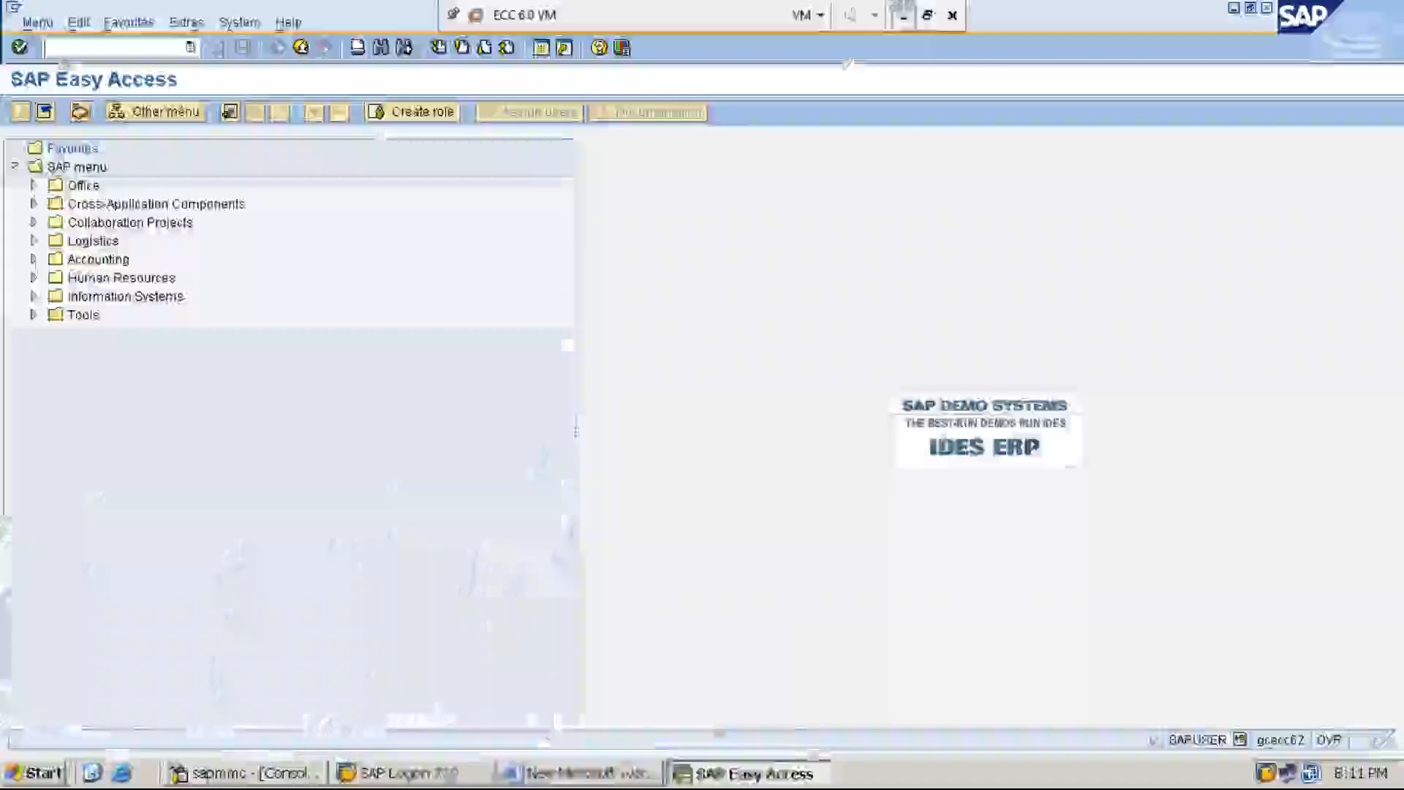
Step: Switch to the Word document and start a new line labelled "STEP:1:" below the RESIDUAL PAYMENT heading, leaving a blank line between
{"action": "left_click", "coordinate": [596, 775]}
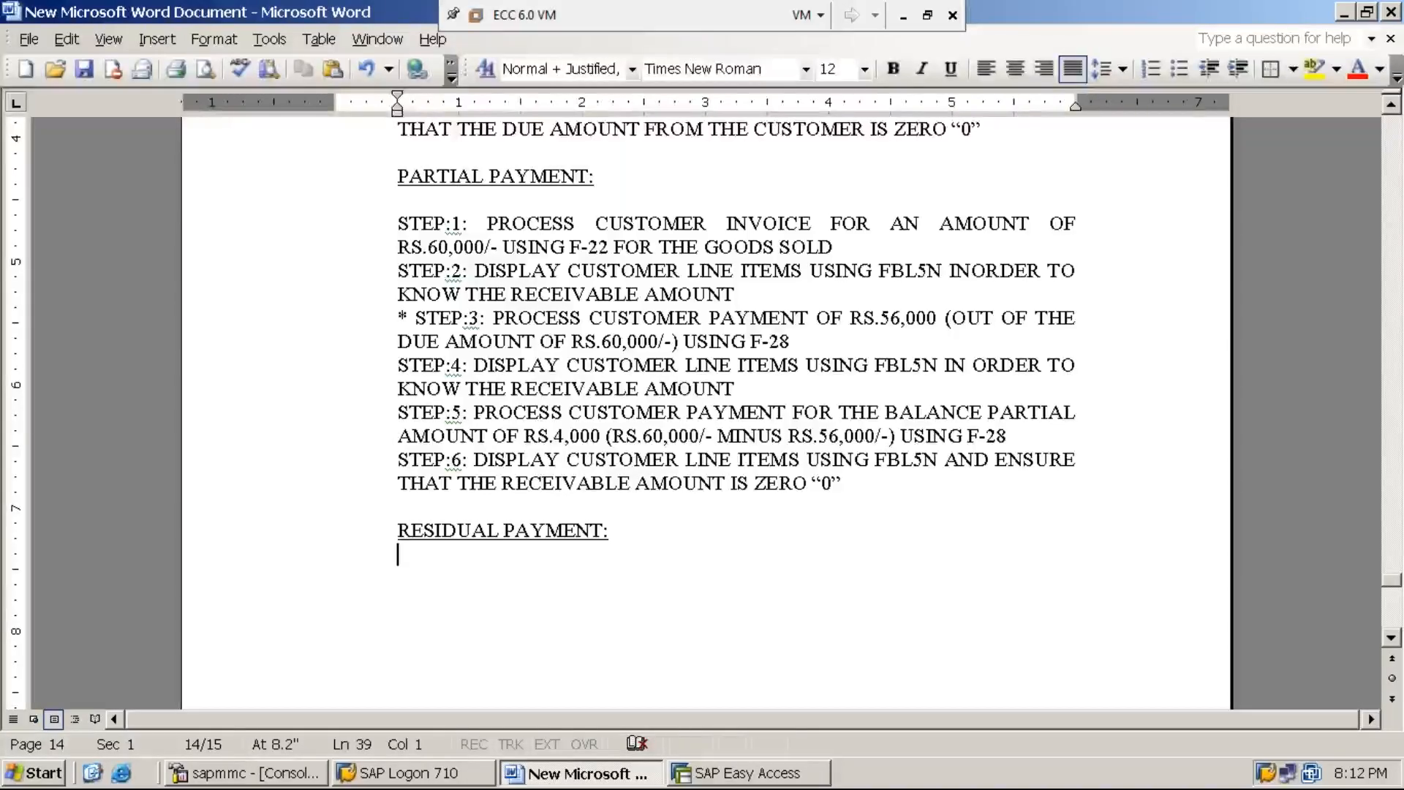
{"action": "key", "text": "Return"}
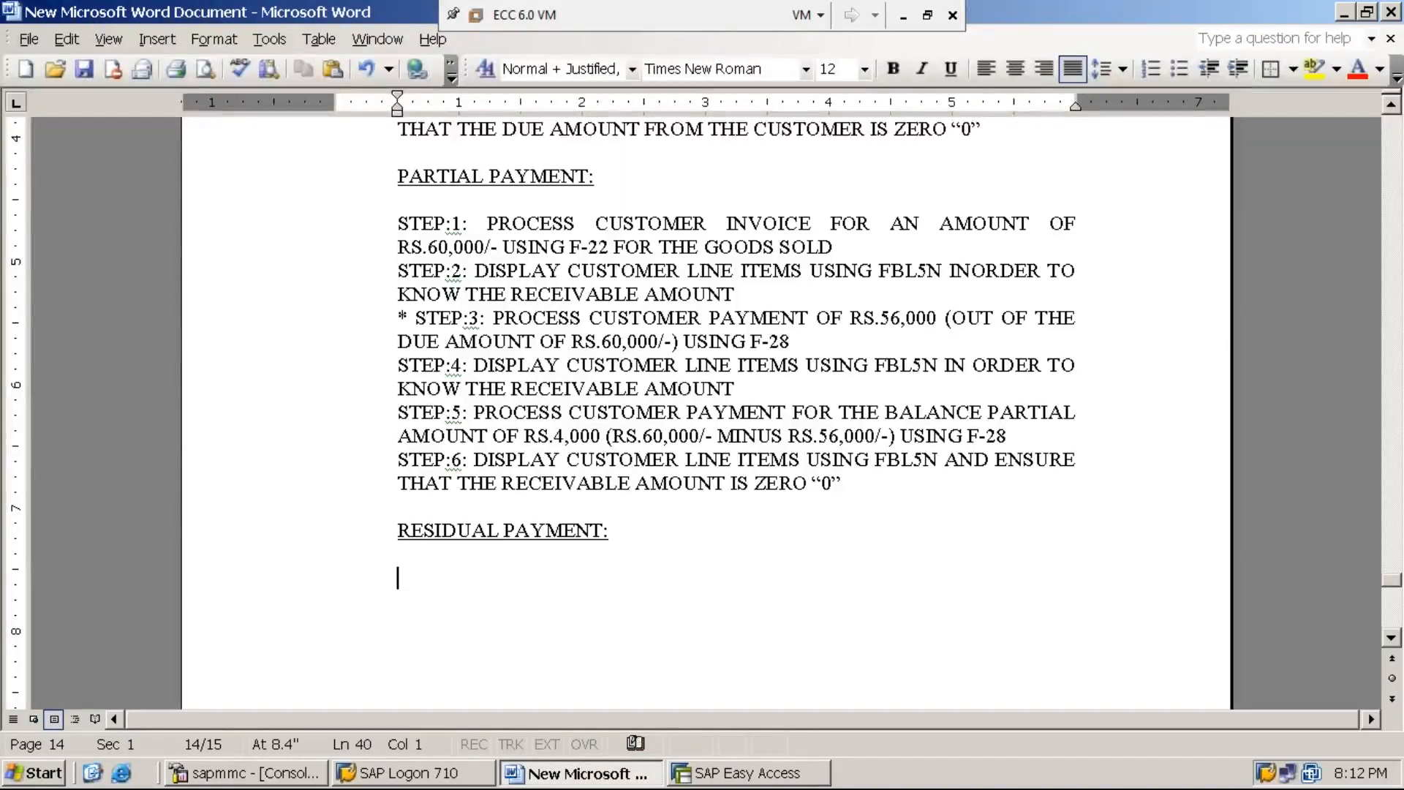
{"action": "type", "text": "STEP:1"}
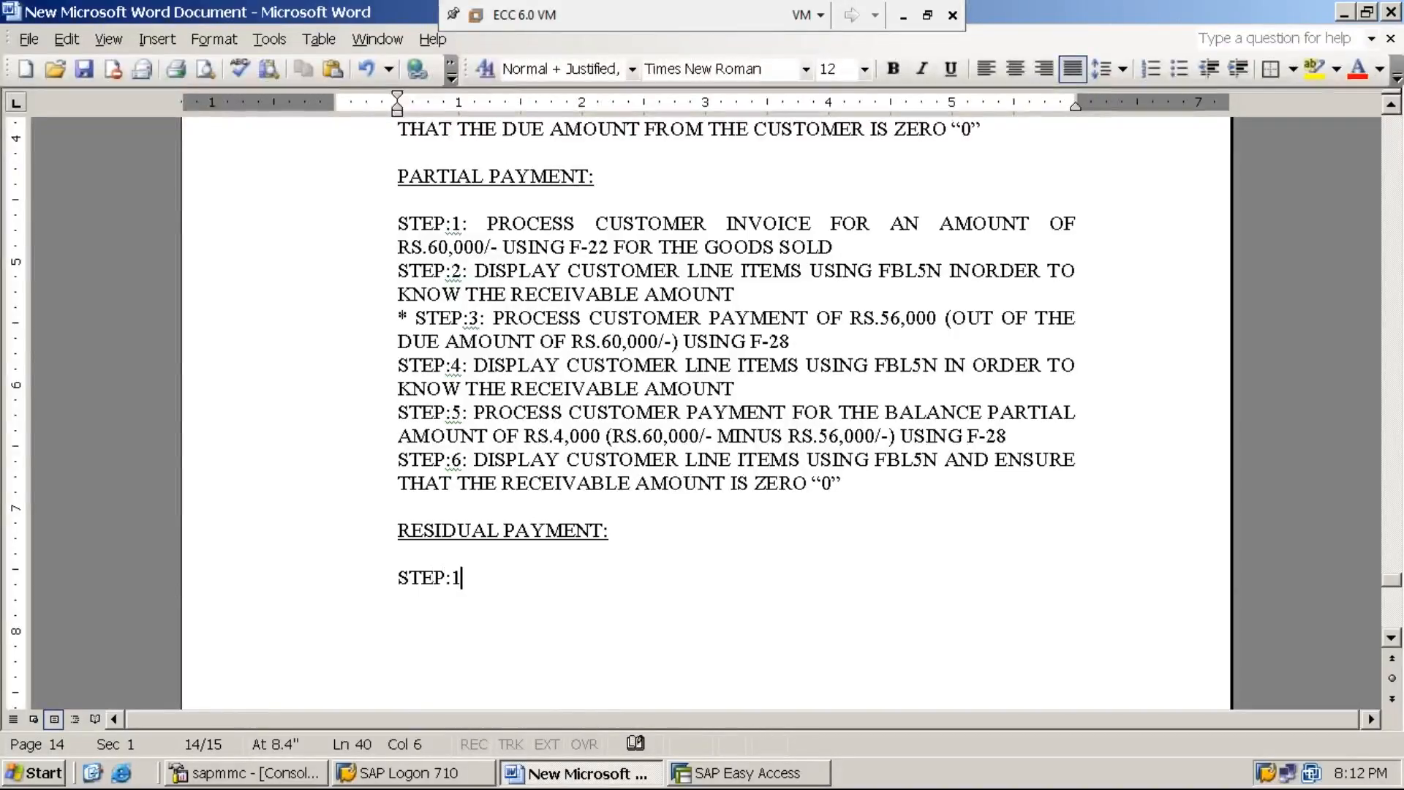
{"action": "type", "text": ": PROCESS CUSTOMER INVOICE FOR AN AMOUNT OF RS"}
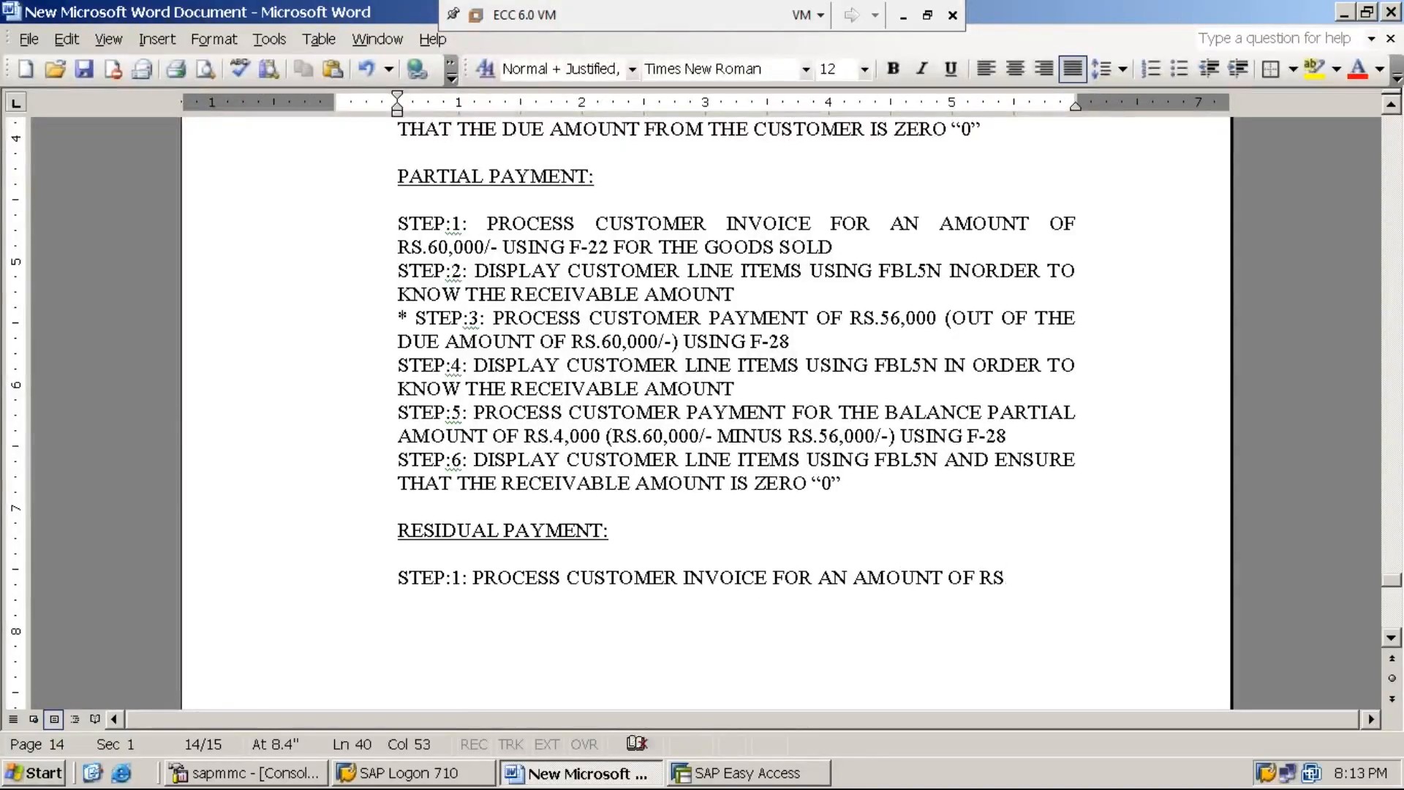
{"action": "type", "text": "."}
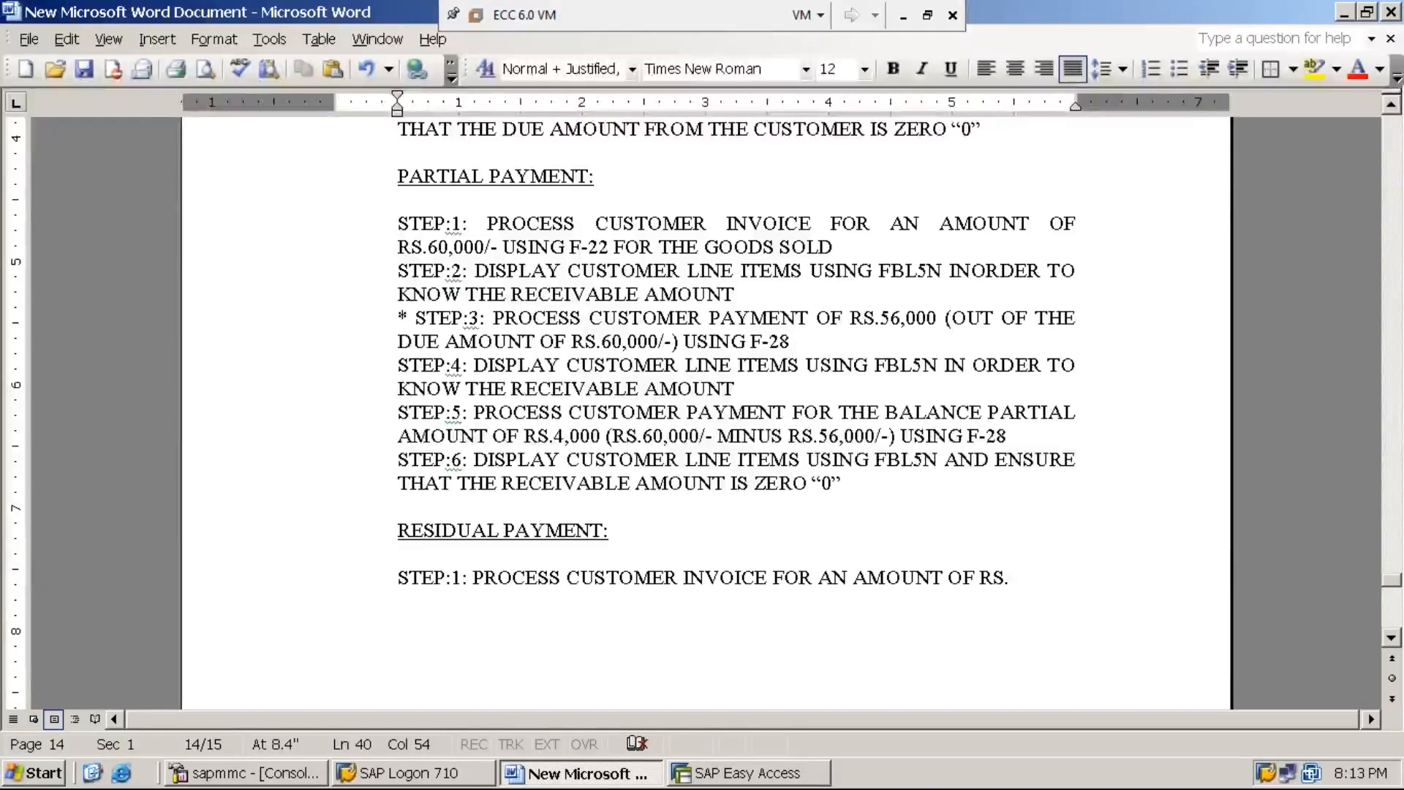
{"action": "type", "text": "20,000"}
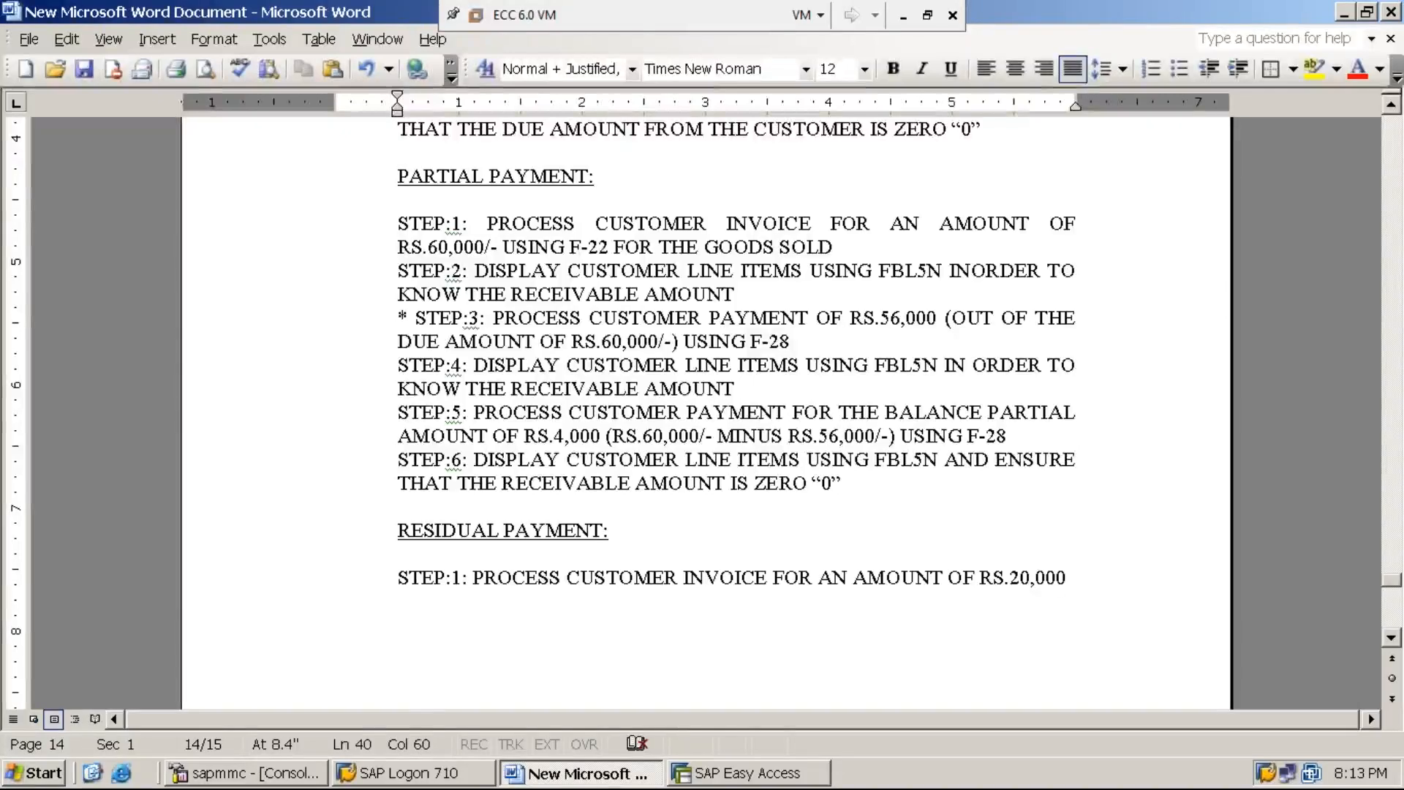
{"action": "type", "text": "/- USI"}
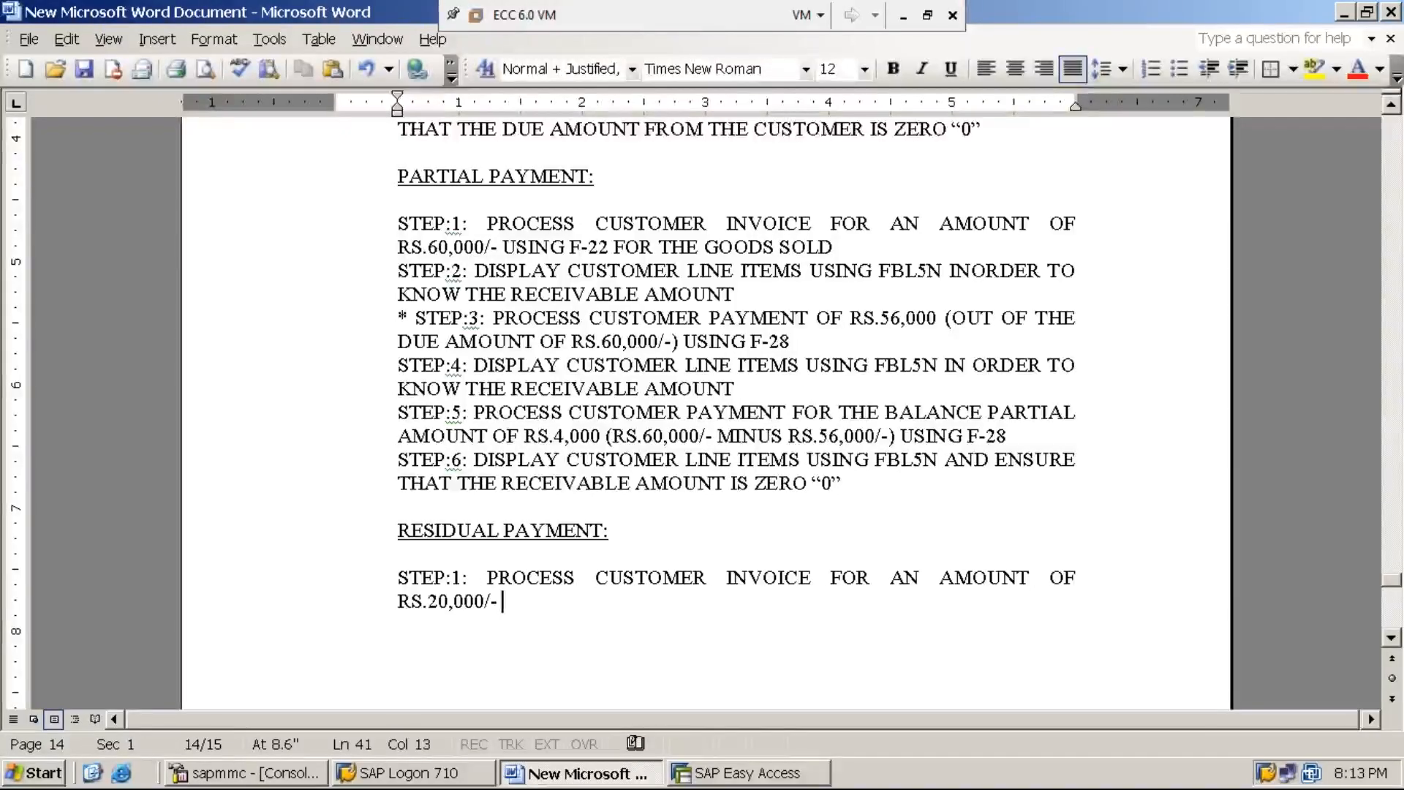
{"action": "type", "text": "NG "}
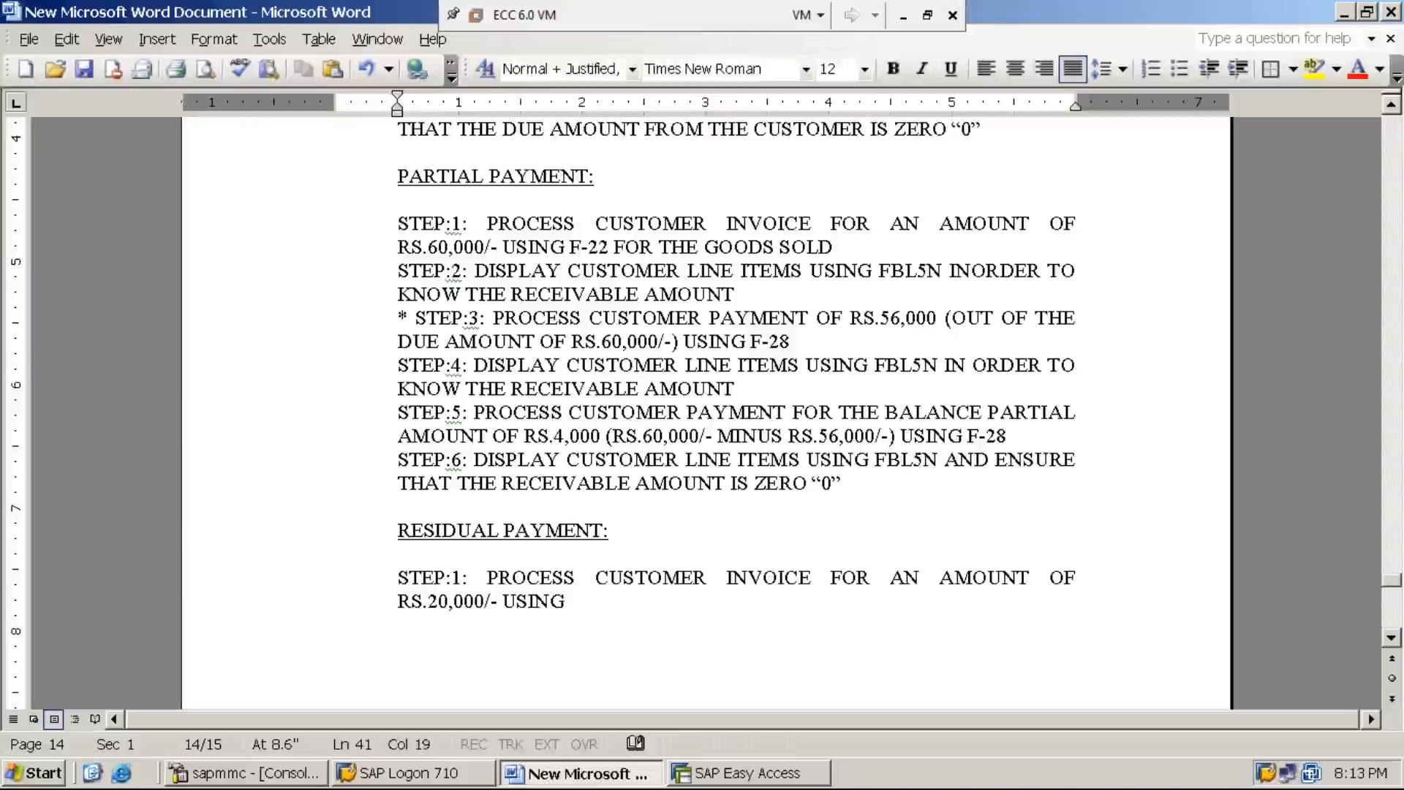
{"action": "type", "text": "F-22 FOR THE GOODS SOLD"}
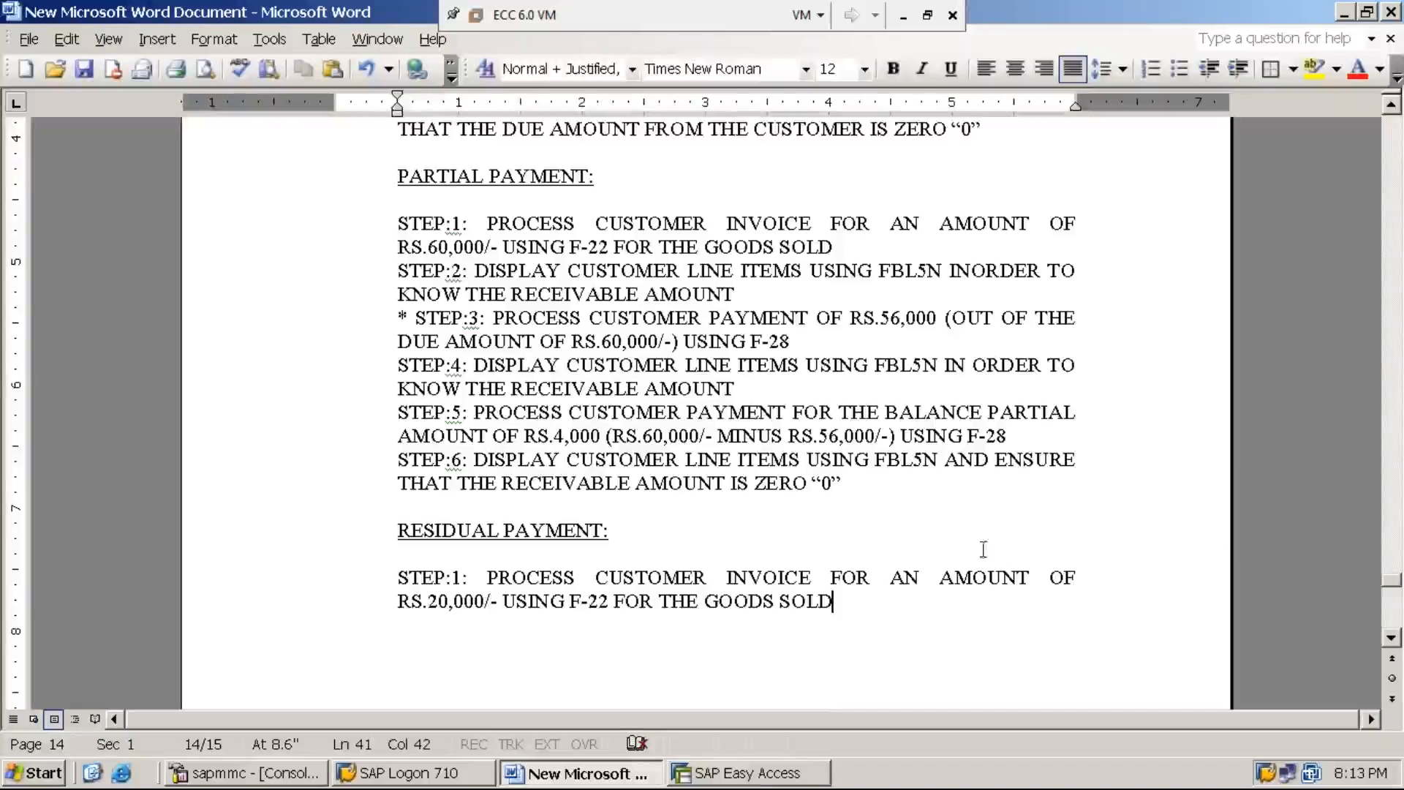
Step: Switch to SAP Easy Access and open transaction F-22 for entering a customer invoice
{"action": "left_click", "coordinate": [765, 779]}
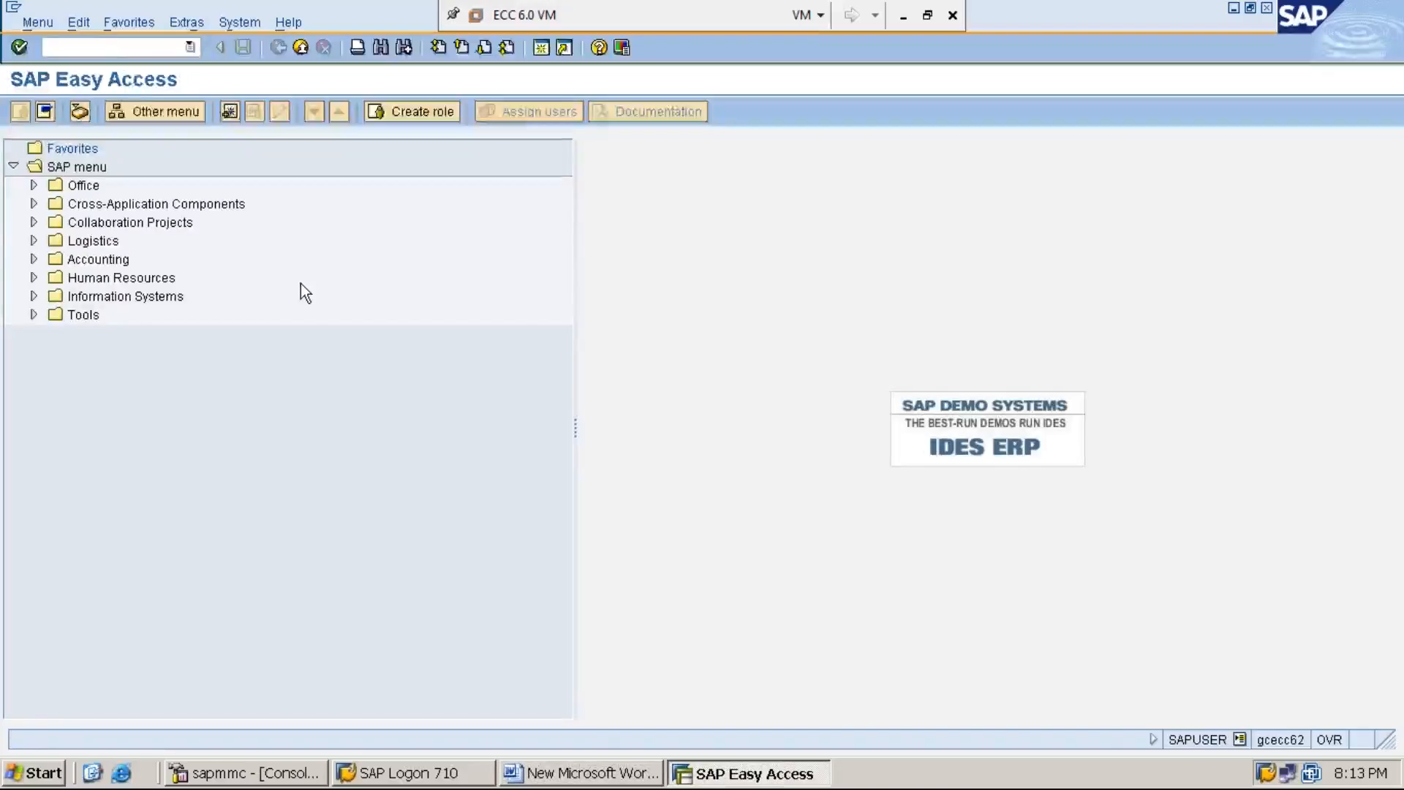
{"action": "left_click", "coordinate": [101, 47]}
{"action": "type", "text": "F-22"}
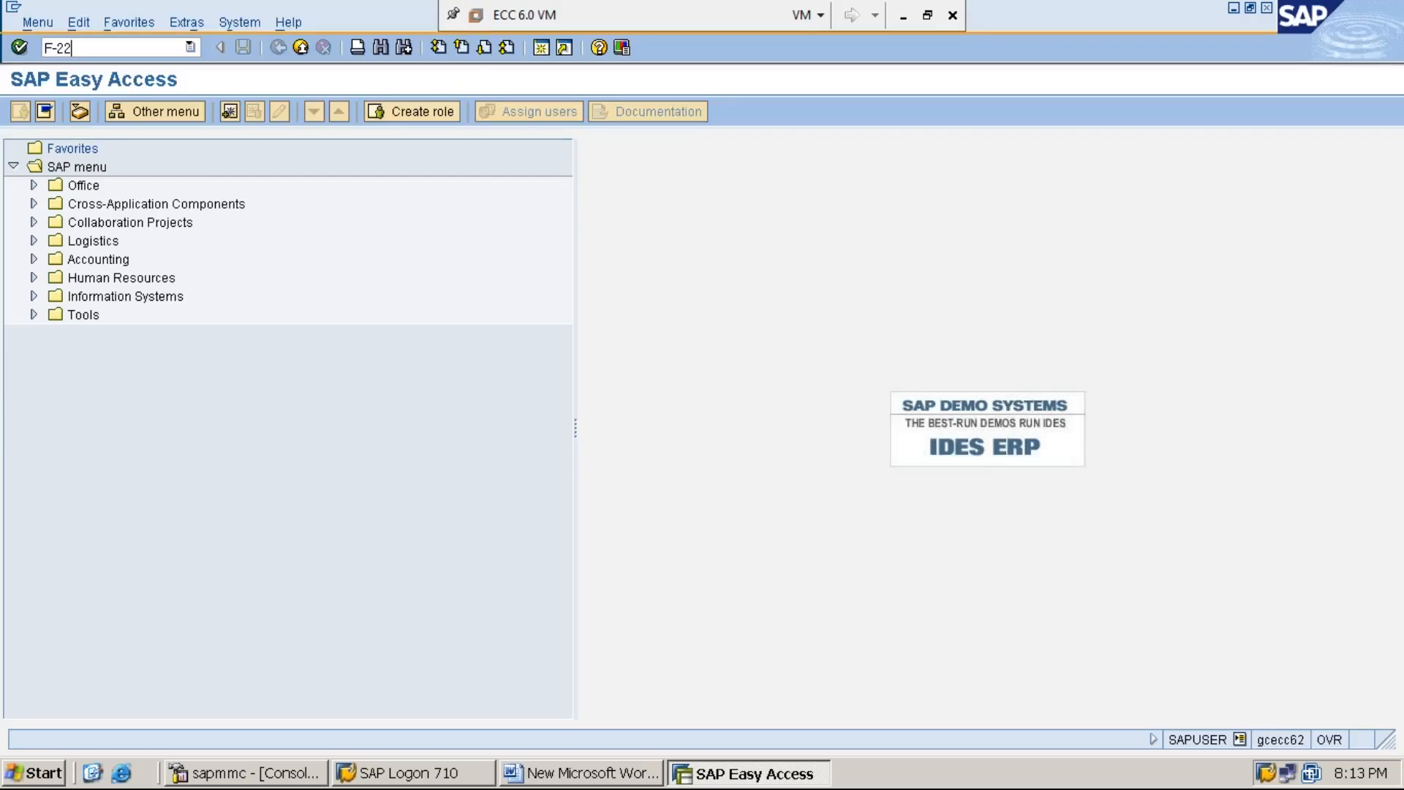
{"action": "key", "text": "Return"}
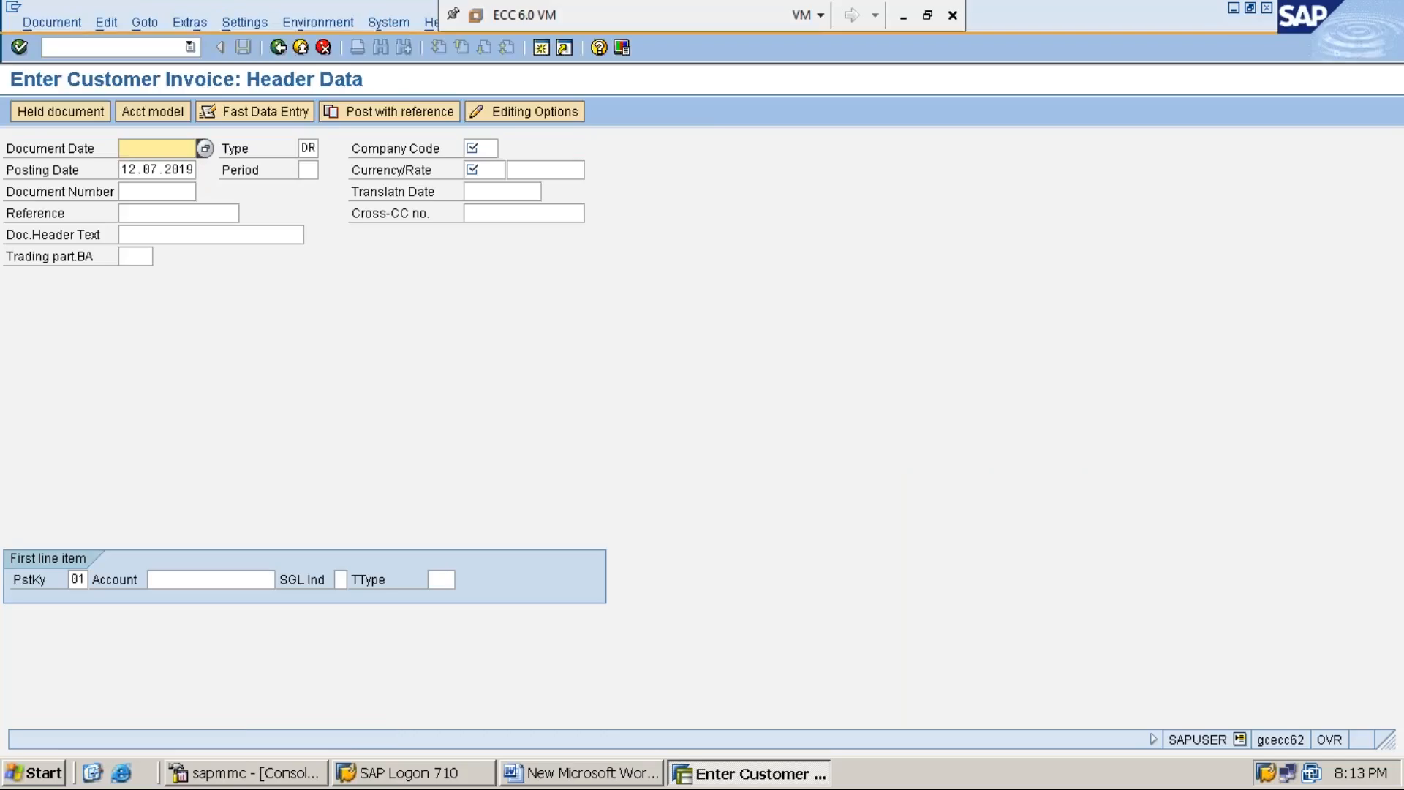
Step: Fill in the invoice header with document date 12.07.2019, company code MMI1, period 4 and currency INR
{"action": "key", "text": "F4"}
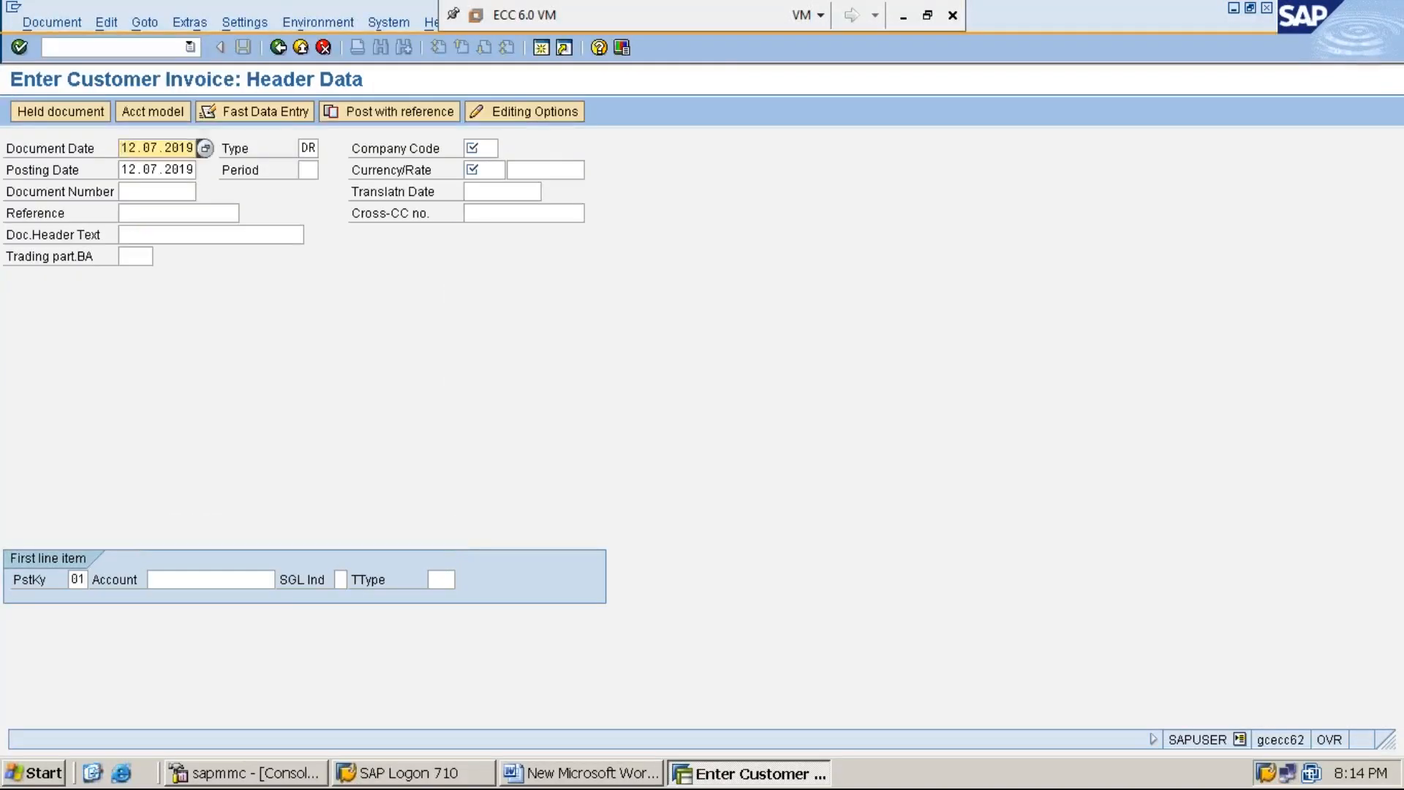
{"action": "key", "text": "Tab"}
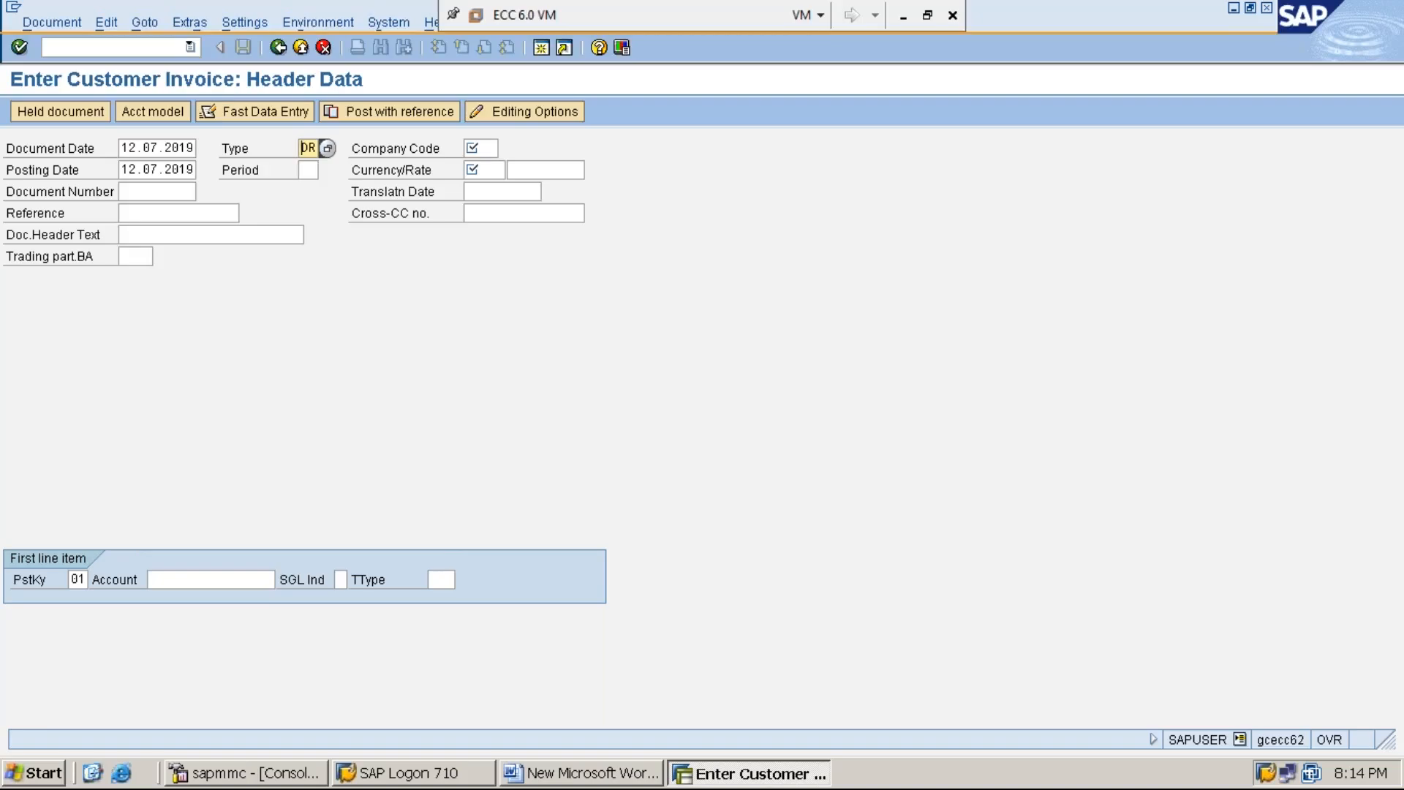
{"action": "key", "text": "Tab"}
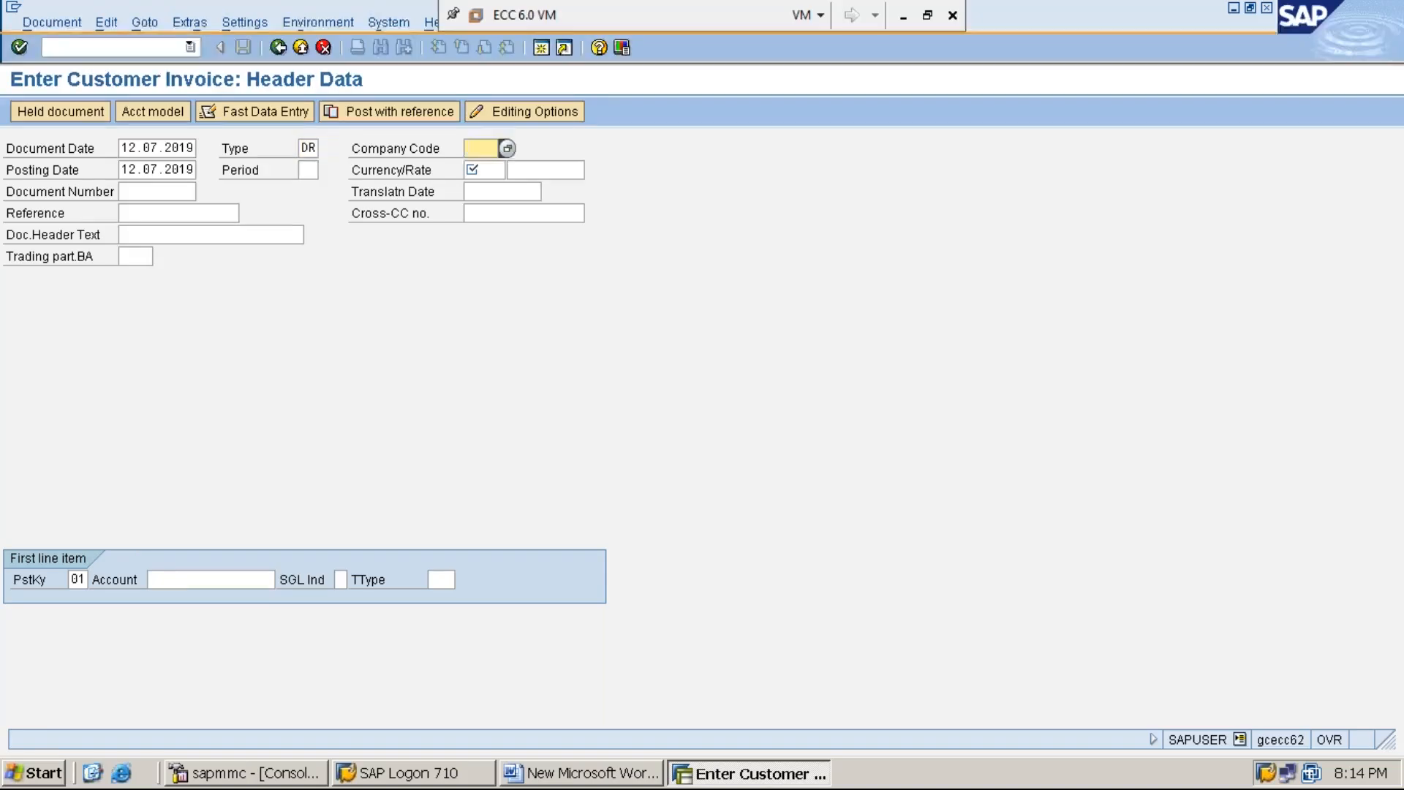
{"action": "type", "text": "MMI1"}
{"action": "key", "text": "Tab"}
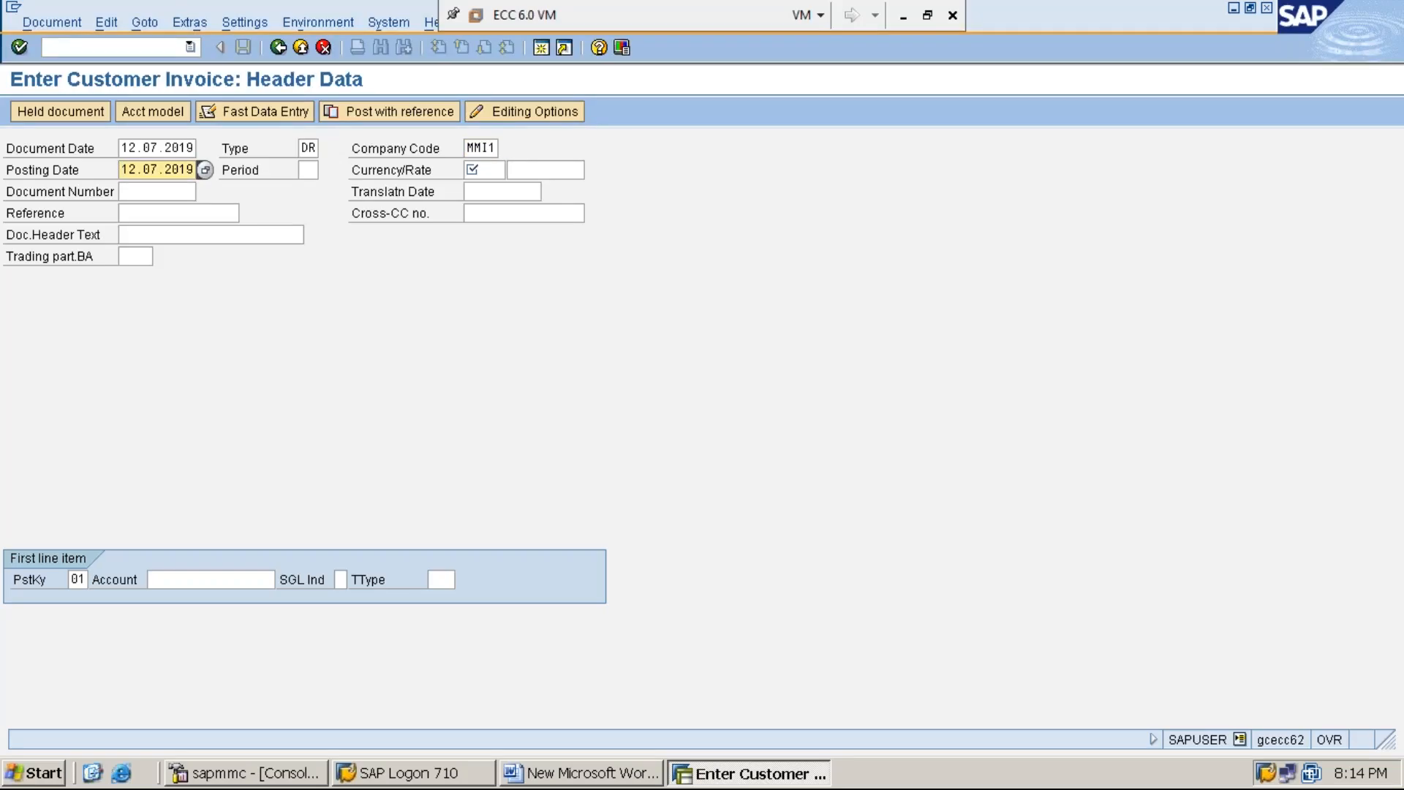
{"action": "key", "text": "Tab"}
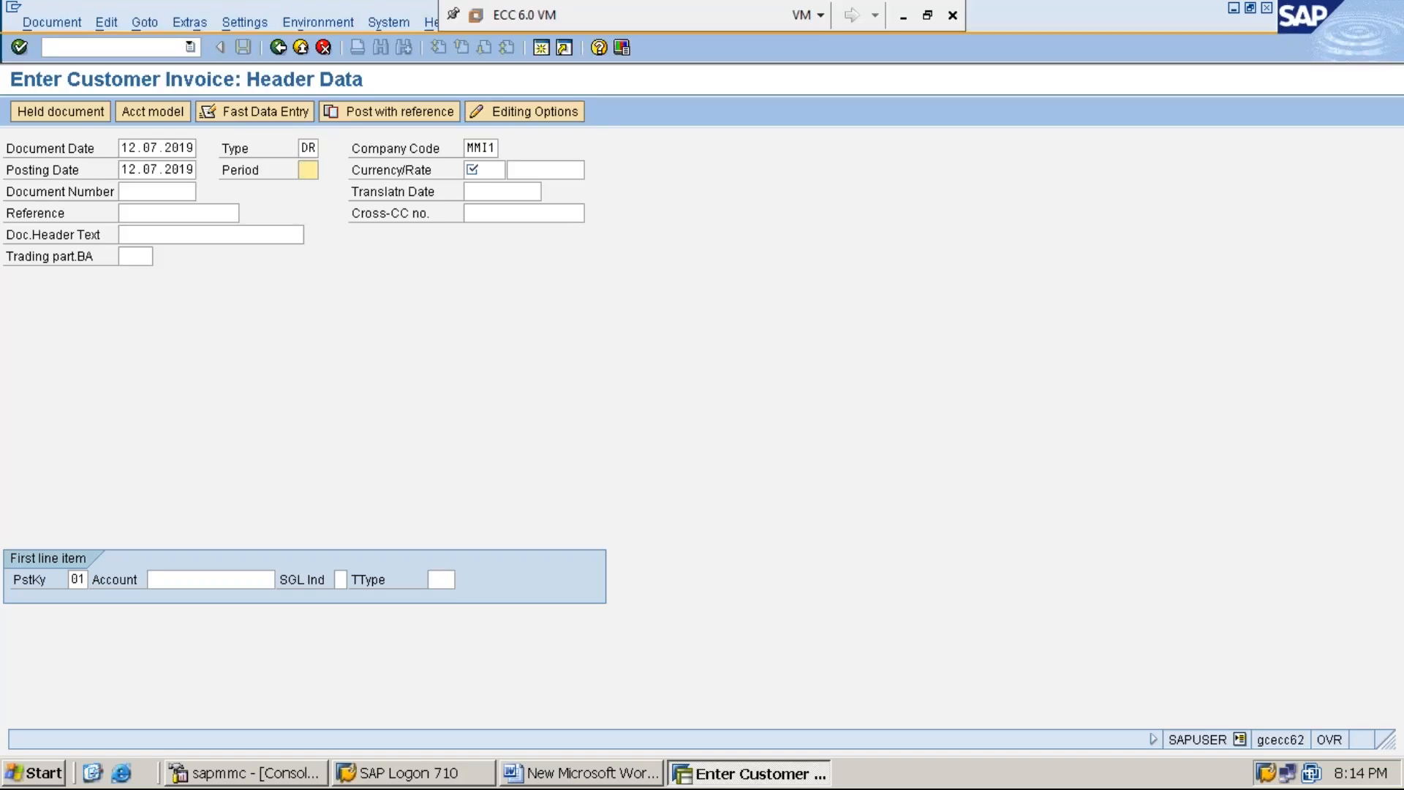
{"action": "type", "text": "4"}
{"action": "key", "text": "Tab"}
{"action": "type", "text": "INR"}
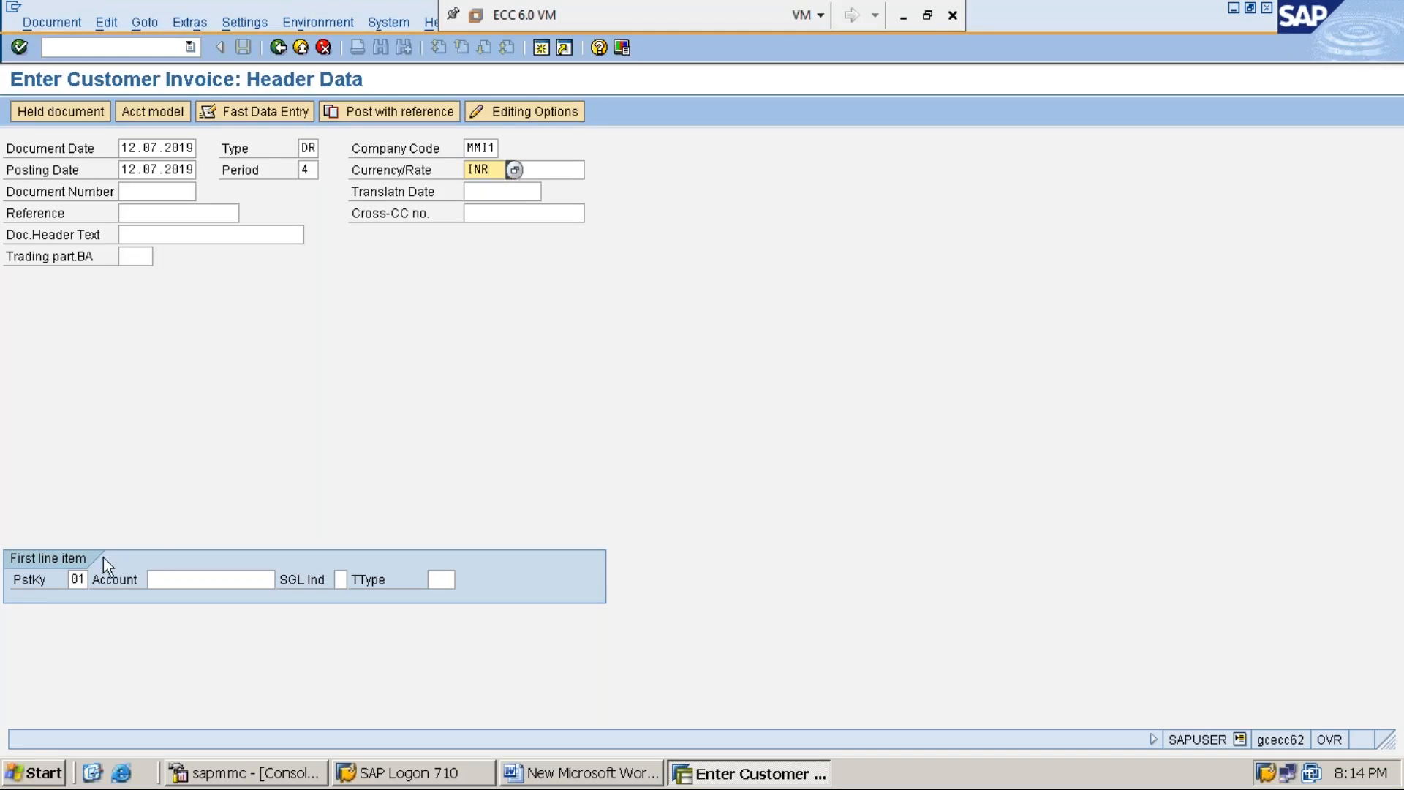
Step: Enter the customer's account number for the first line item and proceed to the customer item details
{"action": "left_click", "coordinate": [78, 579]}
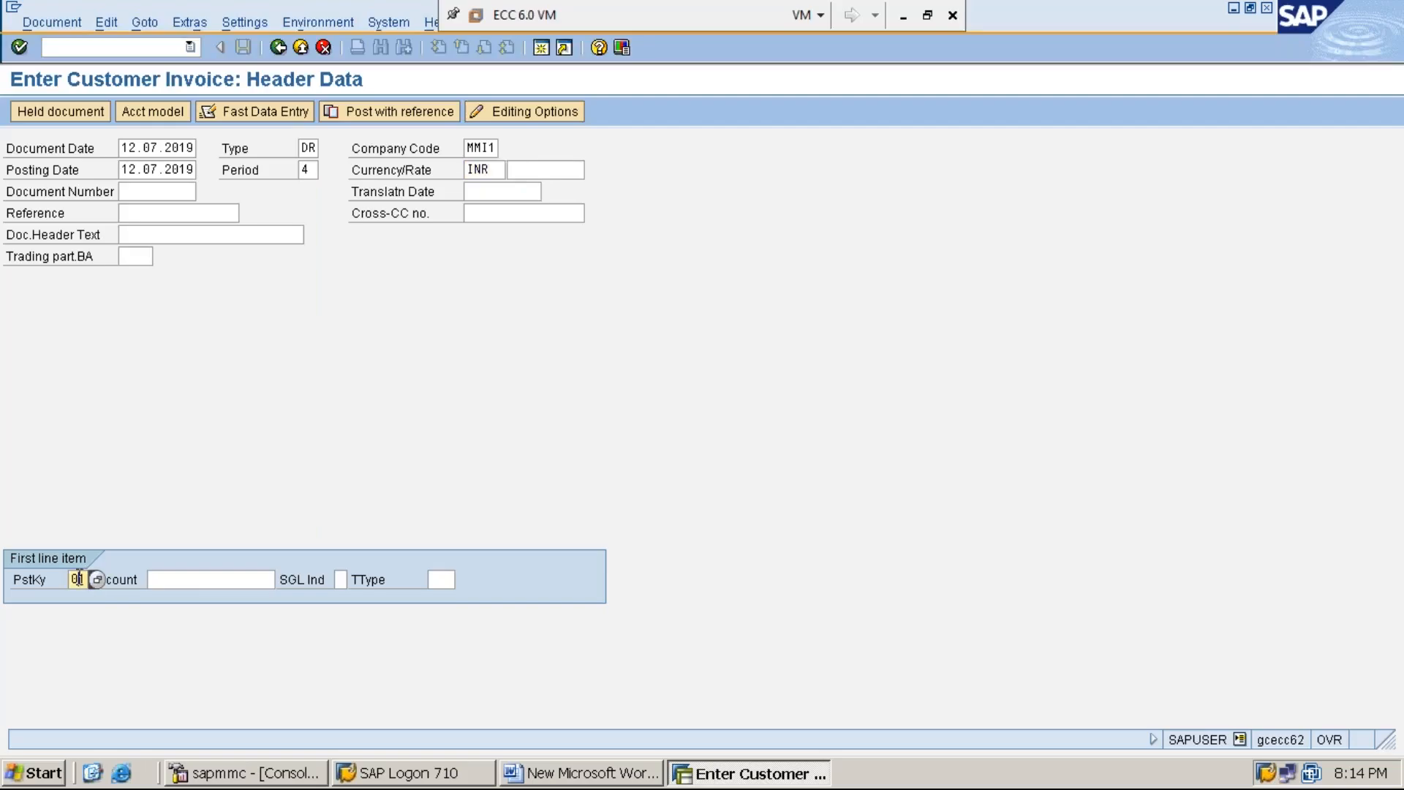
{"action": "left_click", "coordinate": [200, 578]}
{"action": "type", "text": "1"}
{"action": "key", "text": "Down"}
{"action": "key", "text": "Return"}
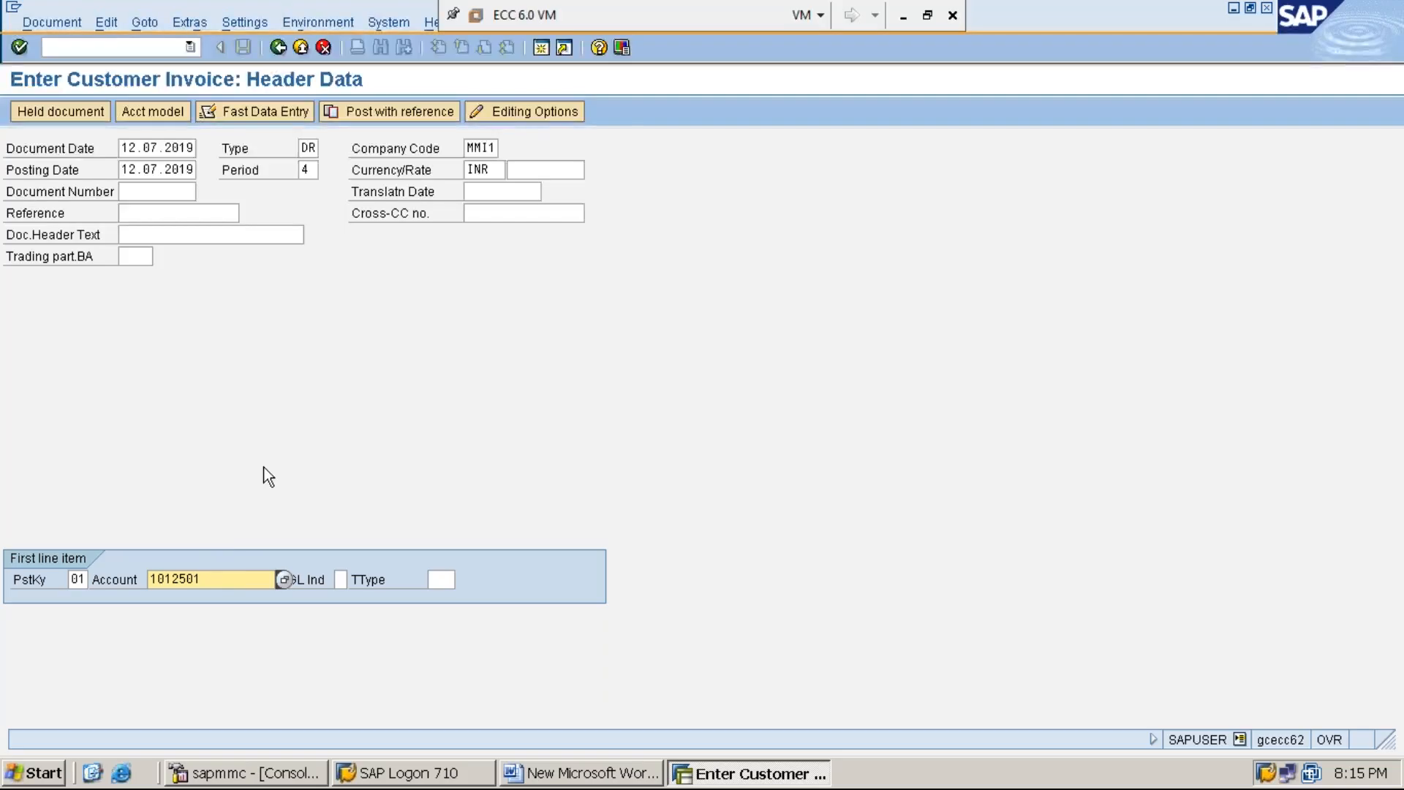
{"action": "key", "text": "Return"}
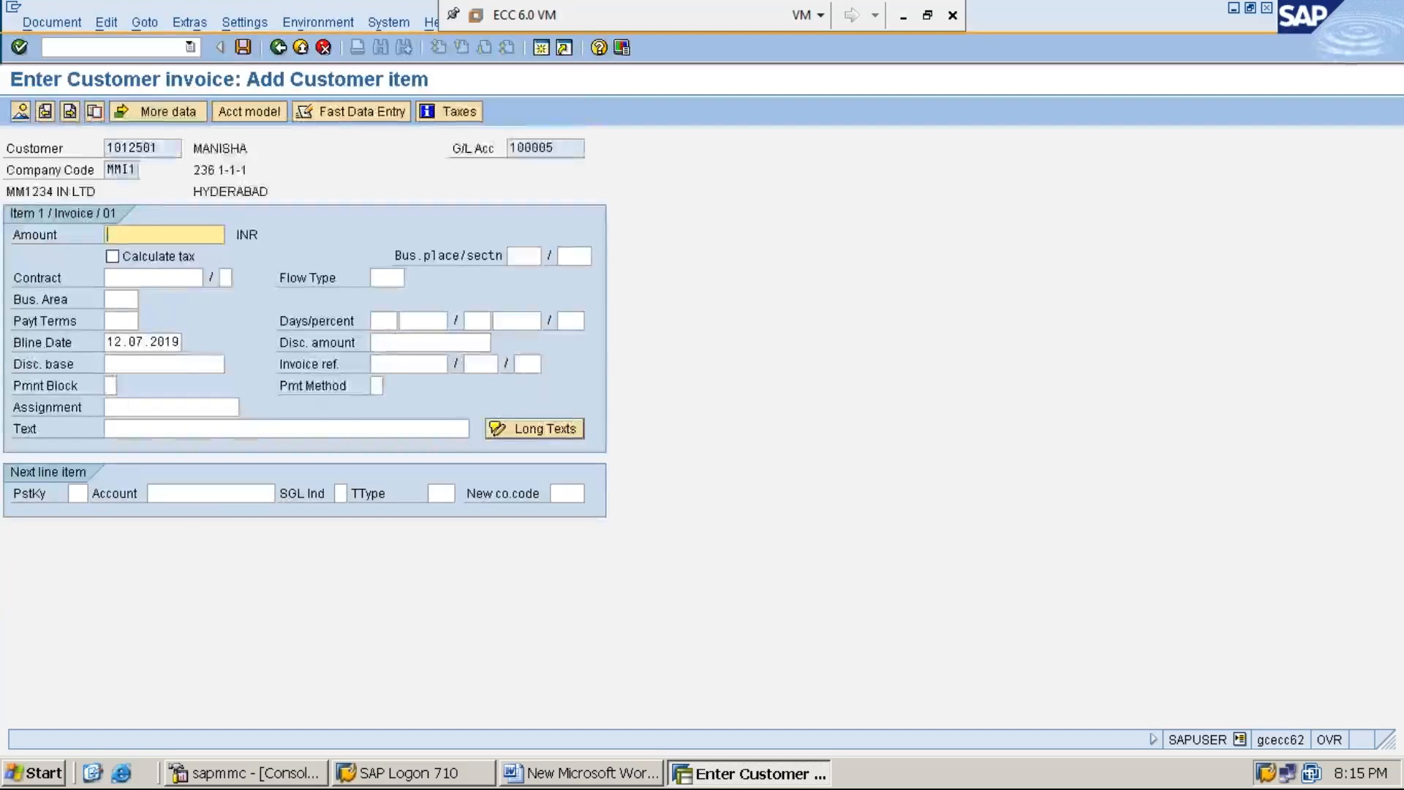
Step: Set the customer item's amount to 20000 and its text to "CUSTOMER INVOICE PROCESSING FOR THE GOODS SOLD"
{"action": "type", "text": "20"}
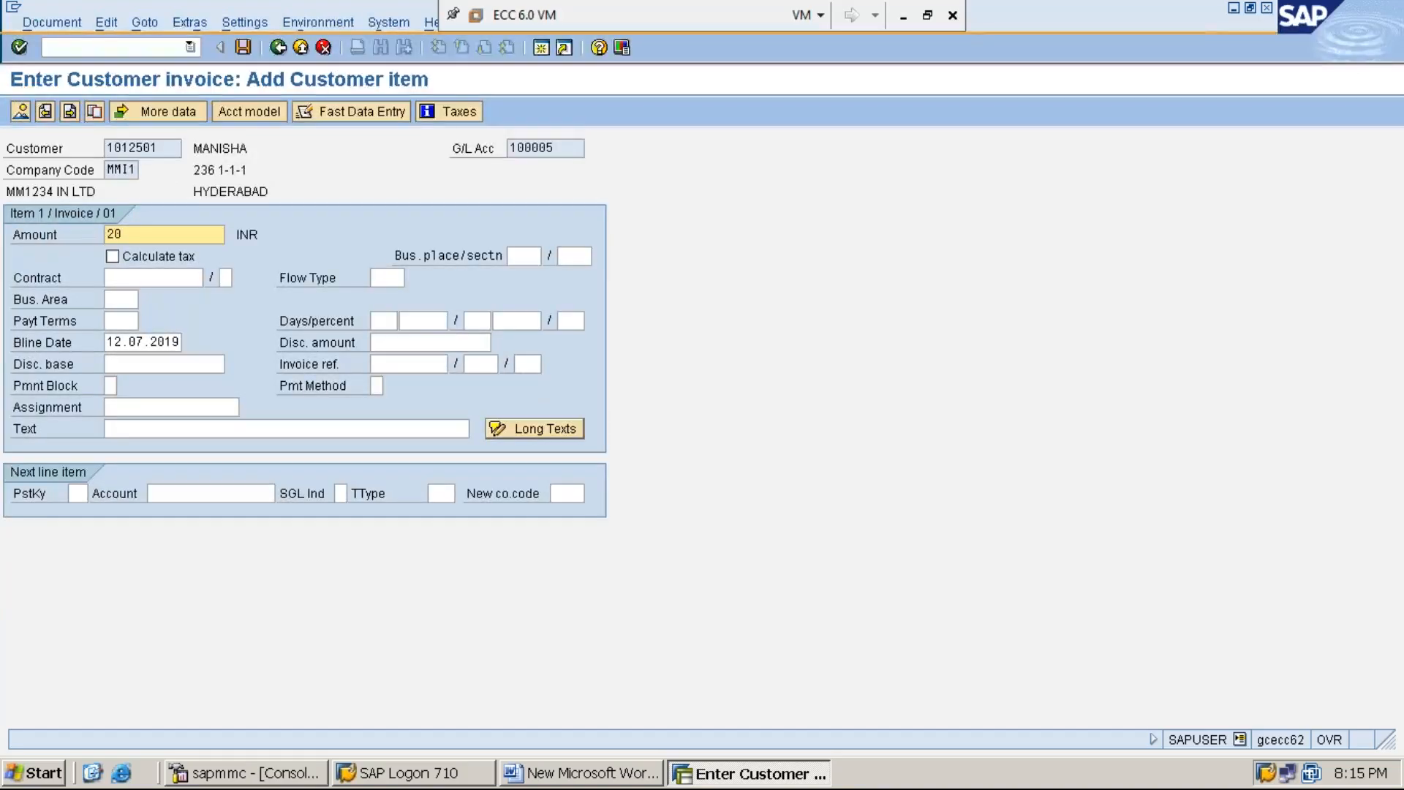
{"action": "type", "text": "00"}
{"action": "key", "text": "Down"}
{"action": "key", "text": "Down"}
{"action": "key", "text": "Down"}
{"action": "key", "text": "Down"}
{"action": "key", "text": "Down"}
{"action": "key", "text": "Down"}
{"action": "key", "text": "Down"}
{"action": "key", "text": "Down"}
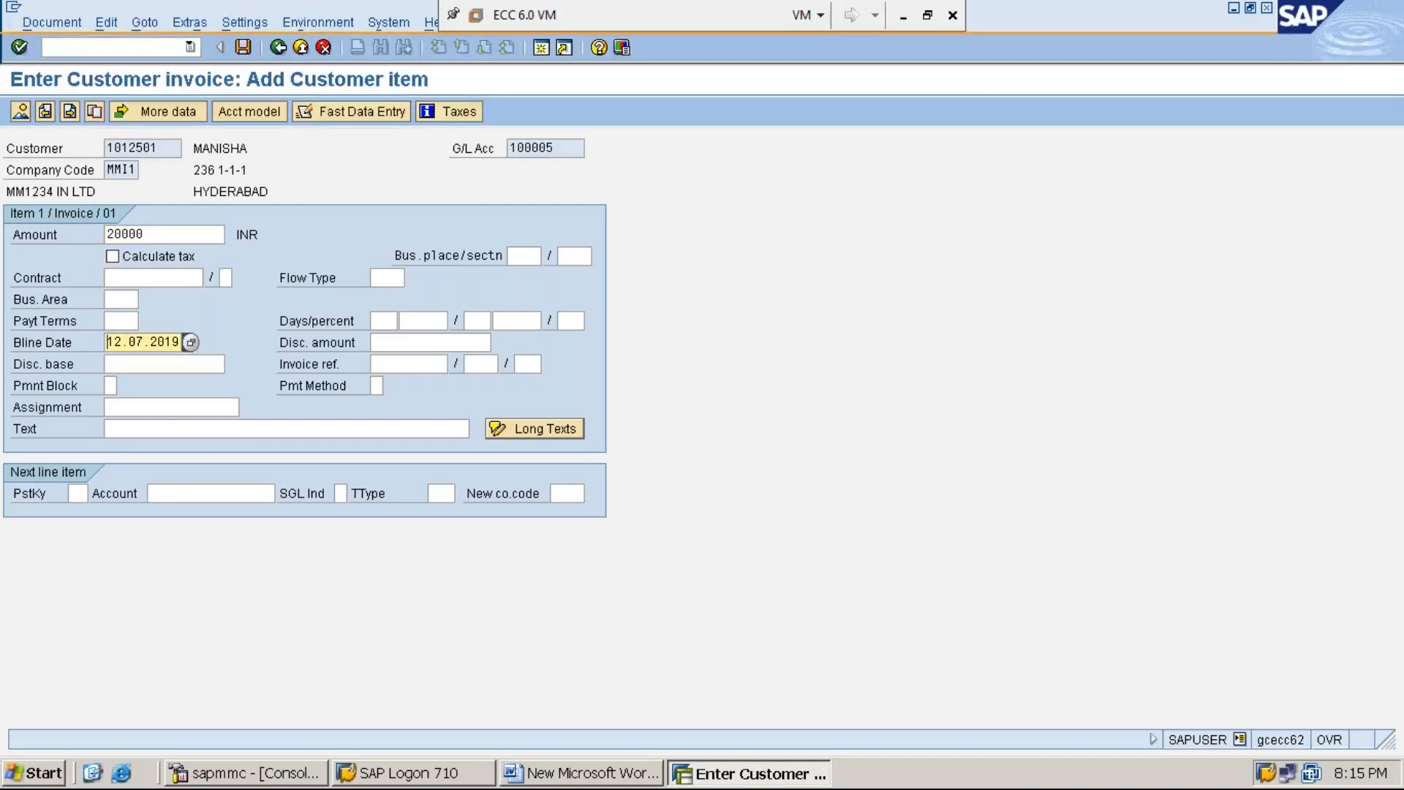
{"action": "type", "text": "C"}
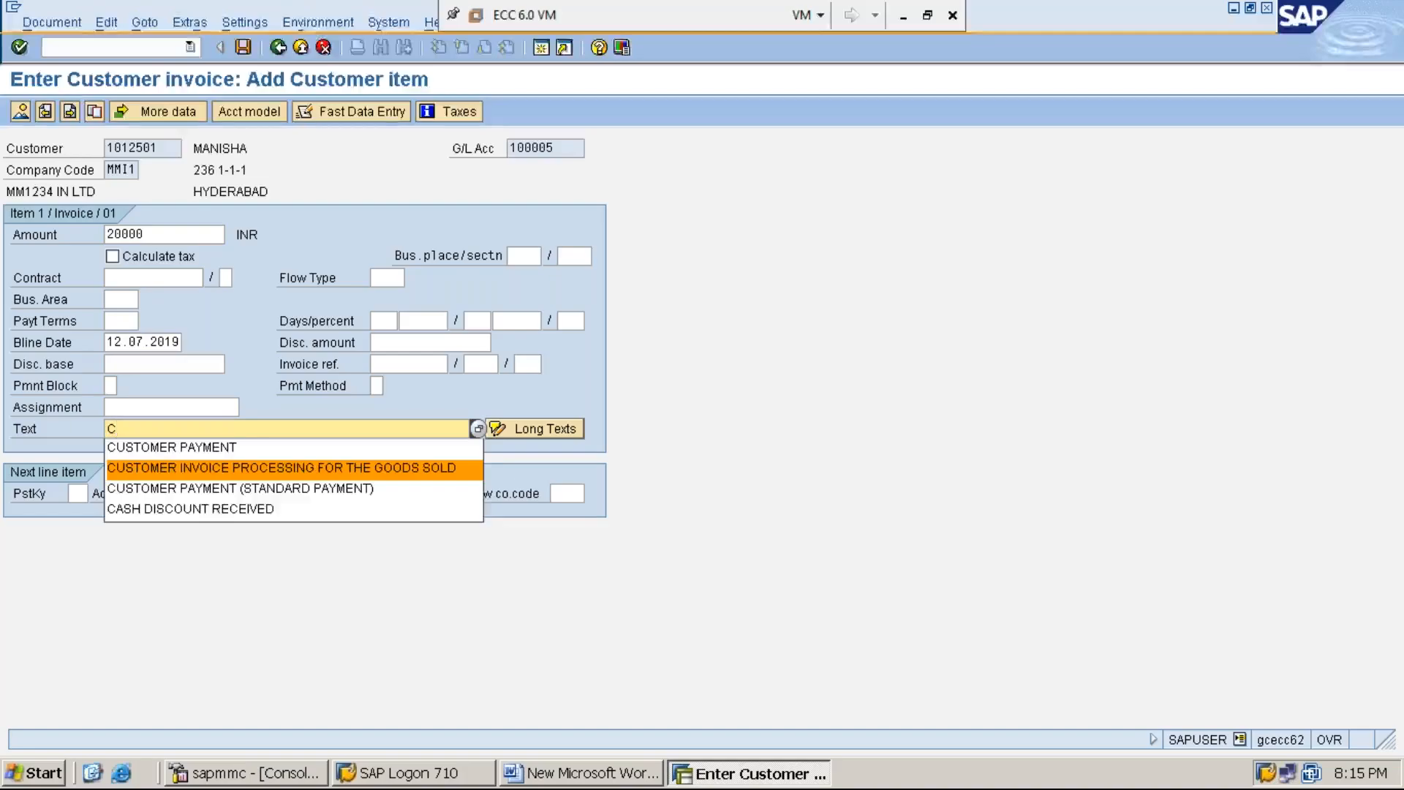
{"action": "key", "text": "Return"}
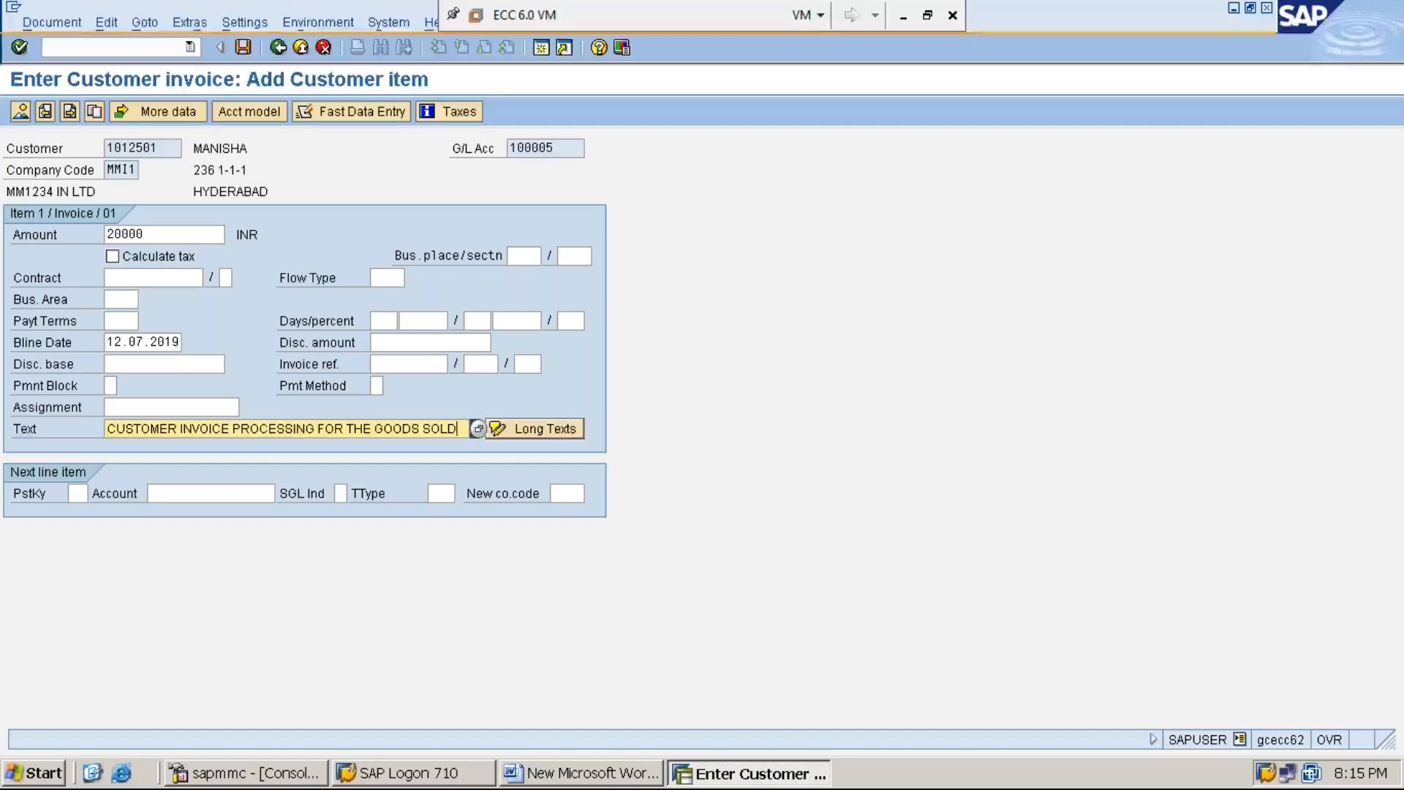
Step: Add a next line item with posting key 50 and the wholesale sales G/L account, and proceed to its details
{"action": "left_click", "coordinate": [77, 493]}
{"action": "type", "text": "50"}
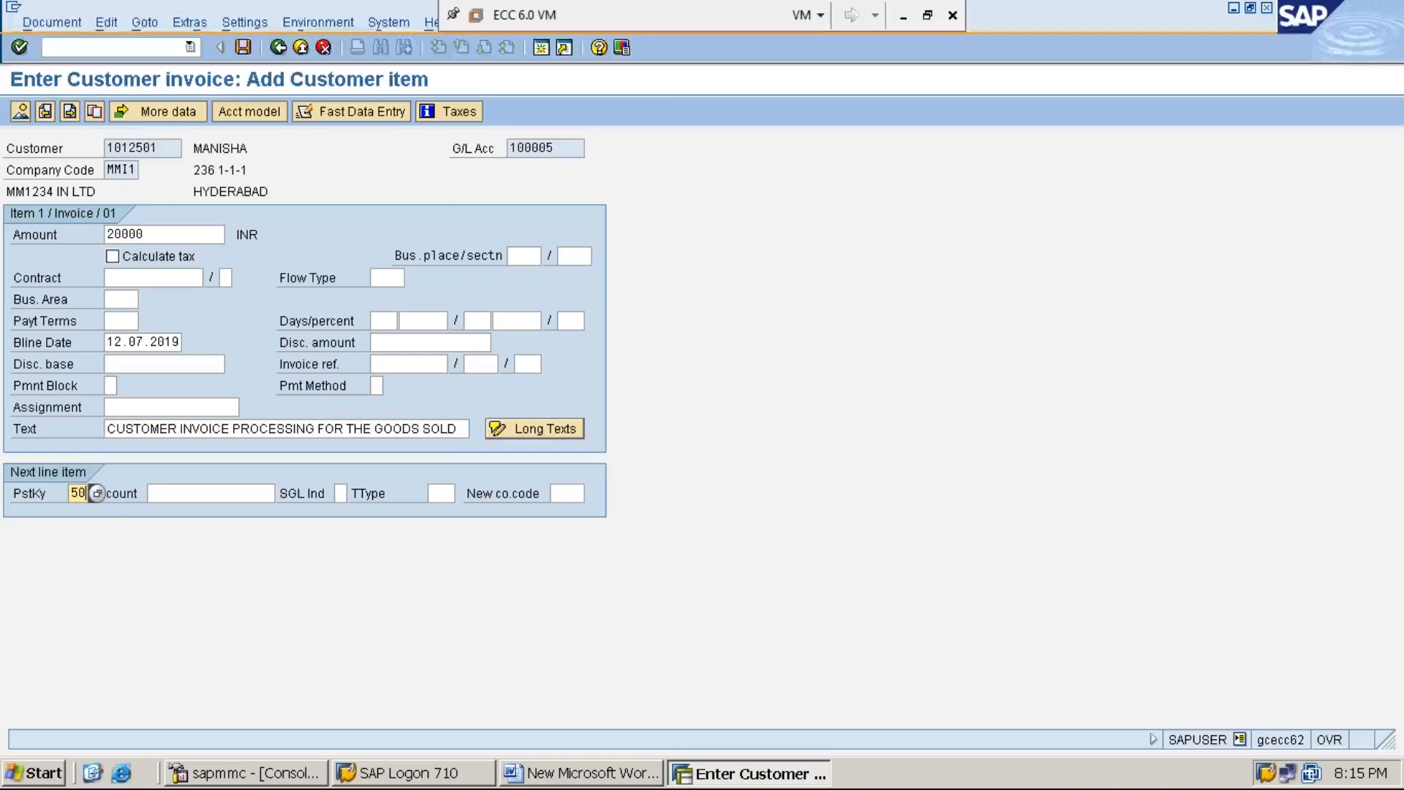
{"action": "left_click", "coordinate": [277, 493]}
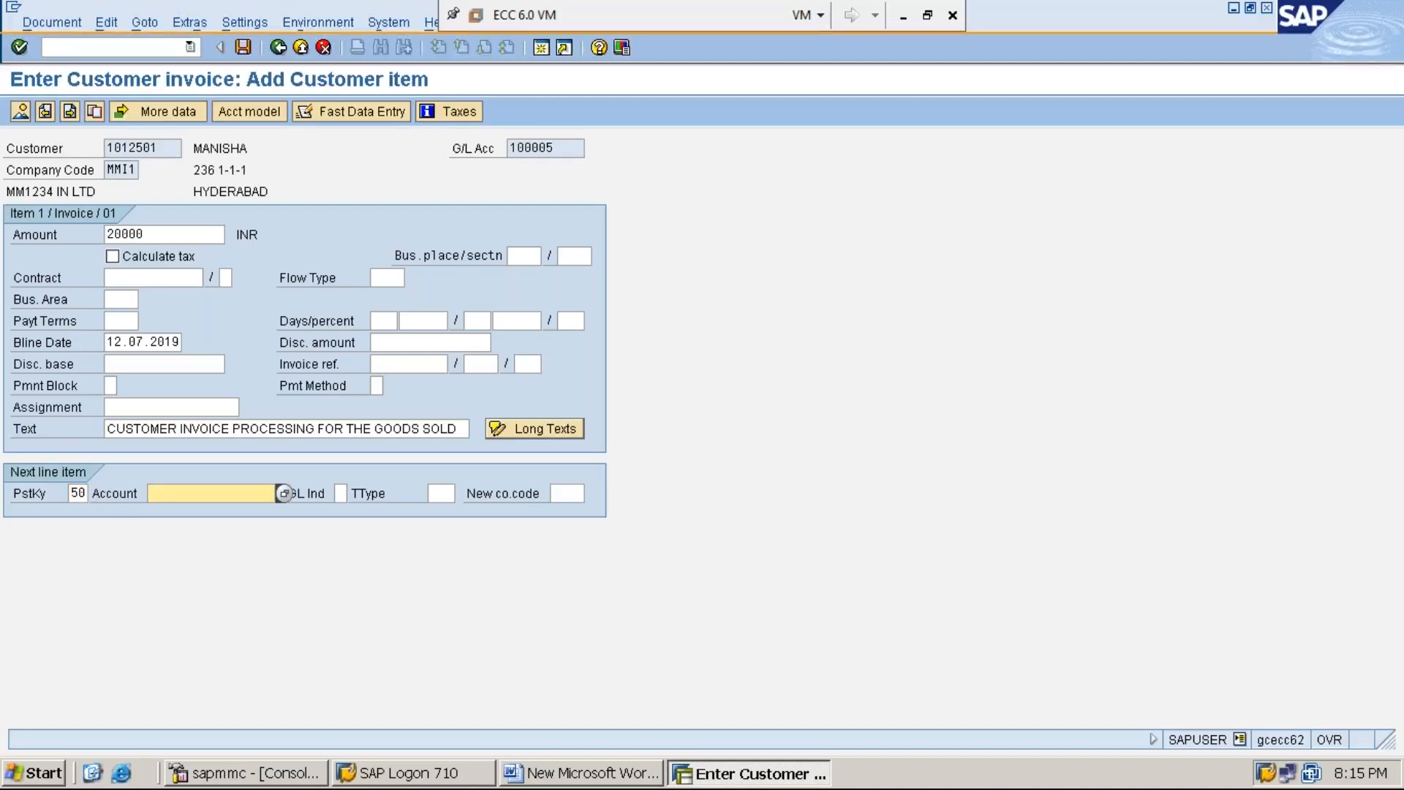
{"action": "type", "text": "4"}
{"action": "key", "text": "Down"}
{"action": "key", "text": "Return"}
{"action": "key", "text": "Return"}
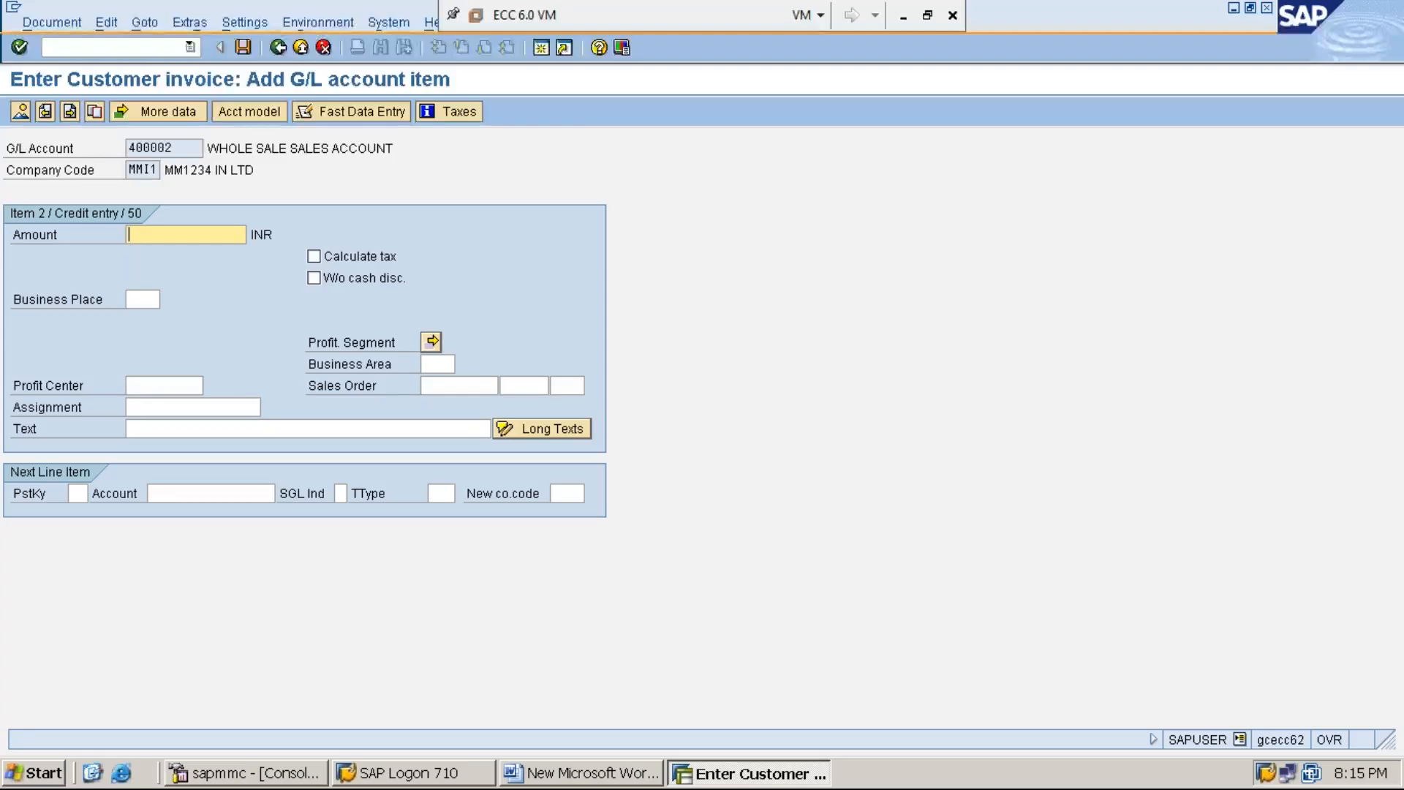
Step: Enter * as the G/L item's amount and + as its text to carry over the customer item's values
{"action": "type", "text": "*"}
{"action": "key", "text": "Tab"}
{"action": "key", "text": "Tab"}
{"action": "key", "text": "Tab"}
{"action": "key", "text": "Tab"}
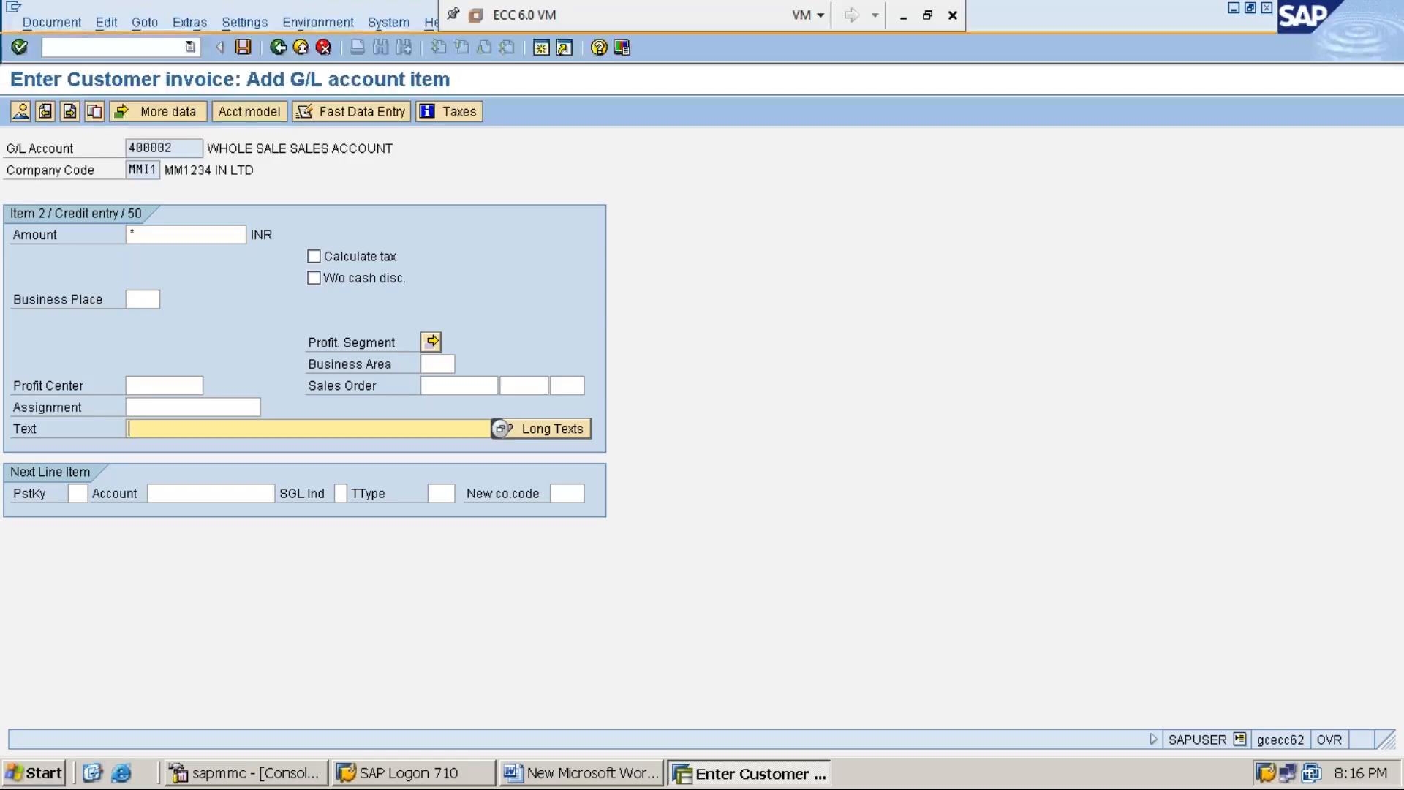
{"action": "type", "text": "+"}
Step: Simulate the customer invoice document and post it
{"action": "left_click", "coordinate": [51, 26]}
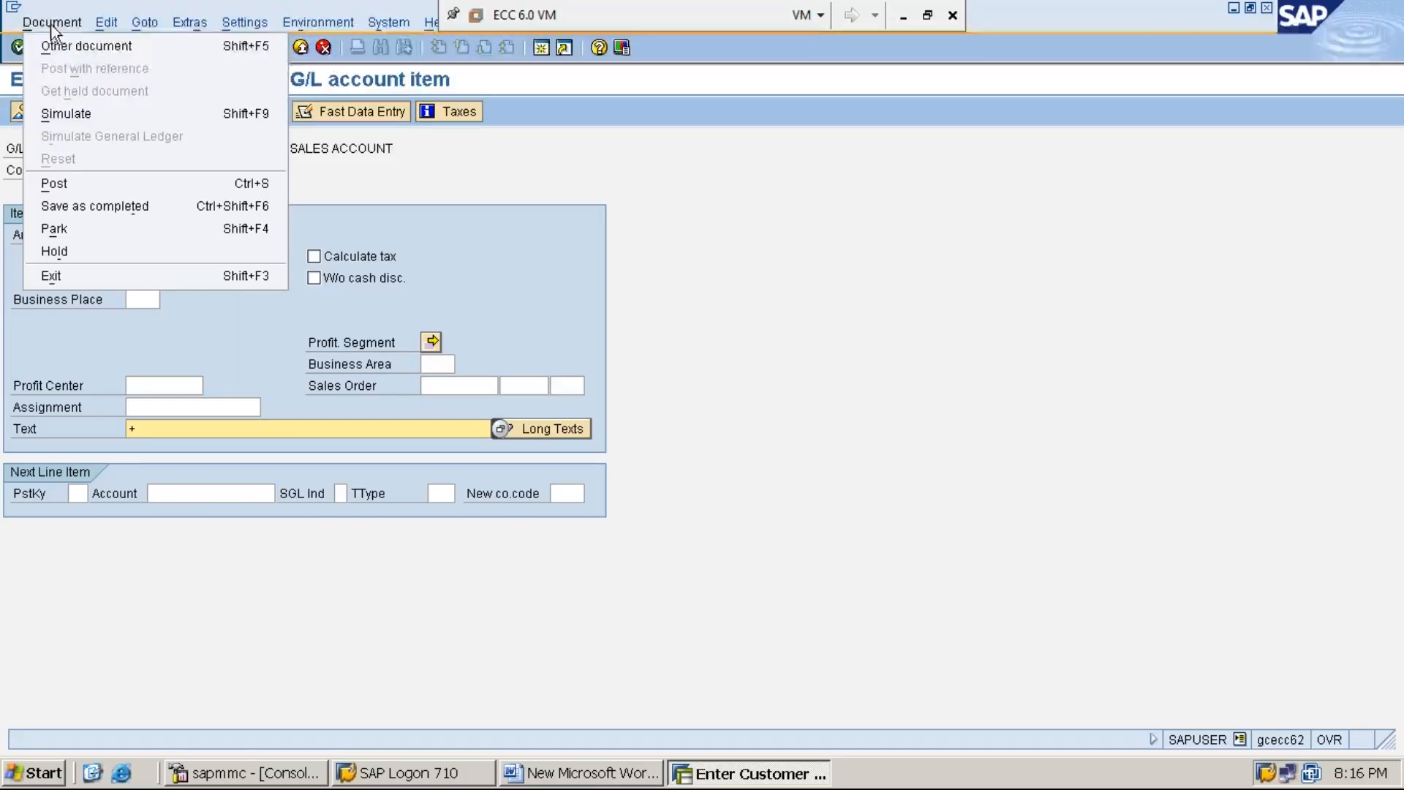
{"action": "left_click", "coordinate": [86, 115]}
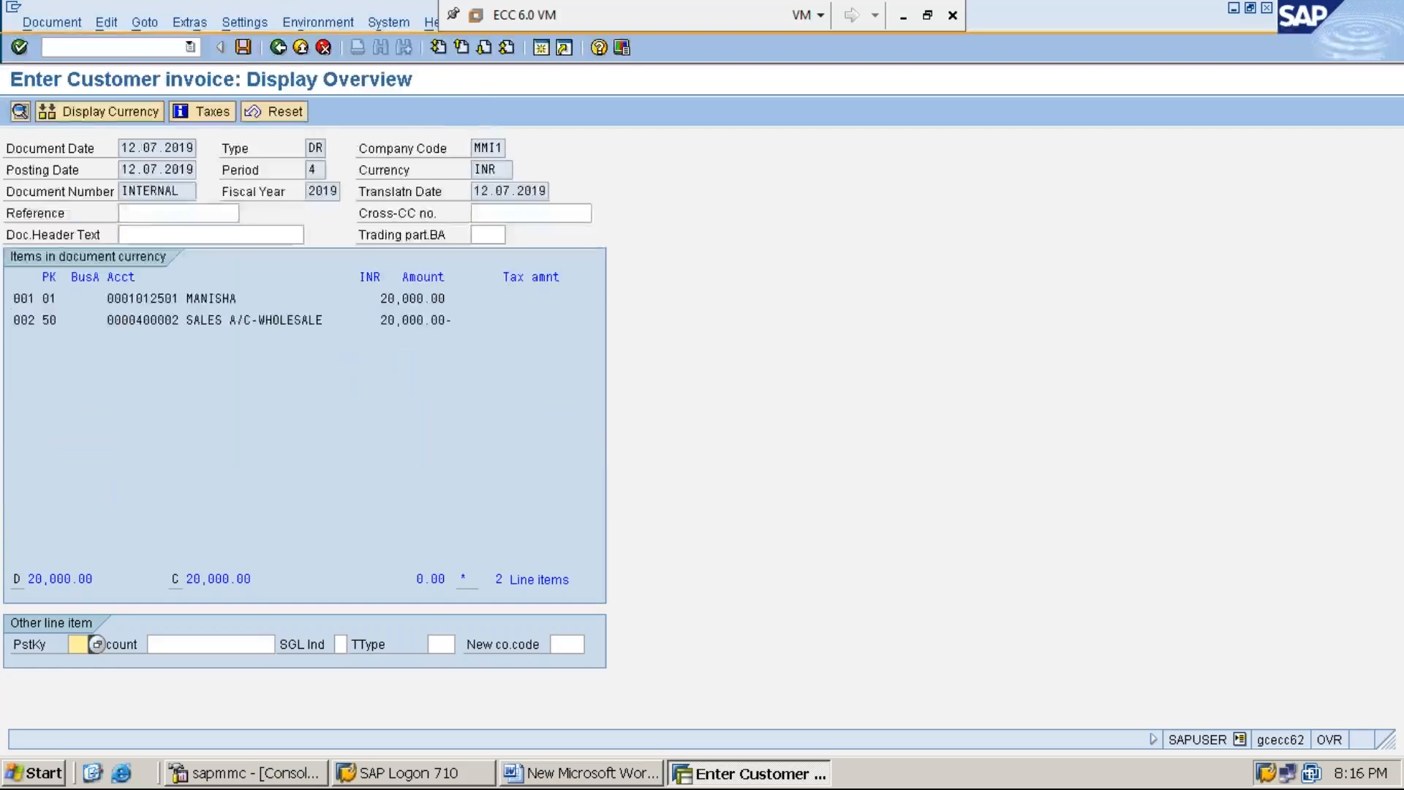
{"action": "left_click", "coordinate": [243, 47]}
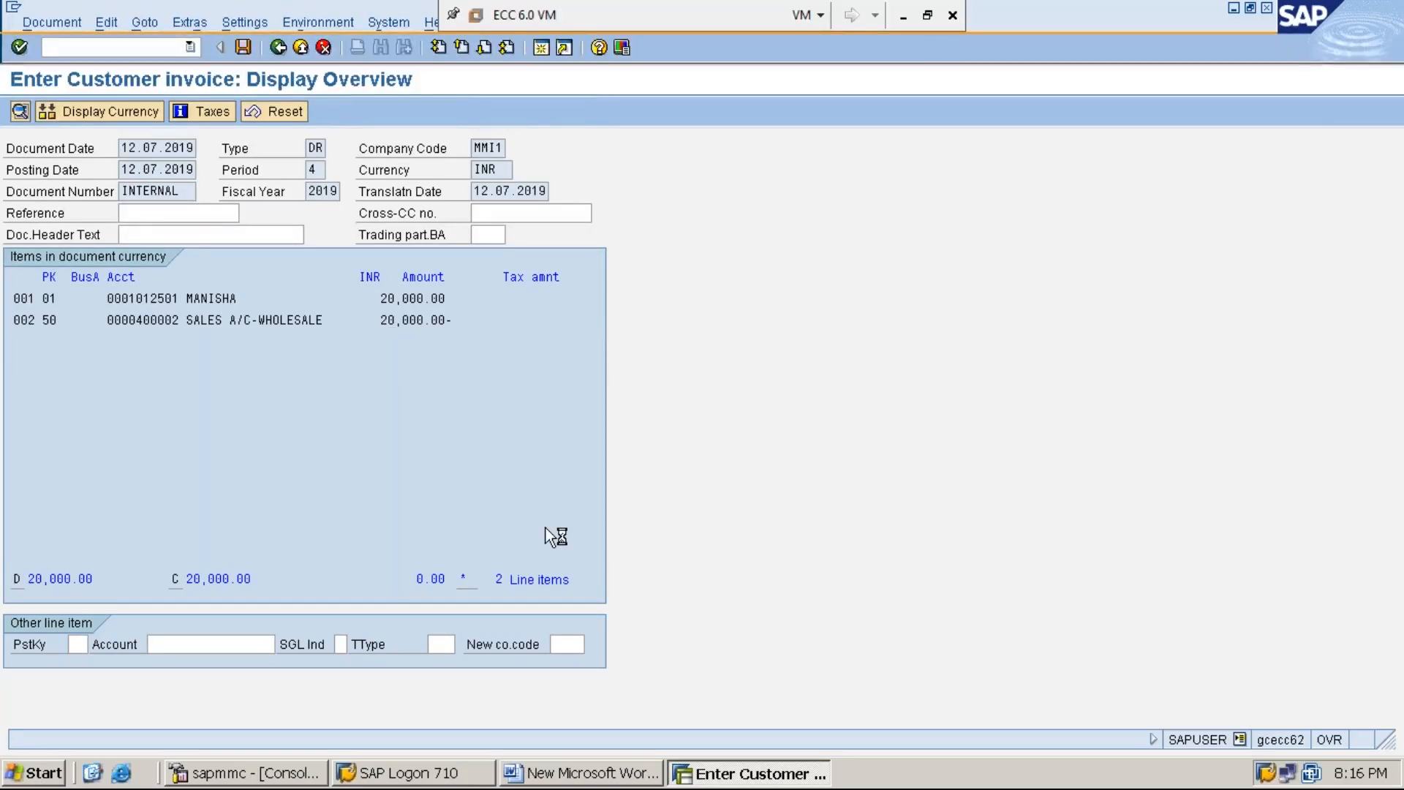
Step: Switch to the Word document and add a line under RESIDUAL PAYMENT reading "STEP:2: DISPLAY CUSTOMER LINE ITEMS USING FBL5N"
{"action": "left_click", "coordinate": [606, 774]}
{"action": "key", "text": "Return"}
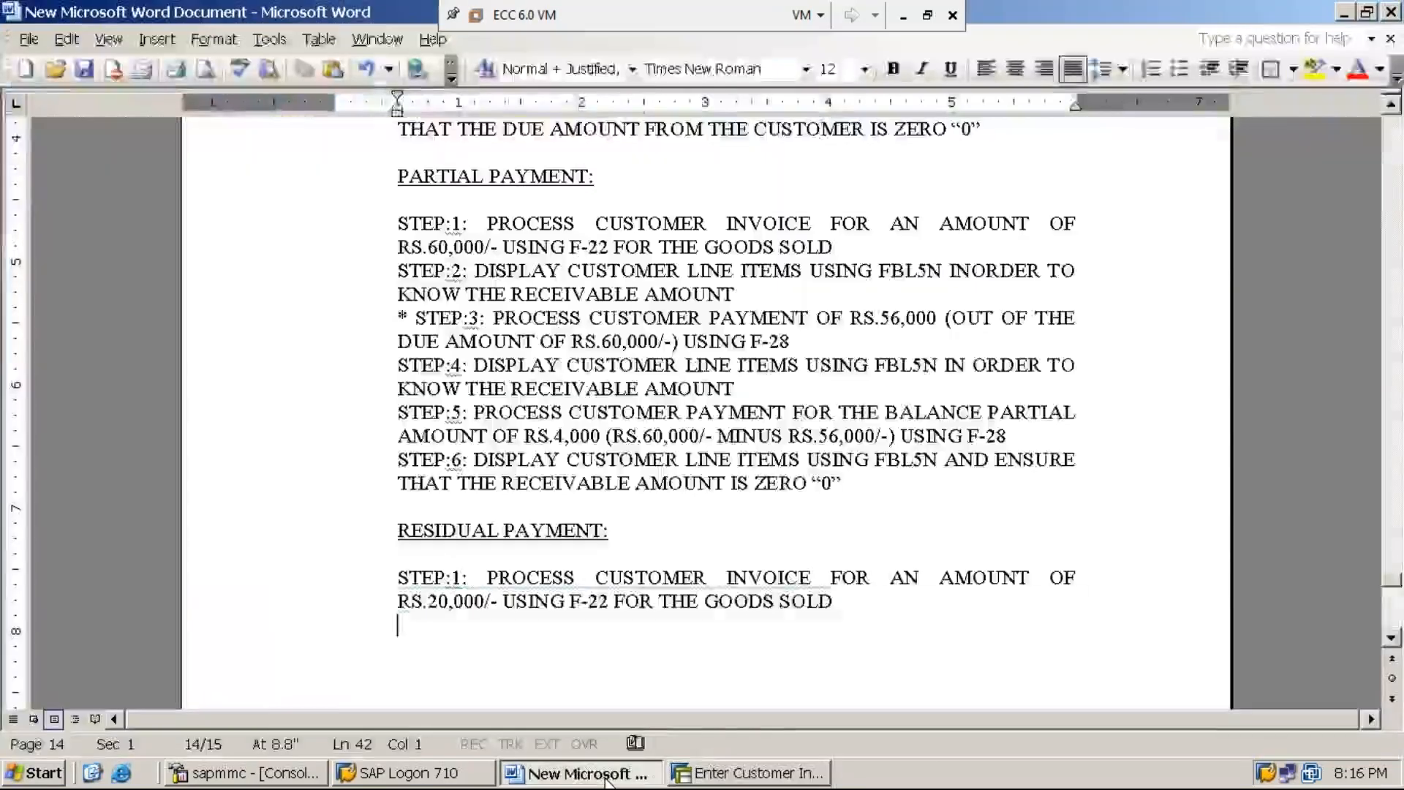
{"action": "type", "text": "STEP"}
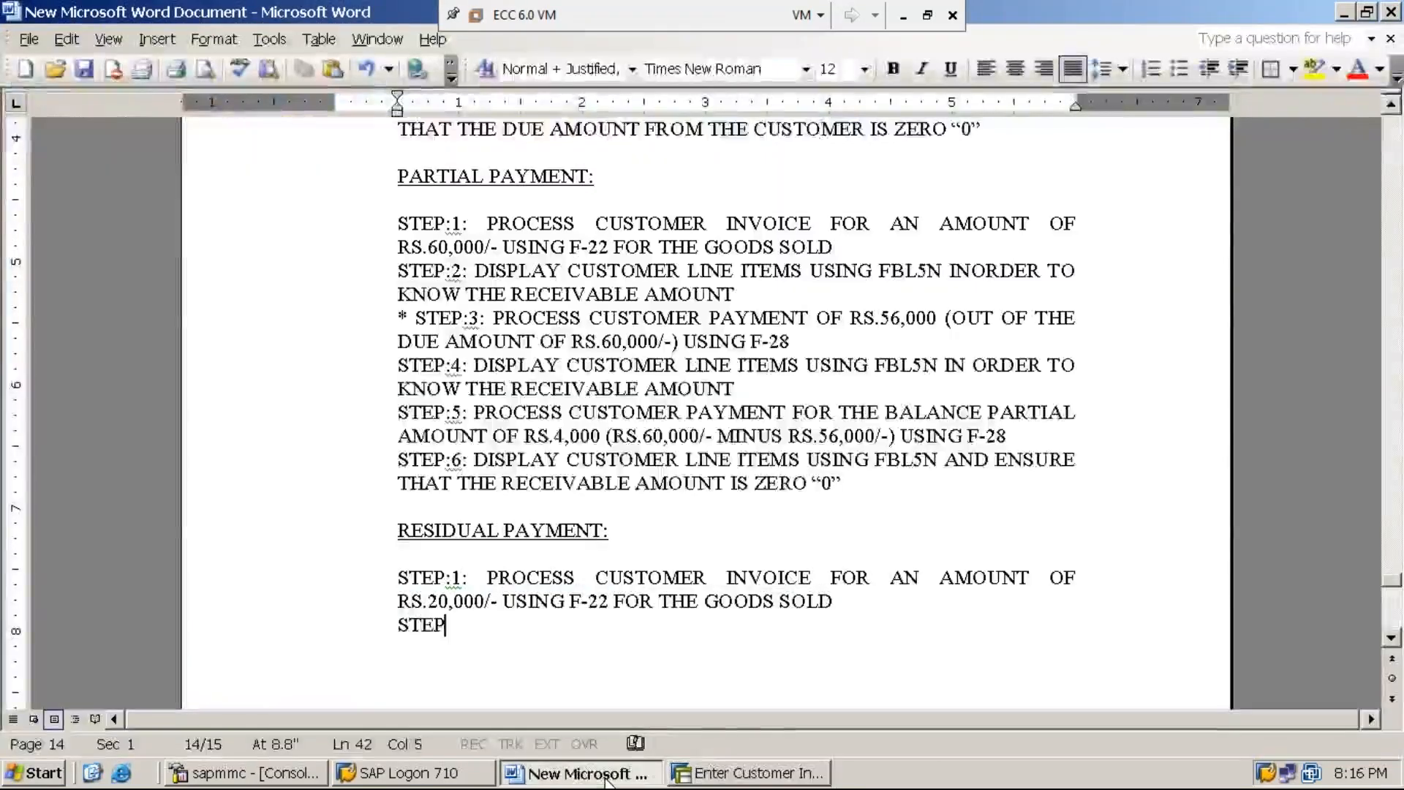
{"action": "type", "text": ":2: "}
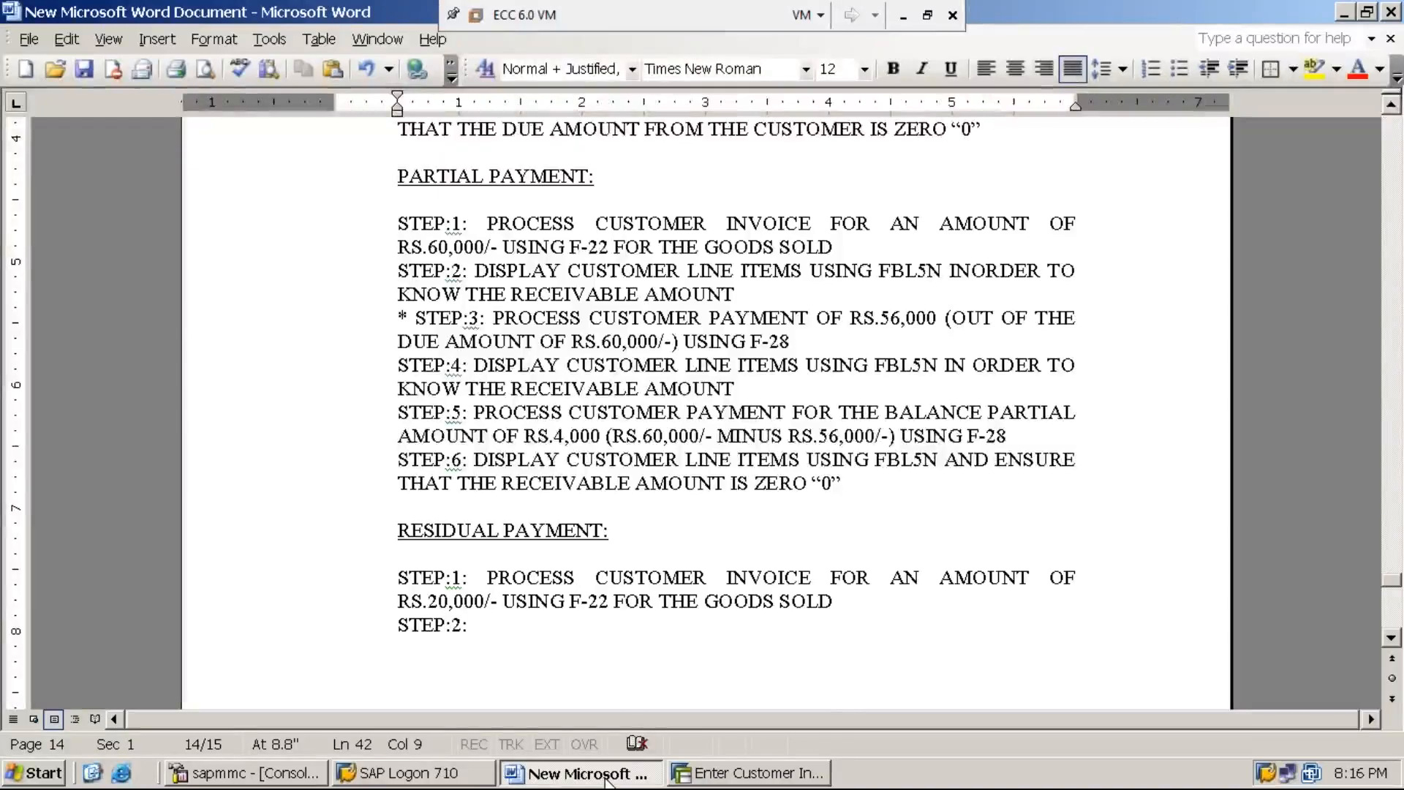
{"action": "type", "text": "DISPLAY"}
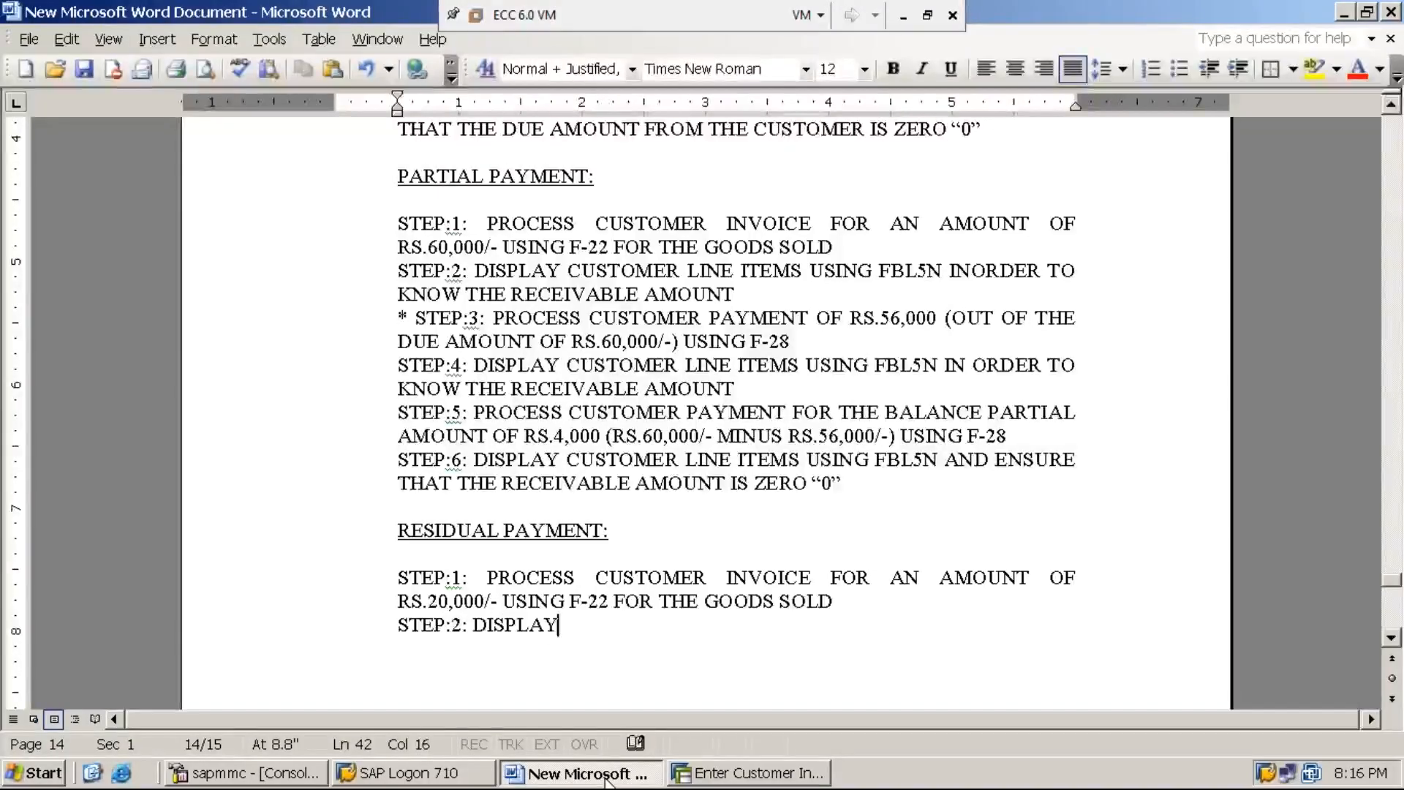
{"action": "type", "text": " CUSTOMRE"}
{"action": "key", "text": "BackSpace"}
{"action": "key", "text": "BackSpace"}
{"action": "key", "text": "BackSpace"}
{"action": "type", "text": "ER LINT"}
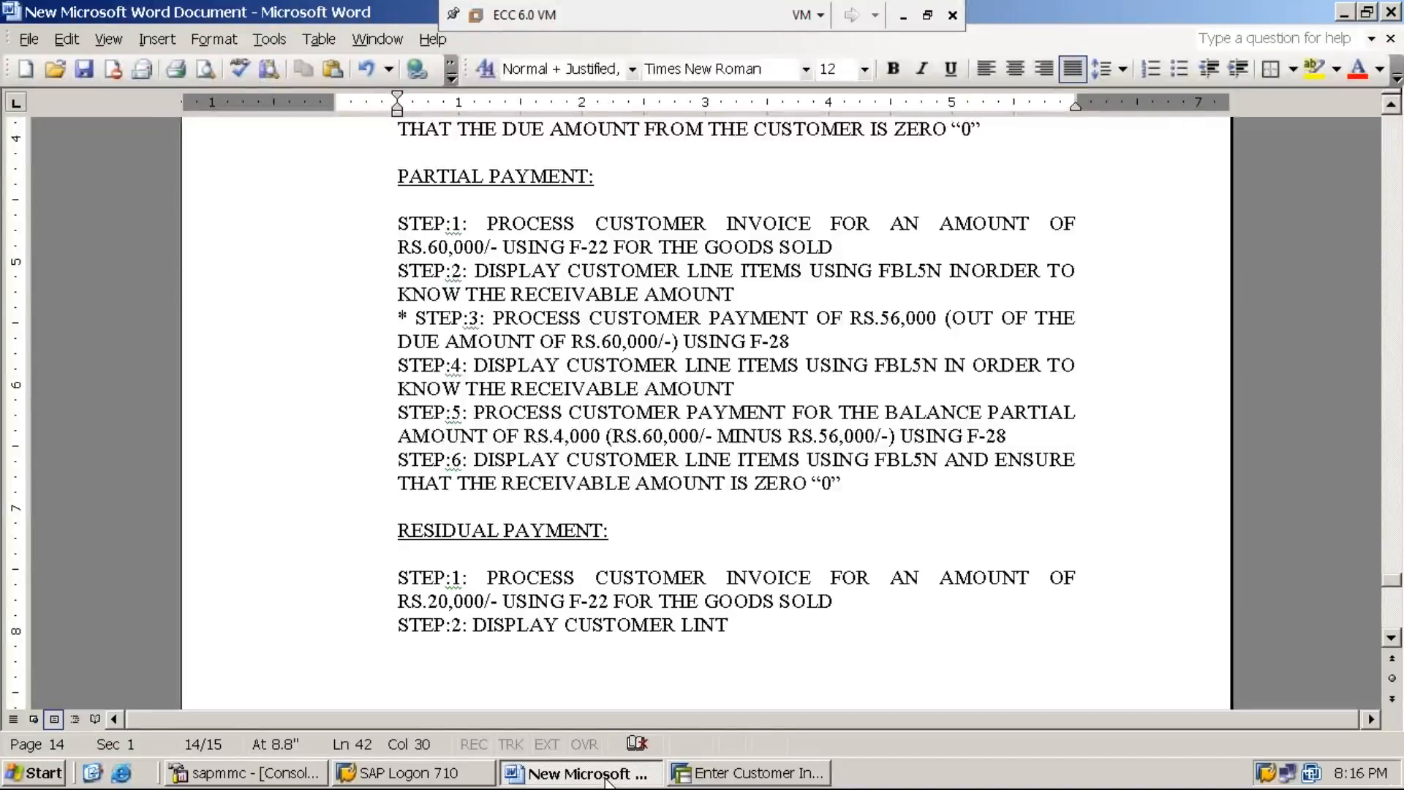
{"action": "key", "text": "BackSpace"}
{"action": "type", "text": "E ITEM"}
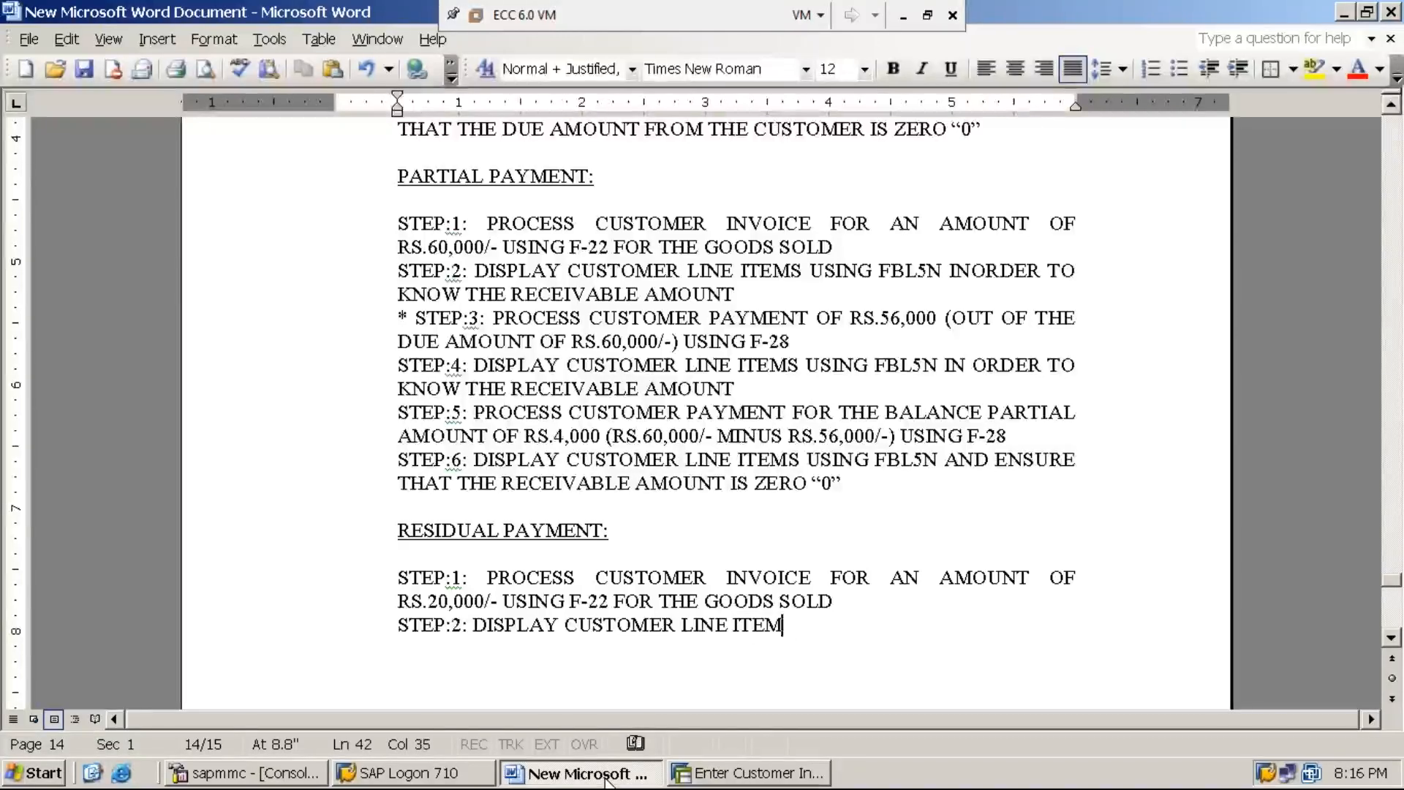
{"action": "type", "text": "S USING "}
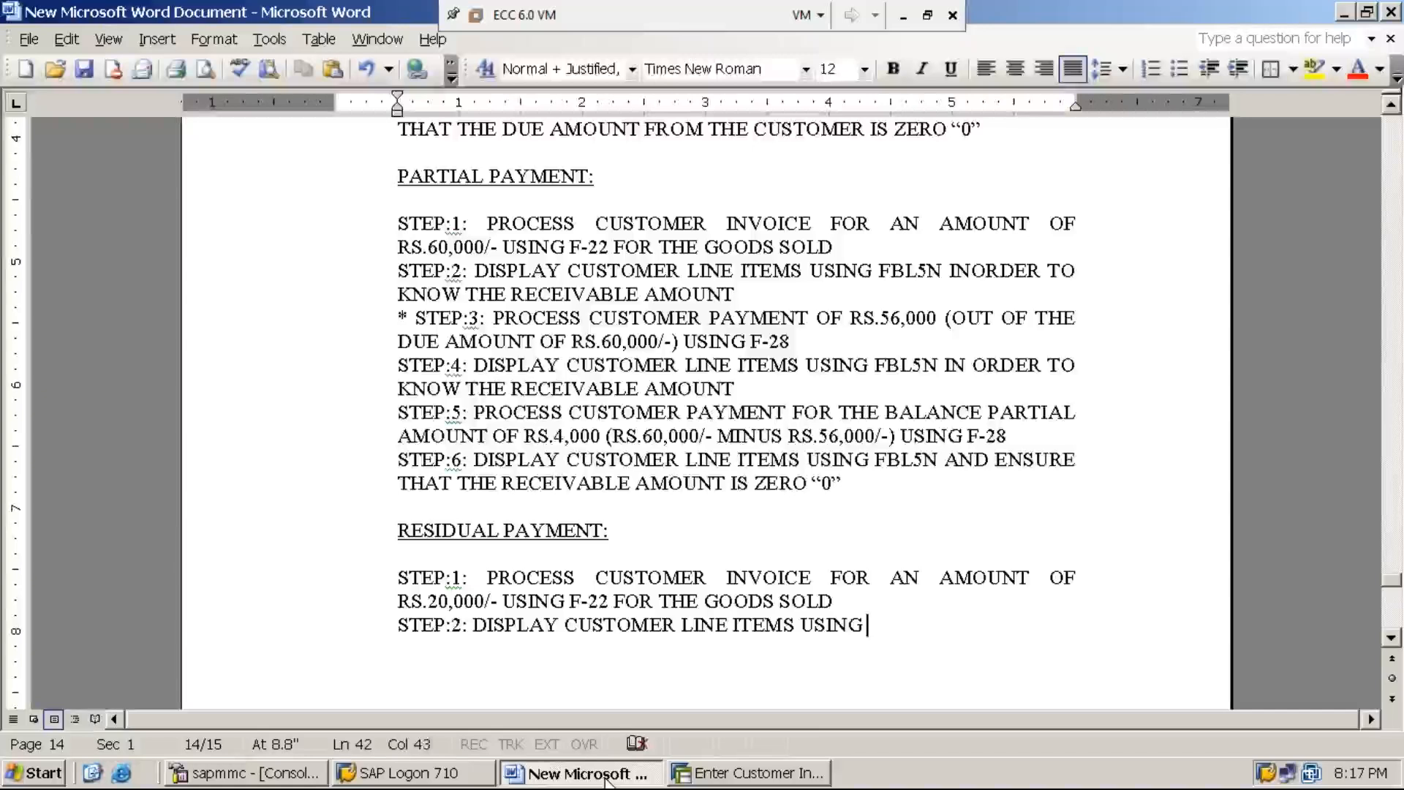
{"action": "type", "text": "FBL5N "}
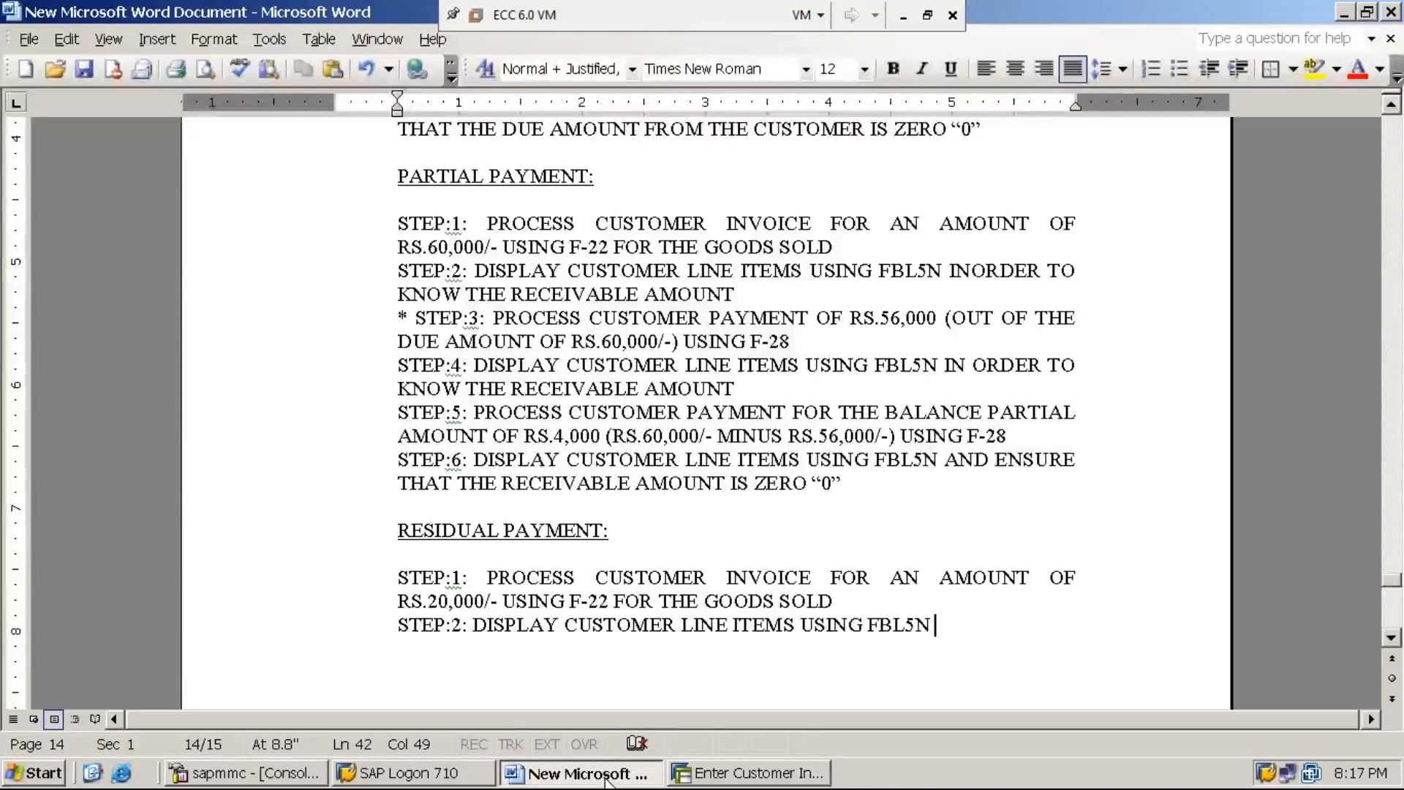
{"action": "type", "text": "INORDER"}
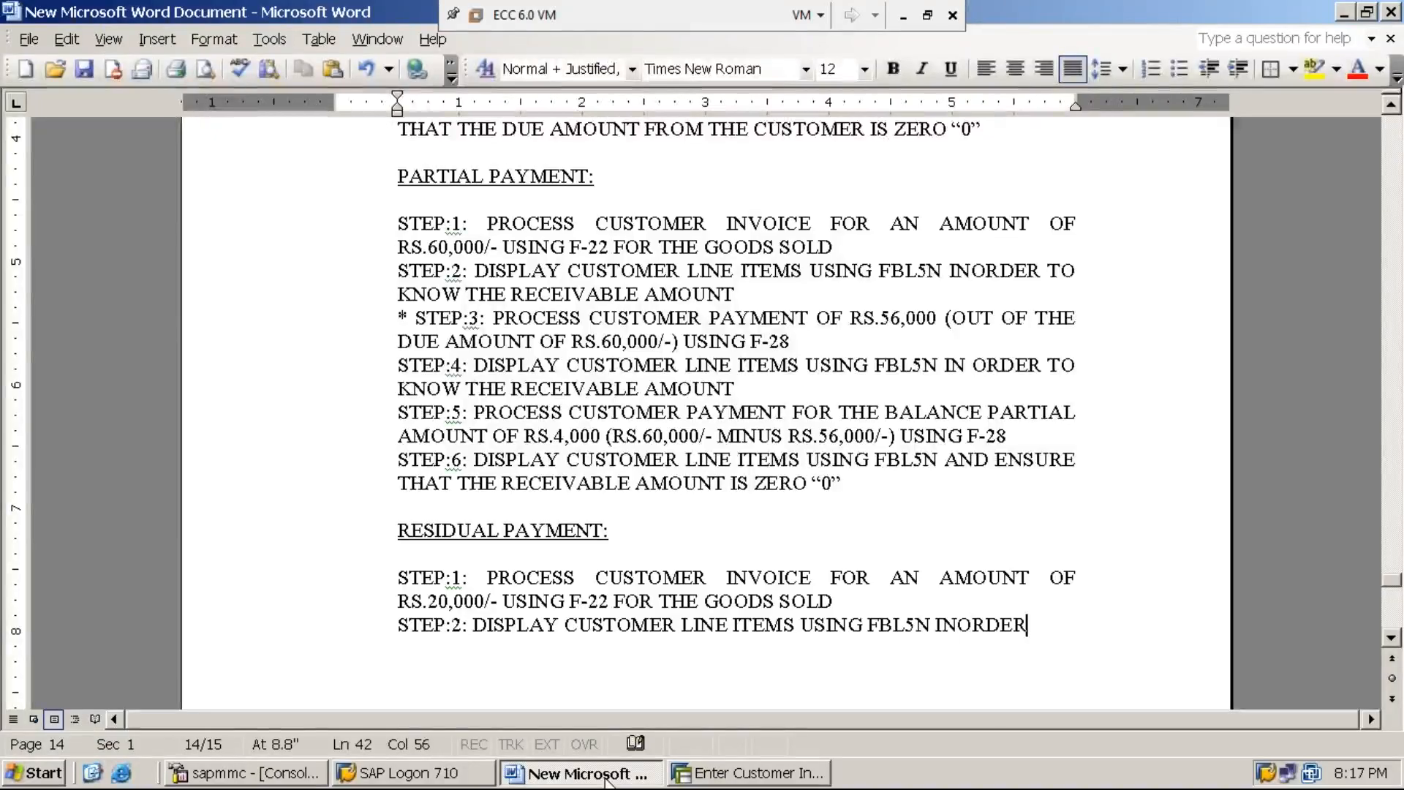
{"action": "type", "text": " TO KNO"}
Step: Complete the STEP:2 line with "INORDER TO KNOW THE RECEIVABLE AMOUNT"
{"action": "key", "text": "BackSpace"}
{"action": "type", "text": "NOW THE "}
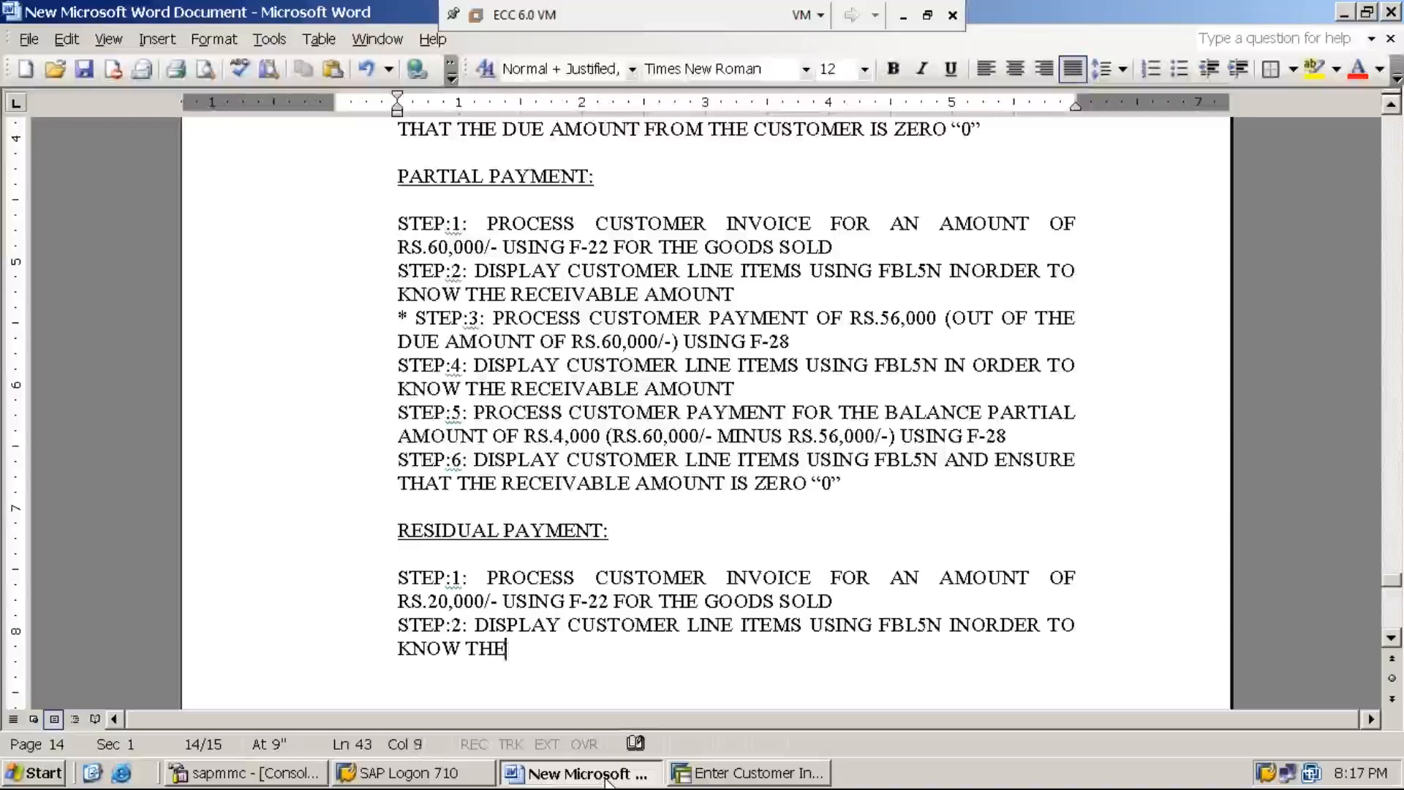
{"action": "type", "text": "REVI"}
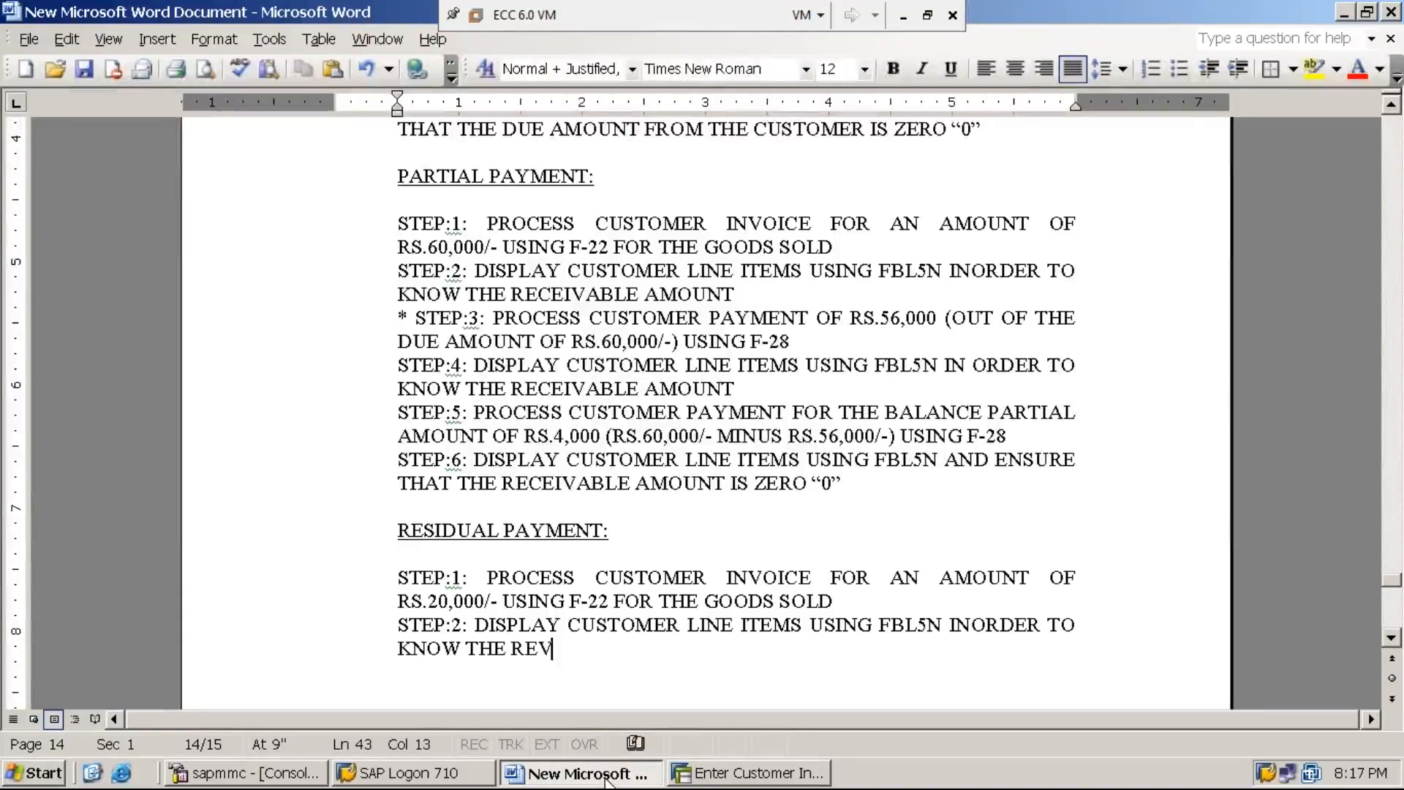
{"action": "key", "text": "BackSpace"}
{"action": "key", "text": "BackSpace"}
{"action": "type", "text": "V"}
{"action": "key", "text": "BackSpace"}
{"action": "type", "text": "CEIVAB"}
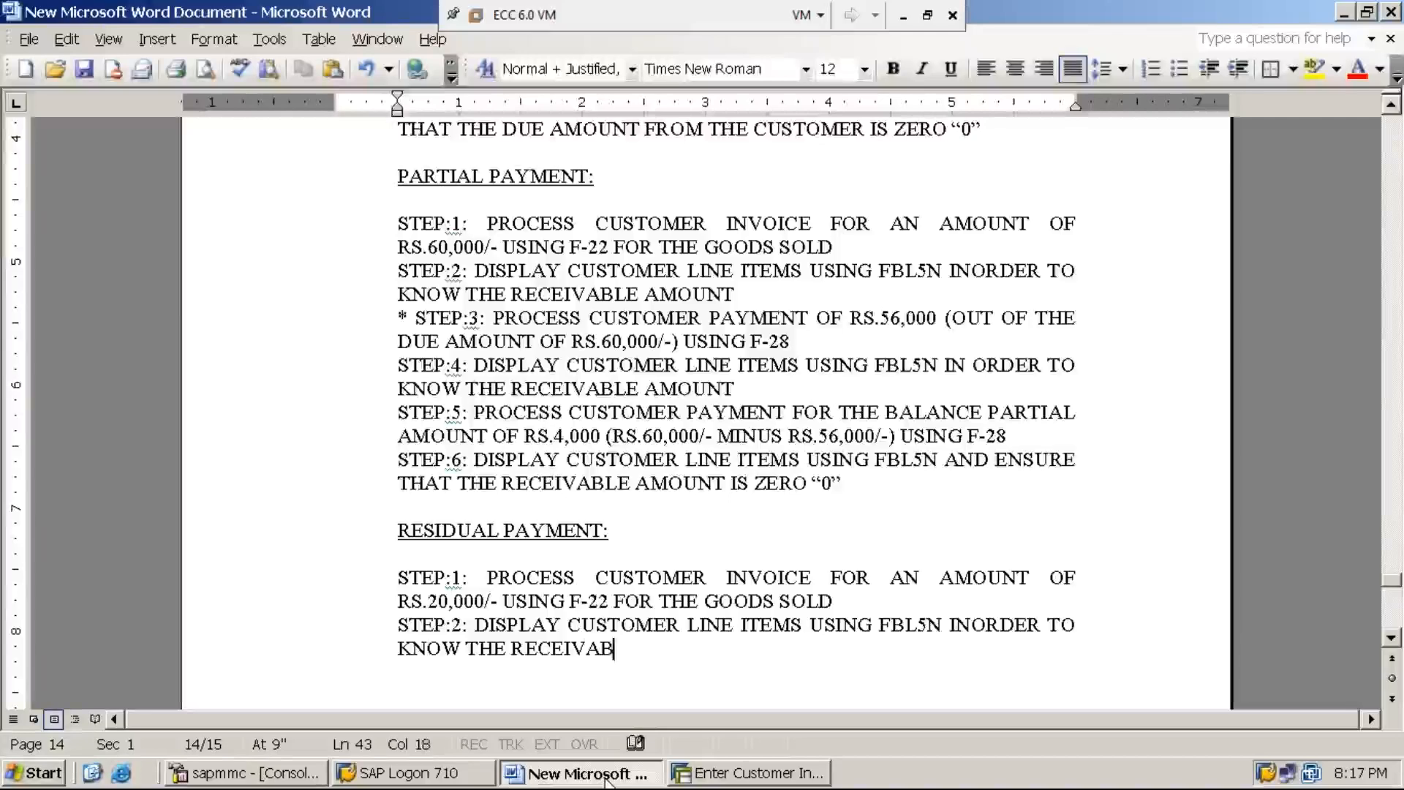
{"action": "type", "text": "LE AMOUNT"}
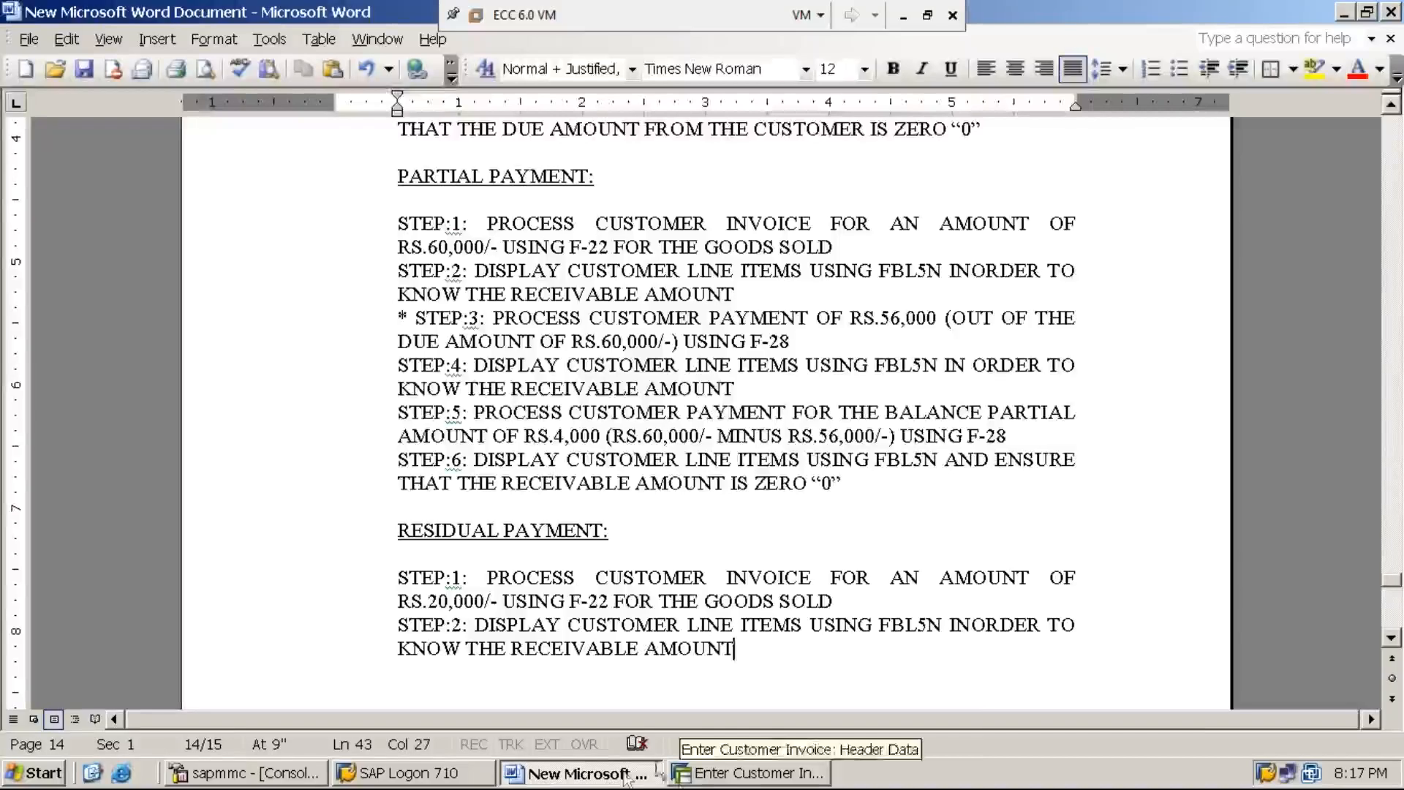
Step: Switch to SAP, leave the customer invoice transaction and open transaction FBL5N
{"action": "left_click", "coordinate": [737, 779]}
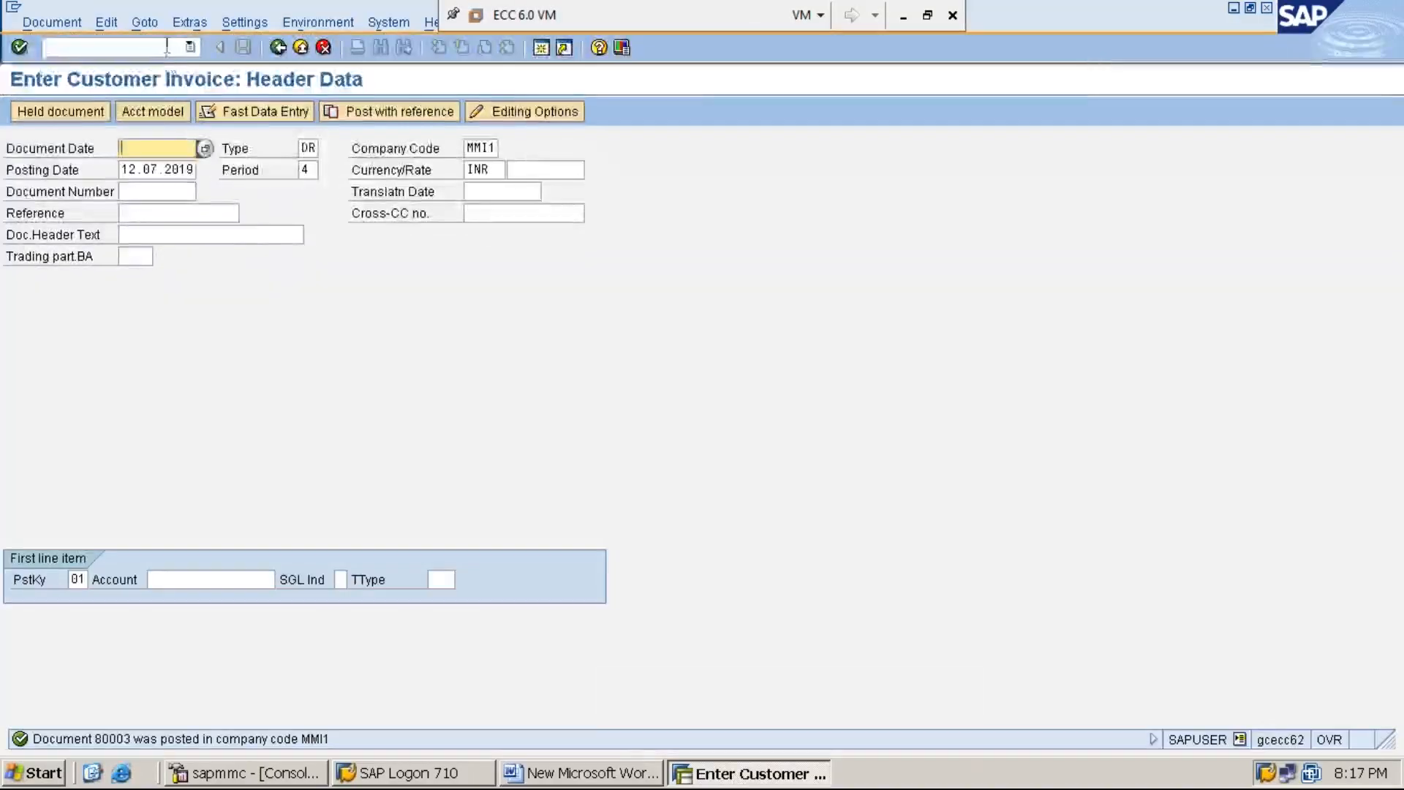
{"action": "left_click", "coordinate": [167, 47]}
{"action": "type", "text": "/n"}
{"action": "key", "text": "Return"}
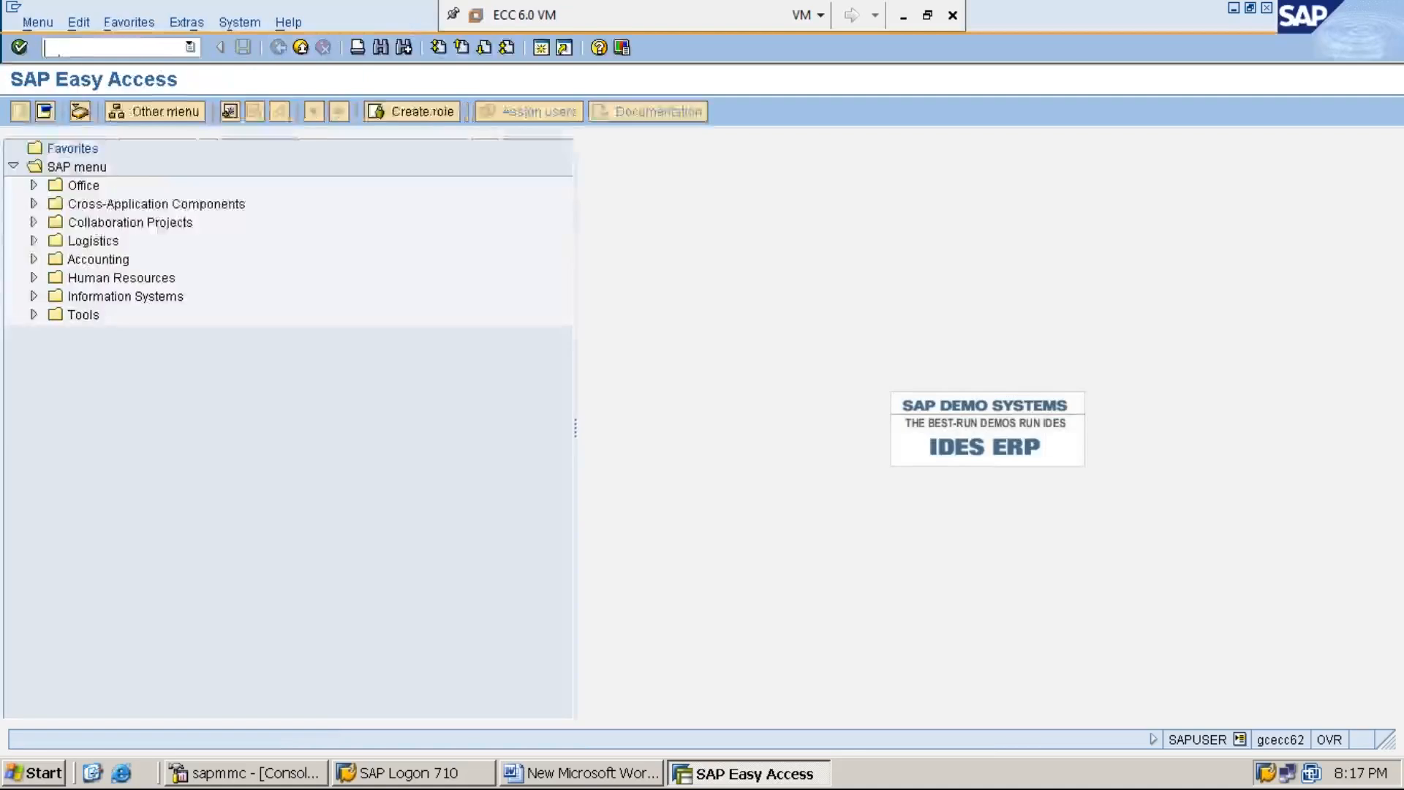
{"action": "type", "text": "FBL5N"}
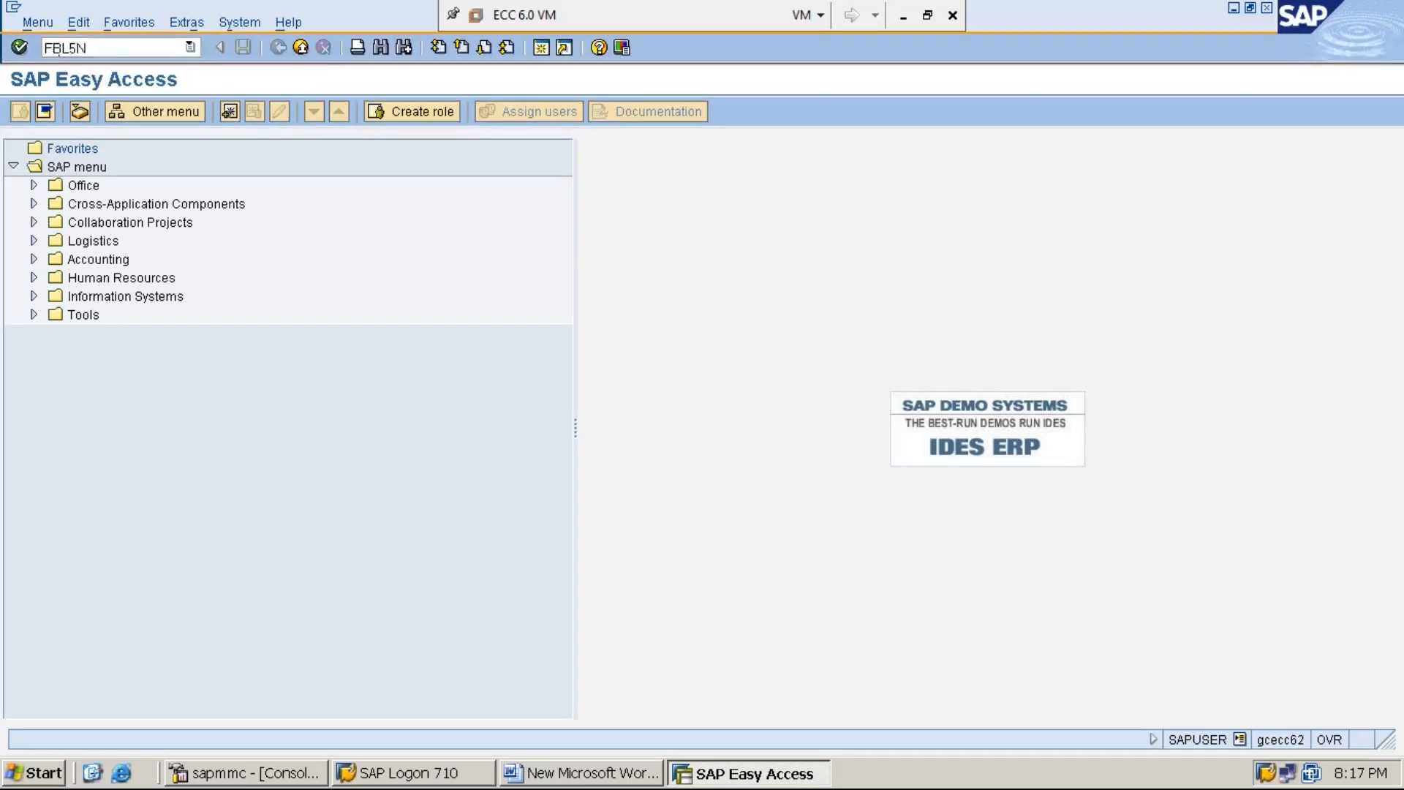
{"action": "key", "text": "Return"}
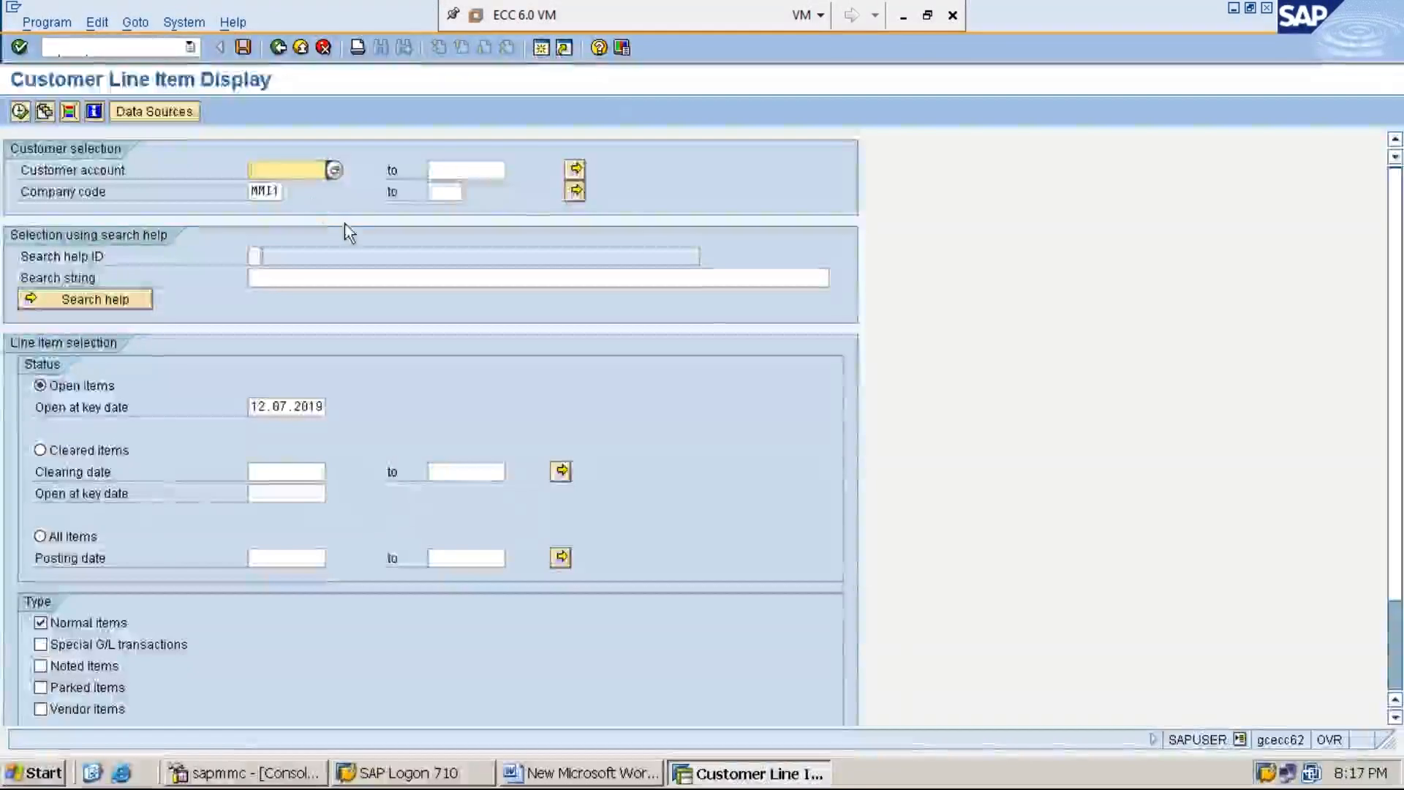
Step: Enter the customer account number, choose all items and execute the customer line item display for company code MMI1
{"action": "type", "text": "1"}
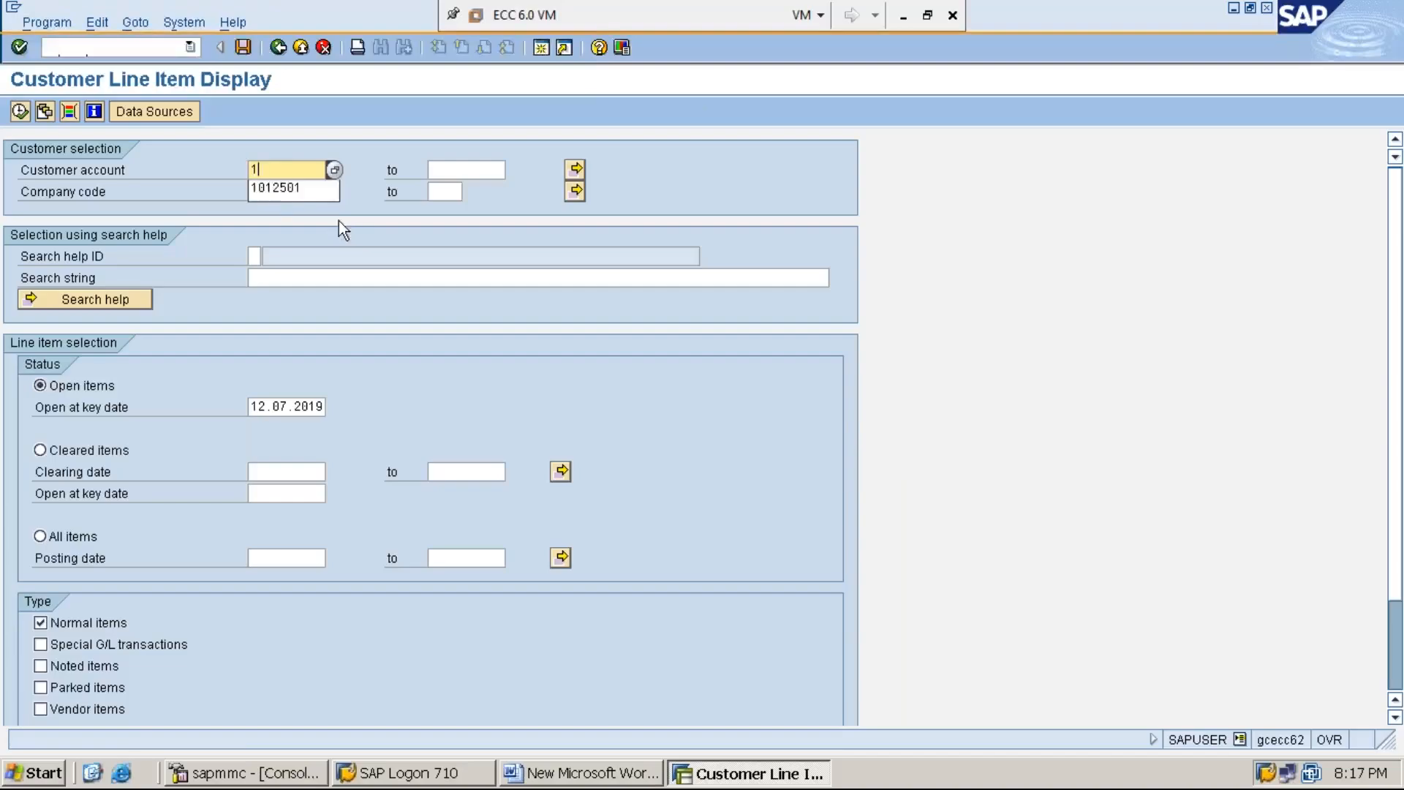
{"action": "left_click", "coordinate": [289, 194]}
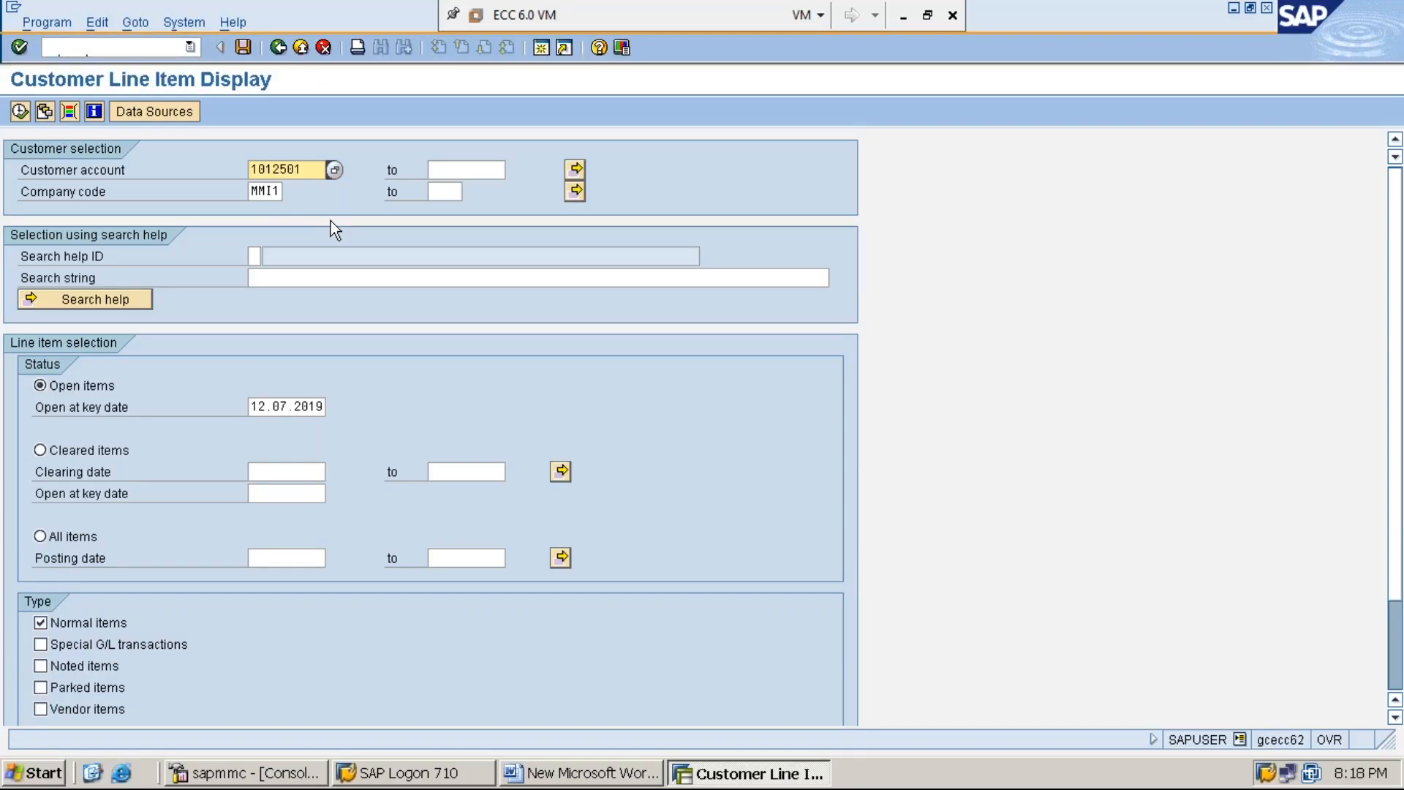
{"action": "left_click", "coordinate": [266, 192]}
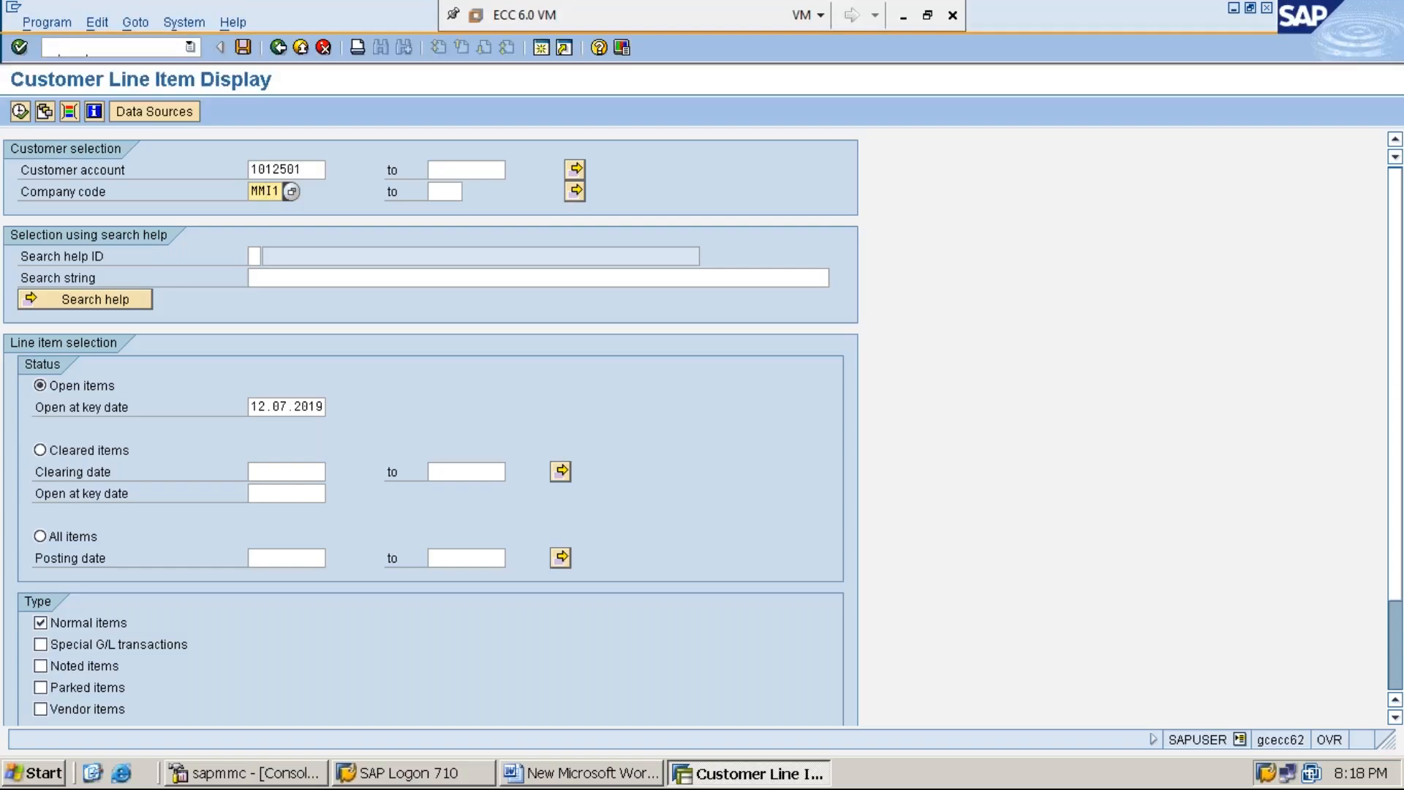
{"action": "left_click", "coordinate": [70, 544]}
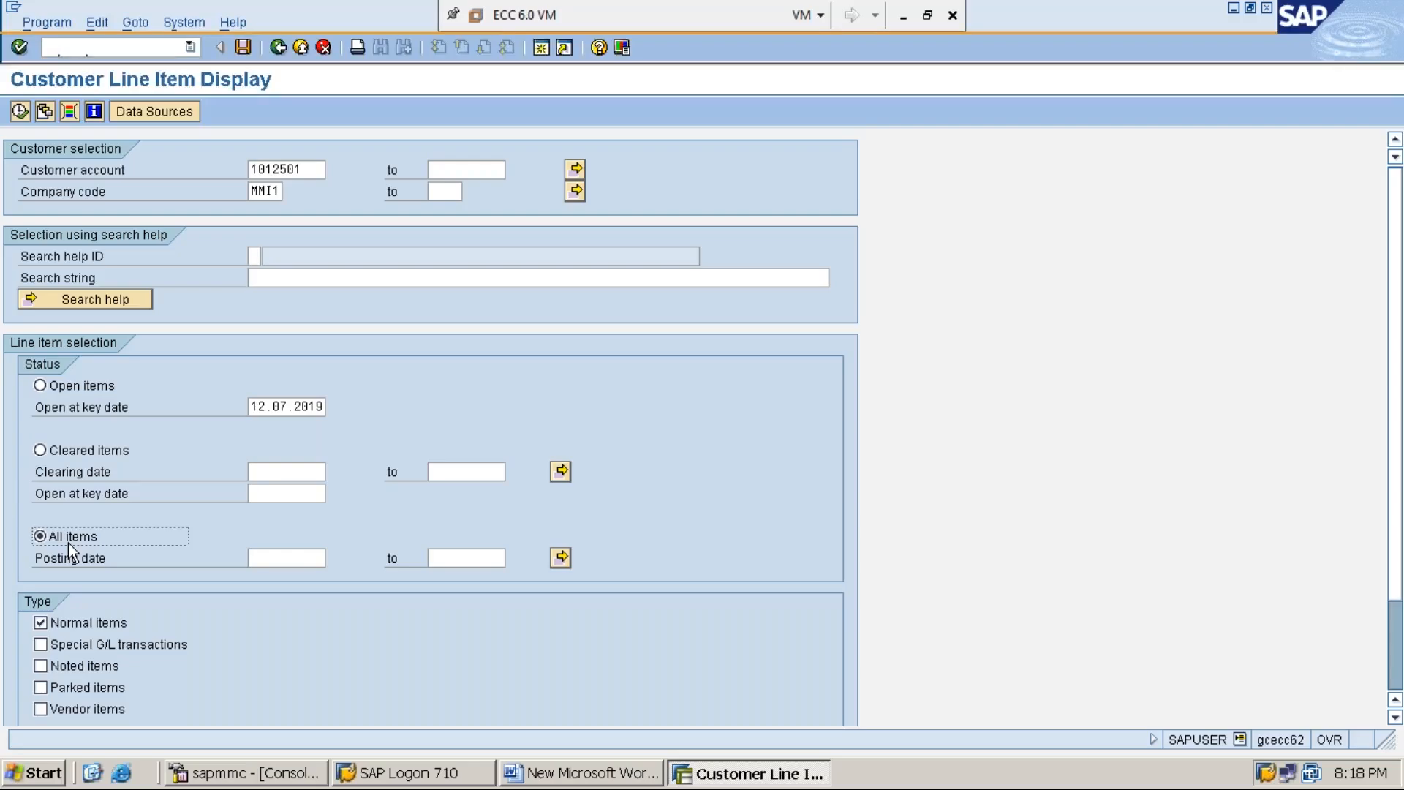
{"action": "left_click", "coordinate": [20, 112]}
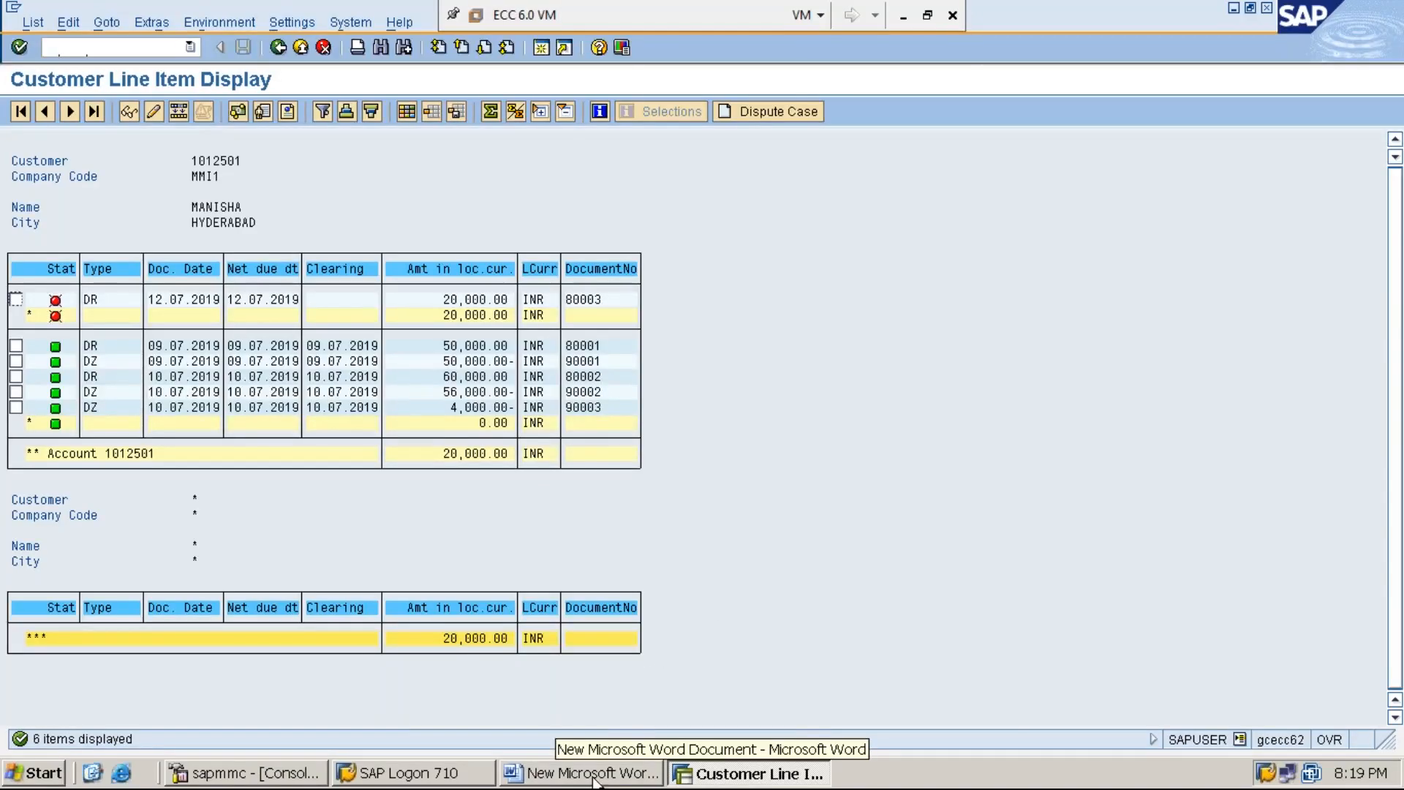
Step: Switch to the Word document and add a new line reading "STEP:3: PROCESS CUSTOMER PAYMENT OF RS.16,000/-"
{"action": "left_click", "coordinate": [616, 781]}
{"action": "key", "text": "Return"}
{"action": "type", "text": "STEP:3: PROCESS CUSTOMER PAYMENT "}
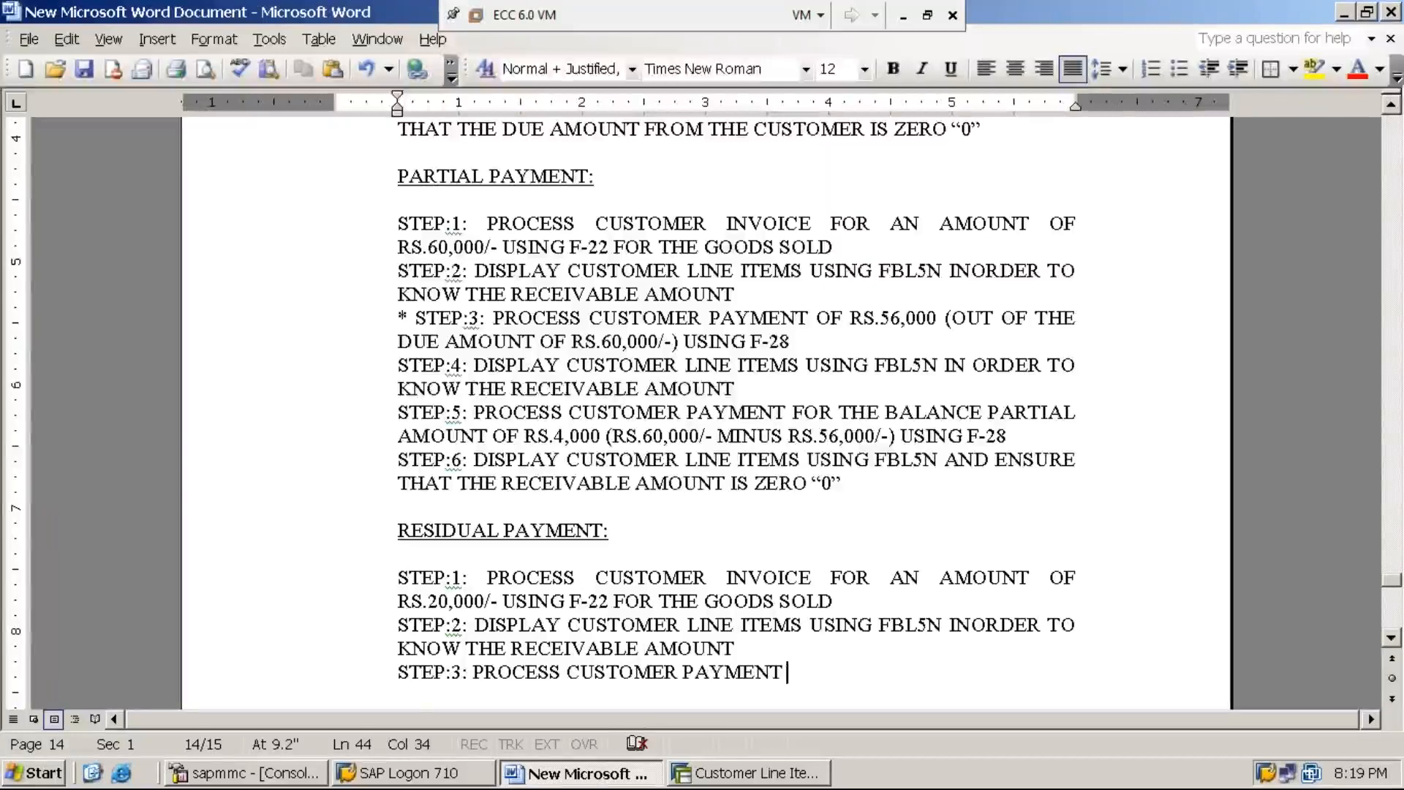
{"action": "type", "text": "OF RS."}
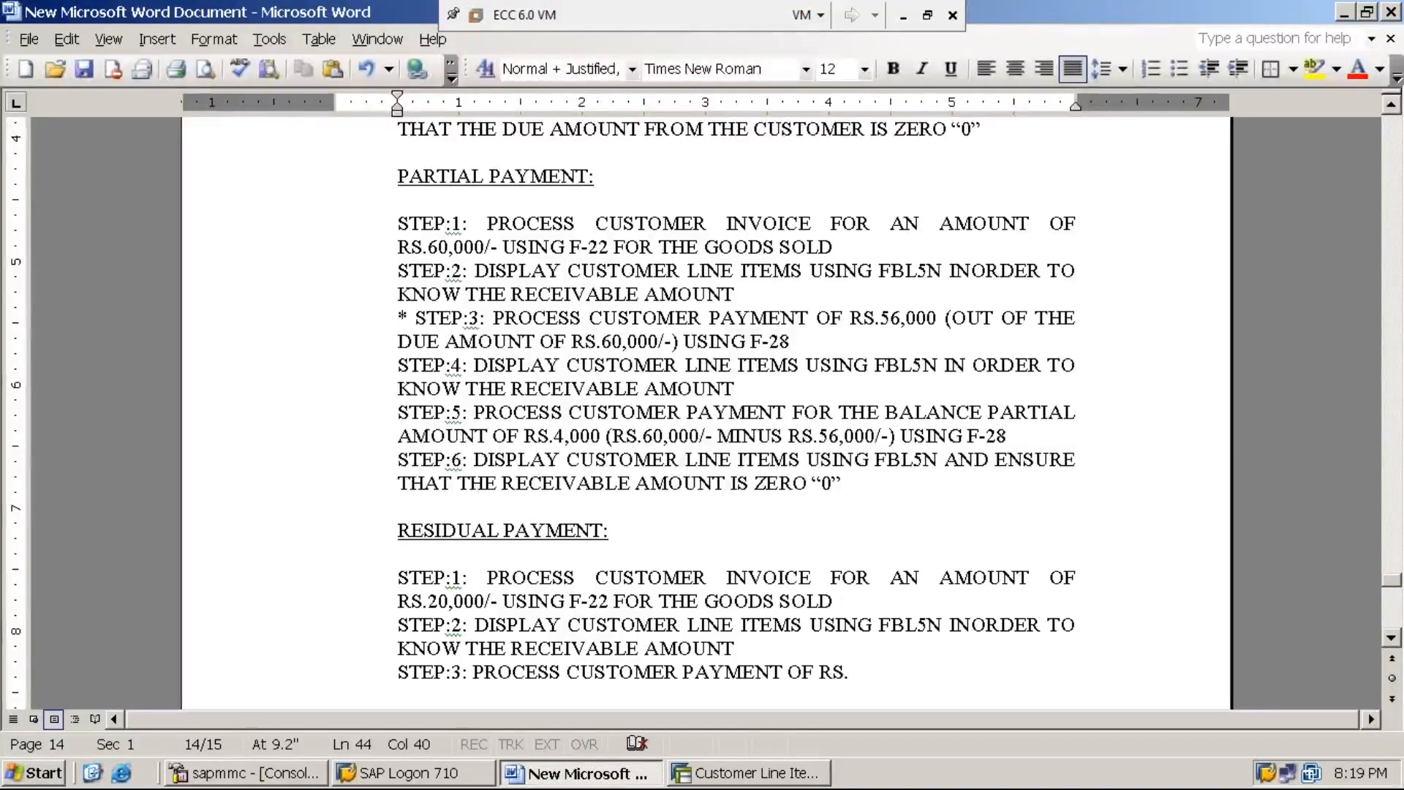
{"action": "type", "text": "16,000/-"}
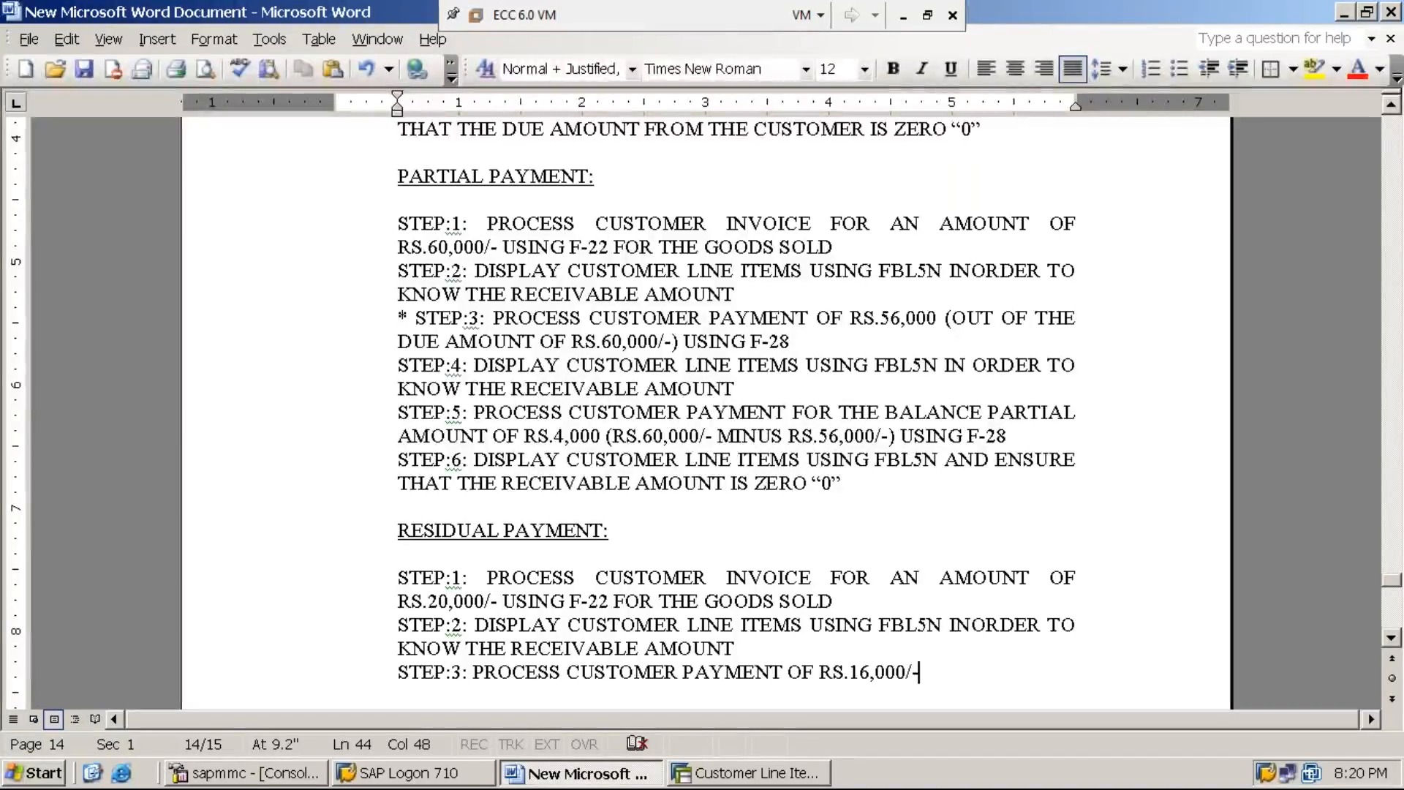
{"action": "type", "text": "("}
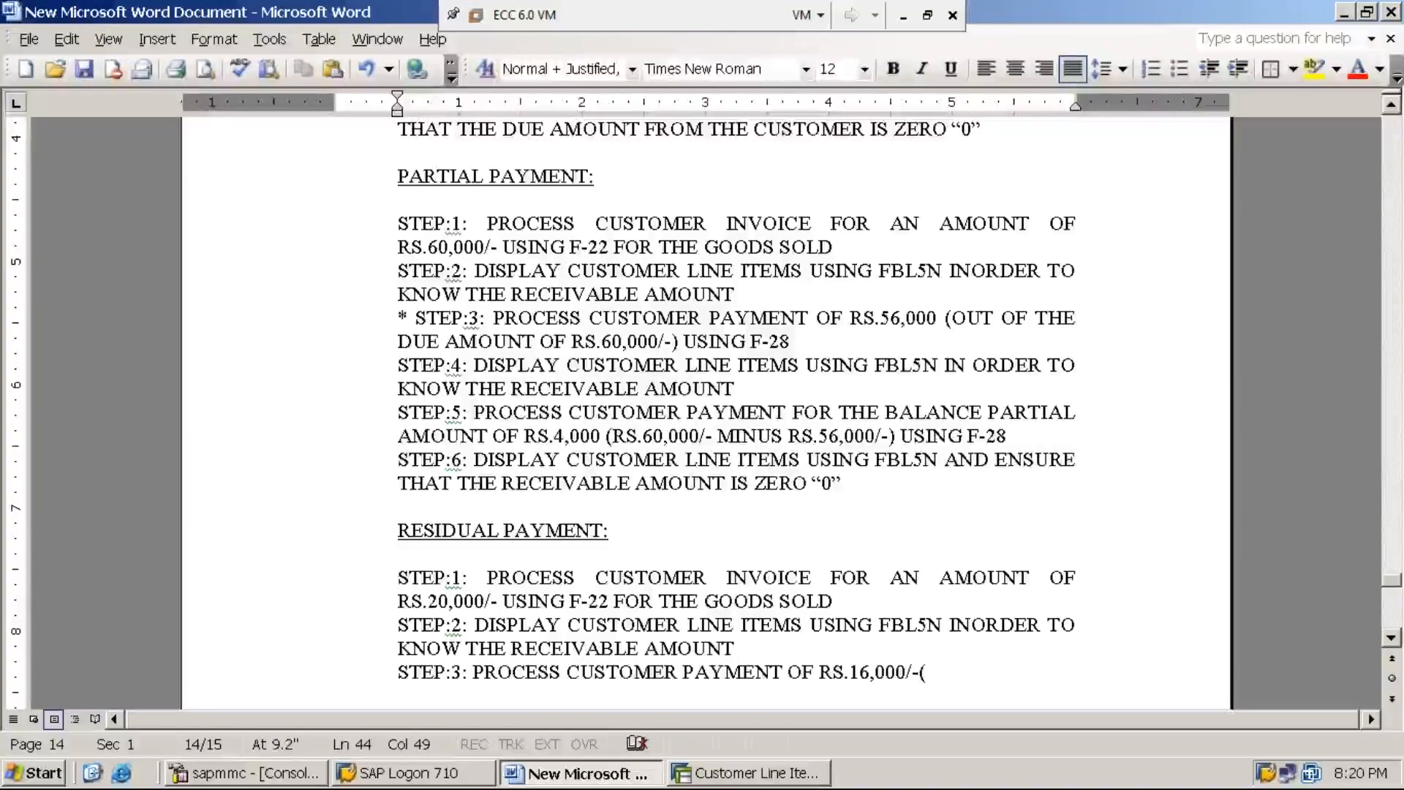
{"action": "type", "text": "OUT OF THE "}
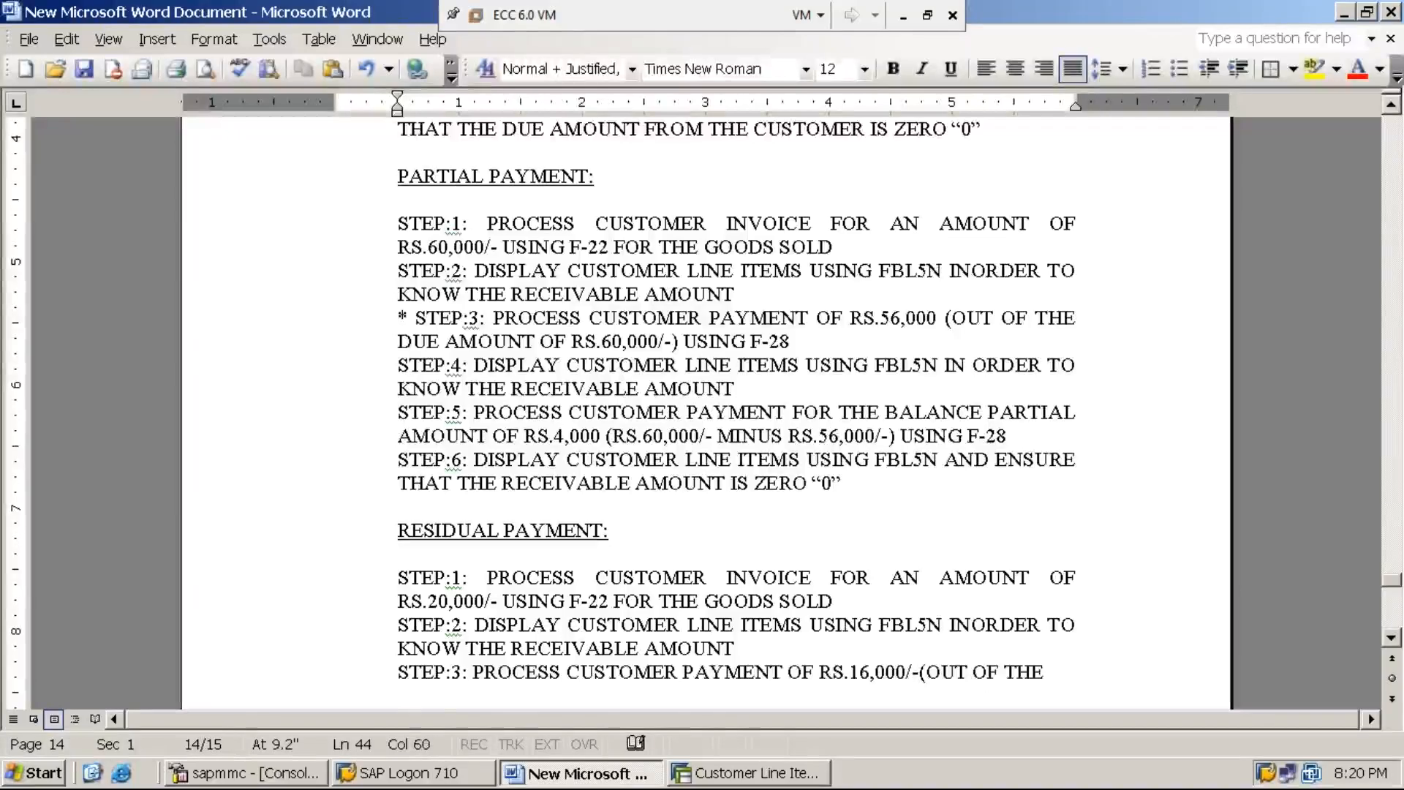
{"action": "type", "text": "DUE AMOUNT OF "}
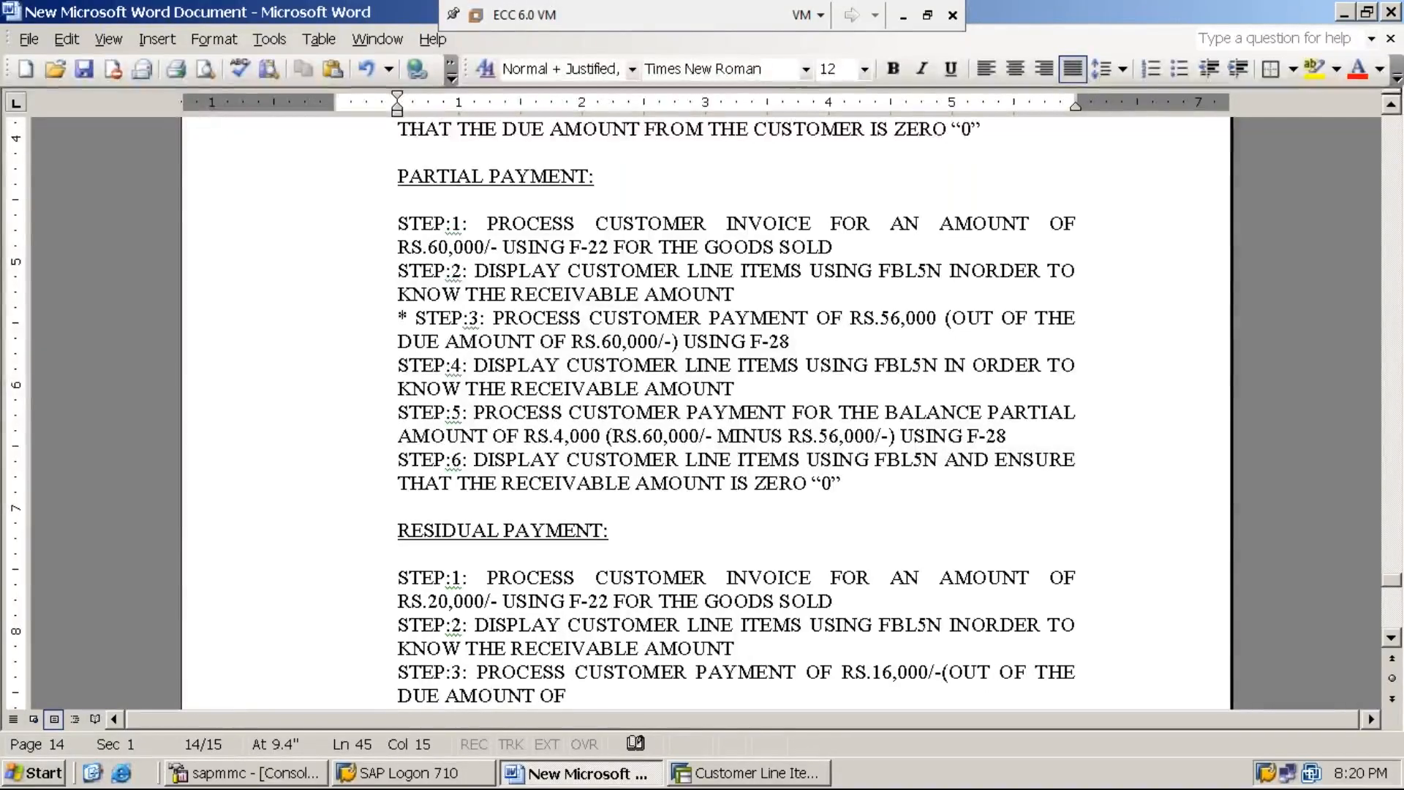
{"action": "type", "text": "R"}
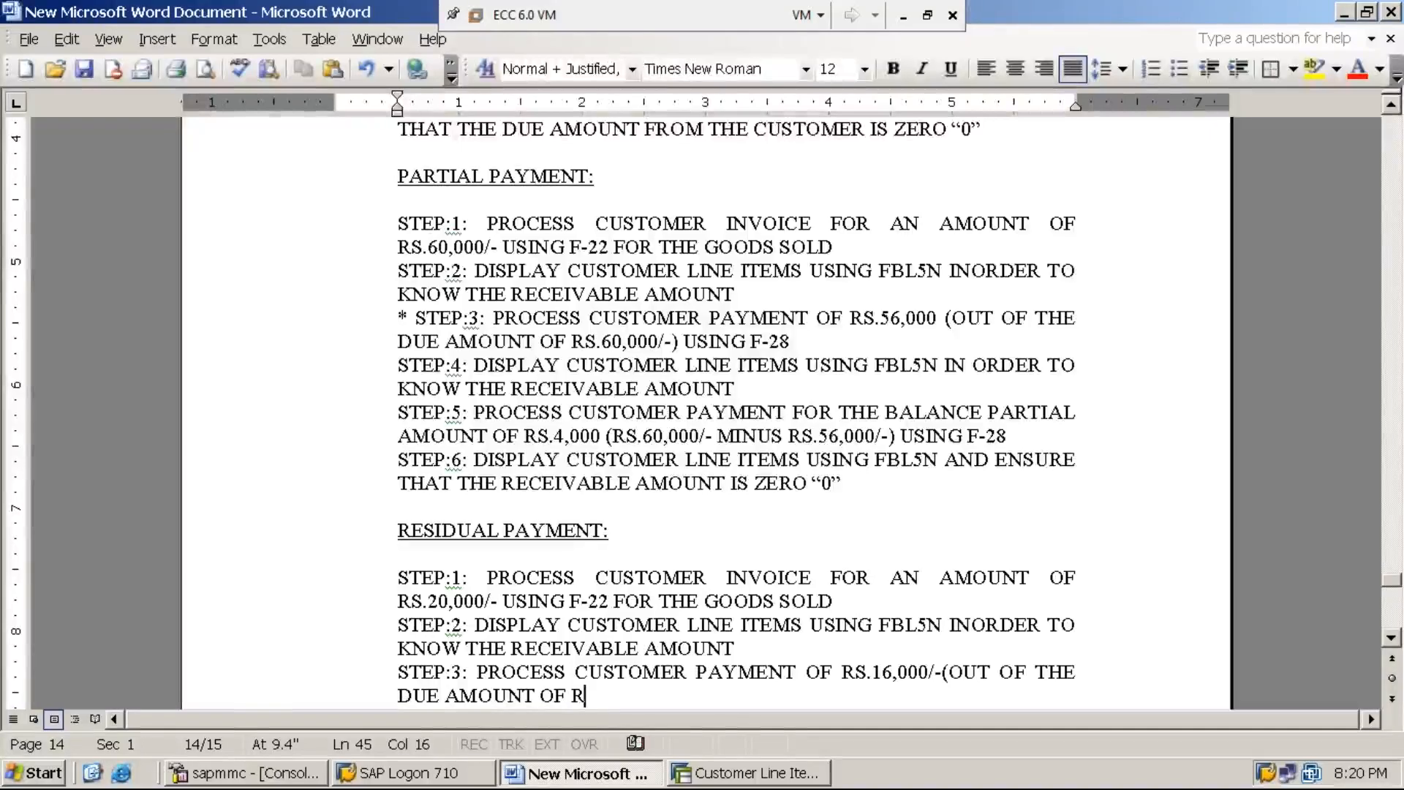
{"action": "type", "text": "S.20,"}
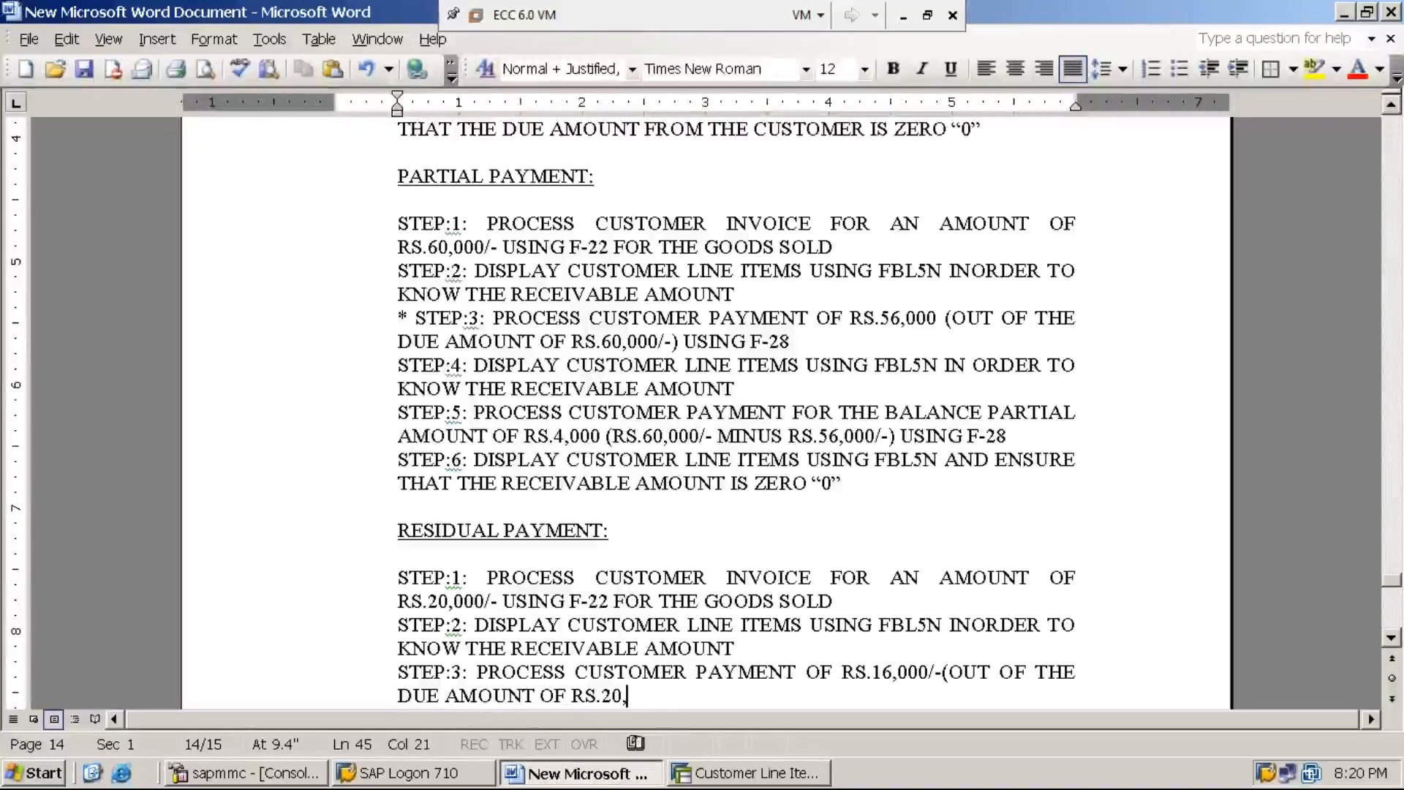
{"action": "type", "text": "000/"}
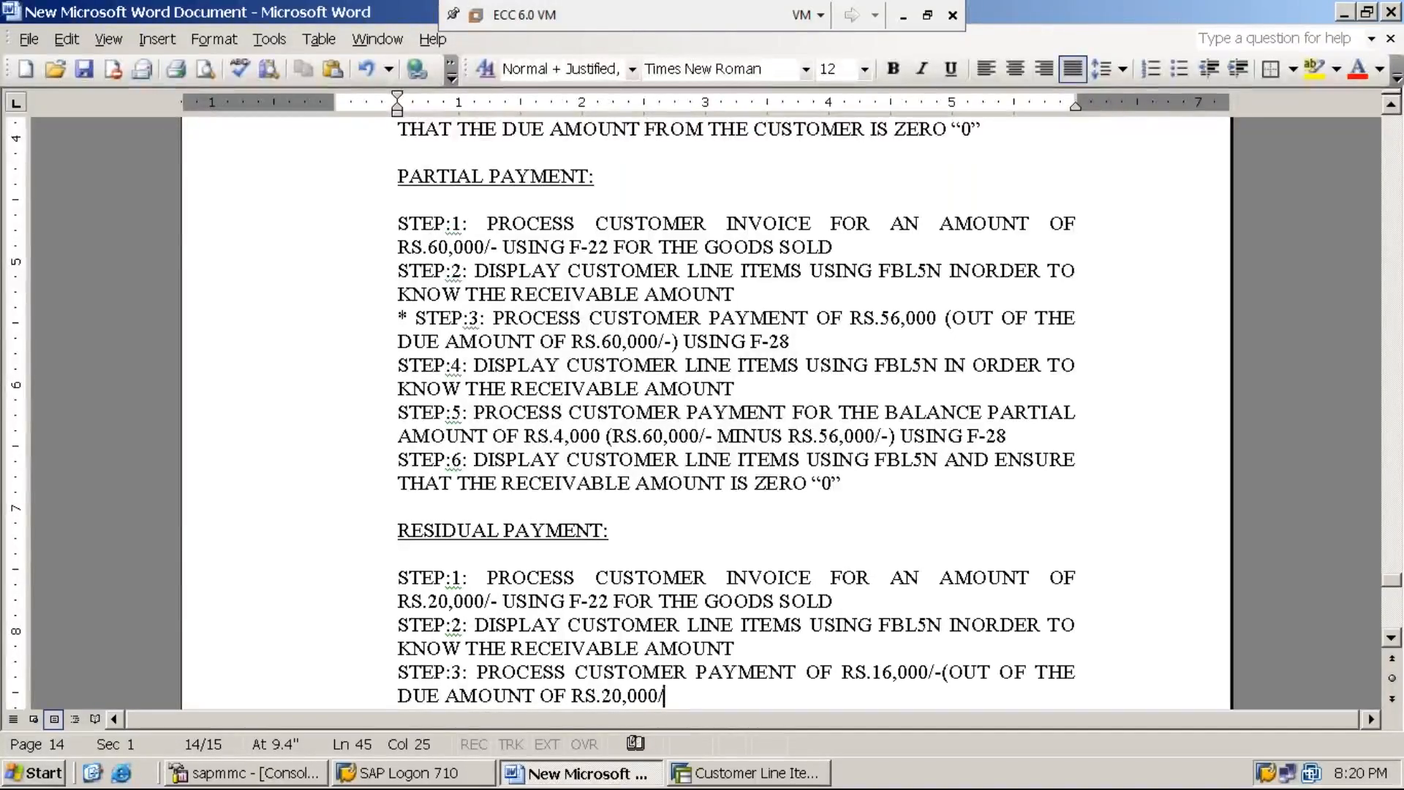
{"action": "type", "text": "-) U"}
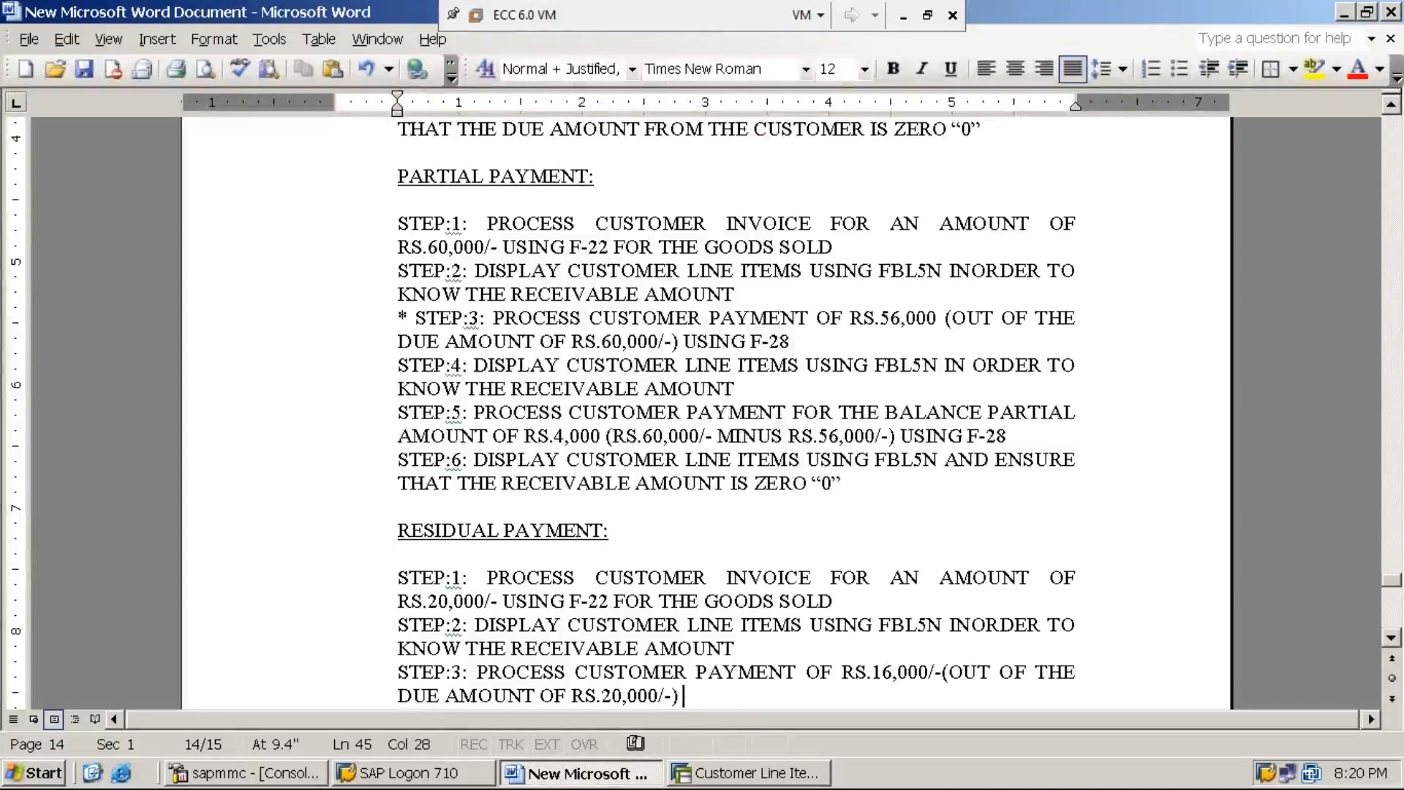
{"action": "type", "text": "SING "}
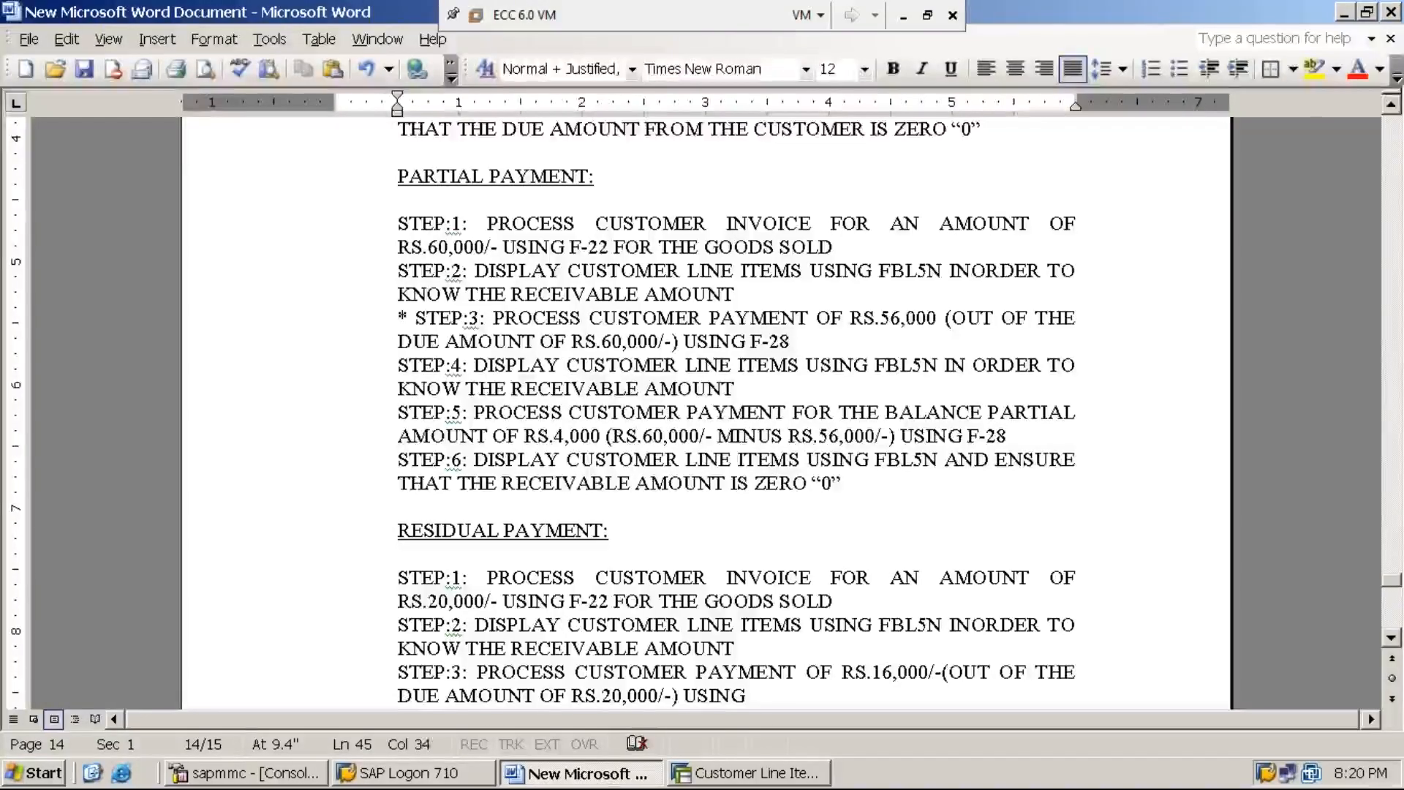
{"action": "type", "text": "F-28"}
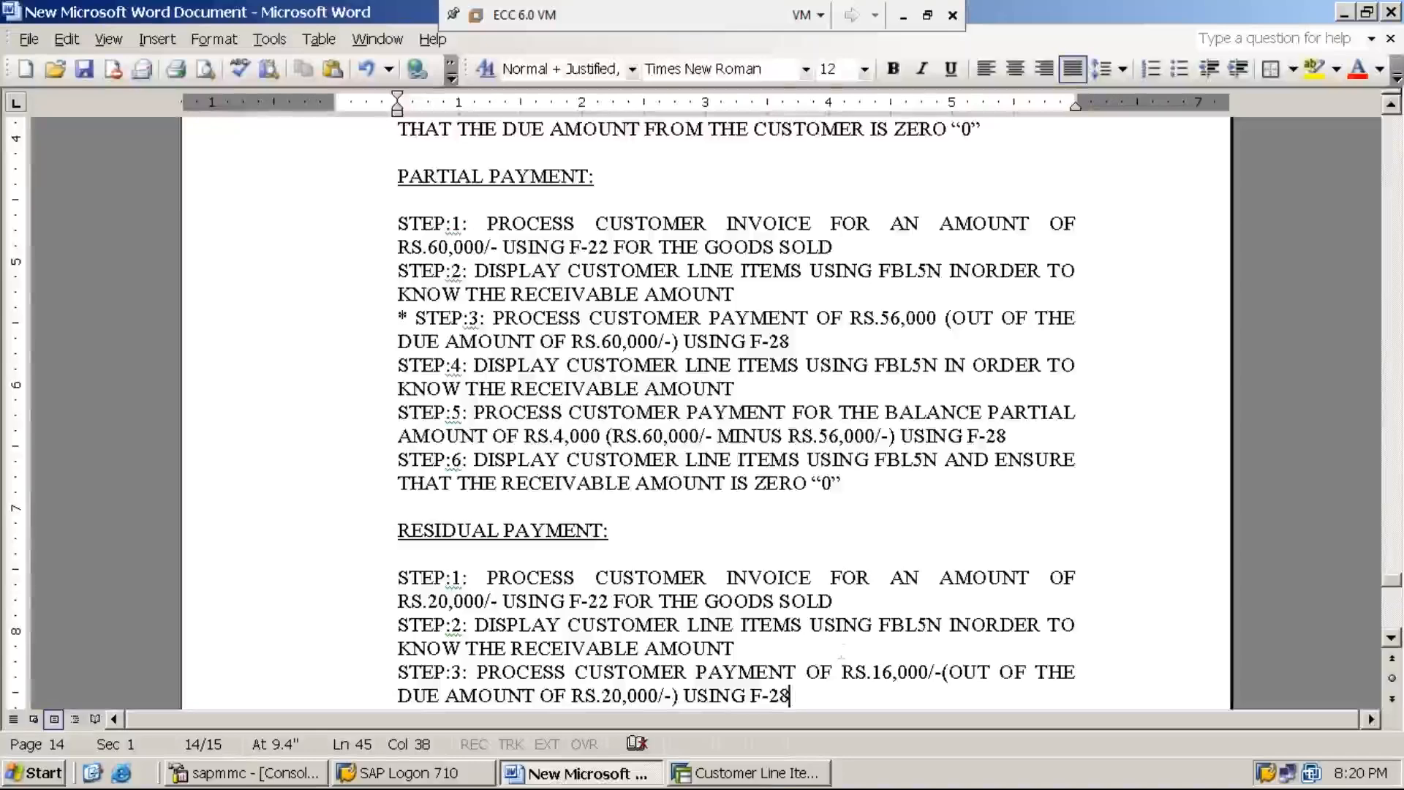
Step: Switch to SAP, leave the customer line item display and open transaction F-28 for posting incoming payments
{"action": "left_click", "coordinate": [775, 775]}
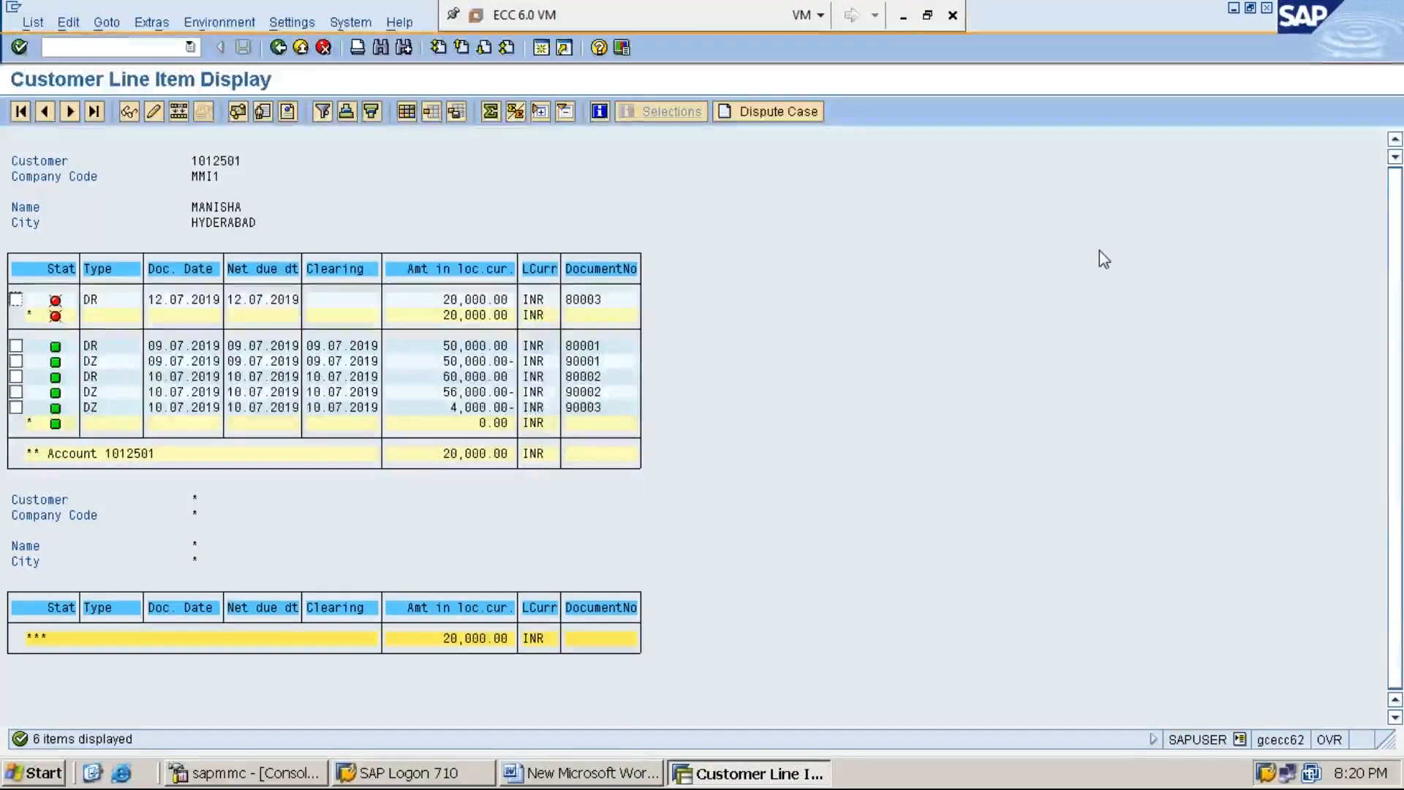
{"action": "left_click", "coordinate": [904, 17]}
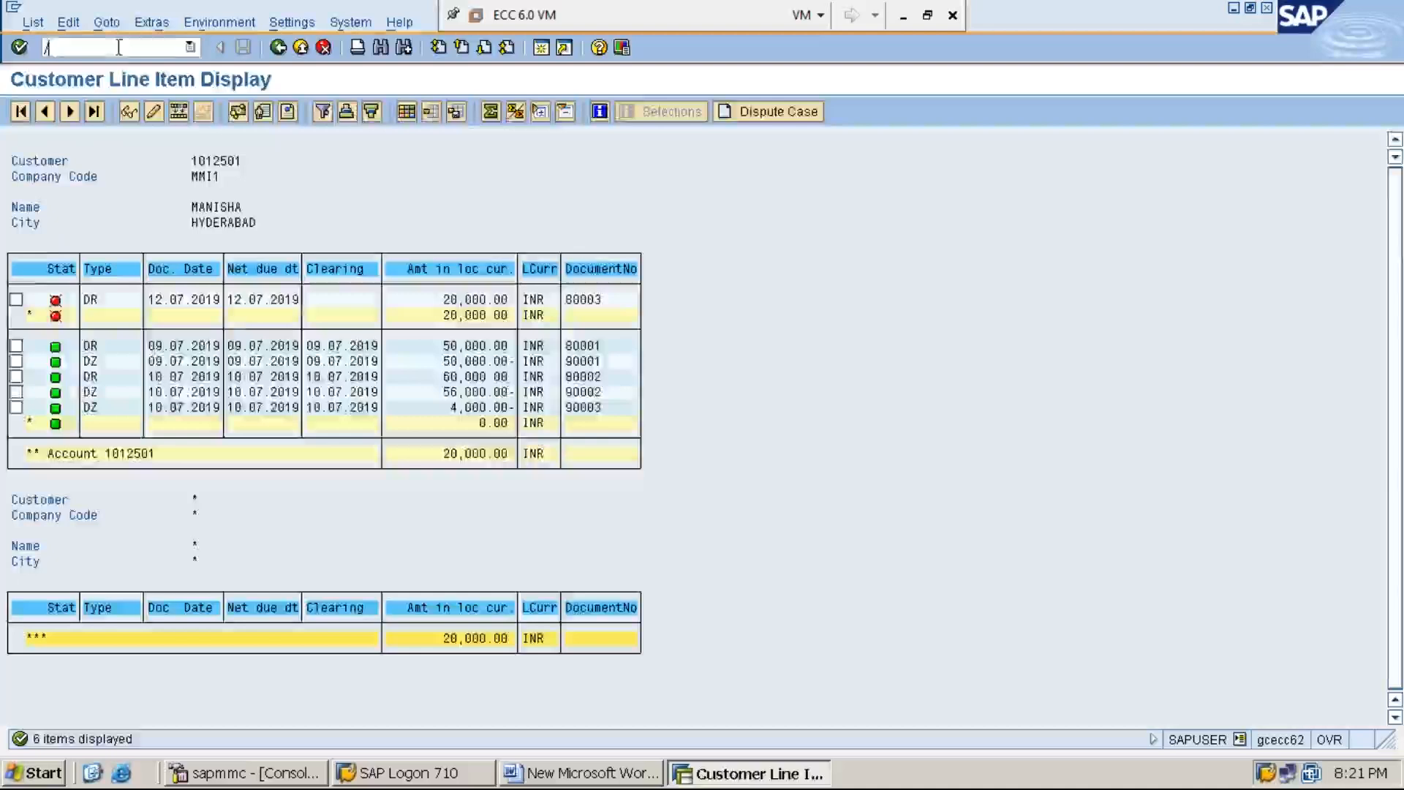
{"action": "type", "text": "/n"}
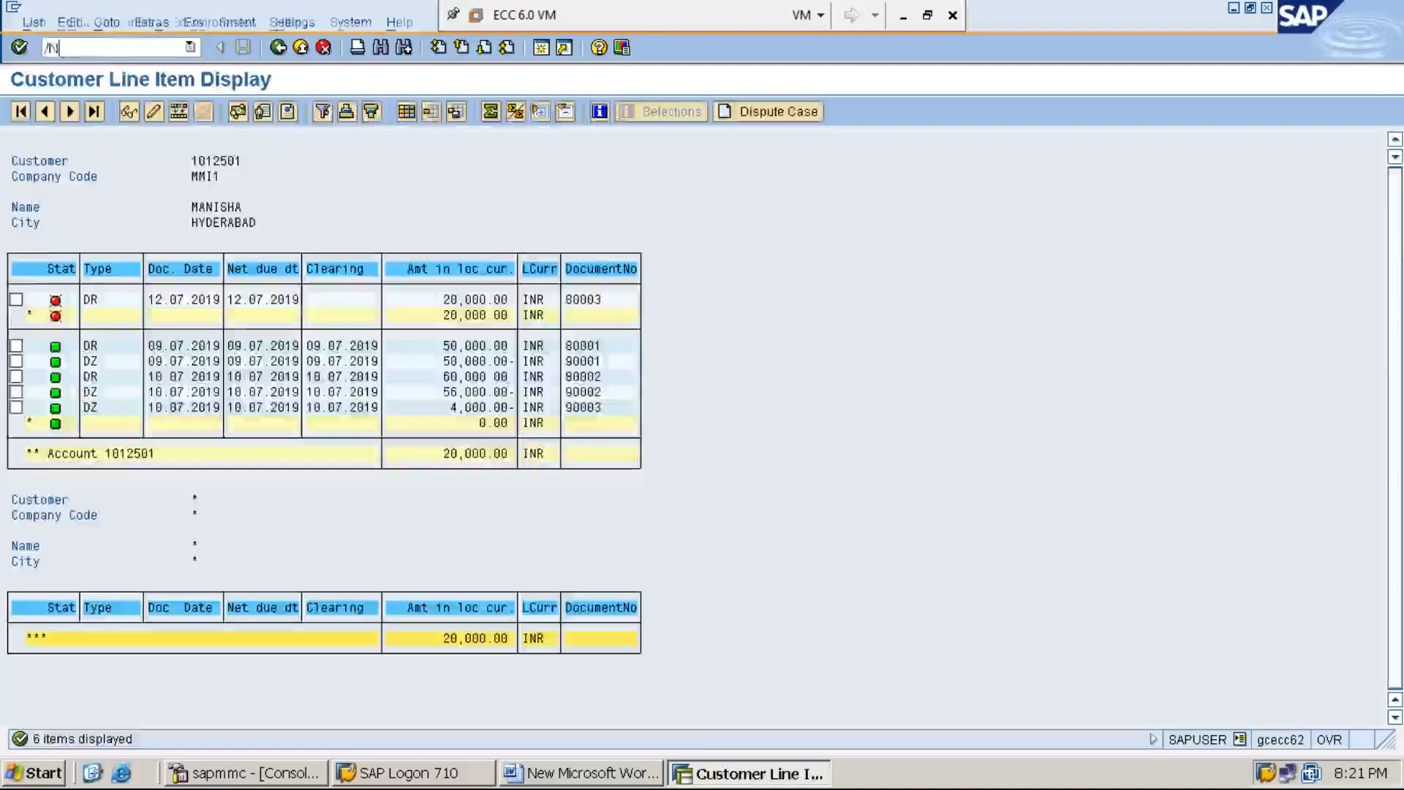
{"action": "key", "text": "Return"}
{"action": "type", "text": "F-28"}
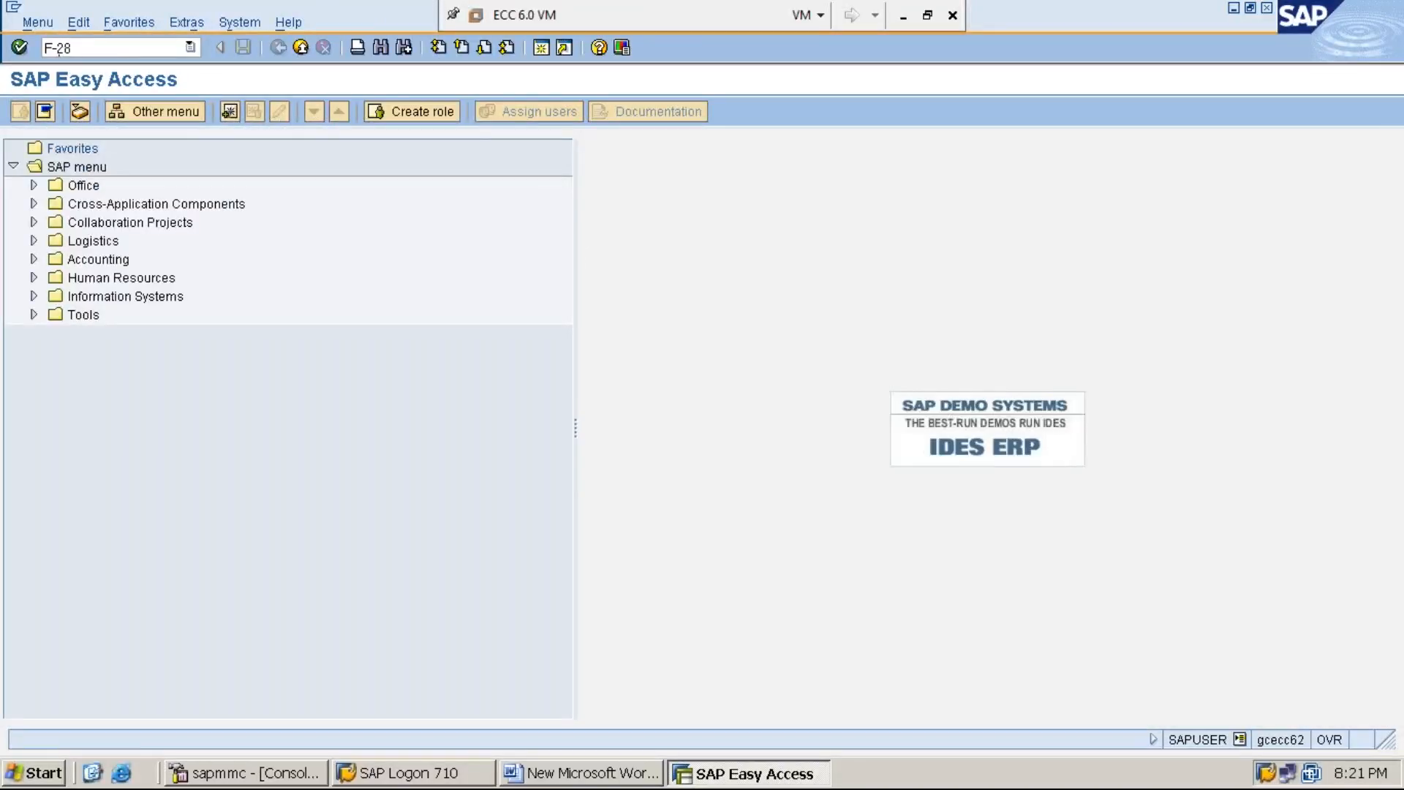
{"action": "key", "text": "Return"}
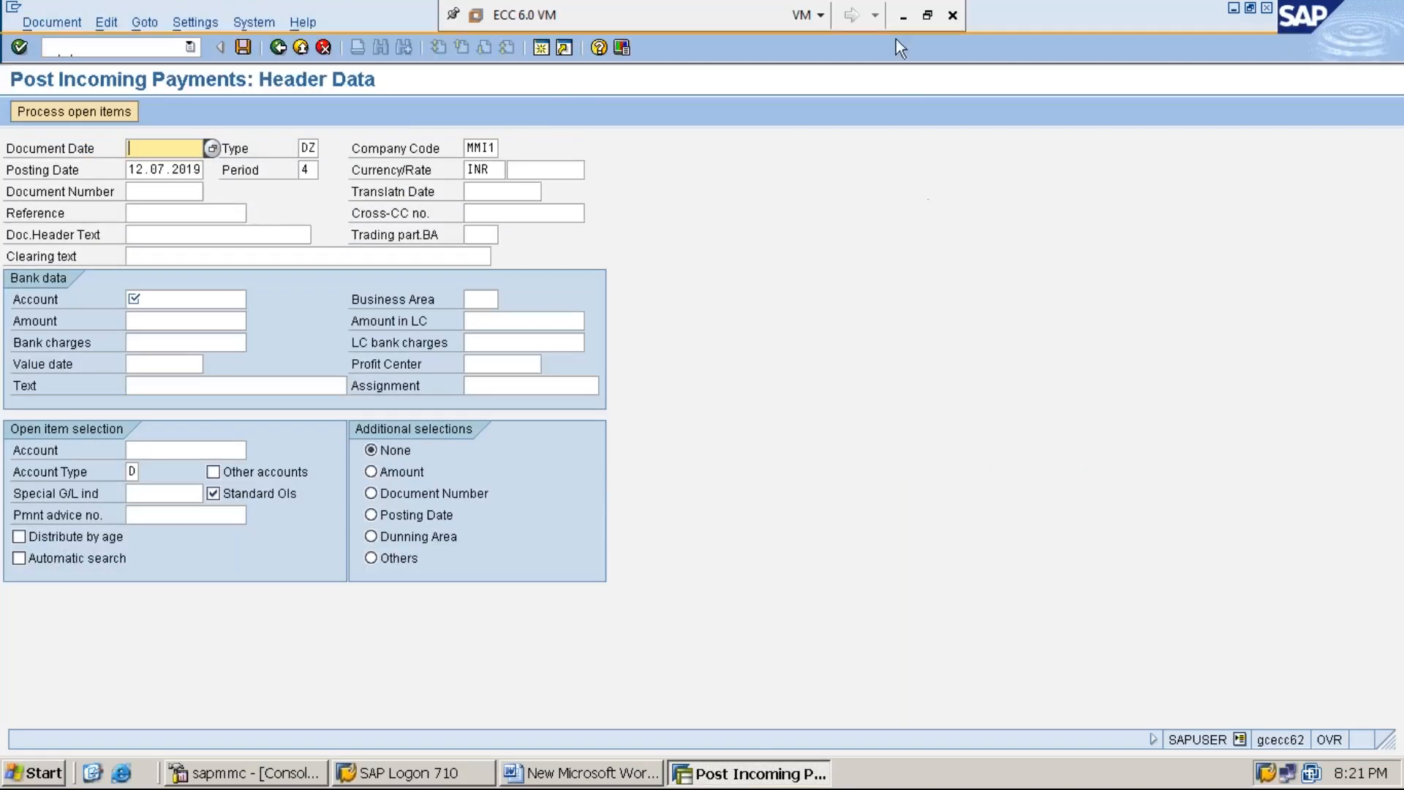
{"action": "left_click", "coordinate": [903, 16]}
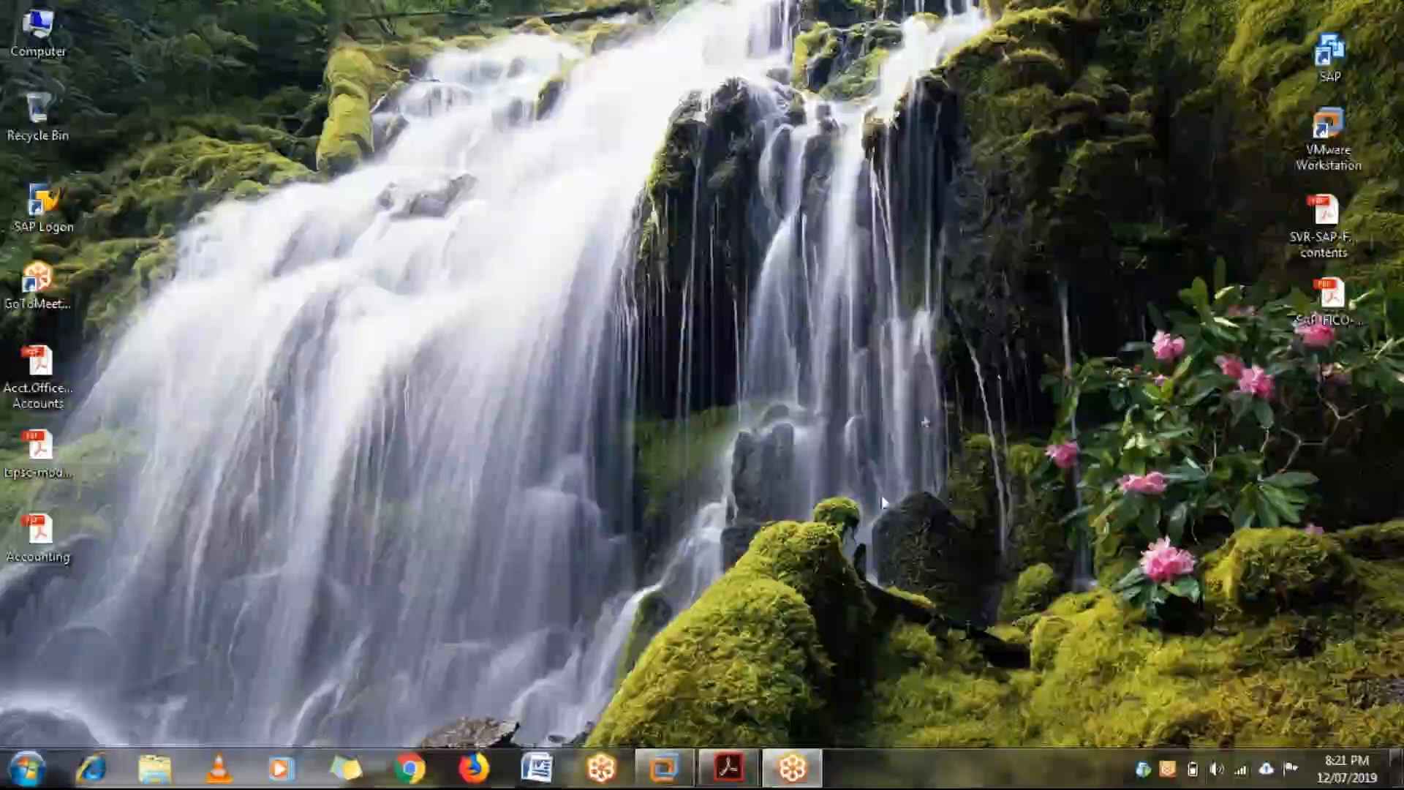
{"action": "left_click", "coordinate": [662, 772]}
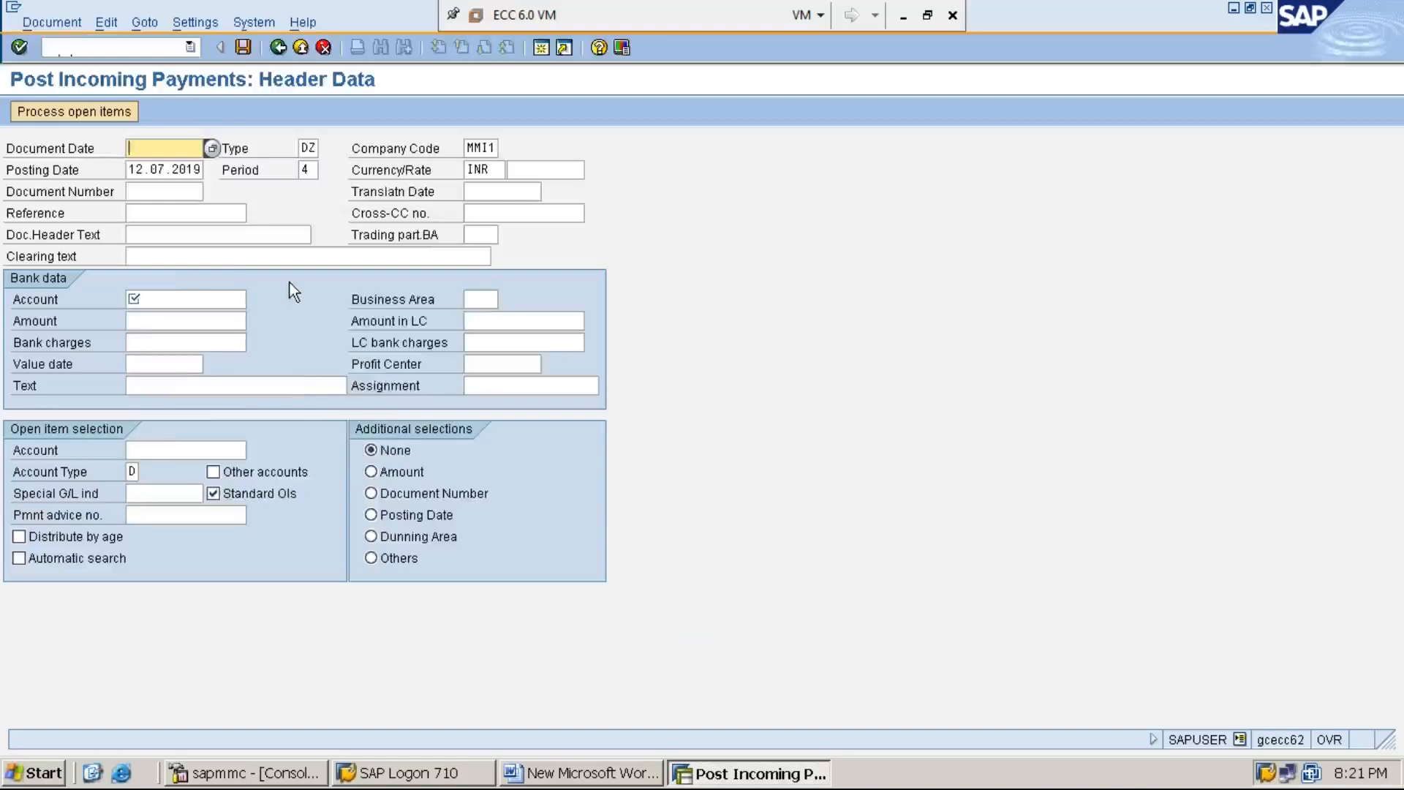
Step: Set the payment's document date to 12.07.2019 and its clearing text to CUSTOMER PAYMENT
{"action": "key", "text": "F4"}
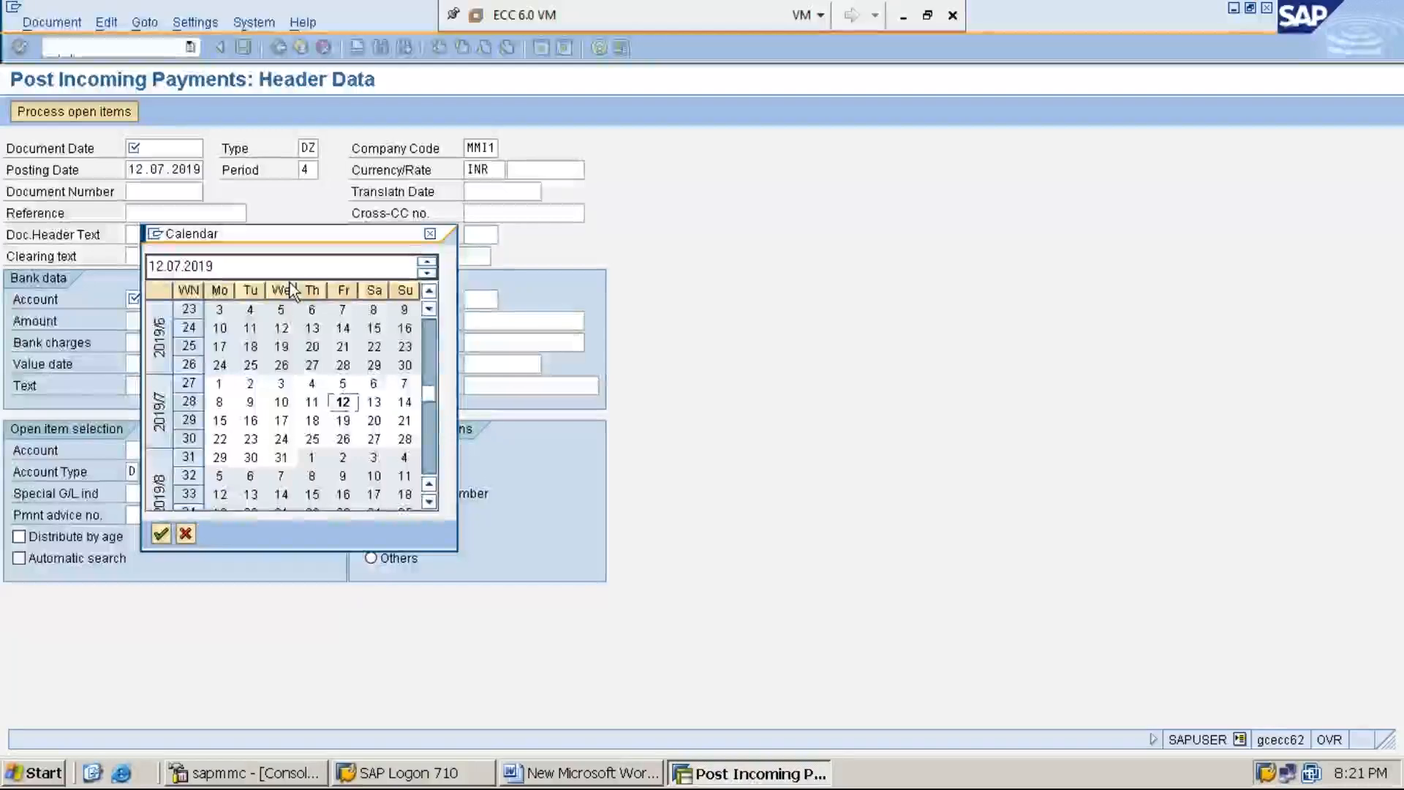
{"action": "key", "text": "Return"}
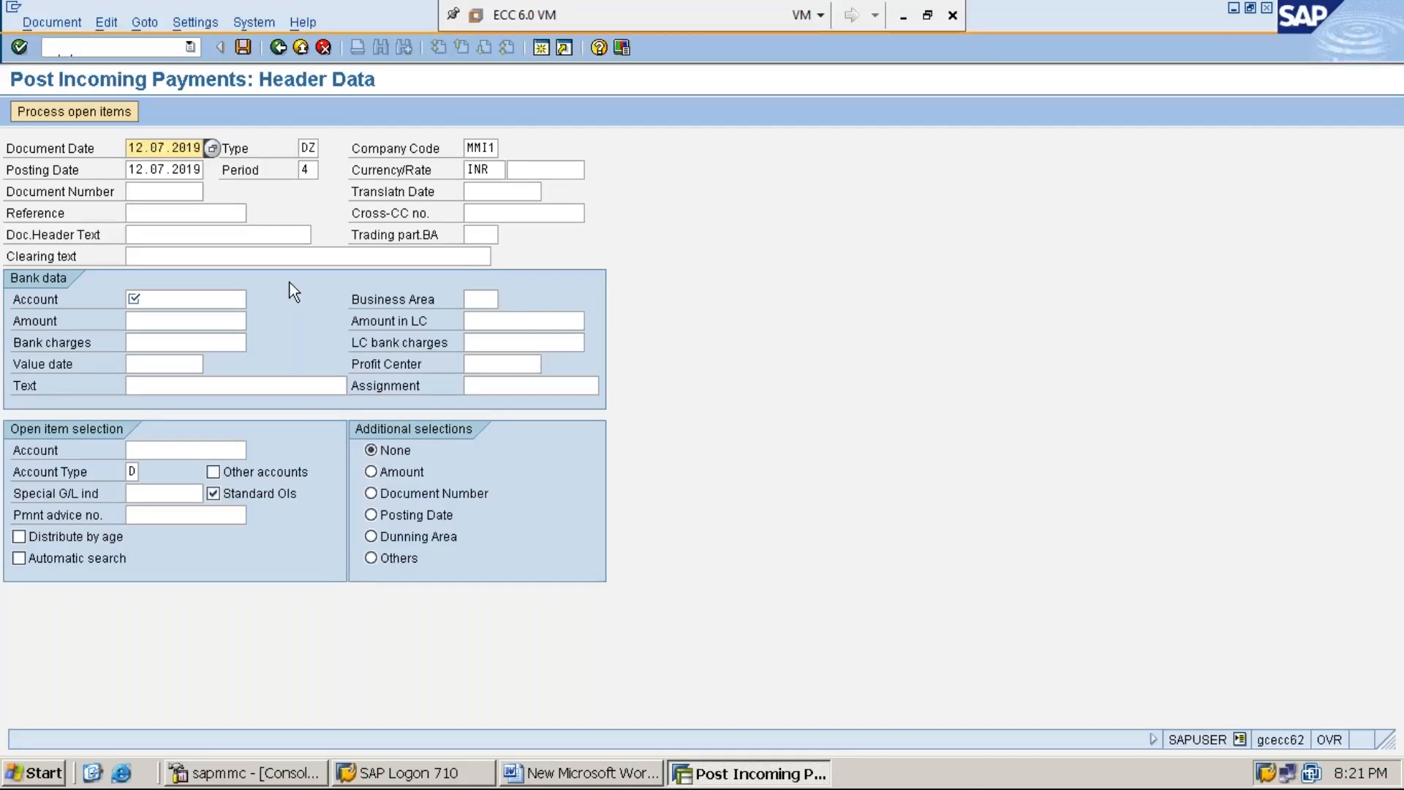
{"action": "key", "text": "Tab"}
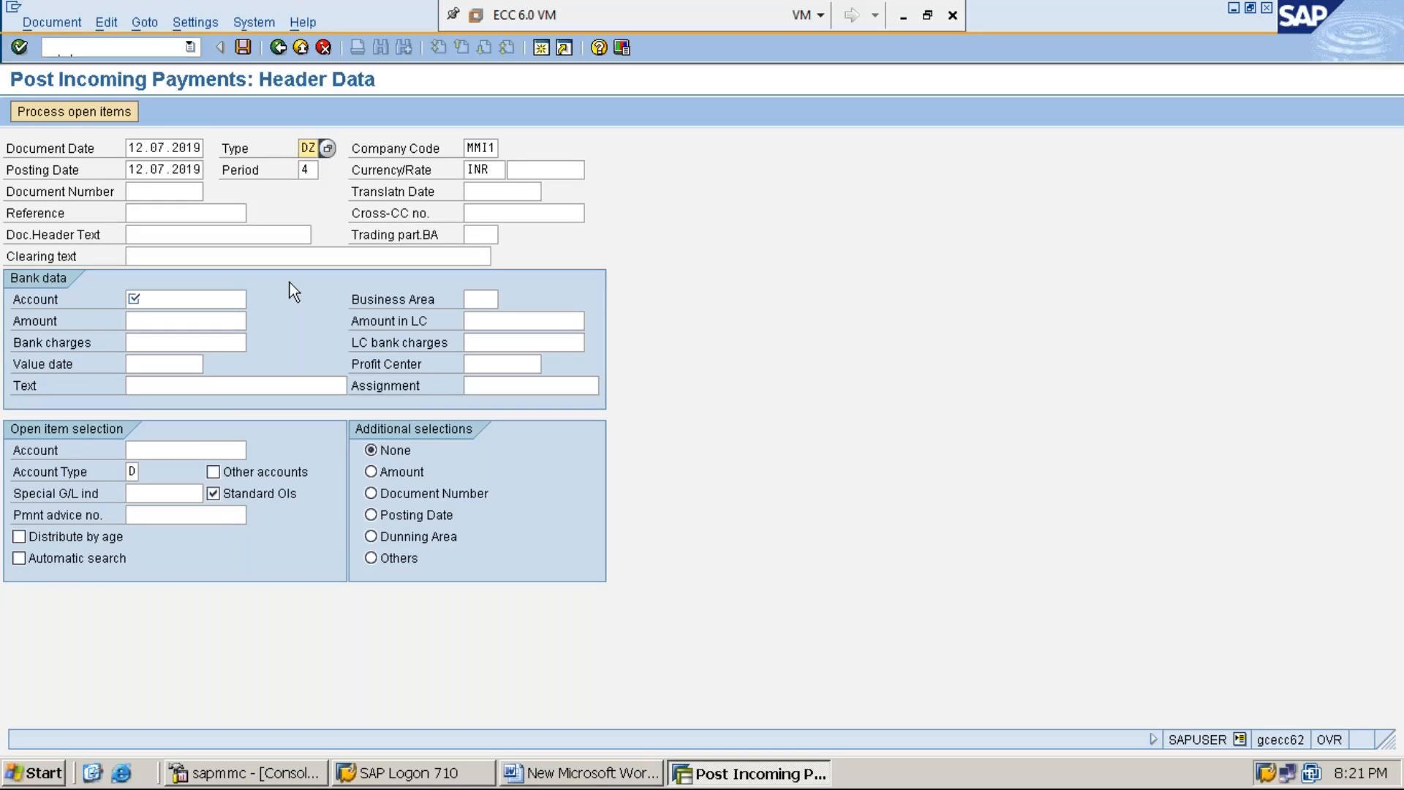
{"action": "key", "text": "Tab"}
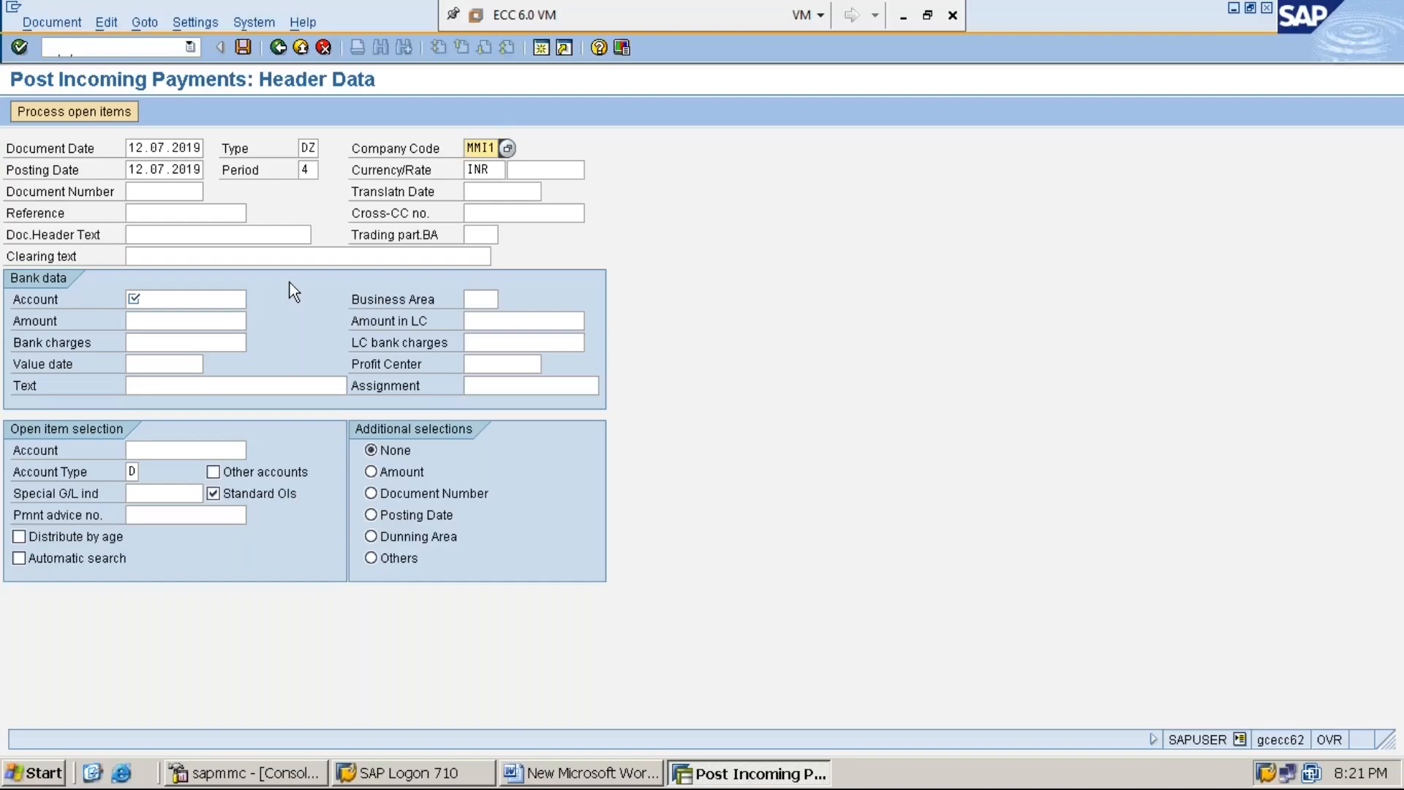
{"action": "key", "text": "Tab"}
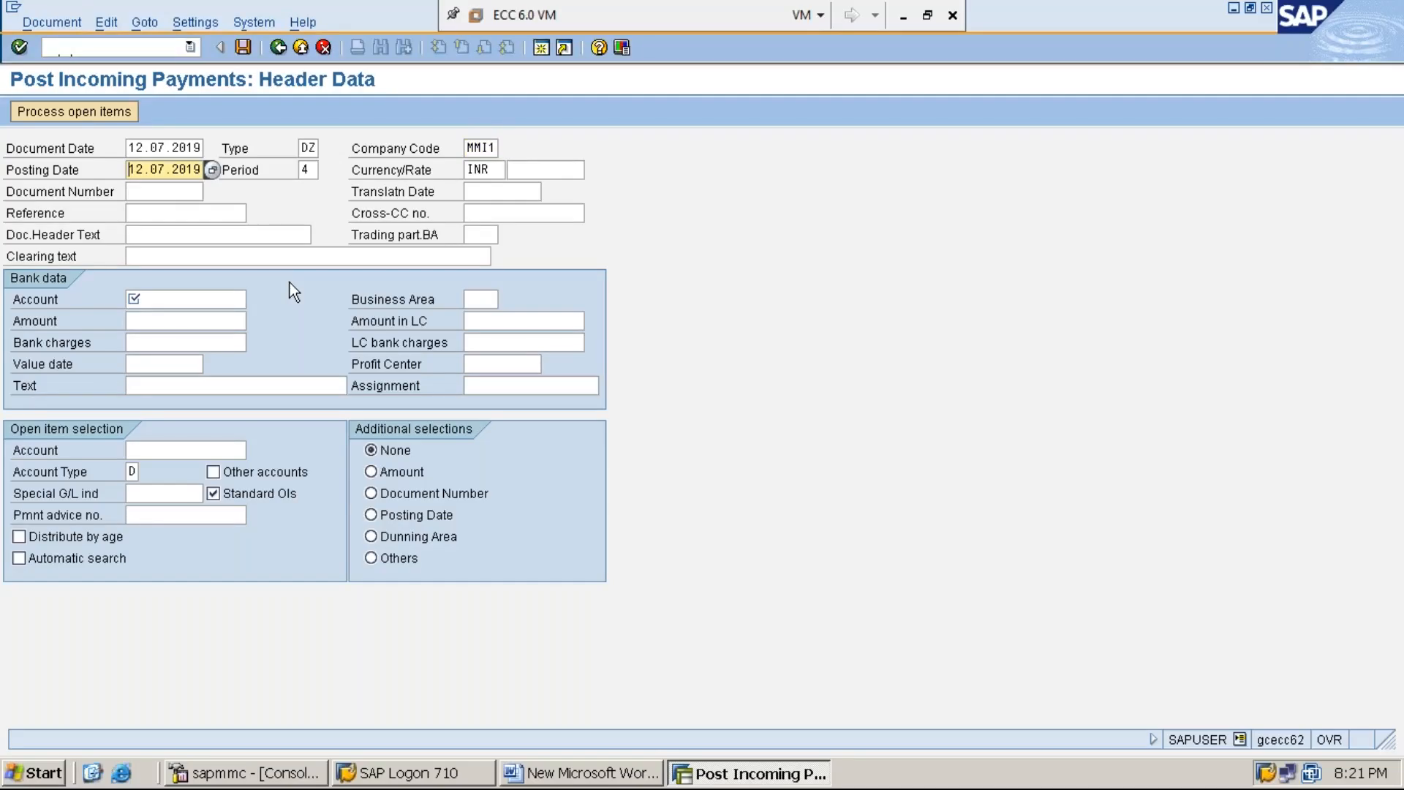
{"action": "key", "text": "Tab"}
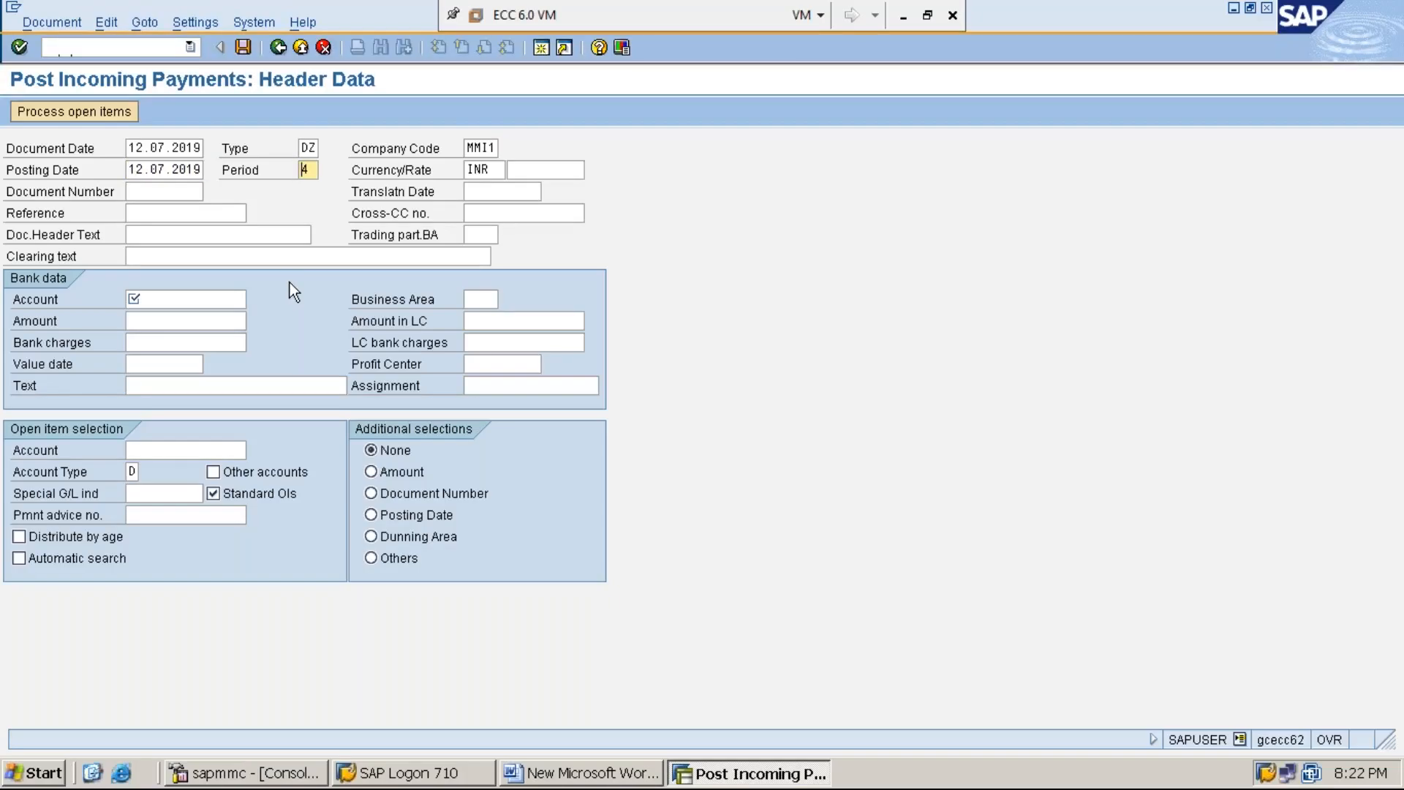
{"action": "key", "text": "Tab"}
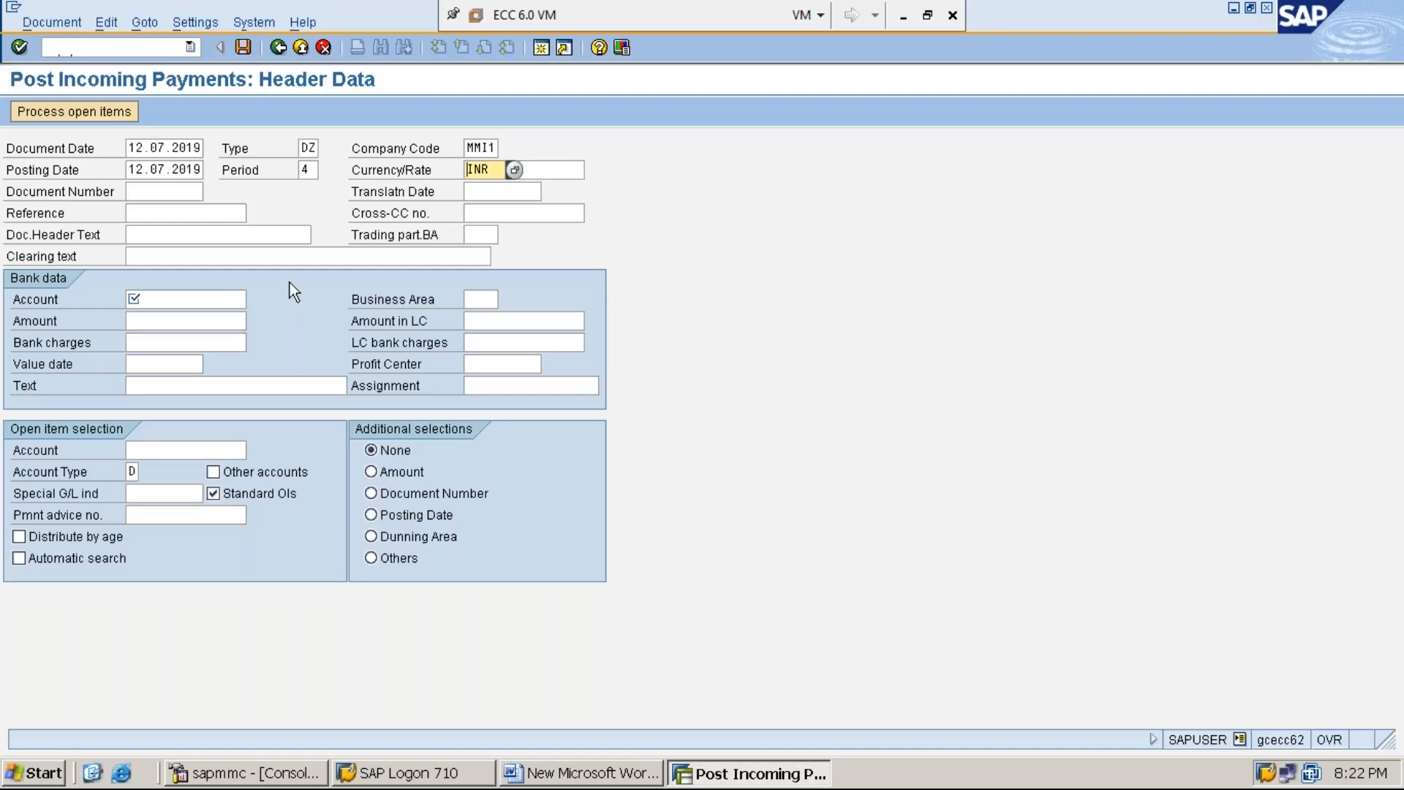
{"action": "key", "text": "Tab"}
{"action": "key", "text": "Tab"}
{"action": "key", "text": "Tab"}
{"action": "key", "text": "Tab"}
{"action": "key", "text": "Tab"}
{"action": "key", "text": "Tab"}
{"action": "key", "text": "Tab"}
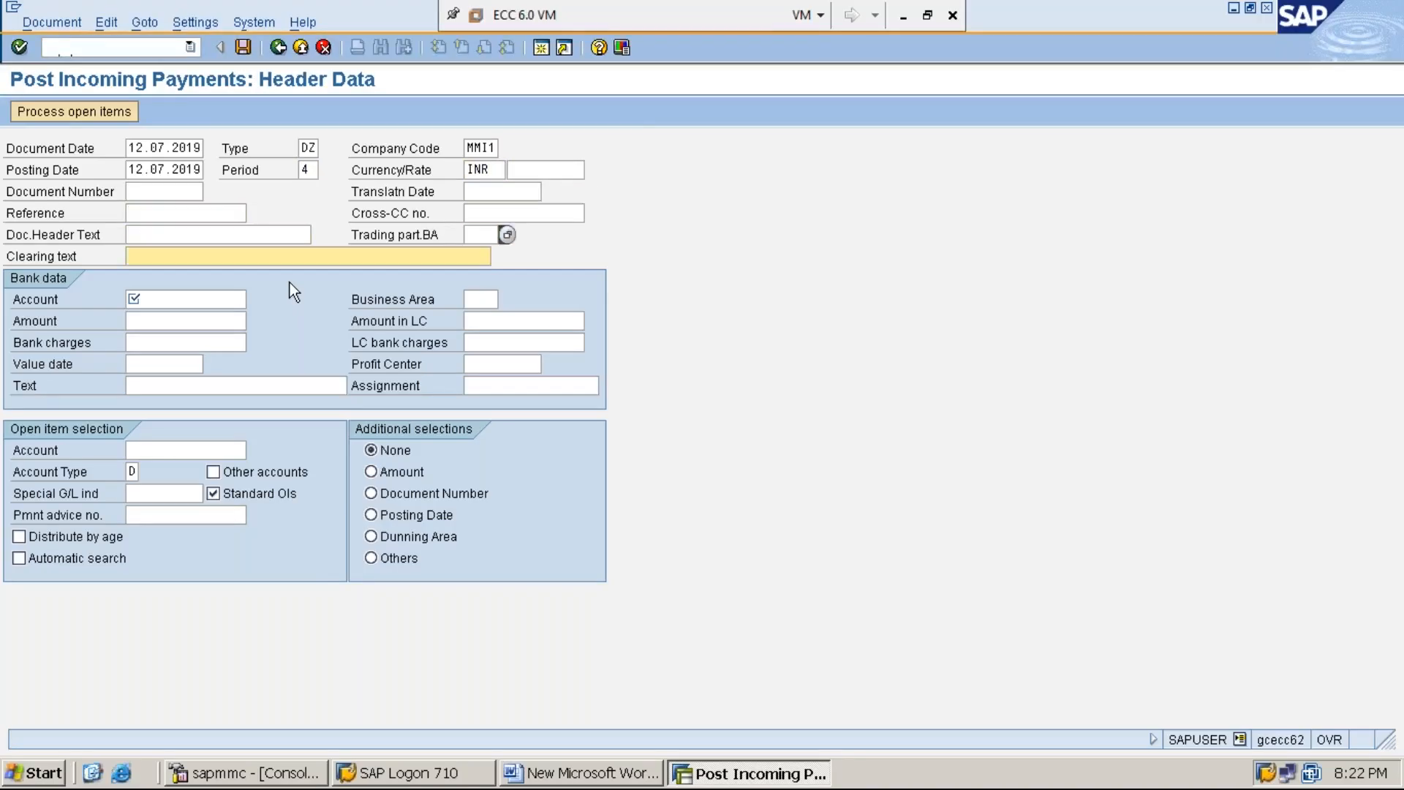
{"action": "type", "text": "C"}
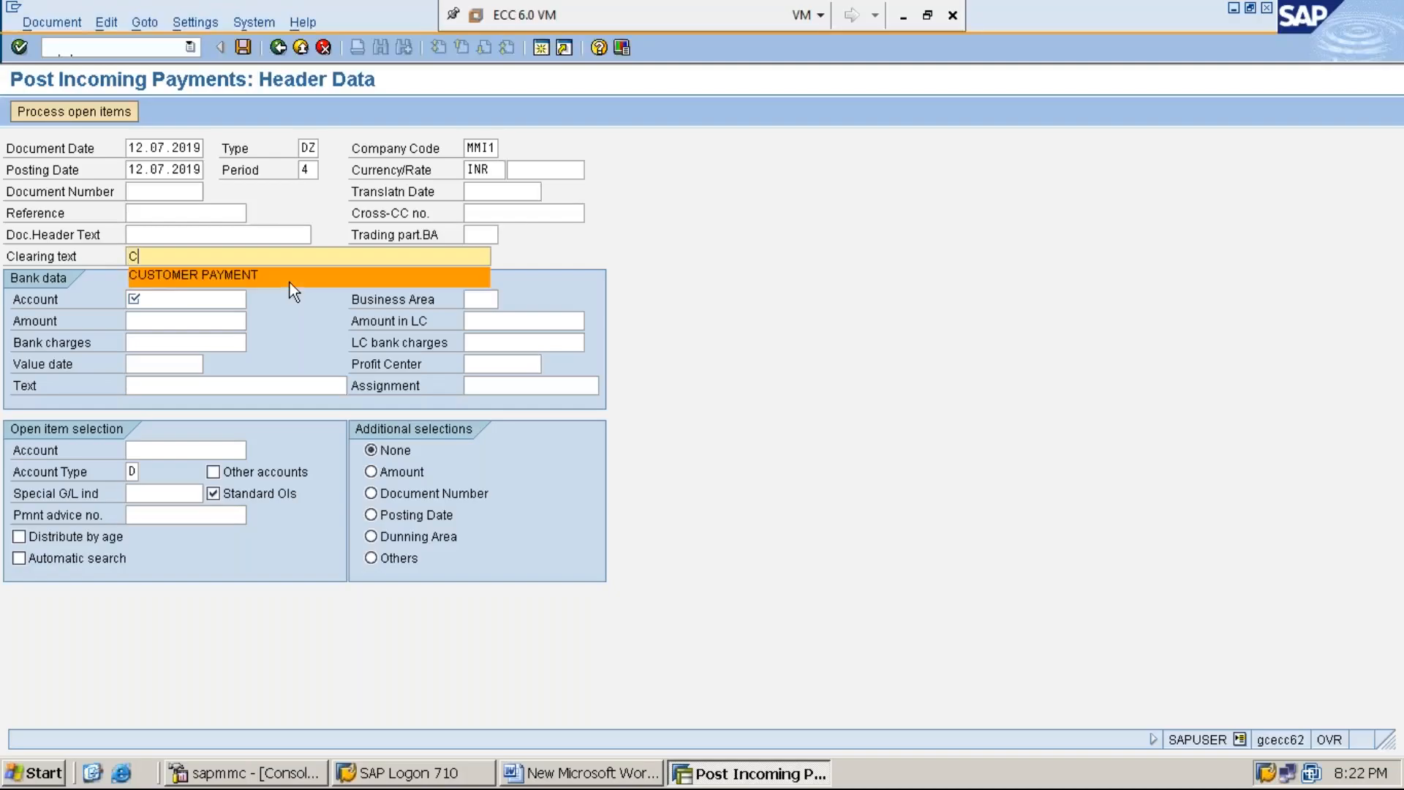
{"action": "type", "text": "US"}
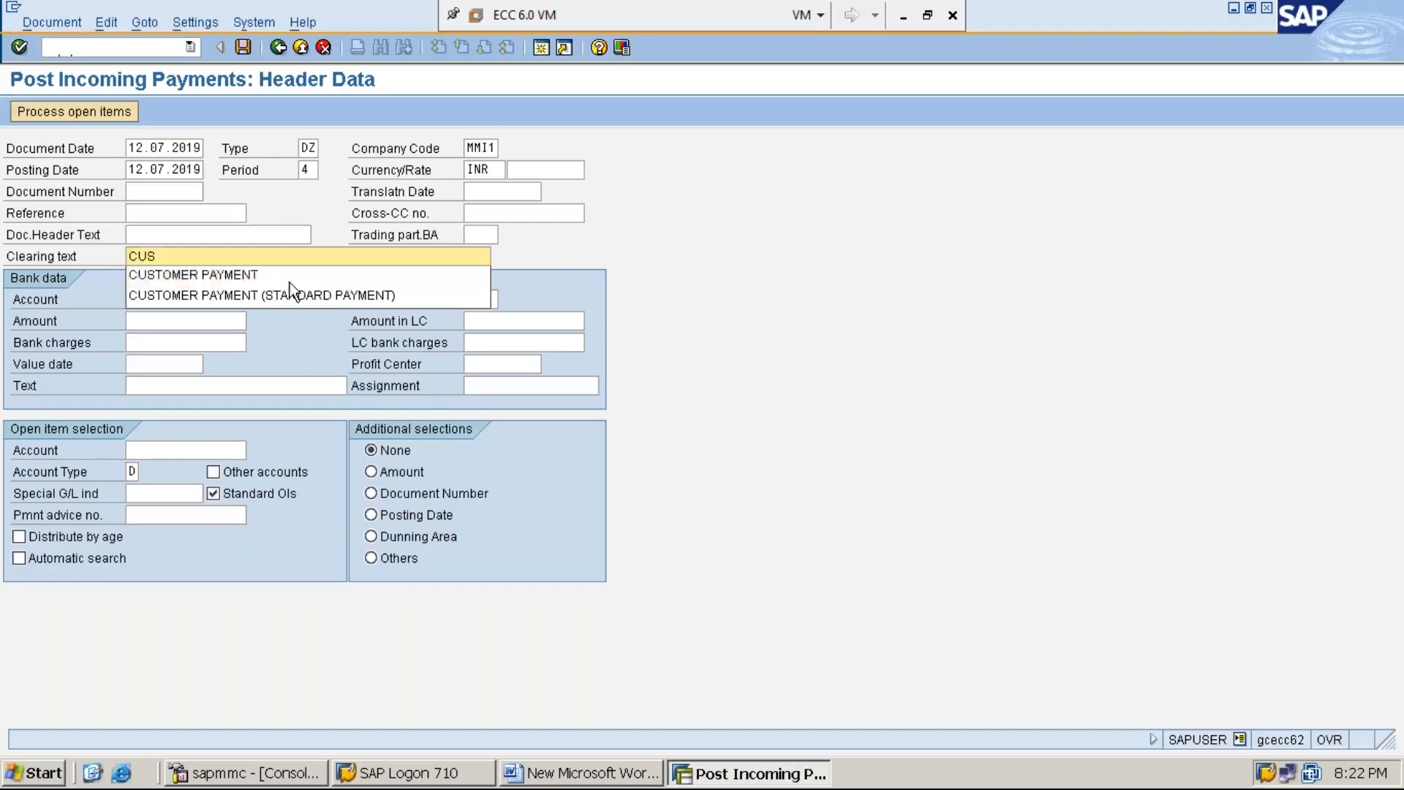
{"action": "left_click", "coordinate": [290, 281]}
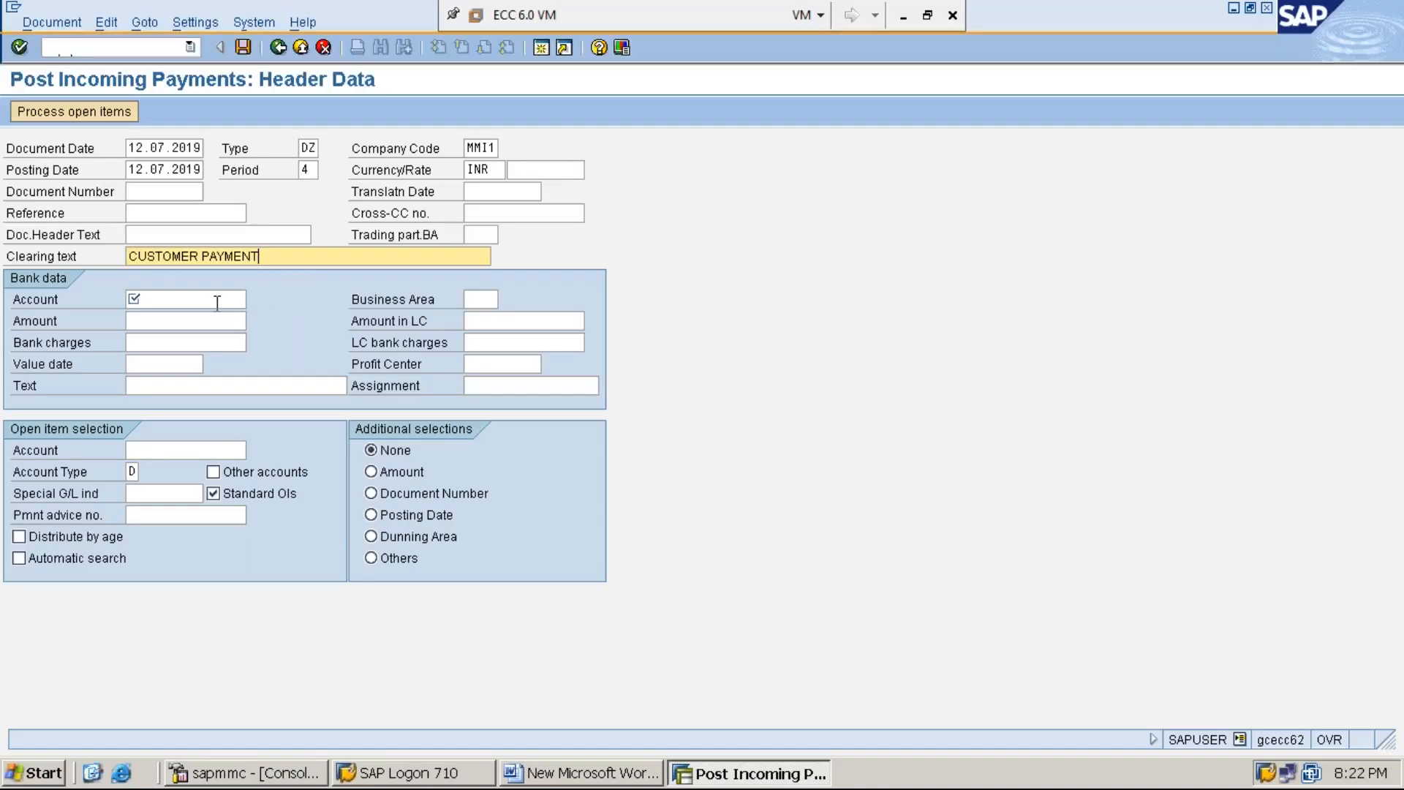
Step: In the bank data, enter the cash G/L account number and set the amount to 16000
{"action": "left_click", "coordinate": [218, 303]}
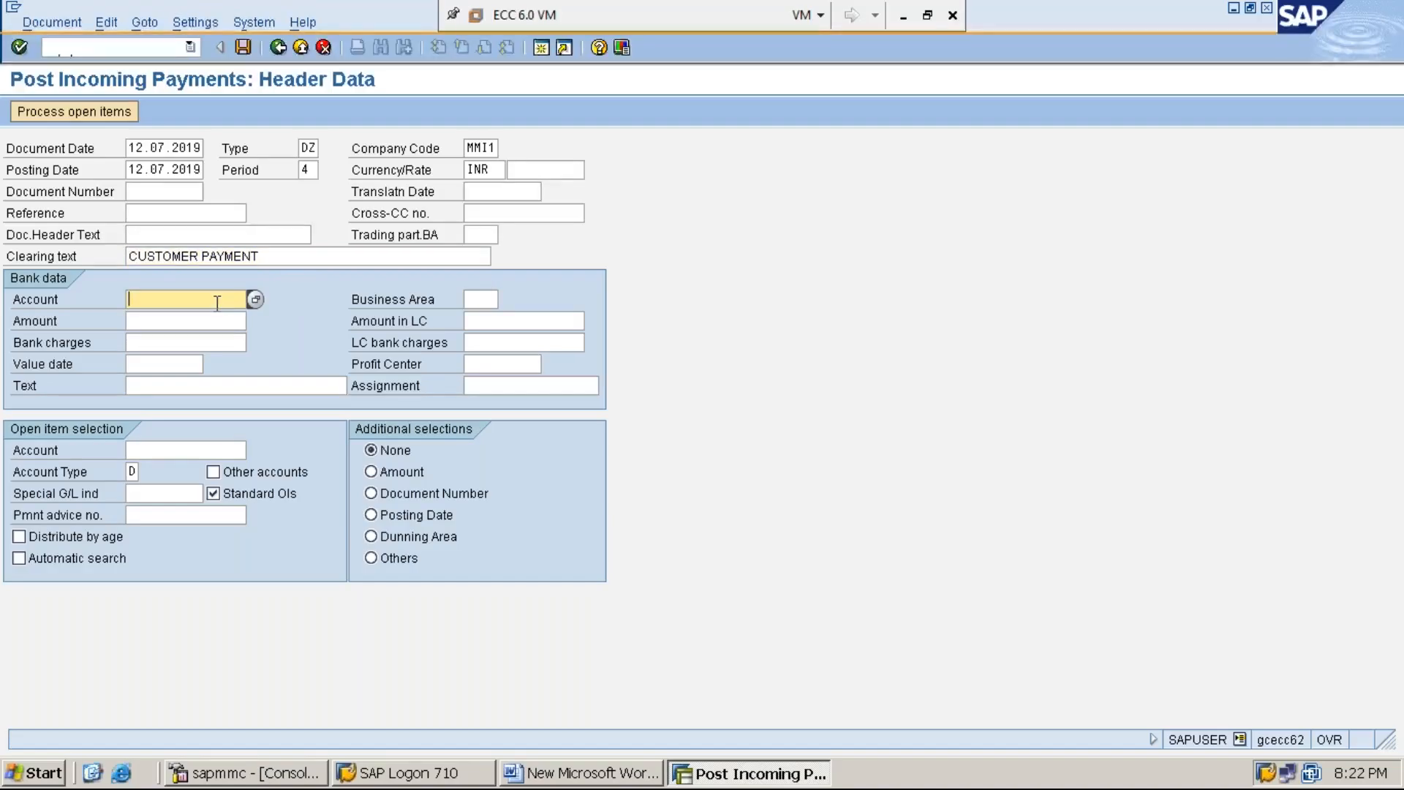
{"action": "type", "text": "1"}
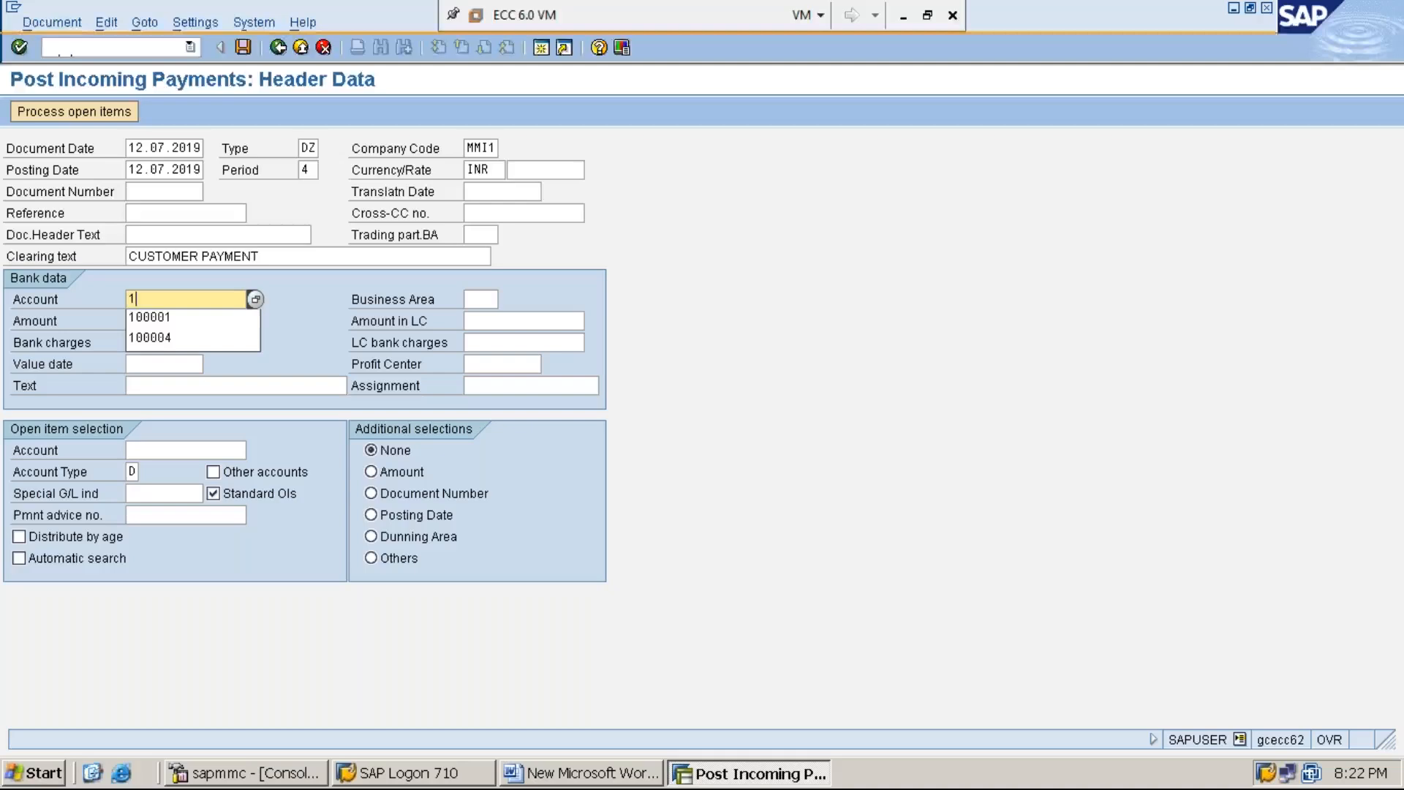
{"action": "key", "text": "Down"}
{"action": "key", "text": "Return"}
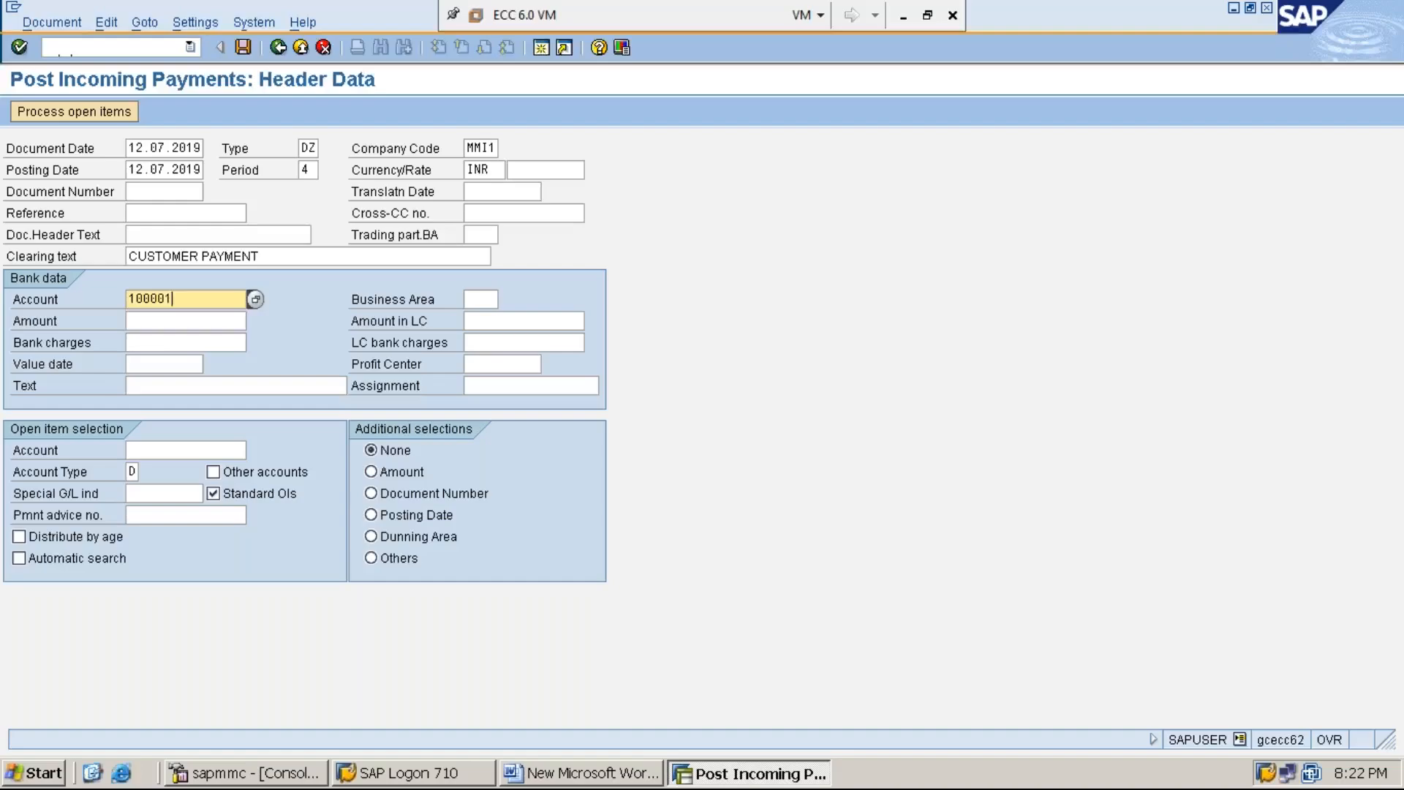
{"action": "key", "text": "Tab"}
{"action": "type", "text": "1"}
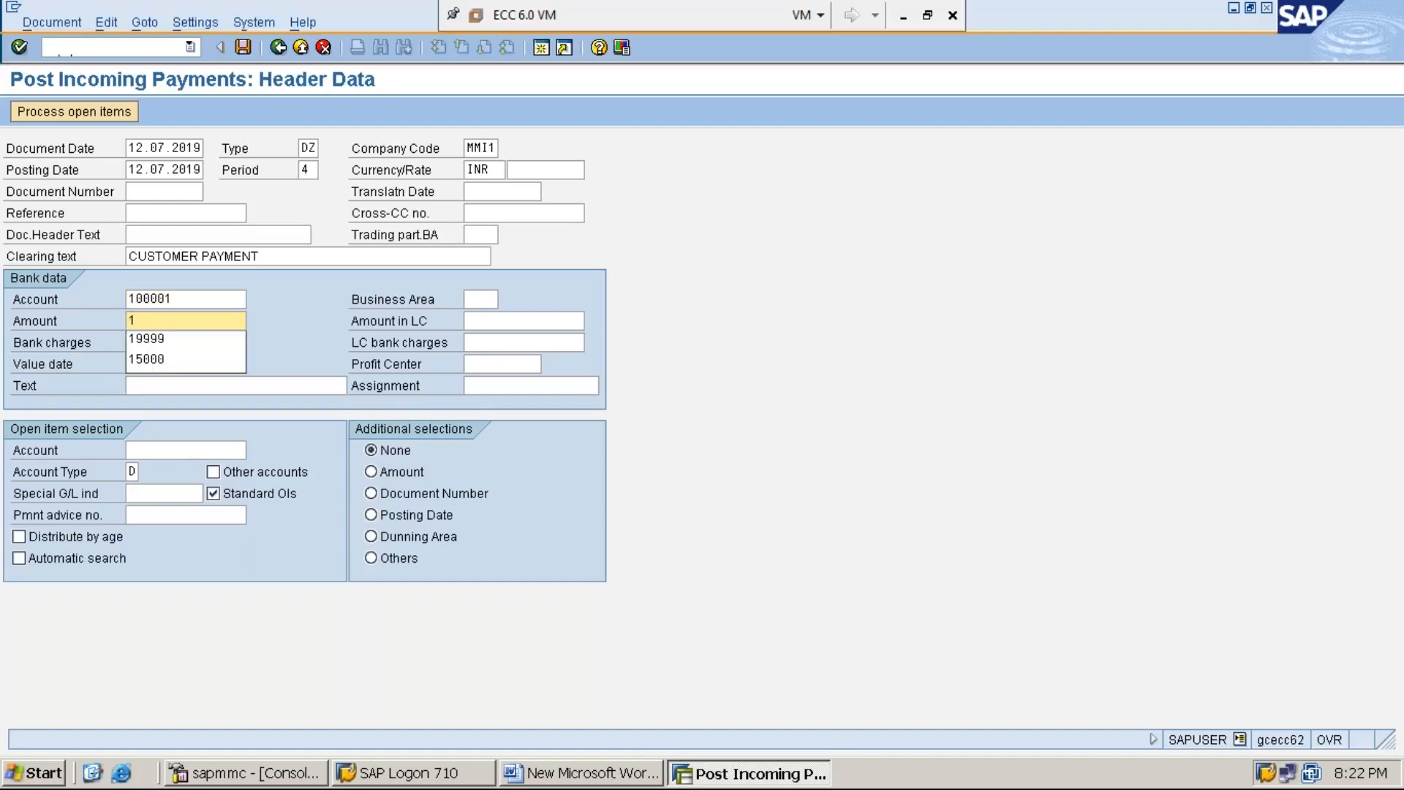
{"action": "type", "text": "6000"}
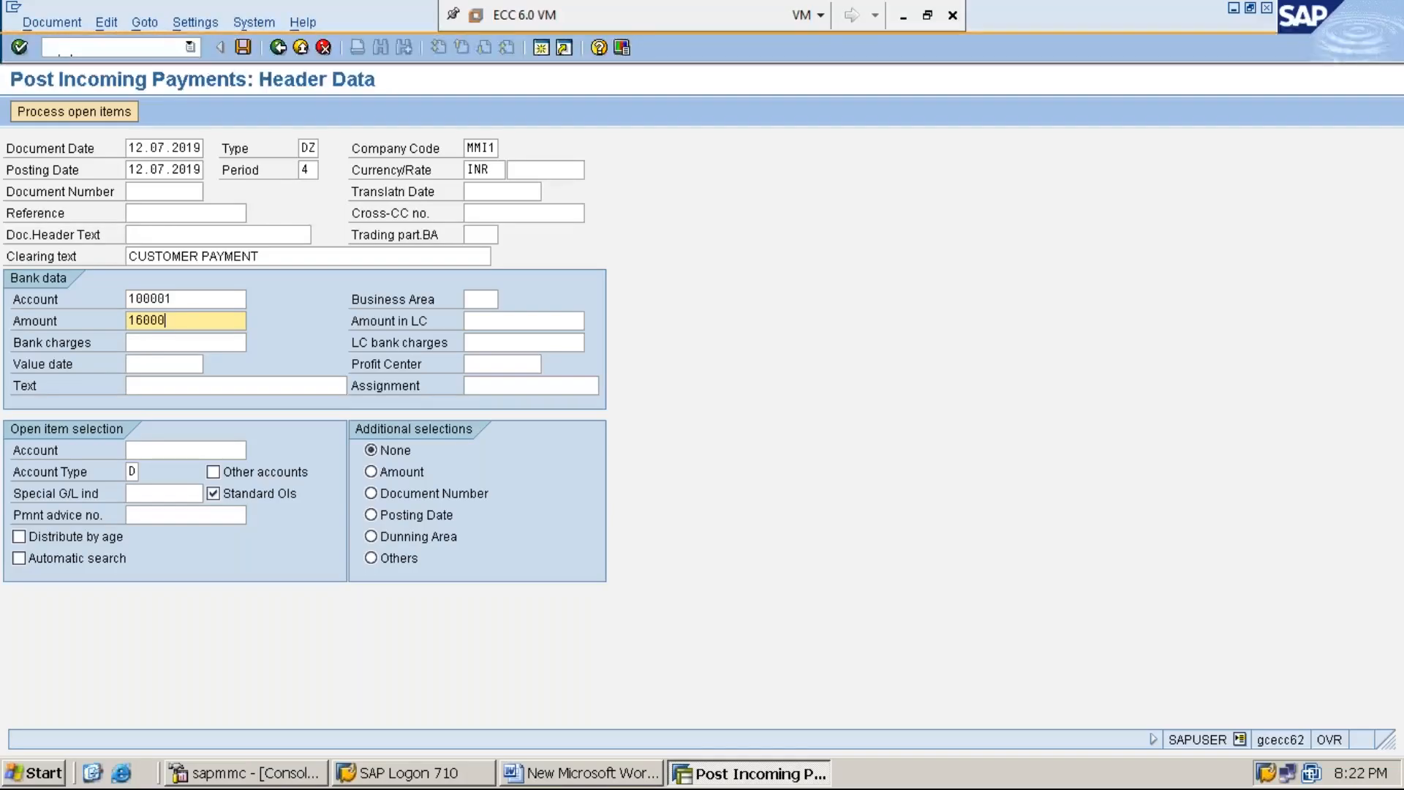
Step: Set the bank data text to CUSTOMER PAYMENT
{"action": "key", "text": "Down"}
{"action": "key", "text": "Down"}
{"action": "key", "text": "Down"}
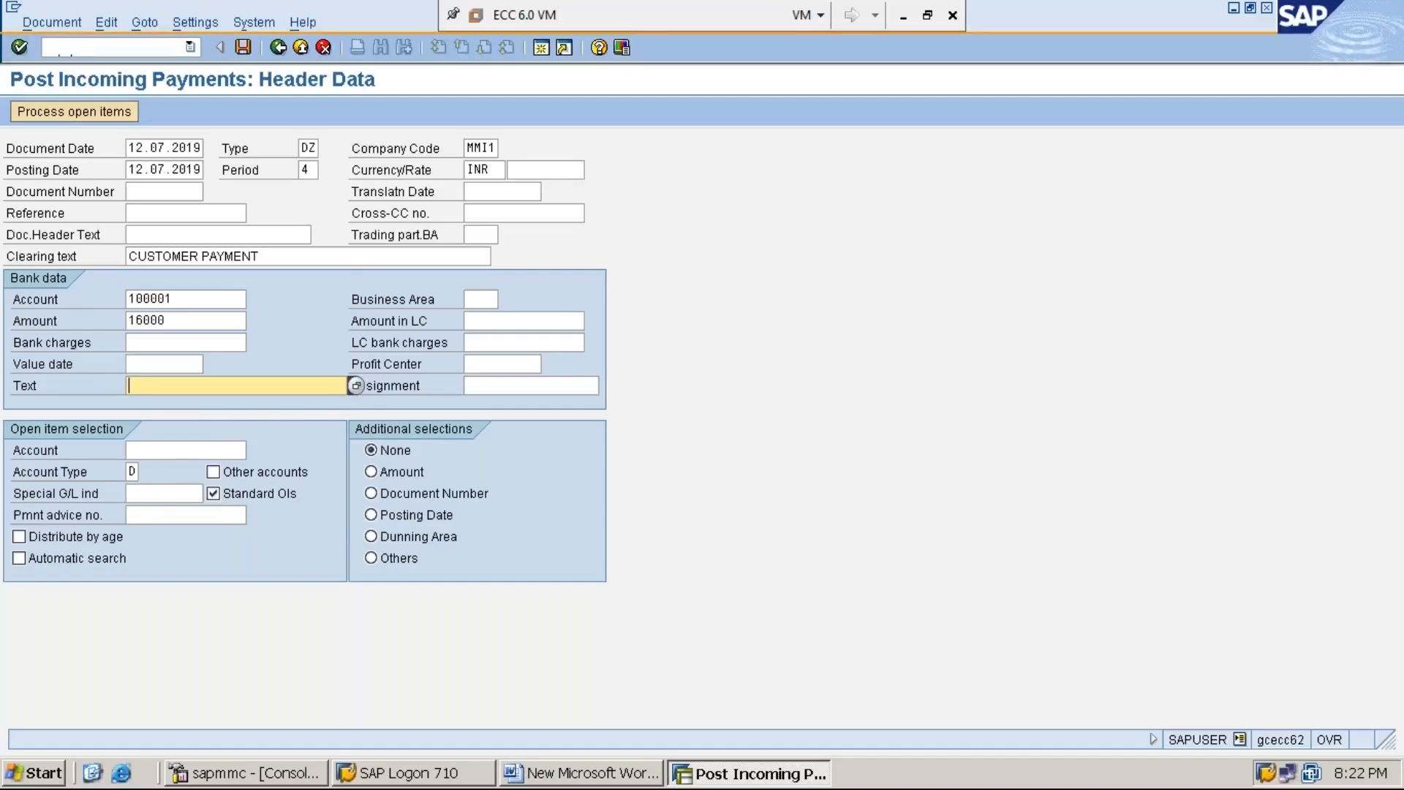
{"action": "type", "text": "C"}
{"action": "key", "text": "Down"}
{"action": "key", "text": "Down"}
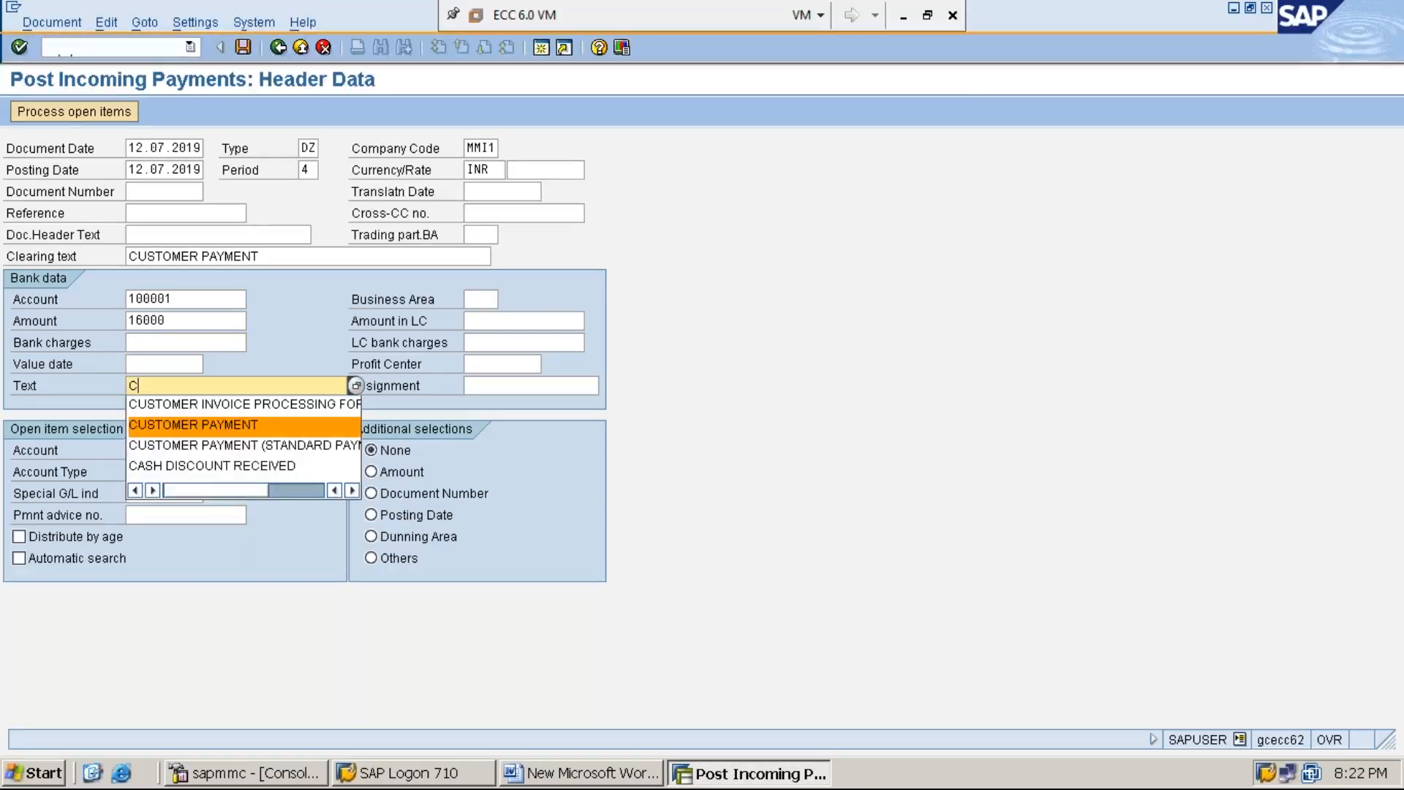
{"action": "key", "text": "Return"}
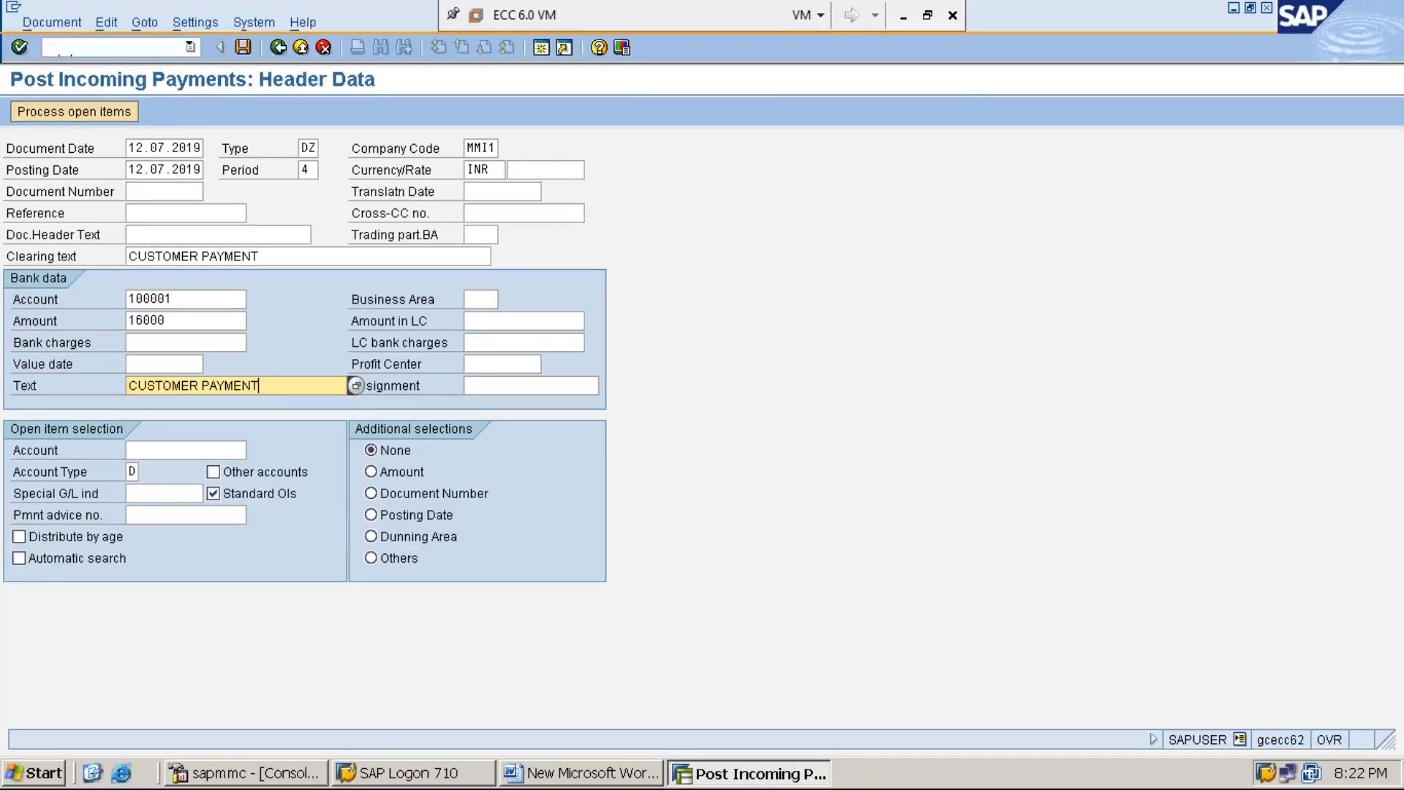
Step: Enter the customer account number for the open item selection and process the customer's open items
{"action": "left_click", "coordinate": [130, 454]}
{"action": "type", "text": "1"}
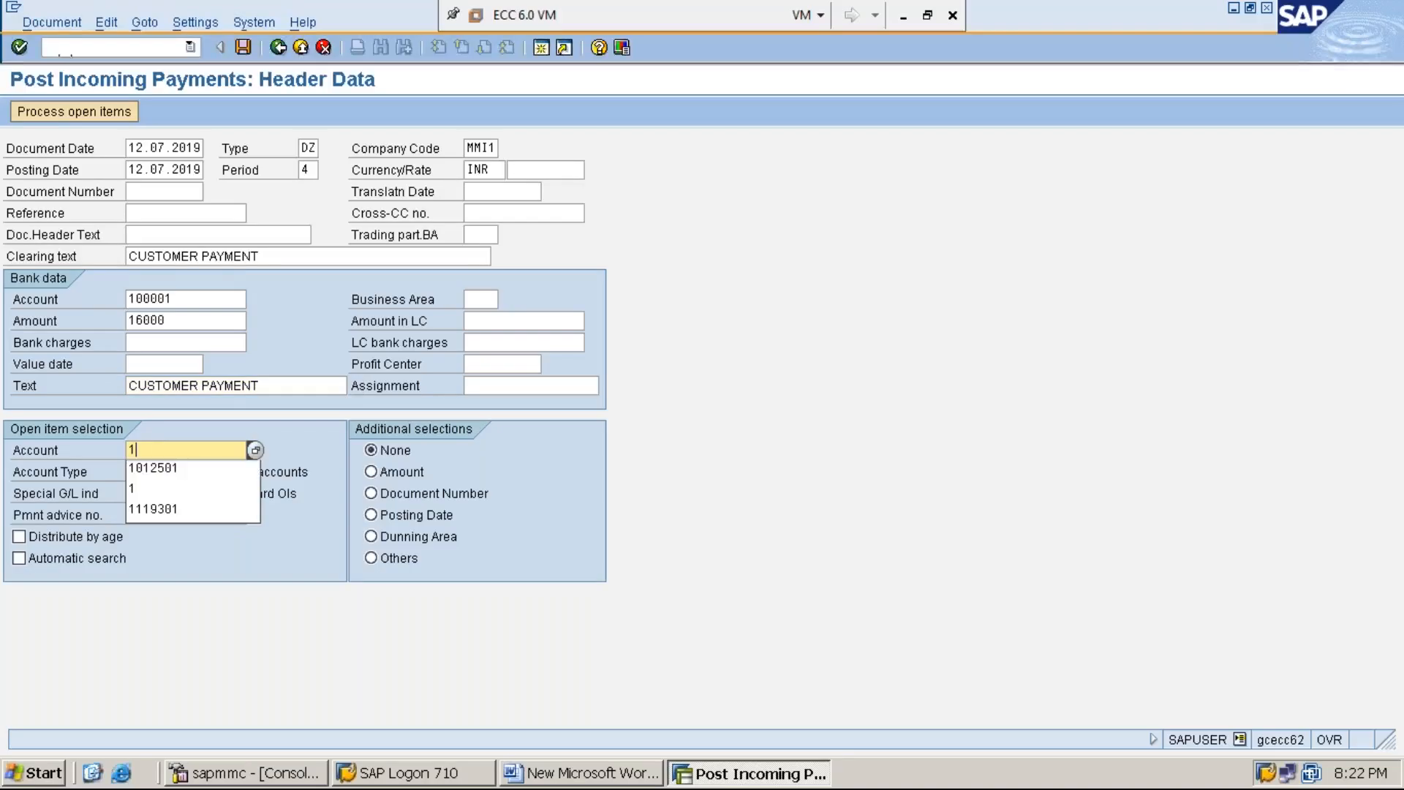
{"action": "left_click", "coordinate": [169, 471]}
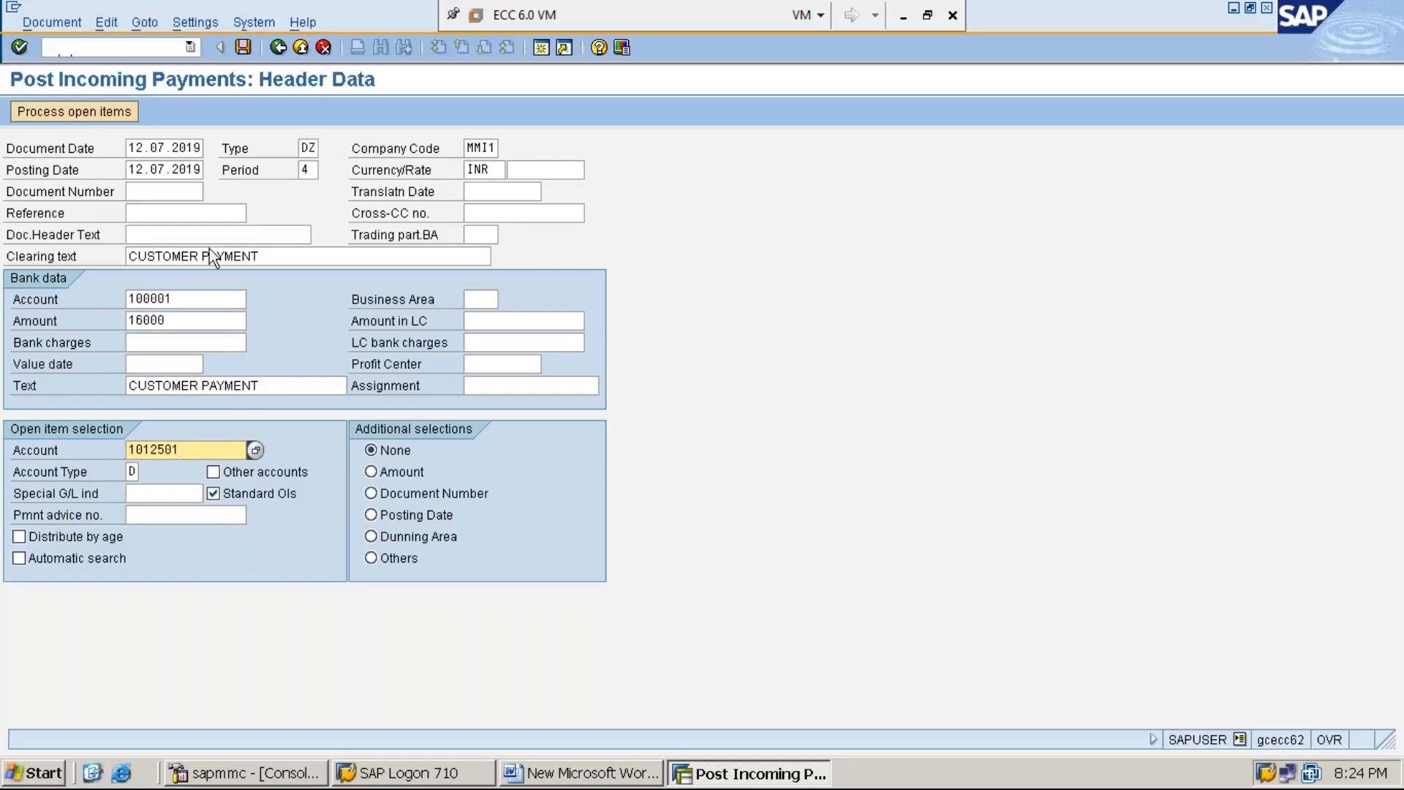
{"action": "left_click", "coordinate": [75, 112]}
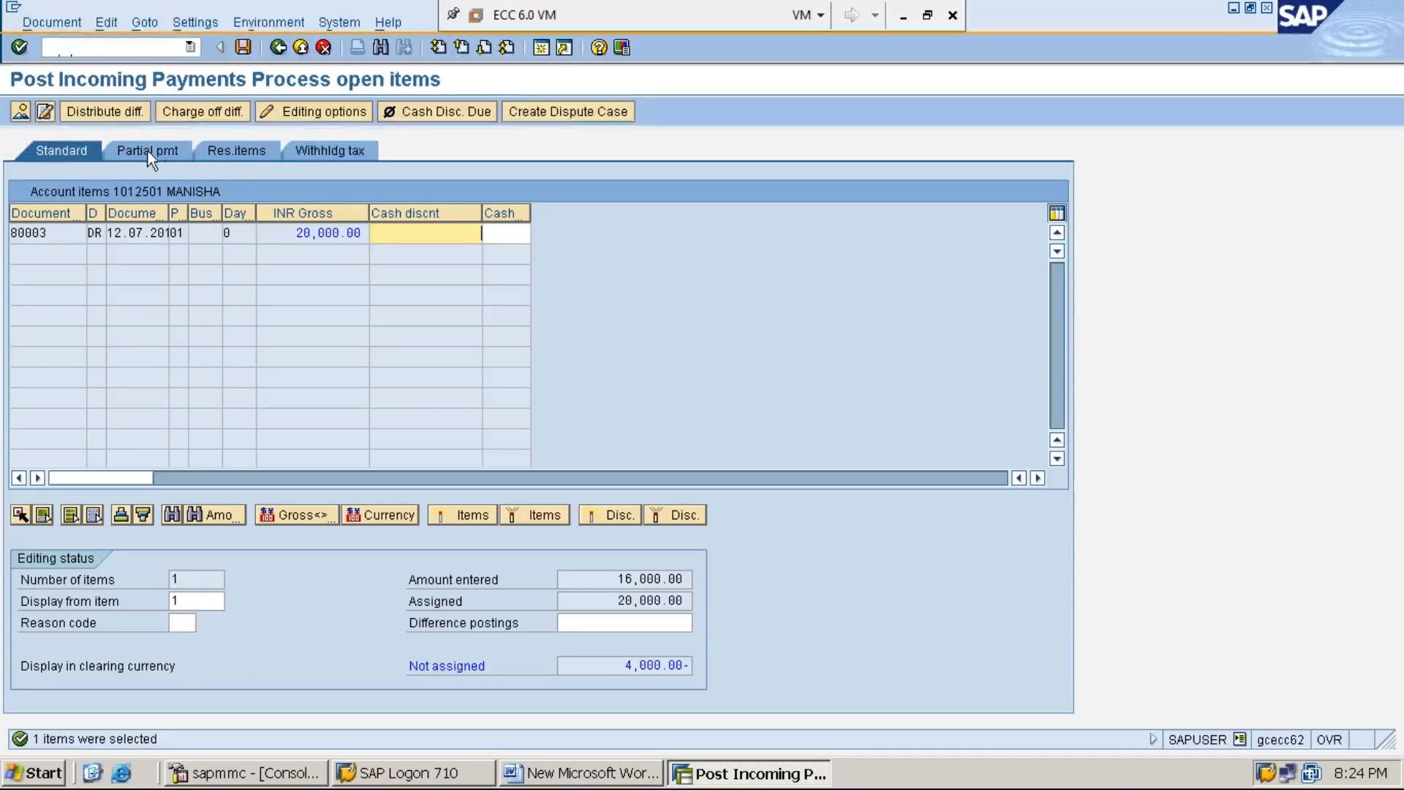
Step: Enter the unassigned 4,000.00 as a residual item against the open 20,000.00 invoice
{"action": "left_click", "coordinate": [236, 151]}
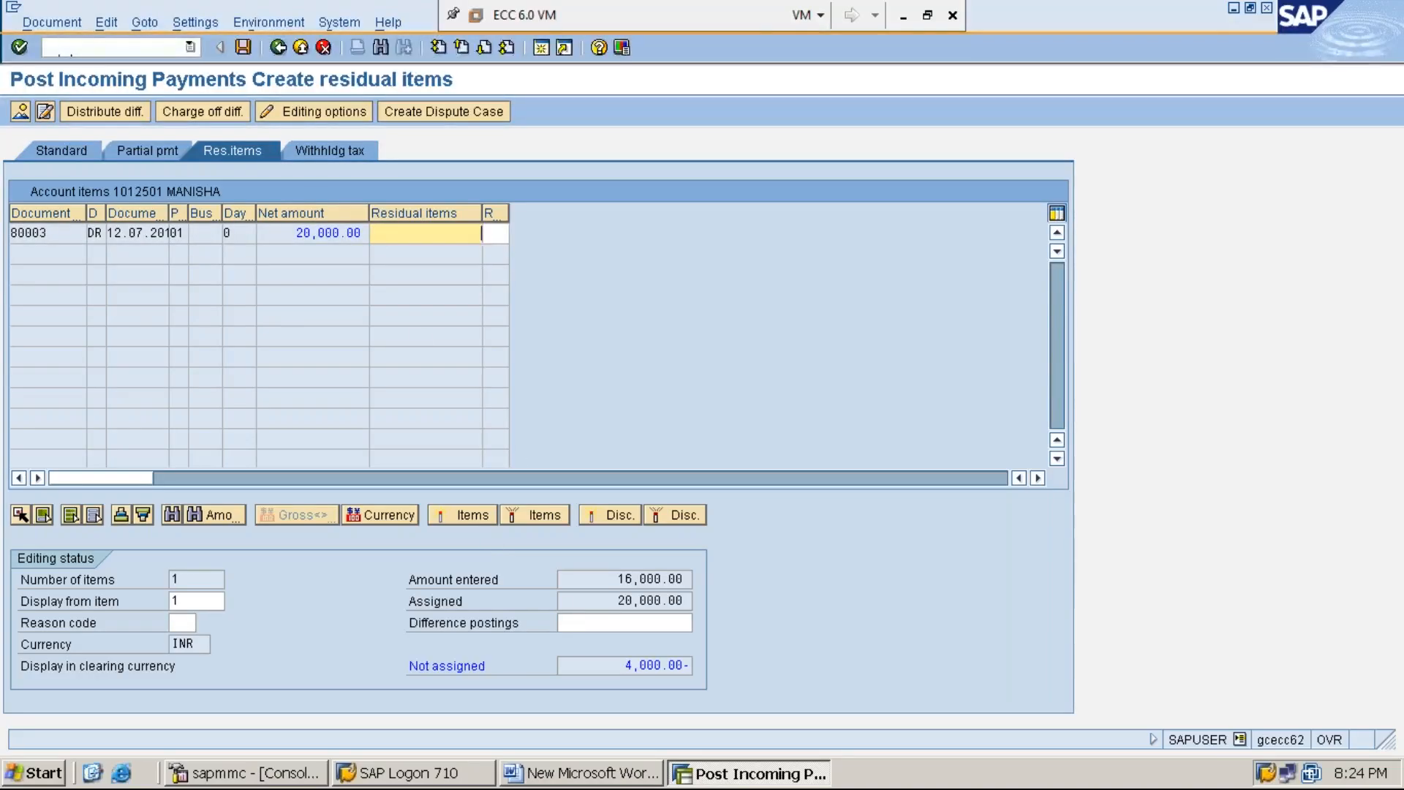
{"action": "left_click", "coordinate": [617, 582]}
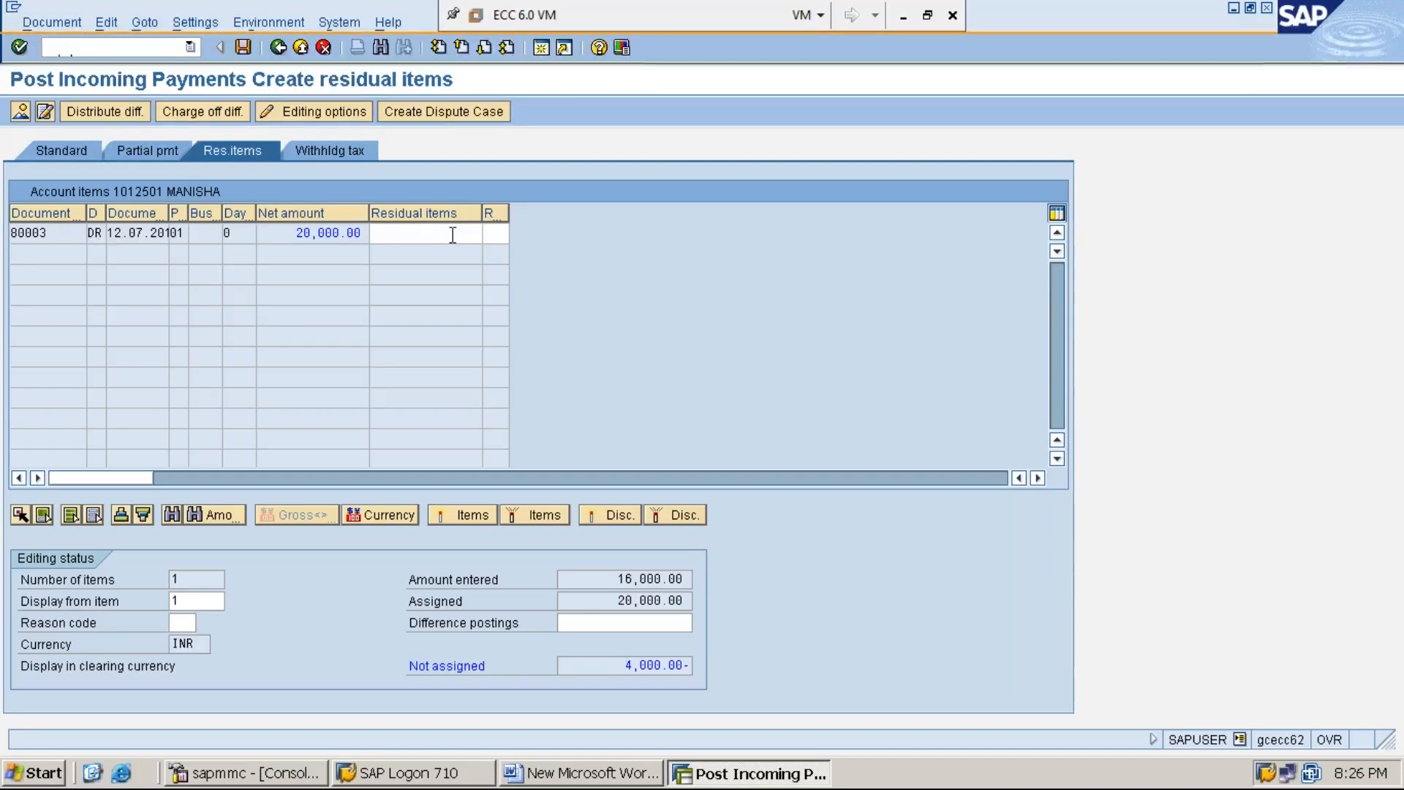
{"action": "double_click", "coordinate": [438, 235]}
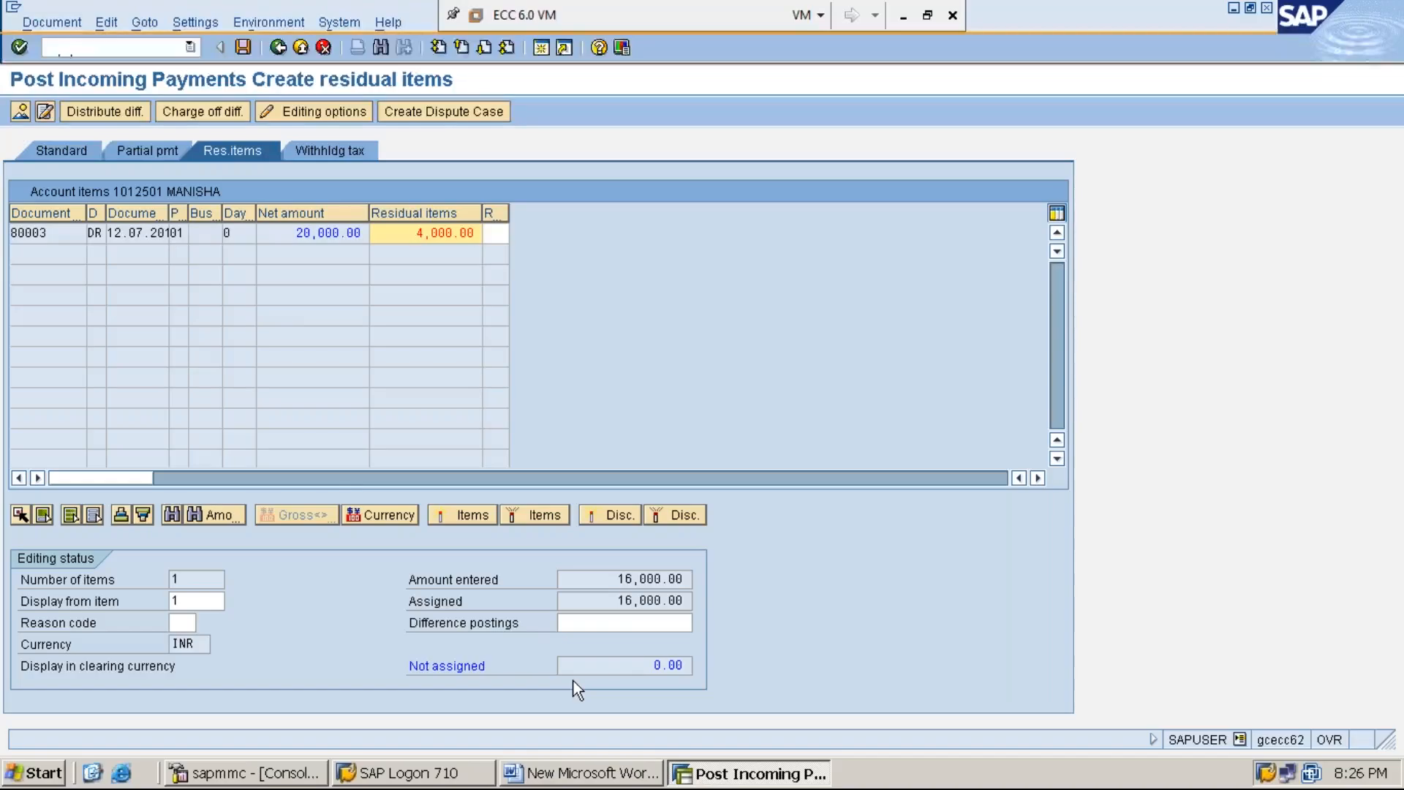
Step: Simulate the incoming payment document and post it
{"action": "left_click", "coordinate": [57, 24]}
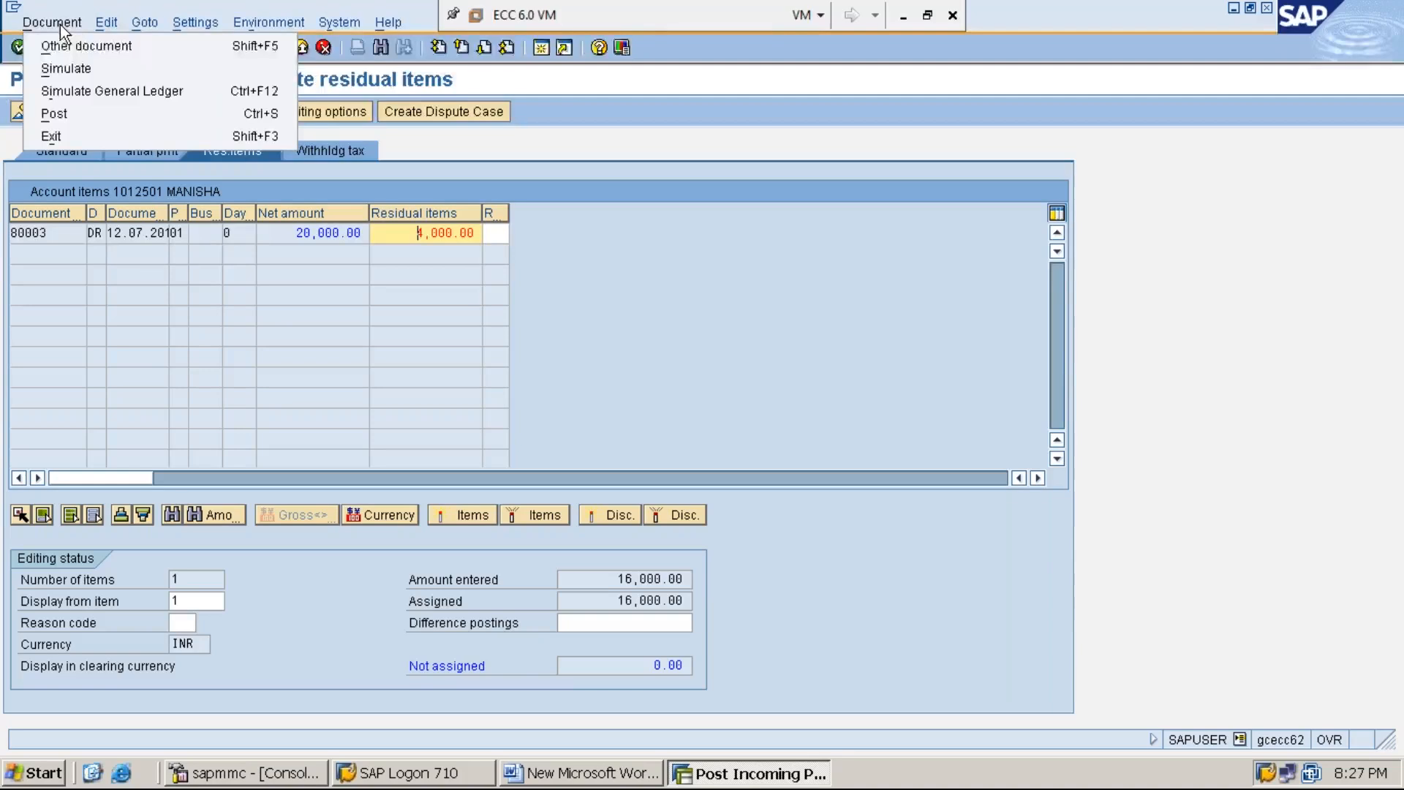
{"action": "left_click", "coordinate": [82, 72]}
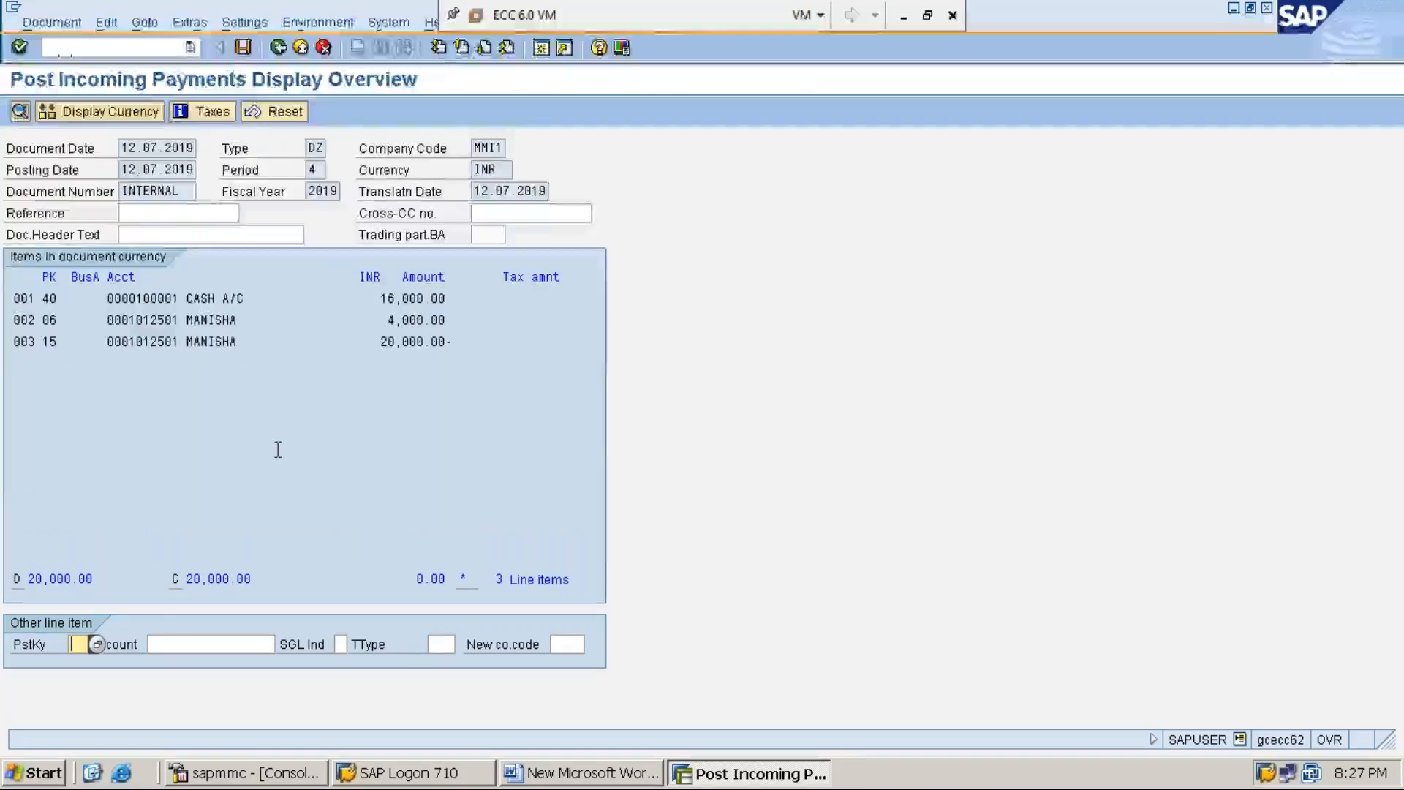
{"action": "left_click", "coordinate": [243, 46]}
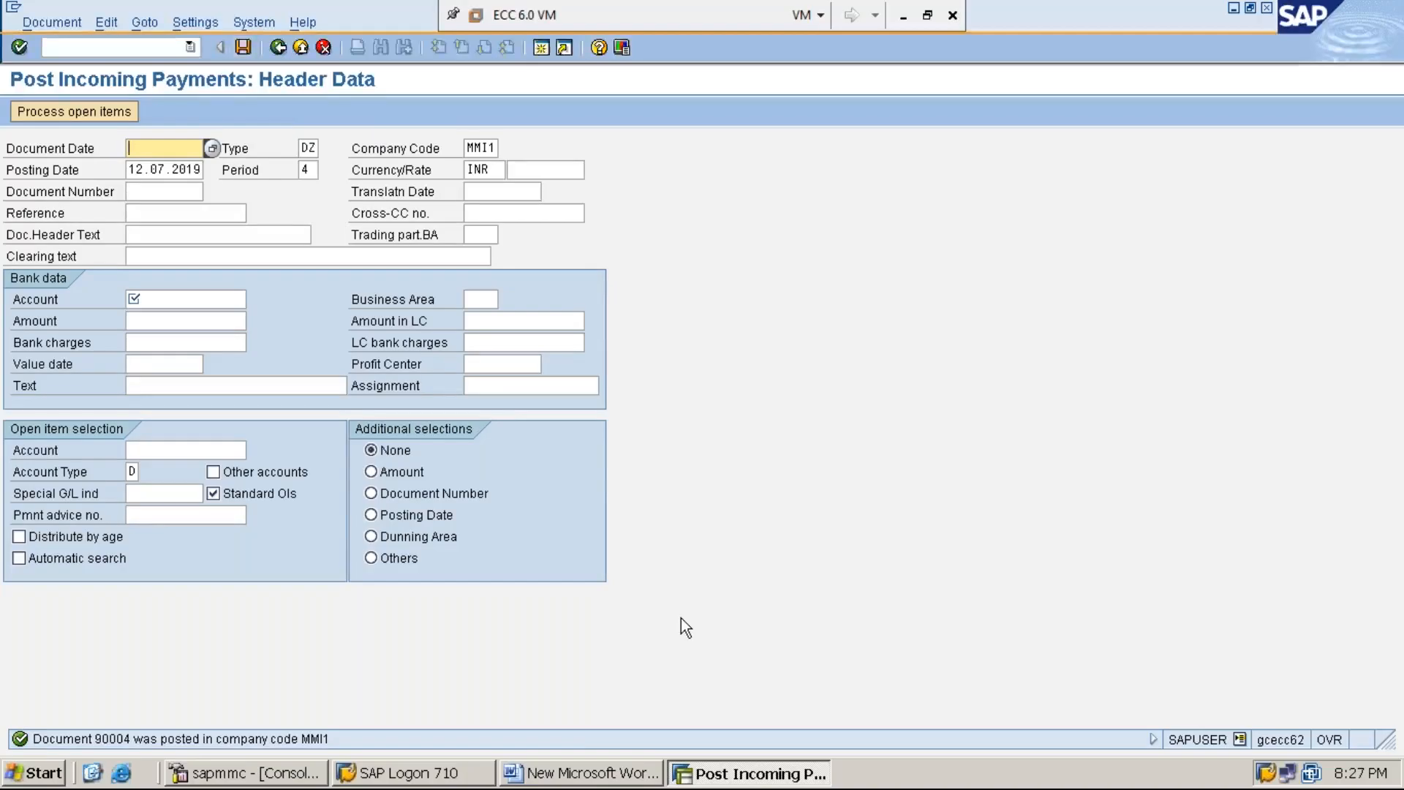
Step: Switch to the Word document and begin a new line under RESIDUAL PAYMENT reading "STEP:4: DISPLAY CUSTOMER LINE ITEMS USING FBL5N"
{"action": "left_click", "coordinate": [598, 780]}
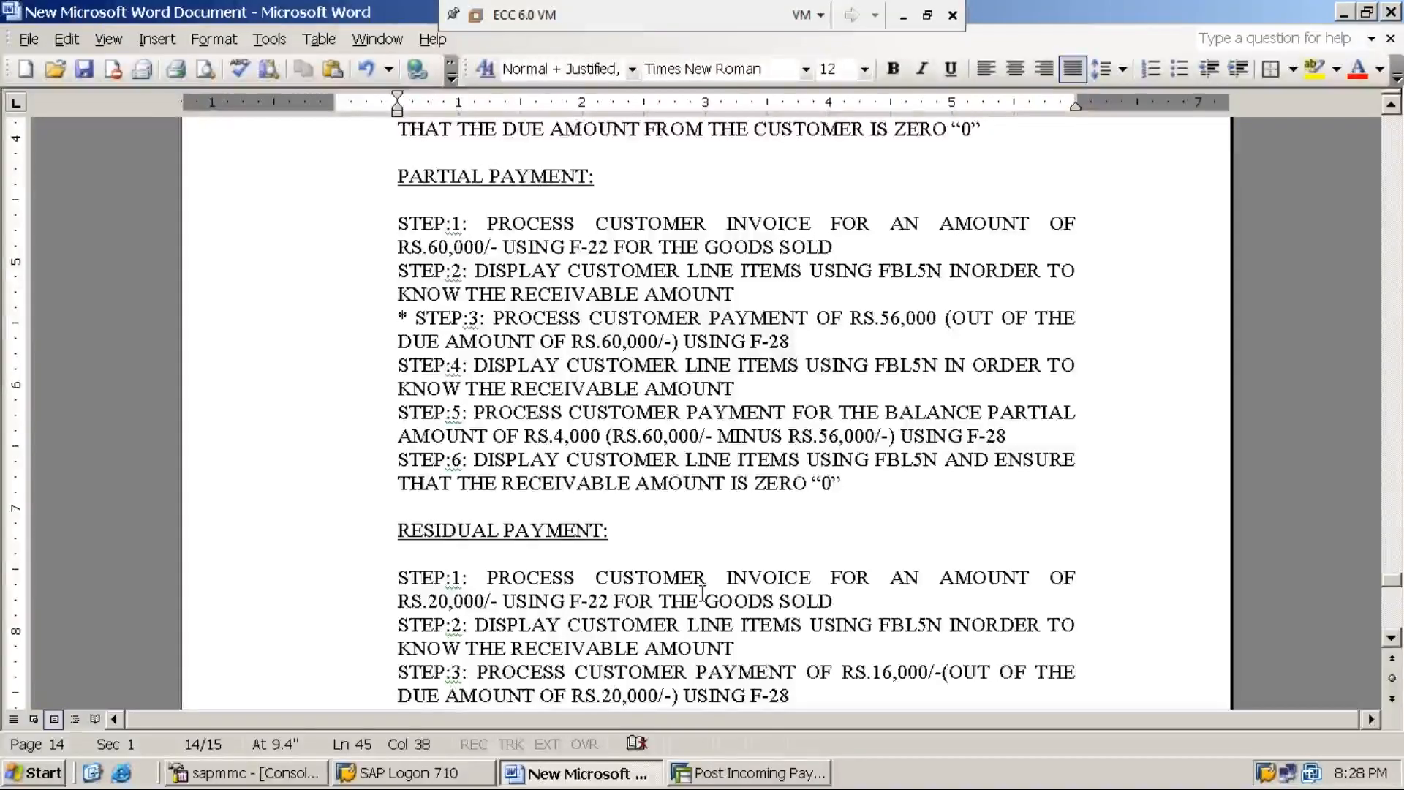
{"action": "key", "text": "Return"}
{"action": "type", "text": "STEP:4: DIS"}
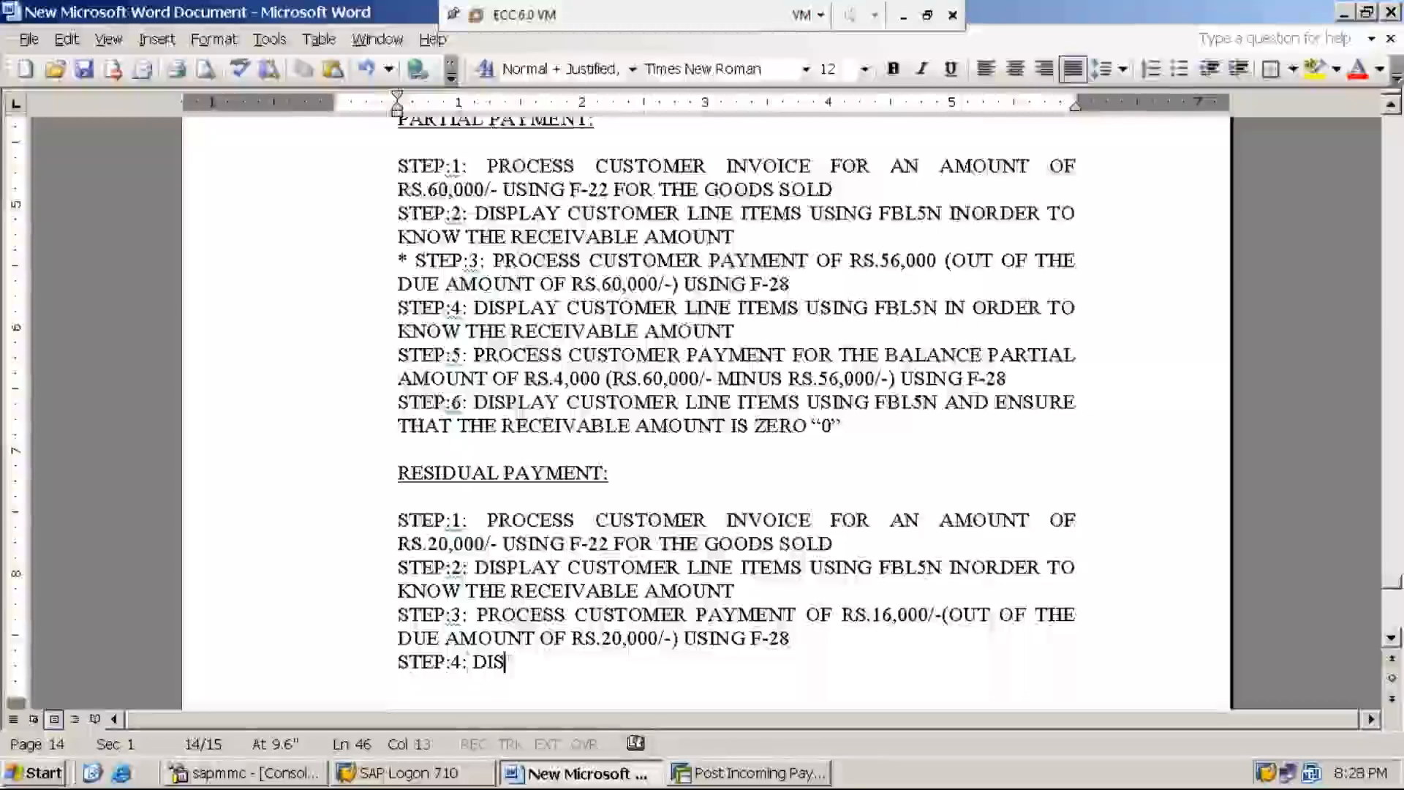
{"action": "type", "text": "PAL"}
{"action": "key", "text": "BackSpace"}
{"action": "key", "text": "BackSpace"}
{"action": "type", "text": "LAY CUSTO"}
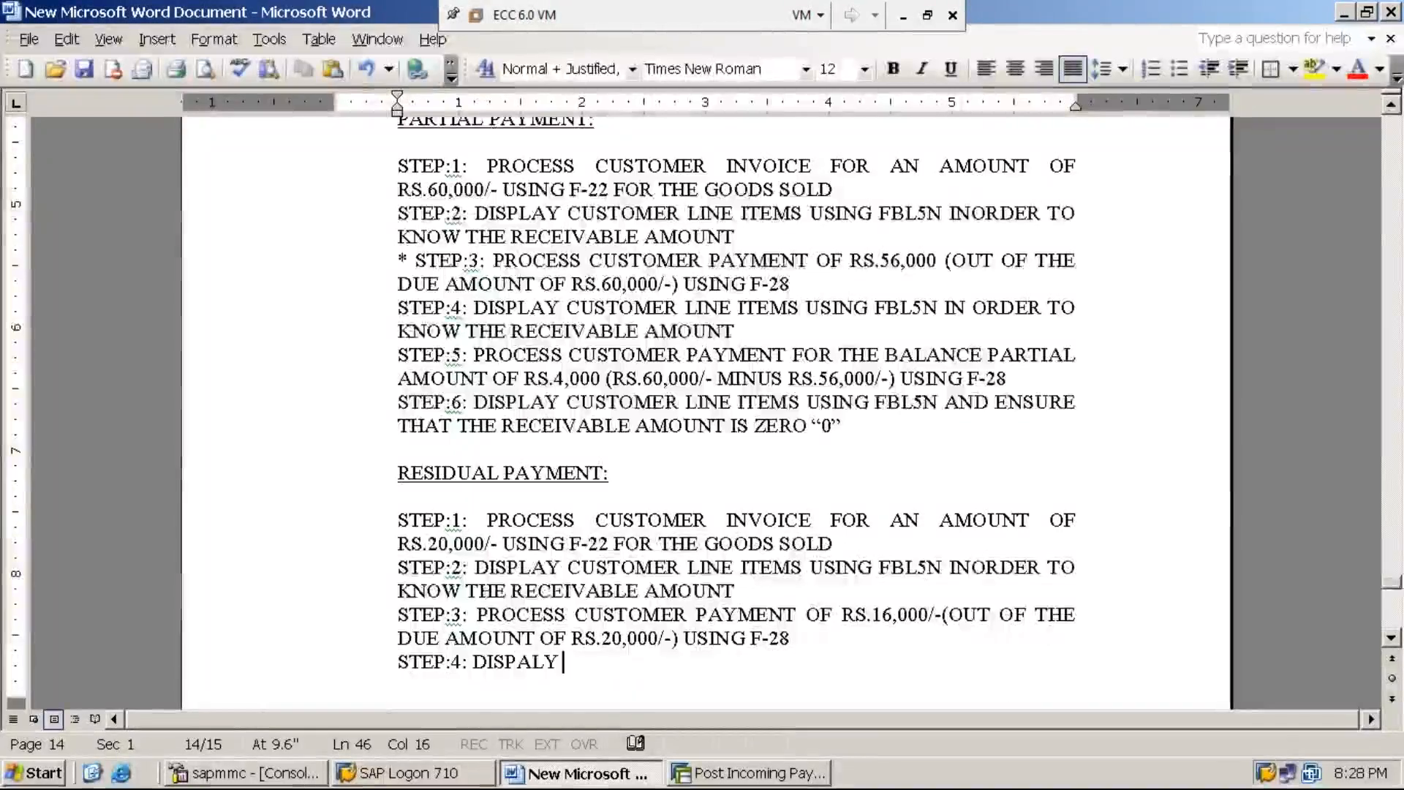
{"action": "type", "text": "MER LINE"}
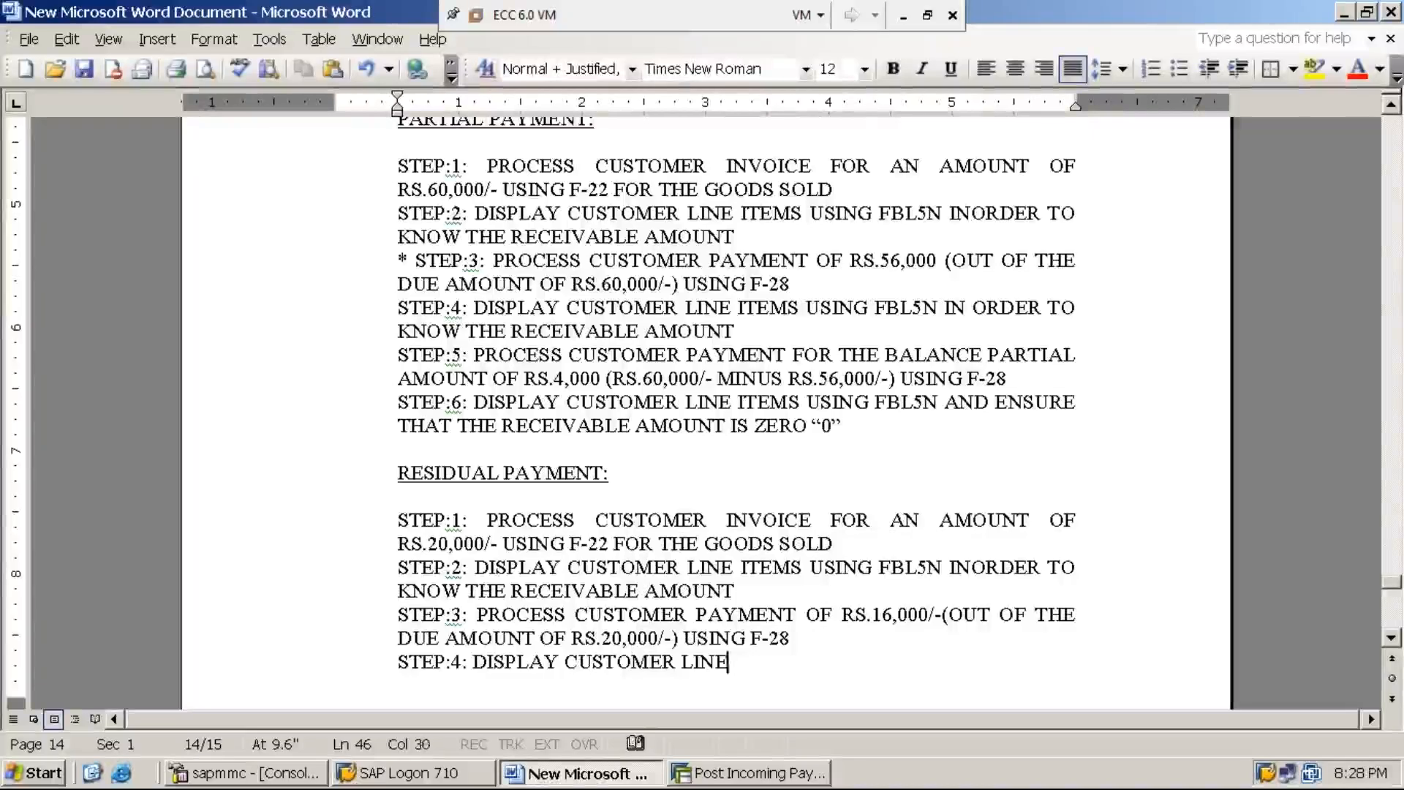
{"action": "type", "text": " ITEMS USING "}
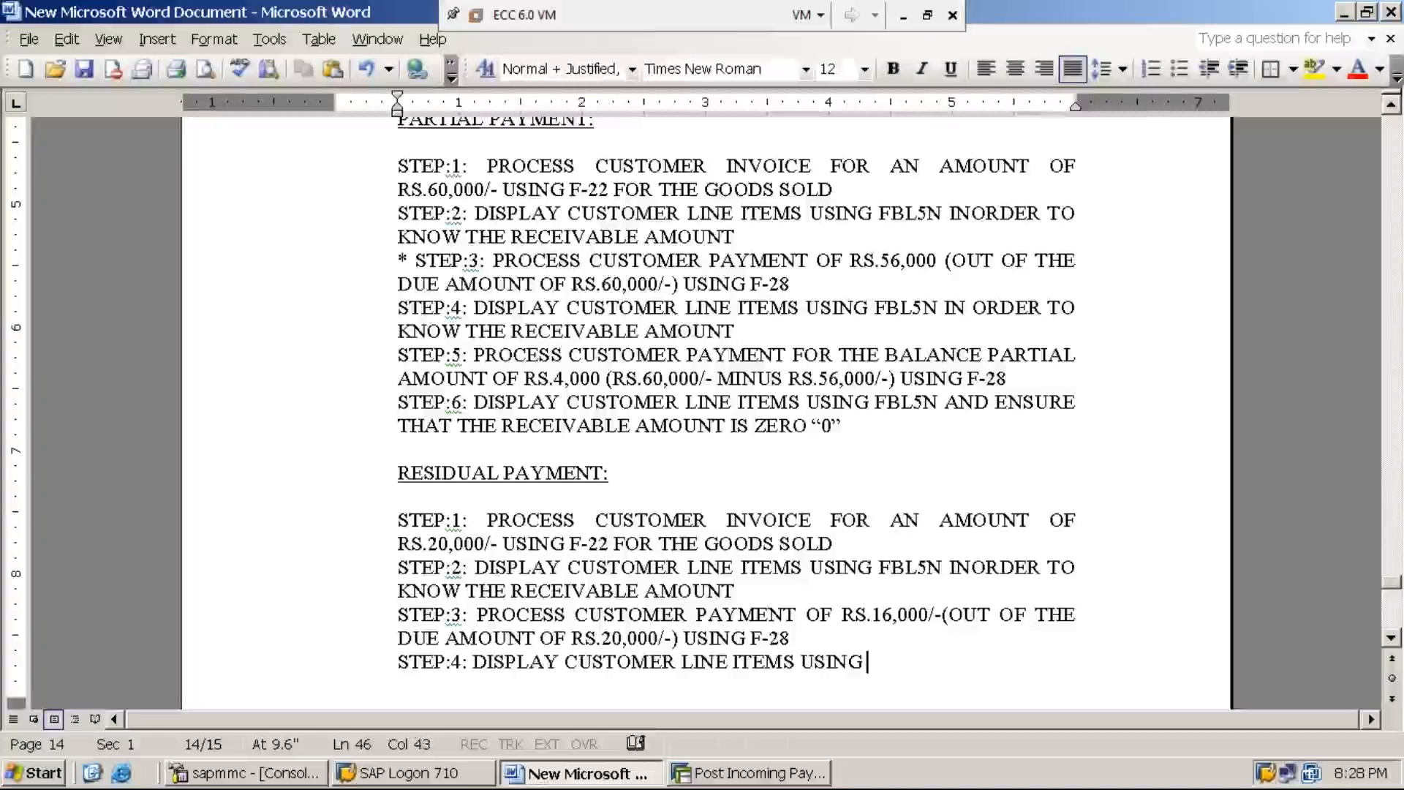
{"action": "type", "text": "FBL"}
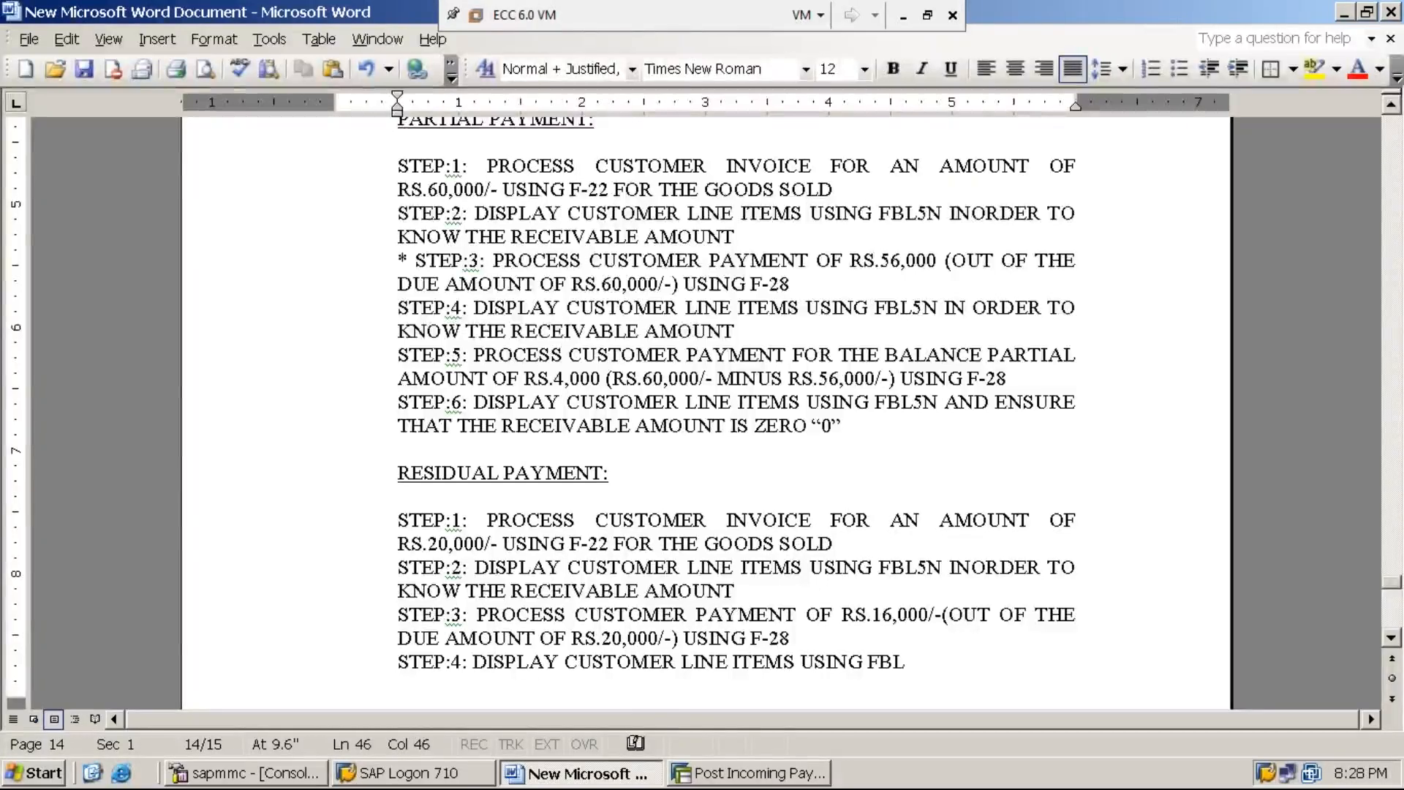
{"action": "type", "text": "5N IN O"}
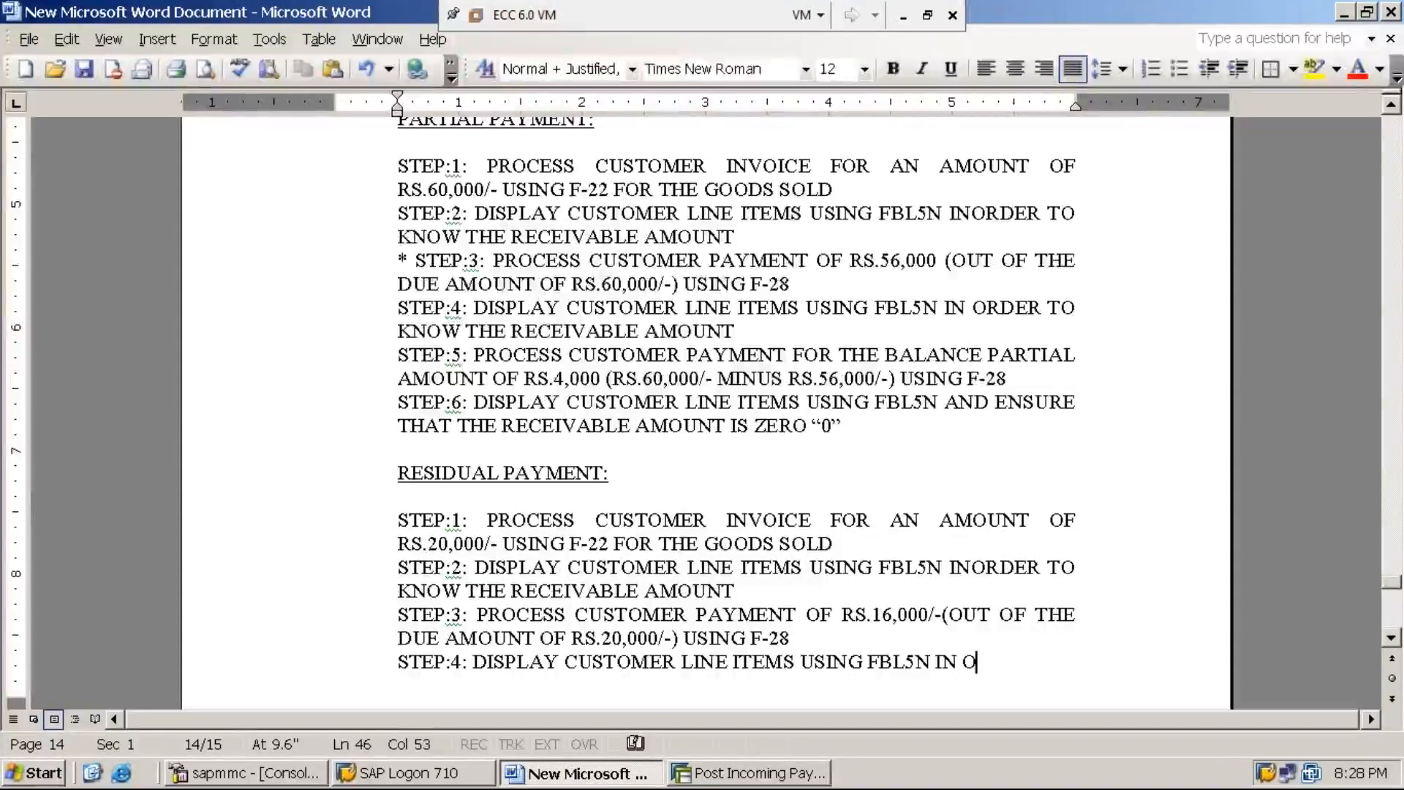
{"action": "type", "text": "RDER TO KNOW "}
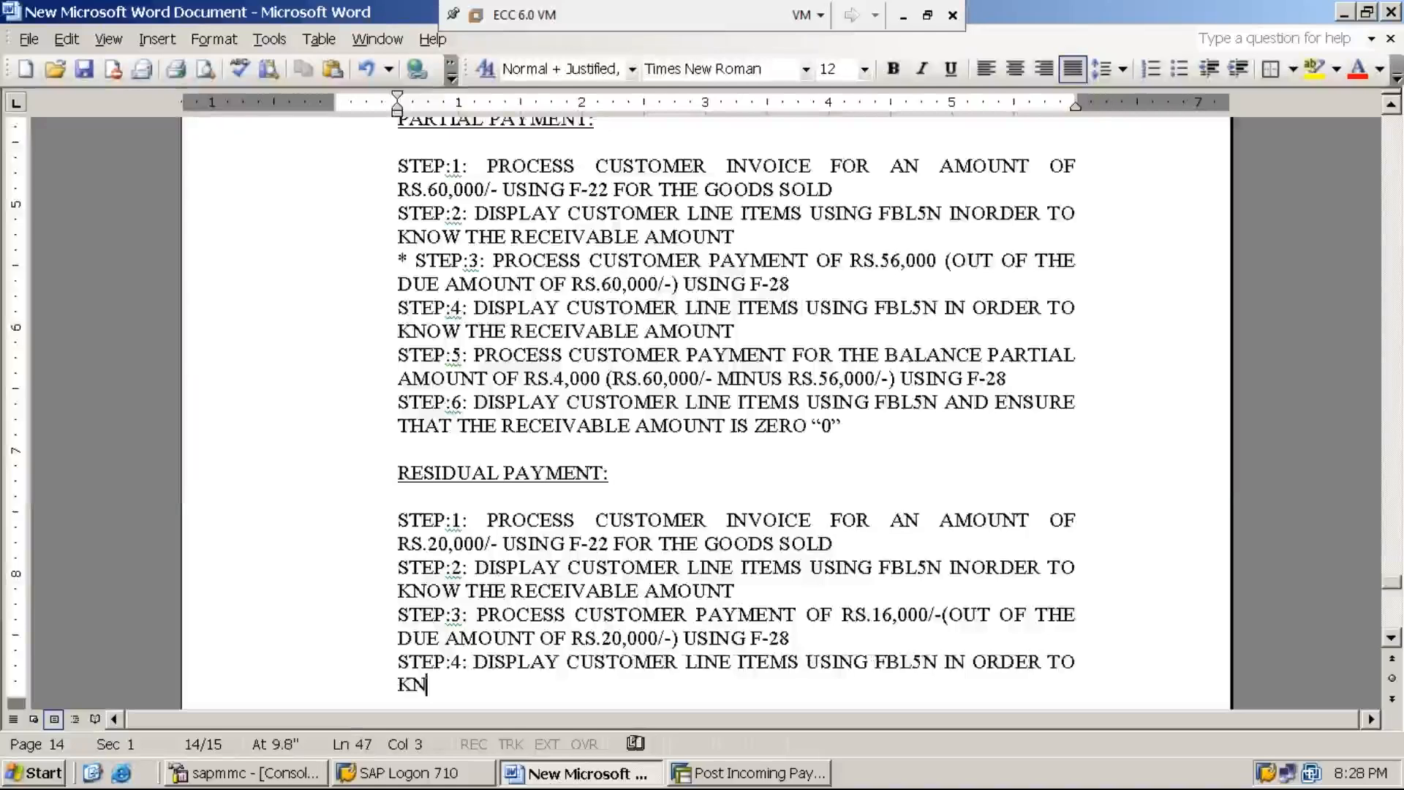
{"action": "type", "text": "THE REV"}
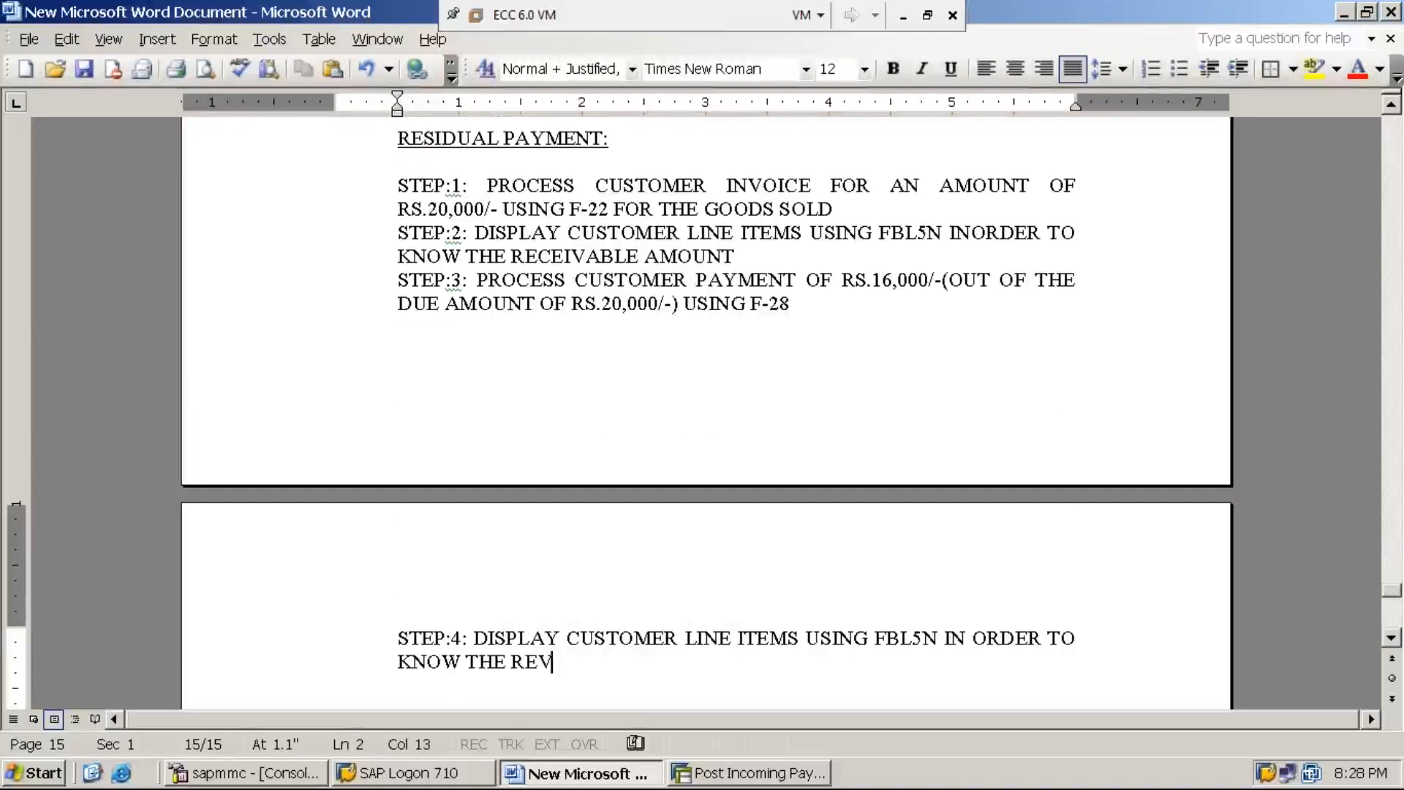
Step: Complete the STEP:4 line with the words "IN ORDER TO KNOW THE RECEIVABLE AMOUNT"
{"action": "key", "text": "BackSpace"}
{"action": "type", "text": "CEIVAB"}
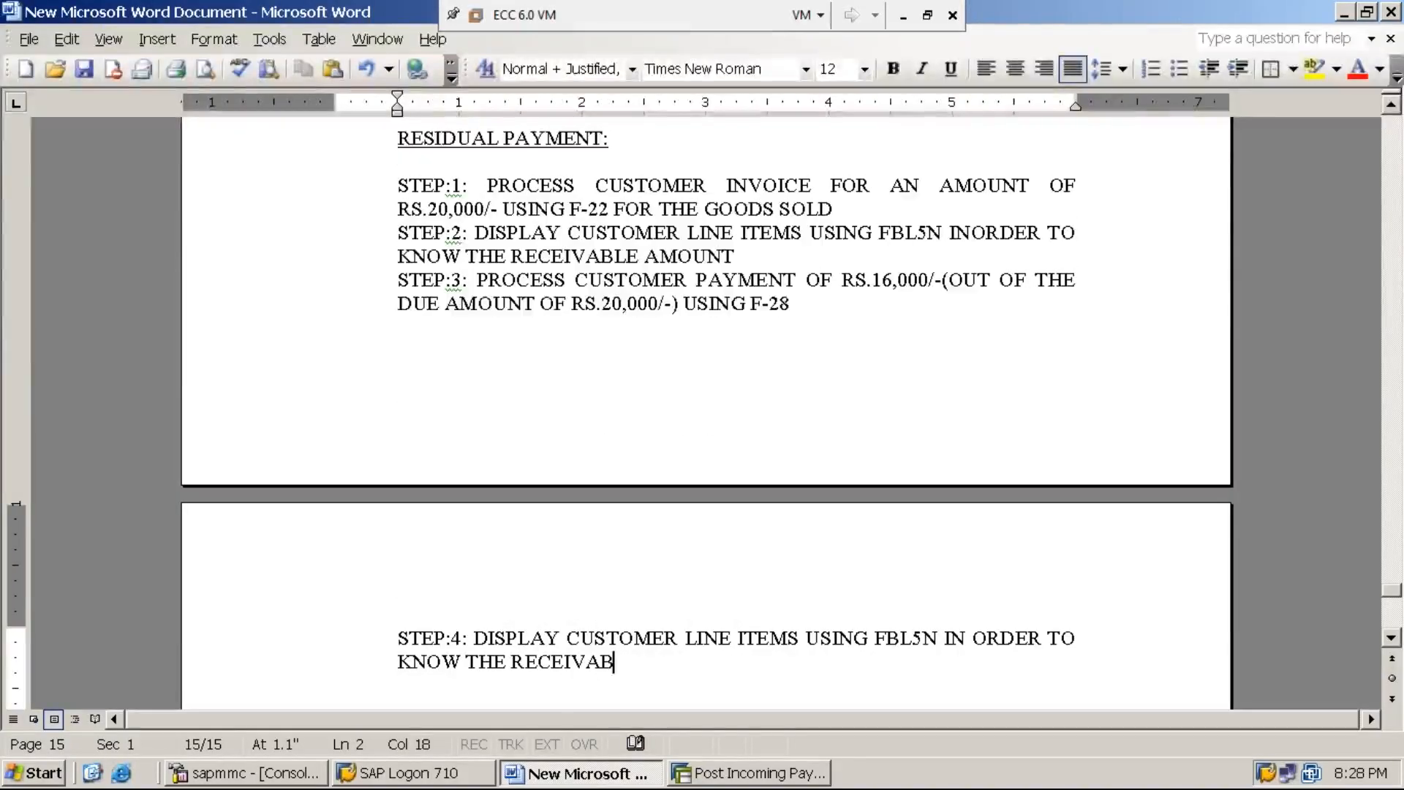
{"action": "type", "text": "LE AMOUNT"}
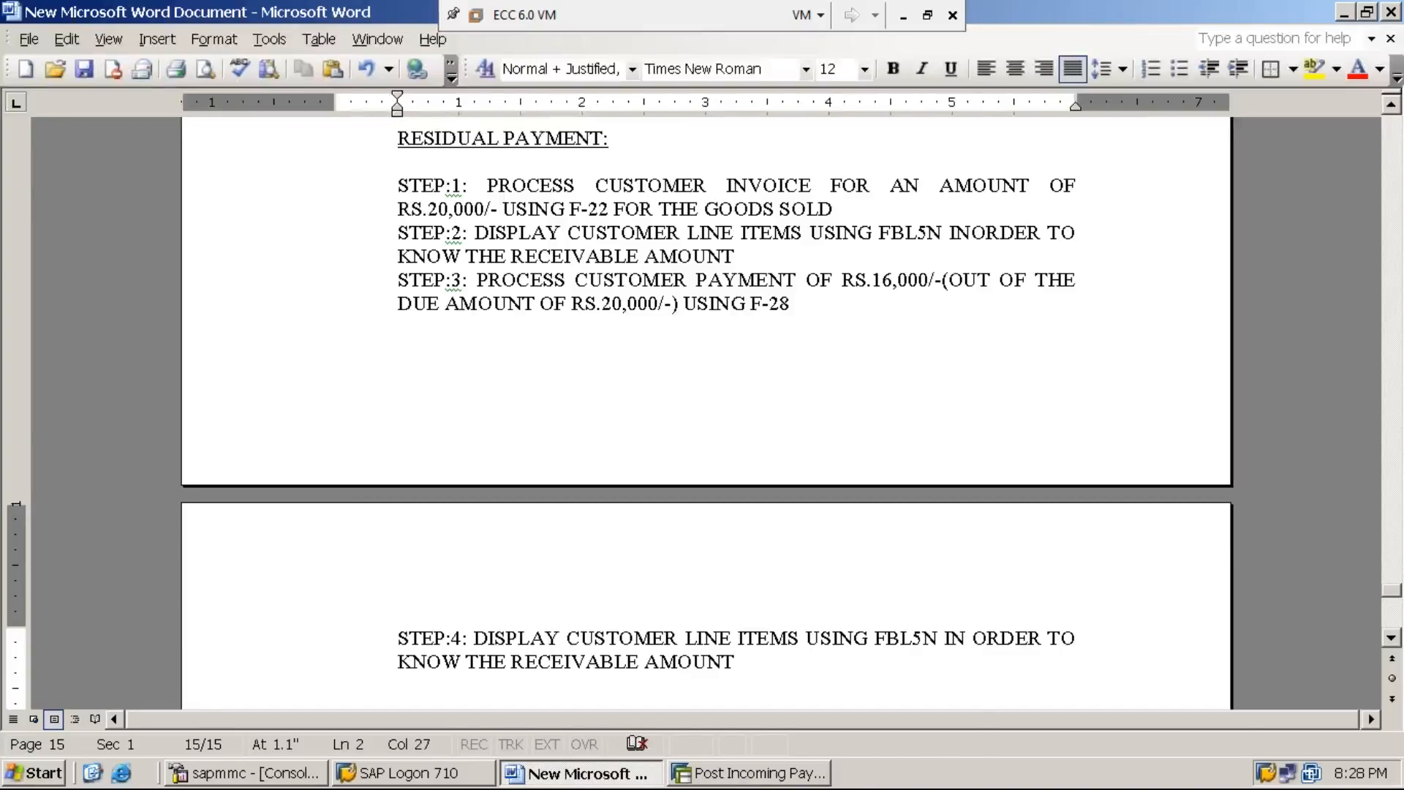
Step: Switch back to SAP, leave the incoming payment transaction and open customer line item display with FBL5N
{"action": "left_click", "coordinate": [739, 774]}
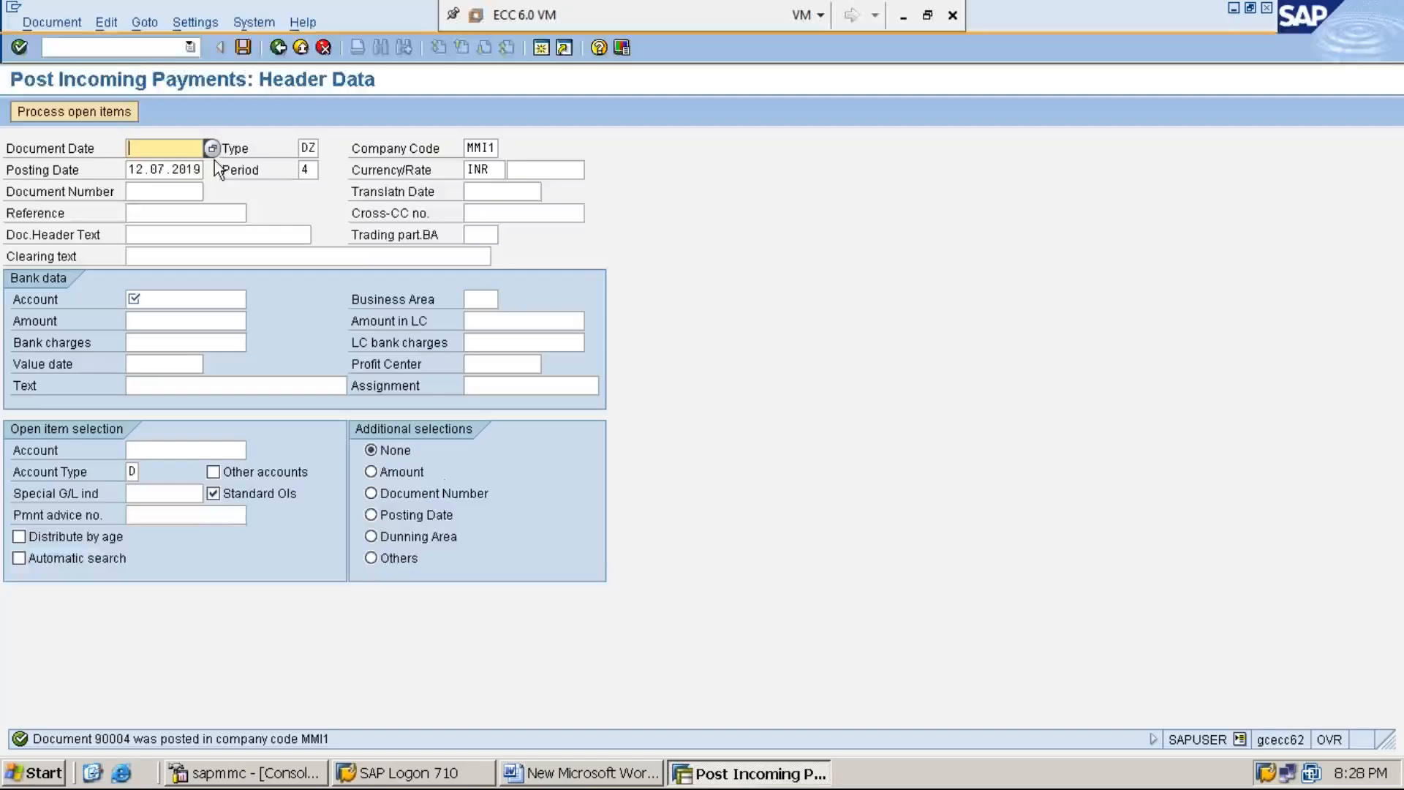
{"action": "left_click", "coordinate": [130, 46]}
{"action": "type", "text": "/n"}
{"action": "key", "text": "Return"}
{"action": "type", "text": "FBL5N"}
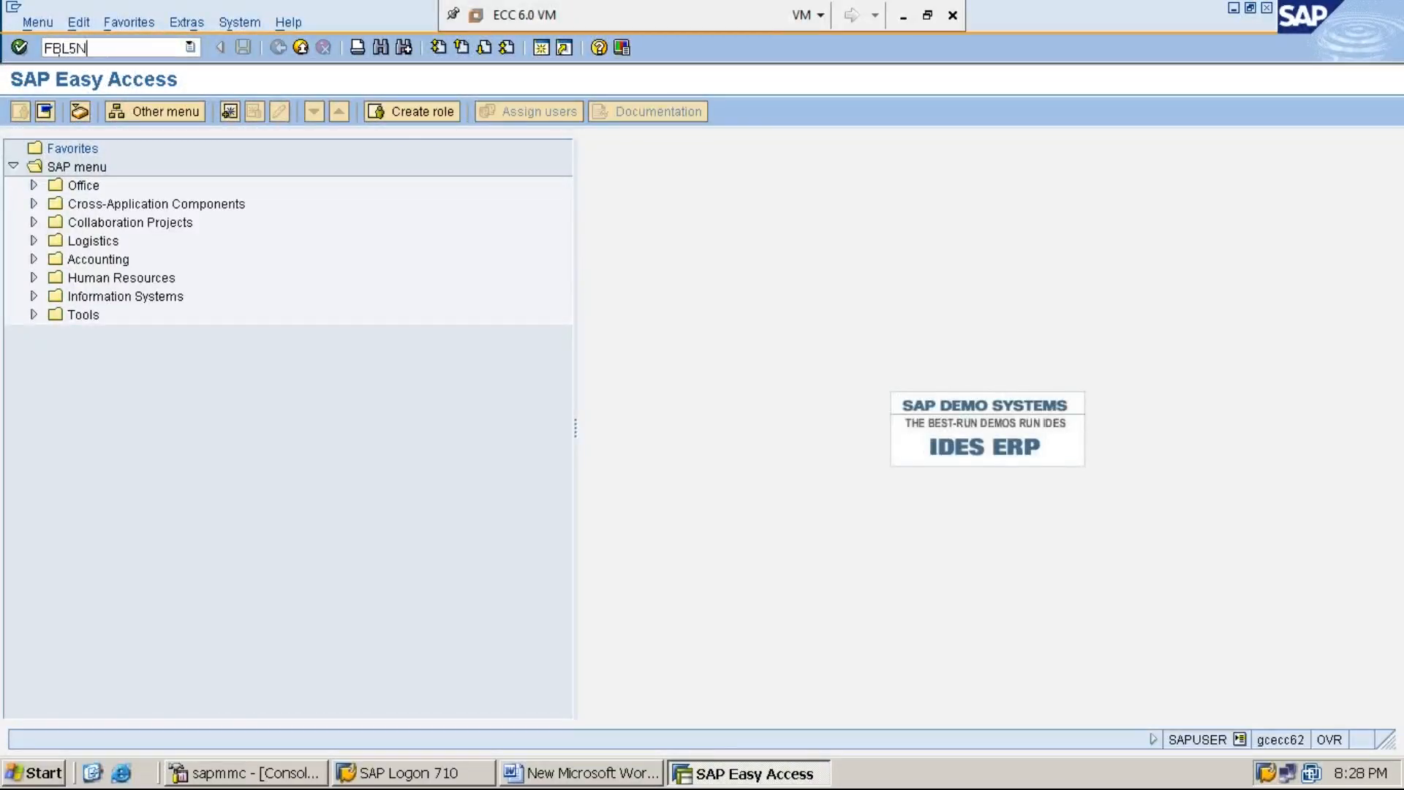
{"action": "key", "text": "Return"}
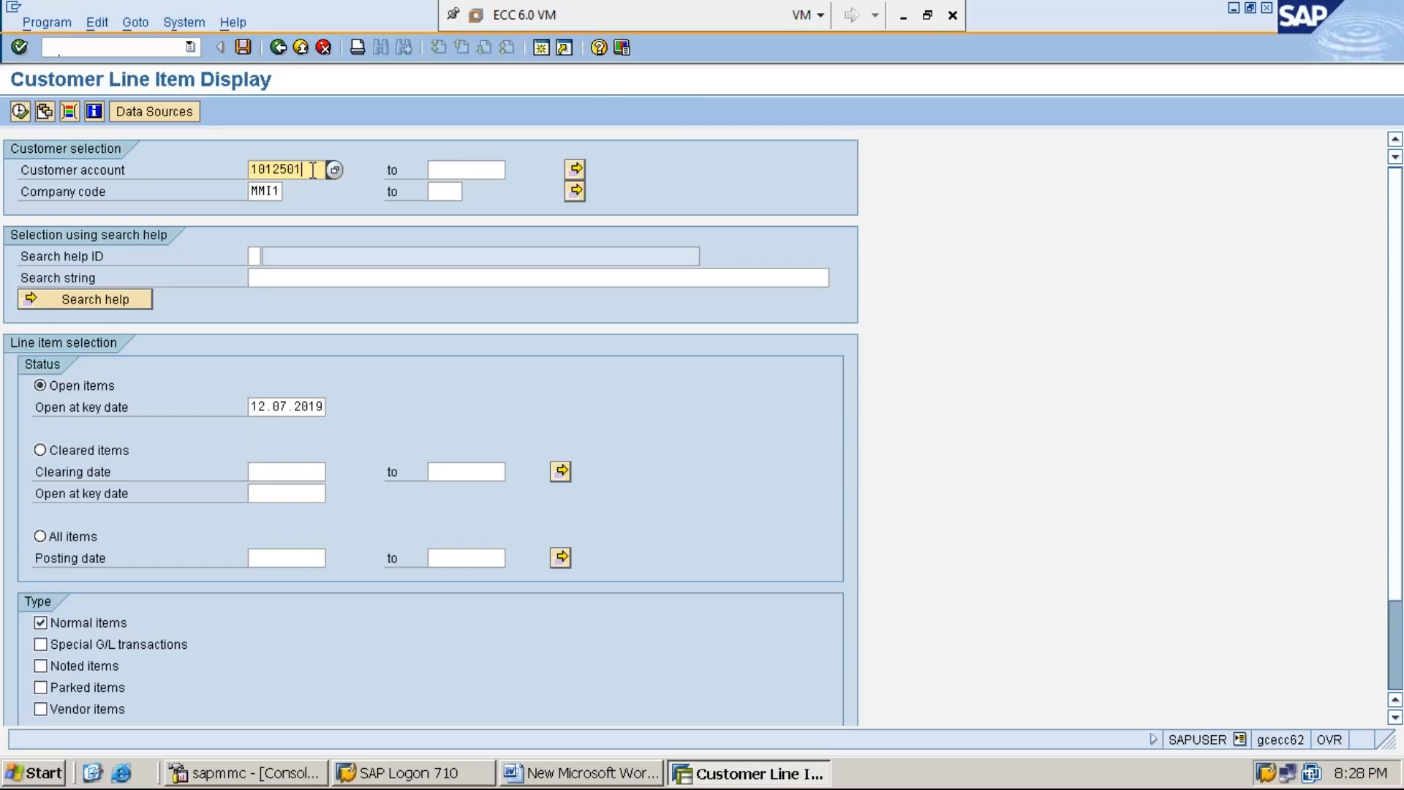
Step: Display all items of the preset customer account in company code MMI1
{"action": "left_click", "coordinate": [265, 193]}
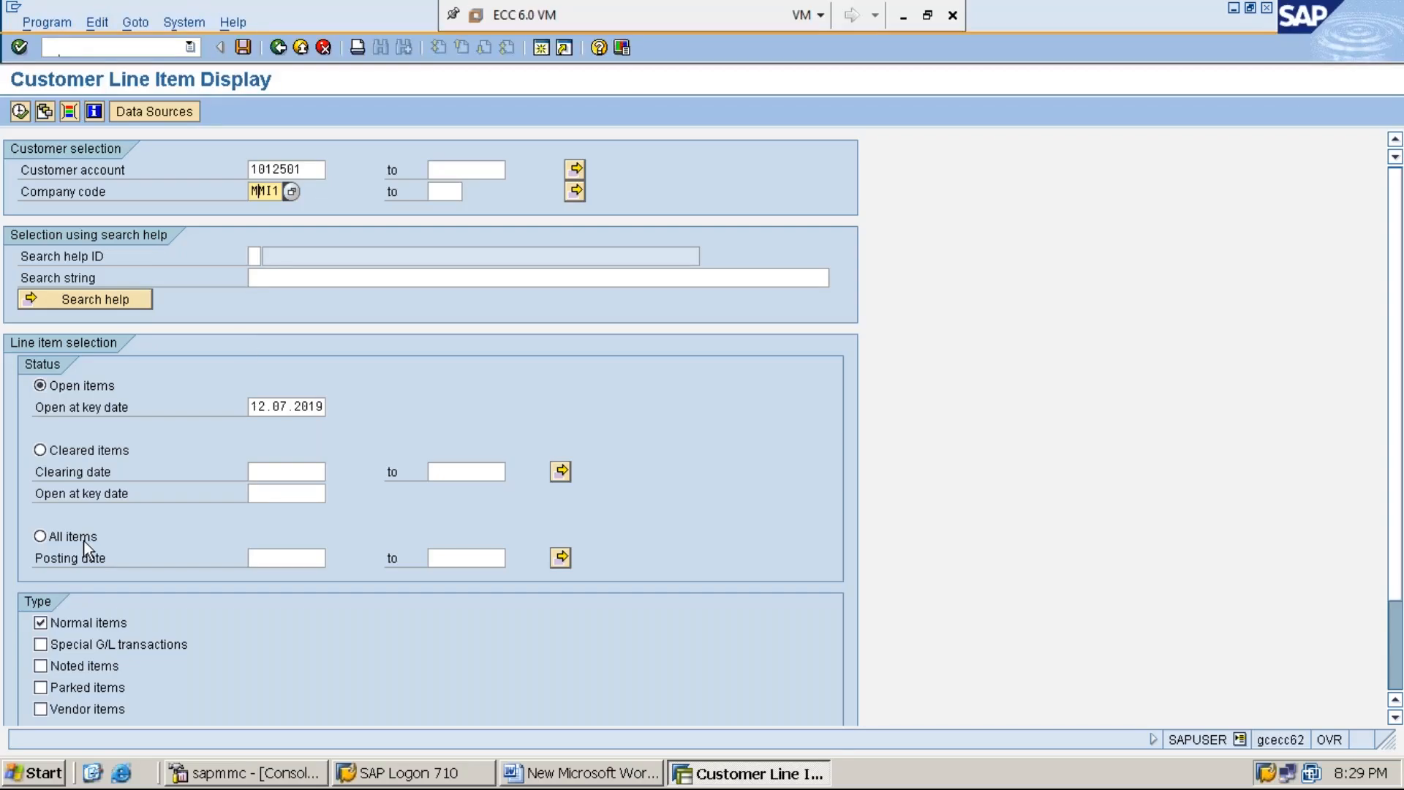
{"action": "left_click", "coordinate": [57, 537]}
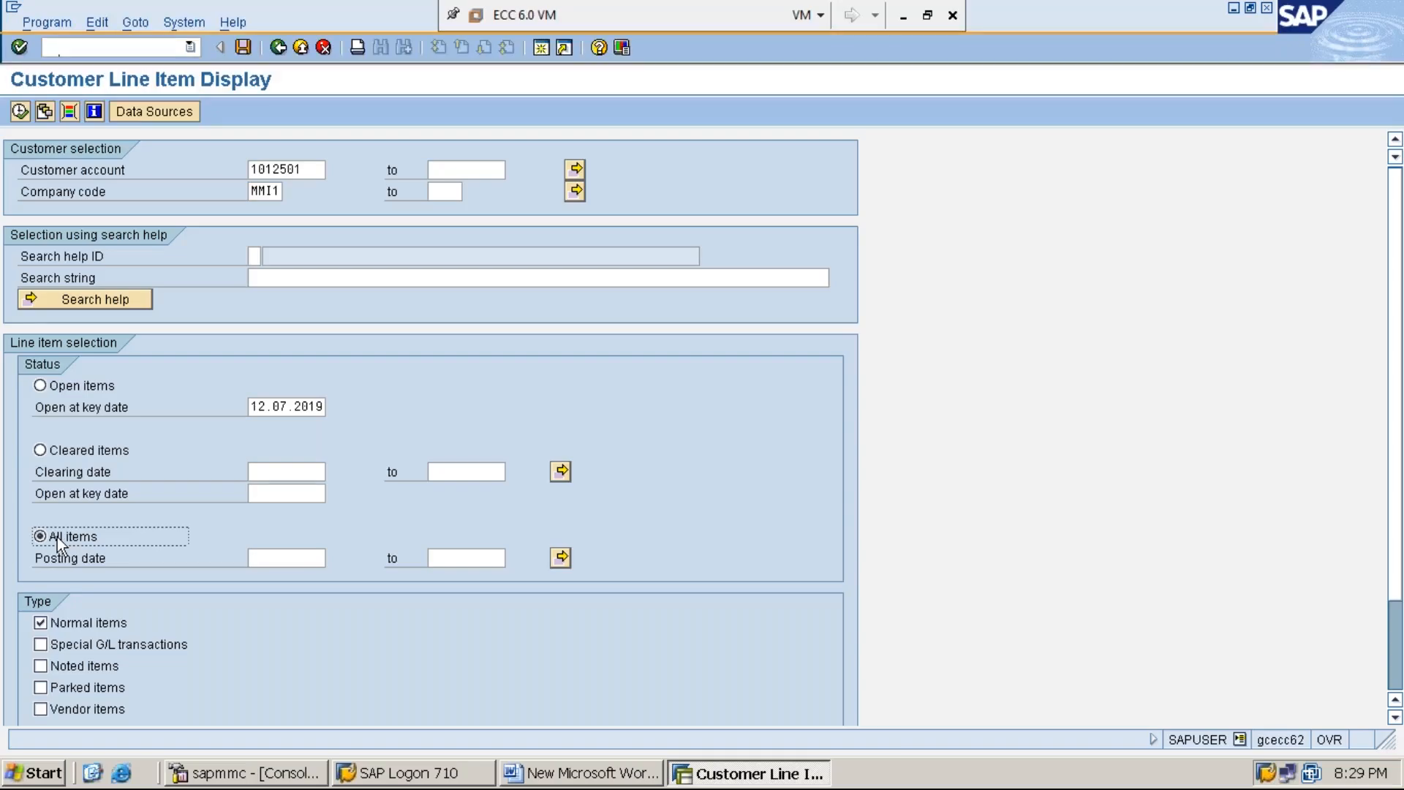
{"action": "left_click", "coordinate": [20, 111]}
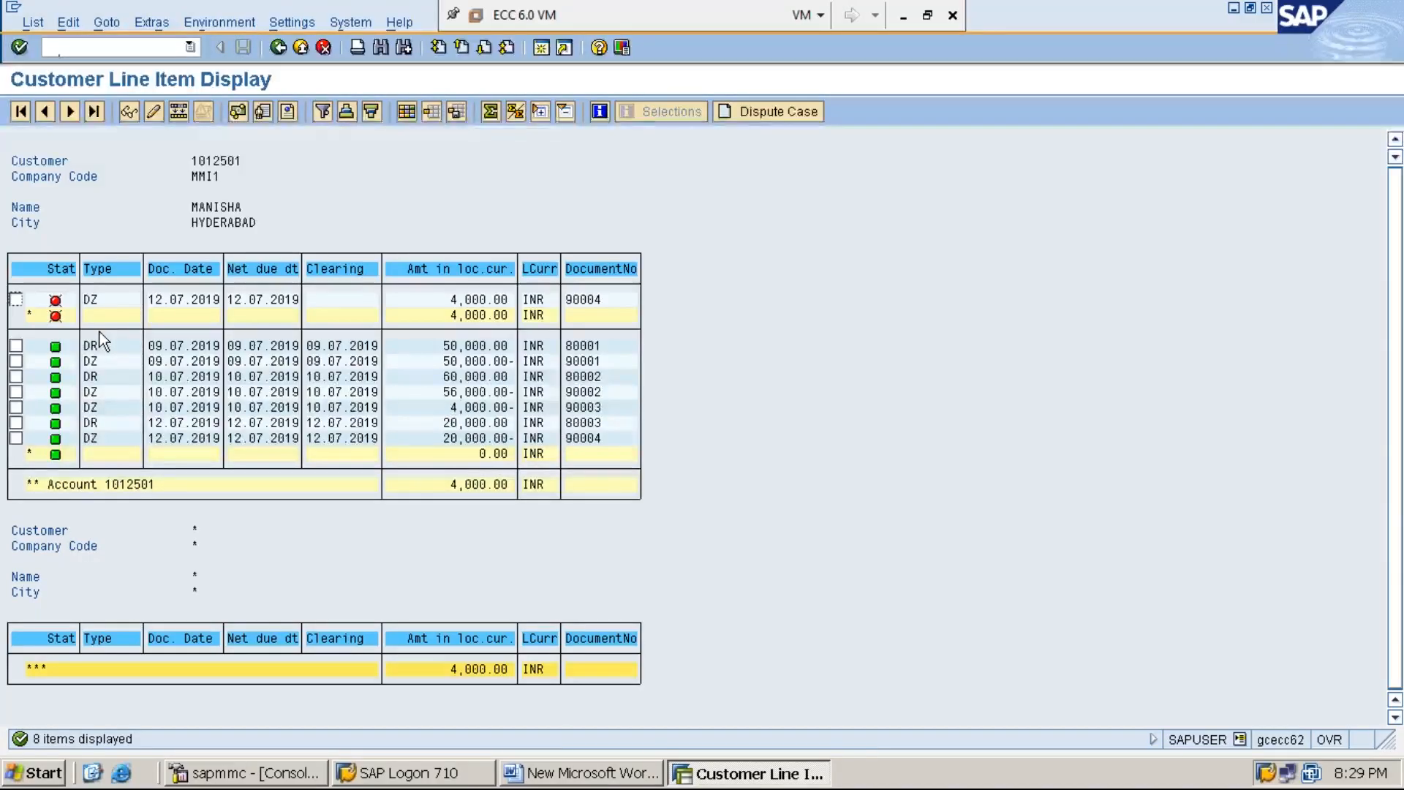
Step: Return to the Word document and begin a new line reading "STEP:5: PROCESS CUSTOMER"
{"action": "left_click", "coordinate": [601, 777]}
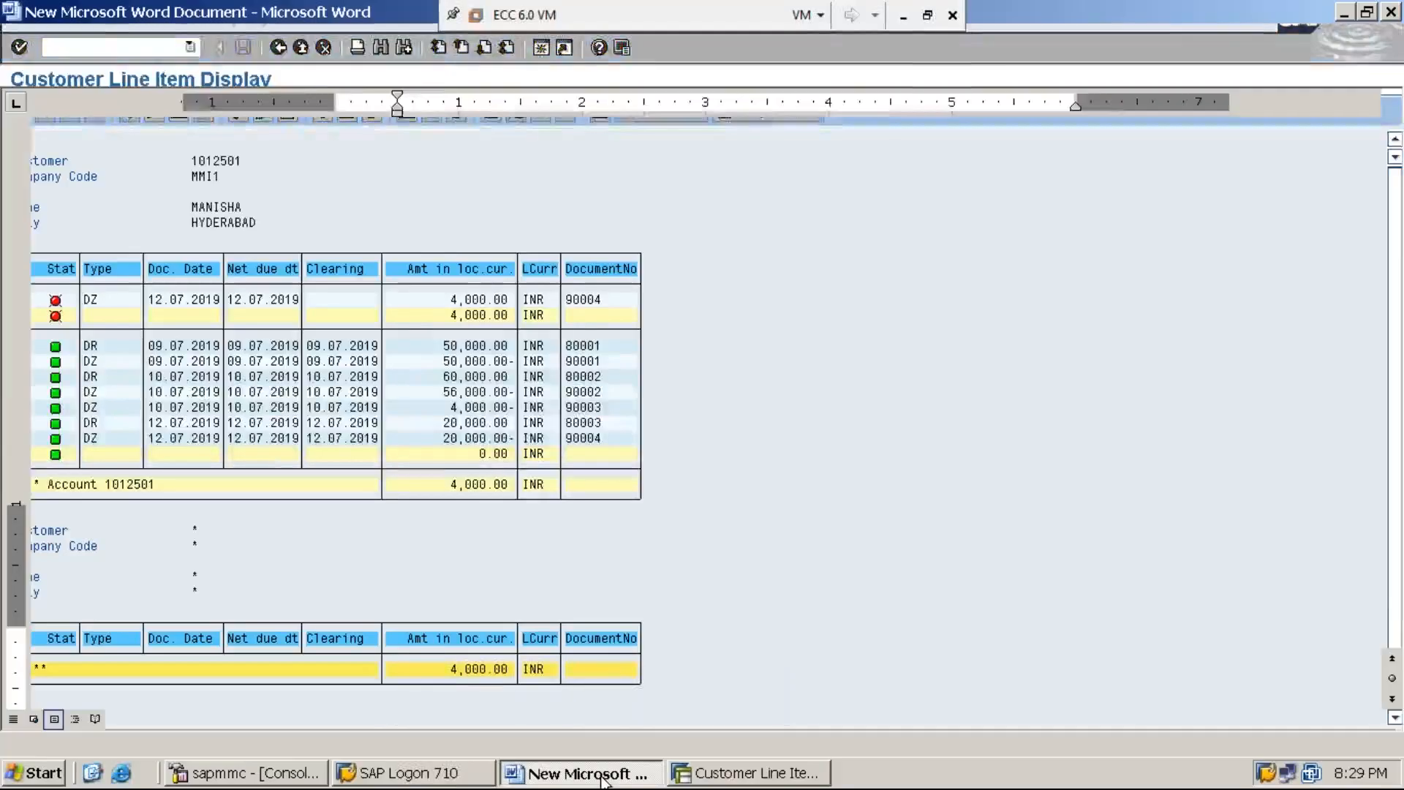
{"action": "key", "text": "Return"}
{"action": "type", "text": "STEP"}
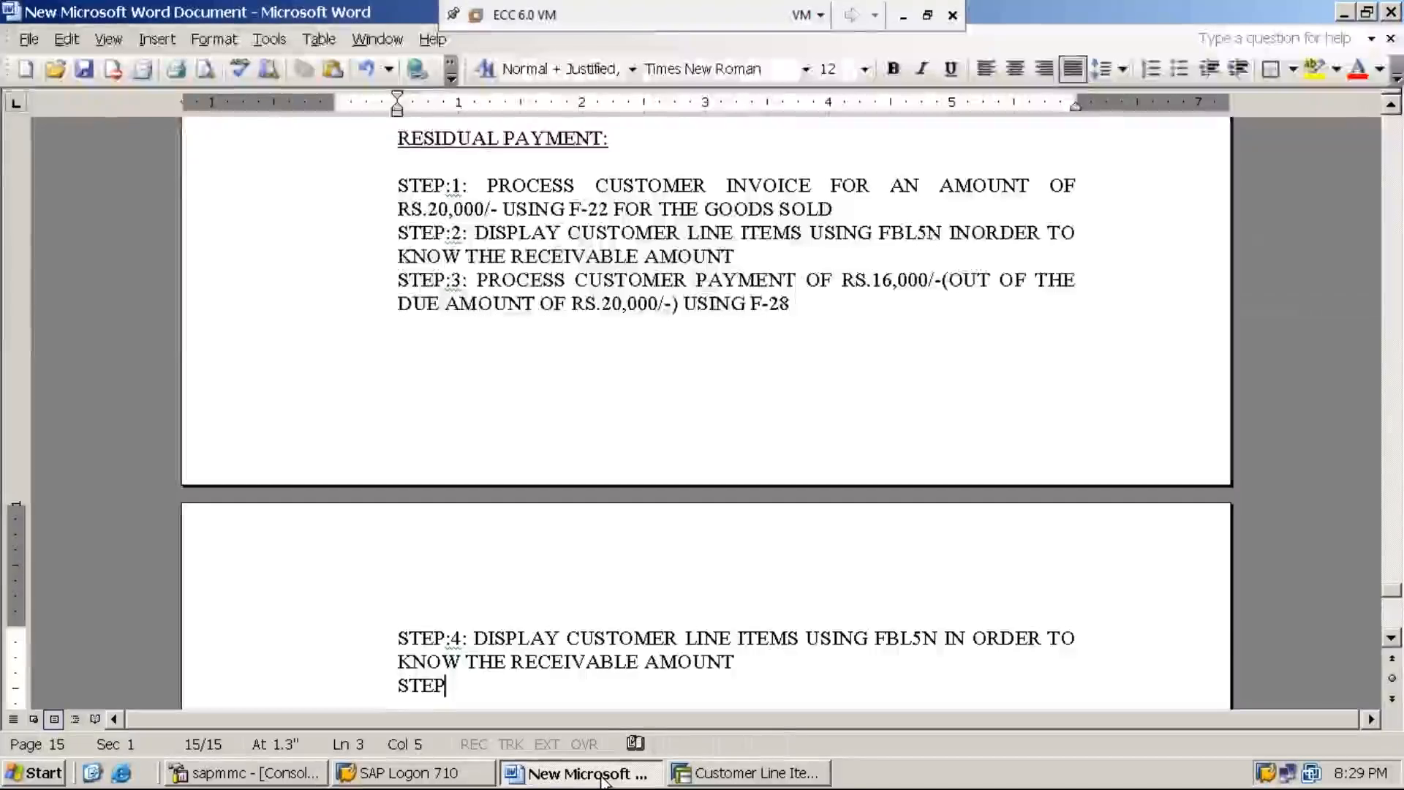
{"action": "type", "text": ":5: "}
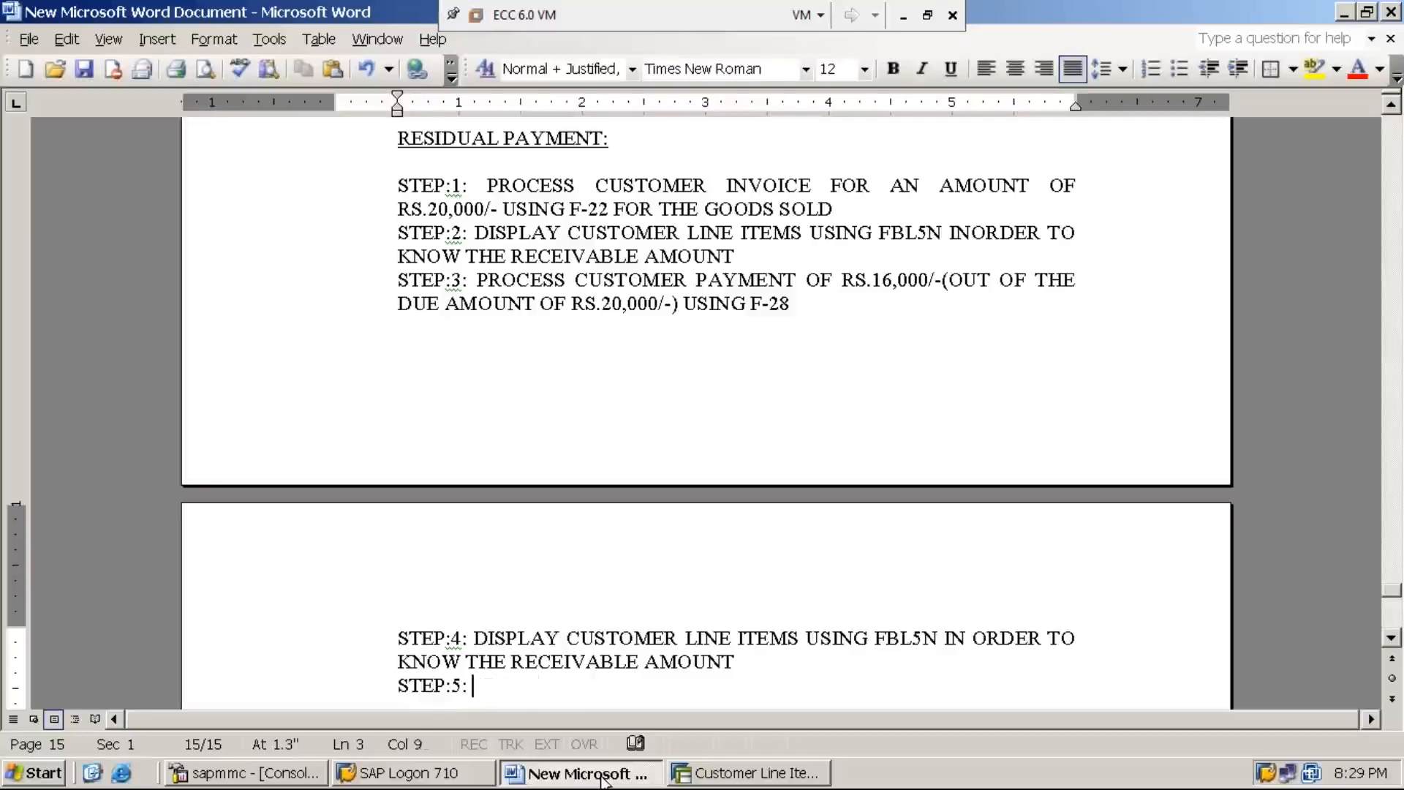
{"action": "type", "text": "PROCESS CUSTOMR PAY"}
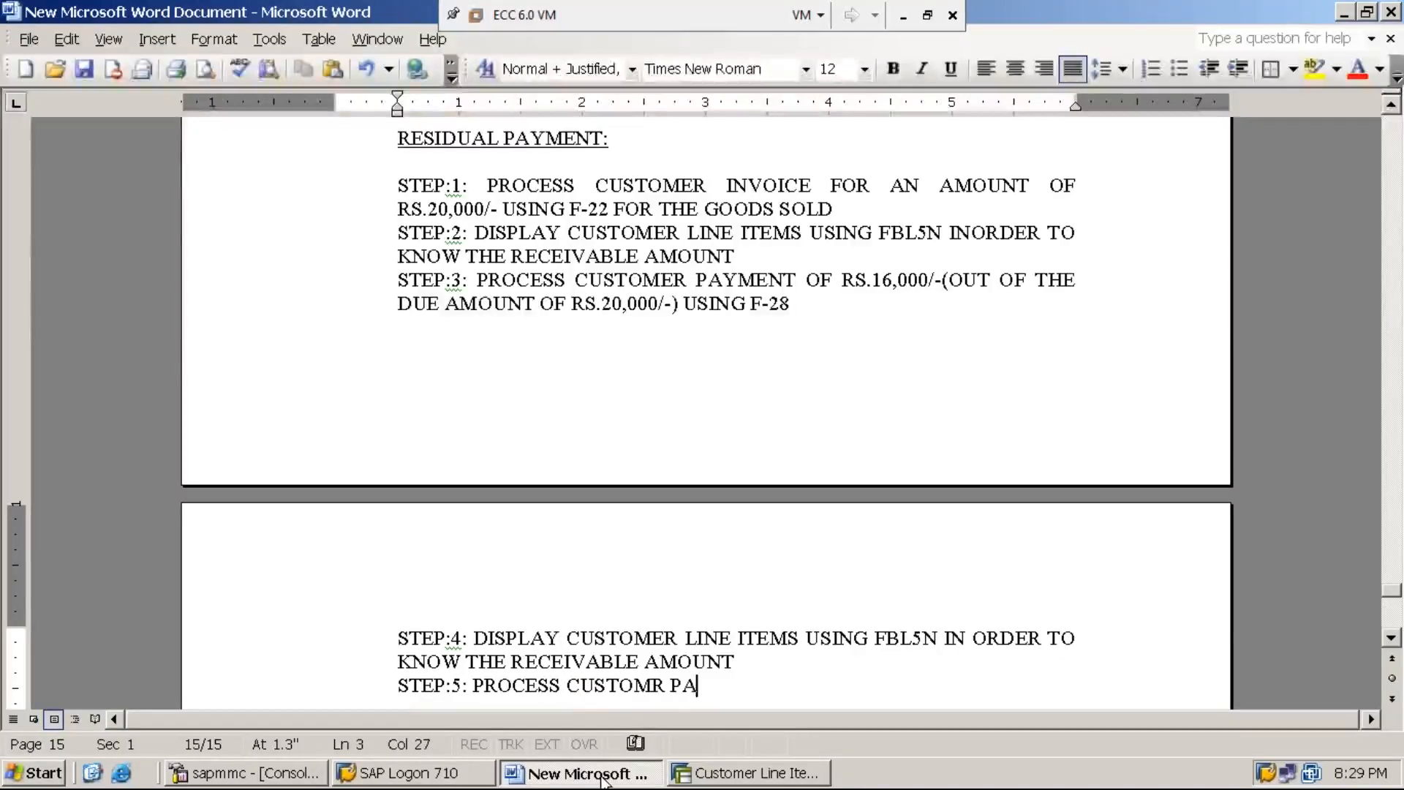
{"action": "key", "text": "BackSpace"}
{"action": "key", "text": "BackSpace"}
{"action": "key", "text": "BackSpace"}
{"action": "key", "text": "BackSpace"}
{"action": "key", "text": "BackSpace"}
{"action": "type", "text": "ER "}
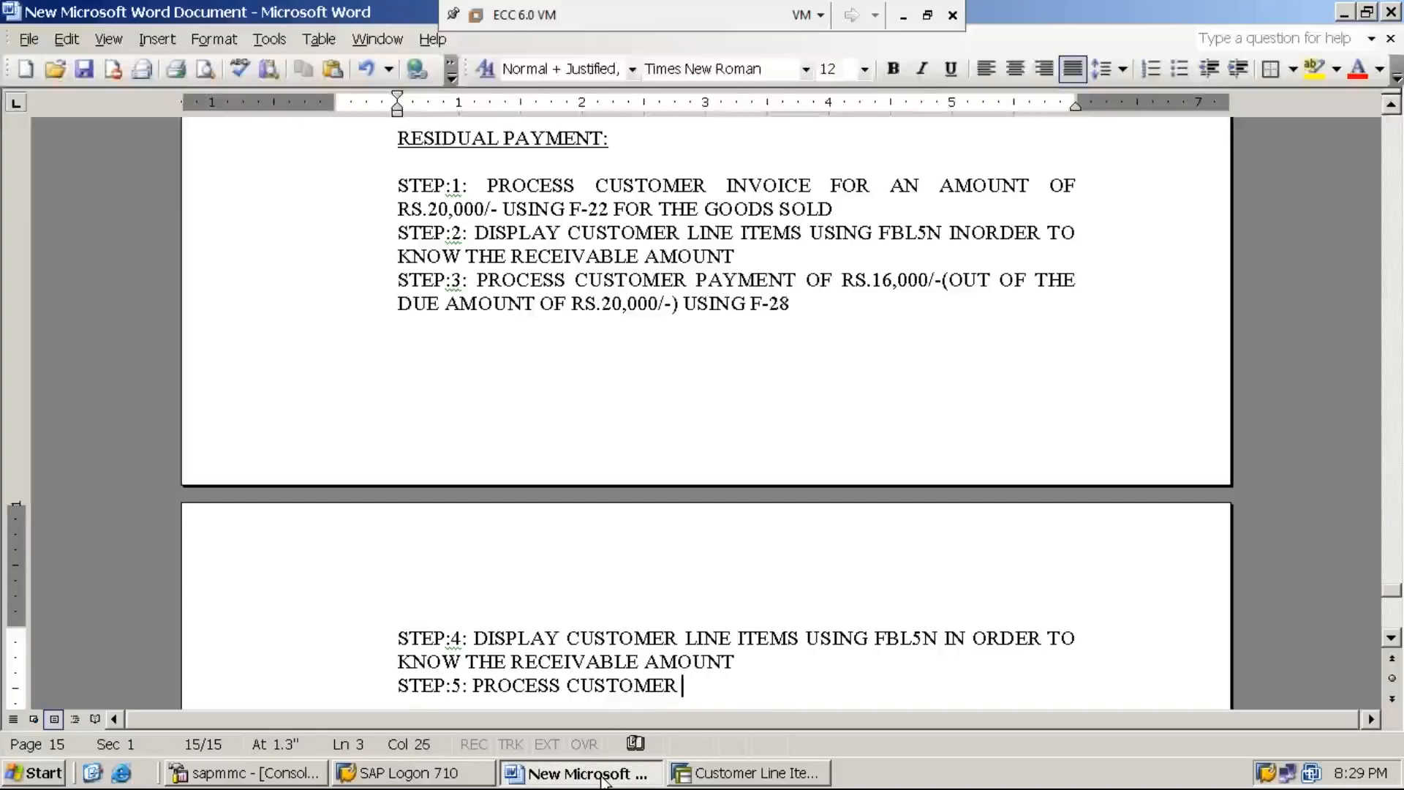
{"action": "type", "text": "PAYMENT "}
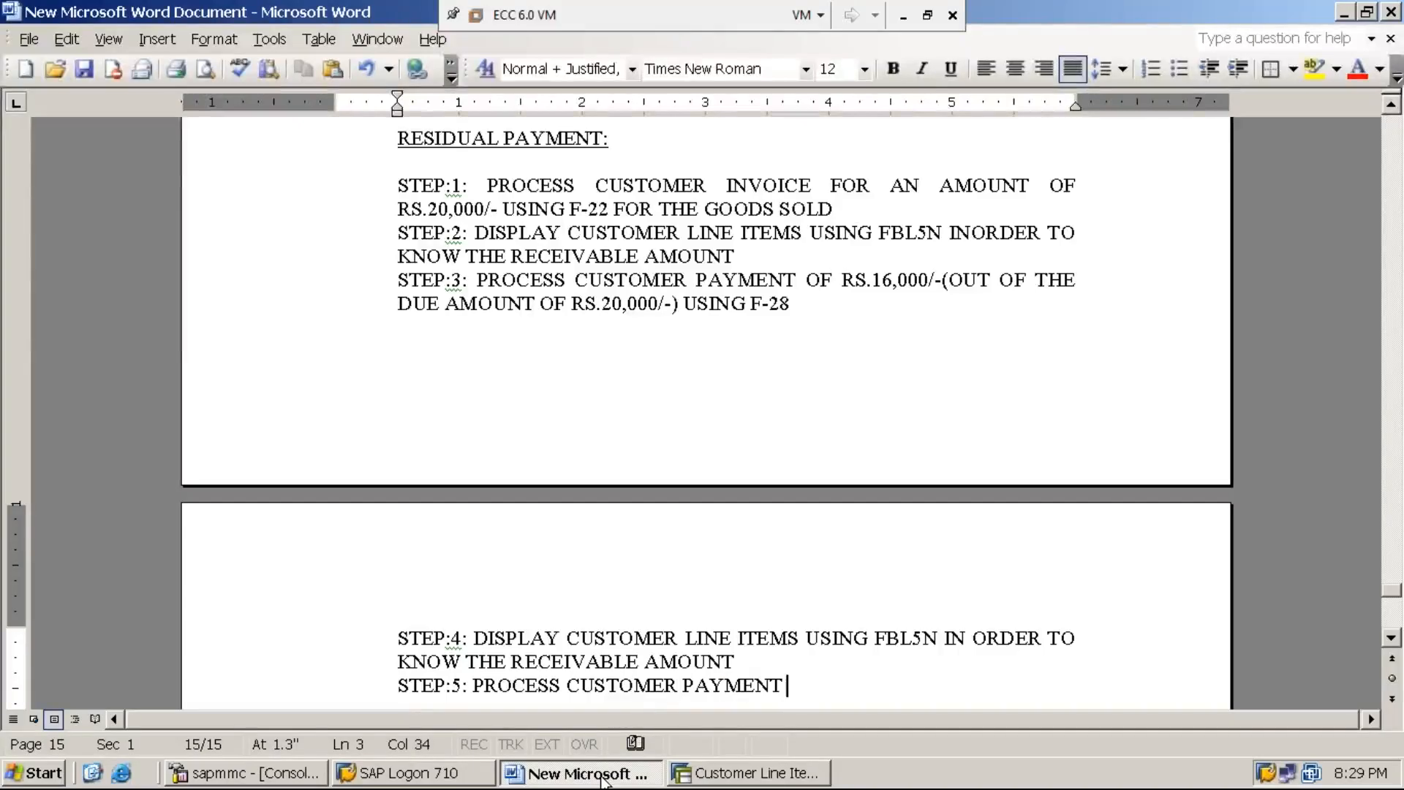
{"action": "type", "text": "FOR THE "}
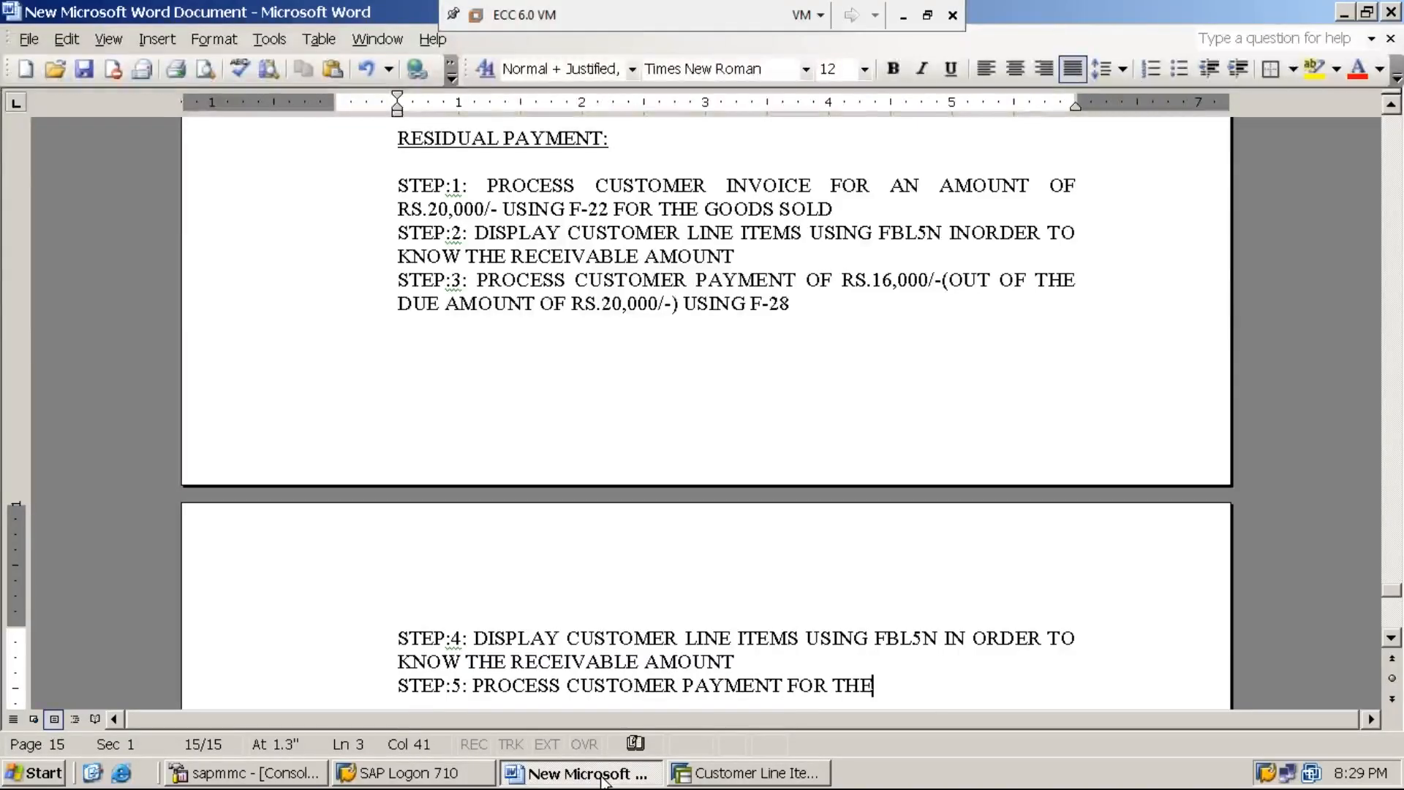
{"action": "type", "text": "REMAINING "}
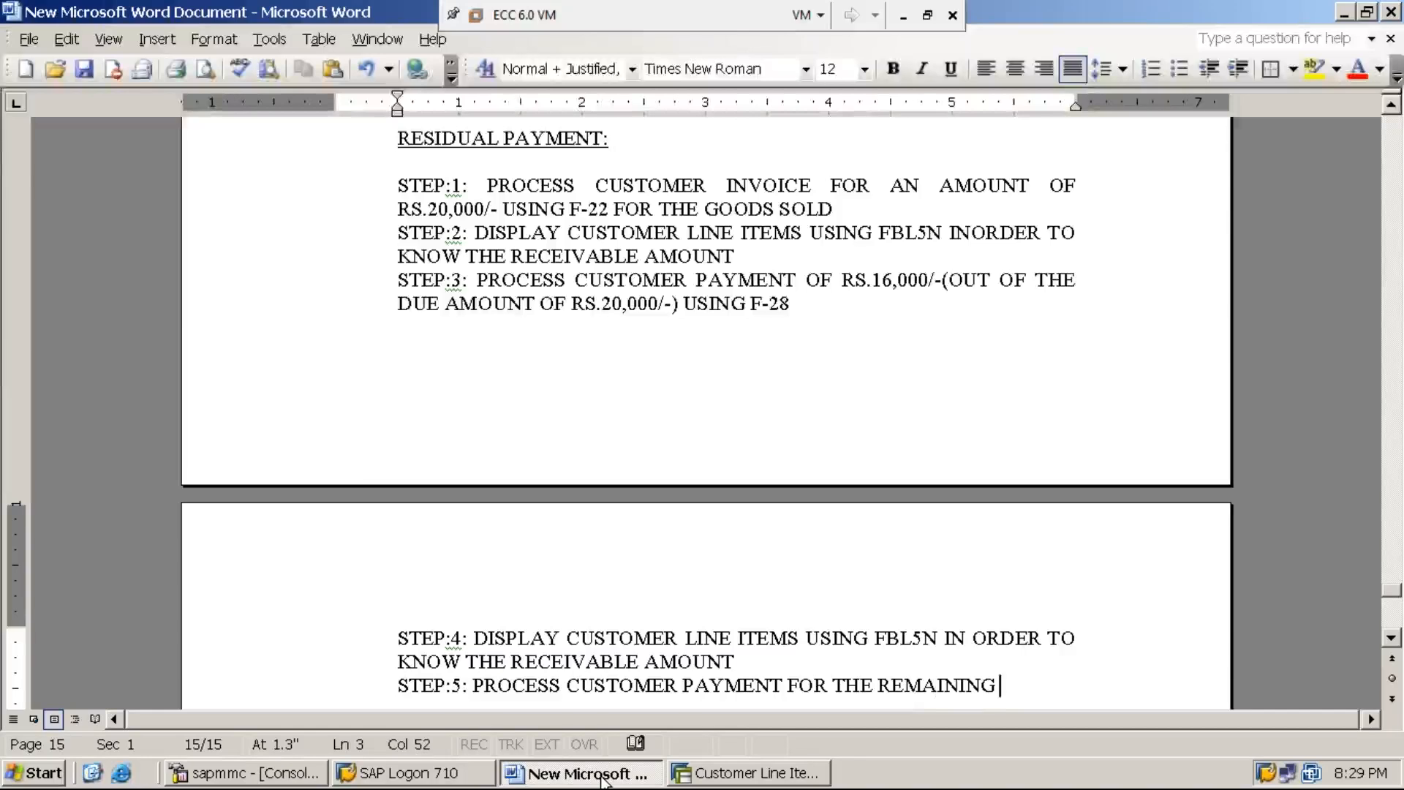
{"action": "type", "text": "DUE A"}
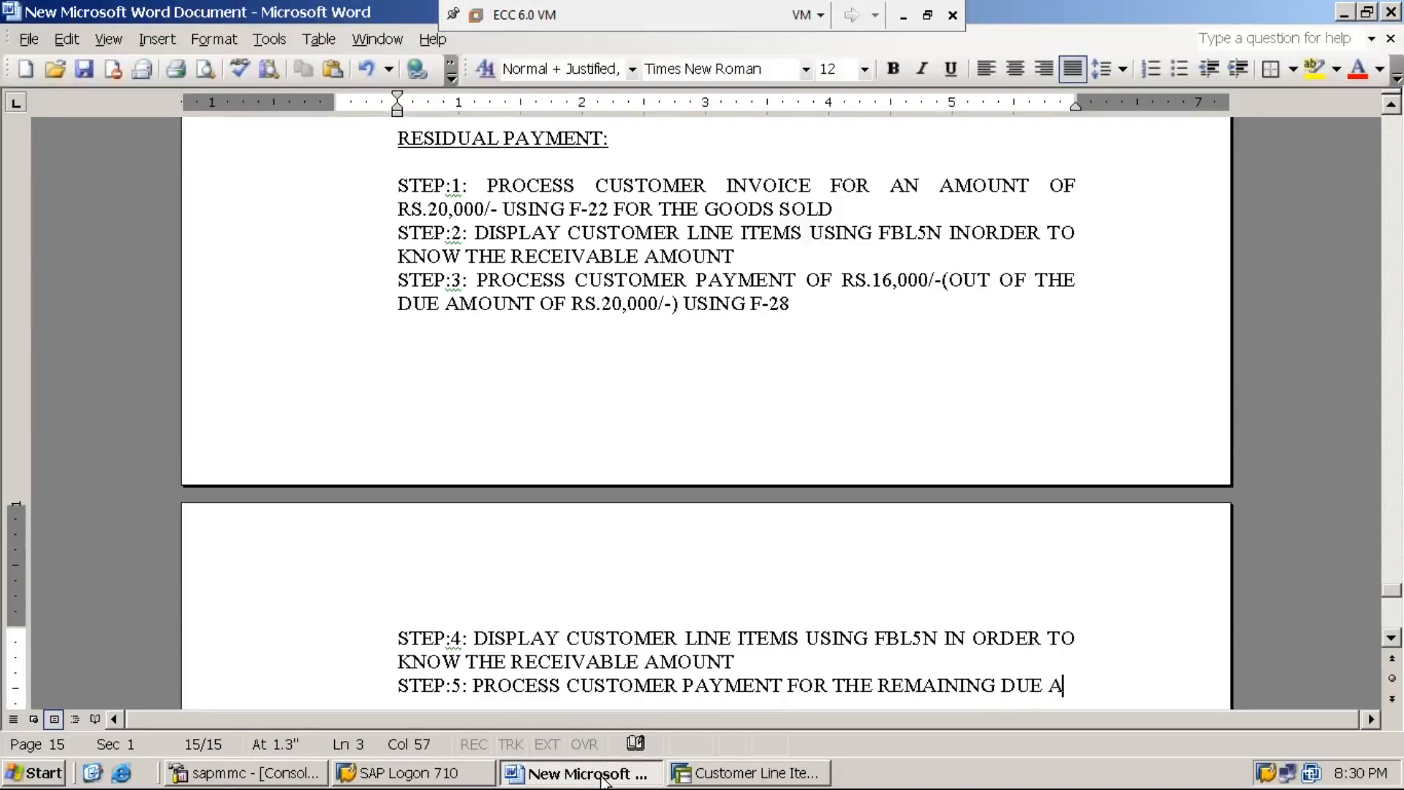
Step: Continue the STEP:5 line with the words "PAYMENT FOR THE REMAINING DUE AMOUNT"
{"action": "type", "text": "MOUNT "}
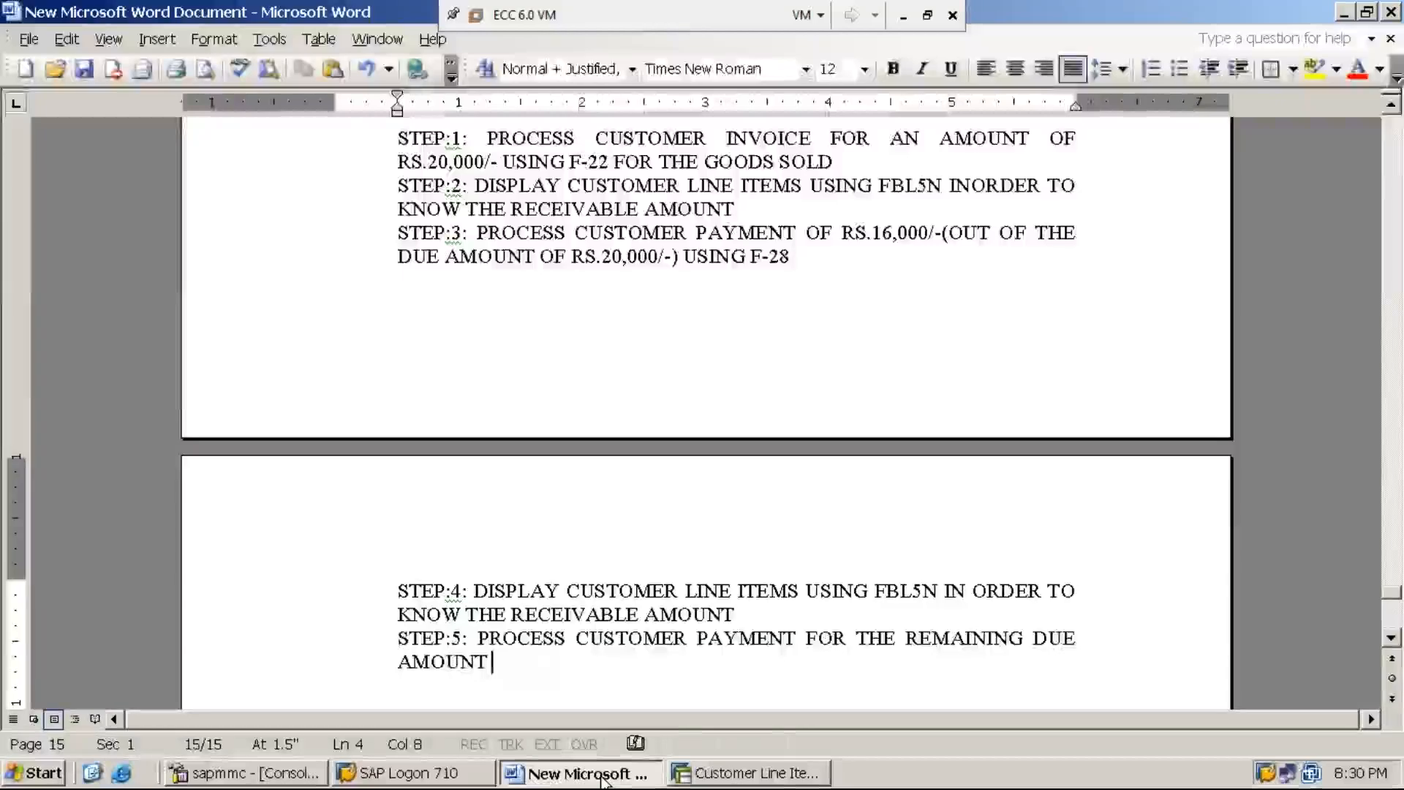
{"action": "type", "text": "i"}
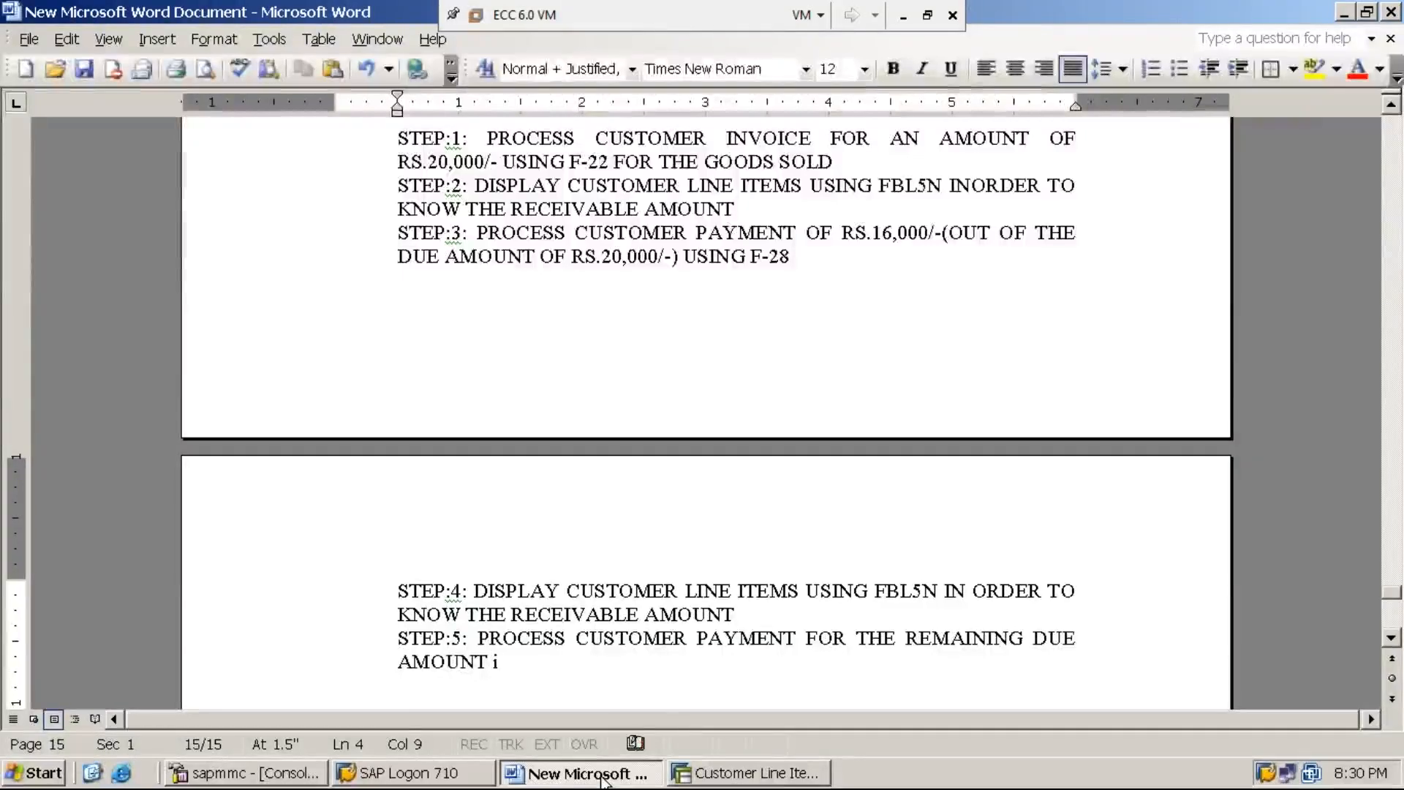
{"action": "type", "text": ".e., "}
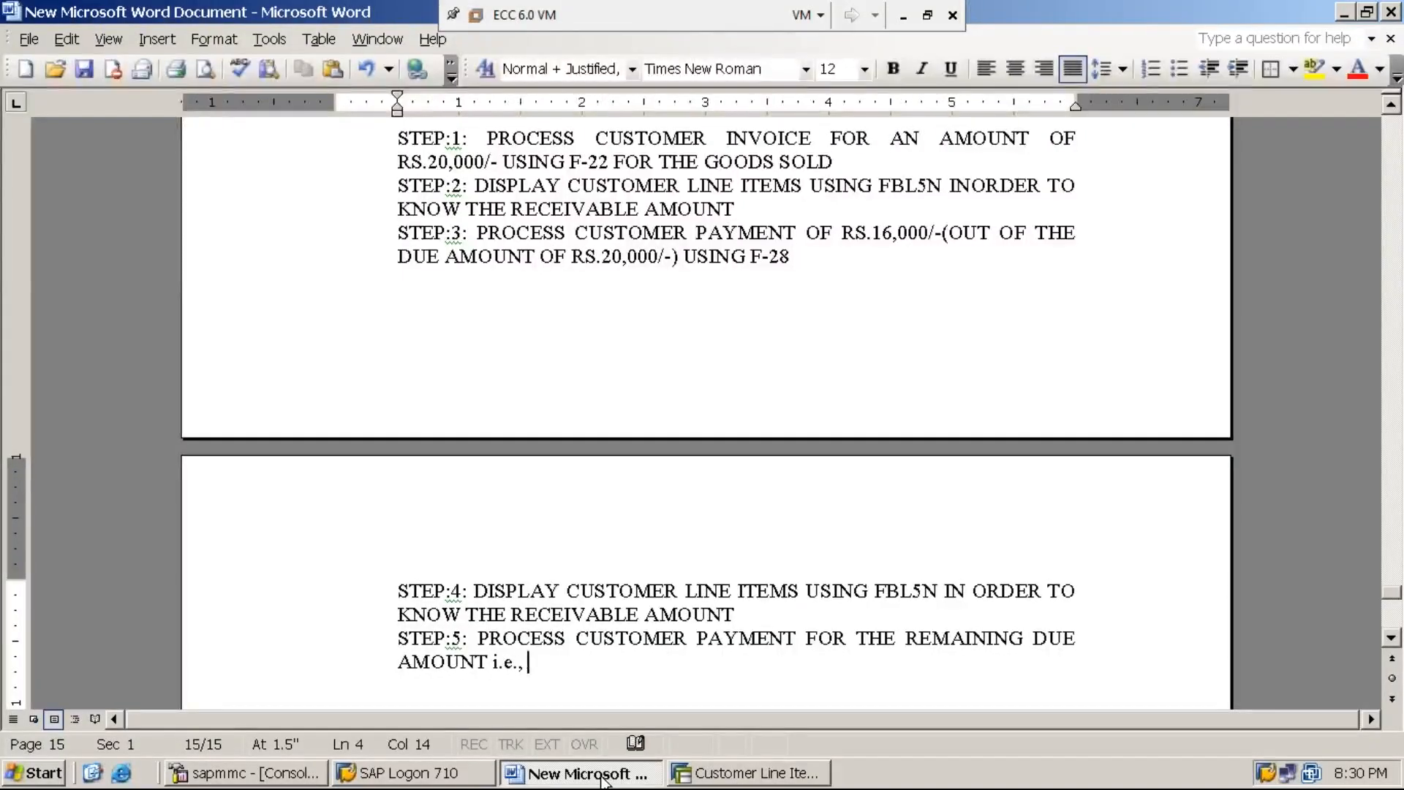
{"action": "type", "text": "RESID"}
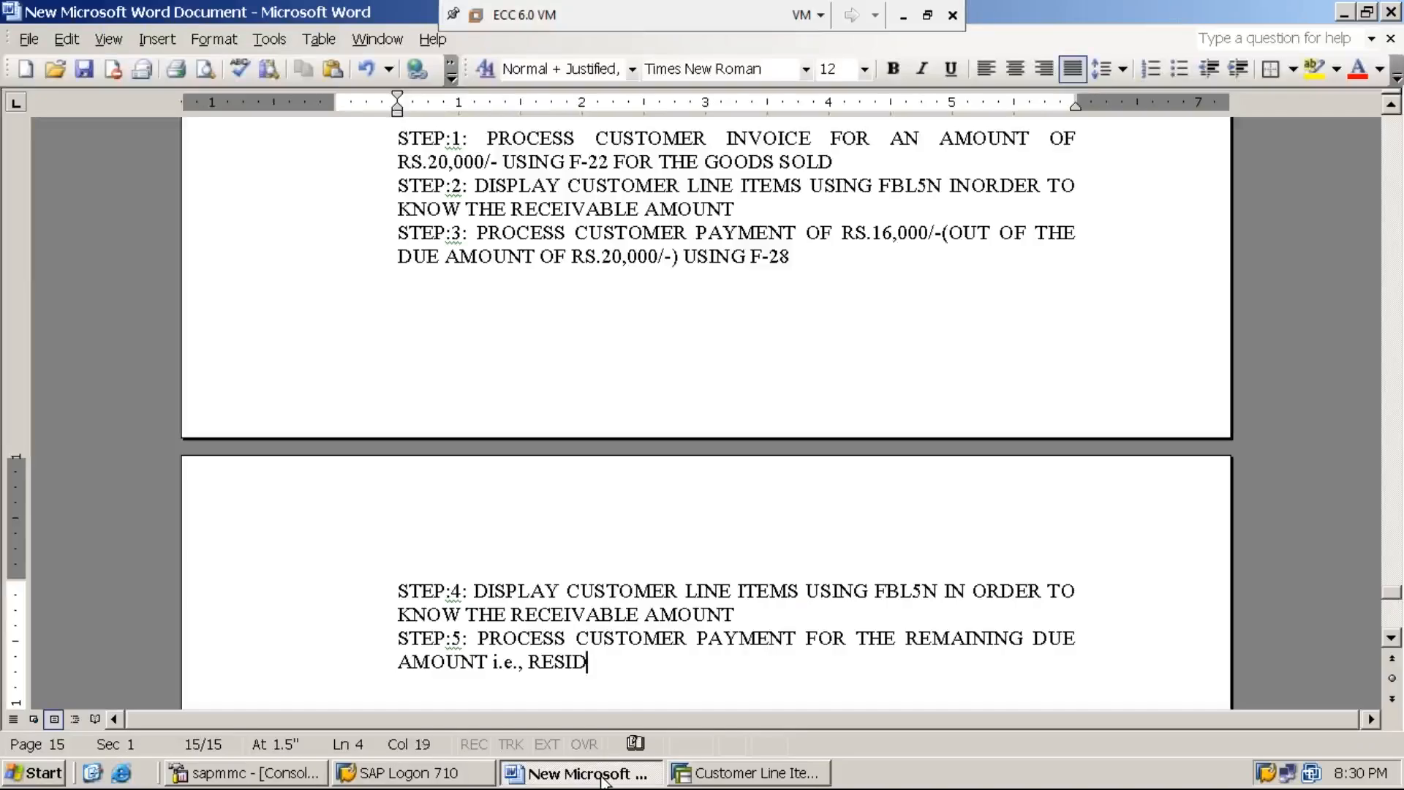
Step: Specify the due amount in STEP:5 by adding "i.e., RESIDUAL AMOUNT"
{"action": "type", "text": "UAL AMOUN"}
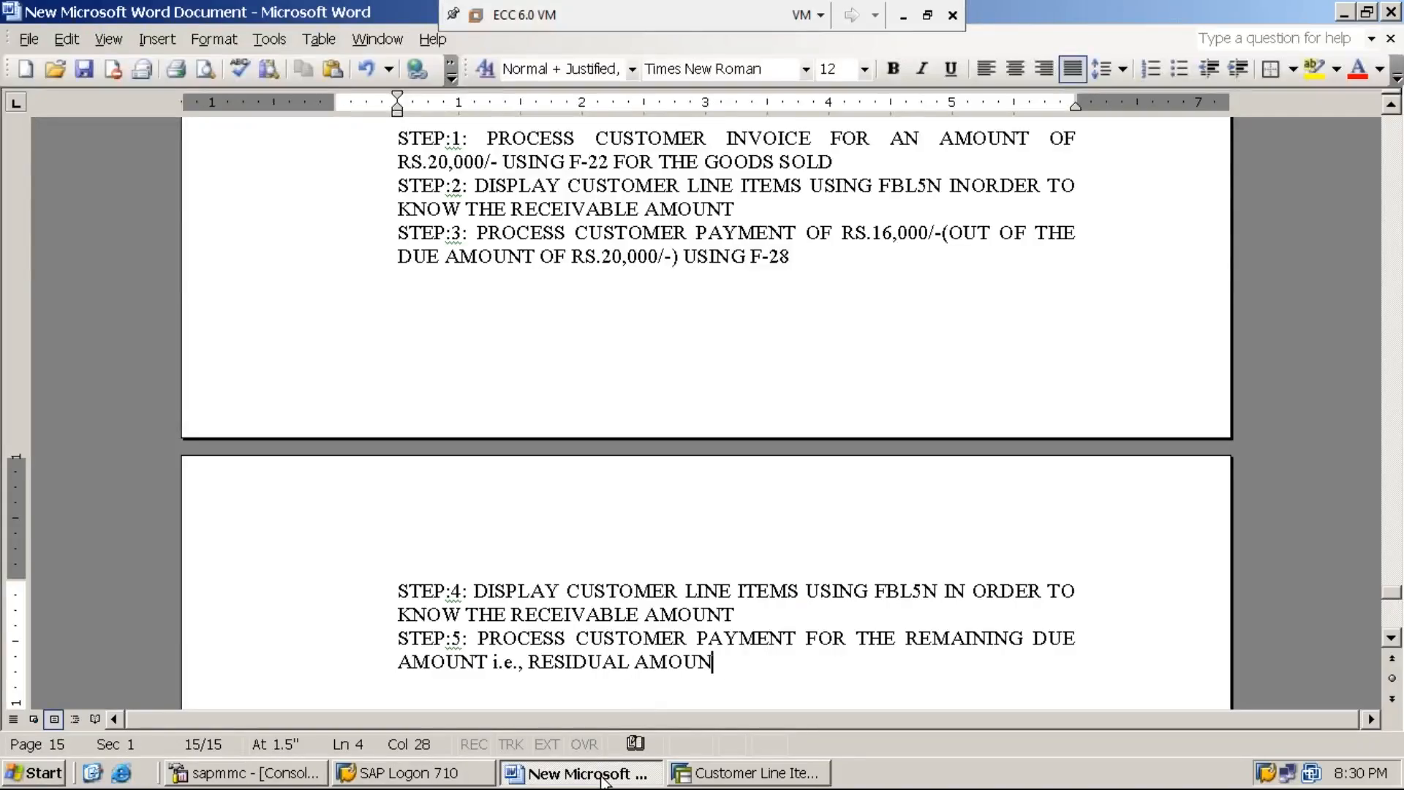
{"action": "type", "text": "T (RS.20,000/- MINUS RS.16"}
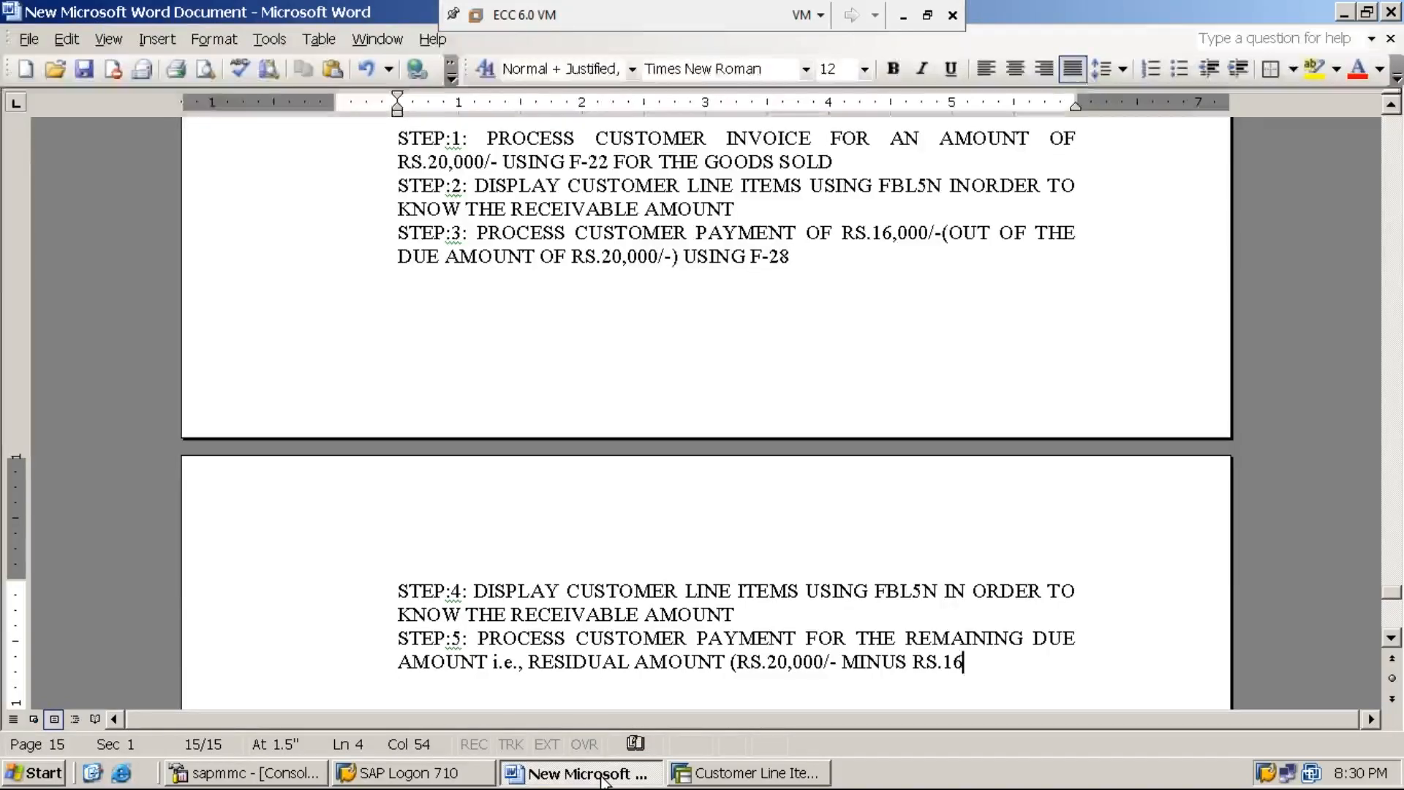
Step: Add the calculation "(RS.20,000/- MINUS RS.16,000/-)" in parentheses after RESIDUAL AMOUNT in the STEP:5 line
{"action": "type", "text": ",000/"}
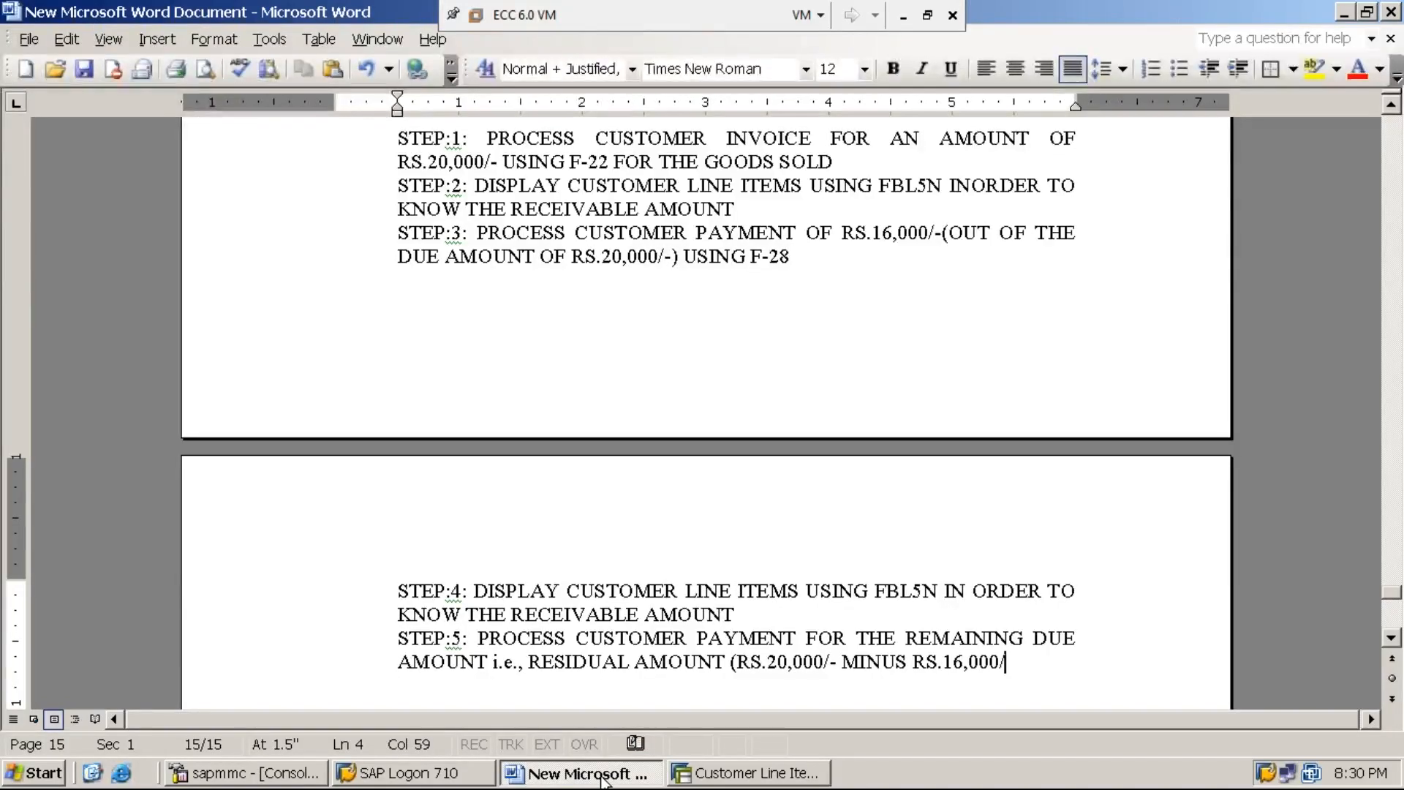
{"action": "type", "text": "-)"}
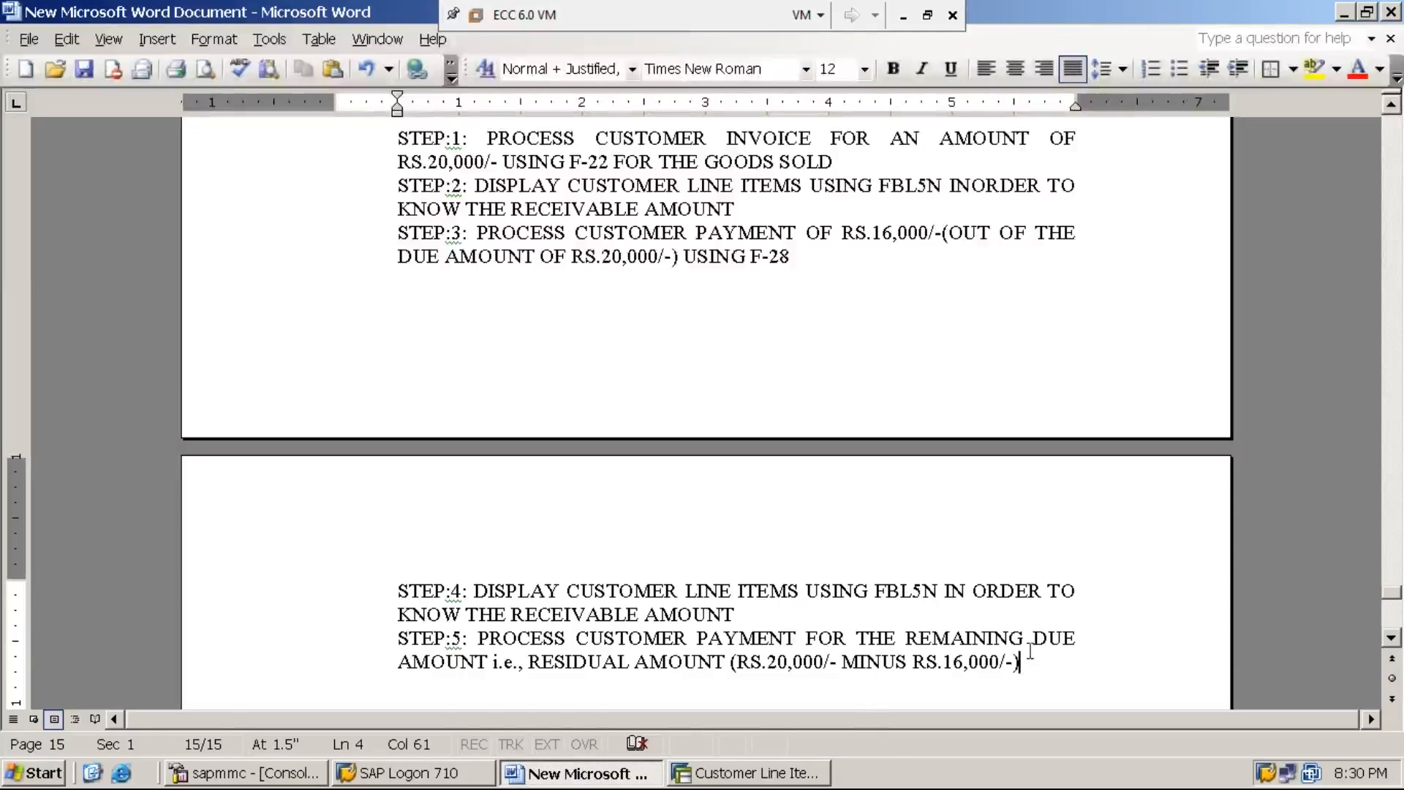
{"action": "key", "text": "Left"}
{"action": "key", "text": "Left"}
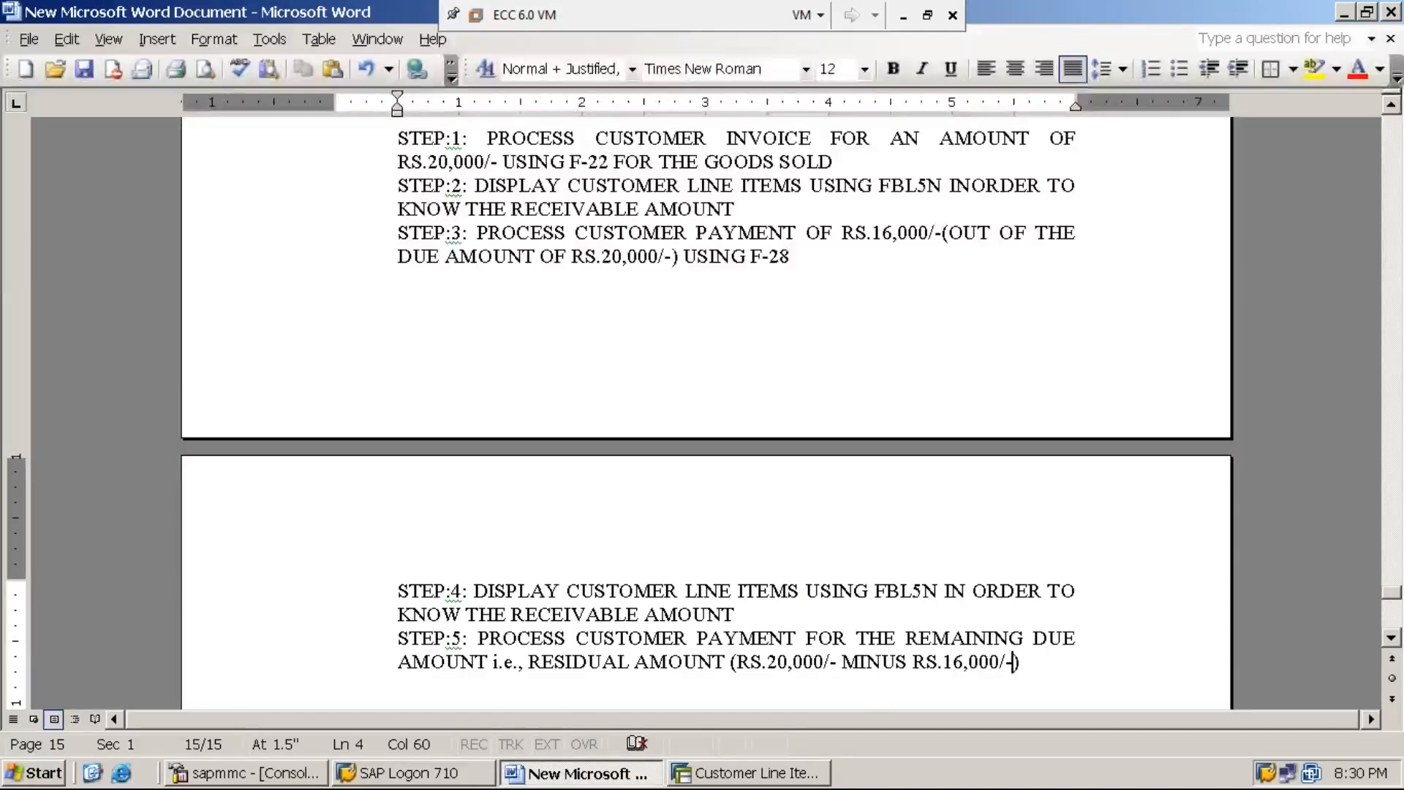
Step: Make the calculation "RS.20,000/- MINUS RS.16,000/-" inside the parentheses of the STEP:5 line bold
{"action": "key", "text": "shift+Left"}
{"action": "key", "text": "shift+Left"}
{"action": "key", "text": "shift+Left"}
{"action": "key", "text": "shift+Left"}
{"action": "key", "text": "shift+Left"}
{"action": "key", "text": "shift+Left"}
{"action": "key", "text": "shift+Left"}
{"action": "key", "text": "shift+Left"}
{"action": "key", "text": "shift+Left"}
{"action": "key", "text": "shift+Left"}
{"action": "key", "text": "shift+Left"}
{"action": "key", "text": "shift+Left"}
{"action": "key", "text": "shift+Left"}
{"action": "key", "text": "shift+Left"}
{"action": "key", "text": "shift+Left"}
{"action": "key", "text": "shift+Left"}
{"action": "key", "text": "shift+Left"}
{"action": "key", "text": "shift+Left"}
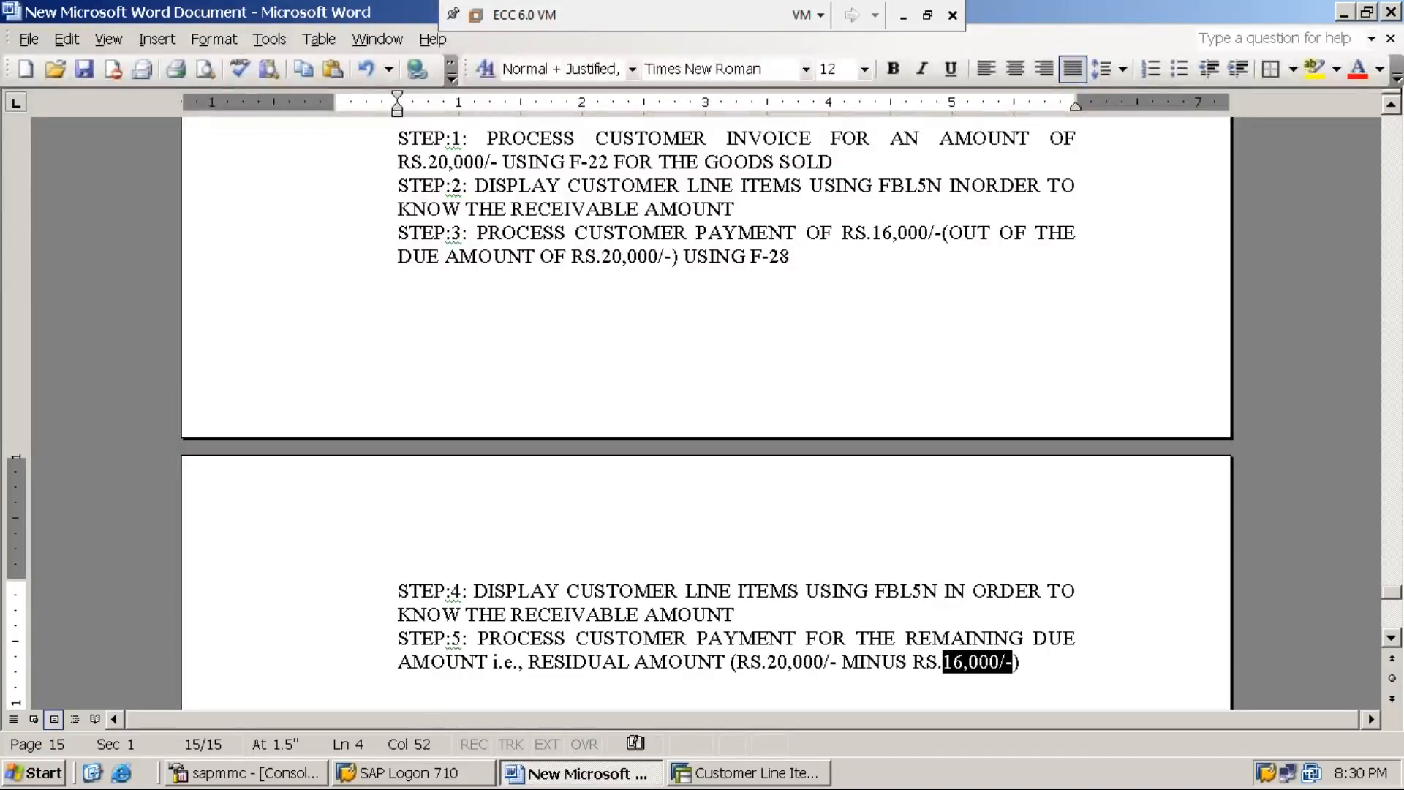
{"action": "key", "text": "shift+Left"}
{"action": "key", "text": "shift+Left"}
{"action": "key", "text": "shift+Left"}
{"action": "key", "text": "shift+Left"}
{"action": "key", "text": "shift+Left"}
{"action": "key", "text": "shift+Left"}
{"action": "key", "text": "shift+Left"}
{"action": "key", "text": "shift+Left"}
{"action": "key", "text": "shift+Left"}
{"action": "key", "text": "shift+Left"}
{"action": "key", "text": "shift+Left"}
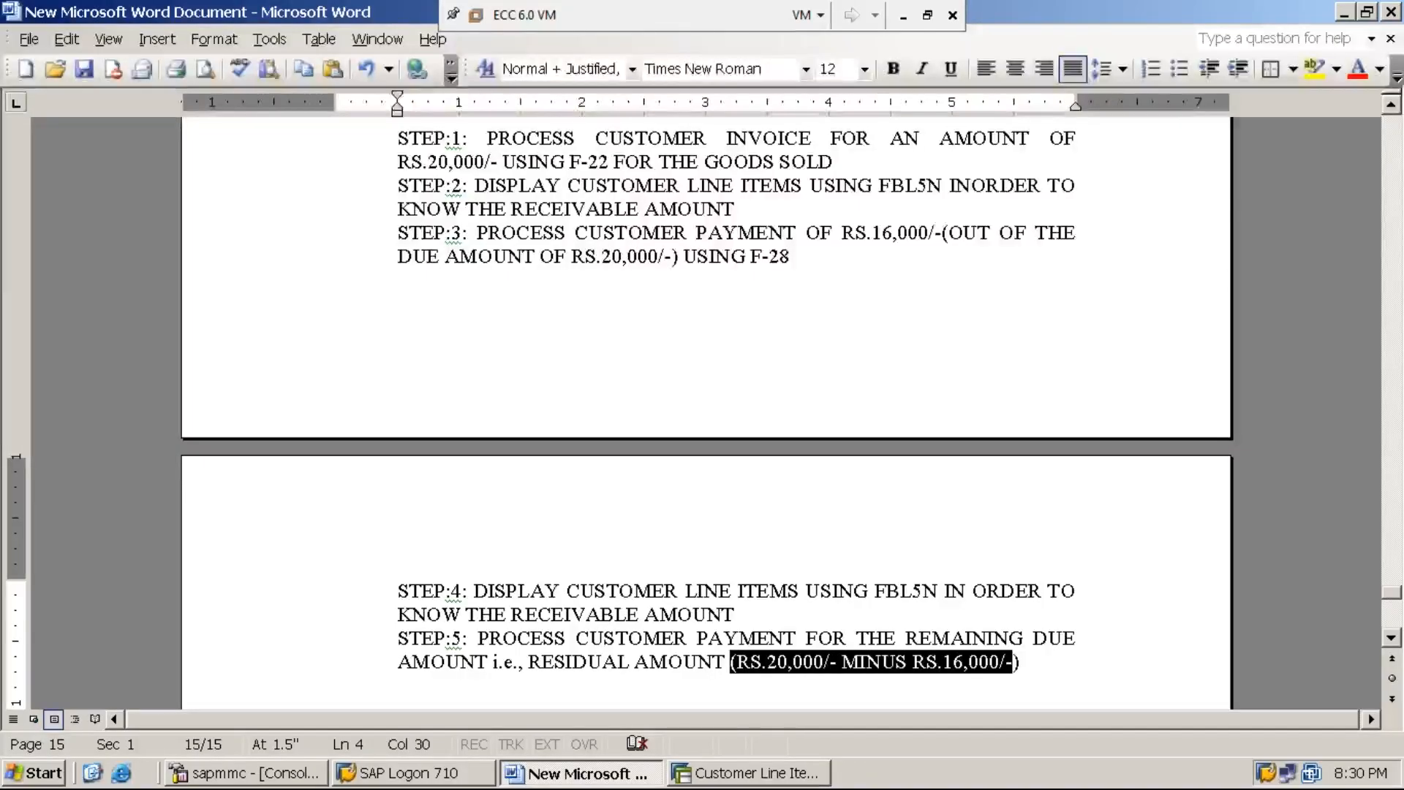
{"action": "key", "text": "shift+Right"}
{"action": "key", "text": "ctrl+b"}
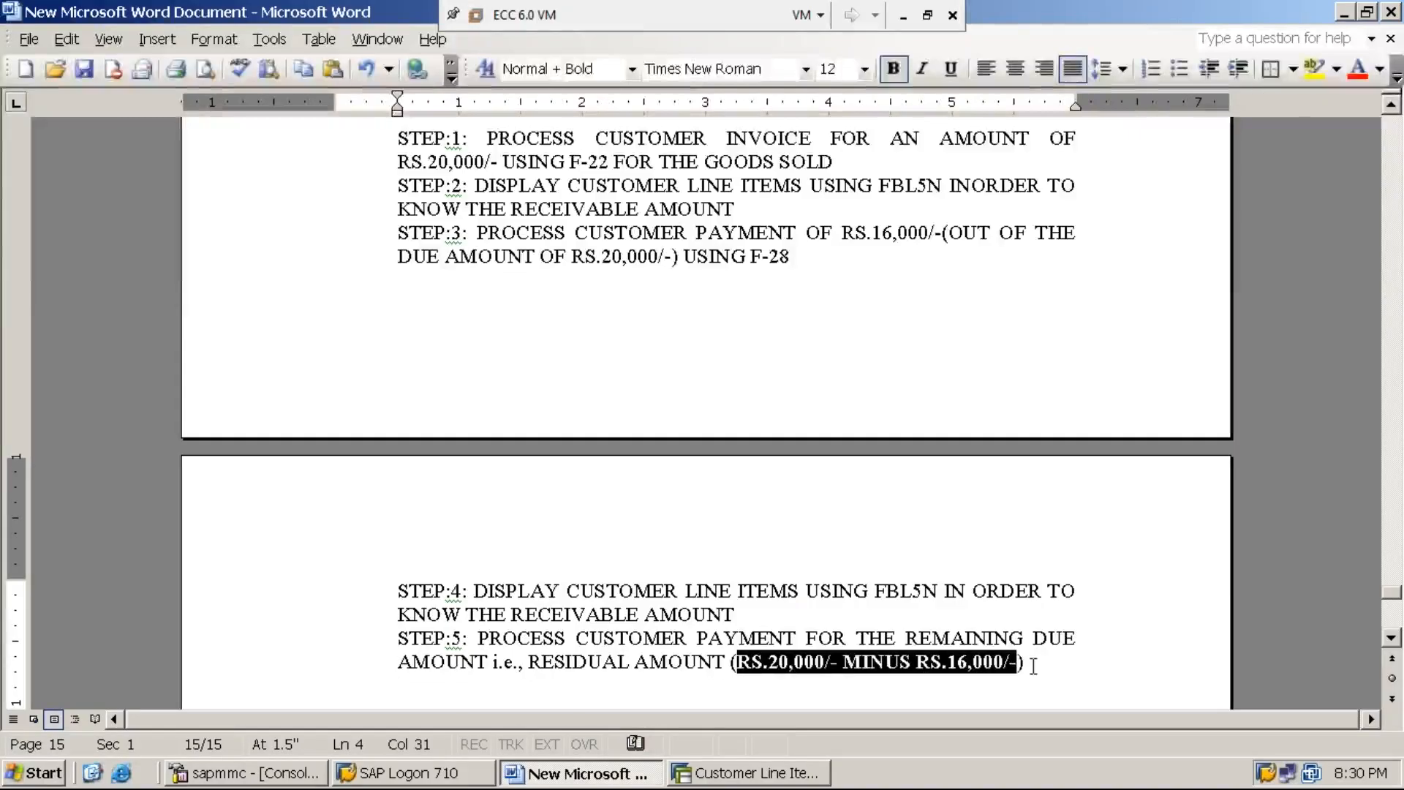
Step: Finish the STEP:5 line by adding "USING F-28" after the closing parenthesis
{"action": "key", "text": "End"}
{"action": "type", "text": "US"}
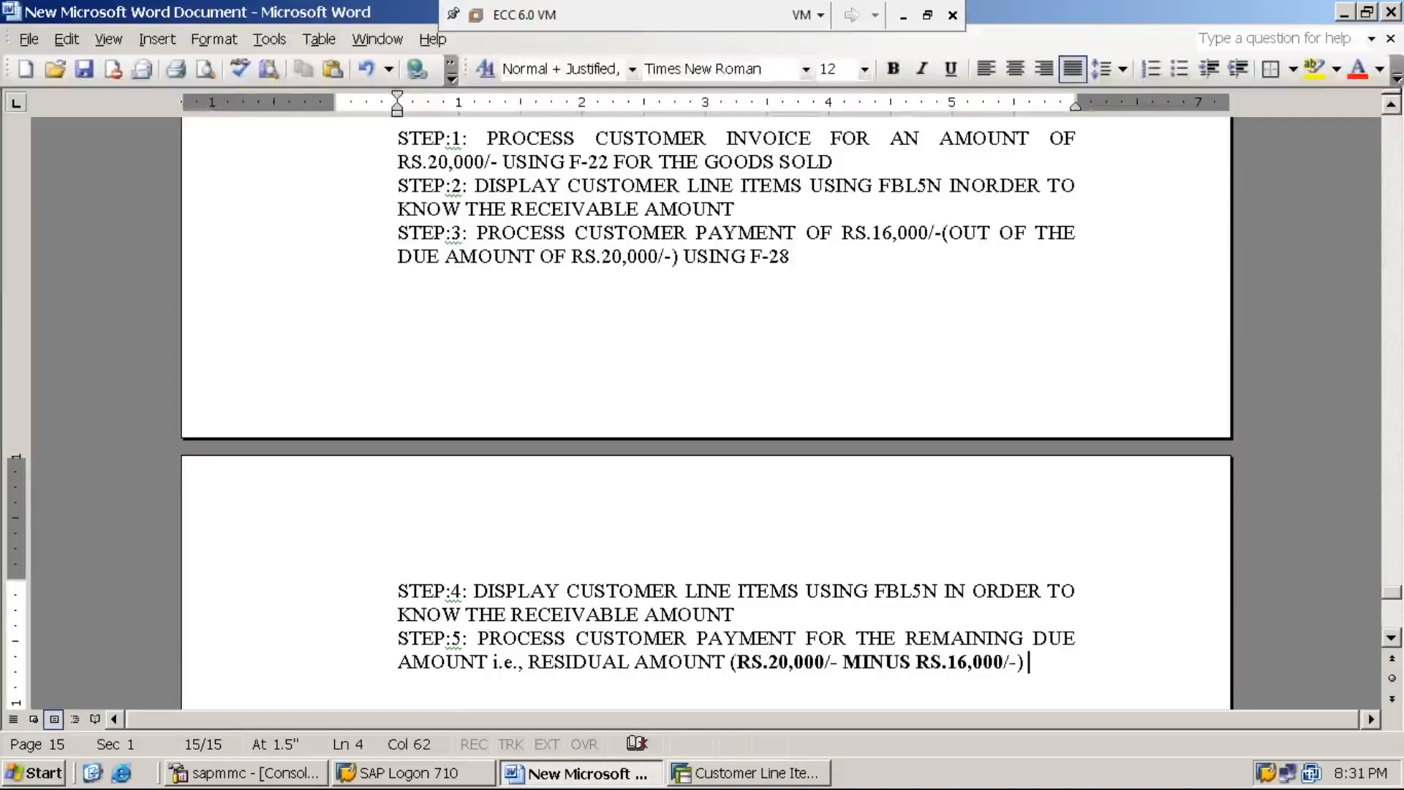
{"action": "type", "text": "ING"}
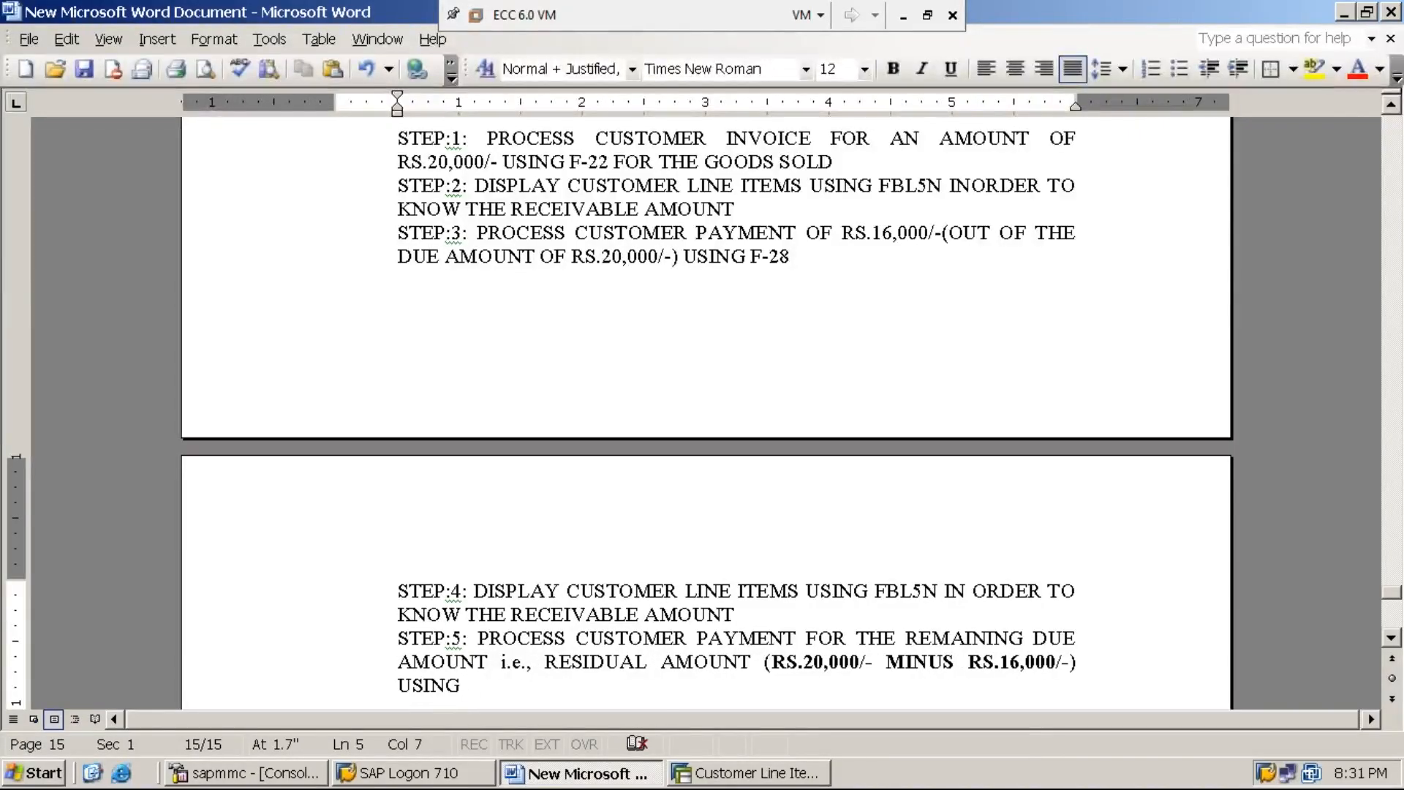
{"action": "type", "text": " F-28"}
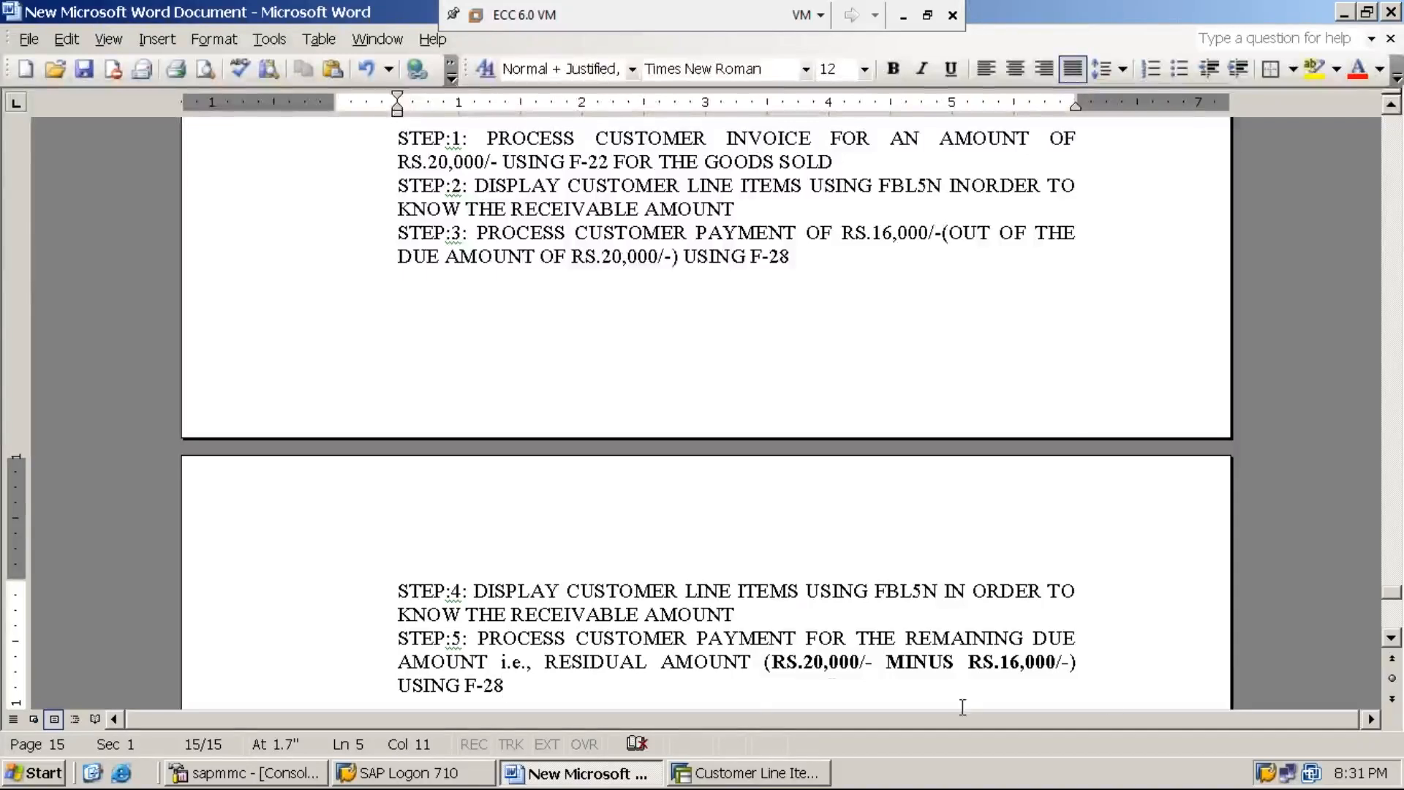
Step: Switch to SAP, leave the customer line item display and open transaction F-28 for posting incoming payments
{"action": "left_click", "coordinate": [739, 775]}
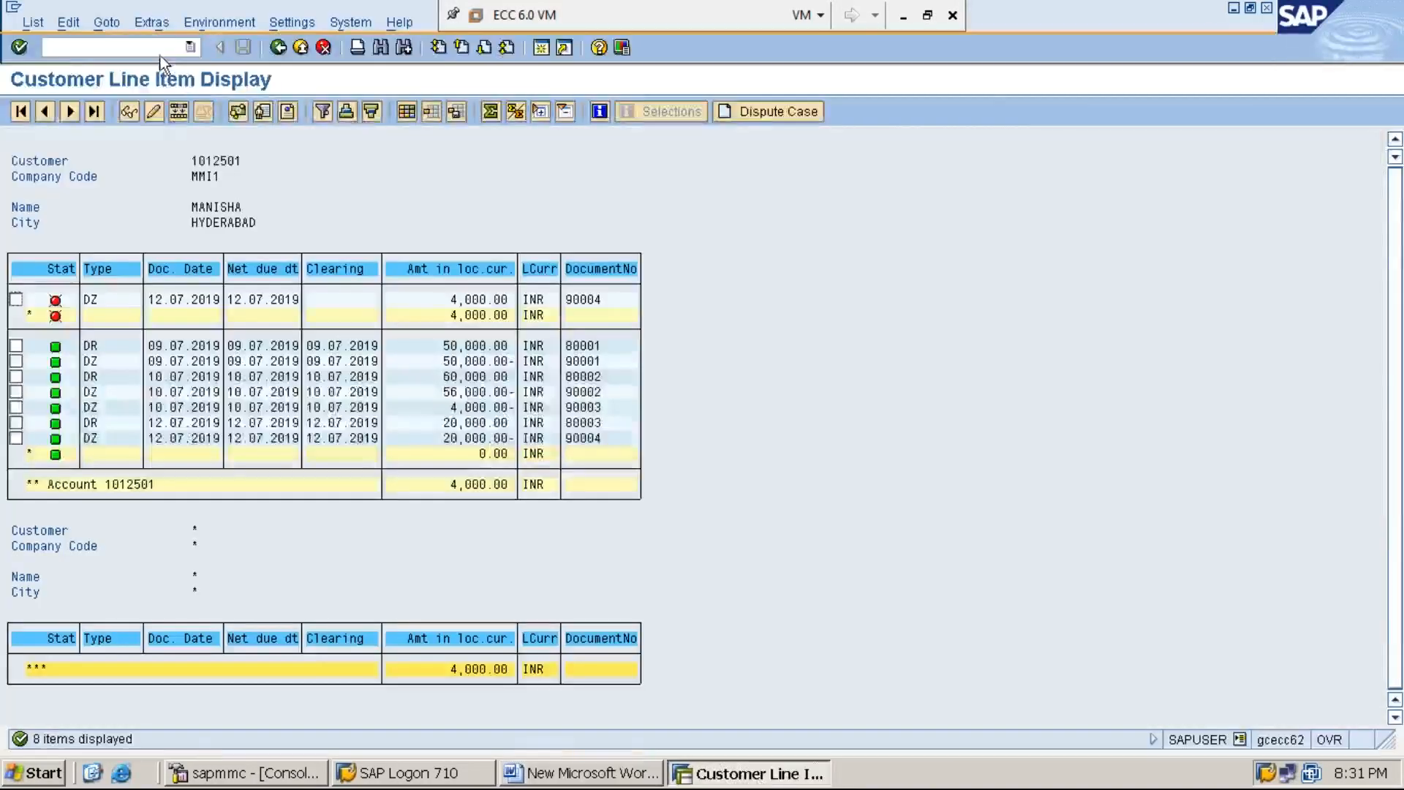
{"action": "left_click", "coordinate": [59, 49]}
{"action": "type", "text": "/n"}
{"action": "key", "text": "Return"}
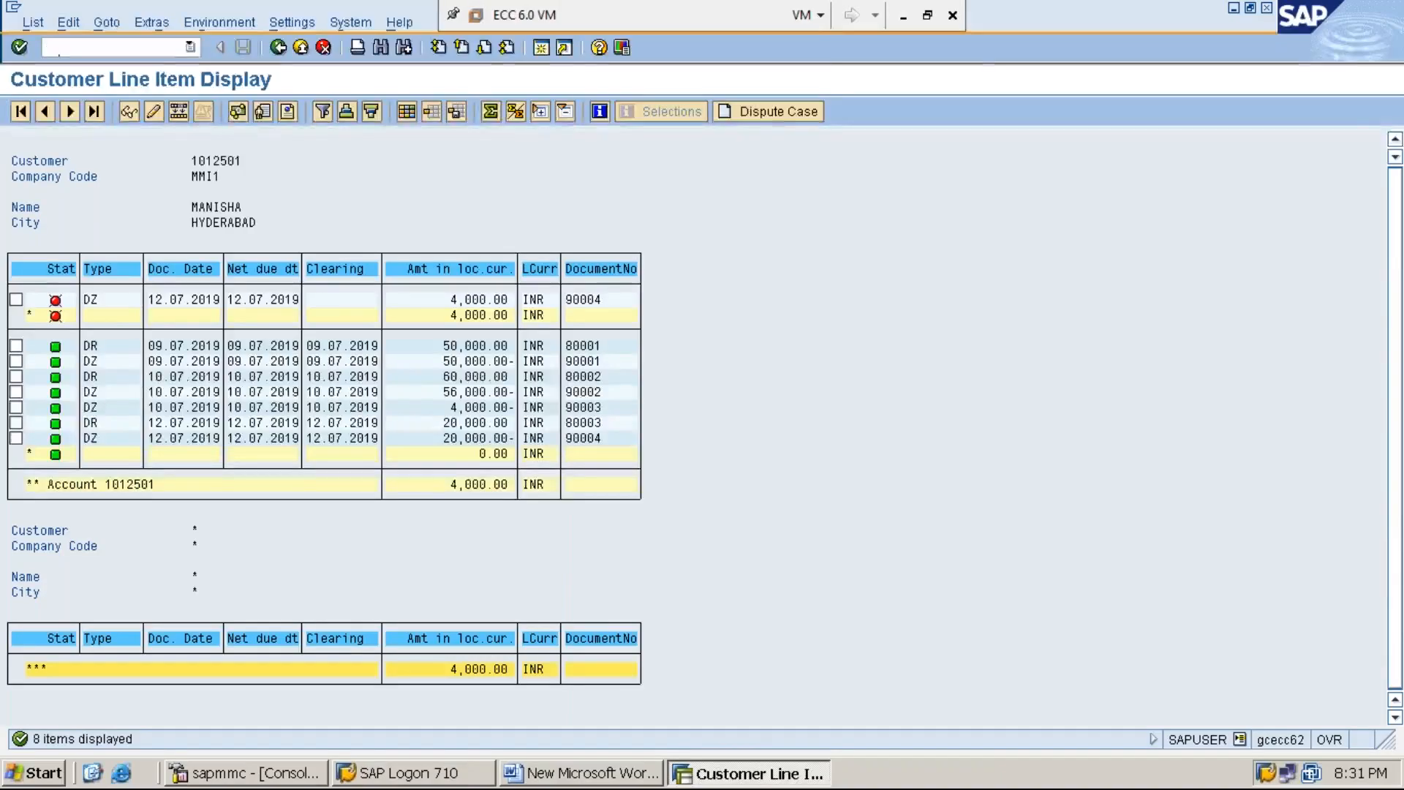
{"action": "type", "text": "F-28"}
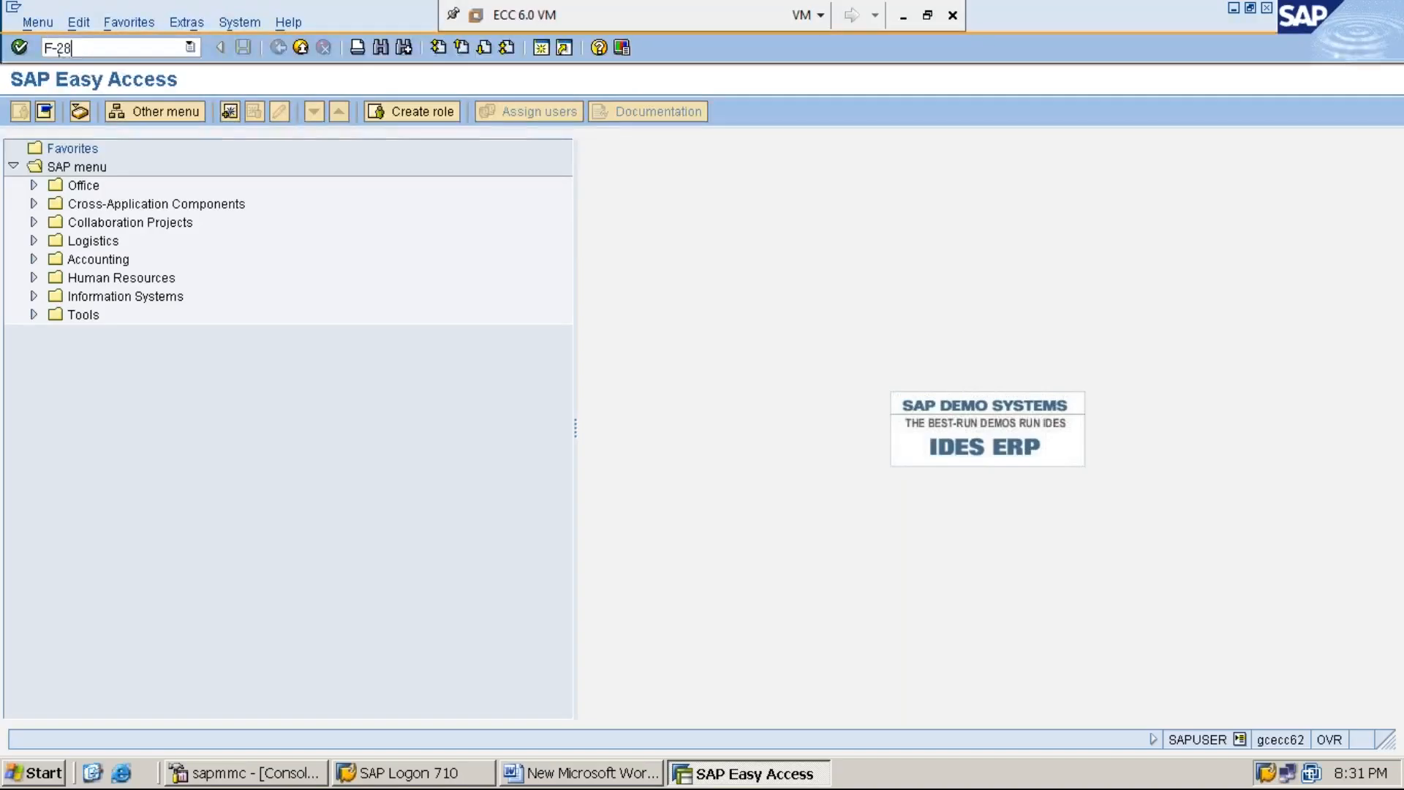
{"action": "key", "text": "Return"}
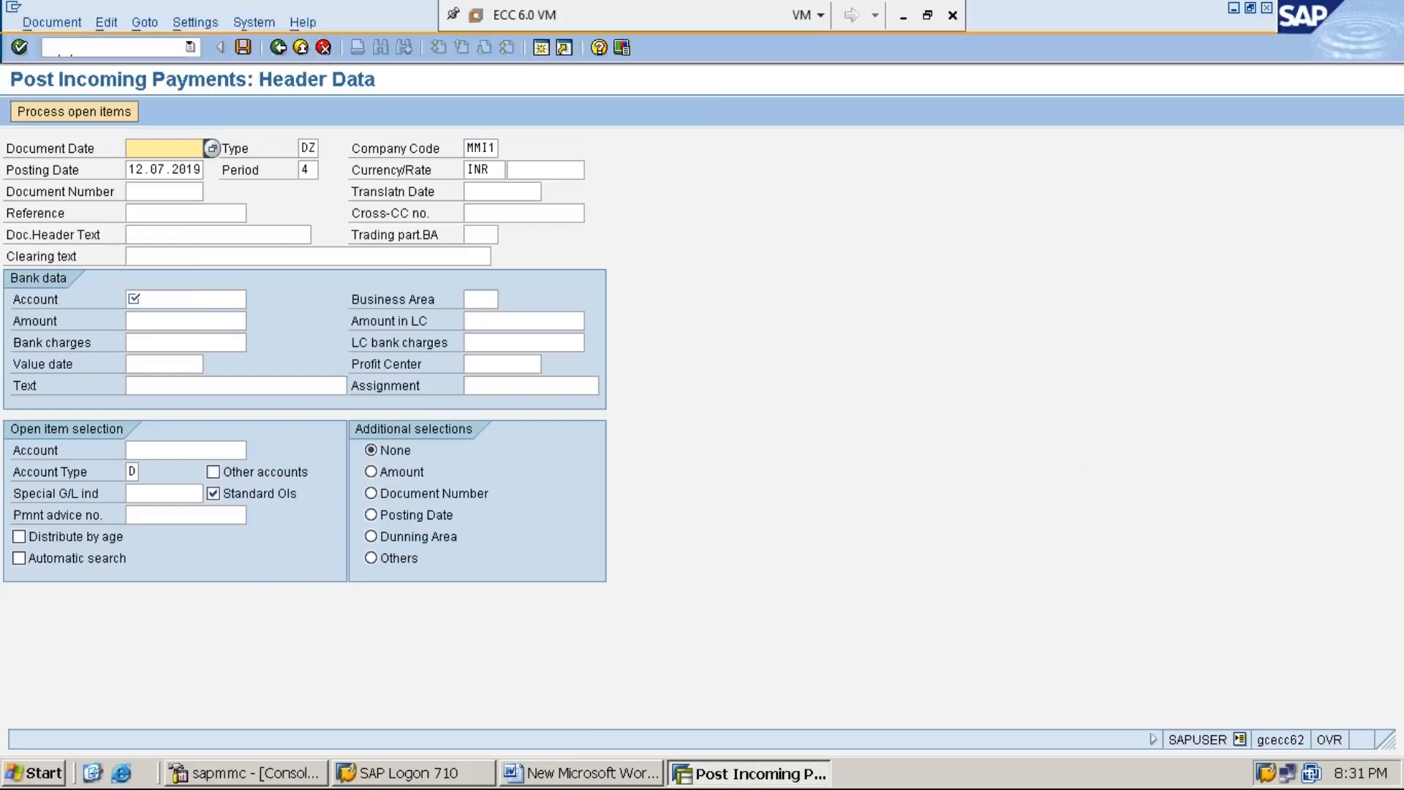
Step: Set the document date of the incoming payment to 12.07.2019 and go through the type, company code, posting date and period
{"action": "key", "text": "F4"}
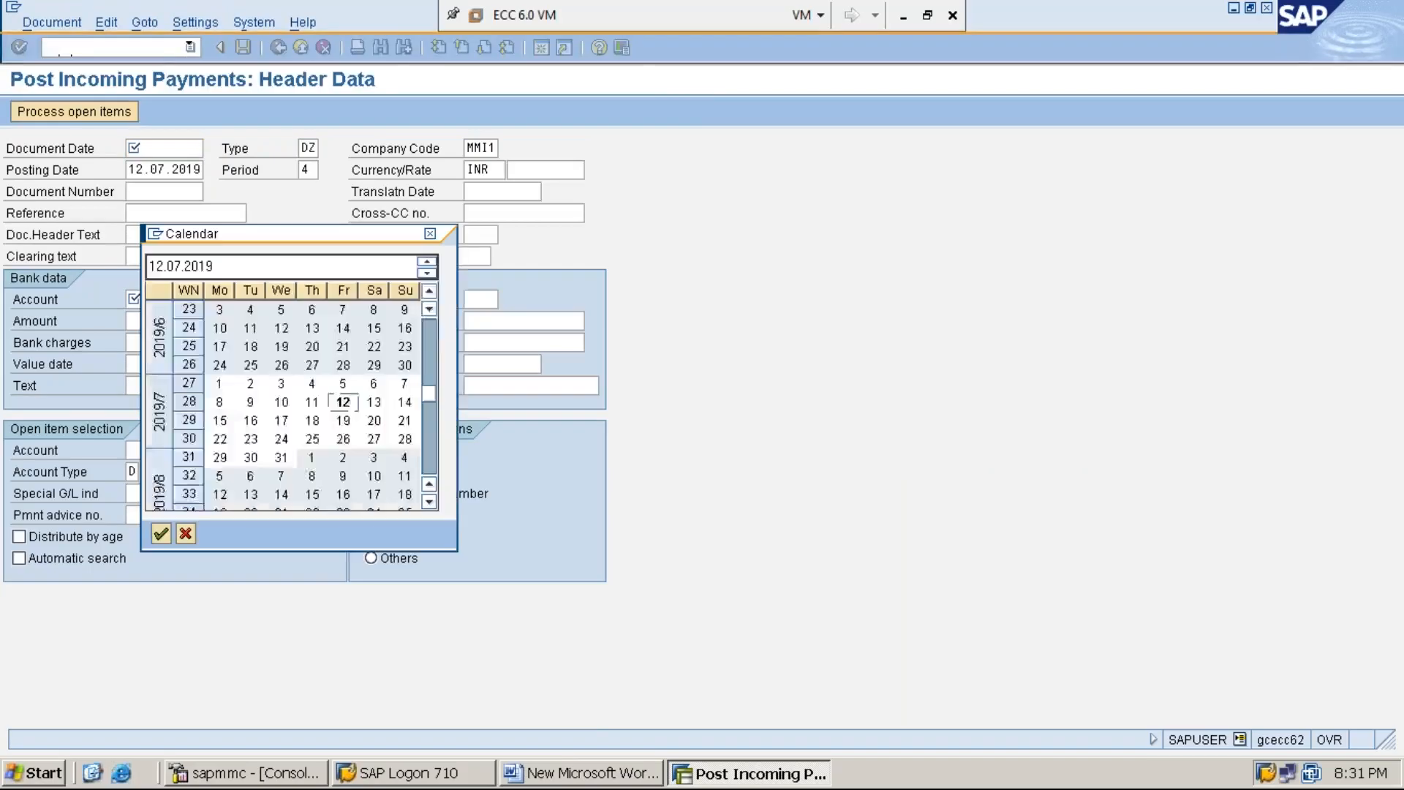
{"action": "key", "text": "Return"}
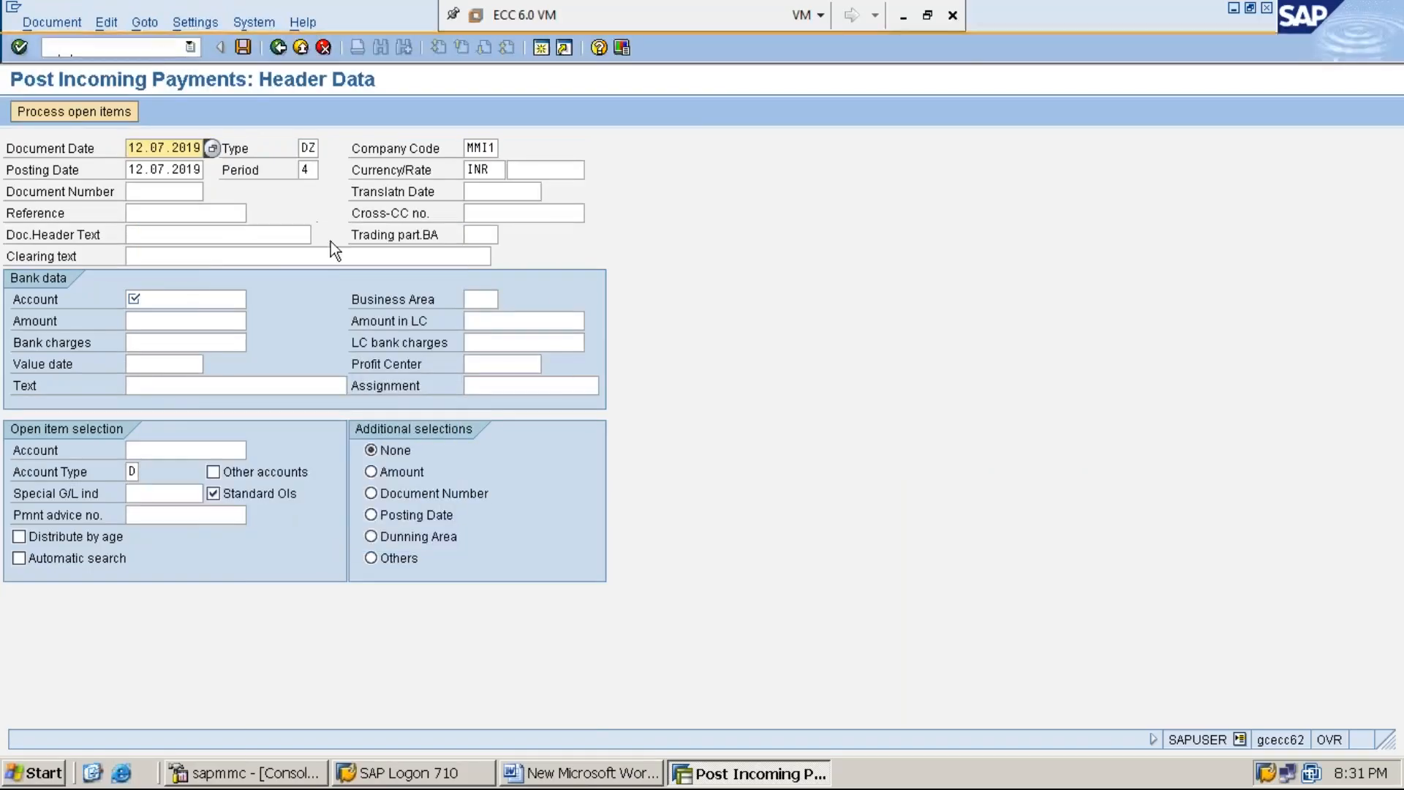
{"action": "key", "text": "Tab"}
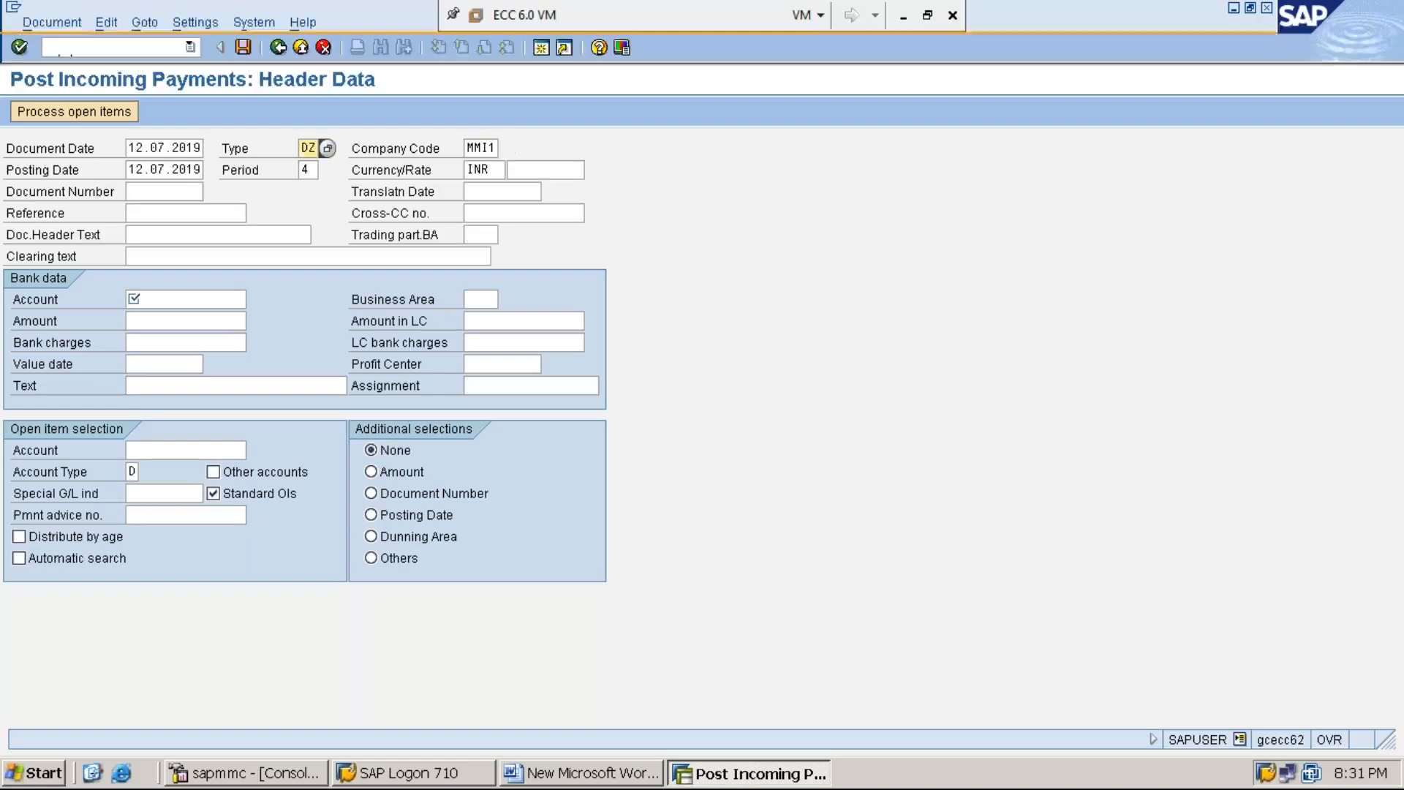
{"action": "key", "text": "Tab"}
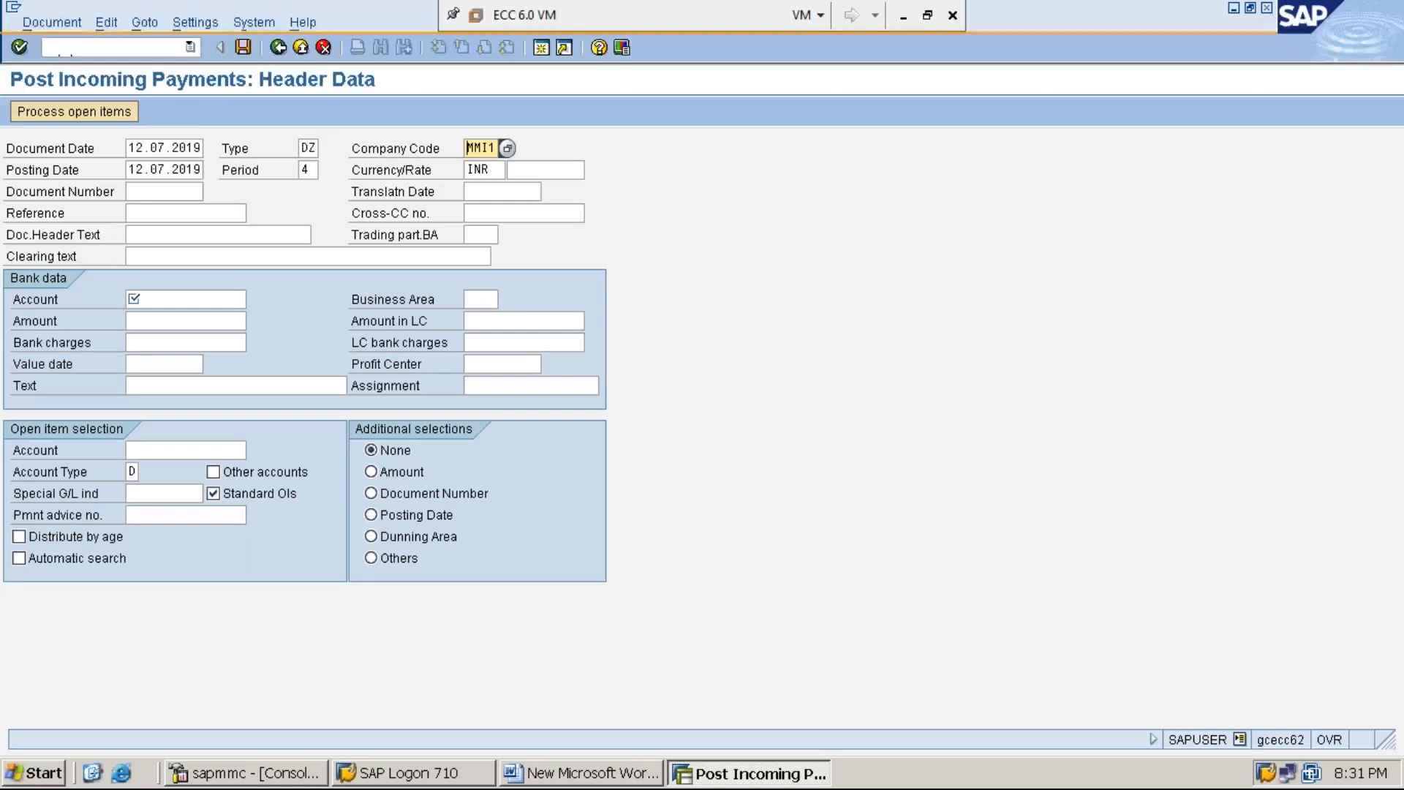
{"action": "key", "text": "Tab"}
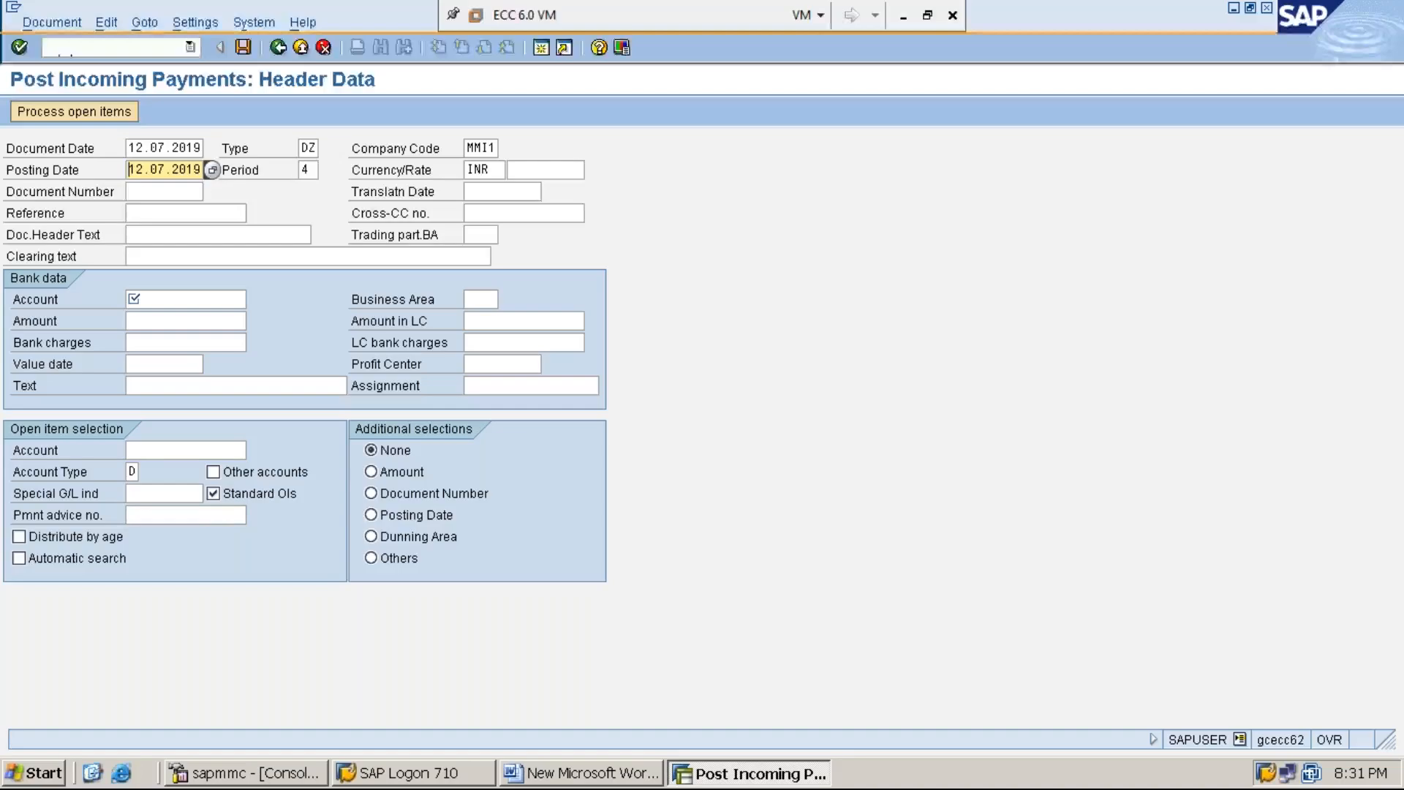
{"action": "key", "text": "Tab"}
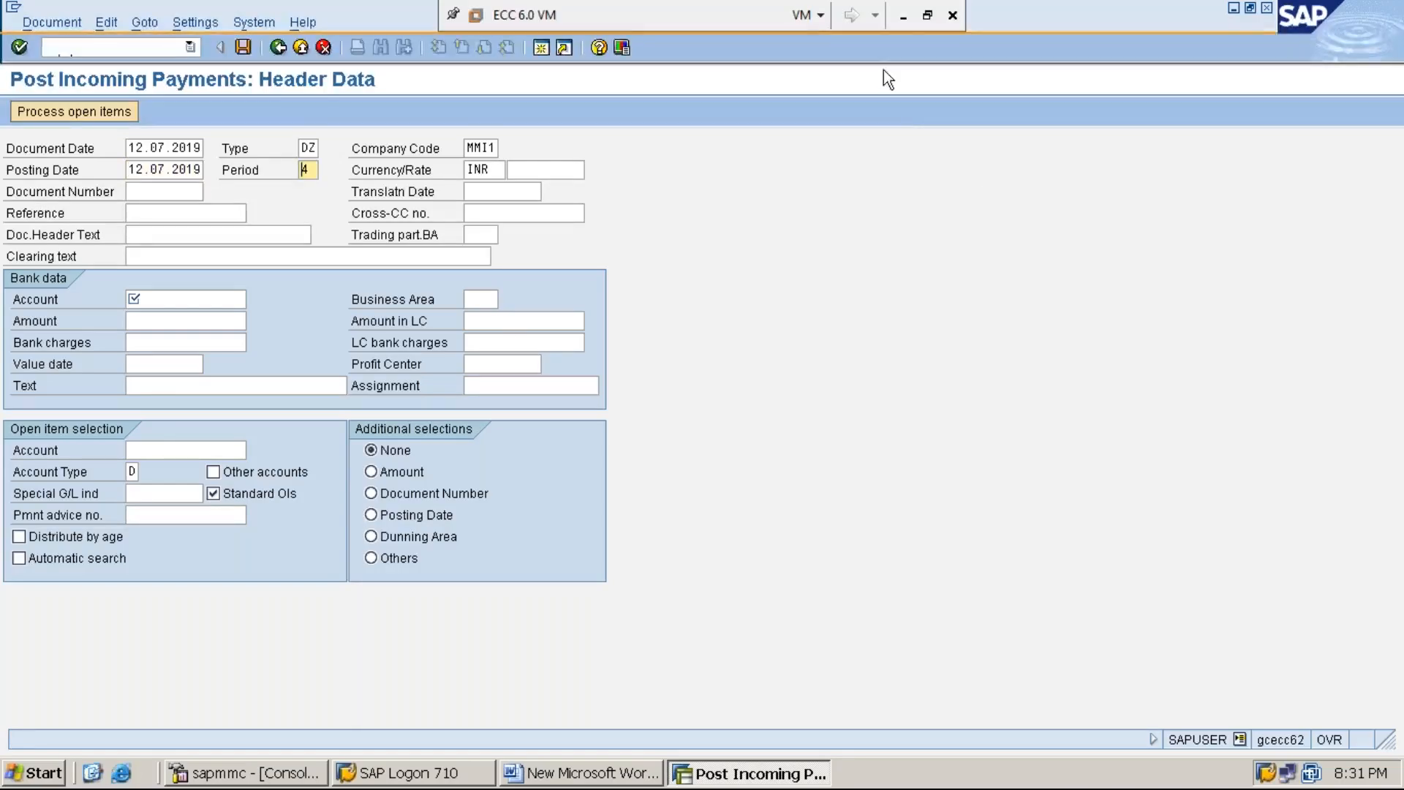
{"action": "left_click", "coordinate": [909, 22]}
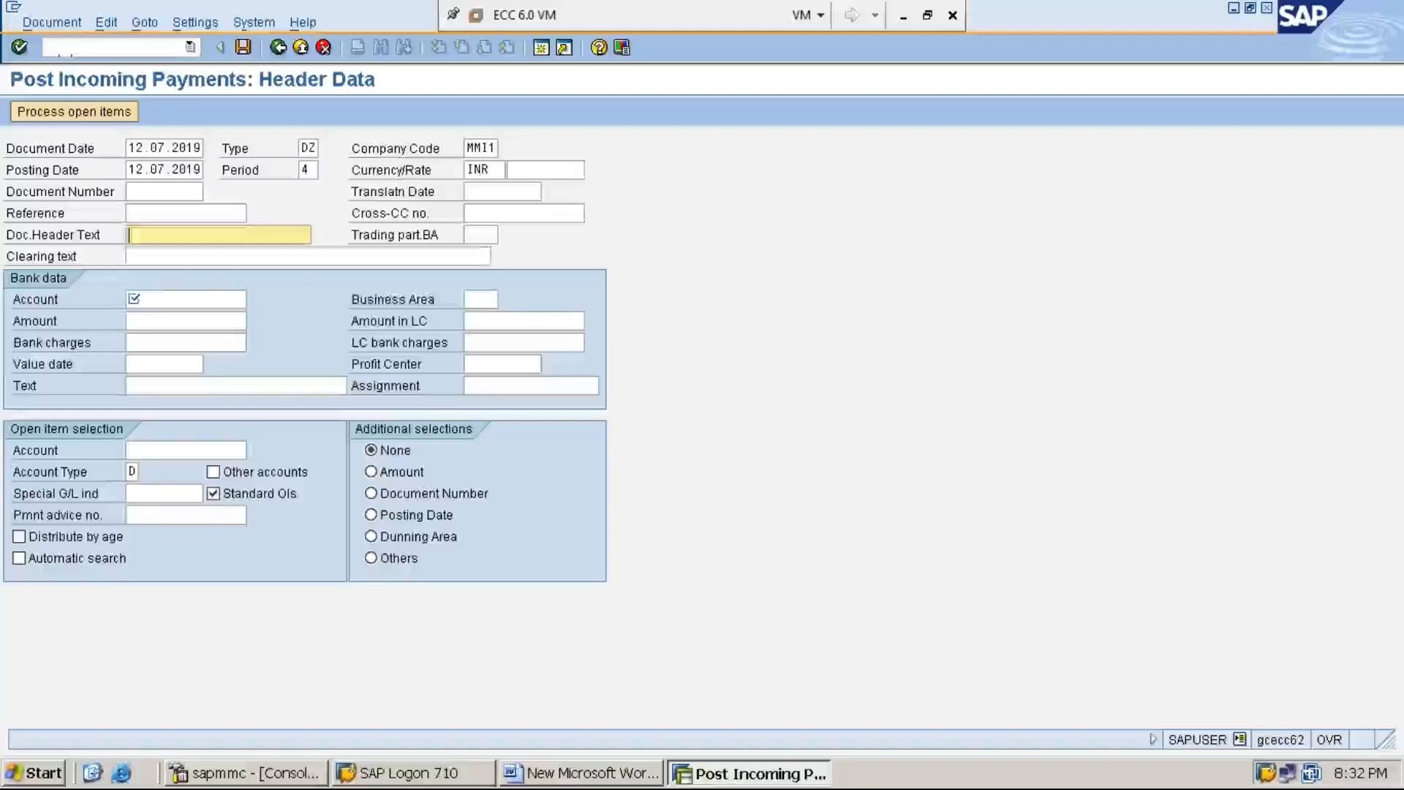
Step: Enter CUSTOMER PAYMENT as the clearing text in the payment header
{"action": "left_click", "coordinate": [307, 255]}
{"action": "type", "text": "C"}
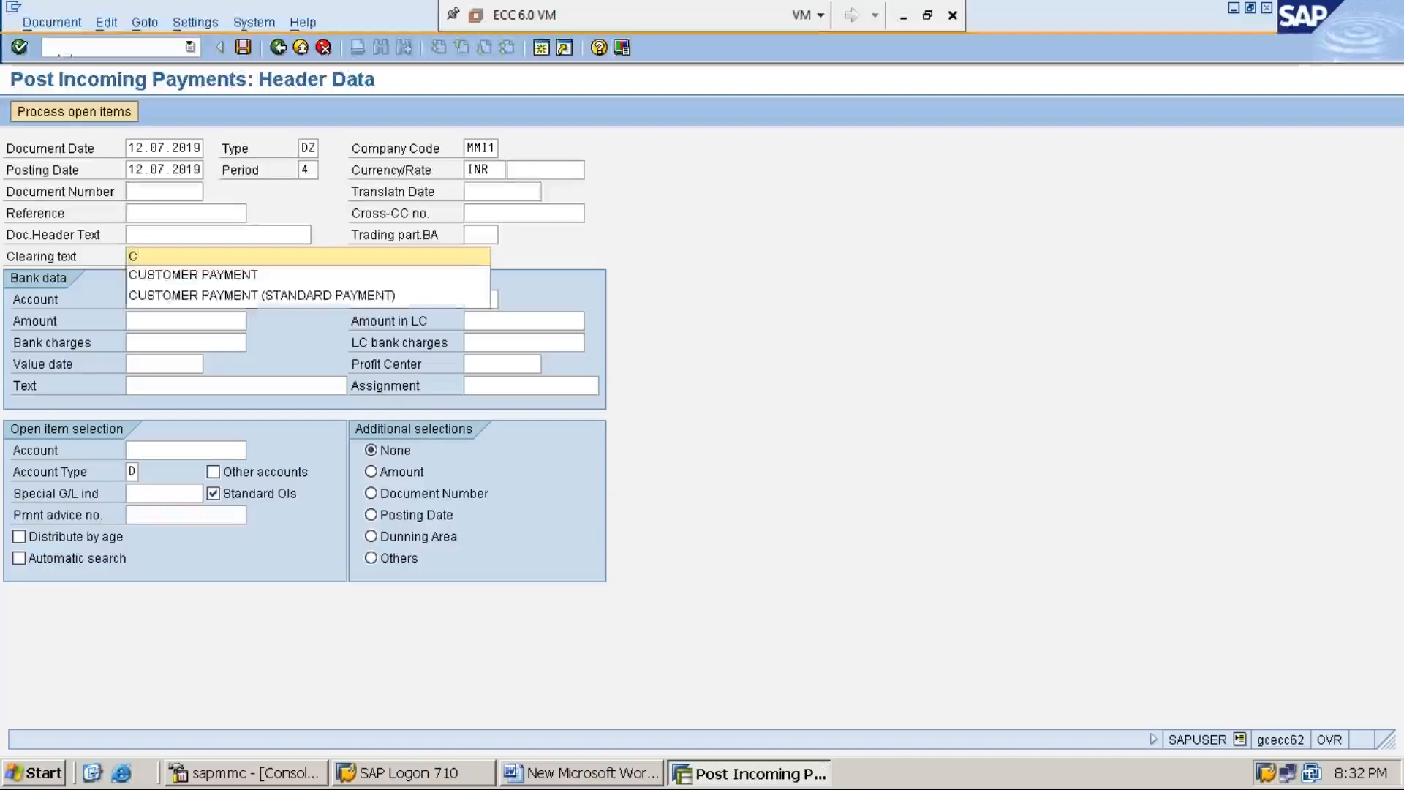
{"action": "key", "text": "Down"}
{"action": "key", "text": "Return"}
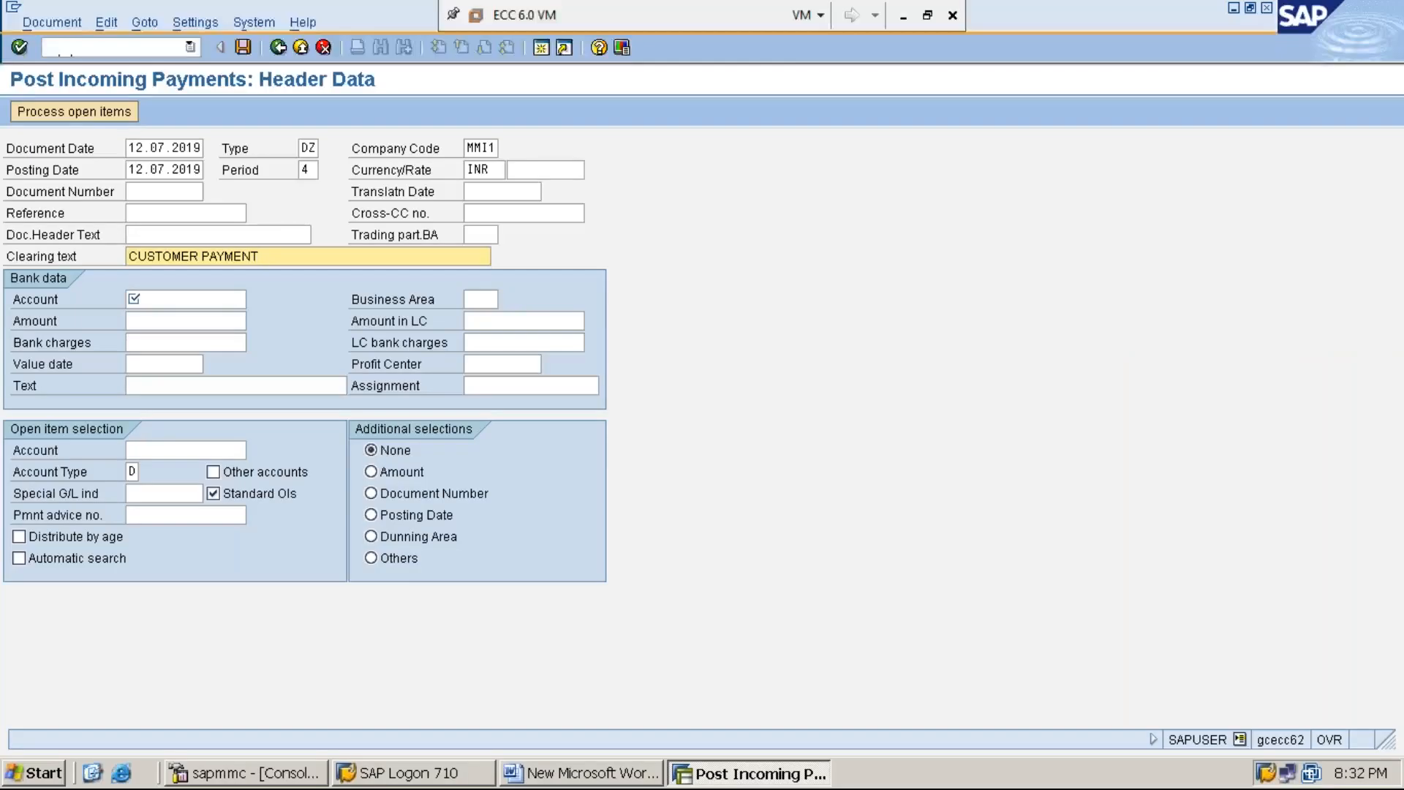
Step: In the bank data, choose the cash account and enter 4000 as the payment amount
{"action": "key", "text": "Tab"}
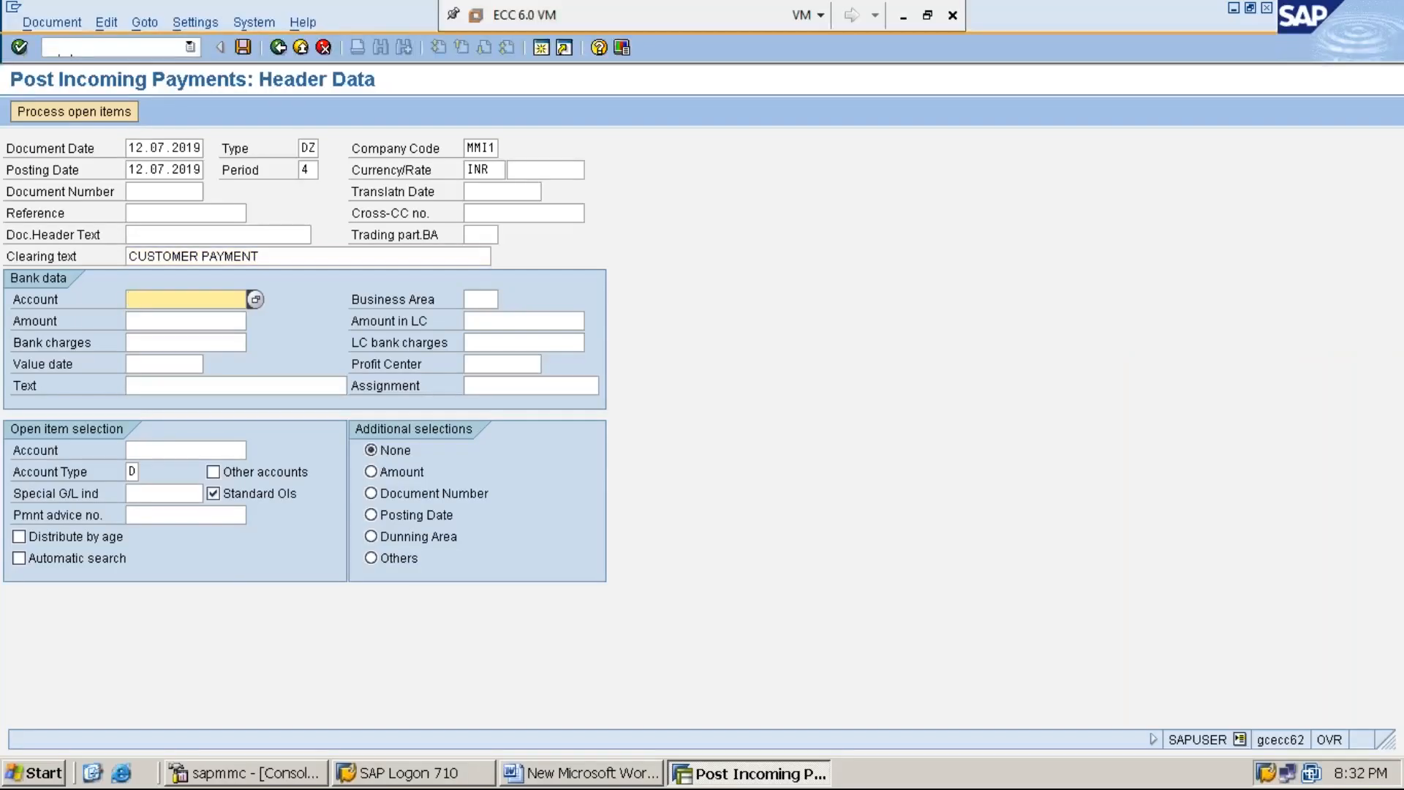
{"action": "type", "text": "1"}
{"action": "key", "text": "Down"}
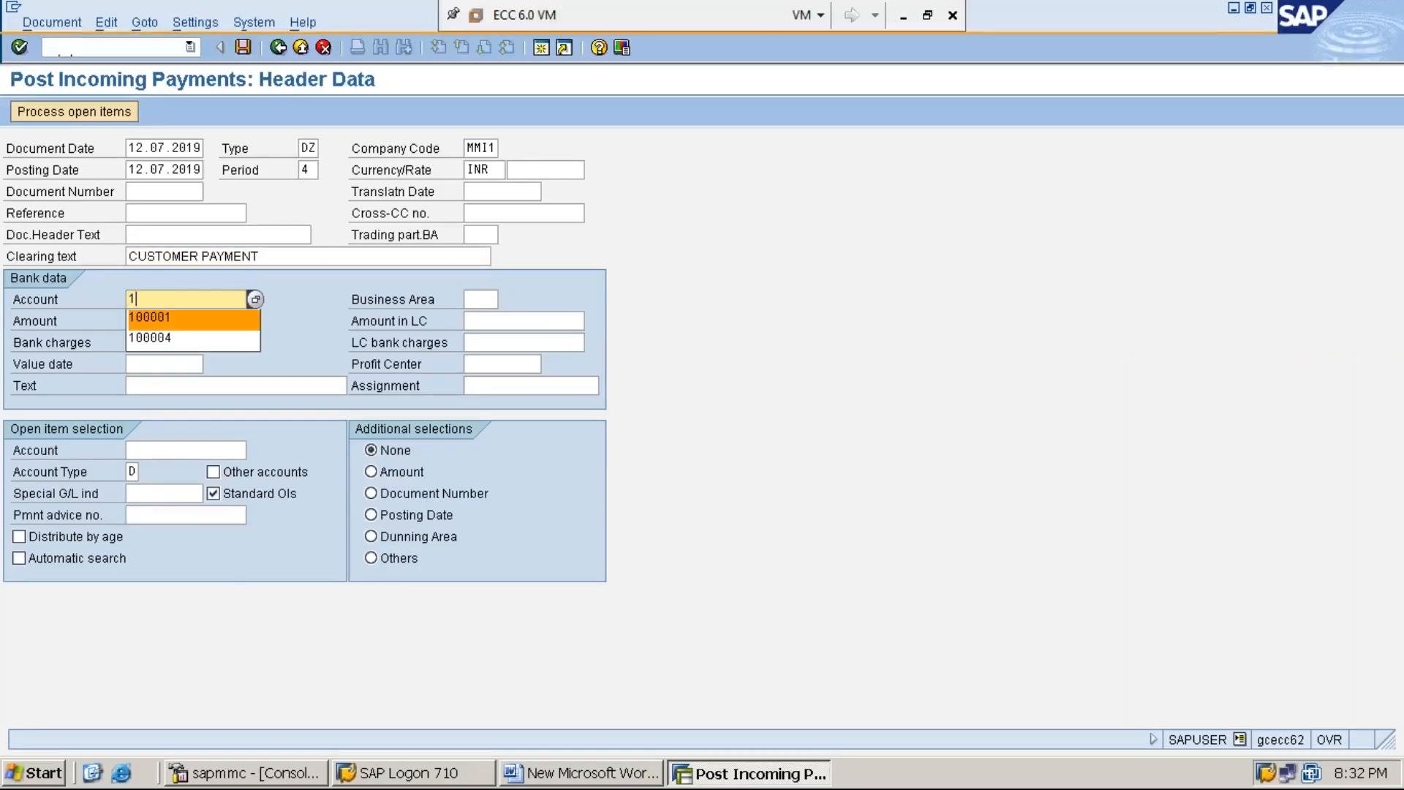
{"action": "key", "text": "Return"}
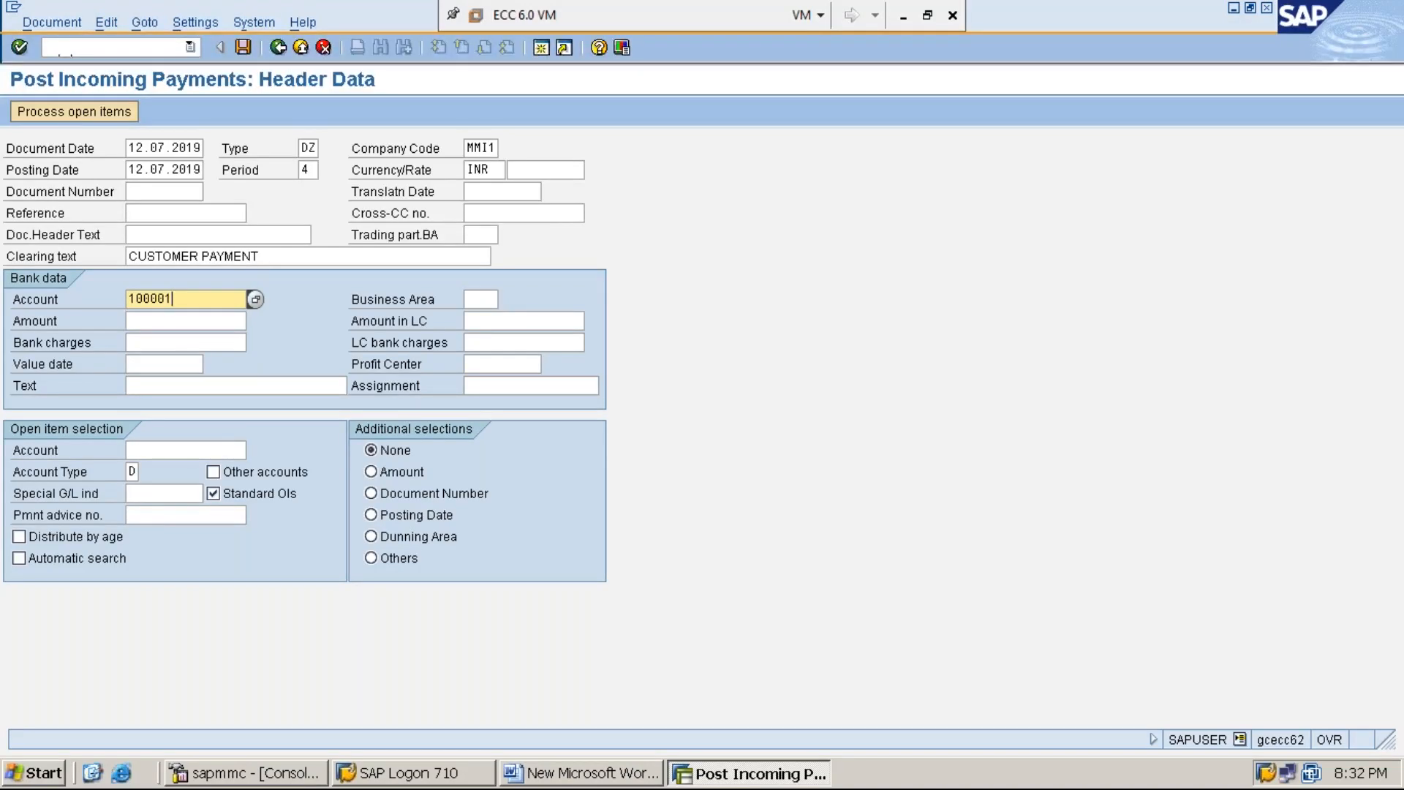
{"action": "key", "text": "Tab"}
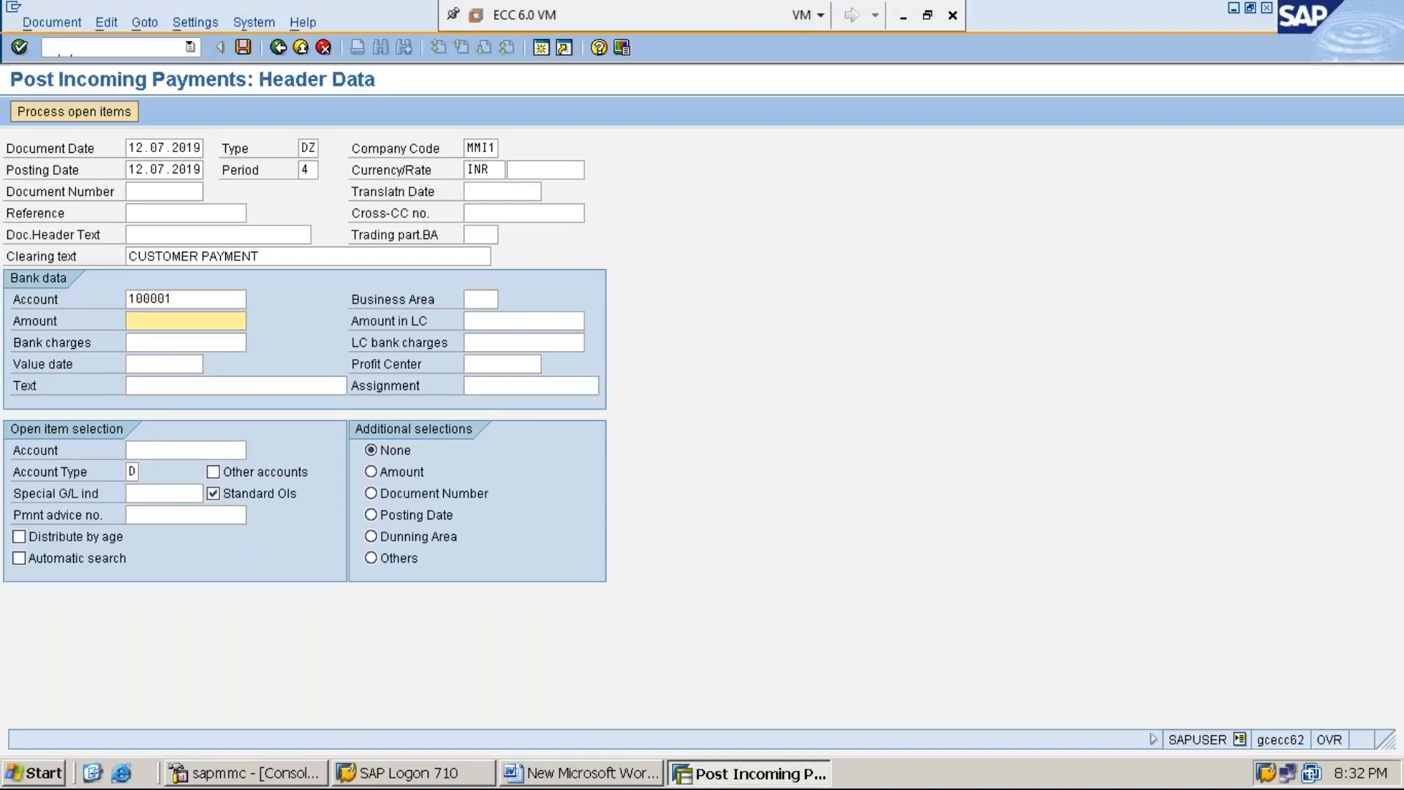
{"action": "type", "text": "4000"}
Step: Enter CUSTOMER PAYMENT as the text of the bank data
{"action": "key", "text": "Tab"}
{"action": "key", "text": "Tab"}
{"action": "key", "text": "Tab"}
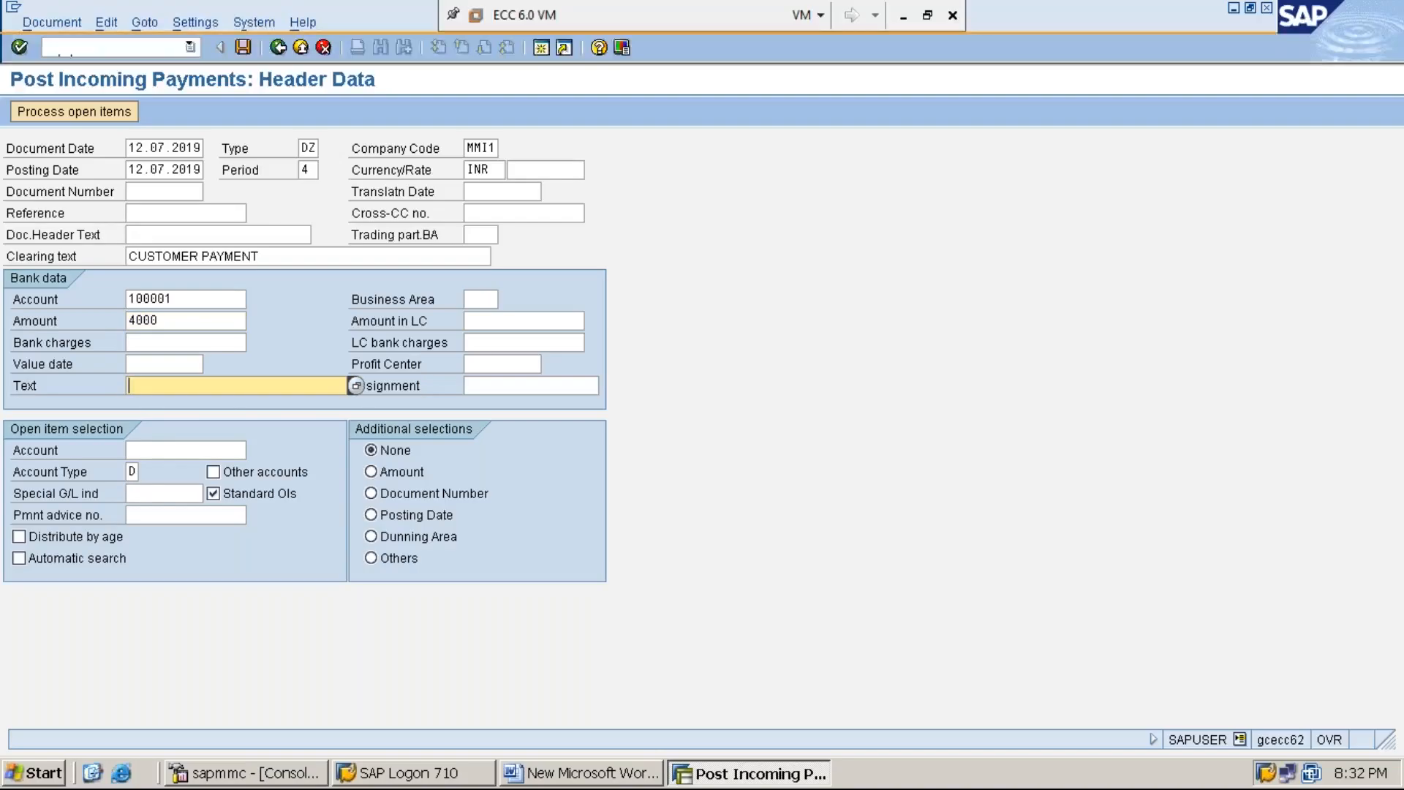
{"action": "type", "text": "C"}
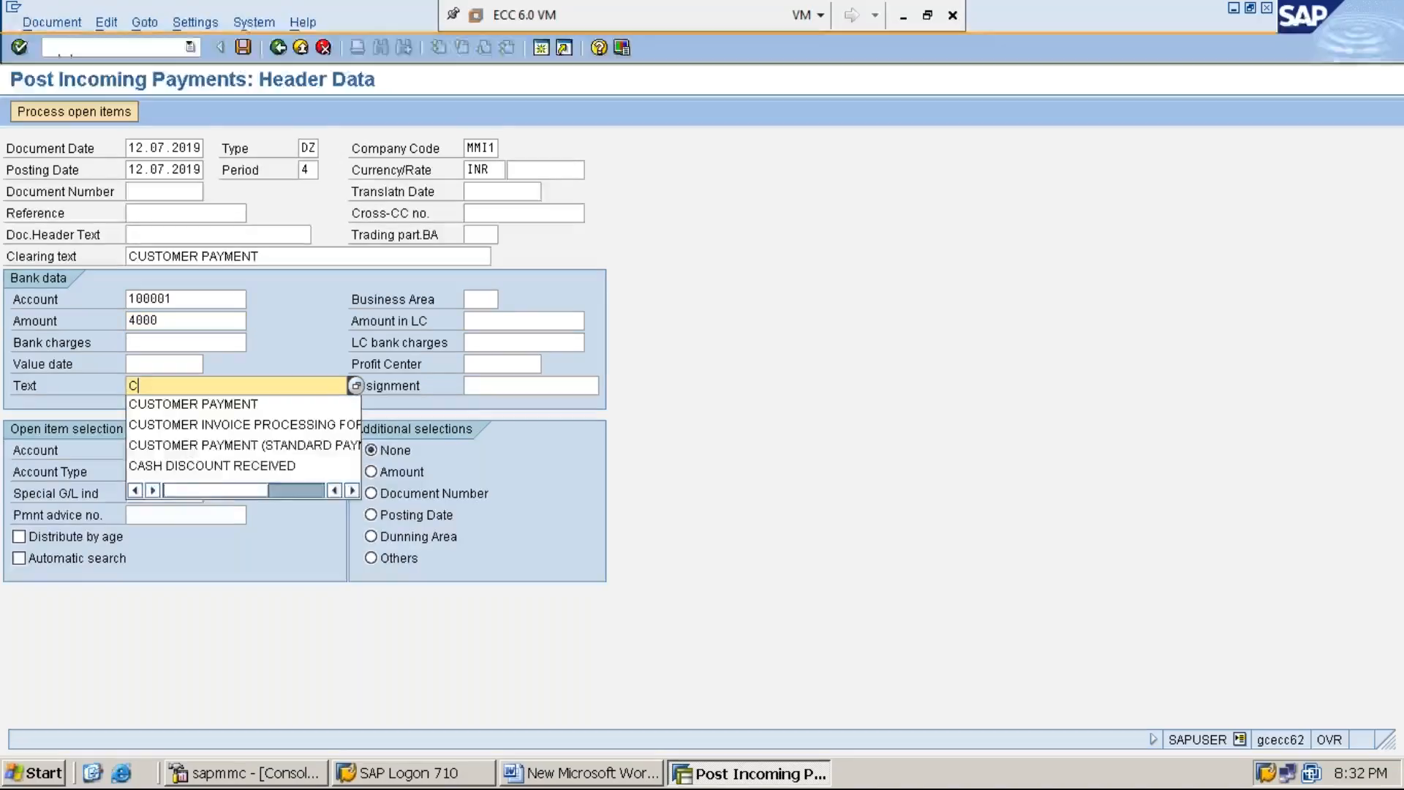
{"action": "key", "text": "Down"}
{"action": "key", "text": "Return"}
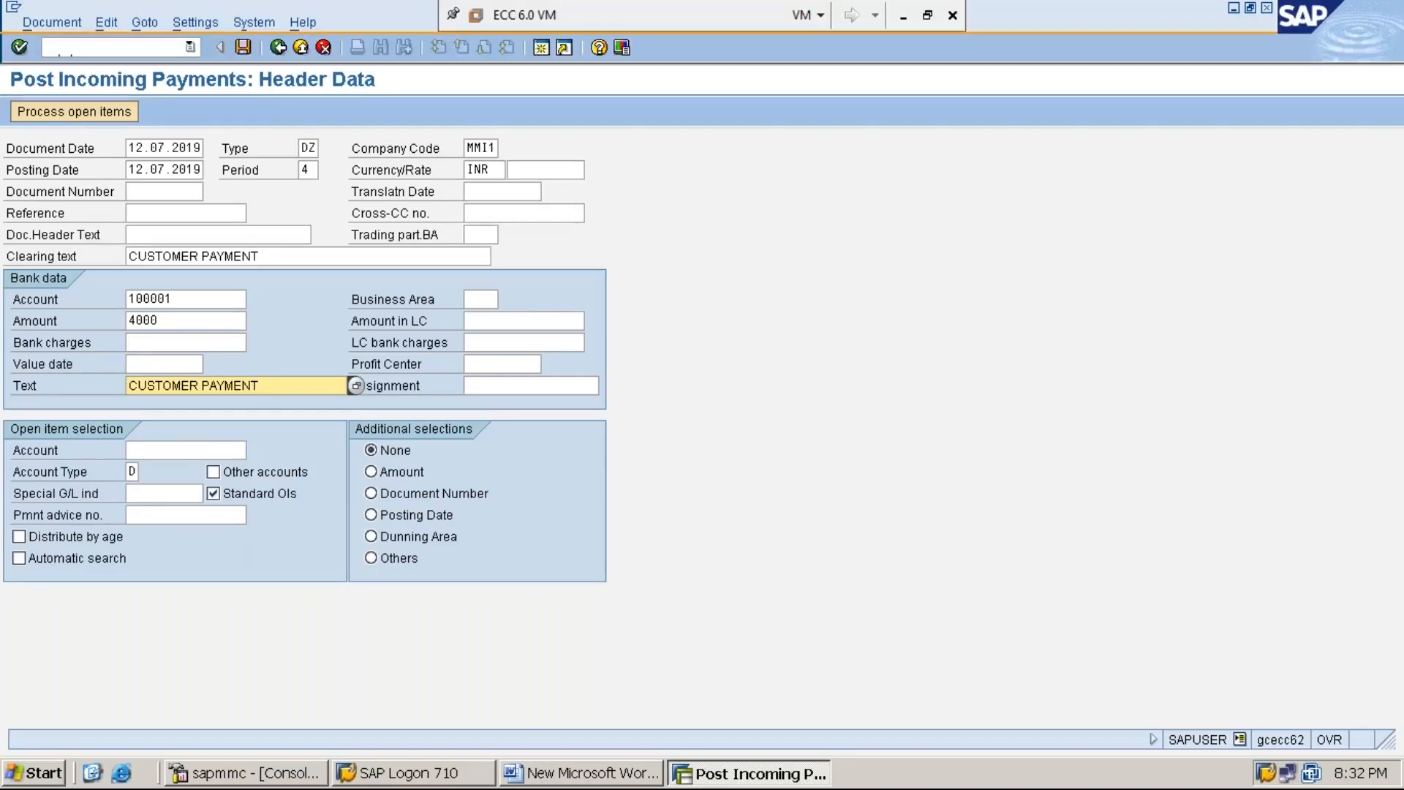
Step: Choose the customer's account number in the open item selection and process its open items
{"action": "left_click", "coordinate": [184, 450]}
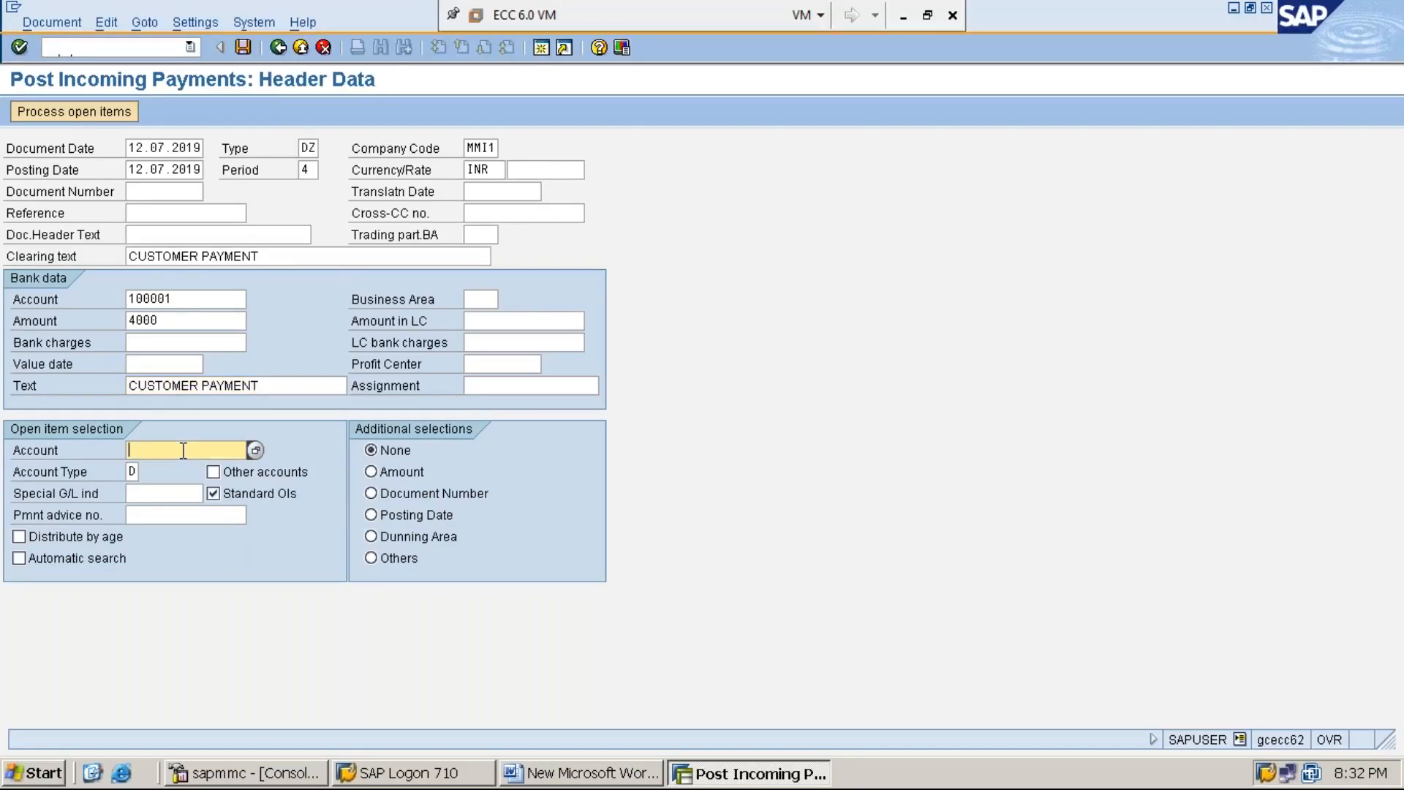
{"action": "type", "text": "1"}
{"action": "key", "text": "Down"}
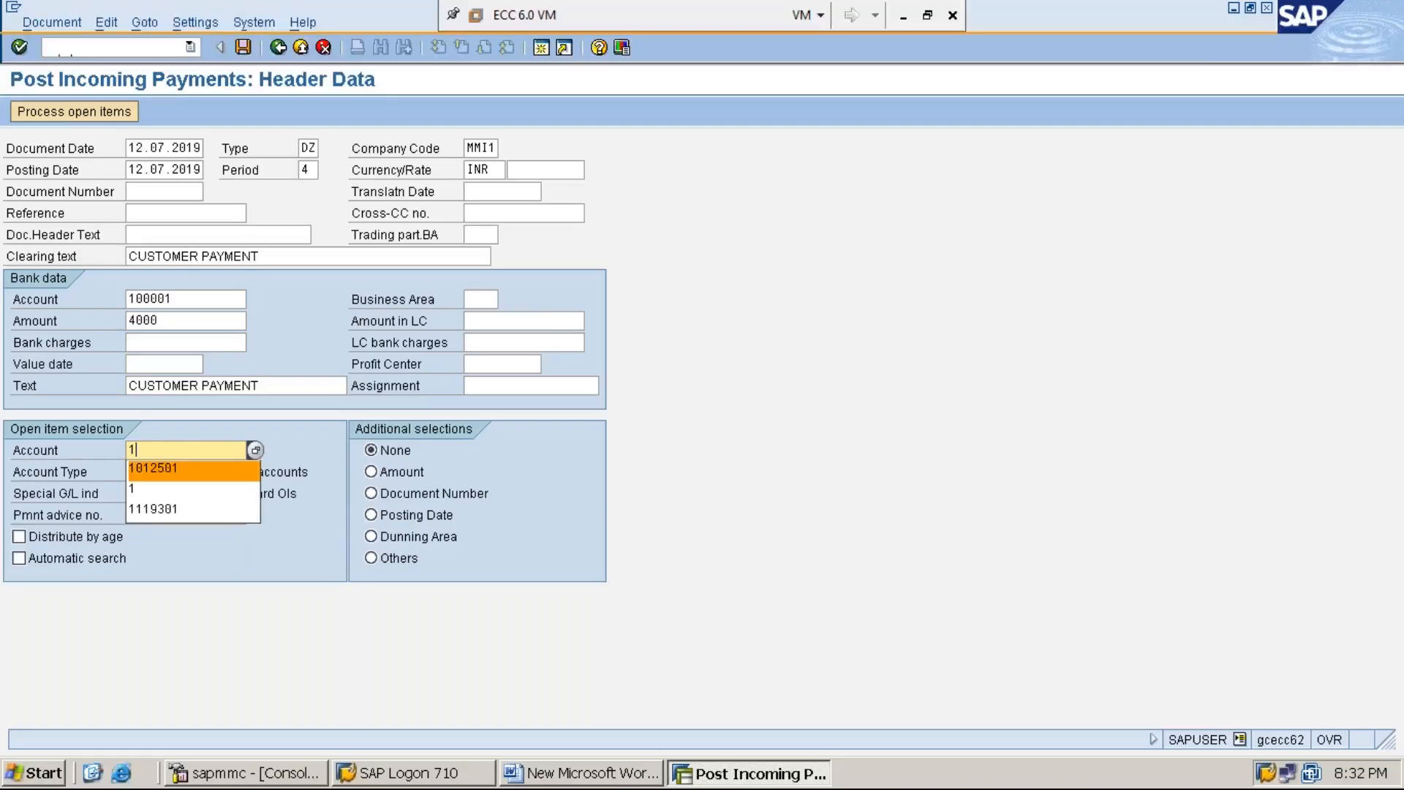
{"action": "key", "text": "Return"}
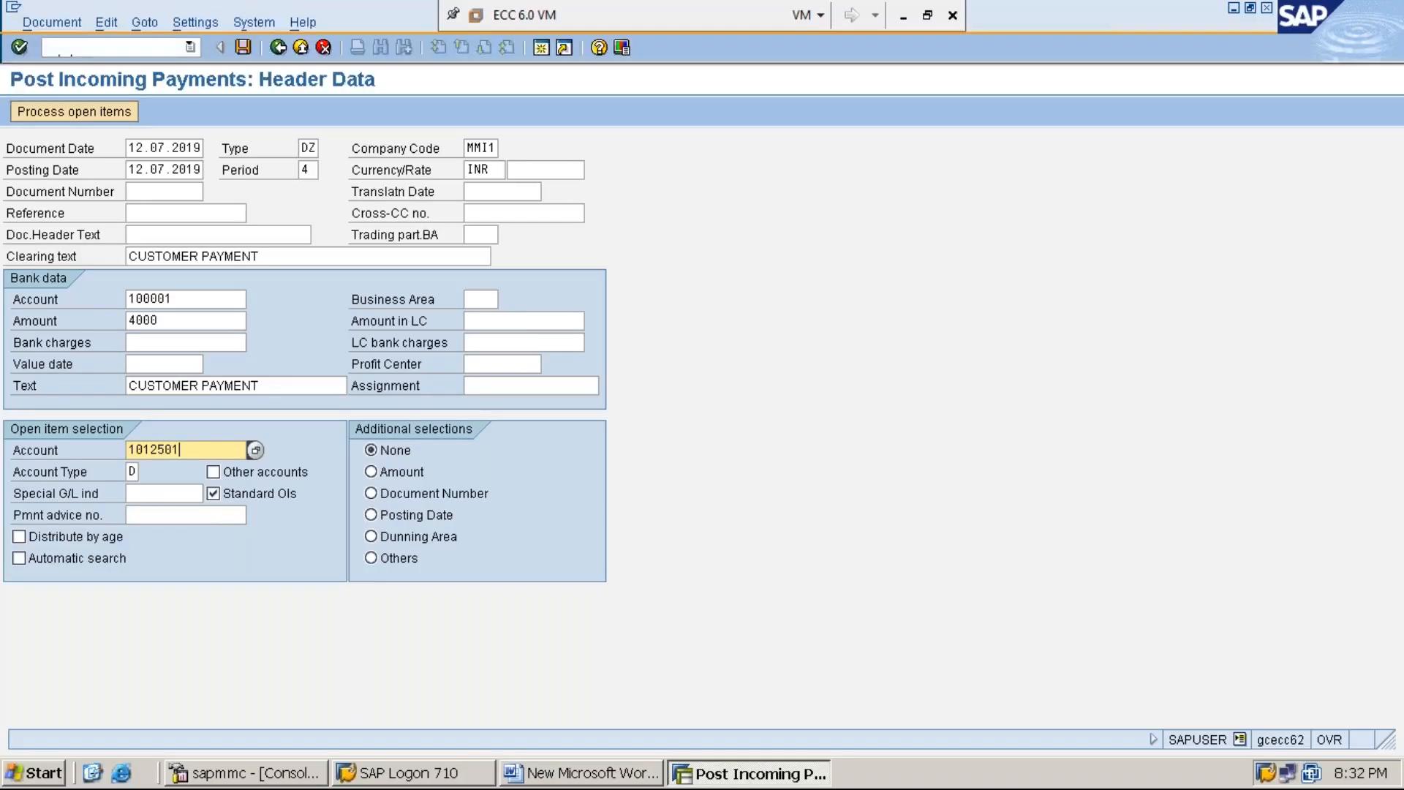
{"action": "left_click", "coordinate": [71, 113]}
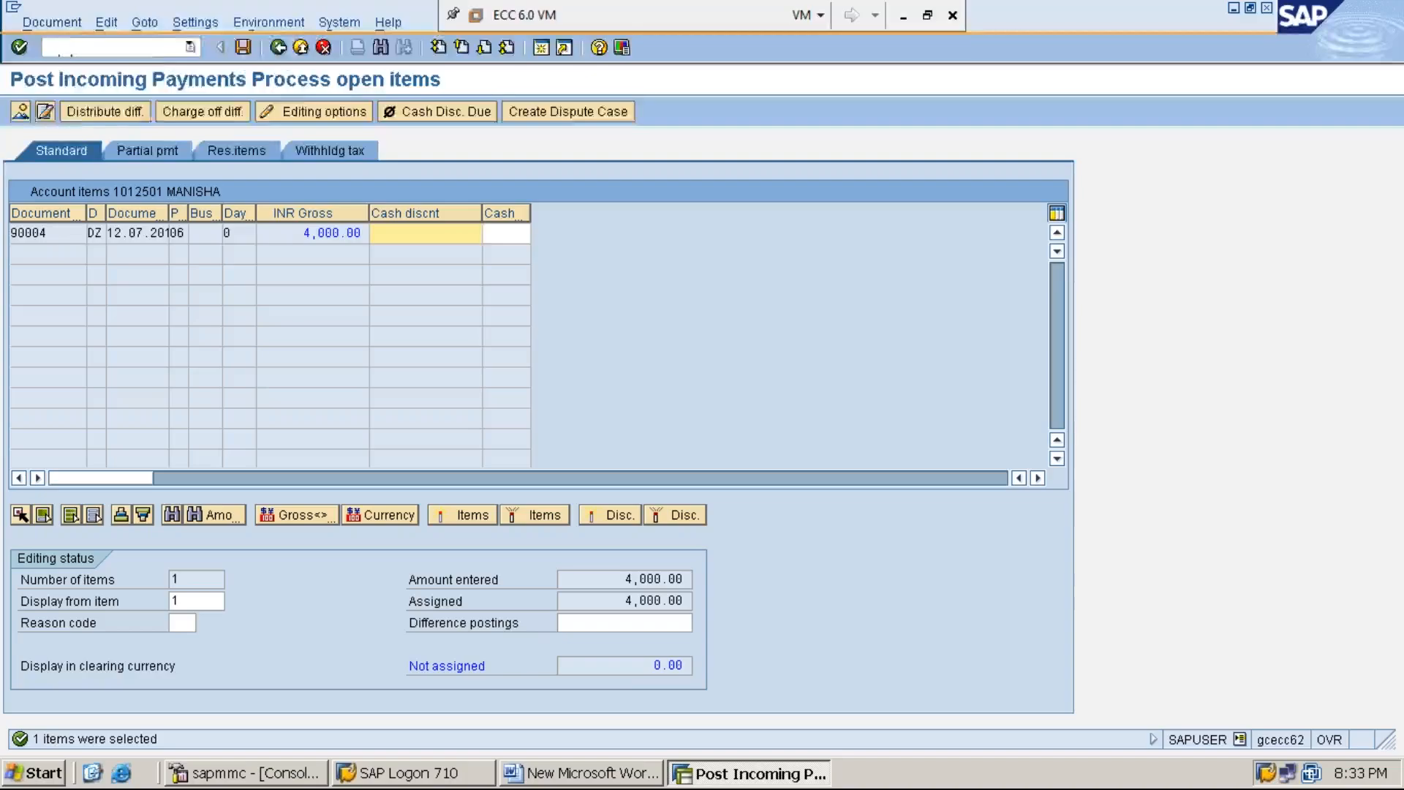
Step: Simulate the incoming payment document and post it
{"action": "left_click", "coordinate": [52, 23]}
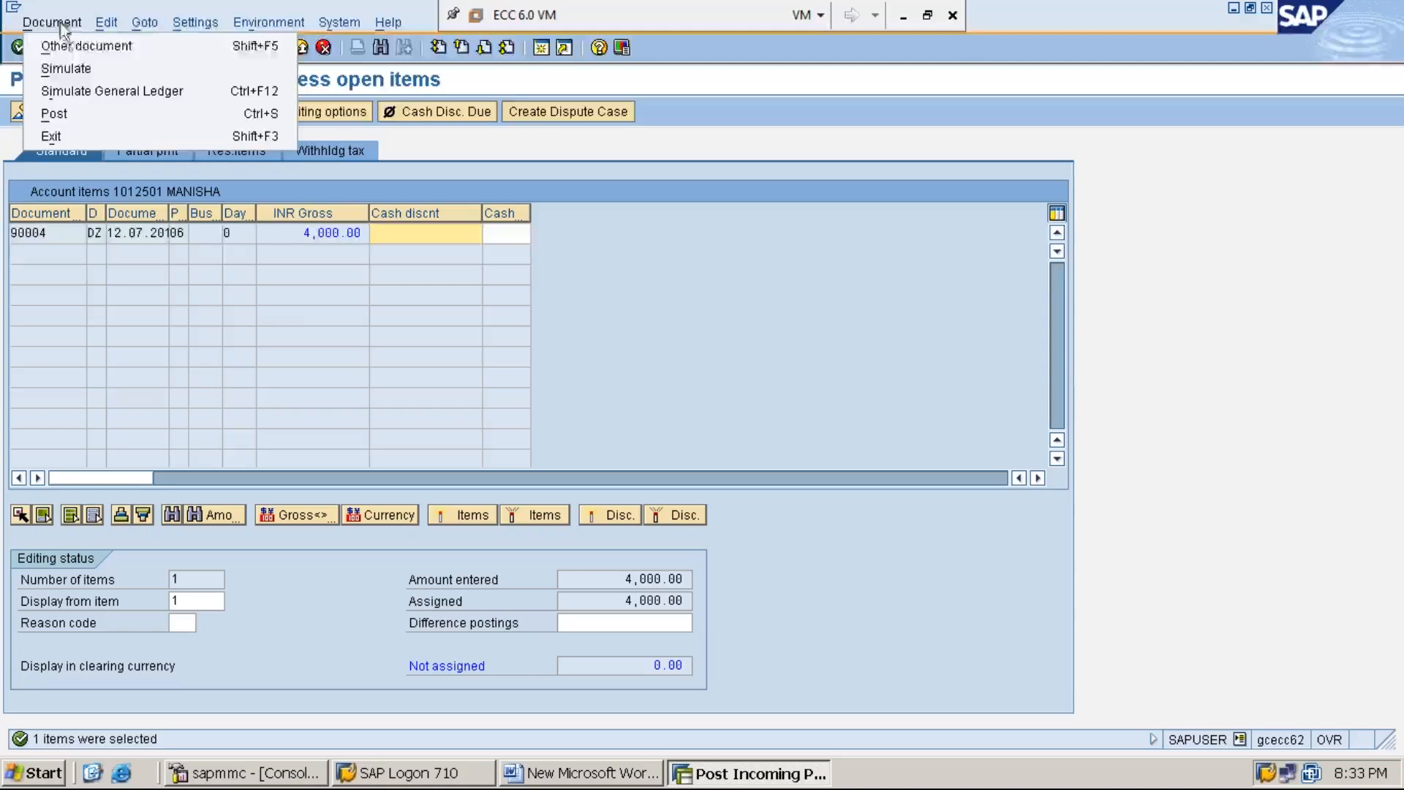
{"action": "left_click", "coordinate": [82, 69]}
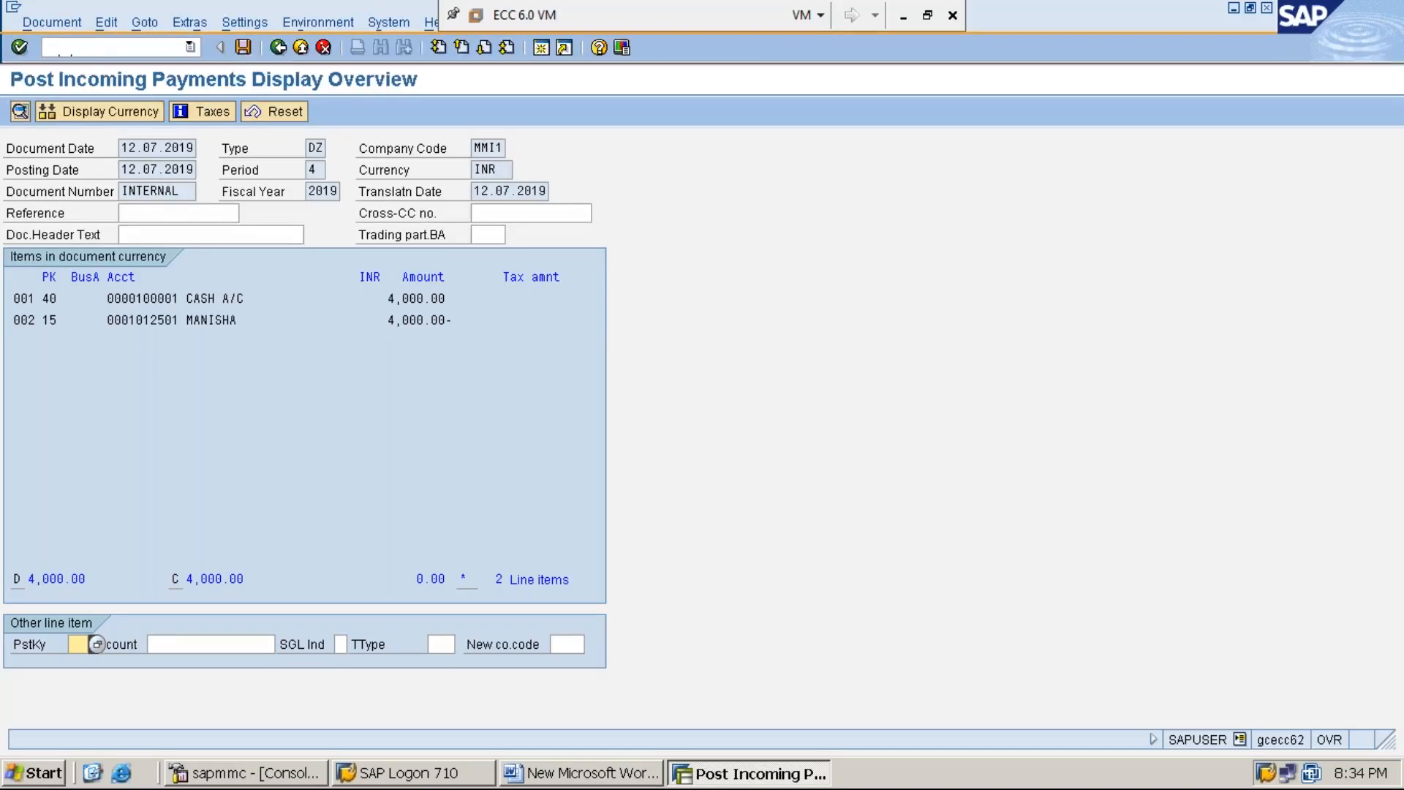
{"action": "left_click", "coordinate": [244, 47]}
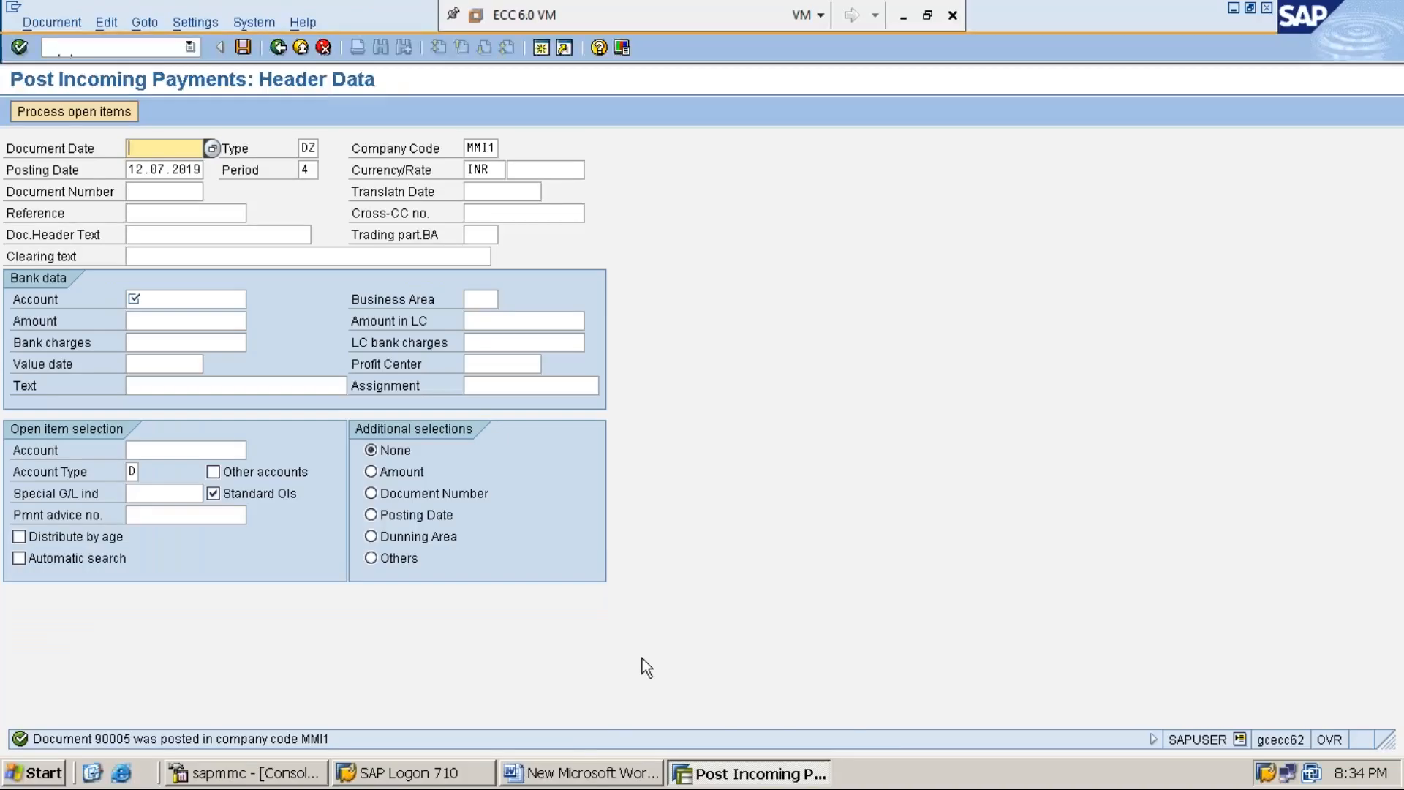
Step: Switch to the Word document and add a new line below STEP:5 reading STEP:6: DISPLAY CUSTOMER LINE ITEMS USING FBL5N
{"action": "left_click", "coordinate": [578, 773]}
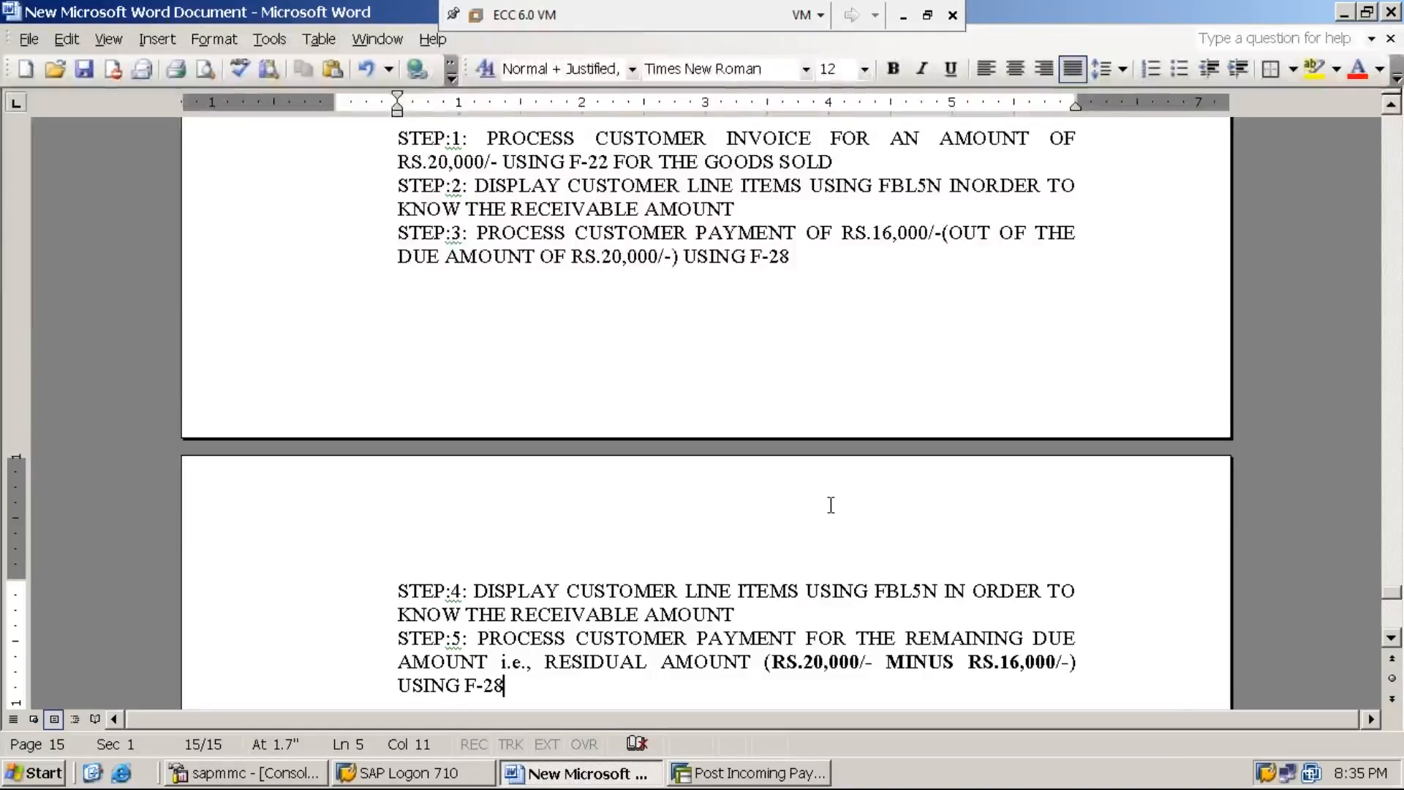
{"action": "key", "text": "Return"}
{"action": "type", "text": "STEP:6:"}
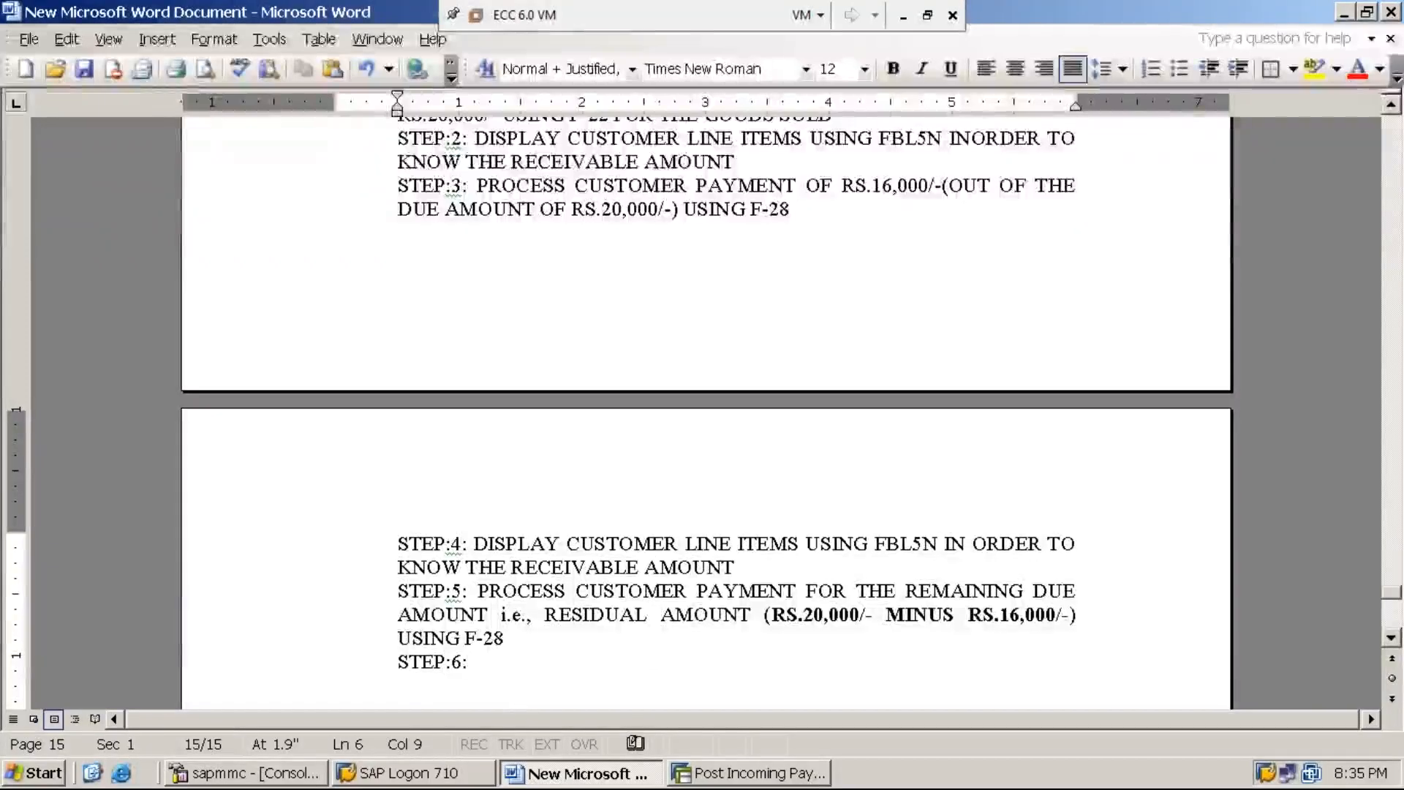
{"action": "type", "text": " D"}
{"action": "type", "text": "IS"}
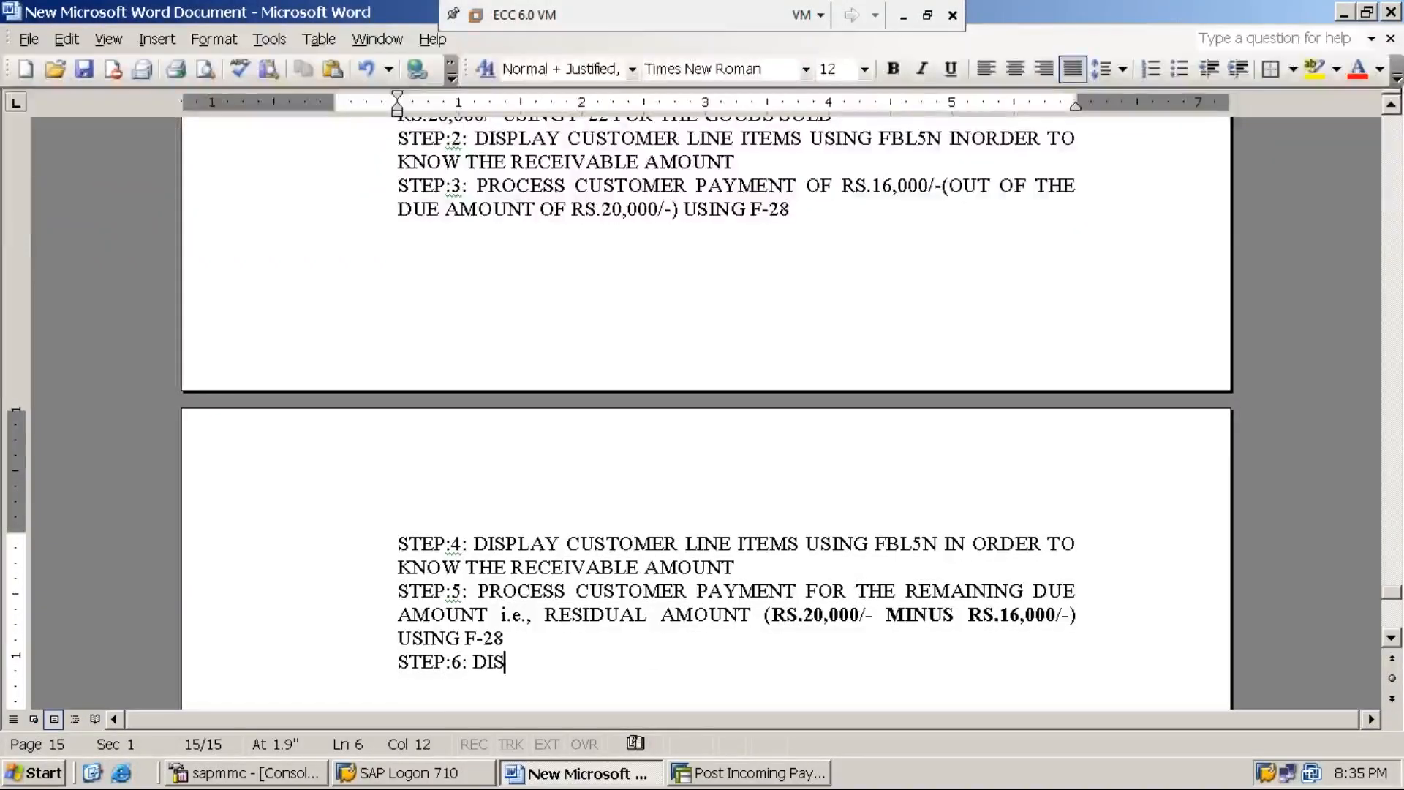
{"action": "type", "text": "PLAY CUSTOMER"}
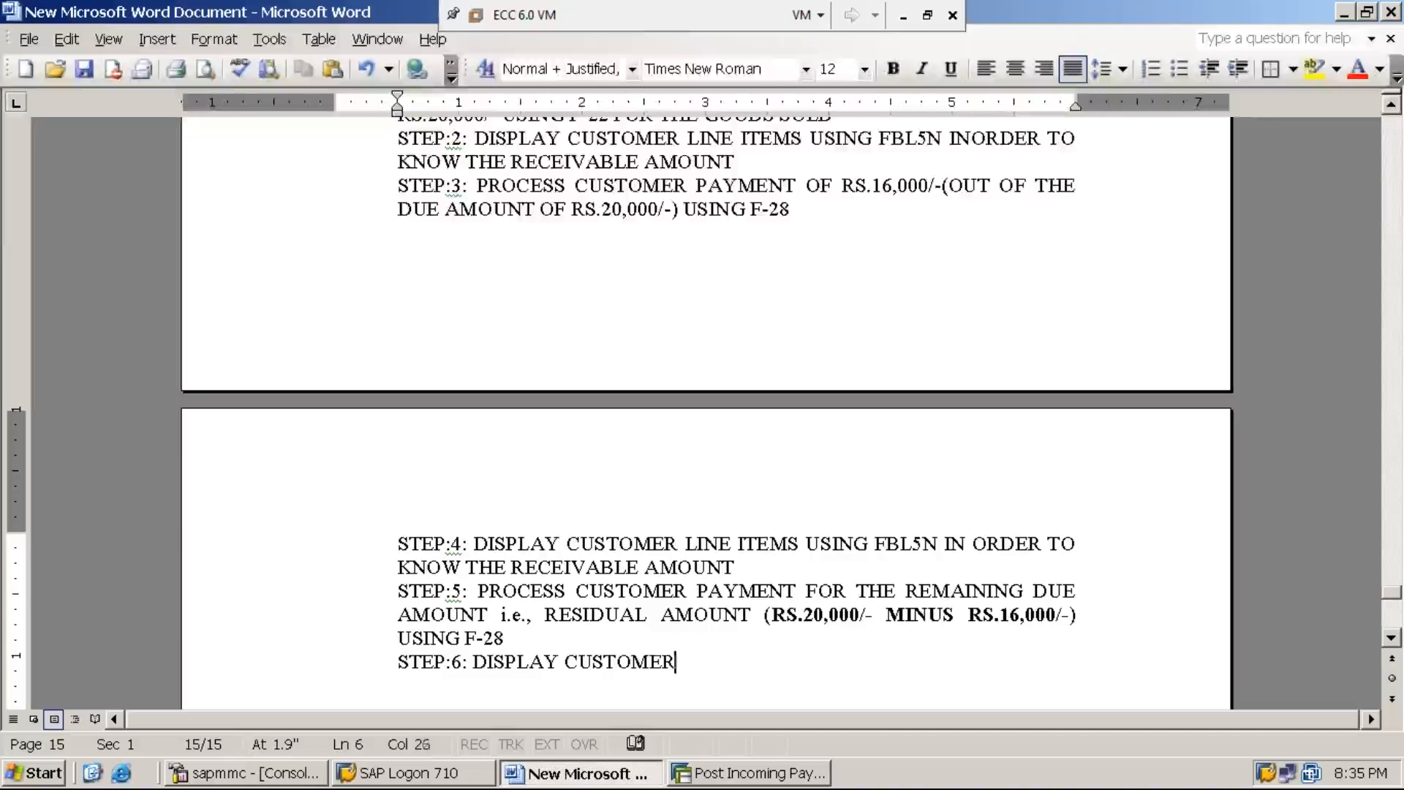
{"action": "type", "text": " LINE ITEMS U"}
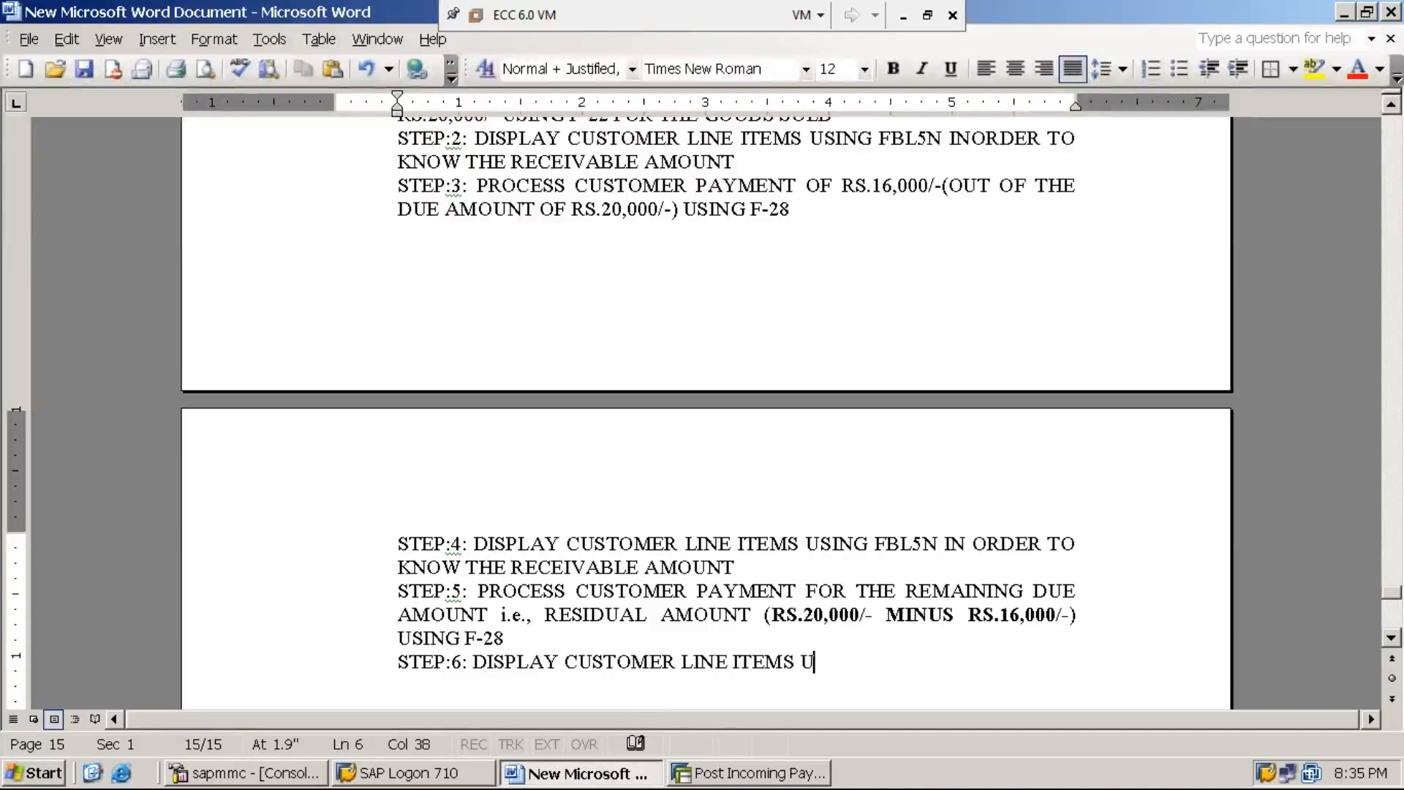
{"action": "type", "text": "SING FBL"}
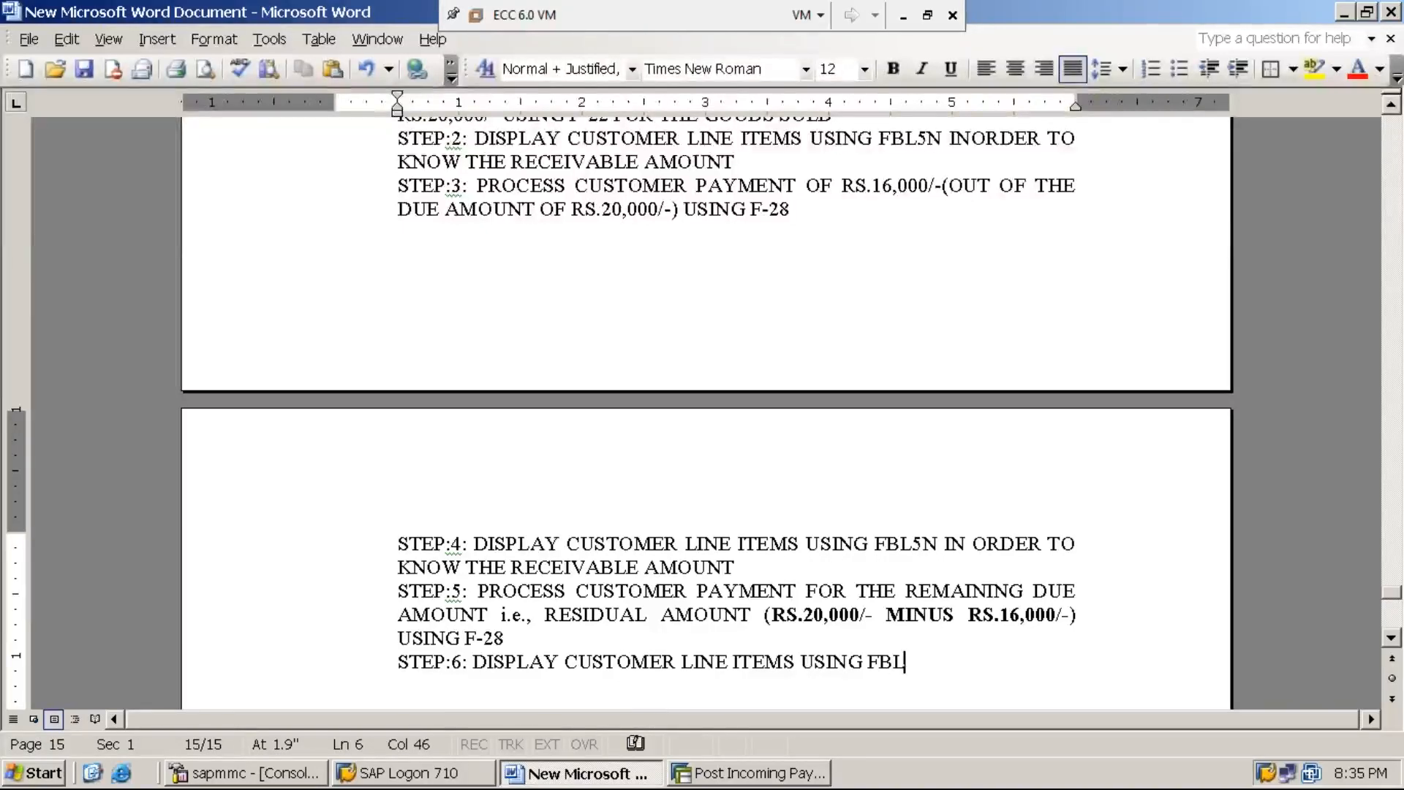
{"action": "type", "text": "5N A"}
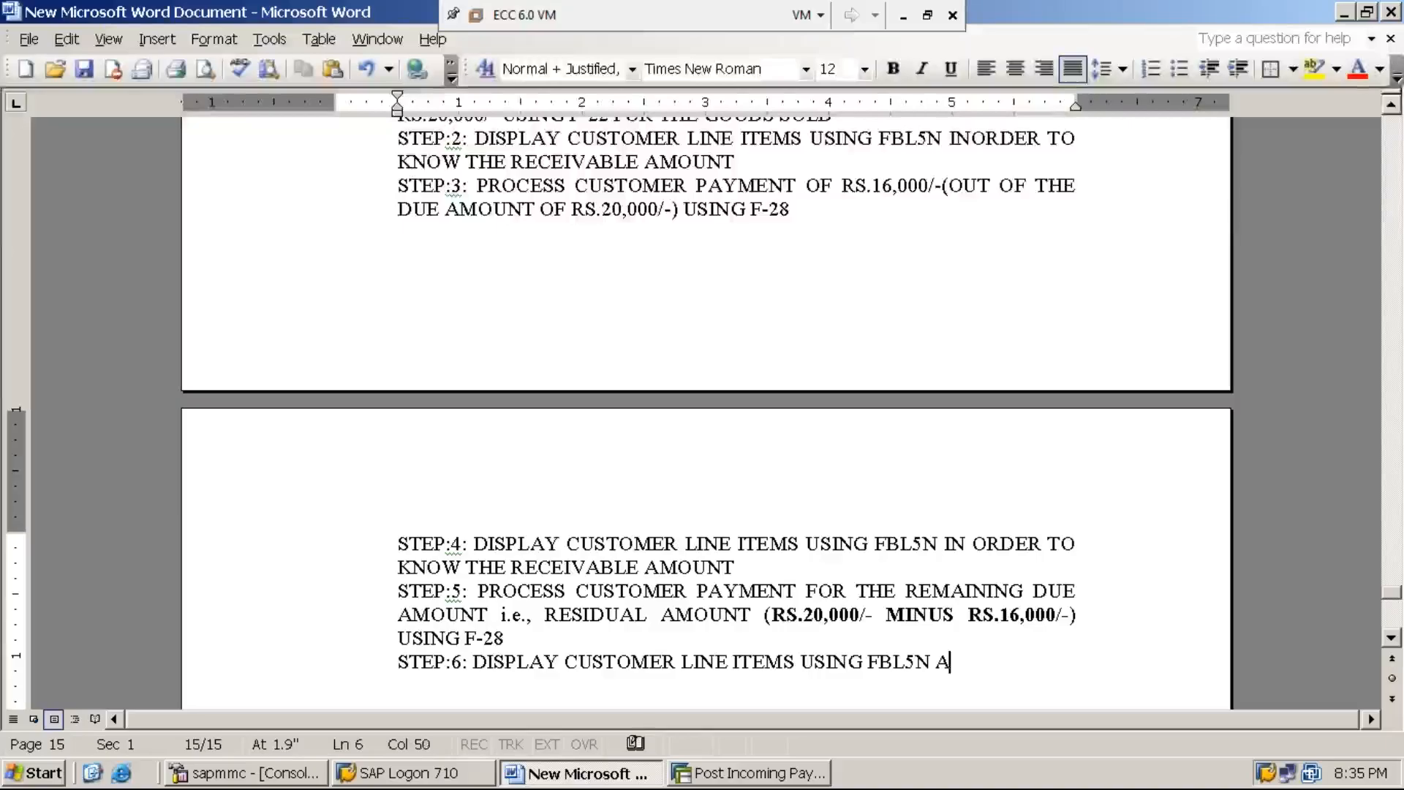
{"action": "type", "text": "ND ENSURE THAT"}
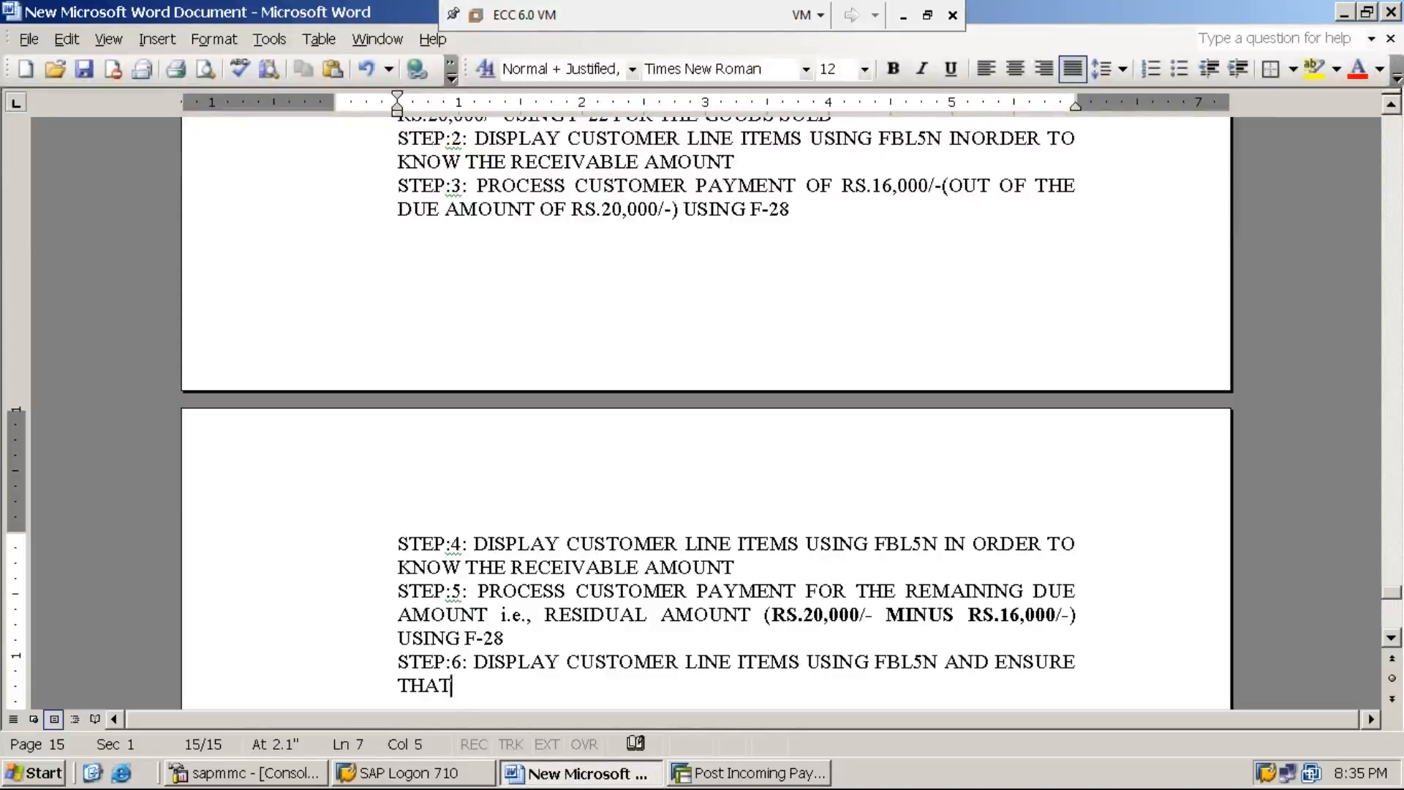
{"action": "type", "text": " THE R"}
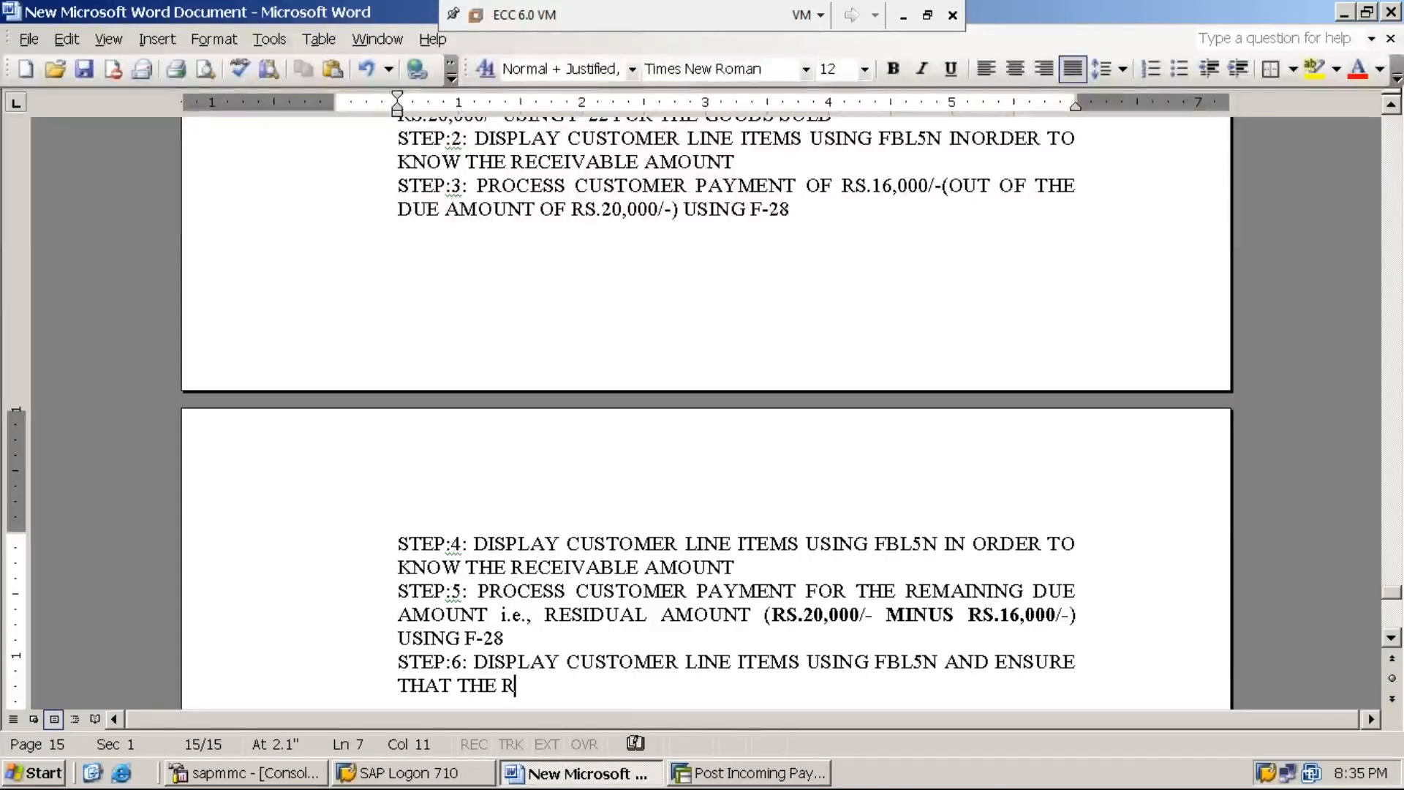
{"action": "type", "text": "ECEIV"}
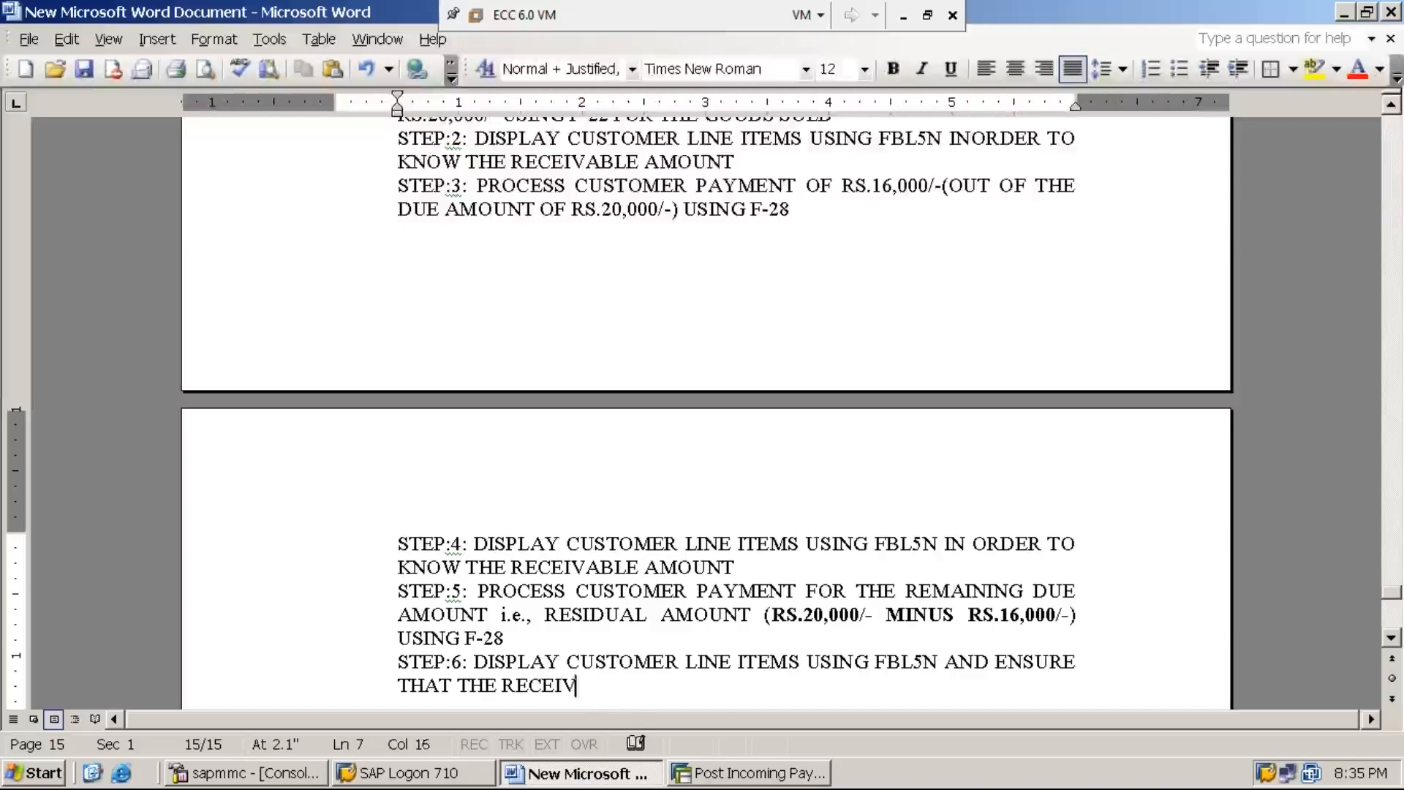
{"action": "type", "text": "ABLE AMOU"}
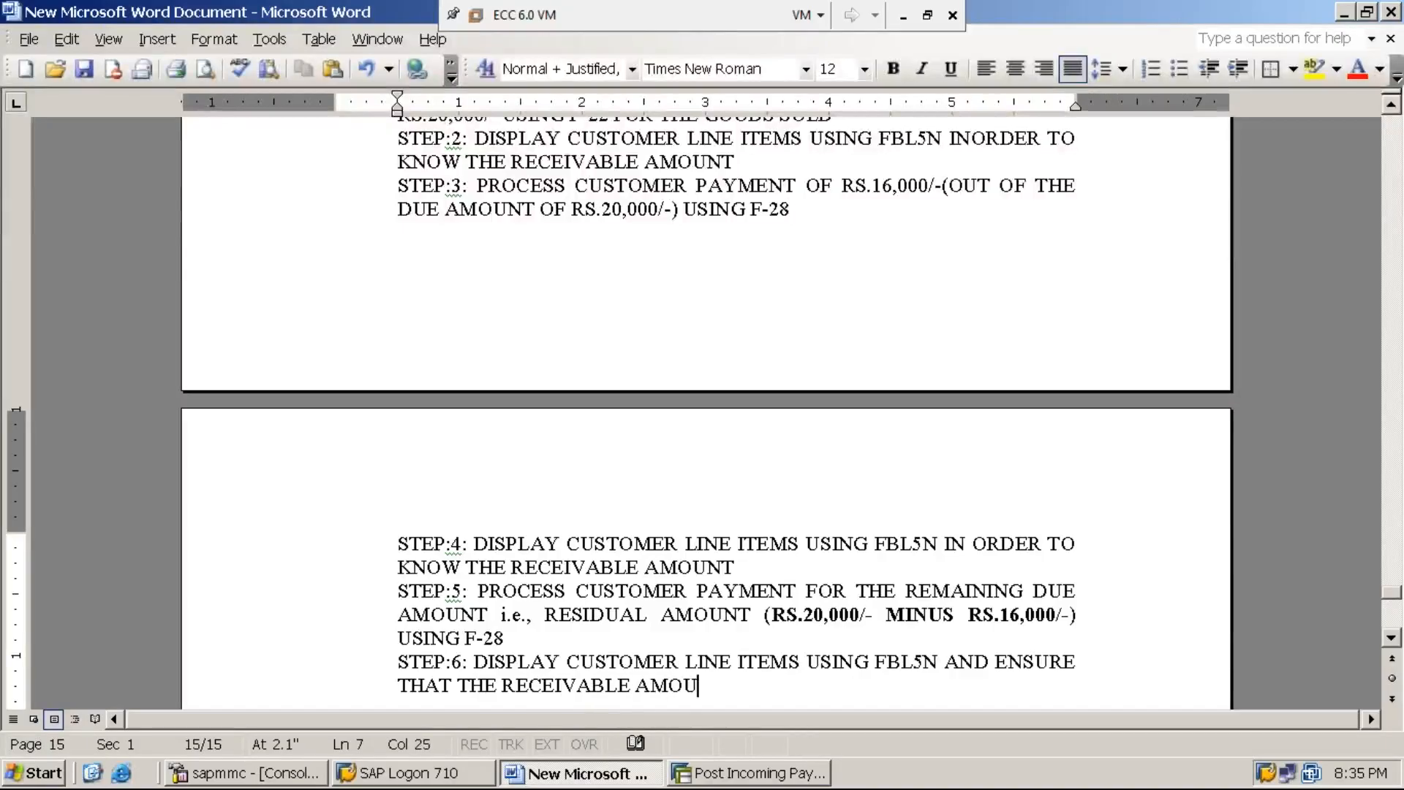
{"action": "type", "text": "NT IS ZERO \""}
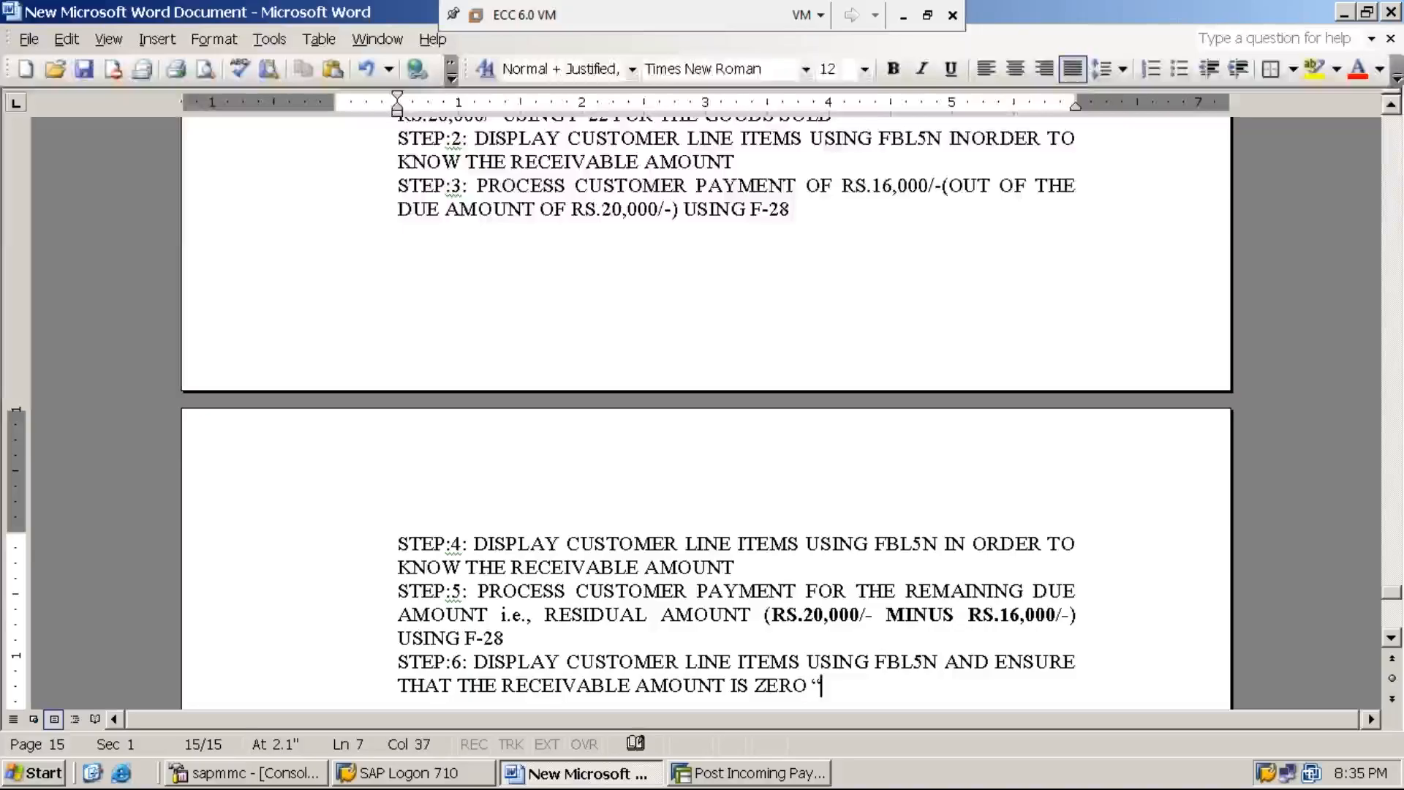
{"action": "type", "text": "0\""}
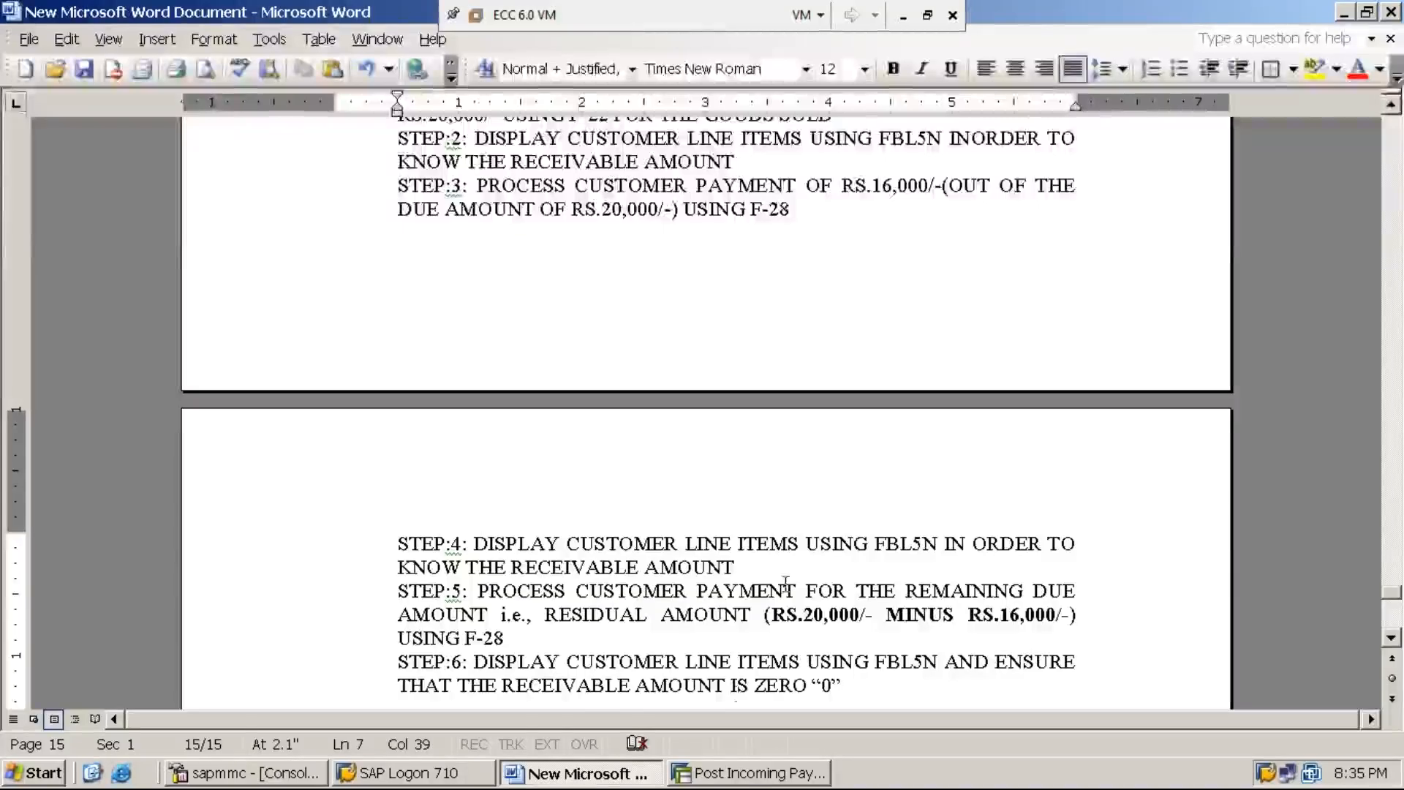
Step: Switch back to SAP, leave the incoming payment transaction and open the customer line item display with transaction FBL5N
{"action": "left_click", "coordinate": [756, 774]}
{"action": "left_click", "coordinate": [46, 47]}
{"action": "type", "text": "/n"}
{"action": "key", "text": "Return"}
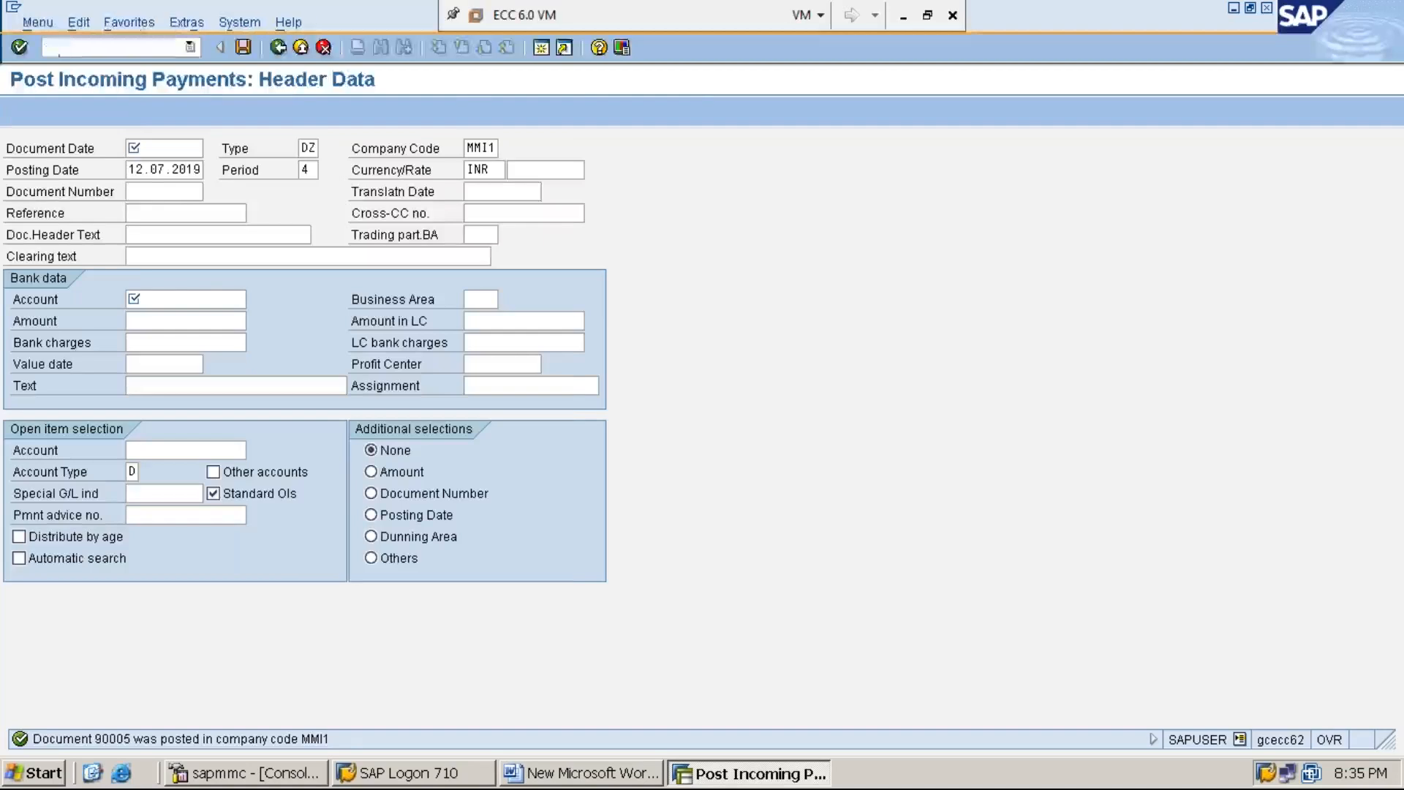
{"action": "type", "text": "FBL5N"}
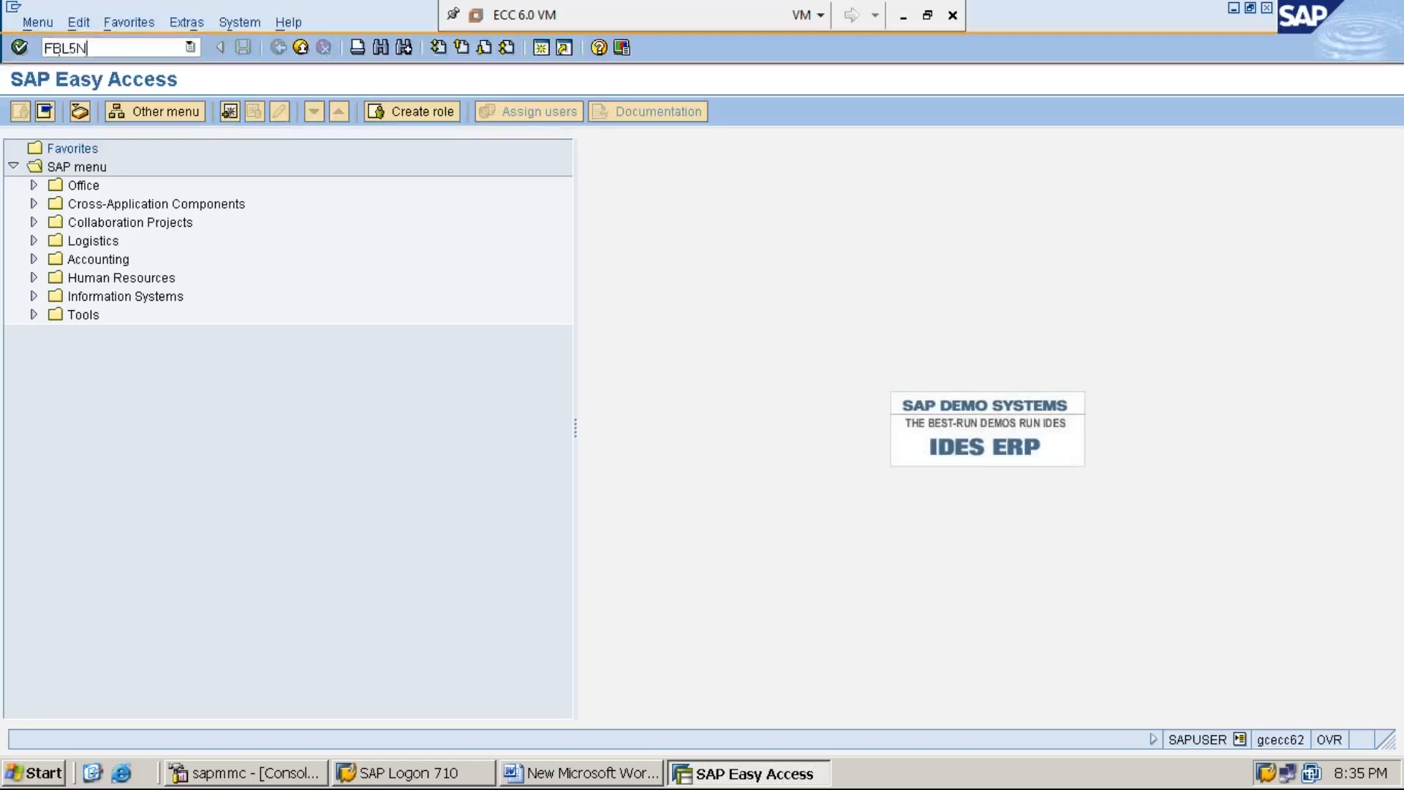
{"action": "key", "text": "Return"}
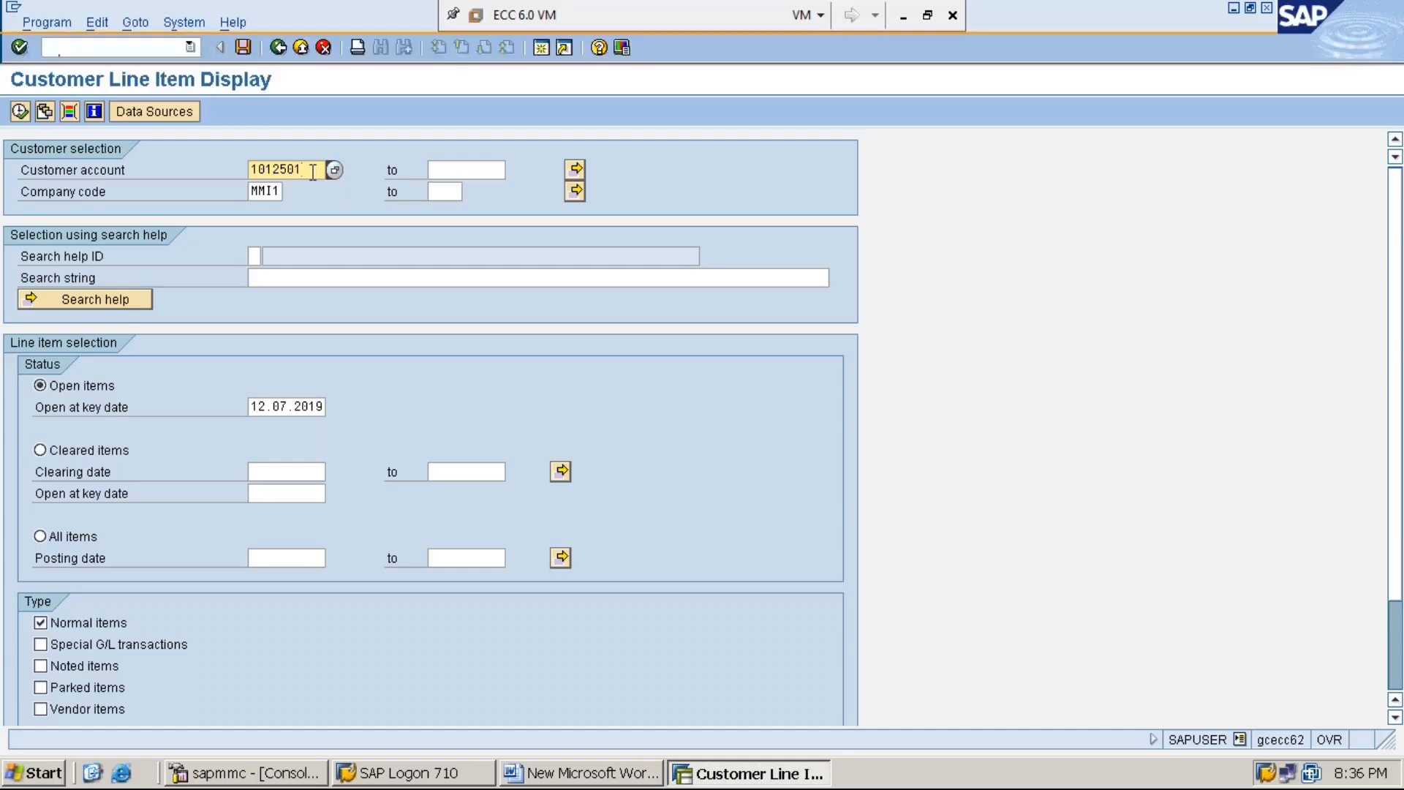
Step: Display all line items, open and cleared, of the preset customer account in company code MMI1
{"action": "key", "text": "Down"}
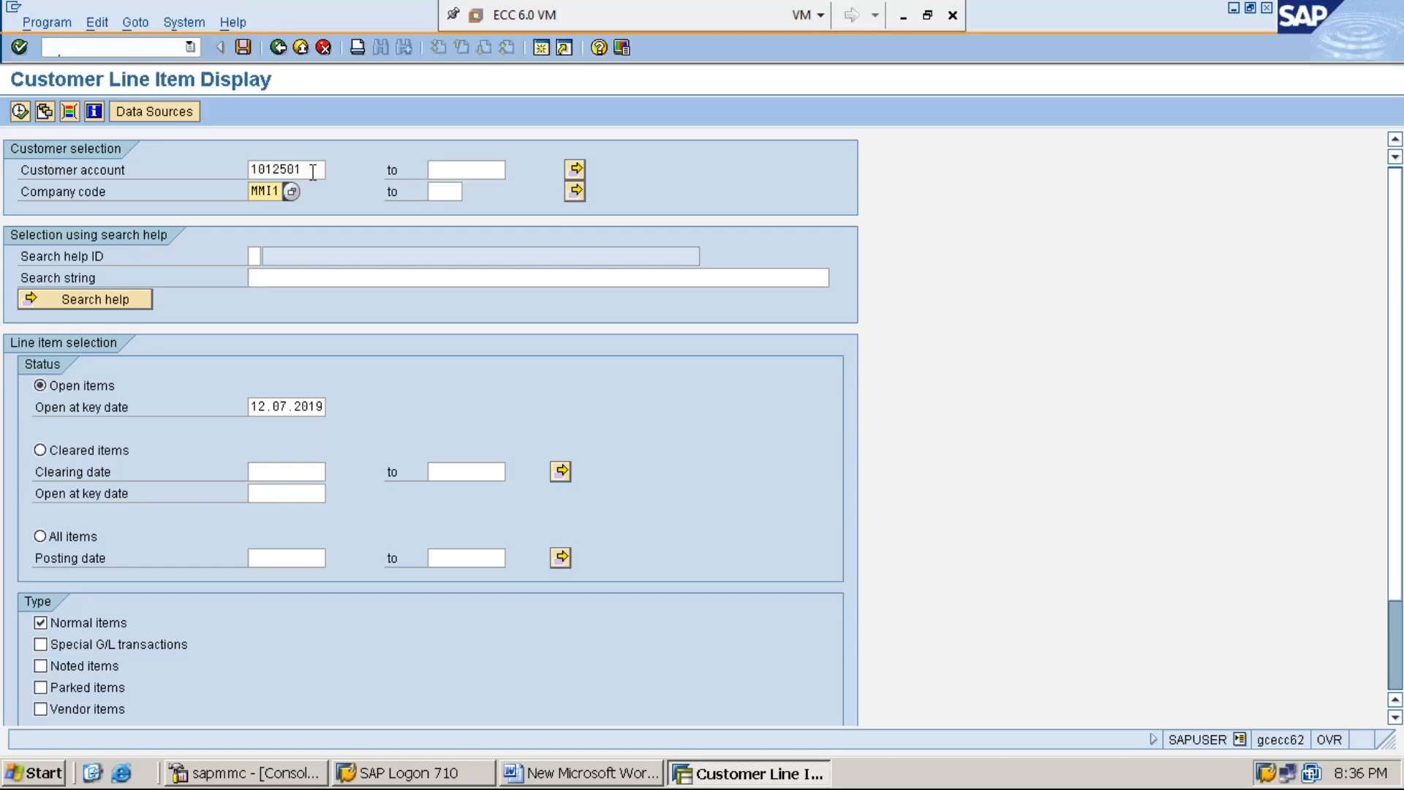
{"action": "left_click", "coordinate": [50, 538]}
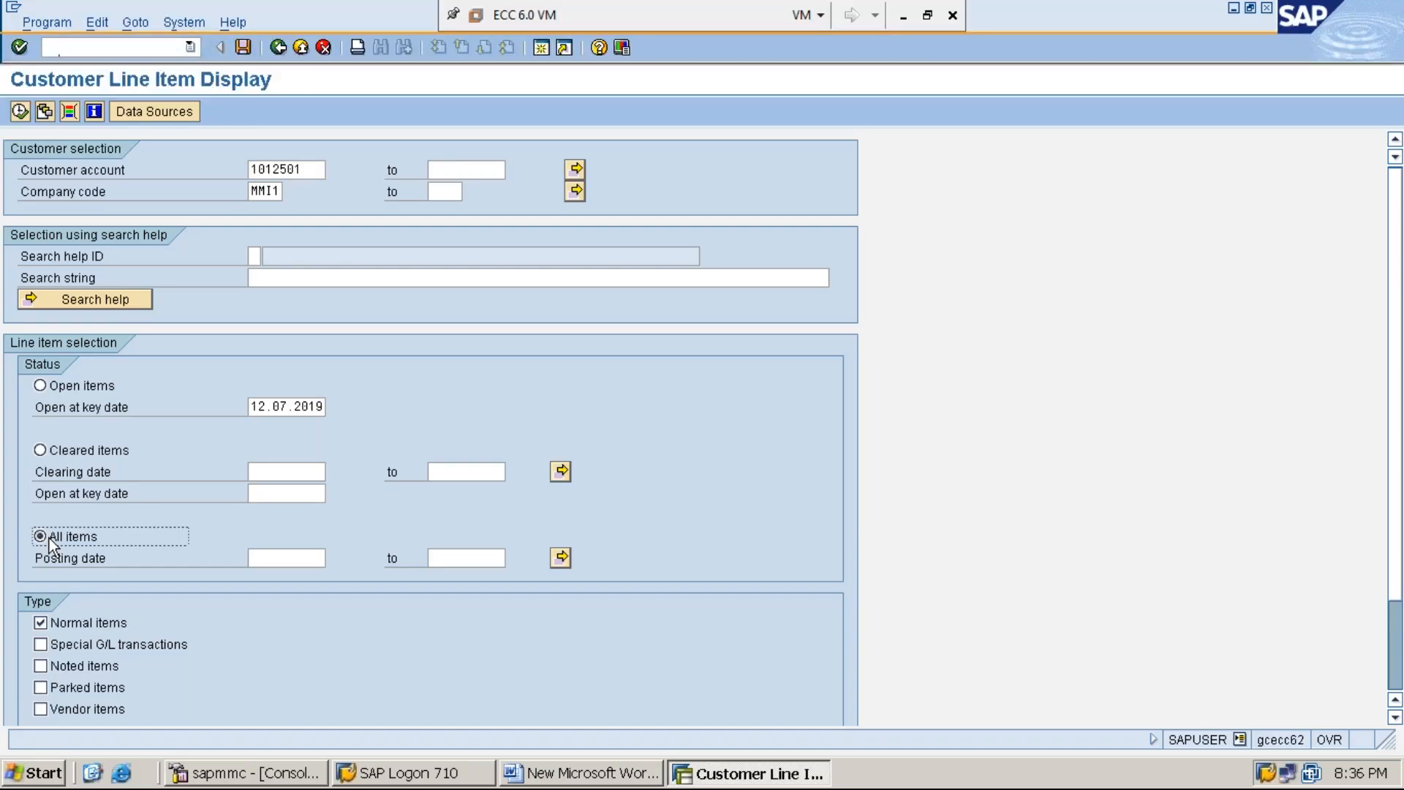
{"action": "left_click", "coordinate": [20, 111]}
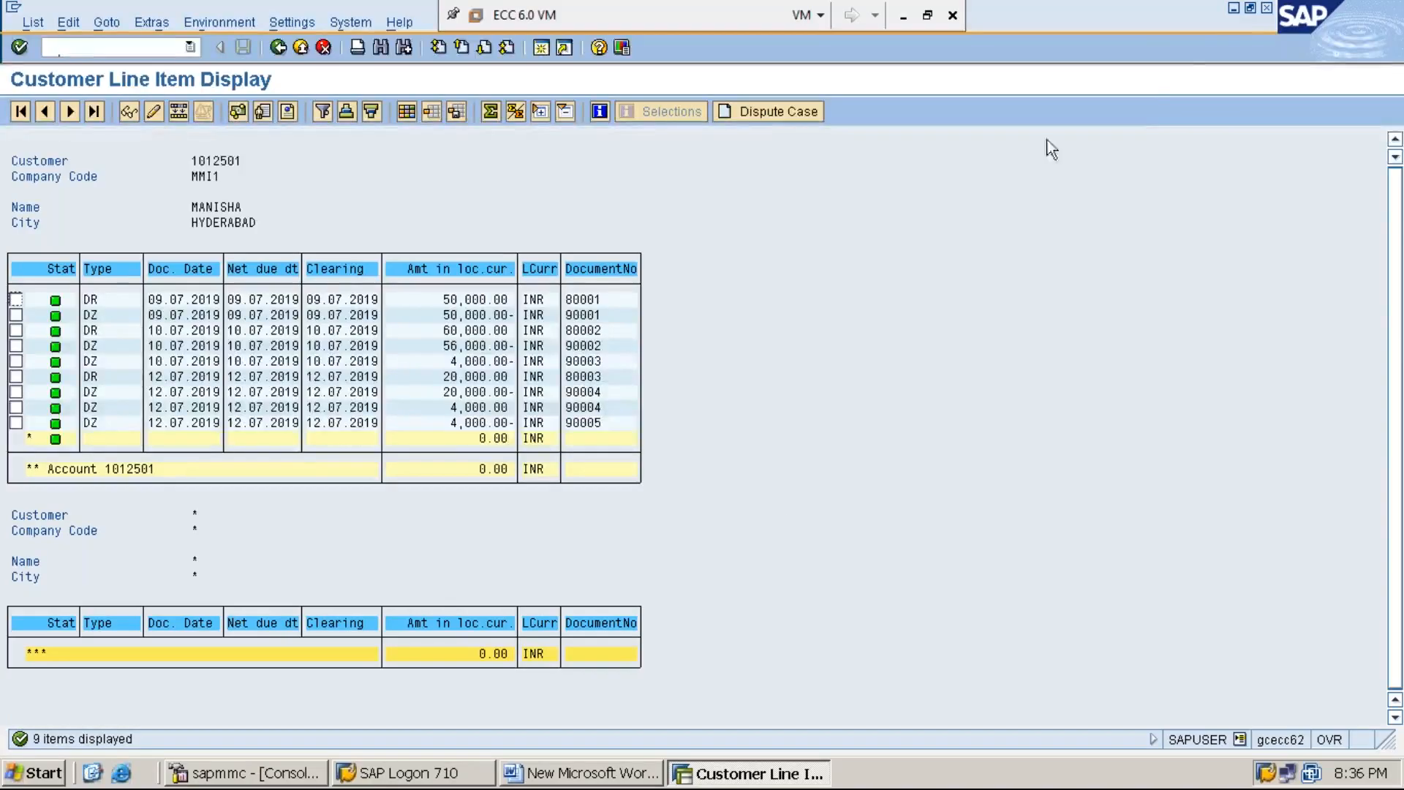
Step: Return to the Word document, end STEP:6 with a period and, after a blank line, add CUSTOMER DOWN PAYMENT / ADVANCE PAYMENT FROM CUSTOMER
{"action": "left_click", "coordinate": [1234, 9]}
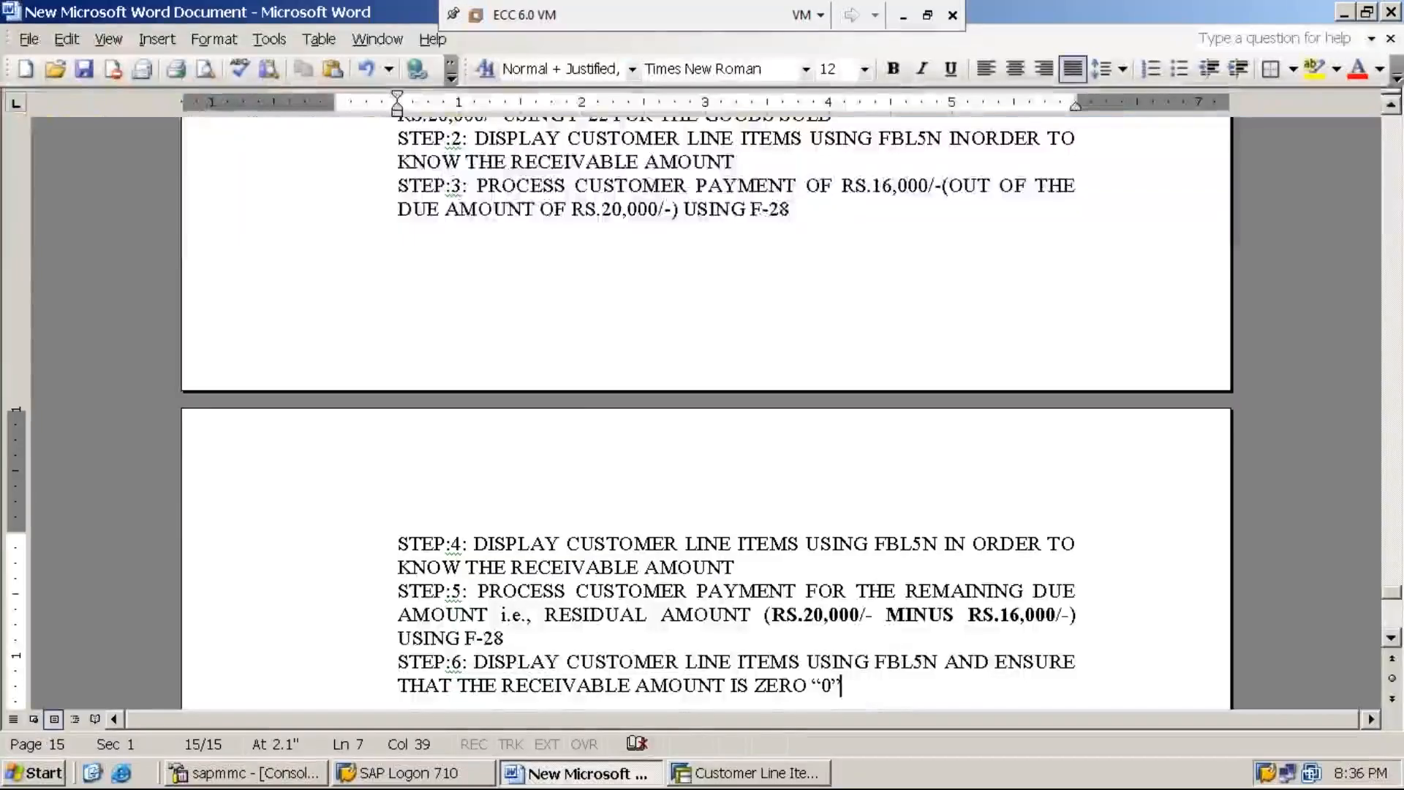
{"action": "type", "text": "."}
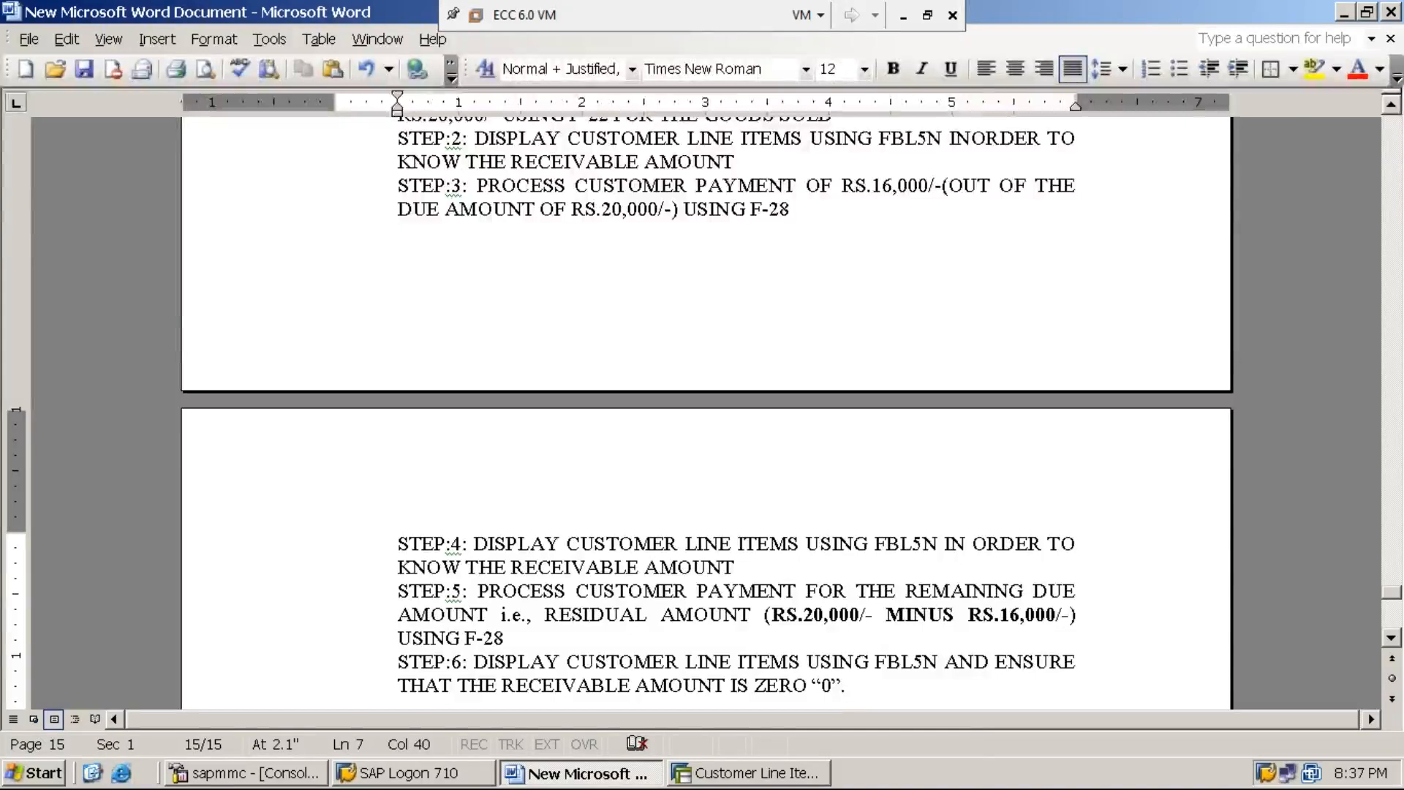
{"action": "key", "text": "Return"}
{"action": "key", "text": "Return"}
{"action": "type", "text": "CUSTOMER DOWN "}
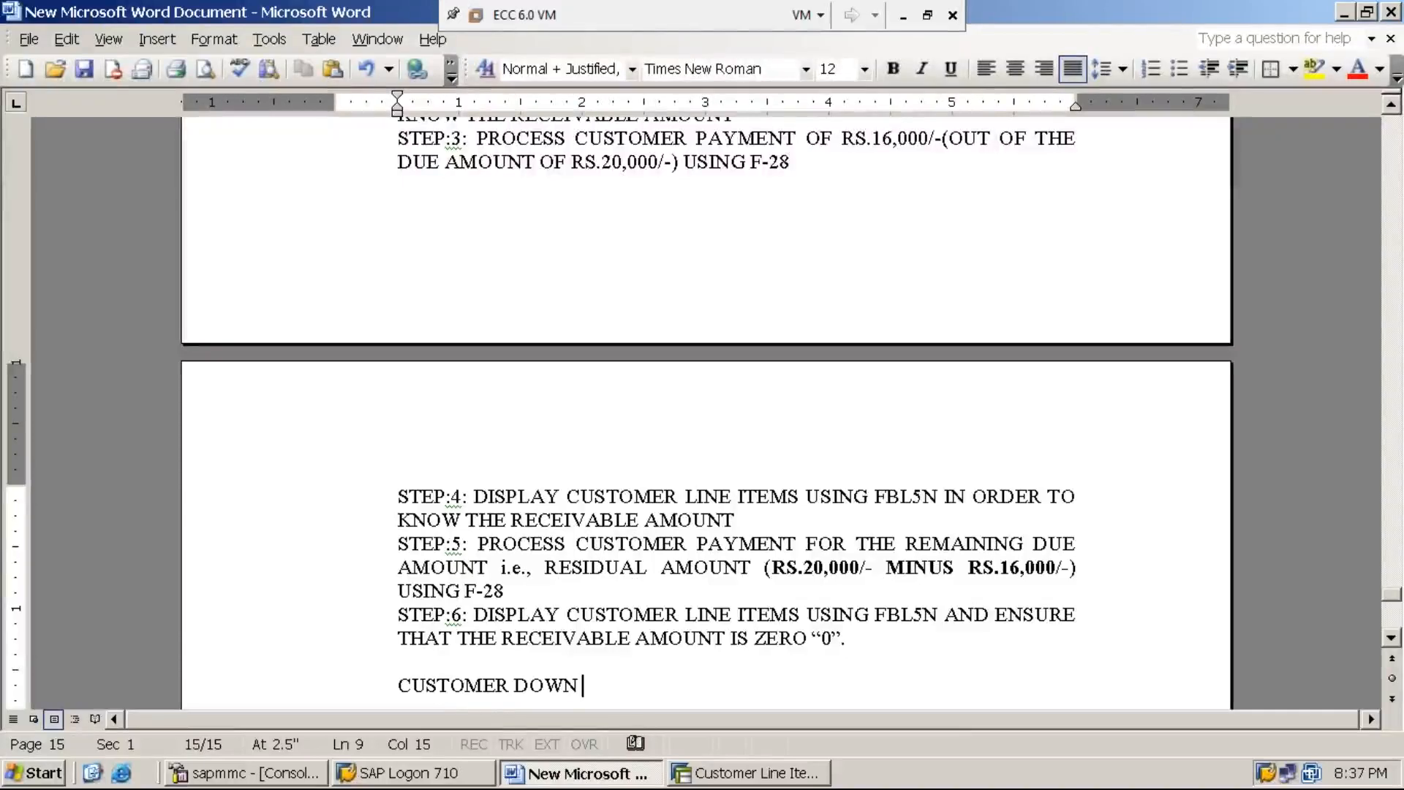
{"action": "type", "text": "PAYME"}
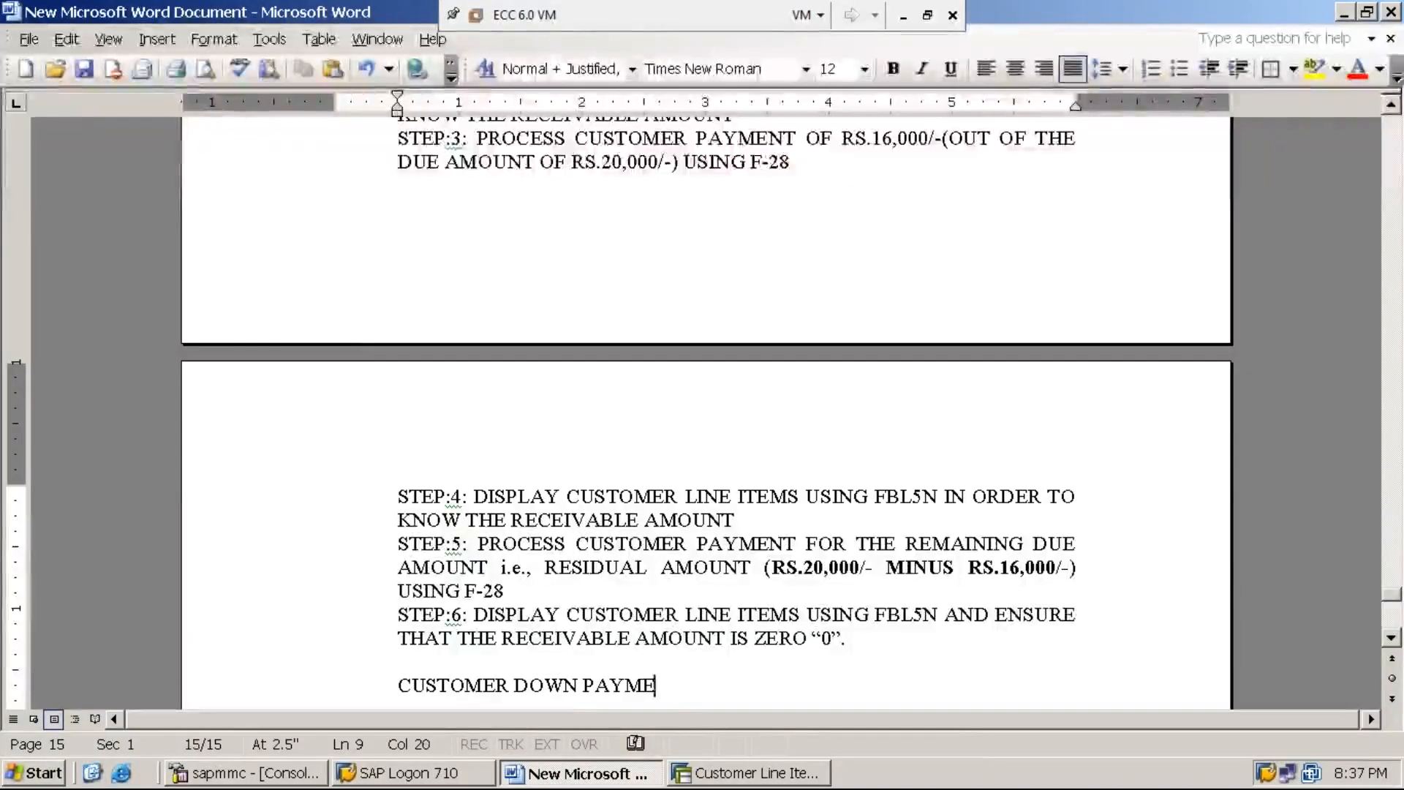
{"action": "type", "text": "NT / "}
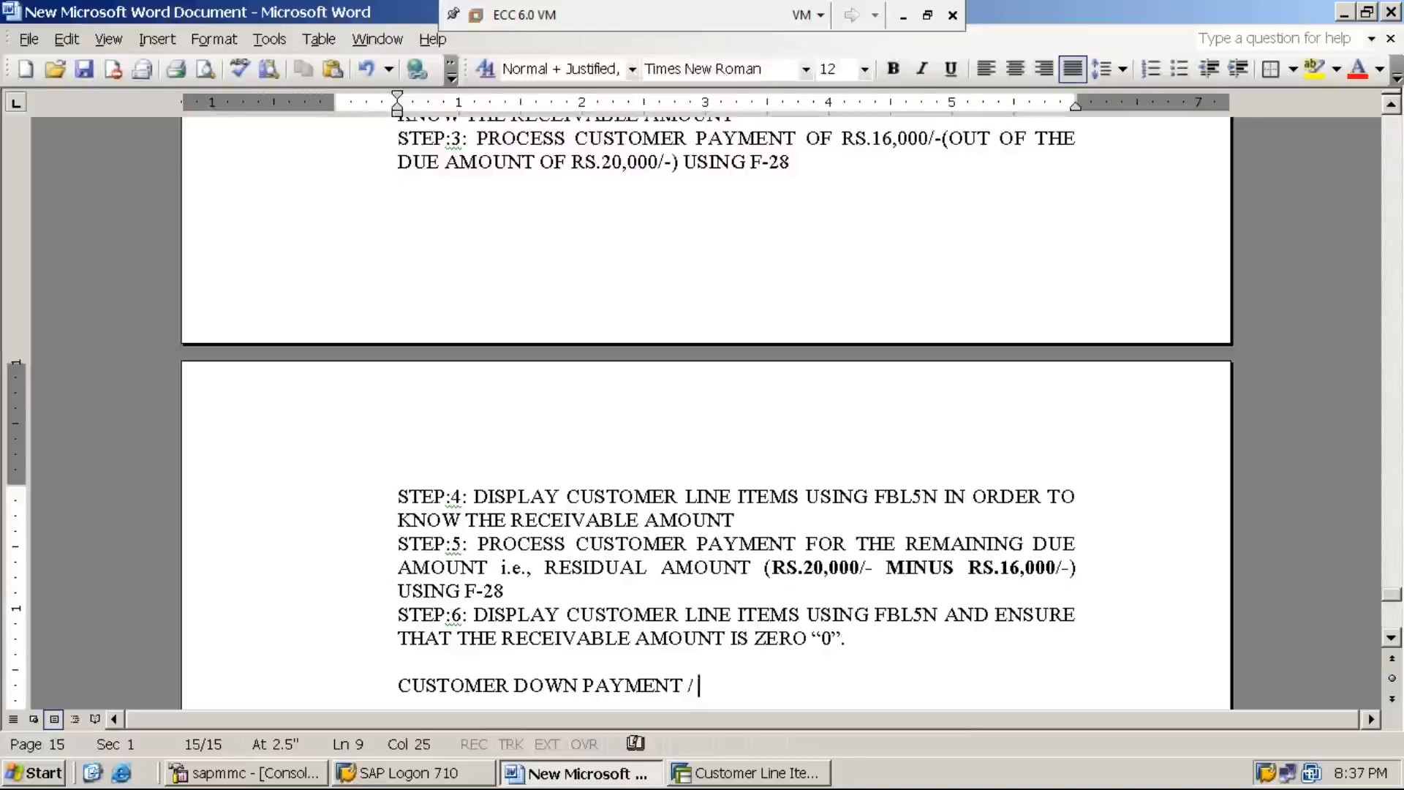
{"action": "type", "text": "ADVANCE "}
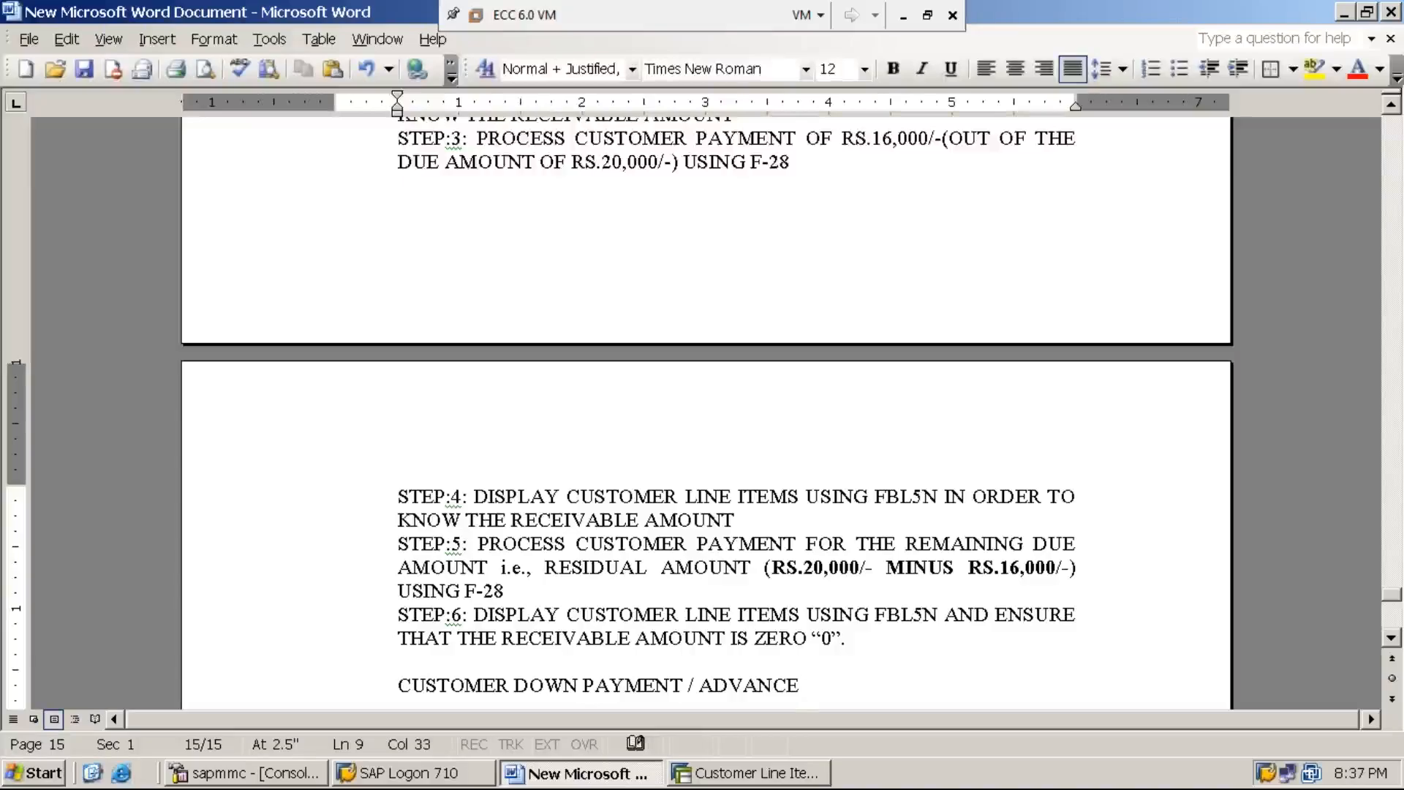
{"action": "type", "text": "PA"}
{"action": "type", "text": "YMENT "}
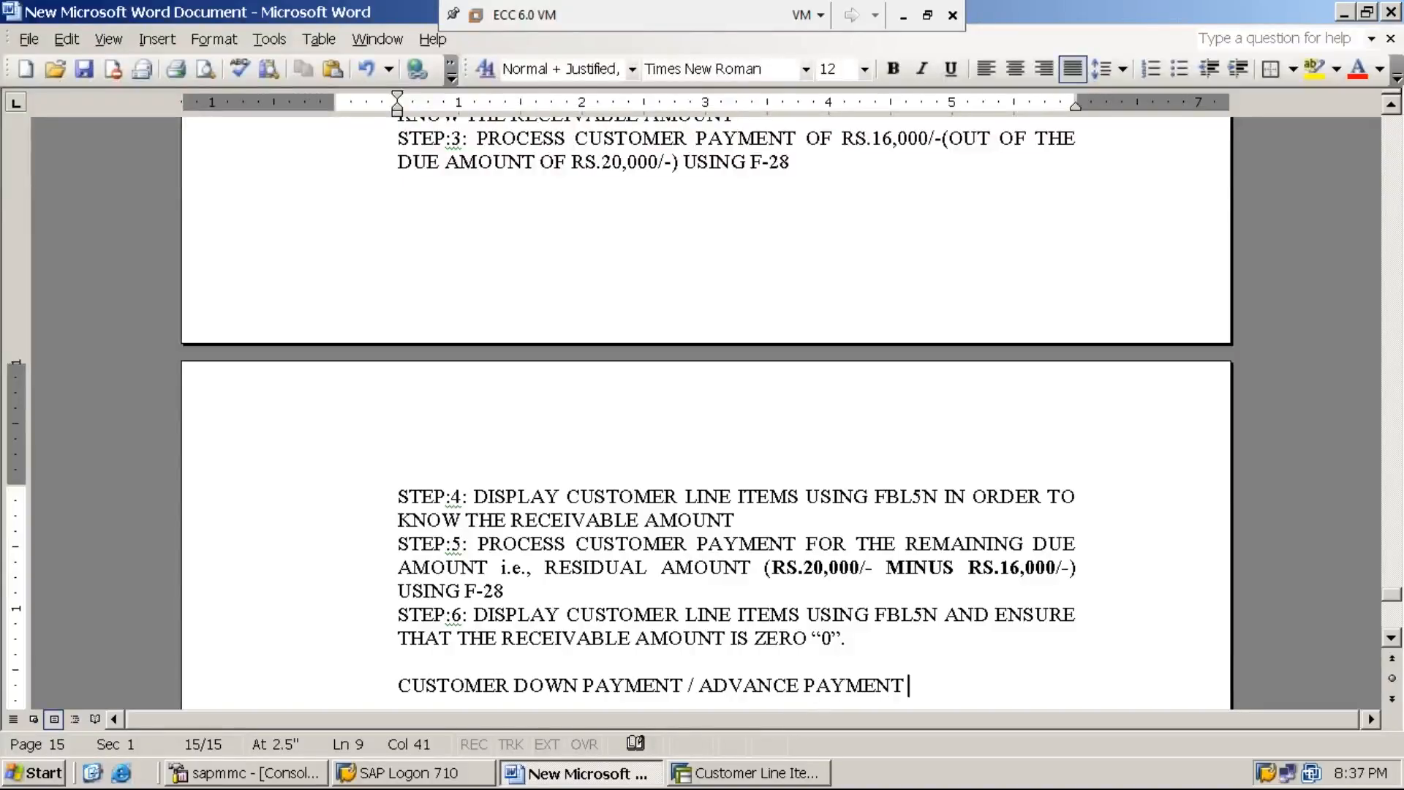
{"action": "type", "text": "FROM CUSTOMER"}
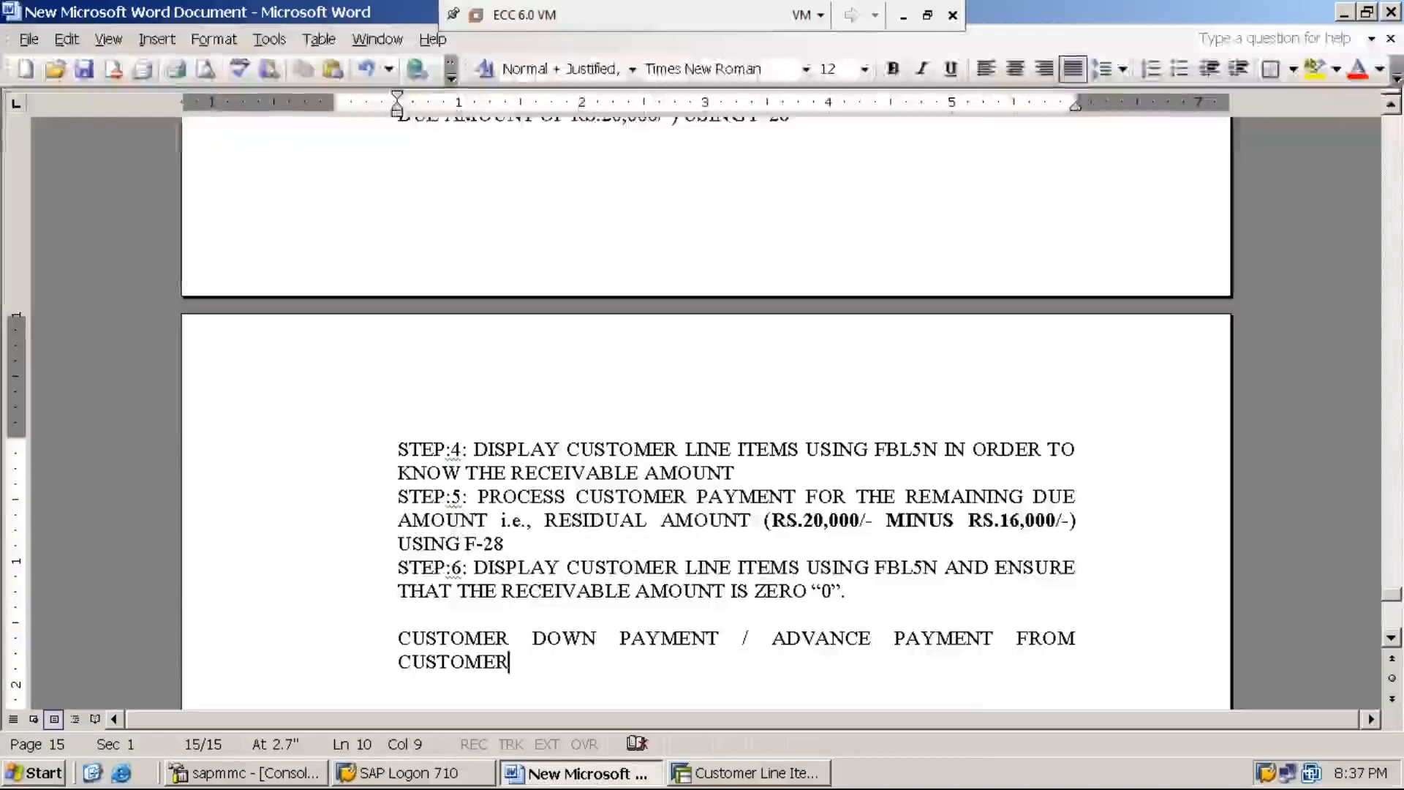
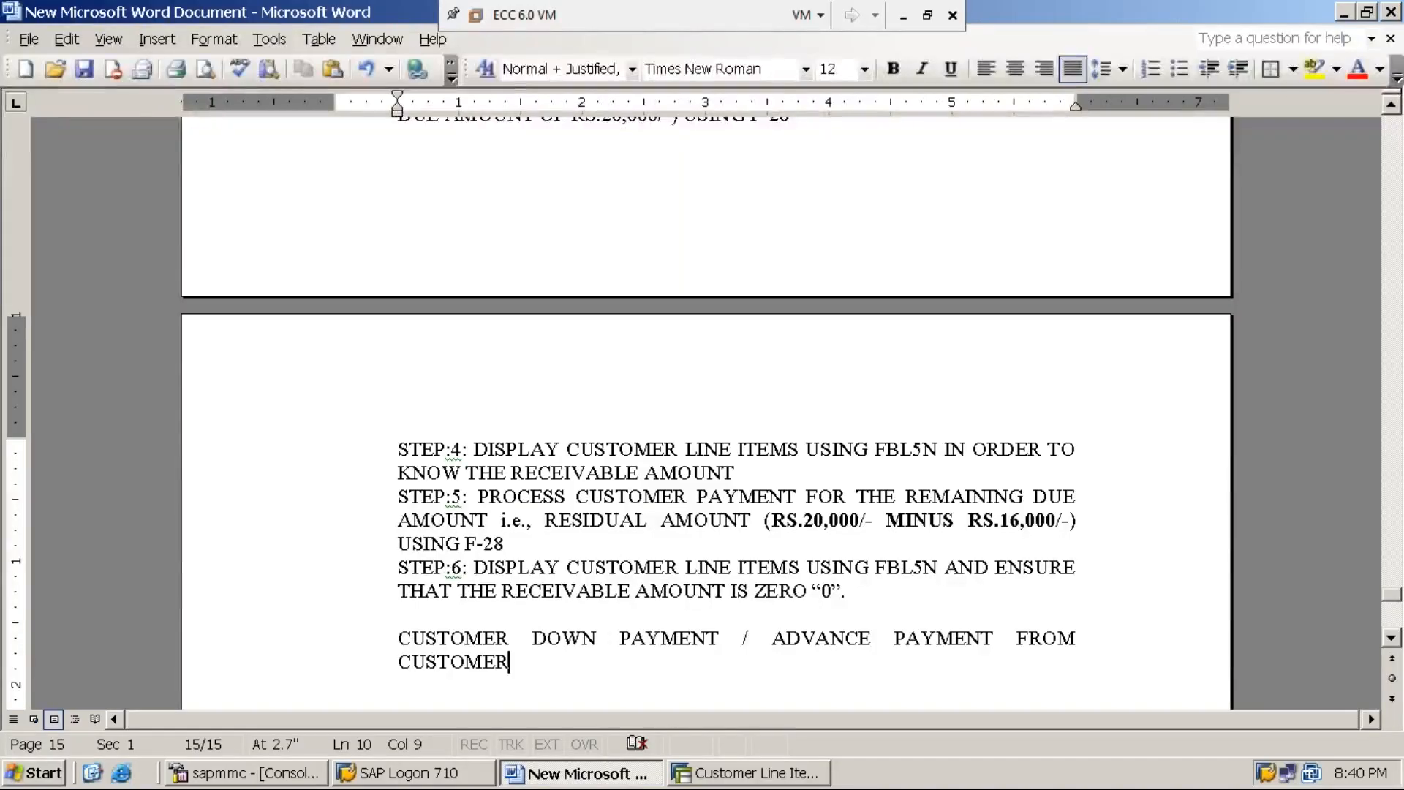
Step: Underline the two-line heading CUSTOMER DOWN PAYMENT / ADVANCE PAYMENT FROM CUSTOMER and leave a blank line below it
{"action": "key", "text": "shift+Home"}
{"action": "key", "text": "shift+Up"}
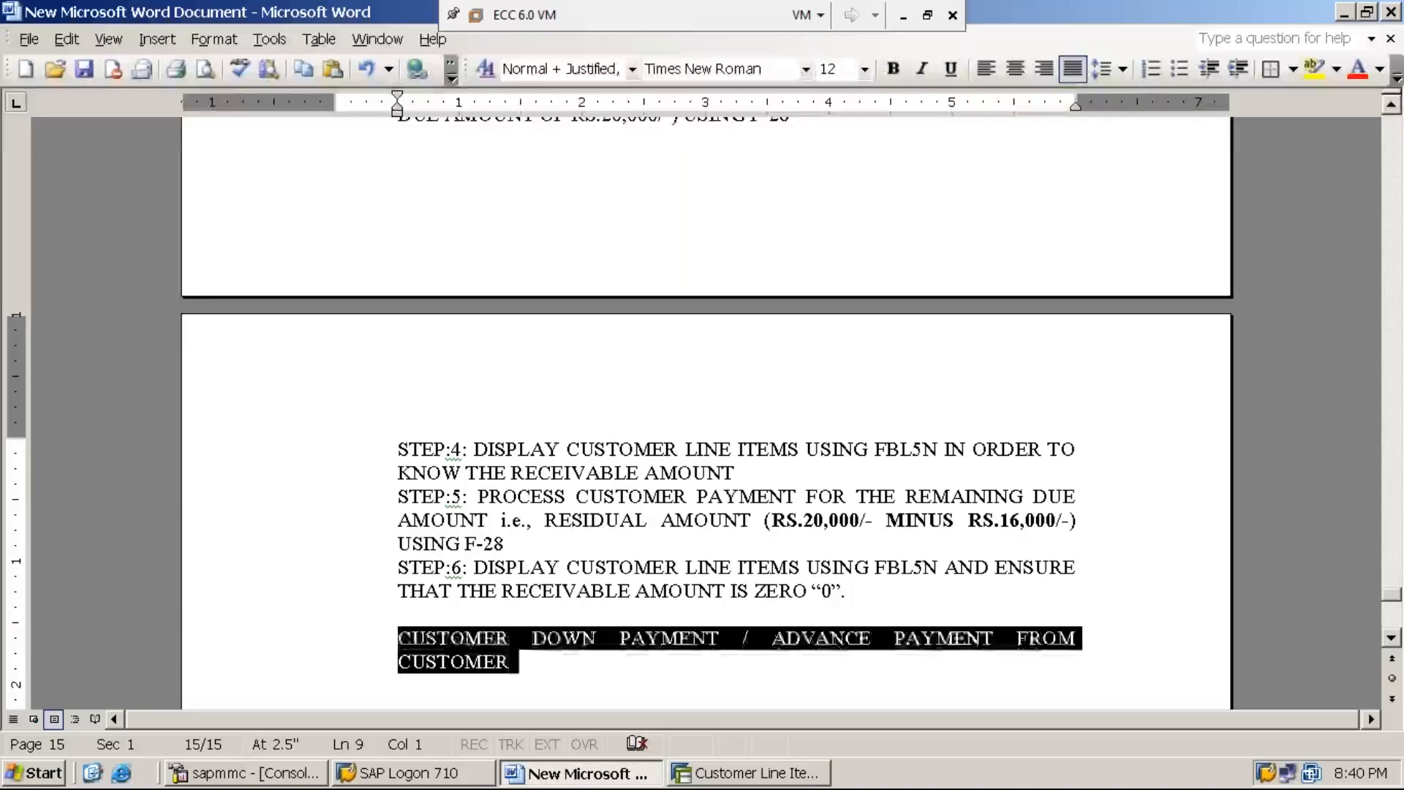
{"action": "key", "text": "ctrl+u"}
{"action": "key", "text": "End"}
{"action": "key", "text": "Return"}
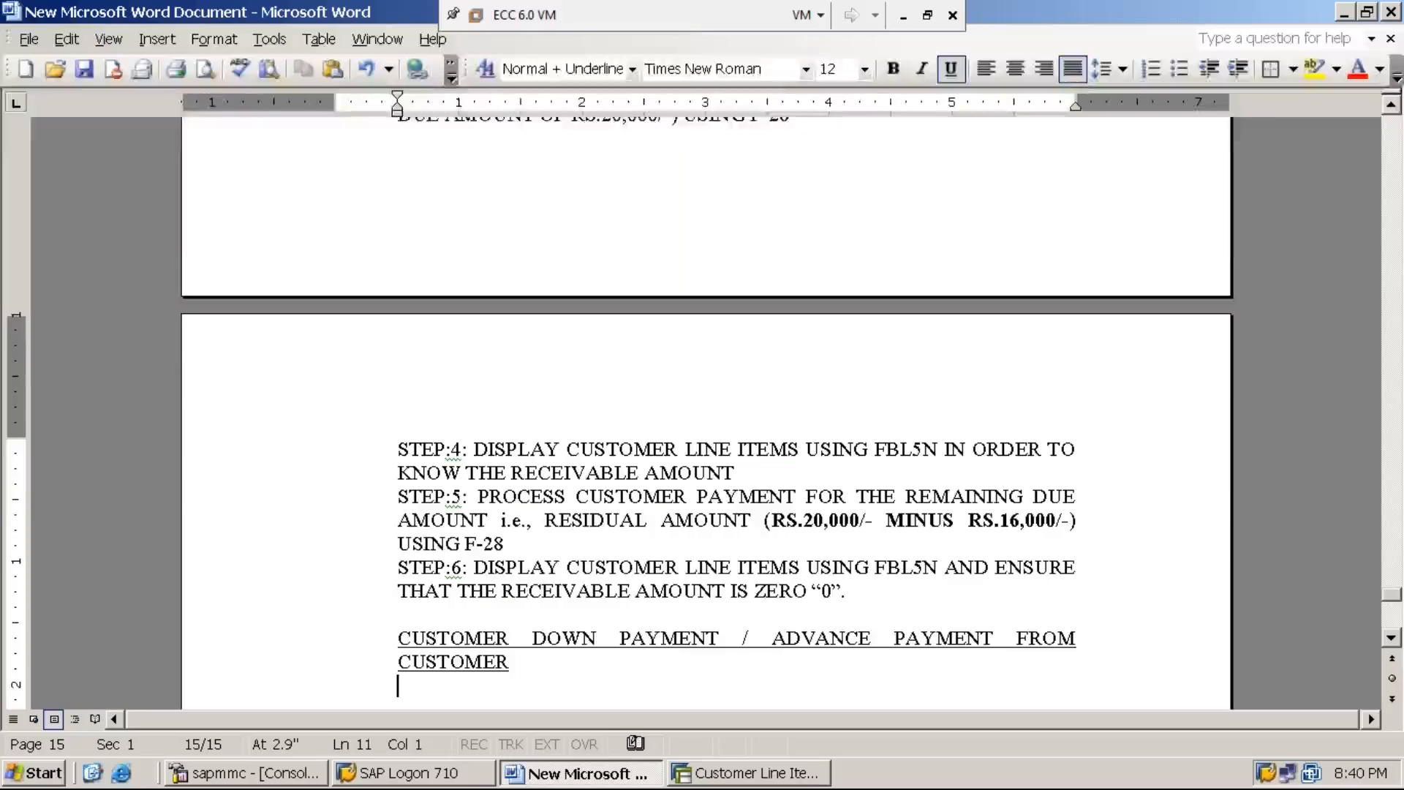
{"action": "key", "text": "Return"}
Step: Write IN GENERAL CUSTOMER WILL PAY THE AMOUNT below the heading and remove the underline from this text
{"action": "type", "text": "IN GENER"}
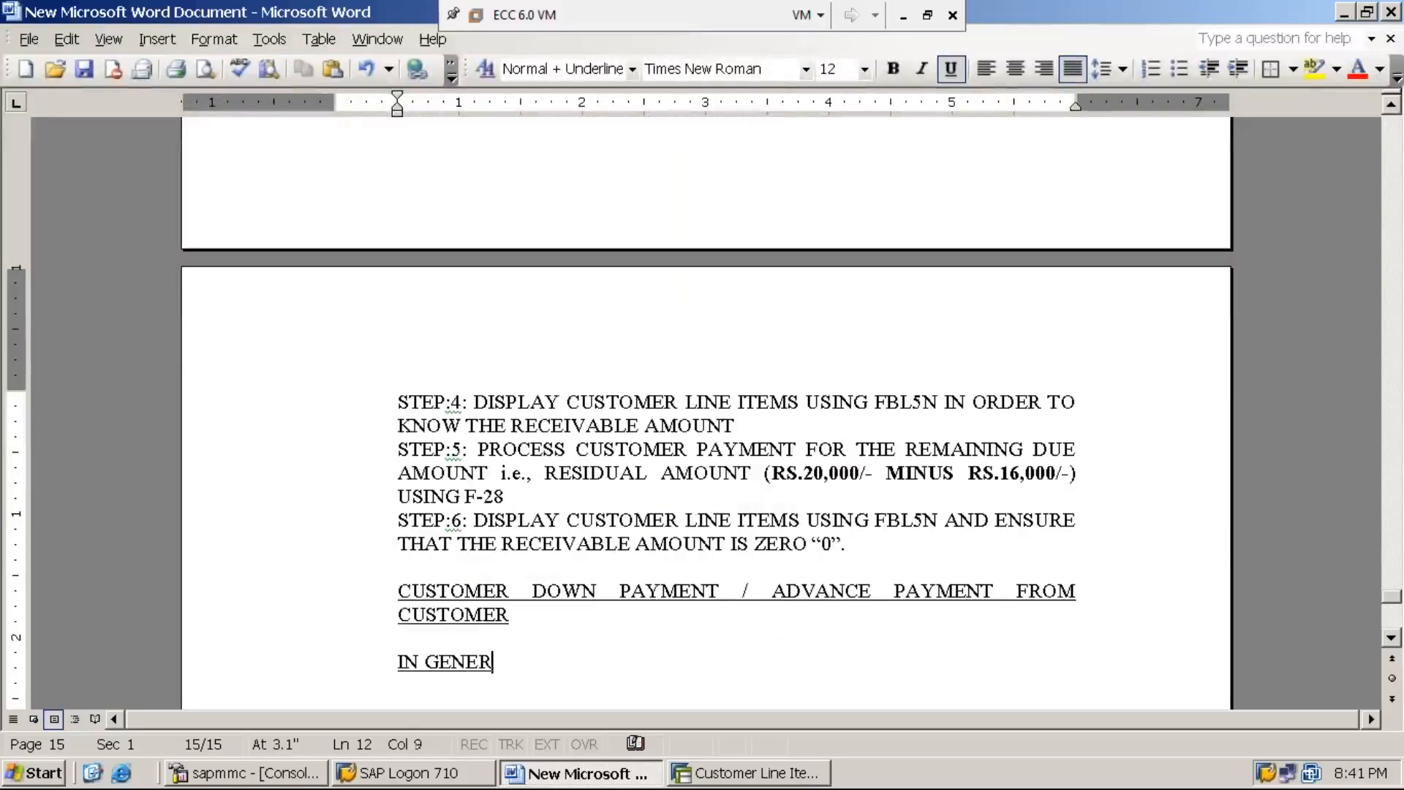
{"action": "type", "text": "AL CU"}
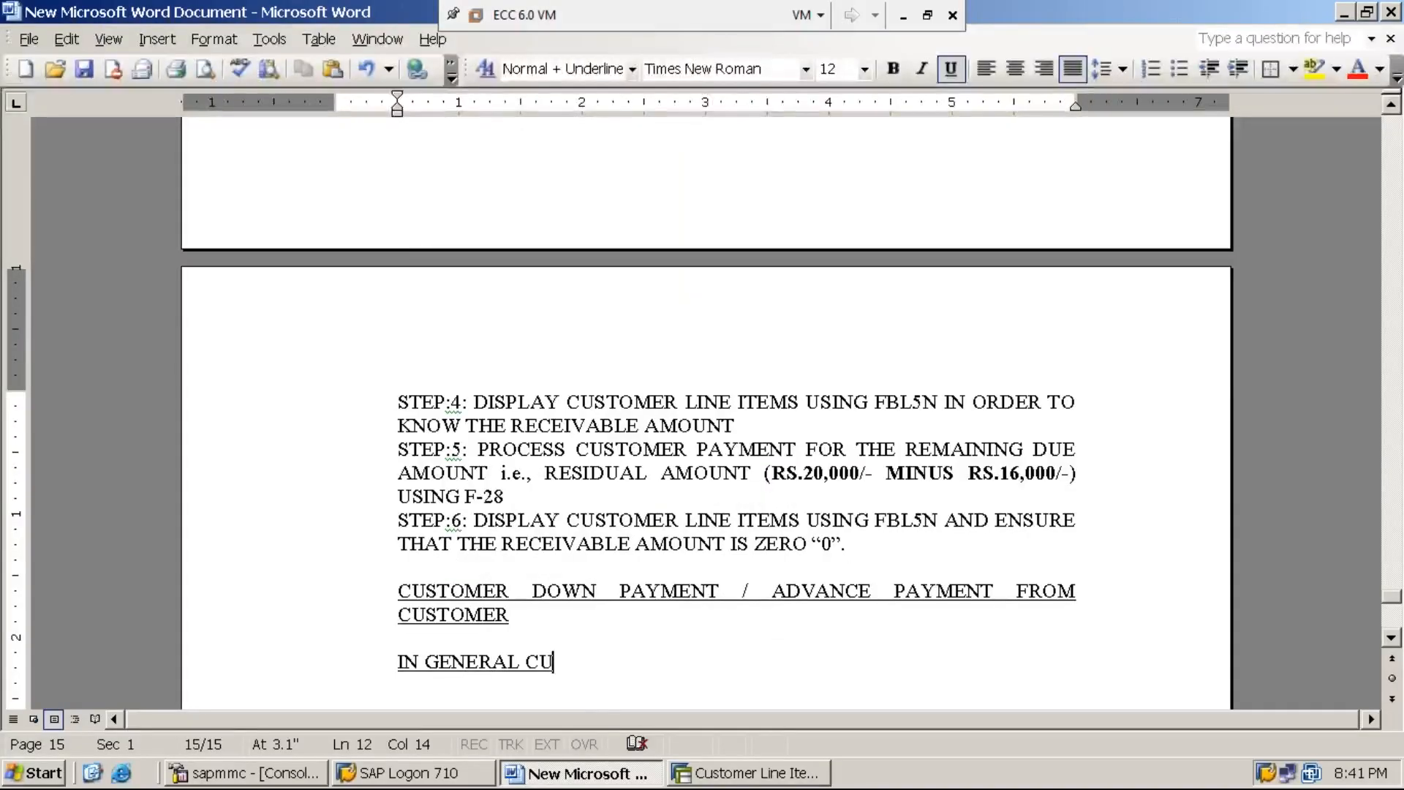
{"action": "key", "text": "BackSpace"}
{"action": "key", "text": "BackSpace"}
{"action": "type", "text": "CUSTOMER WI"}
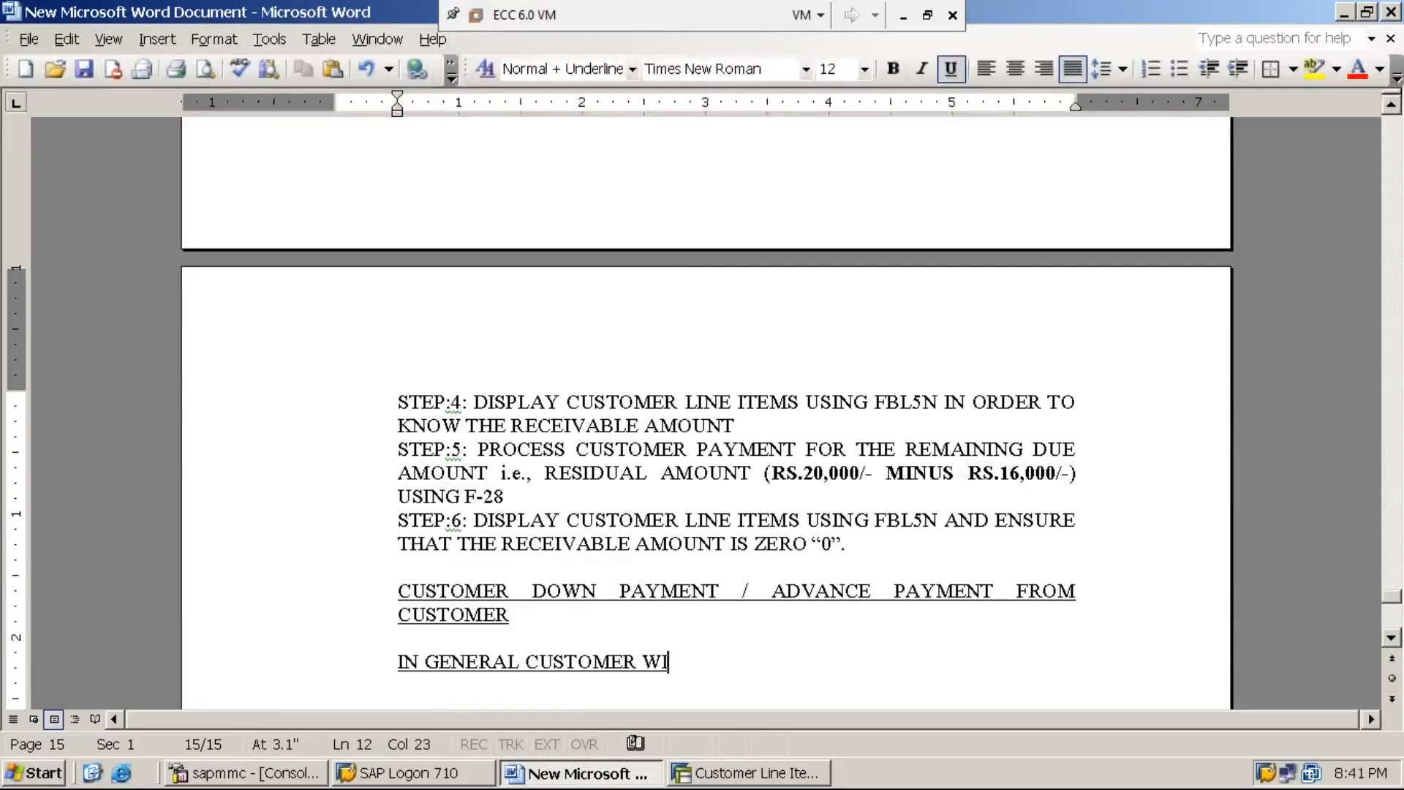
{"action": "type", "text": "LL "}
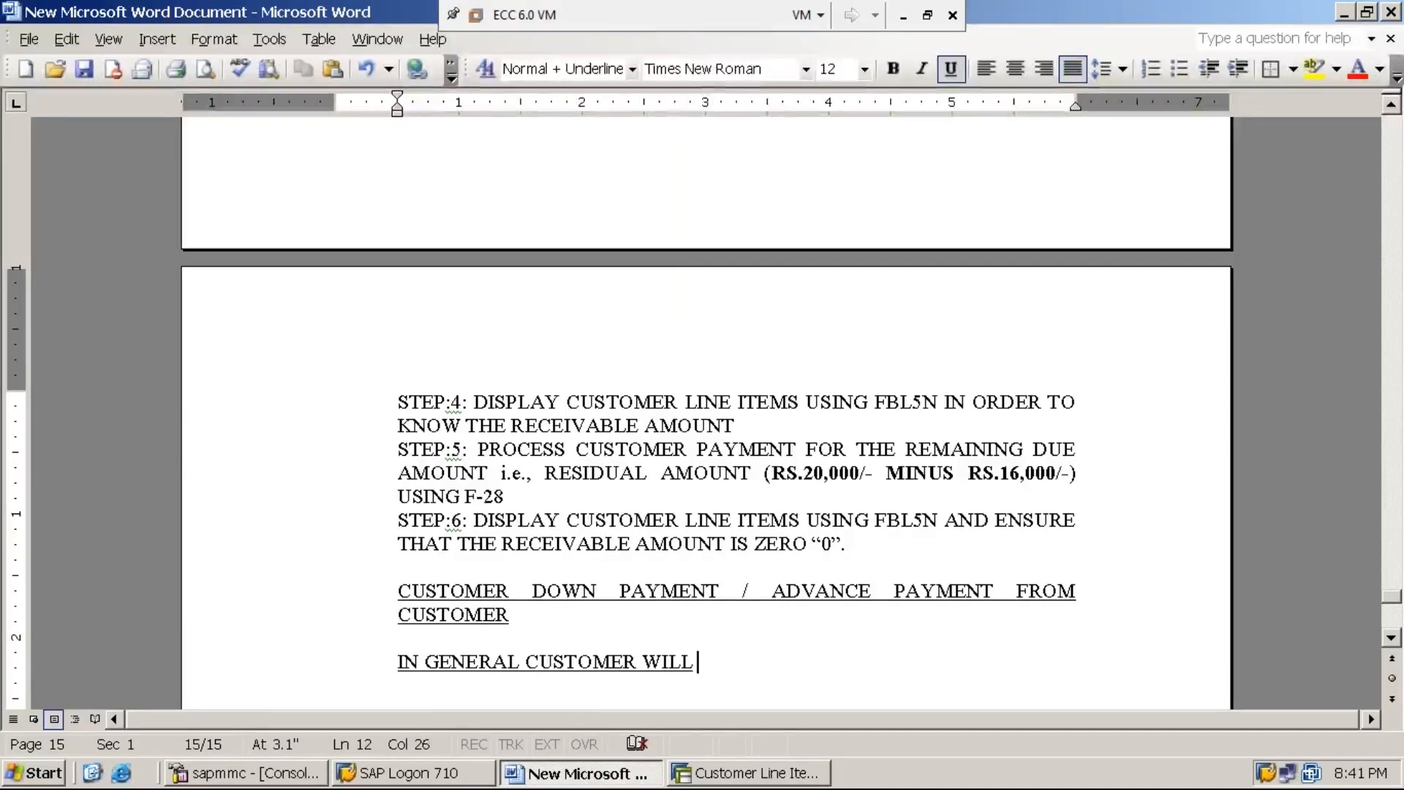
{"action": "type", "text": "PA"}
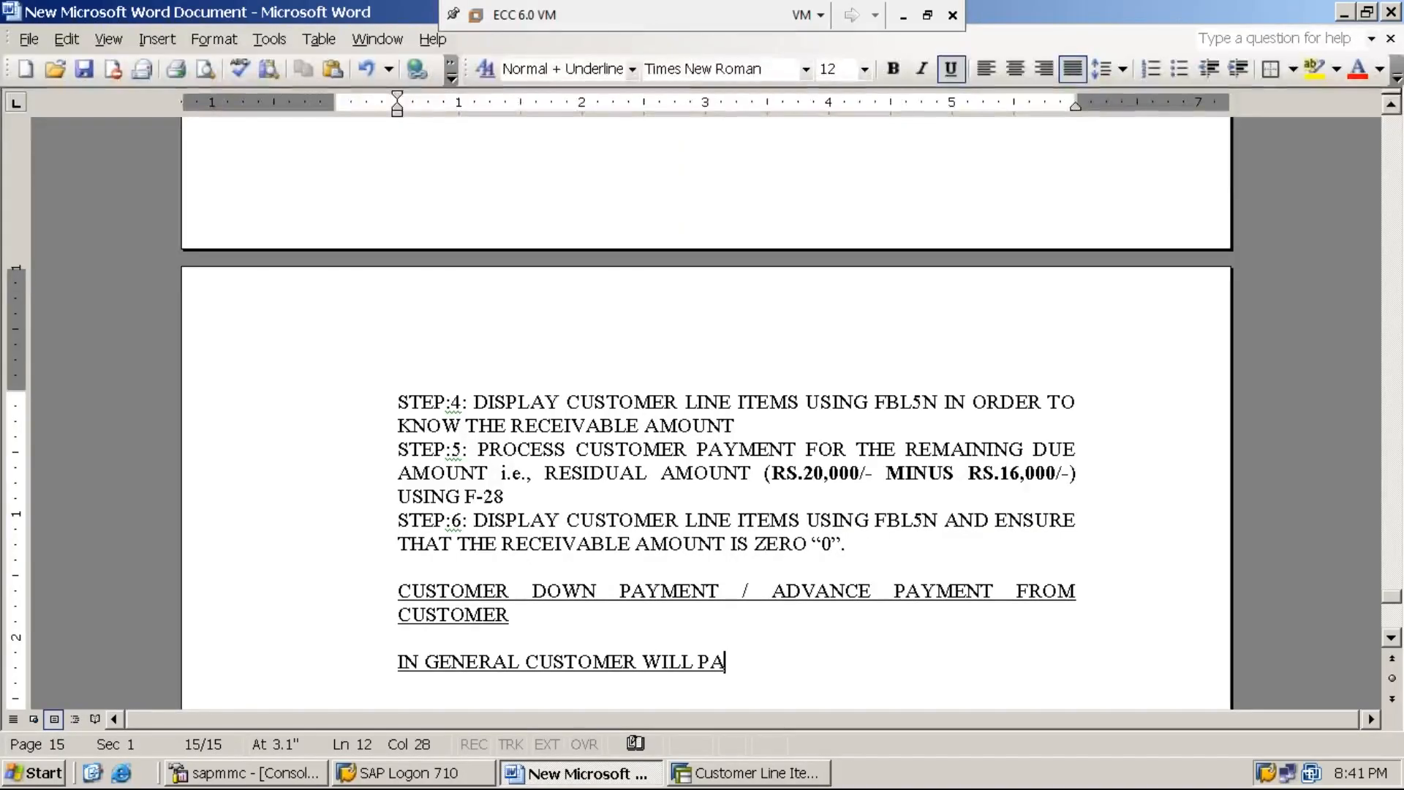
{"action": "type", "text": "Y THE AMOUNT"}
{"action": "key", "text": "shift+Home"}
{"action": "key", "text": "ctrl+u"}
{"action": "key", "text": "End"}
Step: Complete the sentence with TO THE BUSINESS AFTER SALES i.e., AFTER RECEIVING THE GOODS/MATERIAL
{"action": "type", "text": "TO TH"}
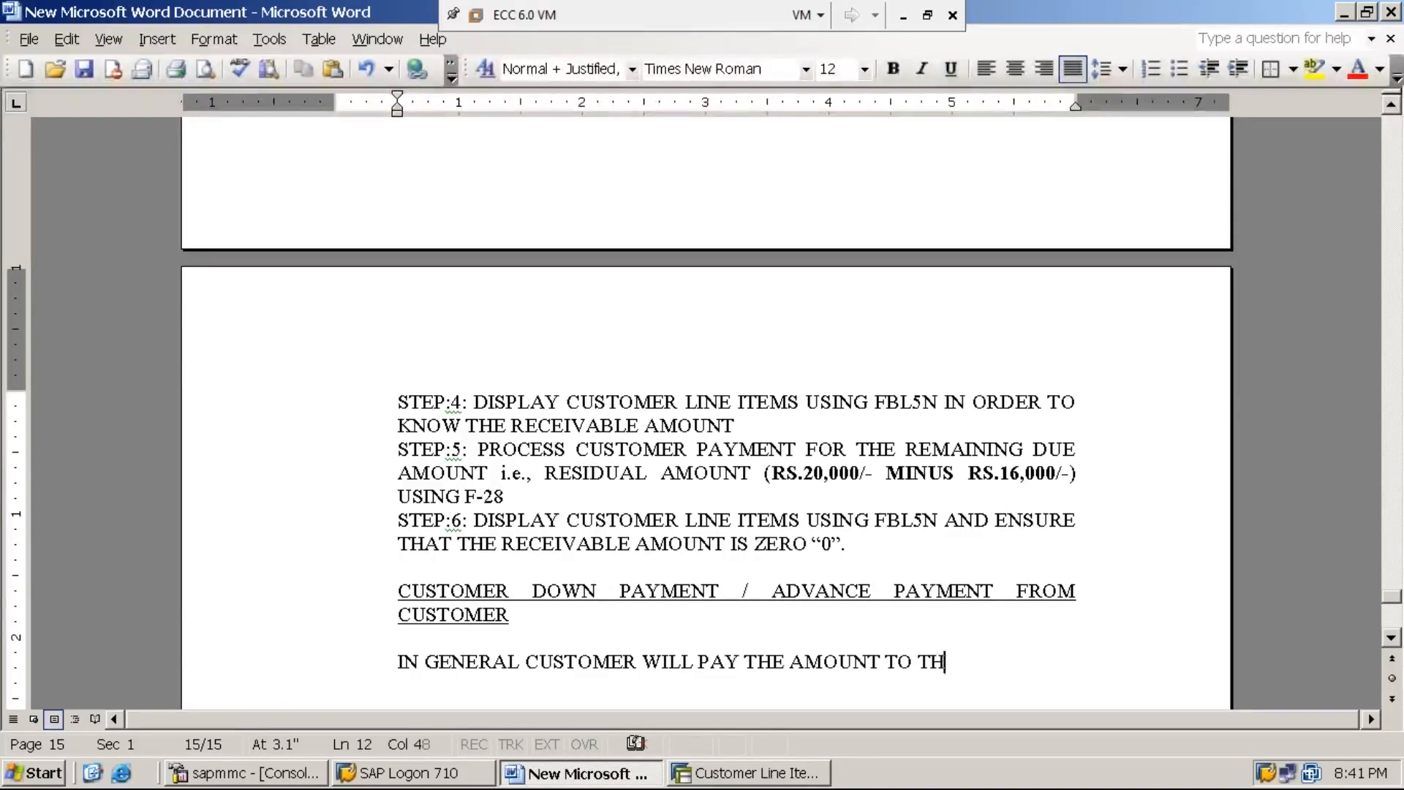
{"action": "type", "text": "E BUSINESS AFTER"}
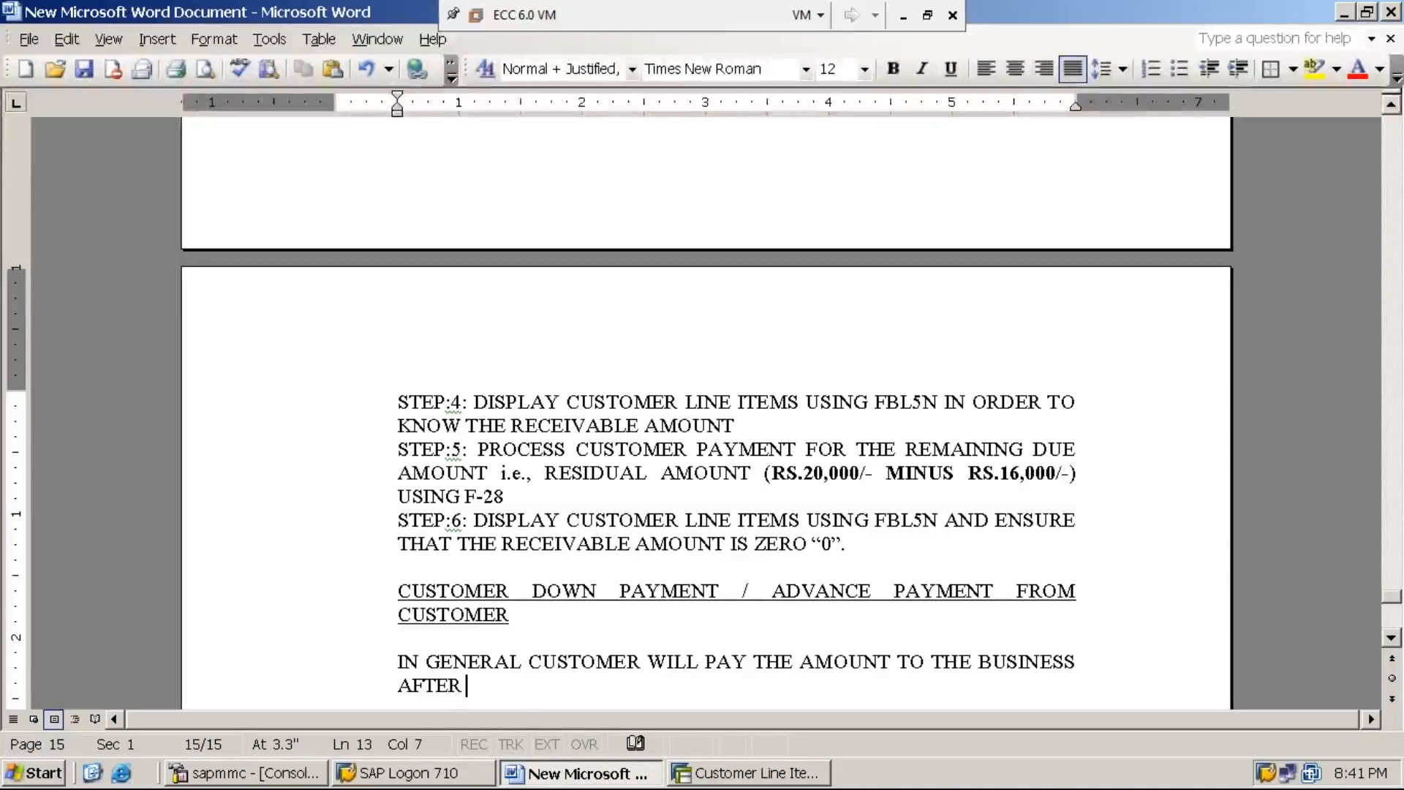
{"action": "type", "text": "SALES"}
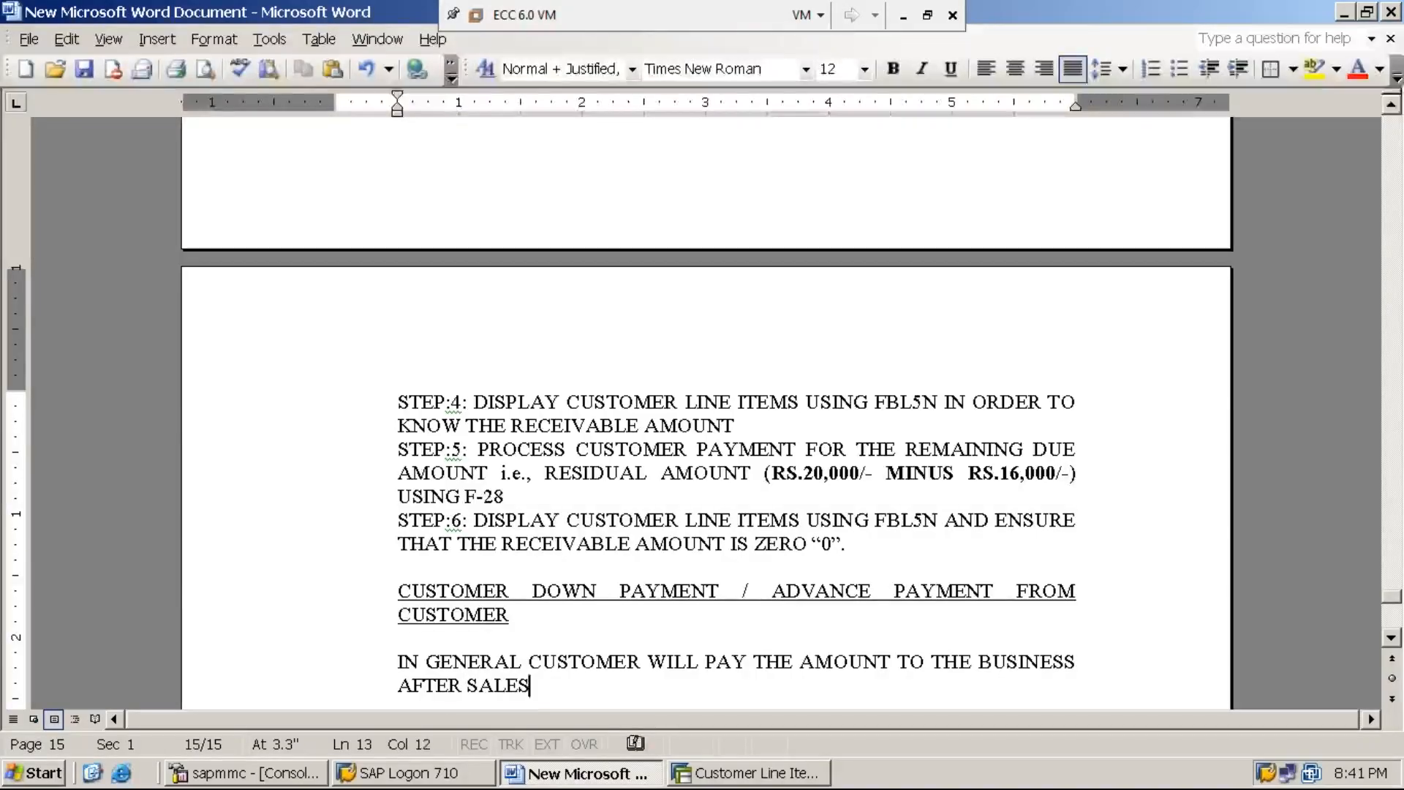
{"action": "type", "text": " i.e., AF"}
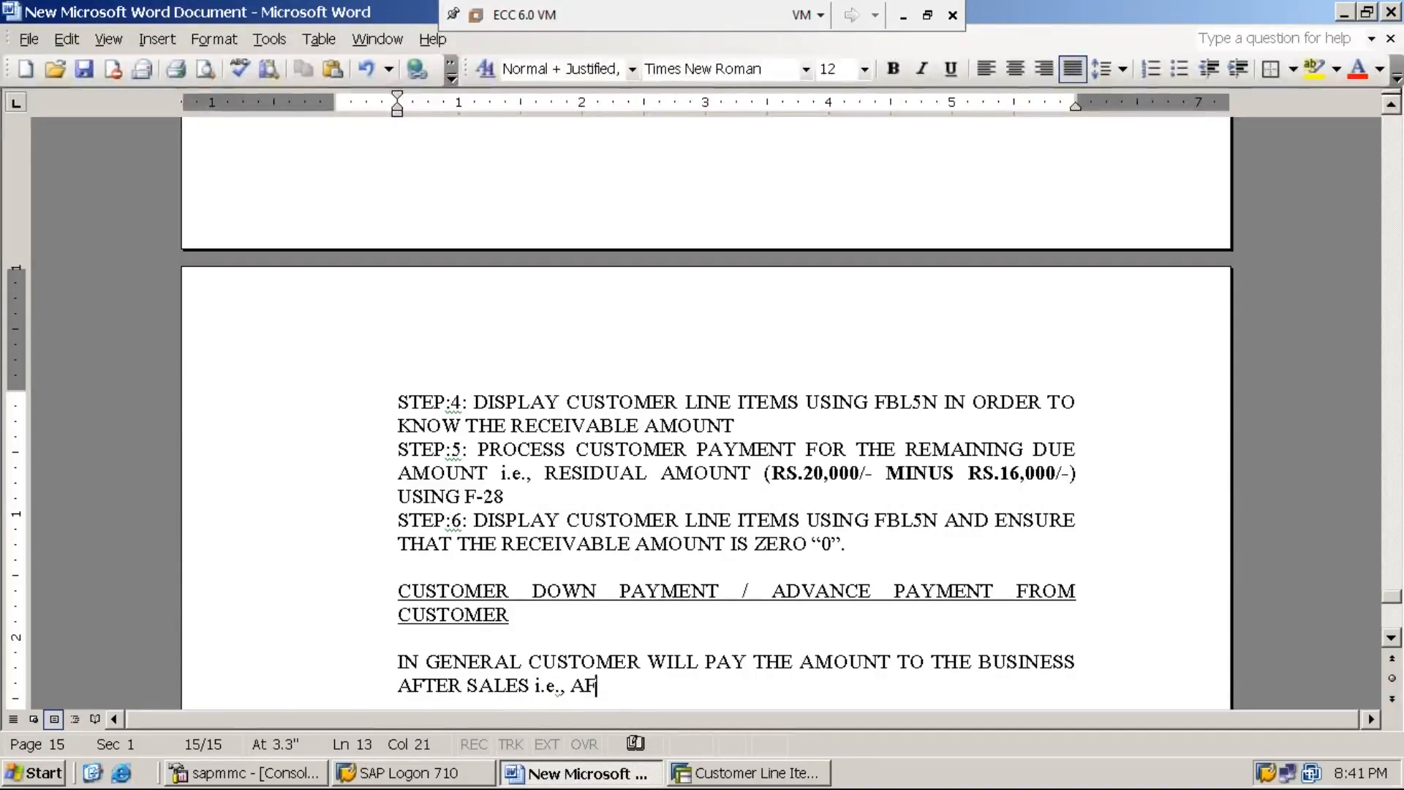
{"action": "type", "text": "TER RECEIVN"}
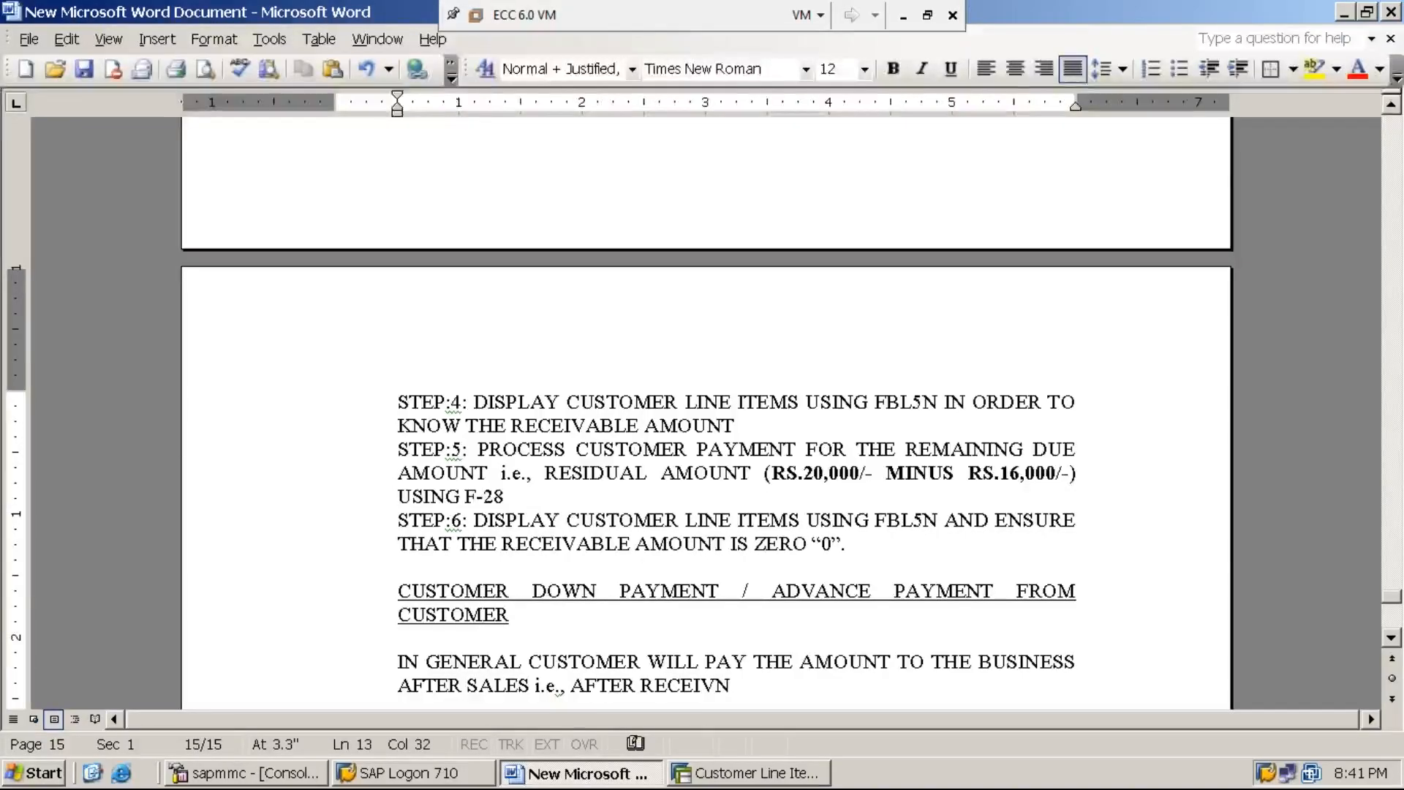
{"action": "type", "text": "NG THE GOODS/MATERIAL."}
Step: After a blank line, begin a paragraph with IN SOME CASES, BUSINESS MIGHT REQUEST THE CUSTOMER TO PAY SOME AMOUNT AS ADVANCE
{"action": "key", "text": "Return"}
{"action": "key", "text": "Return"}
{"action": "type", "text": "IN SOME CASES, BUSINESS MIGHT REQUEST THE CUSTOMER TO PAY SOME AMOUNT A"}
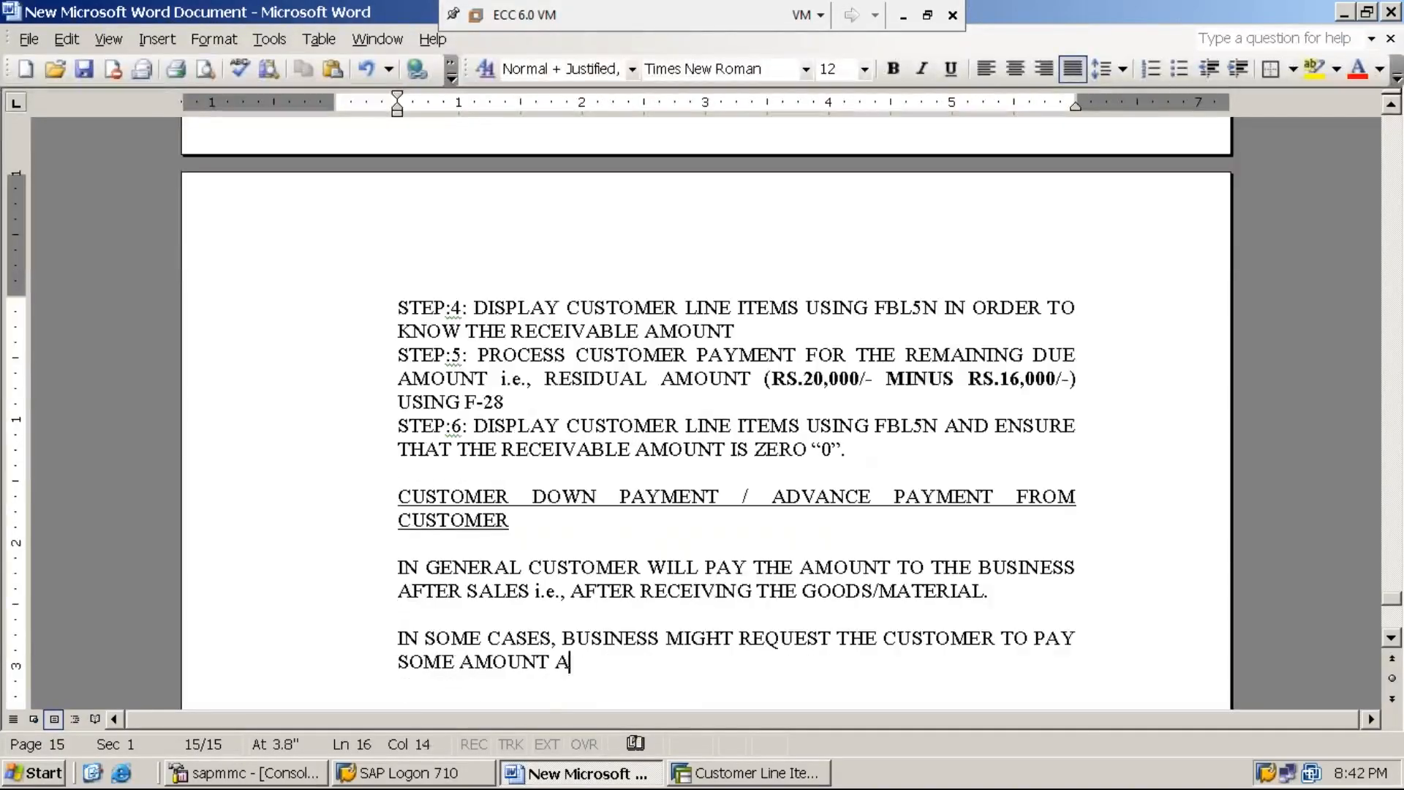
{"action": "type", "text": "S AD"}
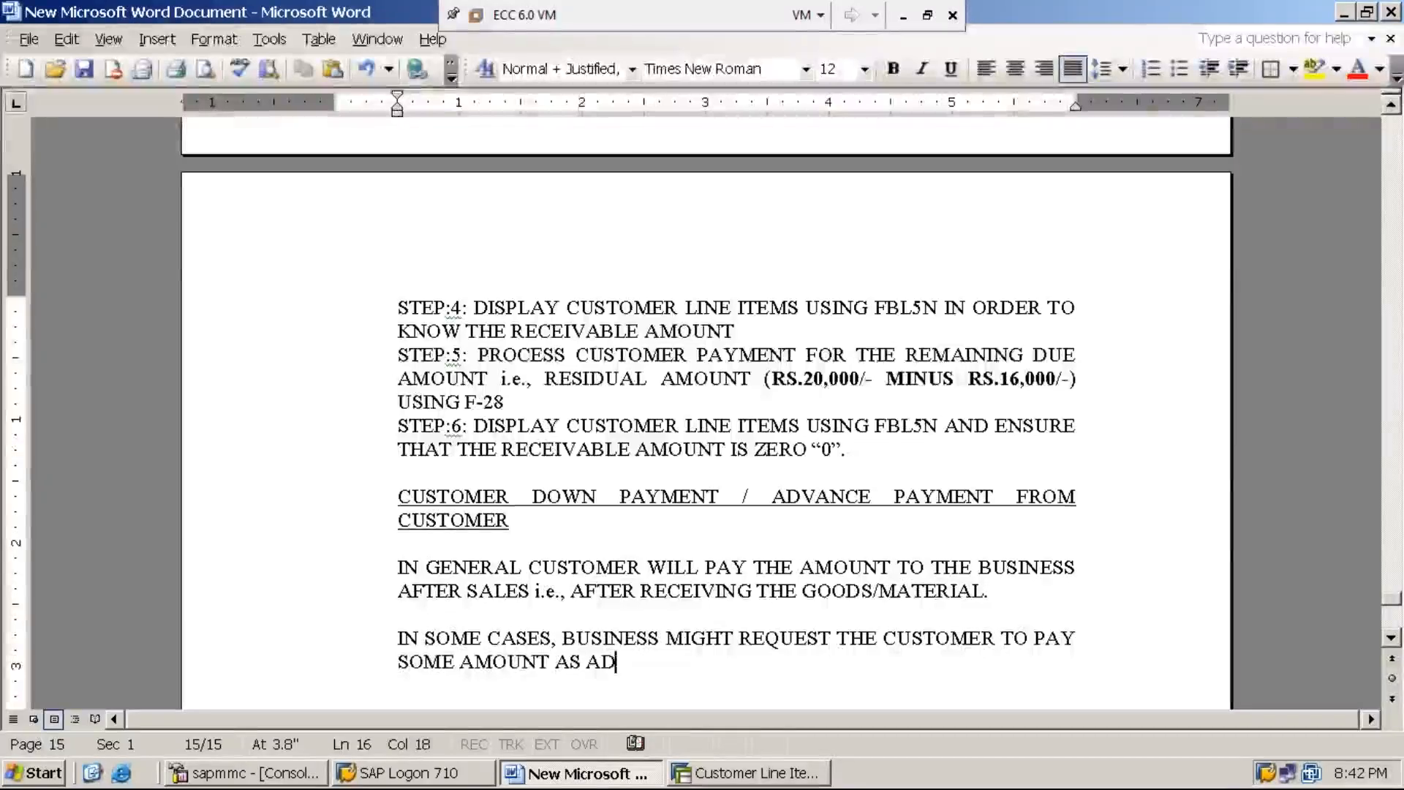
{"action": "type", "text": "VANCE"}
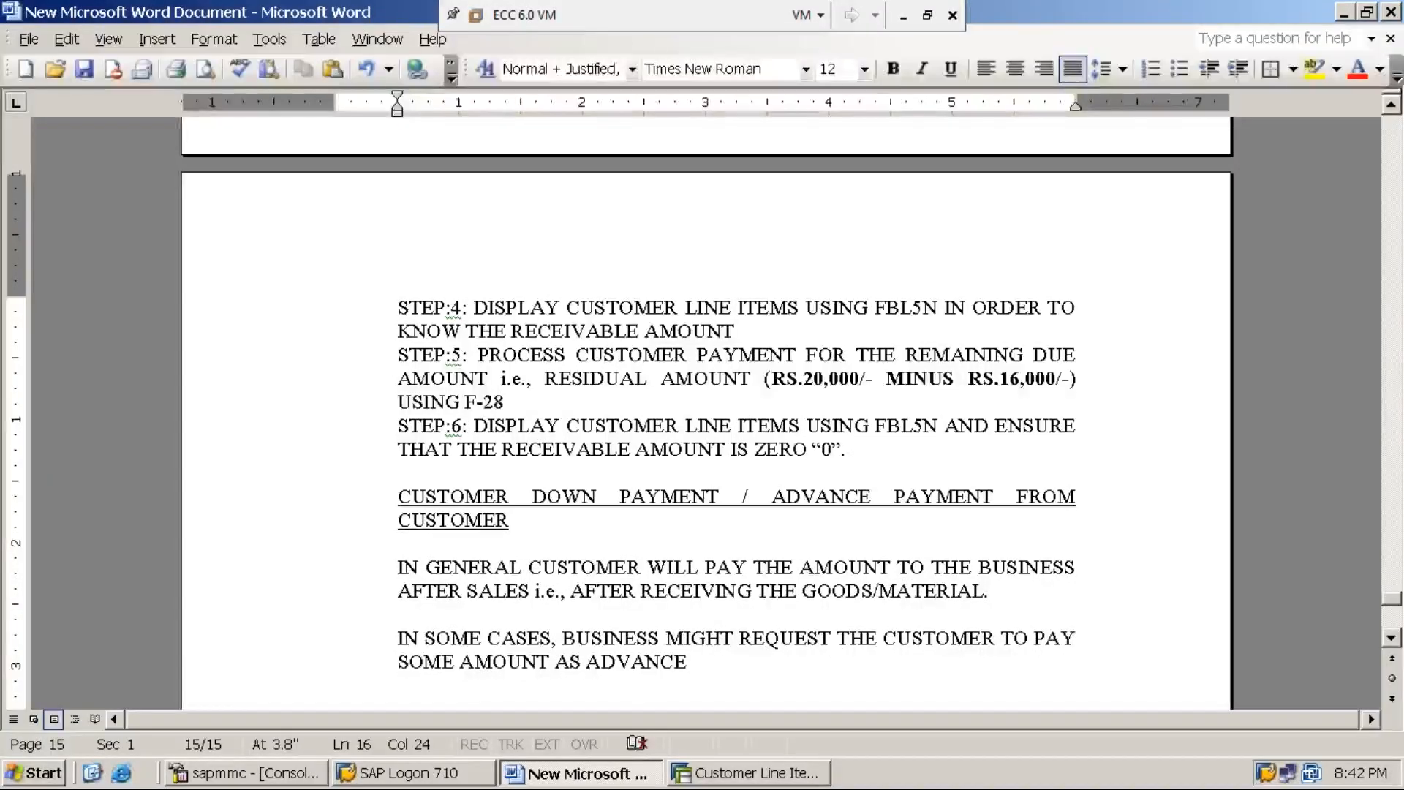
{"action": "type", "text": " BEFOR"}
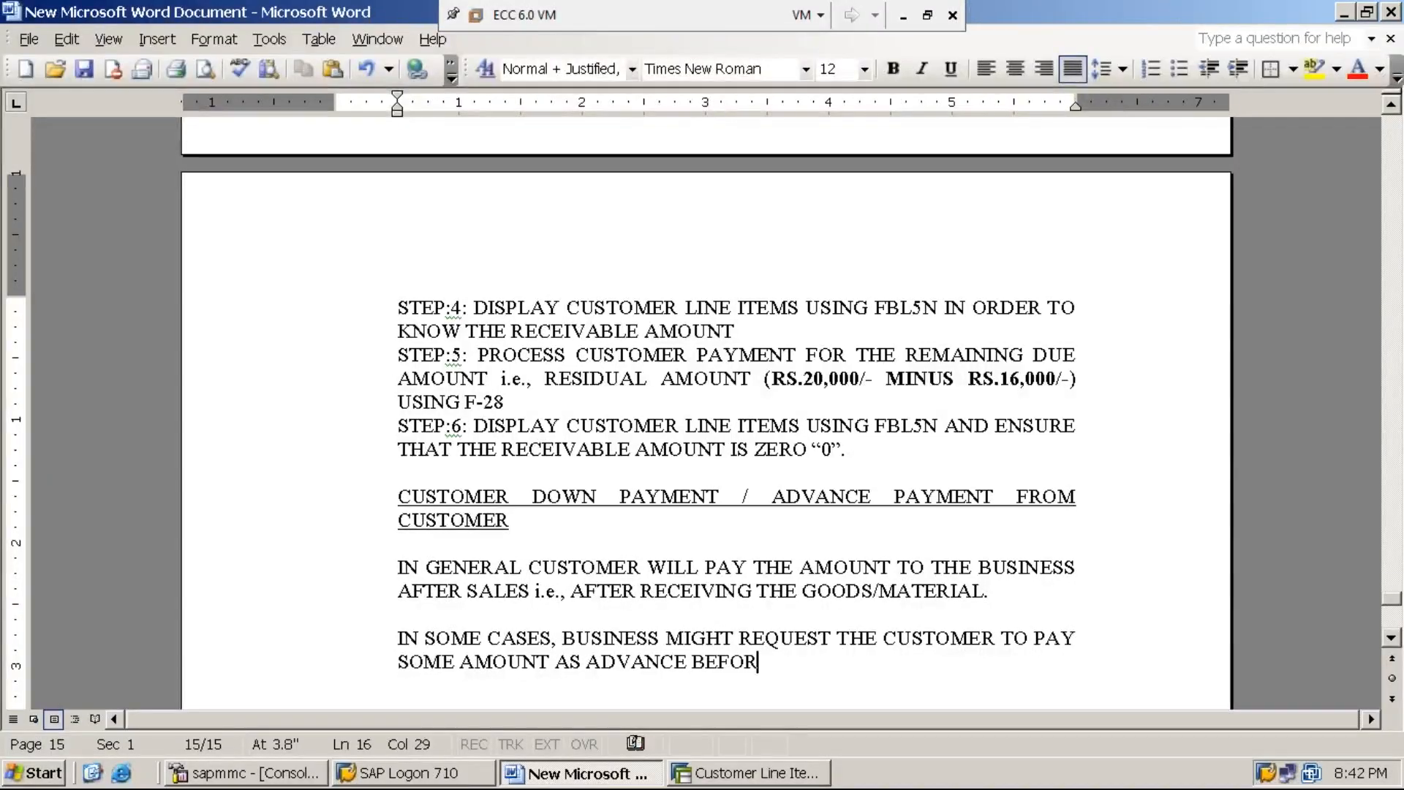
{"action": "type", "text": "E DELIVEIRNG"}
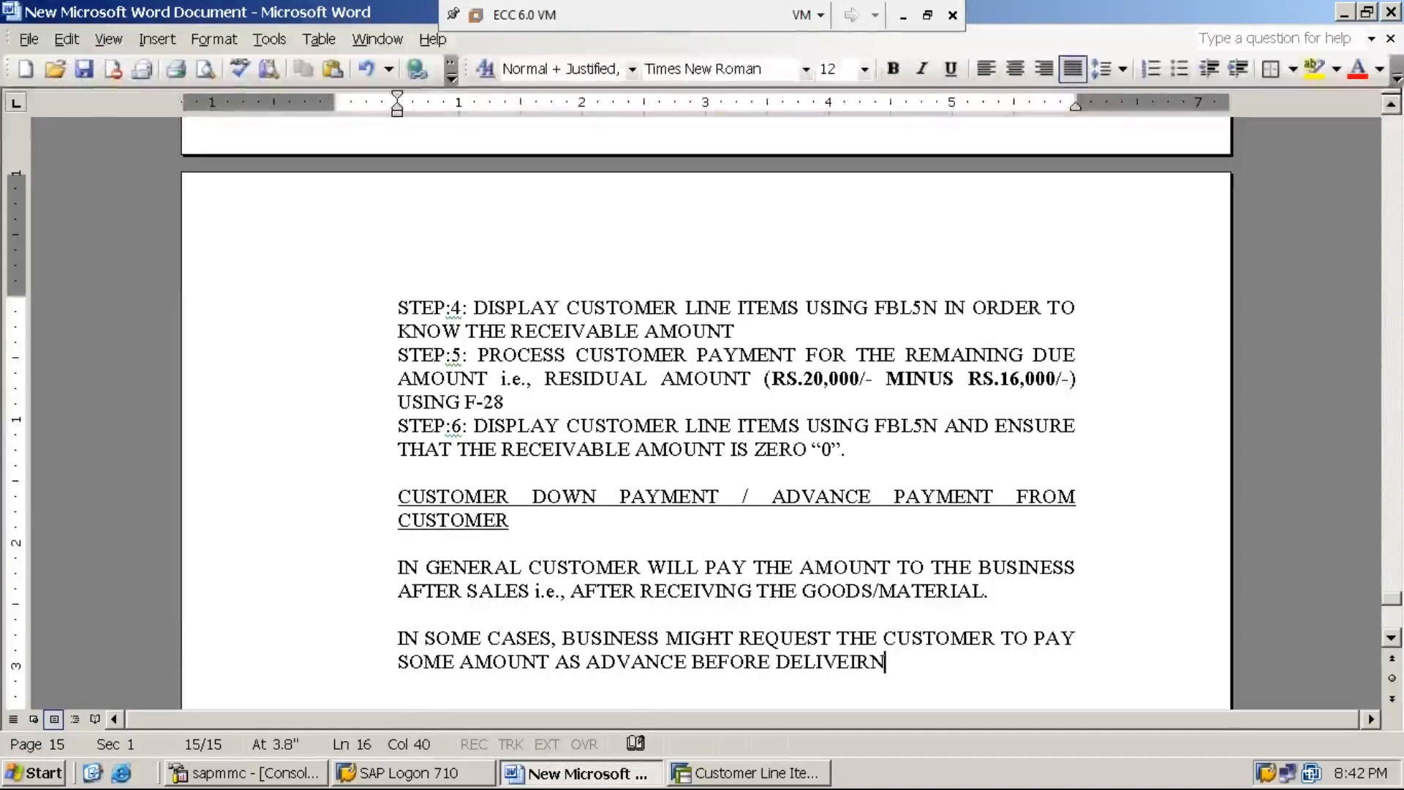
Step: Continue the advance payment sentence with BEFORE DELIVERING THE GOODS/MATERIAL
{"action": "key", "text": "BackSpace"}
{"action": "key", "text": "BackSpace"}
{"action": "key", "text": "BackSpace"}
{"action": "key", "text": "BackSpace"}
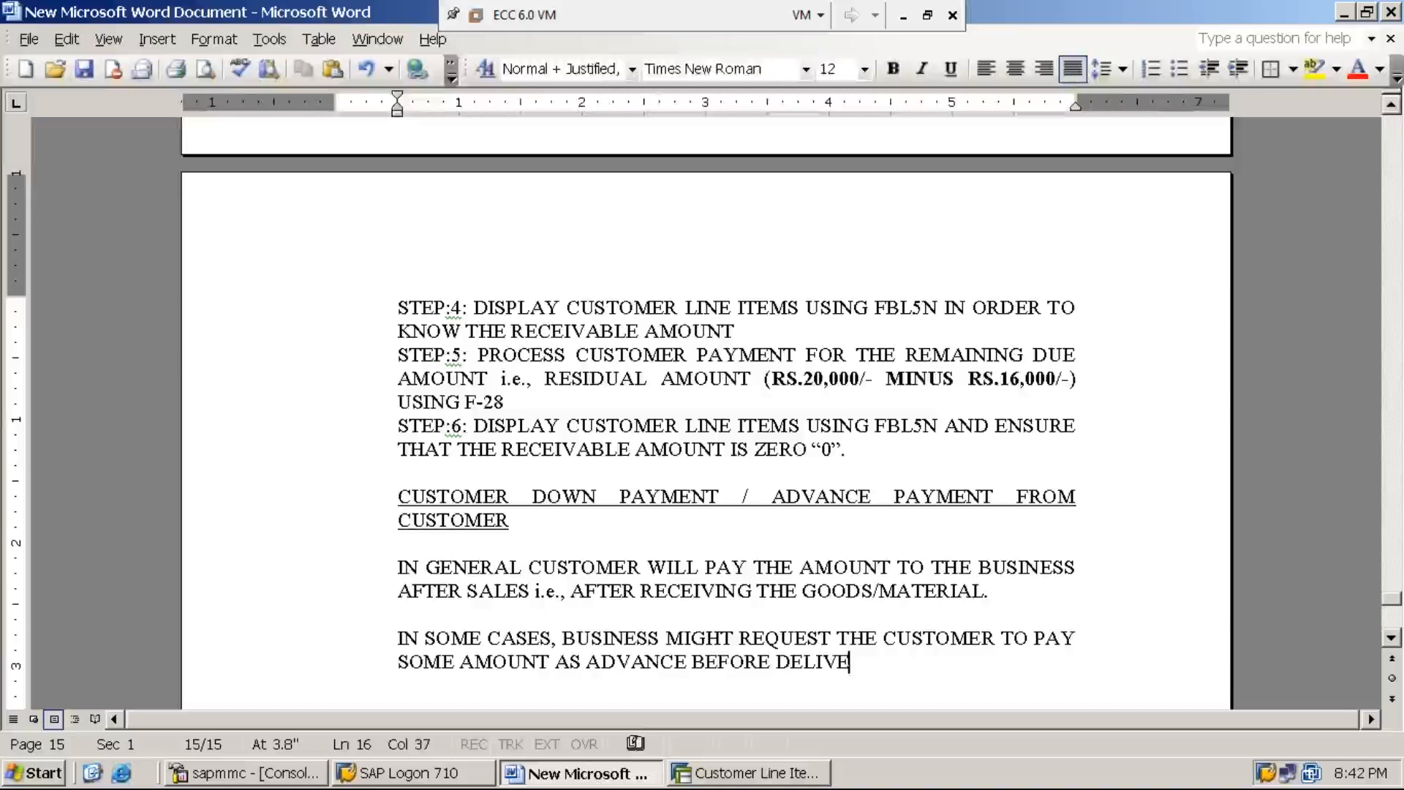
{"action": "type", "text": "RING TH"}
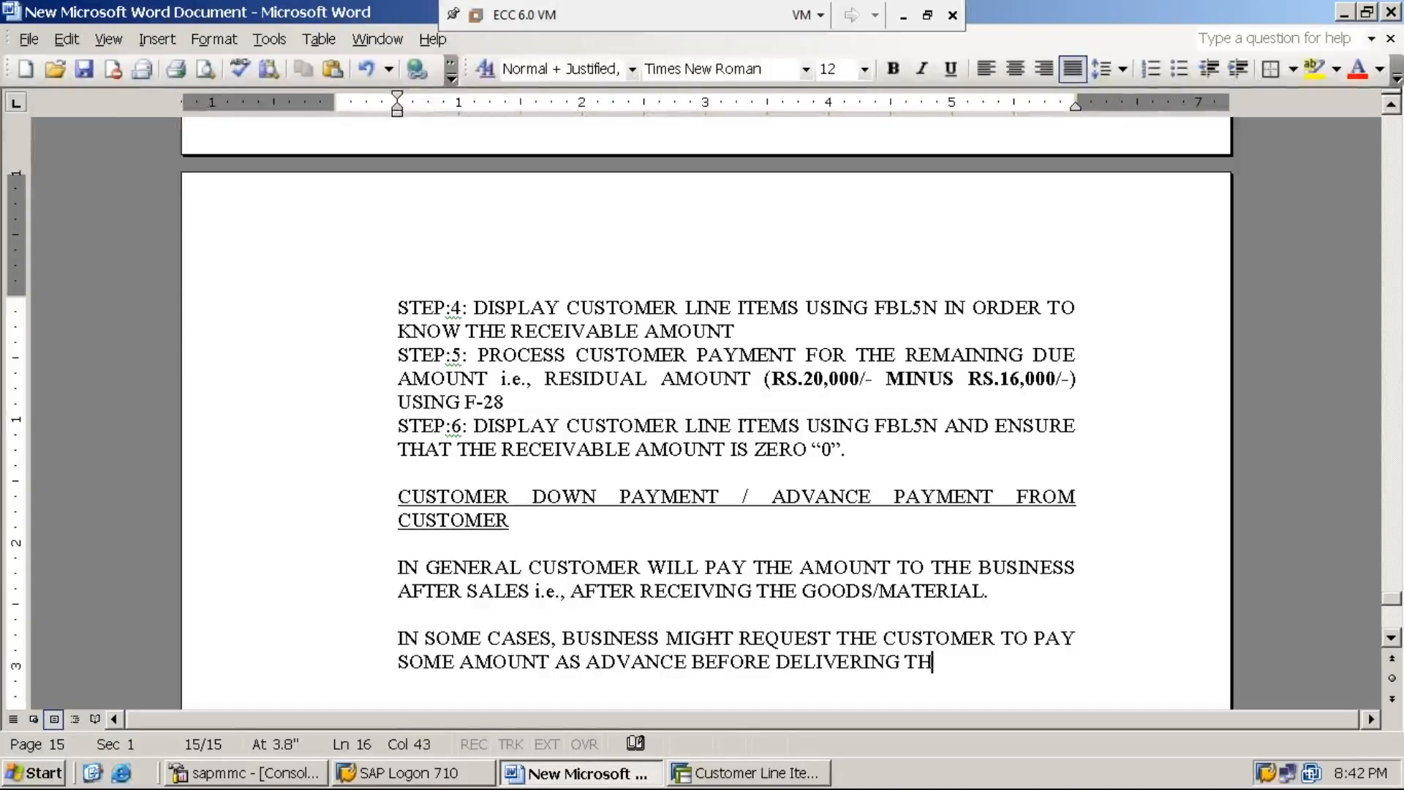
{"action": "type", "text": "E GOODS/MATER"}
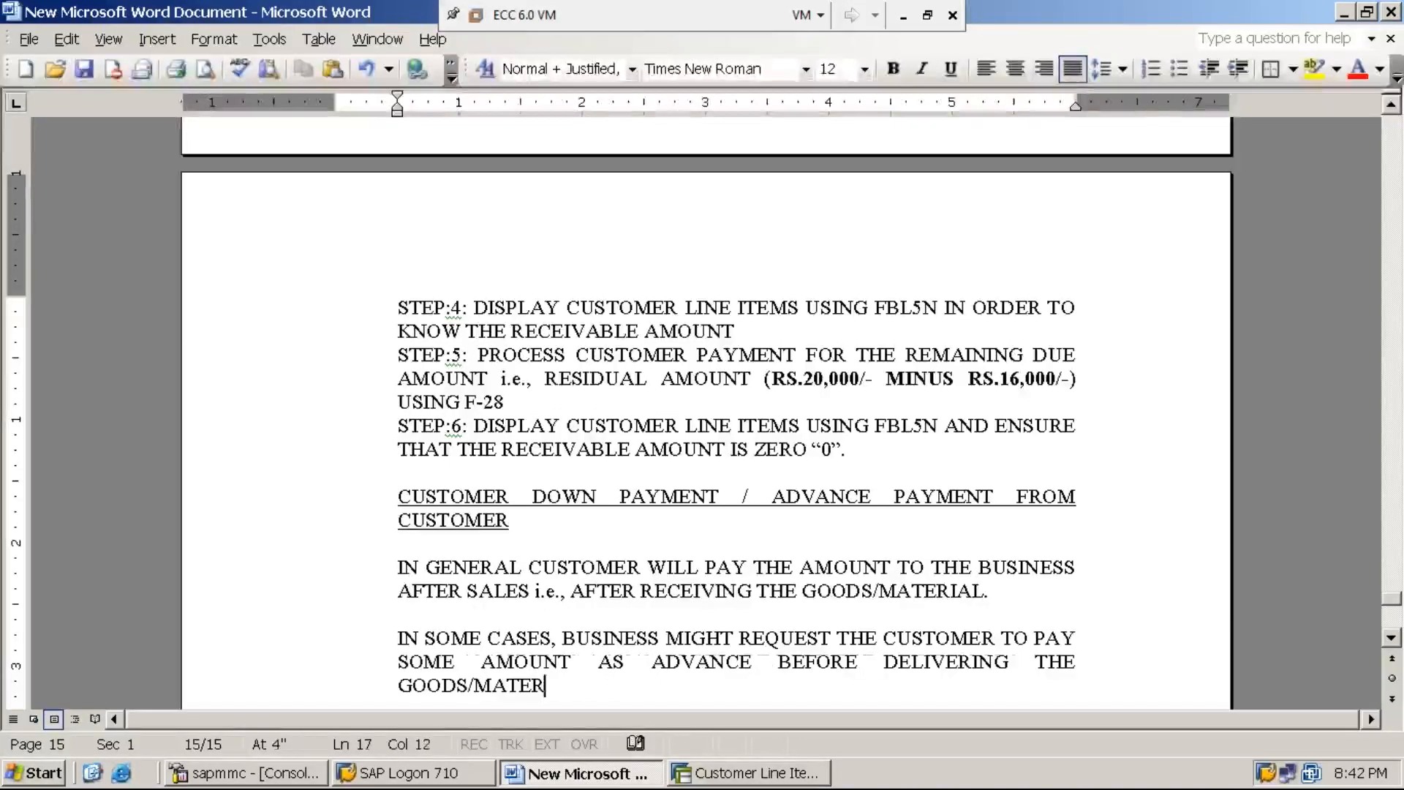
{"action": "type", "text": "IAL"}
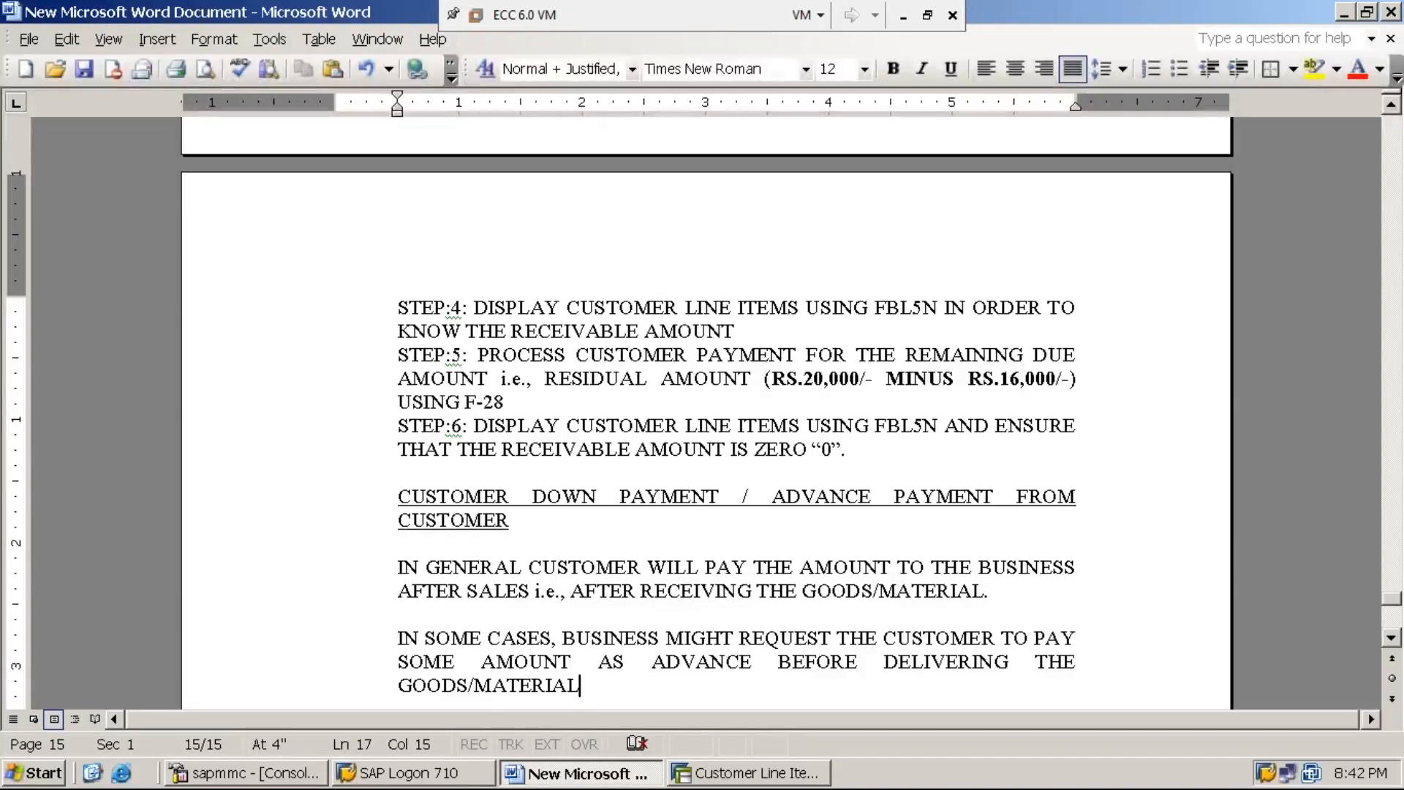
{"action": "type", "text": ". hER"}
Step: End that sentence with a period and start the next one with HERE, WHAT EVER THE AMOUNT PAID
{"action": "key", "text": "BackSpace"}
{"action": "key", "text": "BackSpace"}
{"action": "key", "text": "BackSpace"}
{"action": "type", "text": "HERE, WHAT EVER"}
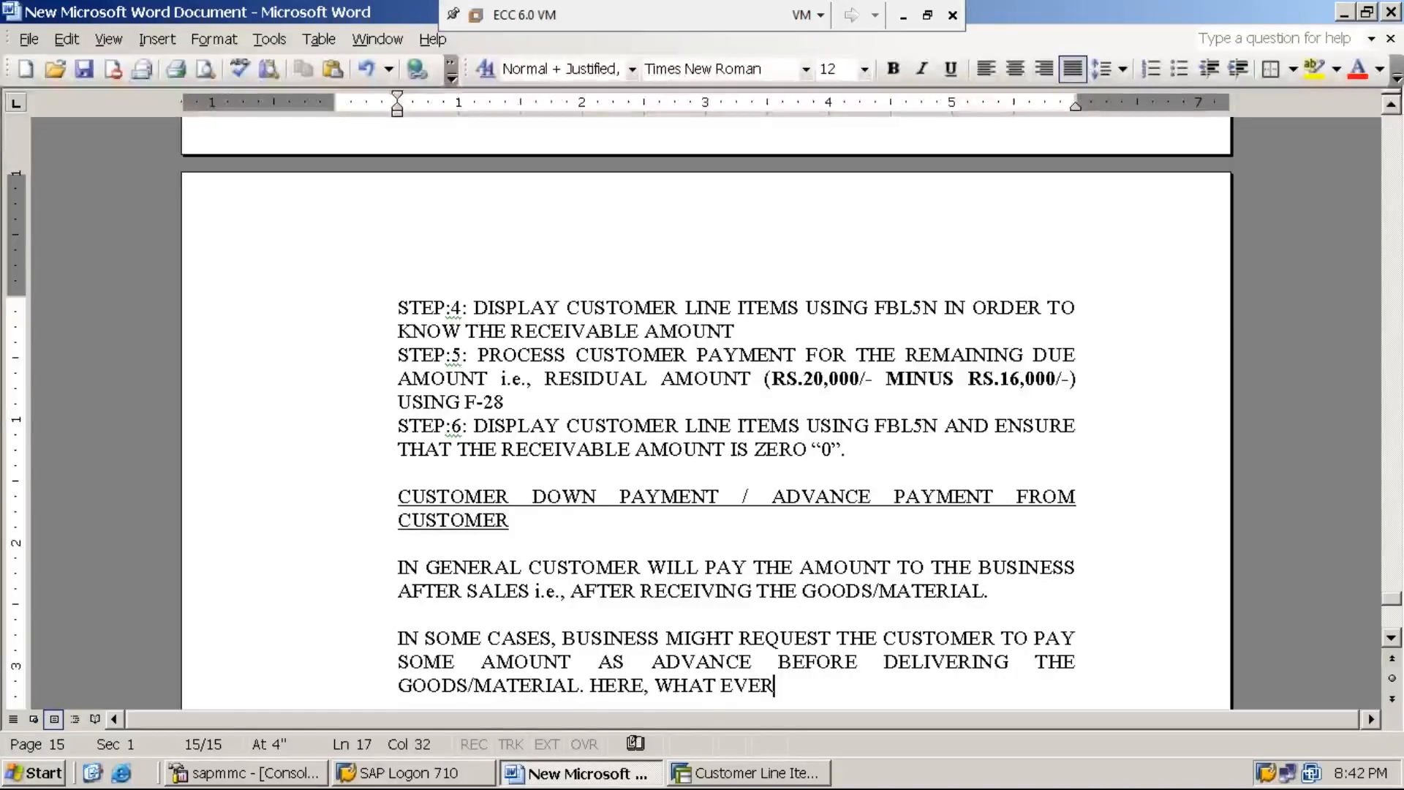
{"action": "type", "text": " THE A"}
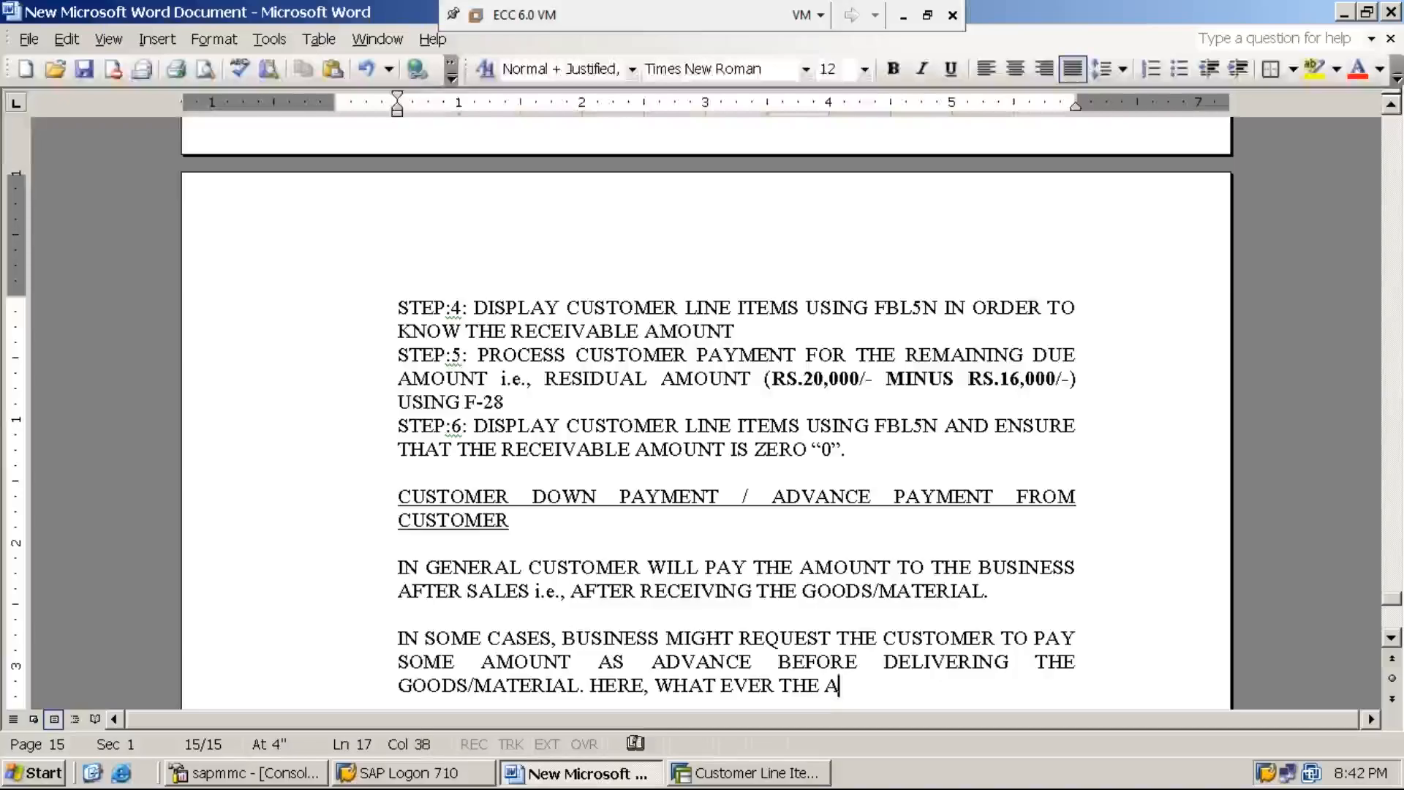
{"action": "type", "text": "MOUNT PAID "}
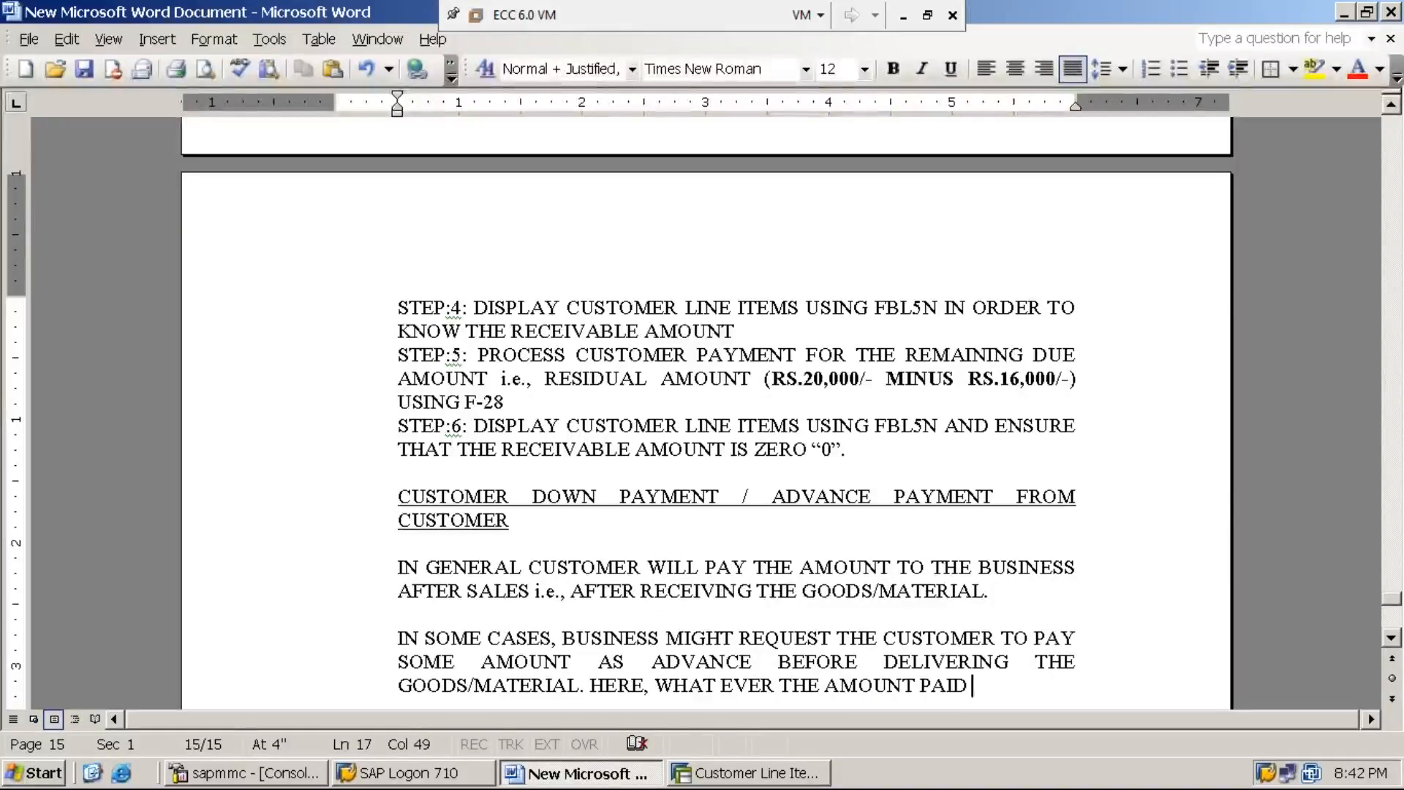
{"action": "type", "text": "IN ADVAN"}
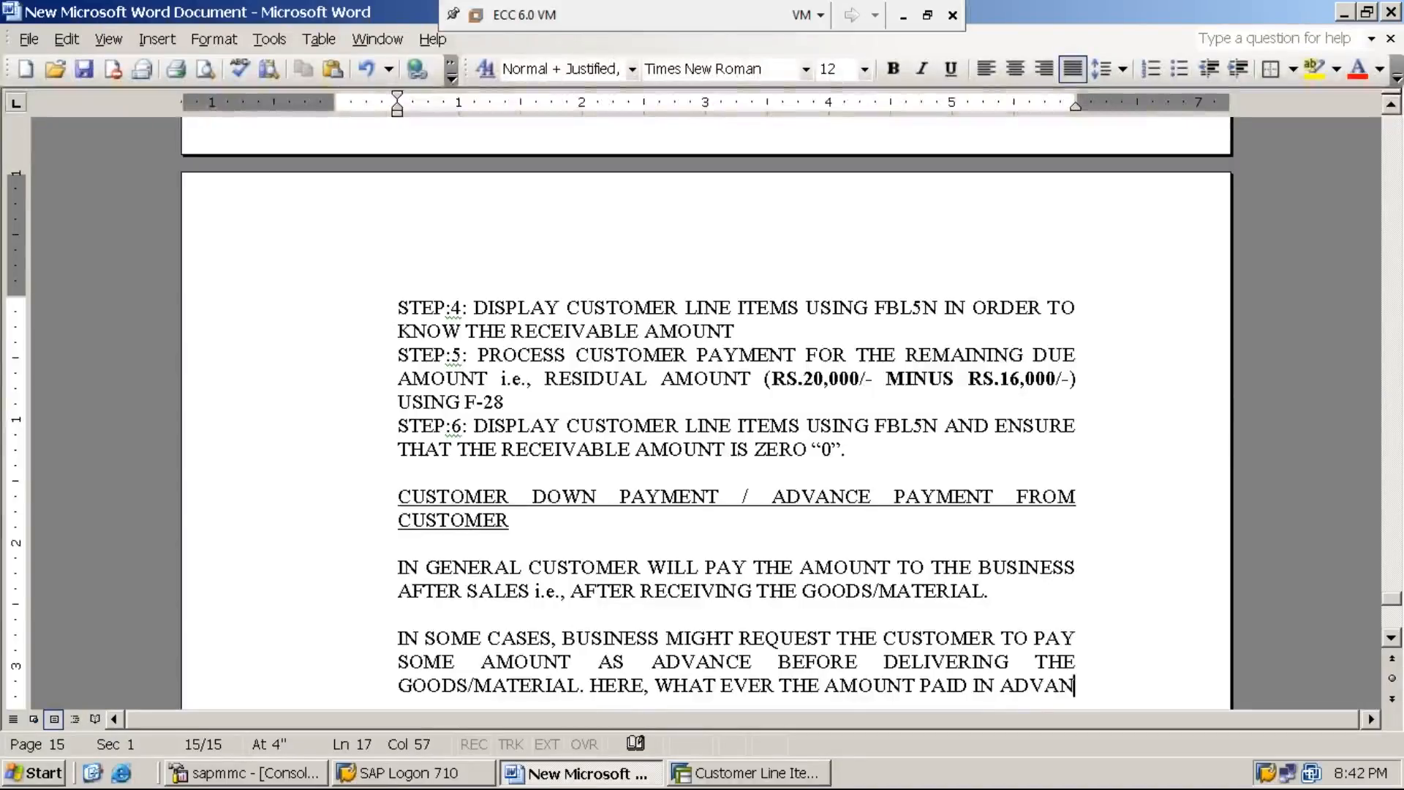
{"action": "type", "text": "CE BY THE CUSTOMER TO THE BUSINESS IS CALLED AS \""}
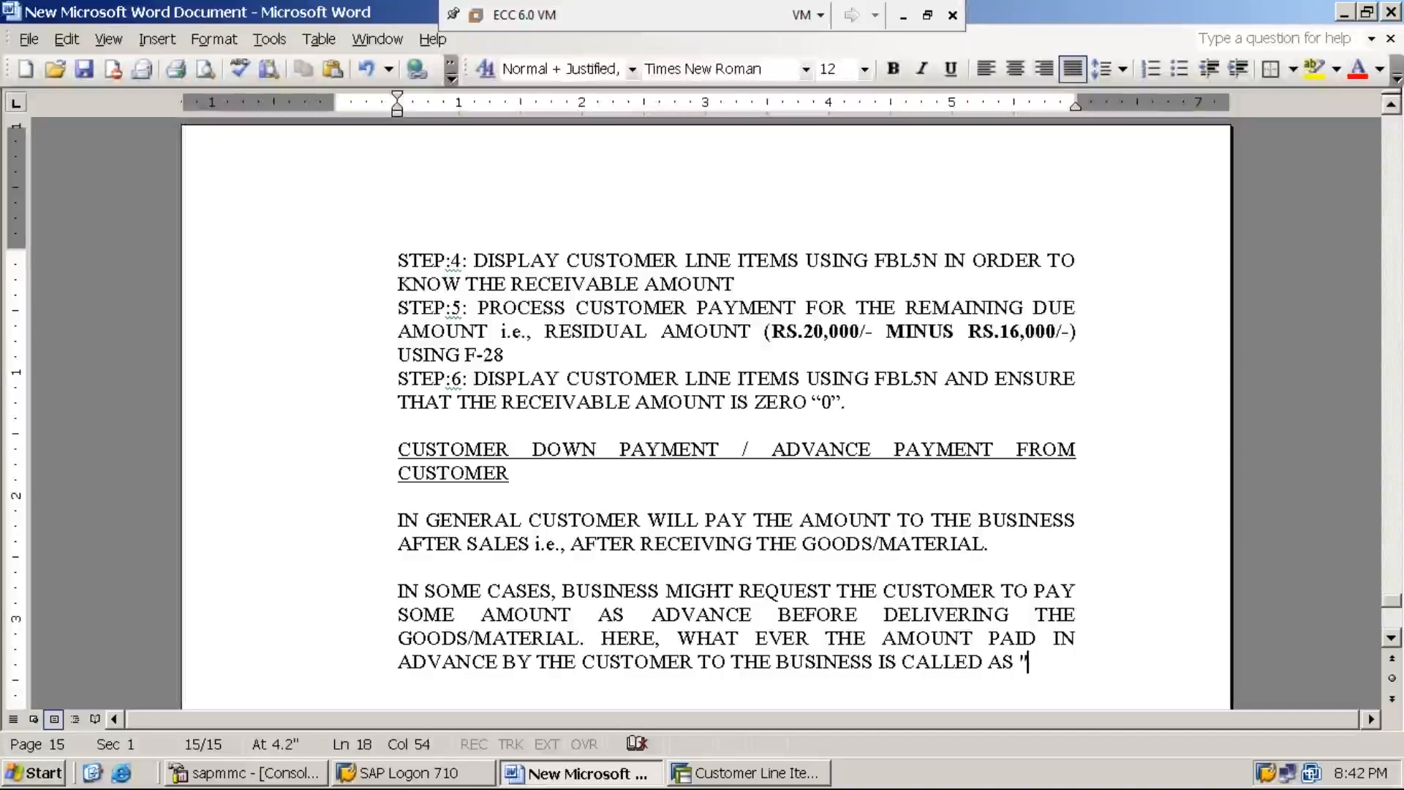
{"action": "type", "text": "DOW"}
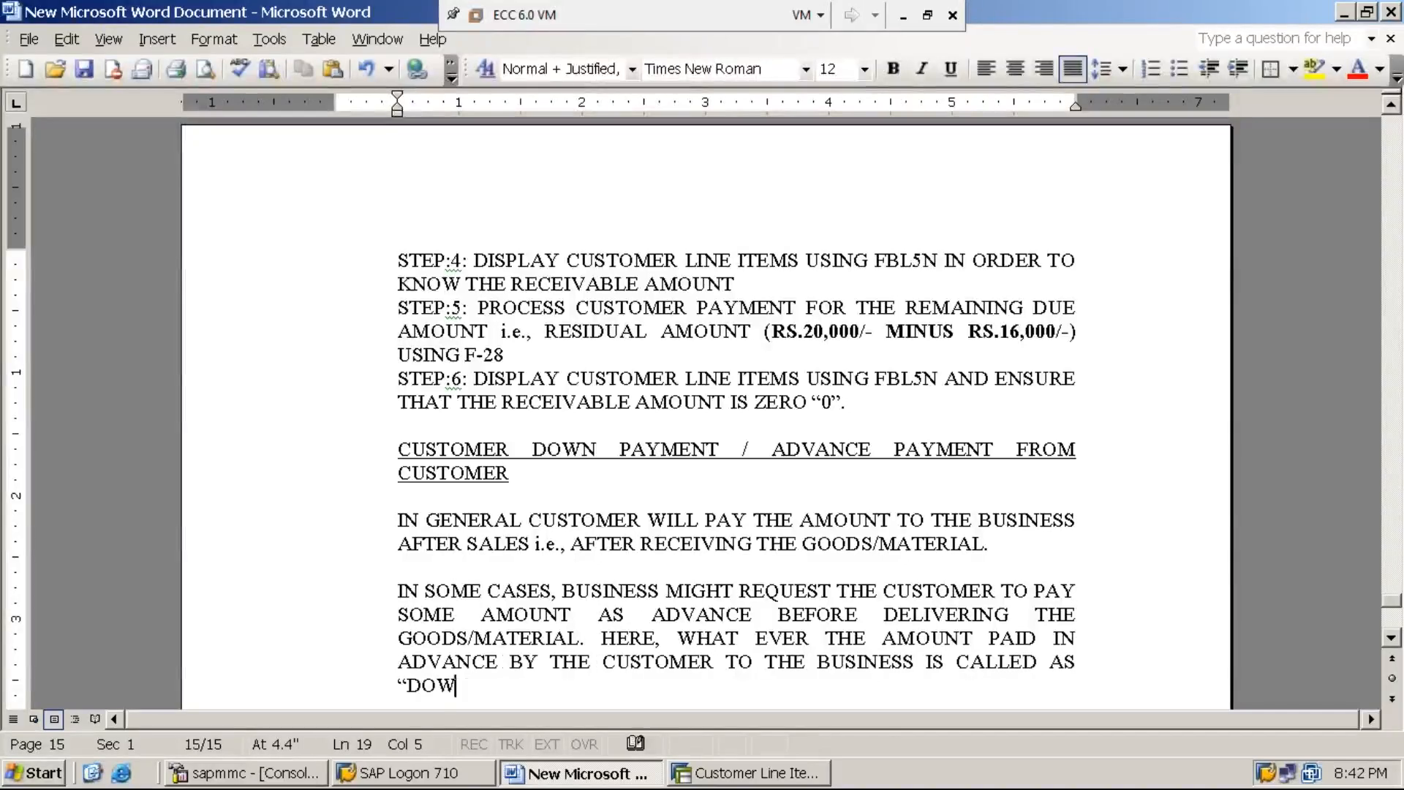
{"action": "type", "text": "N PAYMENT\""}
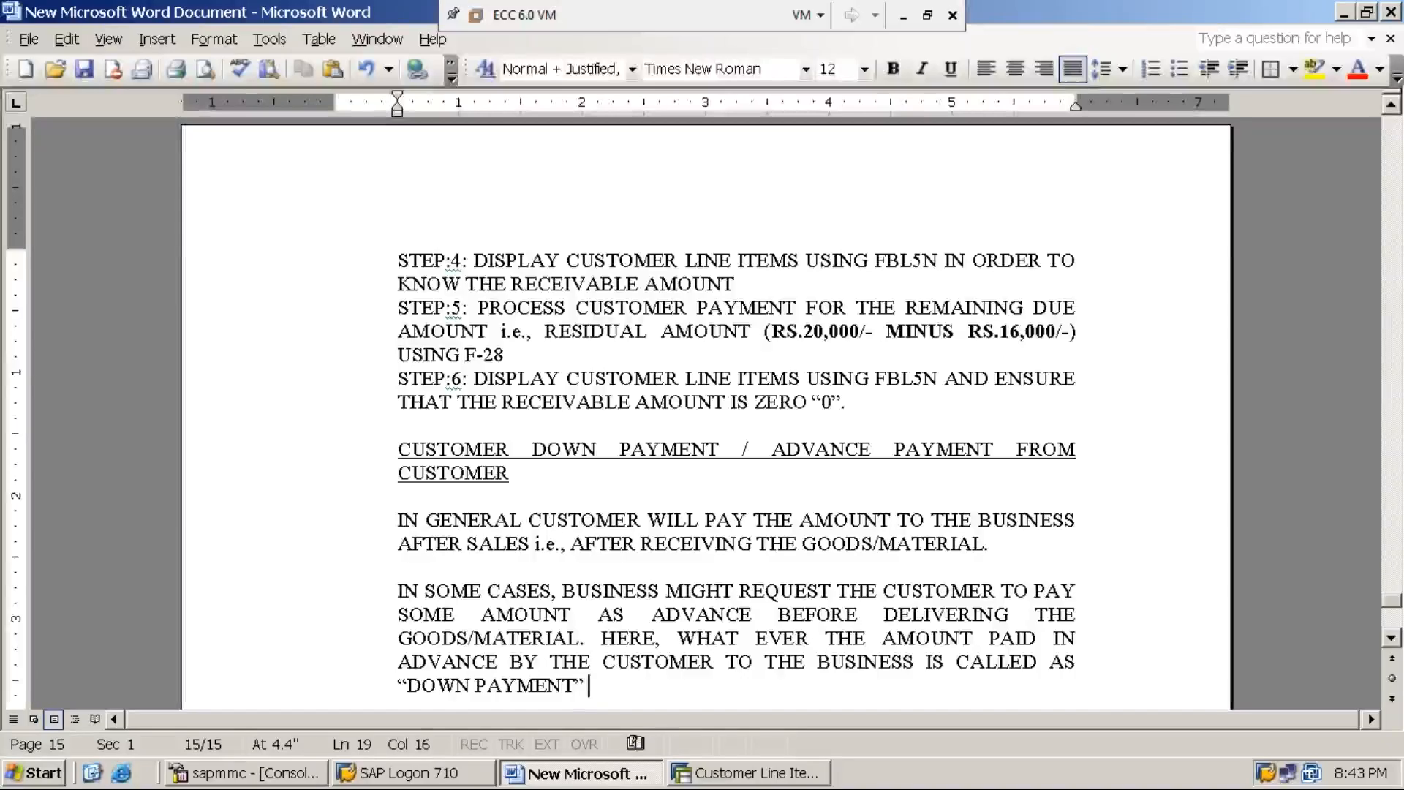
{"action": "type", "text": " or "}
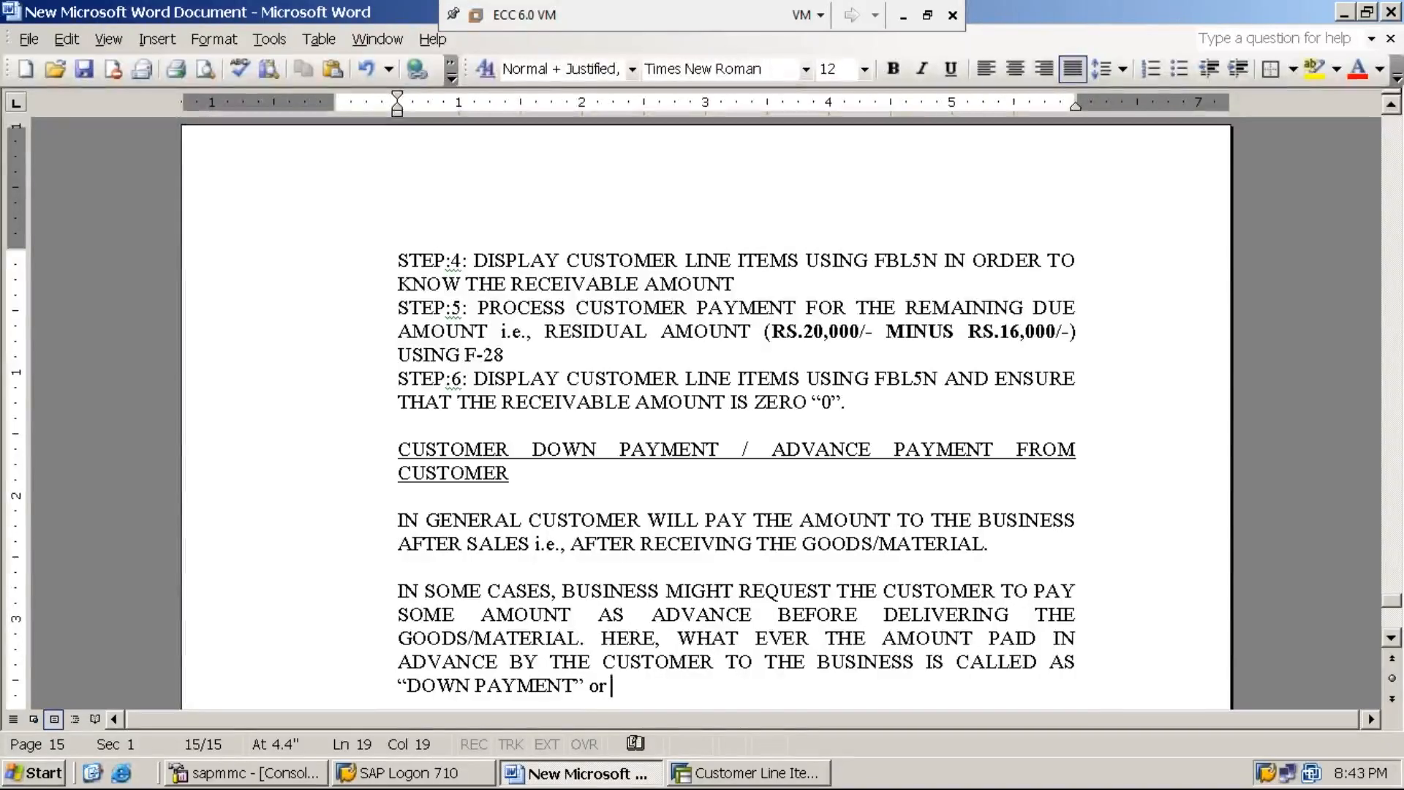
{"action": "type", "text": "\""}
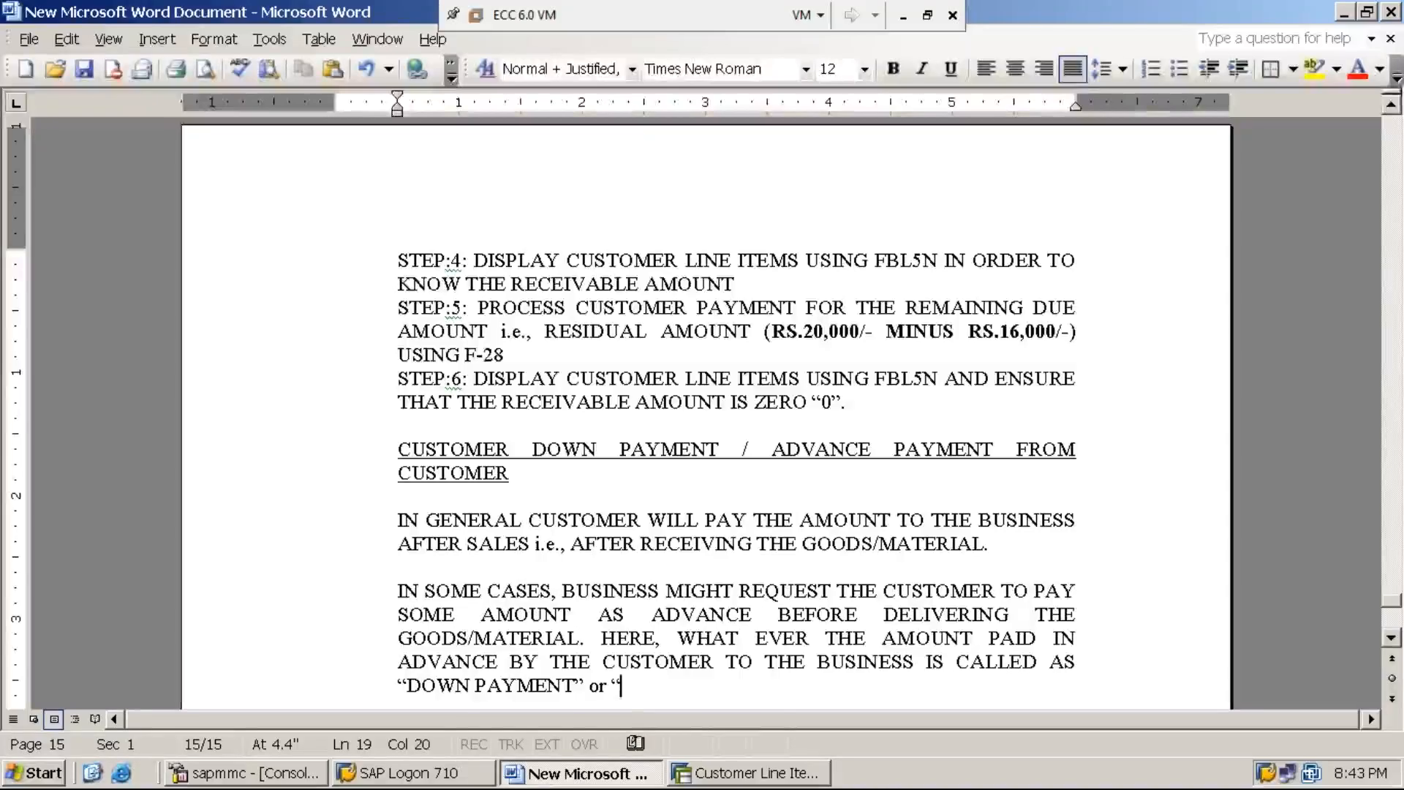
{"action": "type", "text": "ADVANCE RECE"}
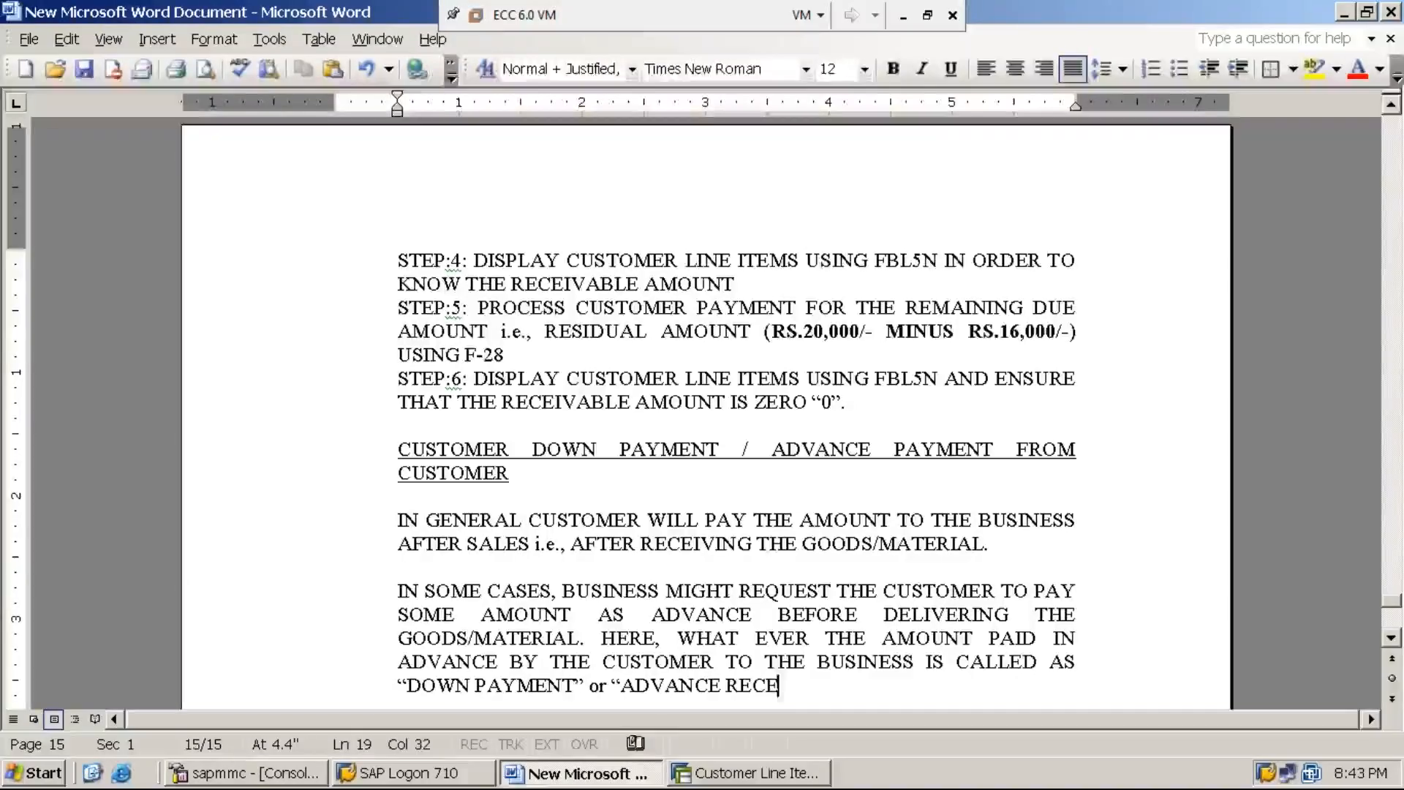
Step: Finish the definition with the quoted terms “DOWN PAYMENT” or “ADVANCE RECEIVED” and a closing period
{"action": "type", "text": "IVED"}
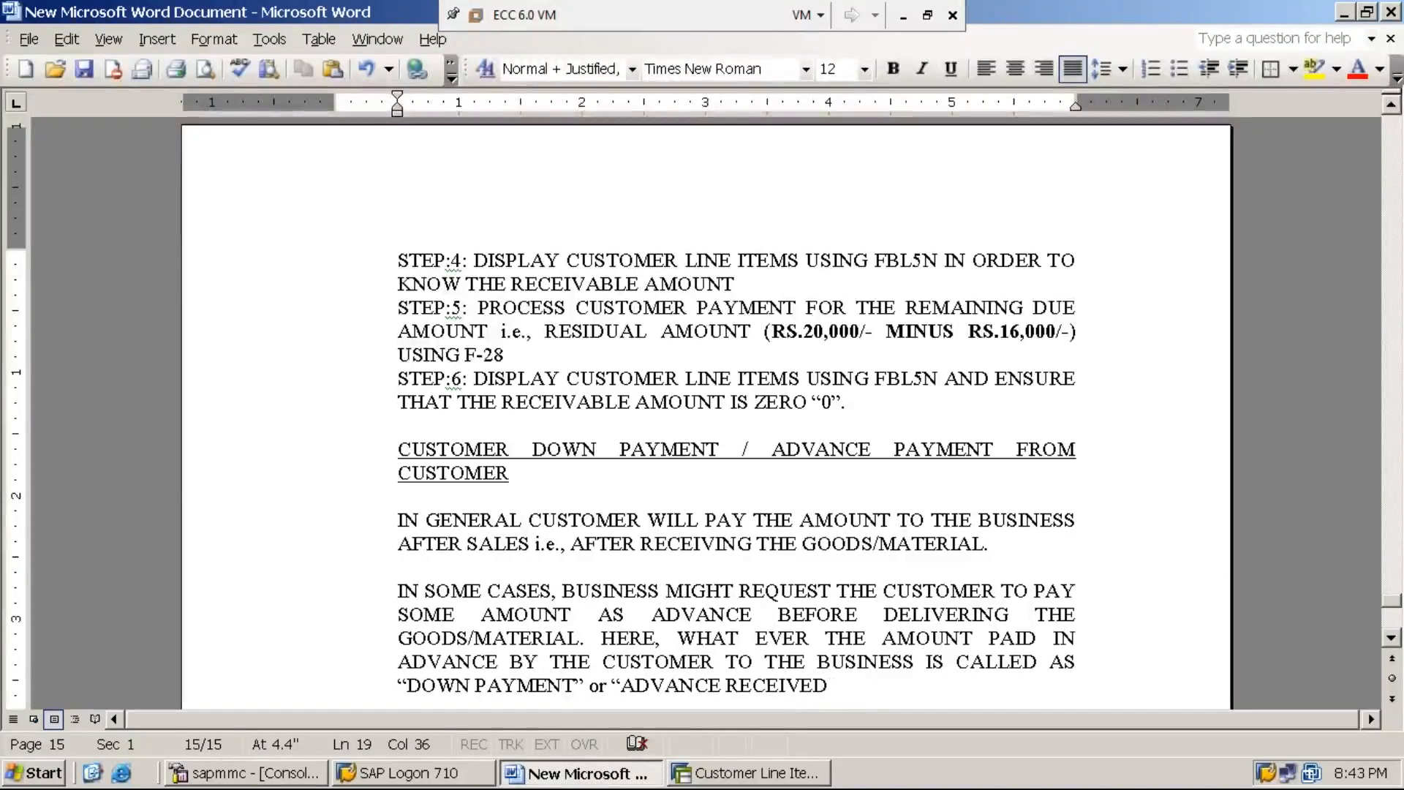
{"action": "type", "text": "”."}
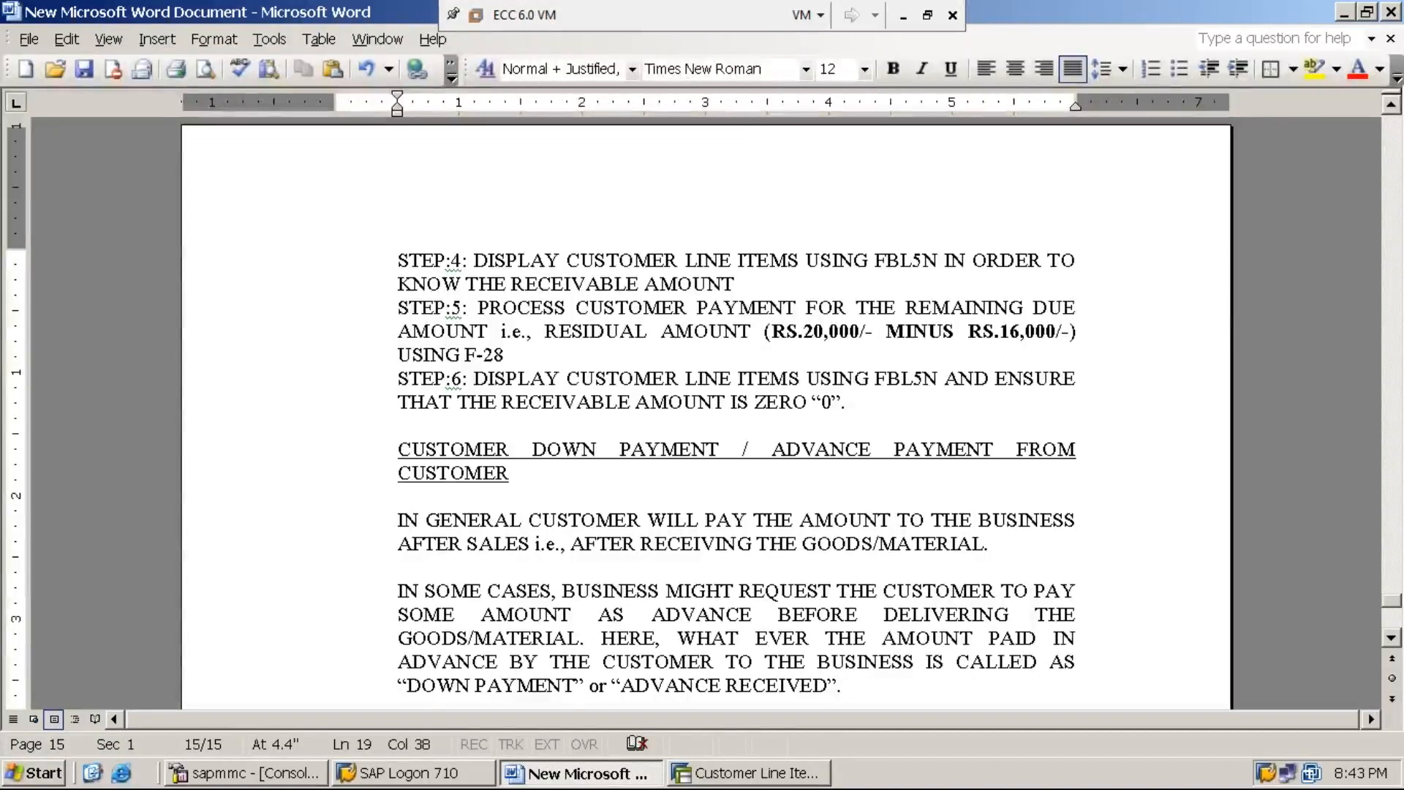
Step: Start a new paragraph below the down payment definition, leaving a blank line between them
{"action": "key", "text": "Return"}
{"action": "key", "text": "Return"}
{"action": "type", "text": "DOWN"}
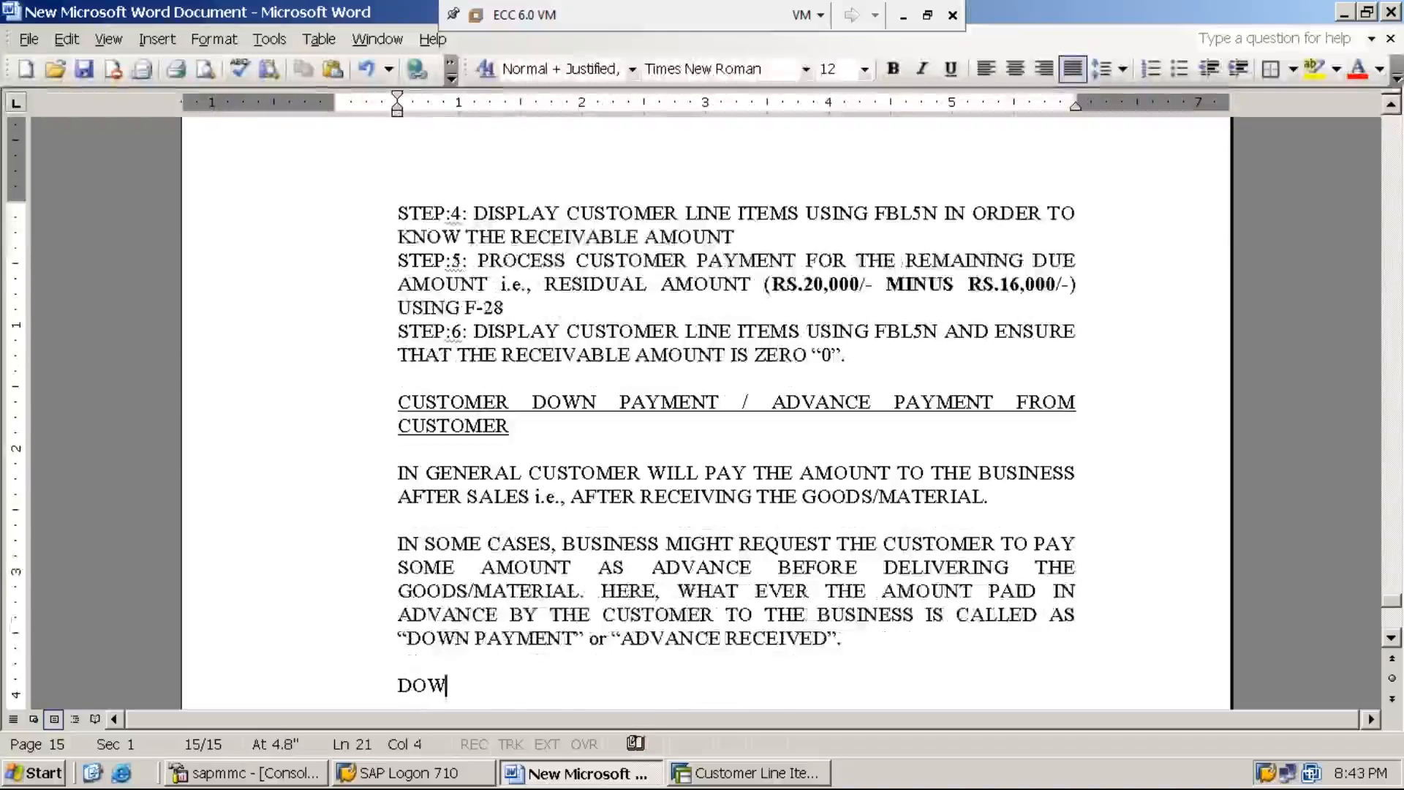
{"action": "key", "text": "BackSpace"}
{"action": "key", "text": "BackSpace"}
{"action": "key", "text": "BackSpace"}
{"action": "key", "text": "BackSpace"}
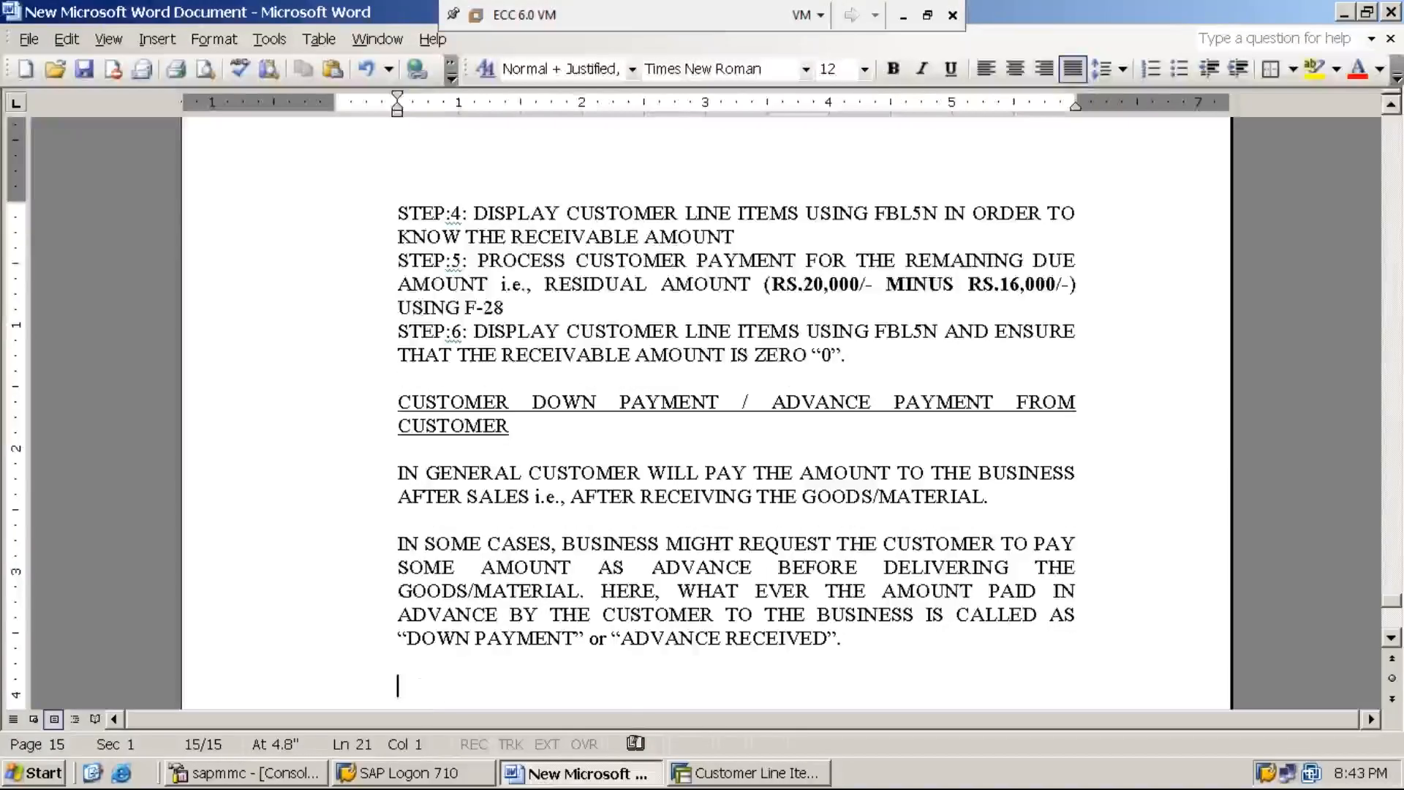
Step: Begin the new paragraph with UNDER THIS TOPIC, THE CONFIGURATIONAL SETTINGS REQUIRED
{"action": "type", "text": "UNDER THI"}
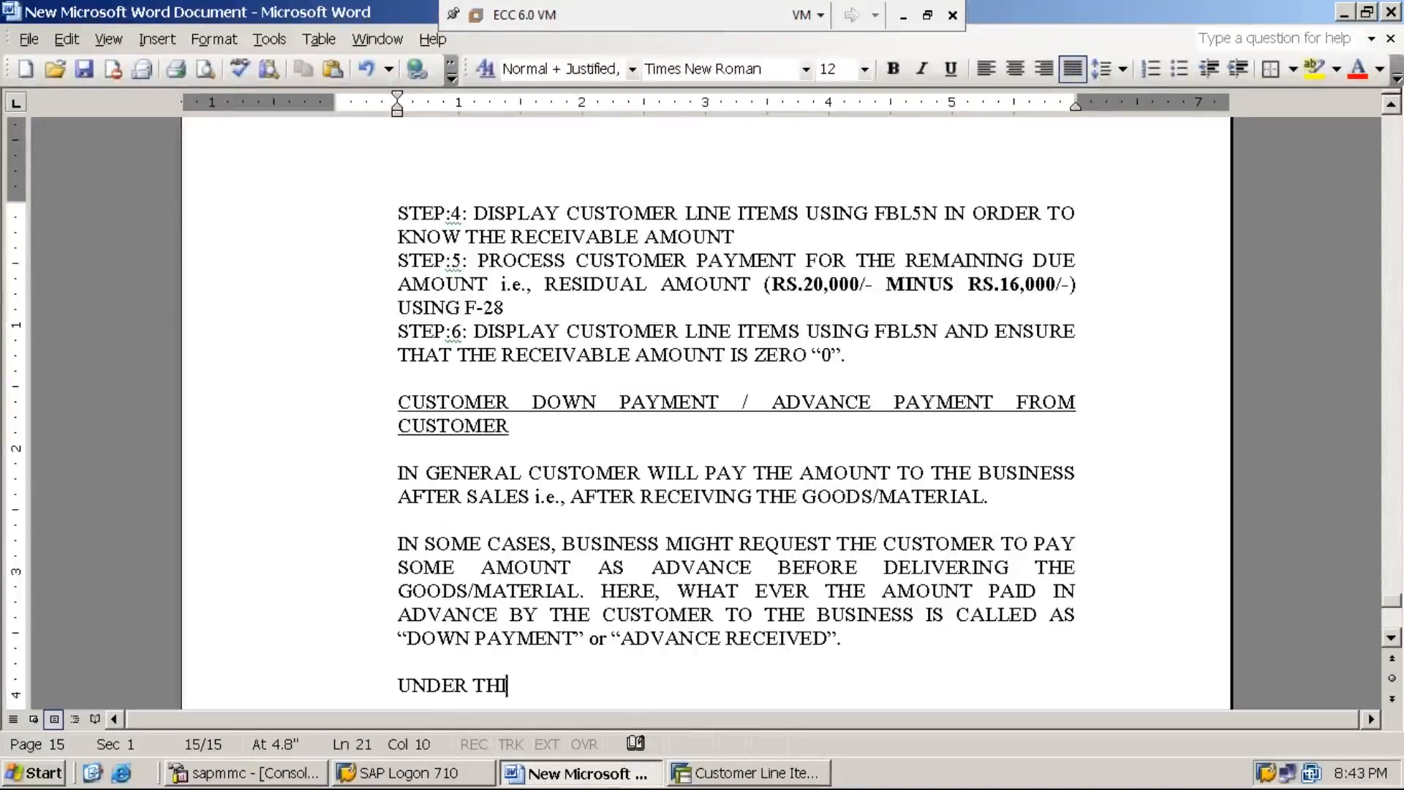
{"action": "type", "text": "S TOPIC, "}
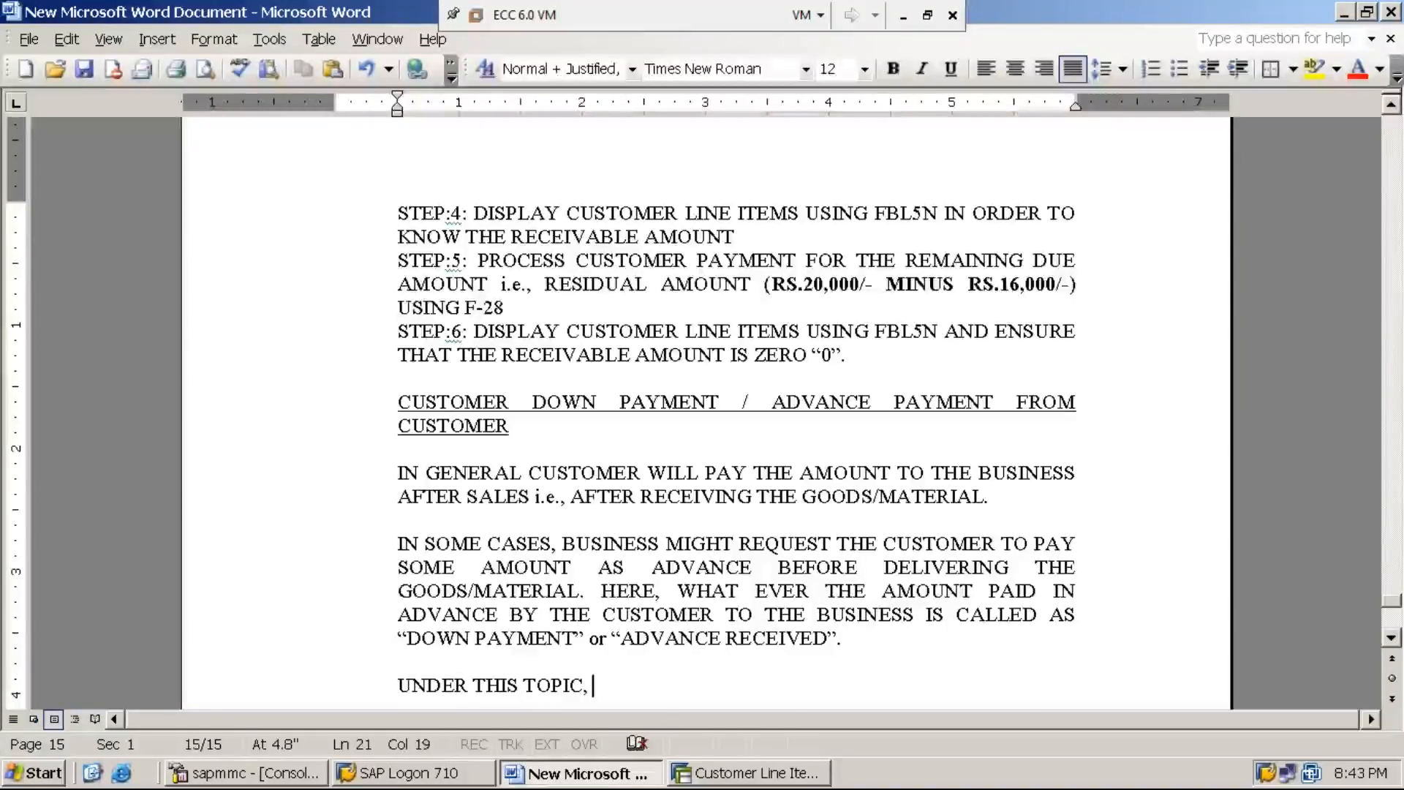
{"action": "type", "text": "THE CON"}
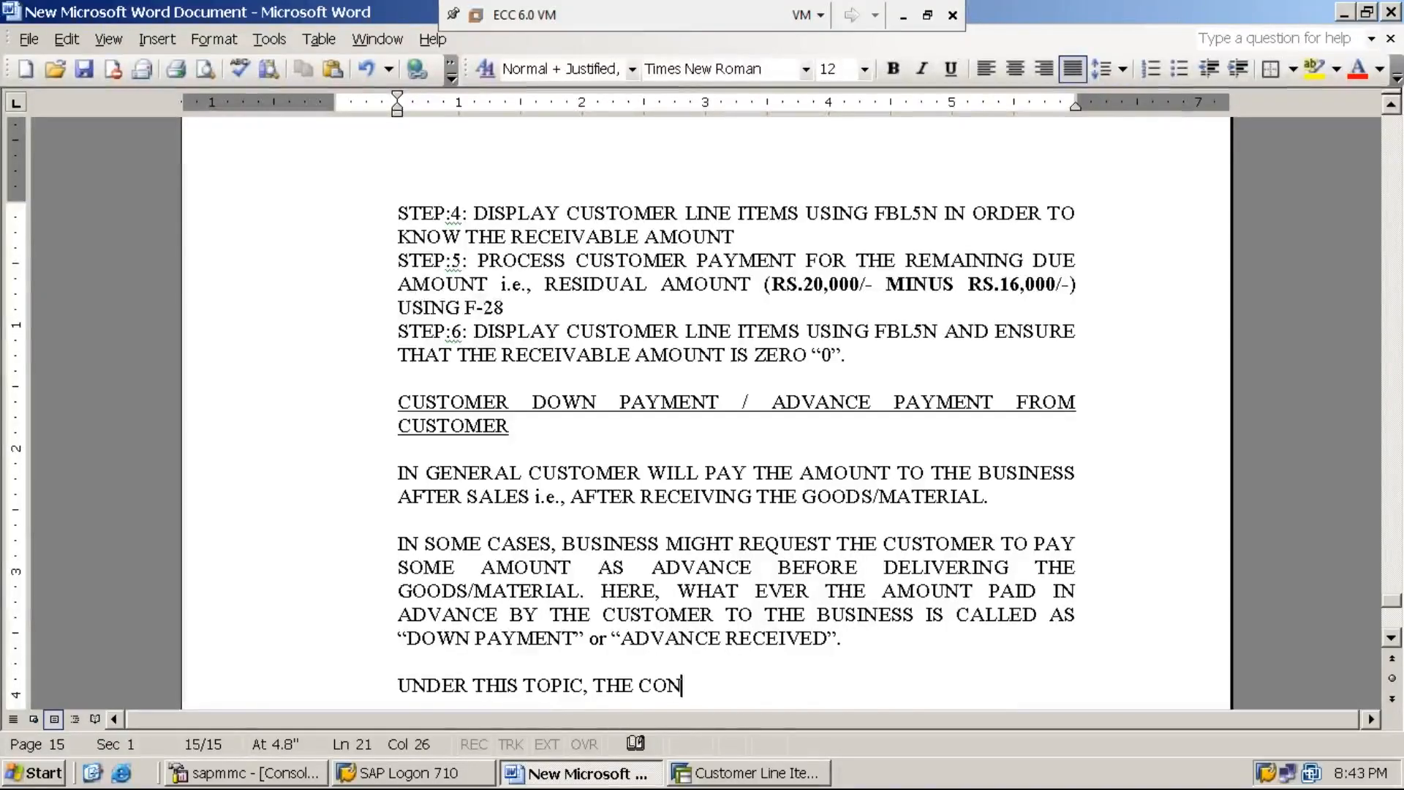
{"action": "type", "text": "FIGU"}
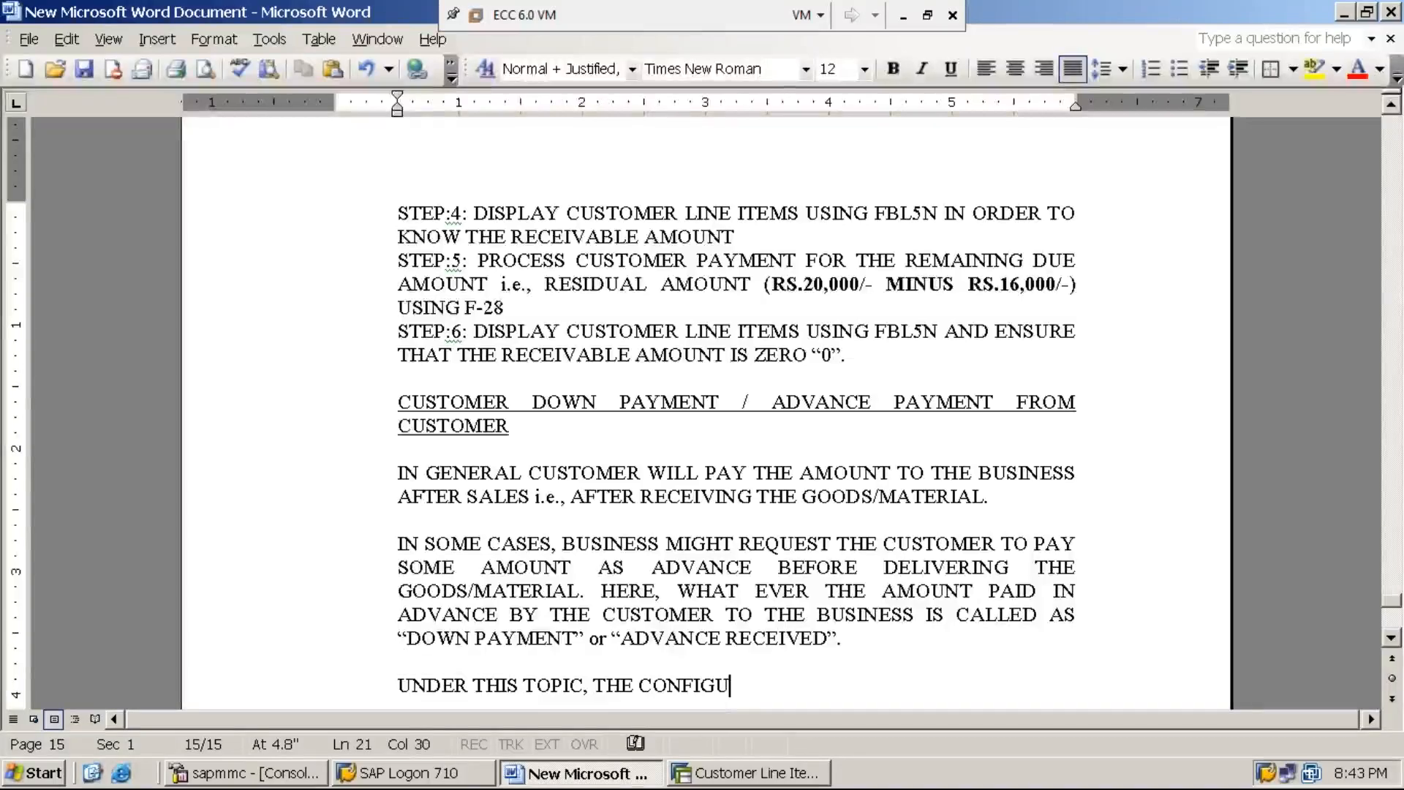
{"action": "type", "text": "RATIONAL "}
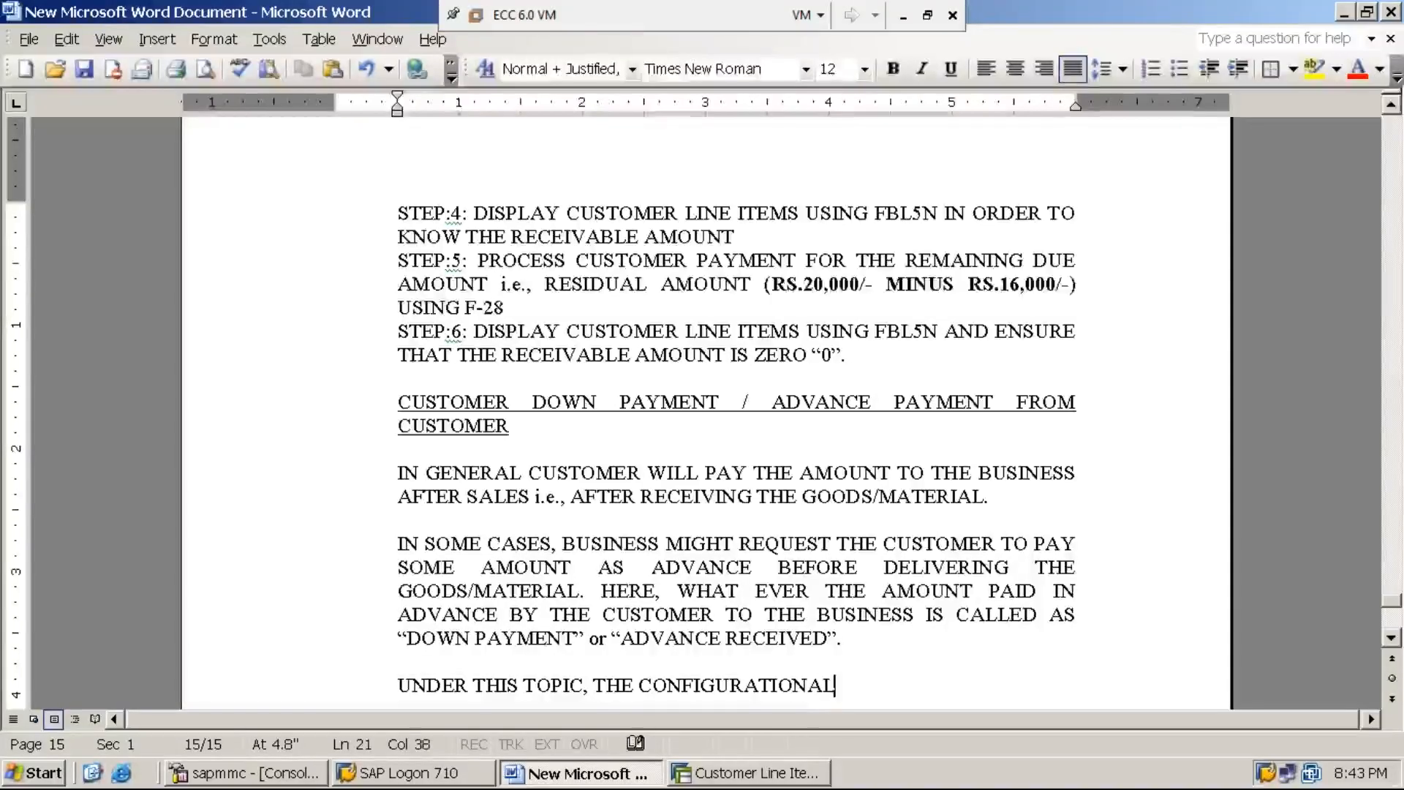
{"action": "type", "text": "SETT"}
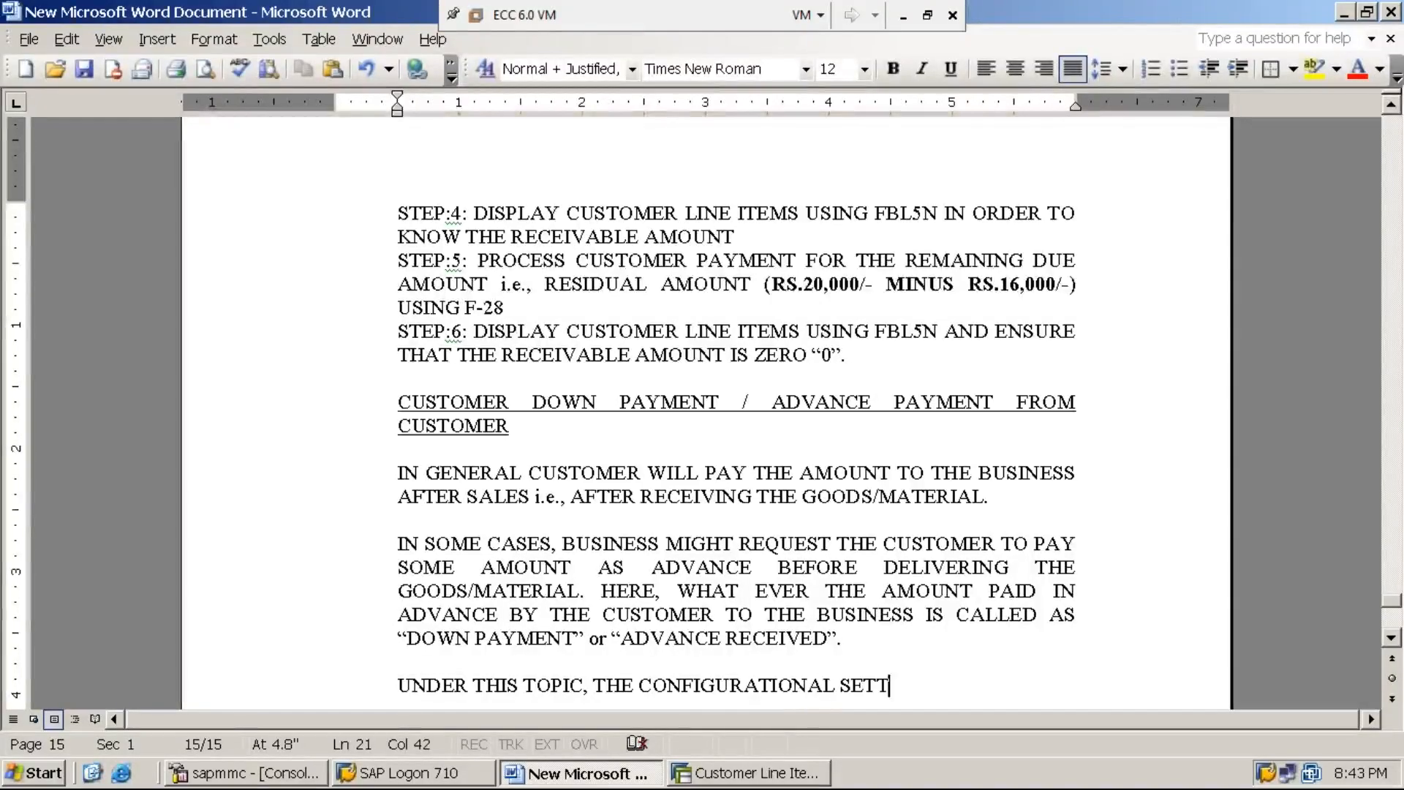
{"action": "type", "text": "INGS RE"}
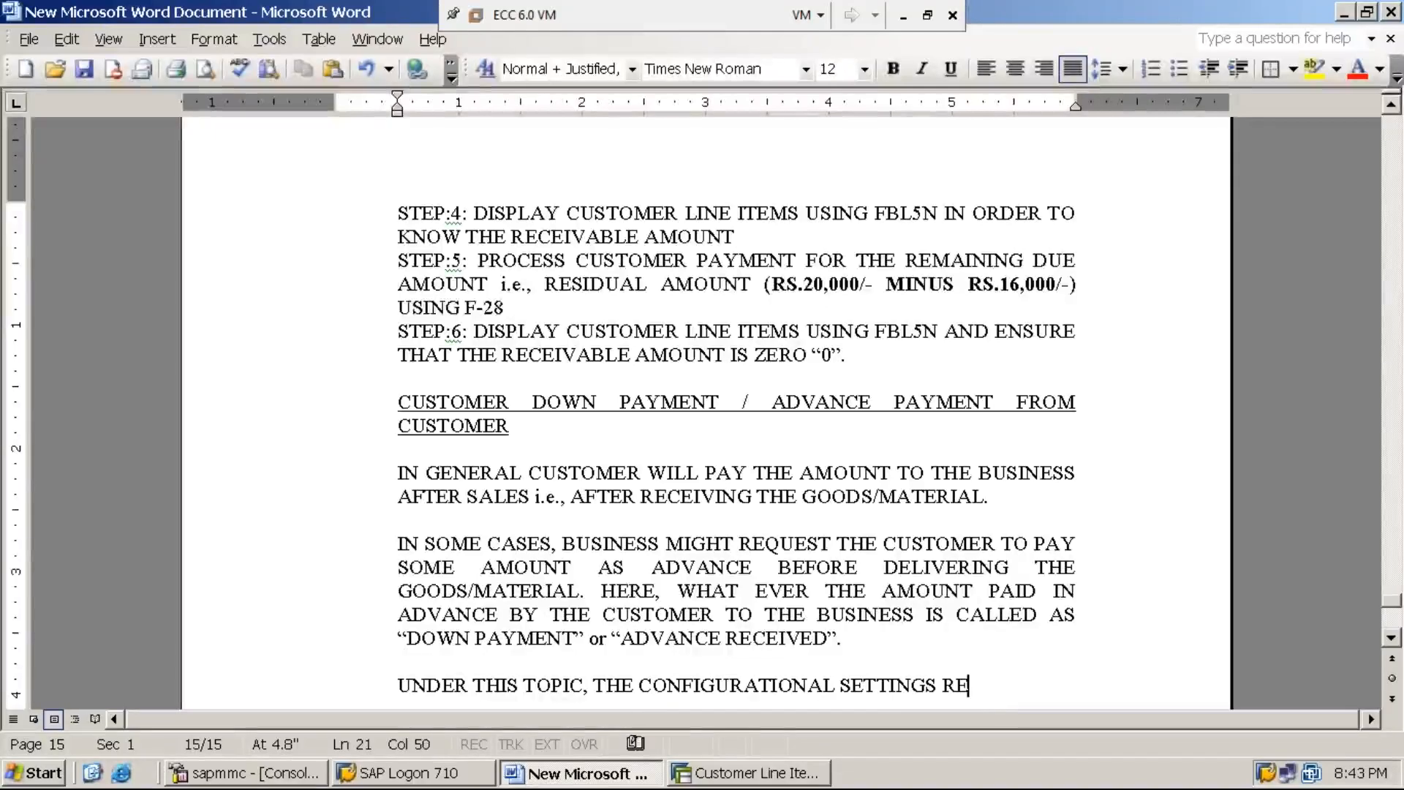
{"action": "type", "text": "QUIRED "}
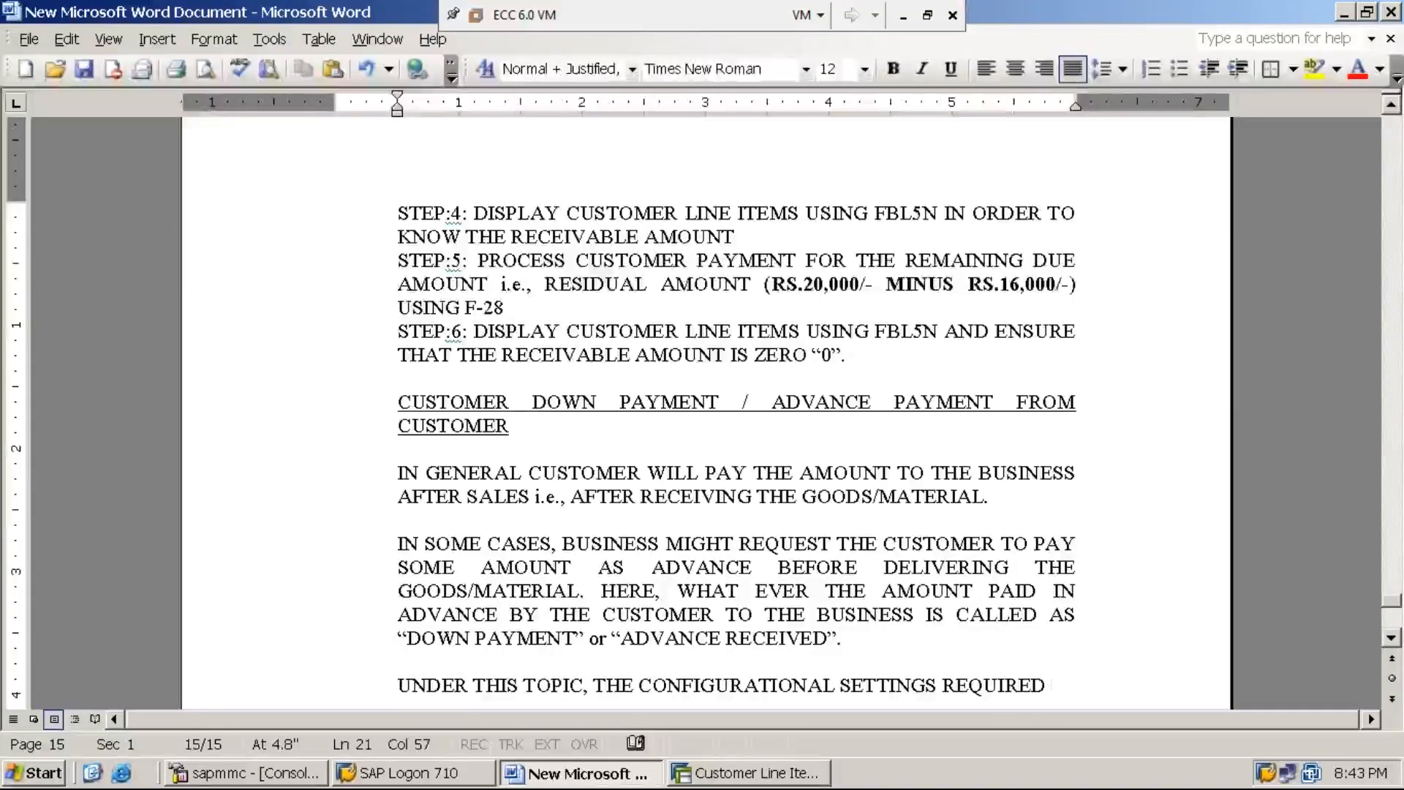
{"action": "type", "text": "FOR PROCE"}
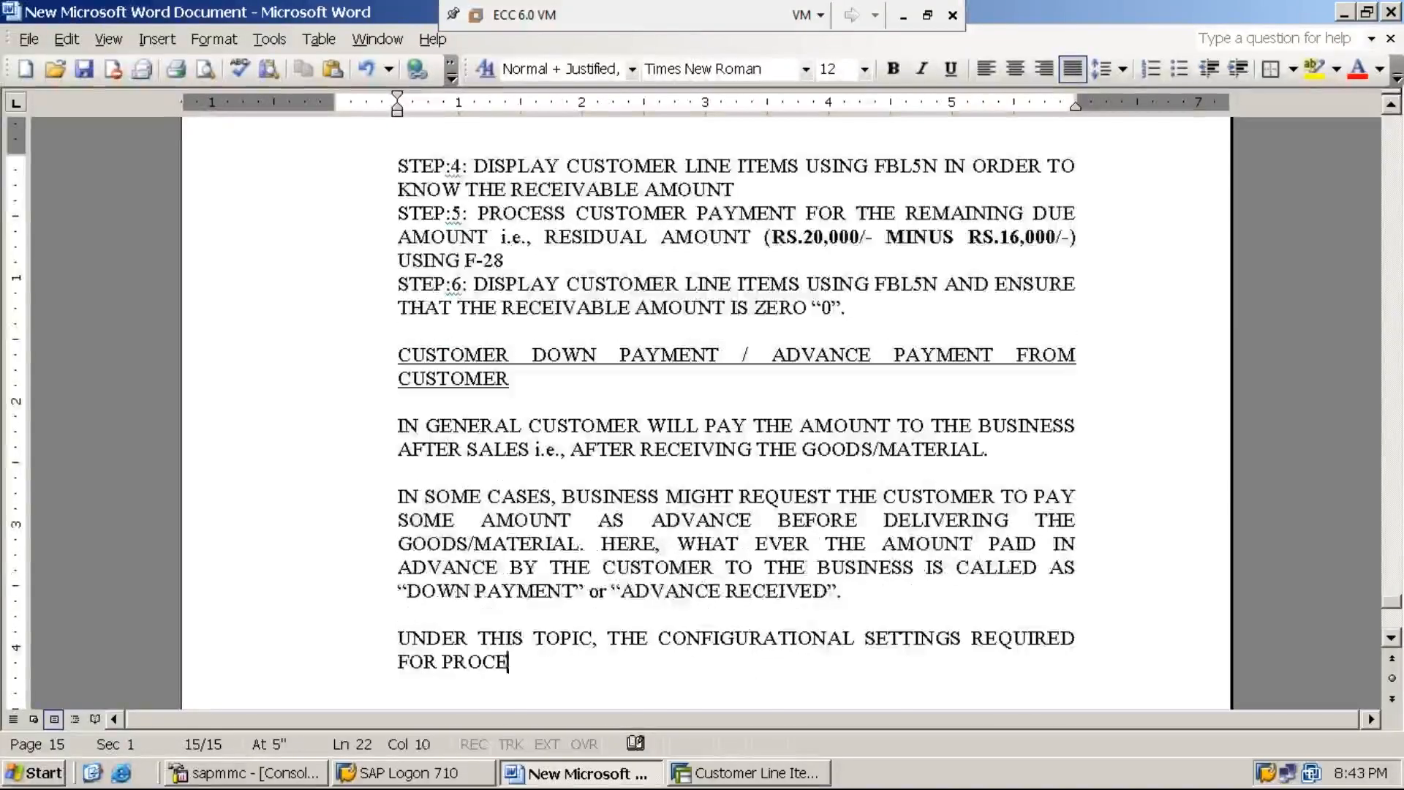
{"action": "type", "text": "SSING ADVANCE RE"}
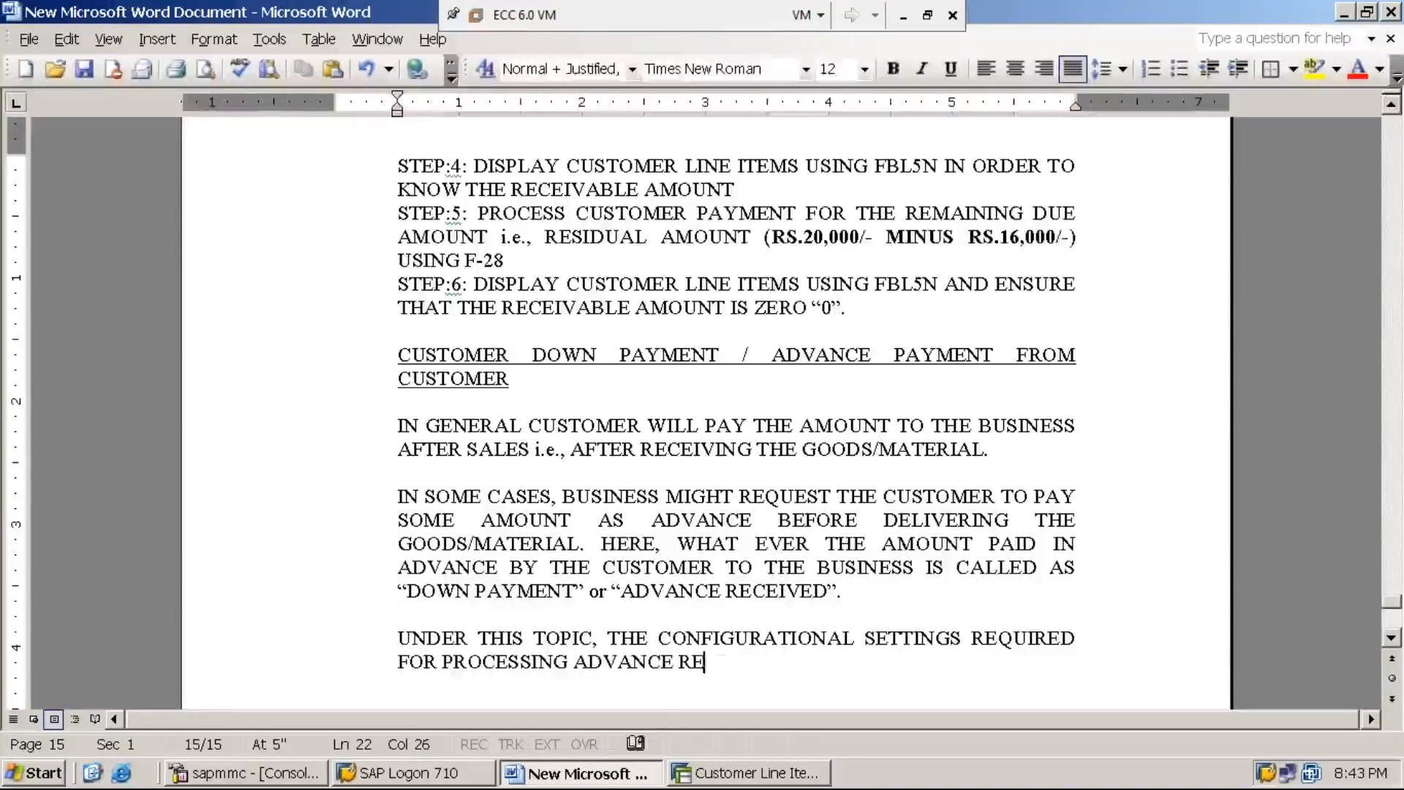
{"action": "type", "text": "CEIVED "}
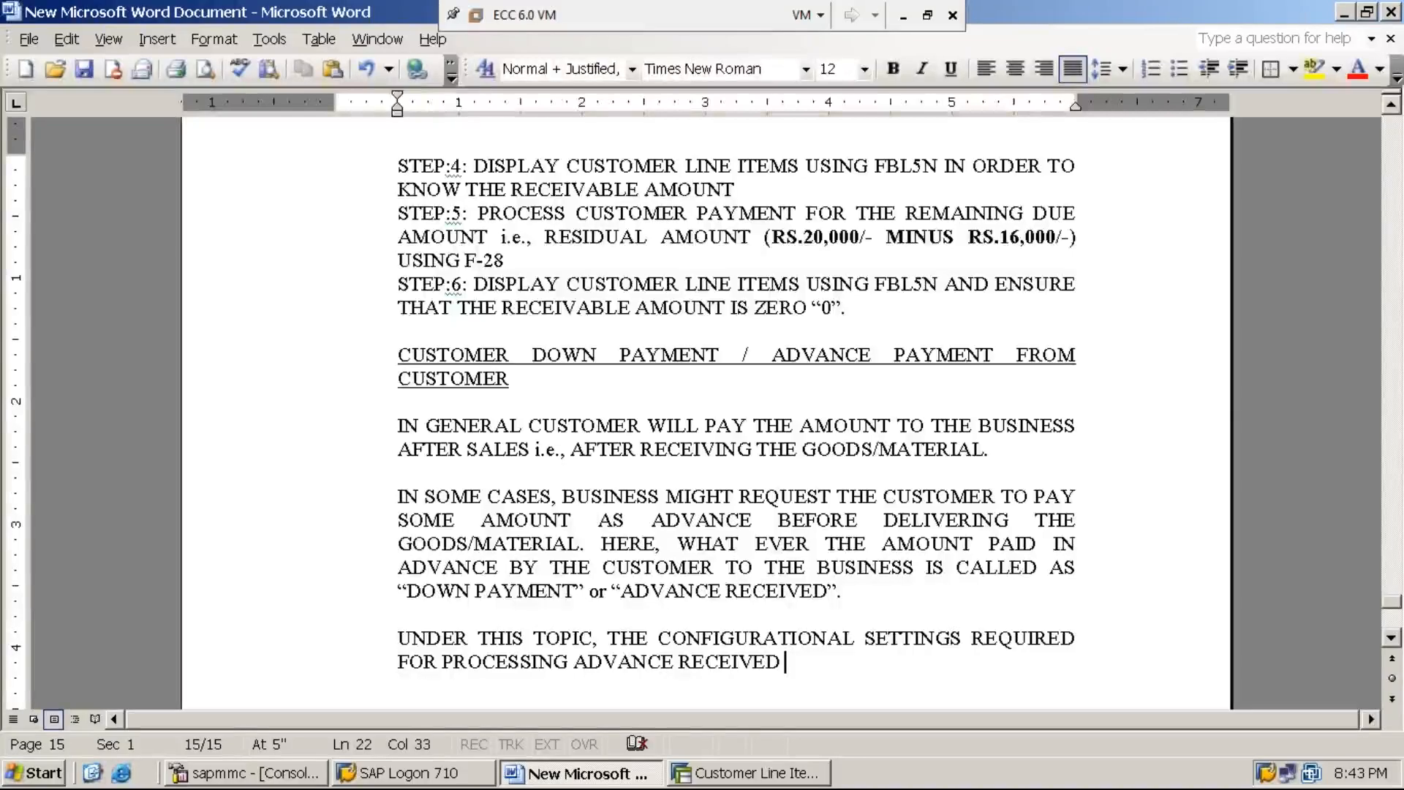
{"action": "type", "text": "AND "}
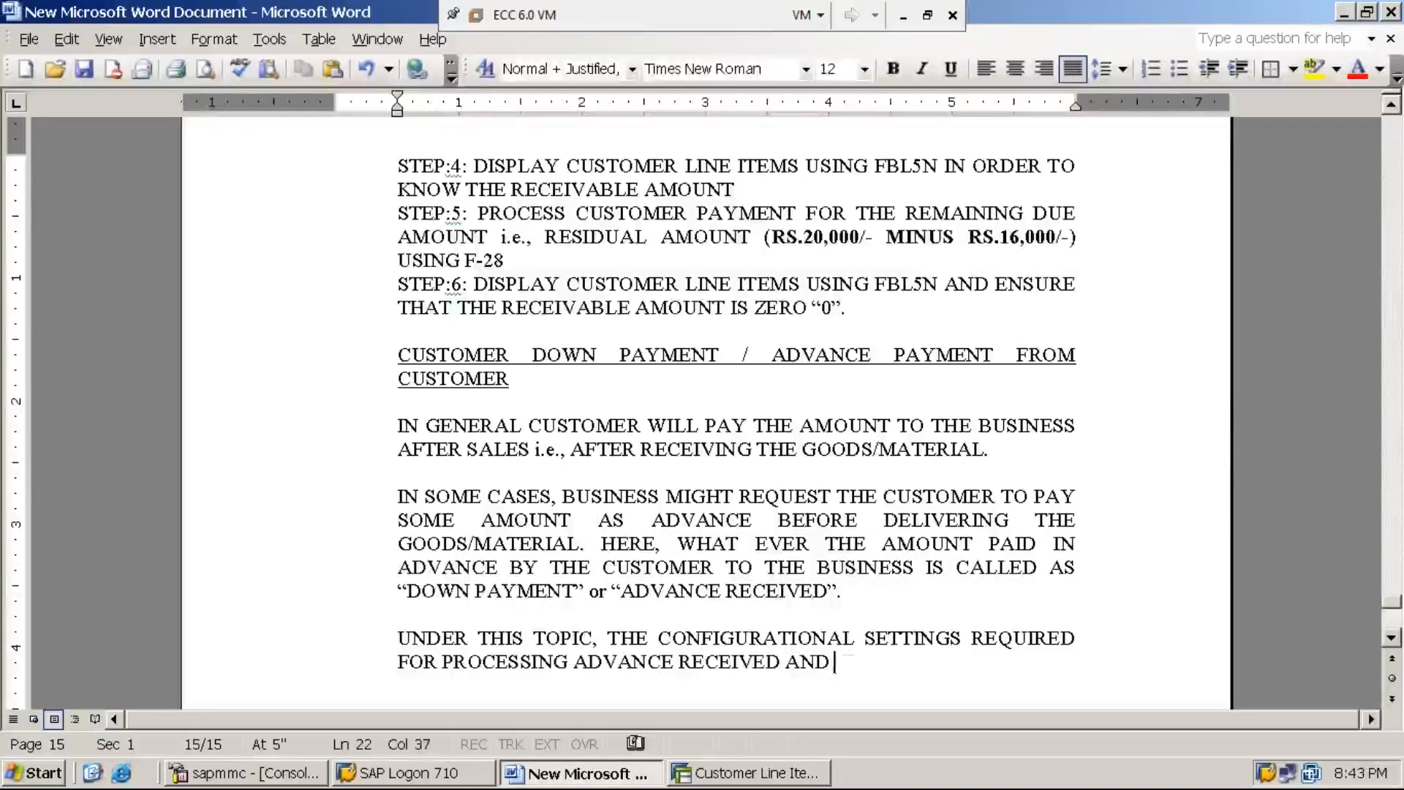
{"action": "type", "text": "THE PROC"}
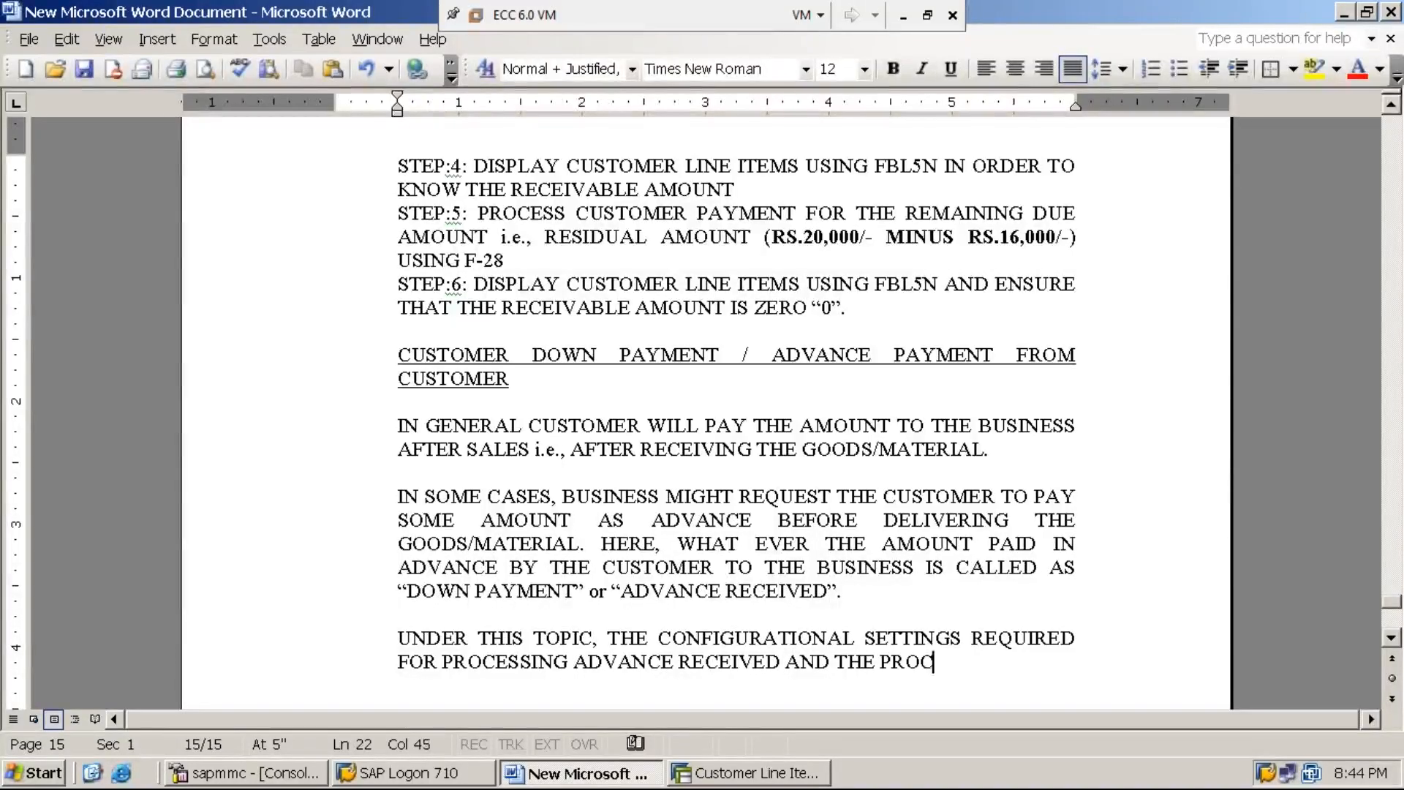
{"action": "type", "text": "EDURE TO PROCE"}
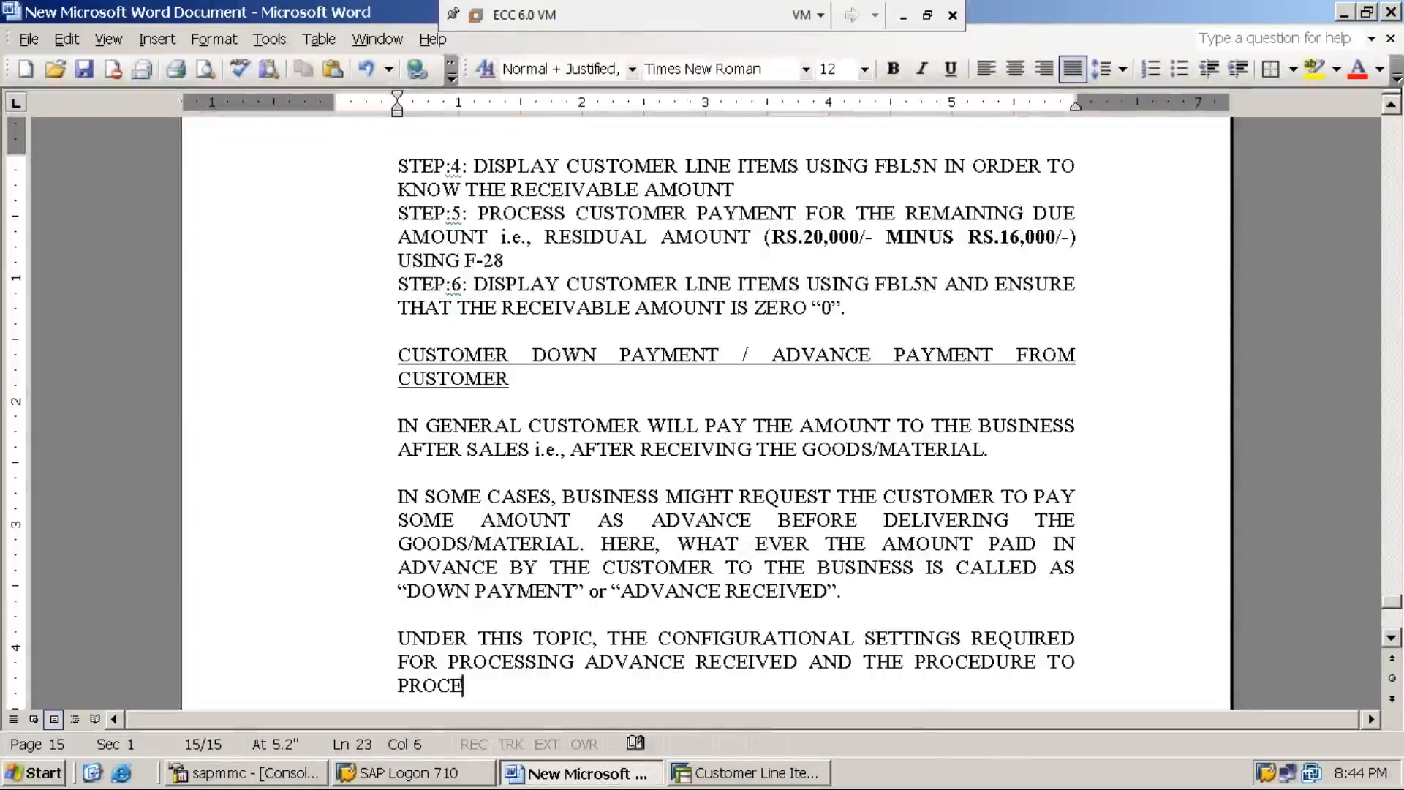
{"action": "type", "text": "SS THE ADVNA"}
Step: Finish the topic sentence with AND THE PROCEDURE TO PROCESS THE ADVANCE RECEIVED WILL BE COVERED and a closing period
{"action": "key", "text": "BackSpace"}
{"action": "key", "text": "BackSpace"}
{"action": "type", "text": "ANCE "}
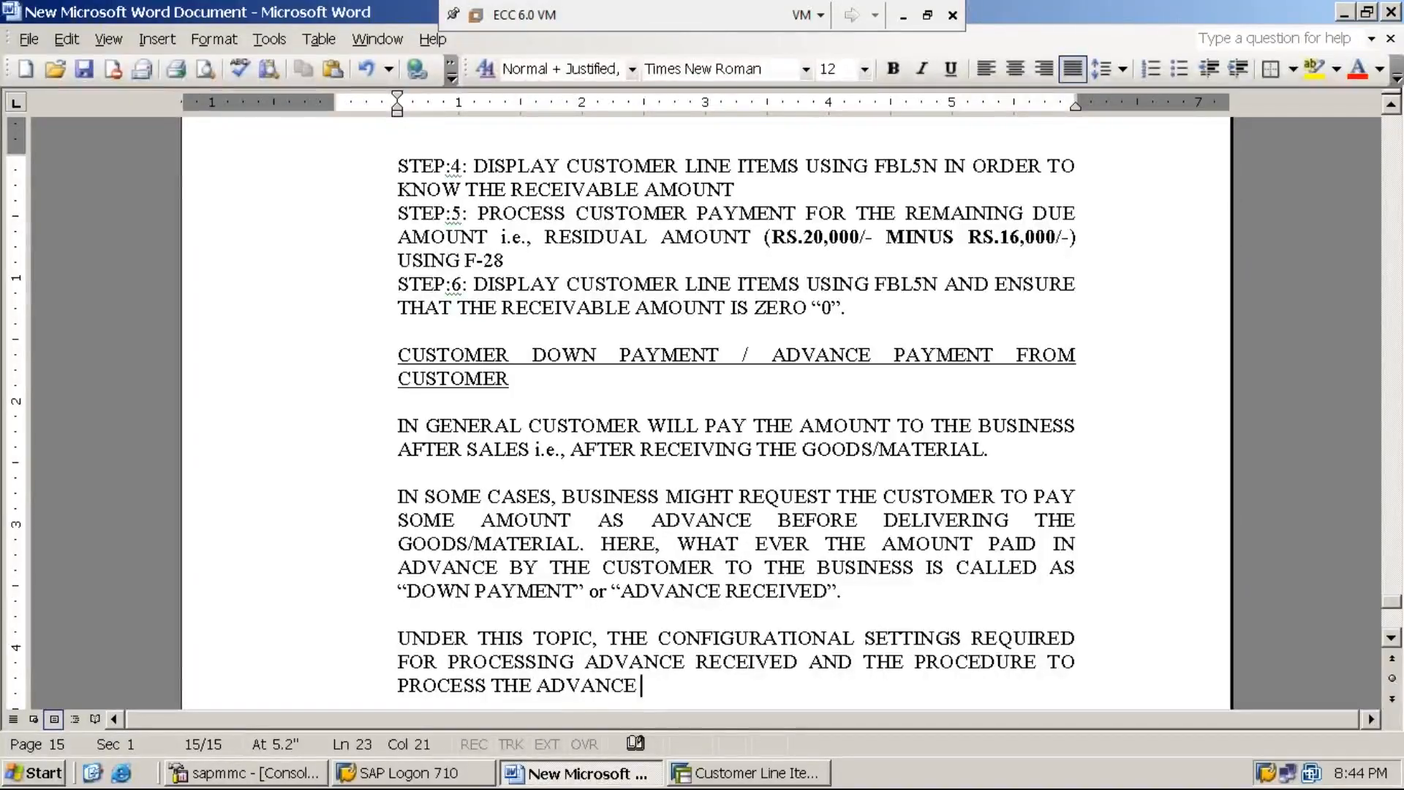
{"action": "type", "text": "RECEIVED"}
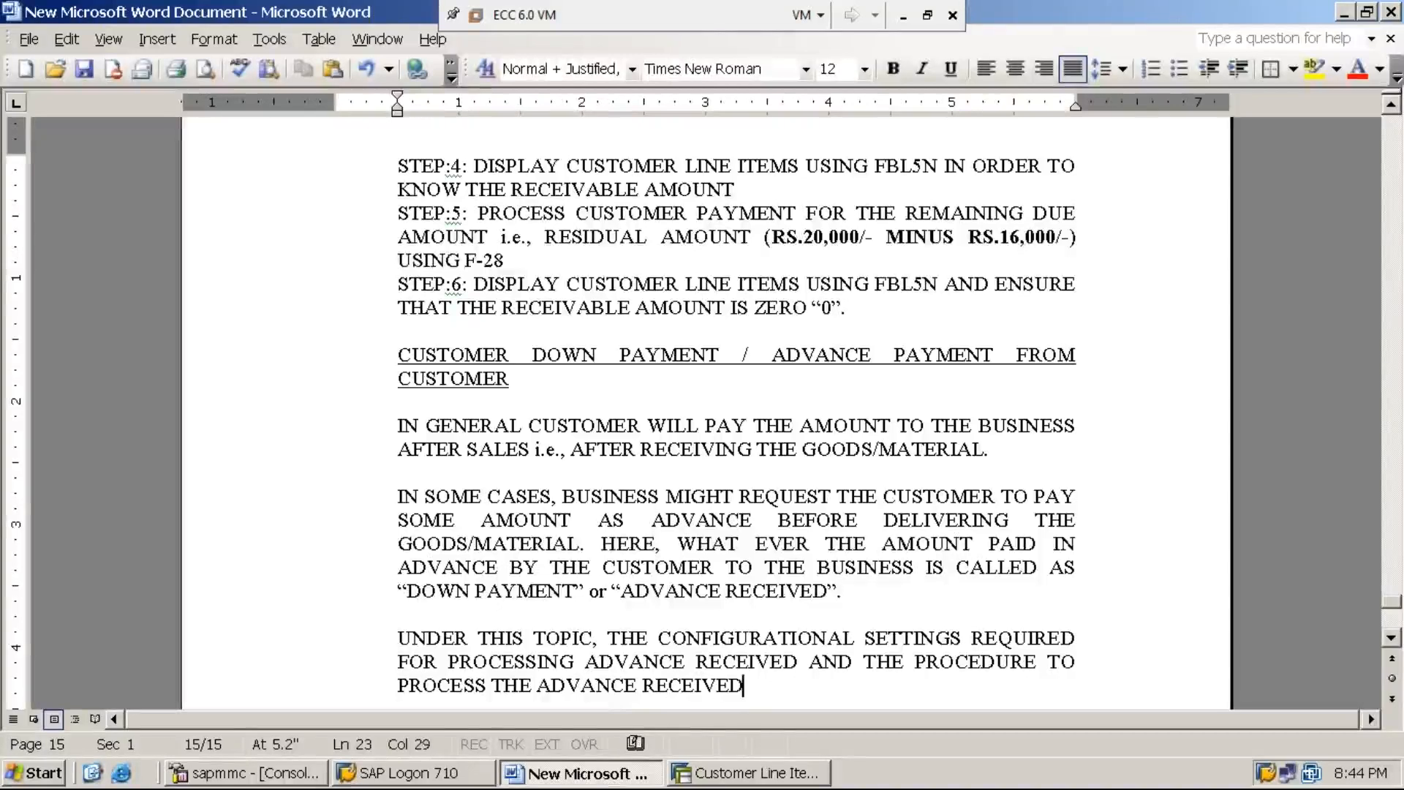
{"action": "type", "text": " WILL BE CO"}
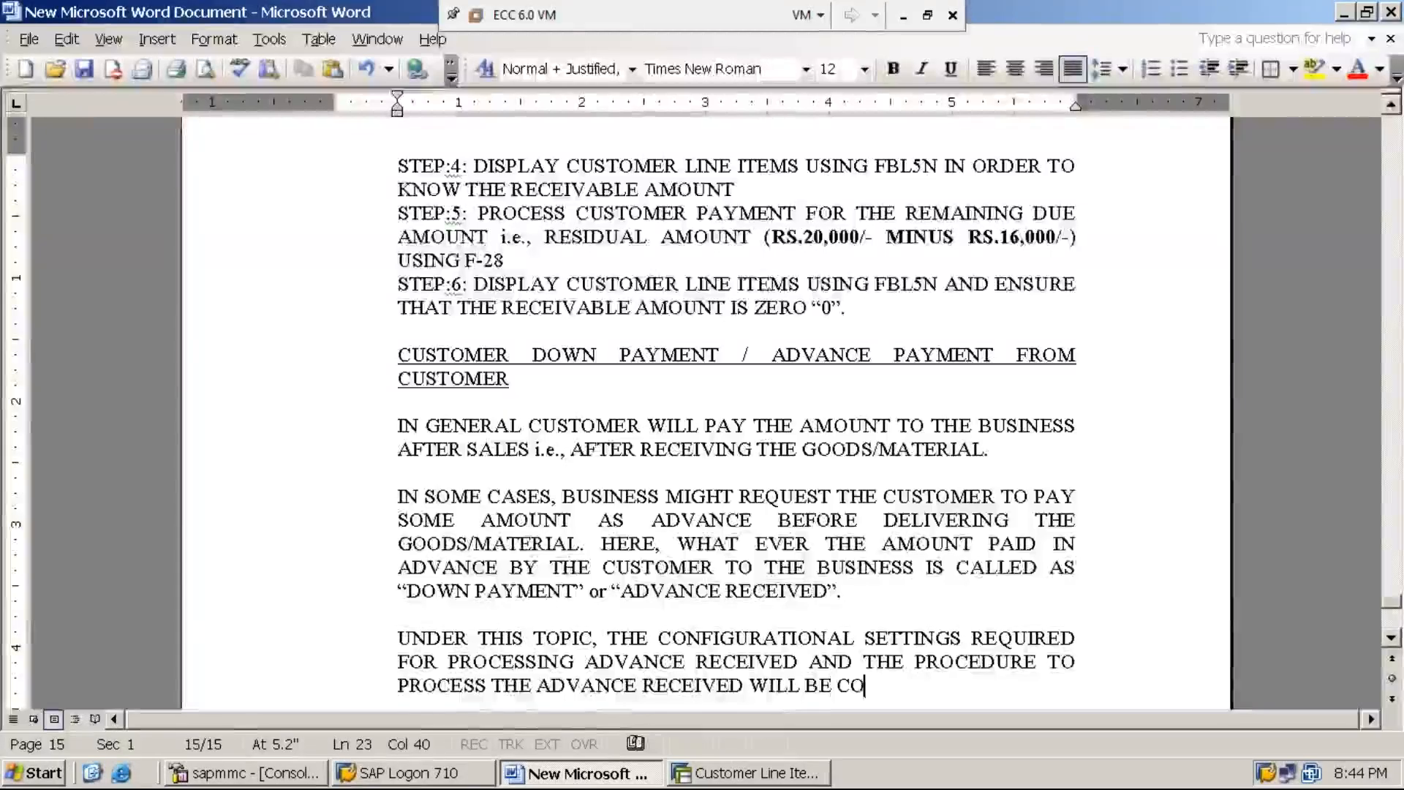
{"action": "type", "text": "VERED."}
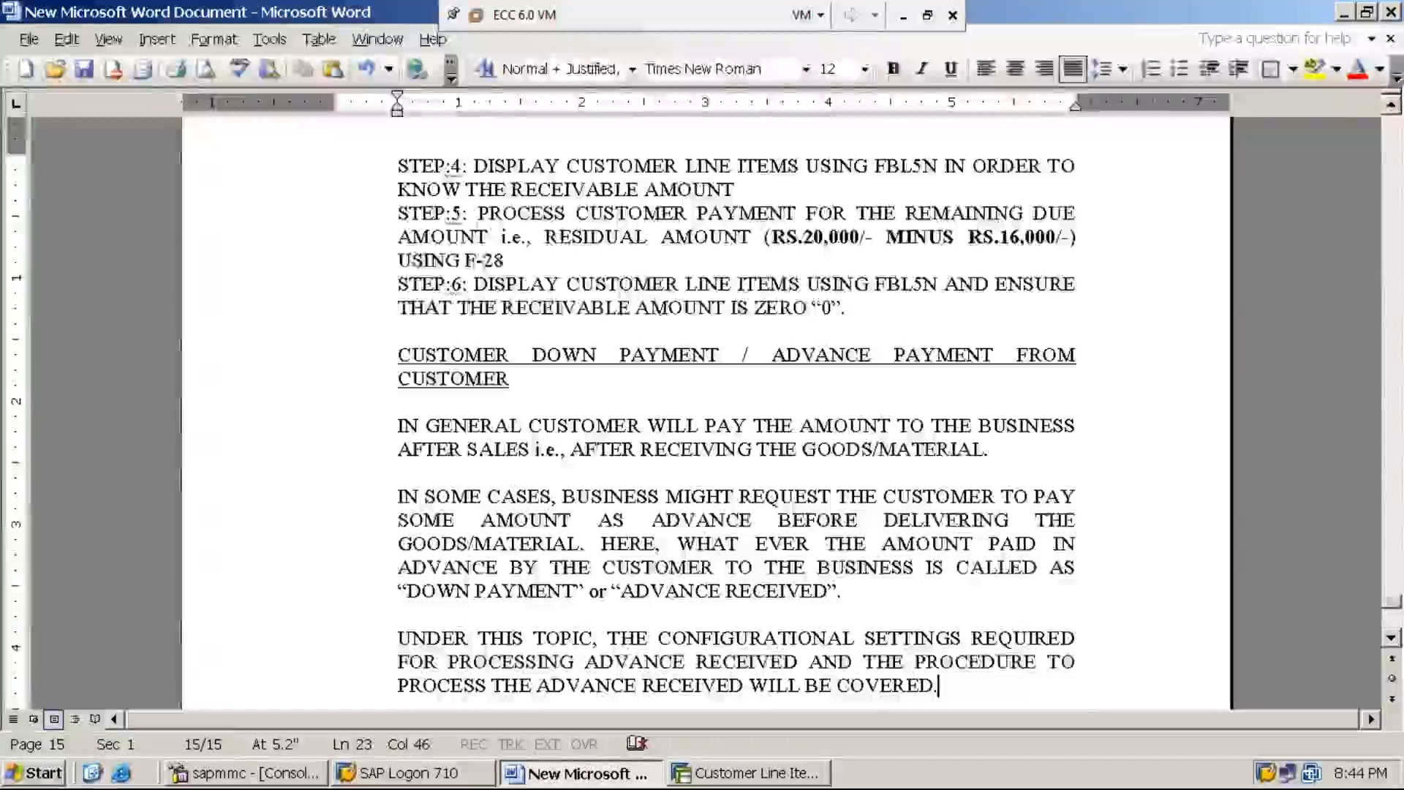
Step: Add the label STEP:1: as a new paragraph, separated by a blank line from the topic sentence
{"action": "key", "text": "Return"}
{"action": "key", "text": "Return"}
{"action": "type", "text": "STEP:1:"}
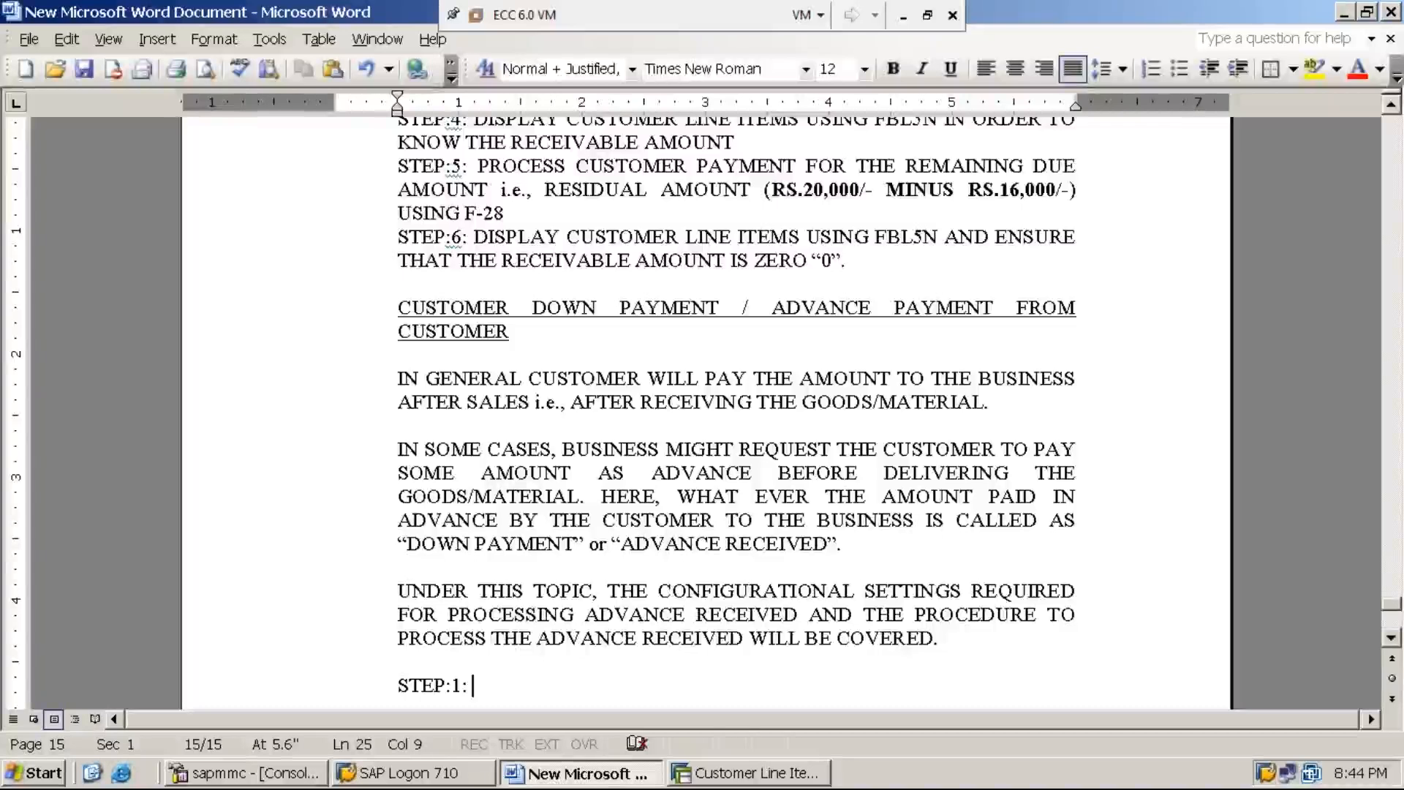
{"action": "key", "text": "BackSpace"}
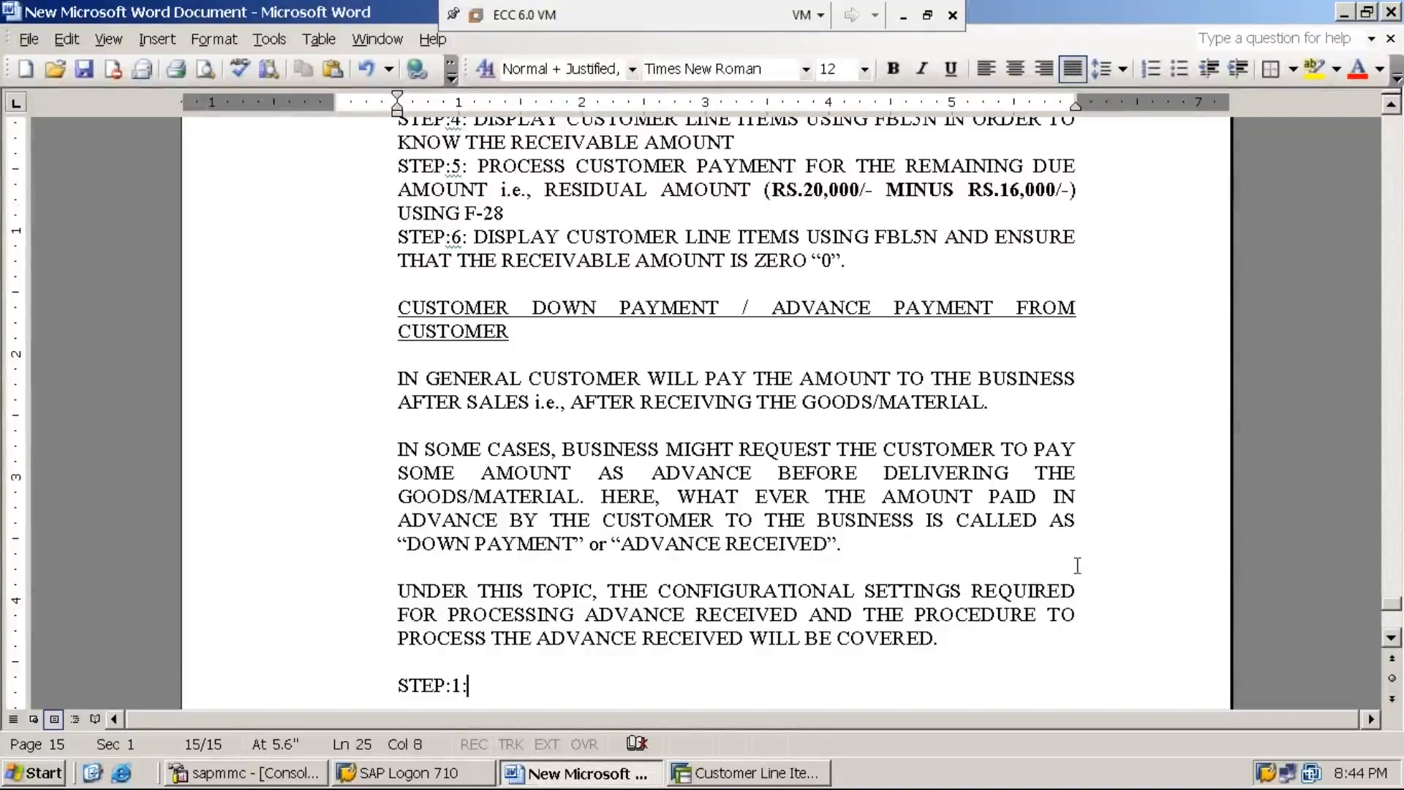
{"action": "left_click", "coordinate": [906, 17]}
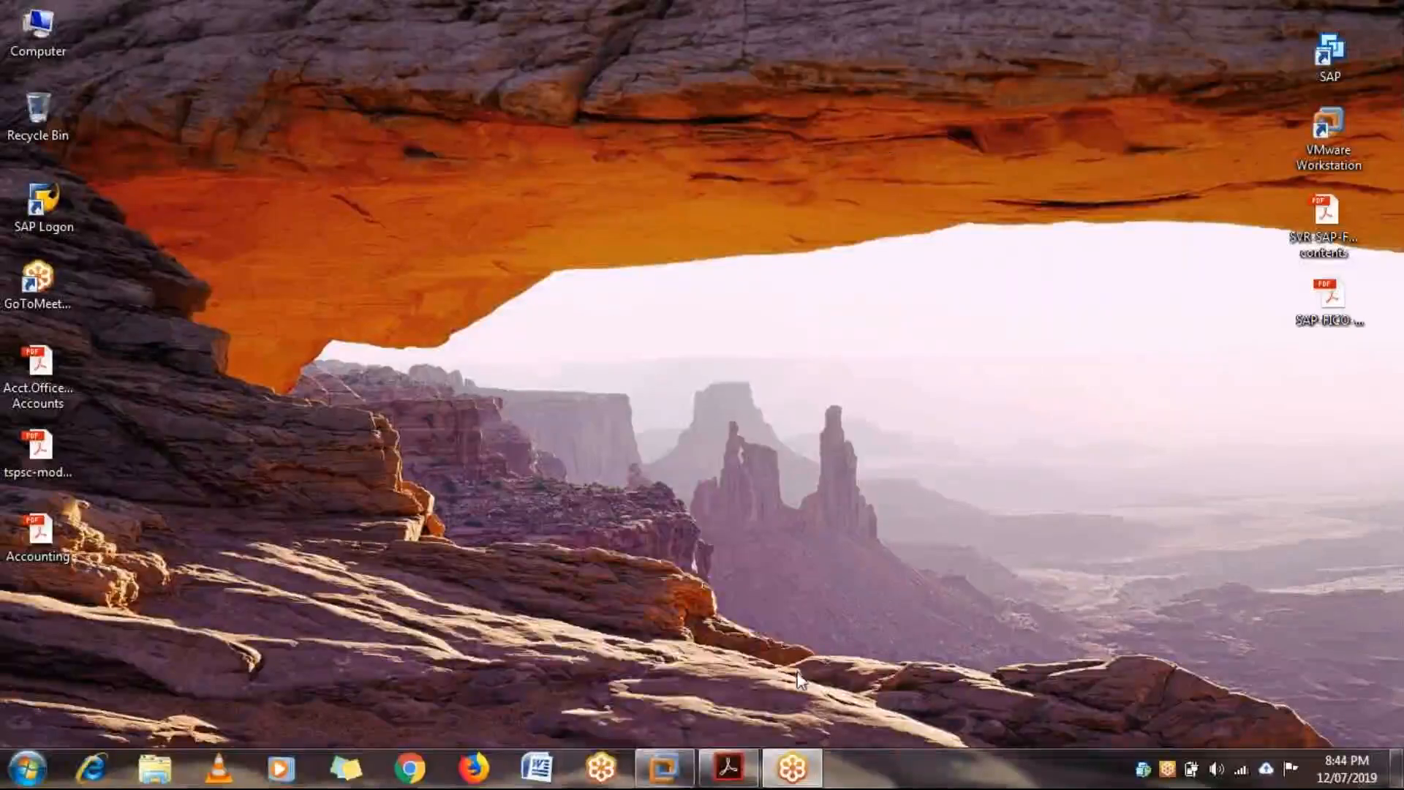
{"action": "mouse_move", "coordinate": [659, 753]}
{"action": "left_click", "coordinate": [713, 680]}
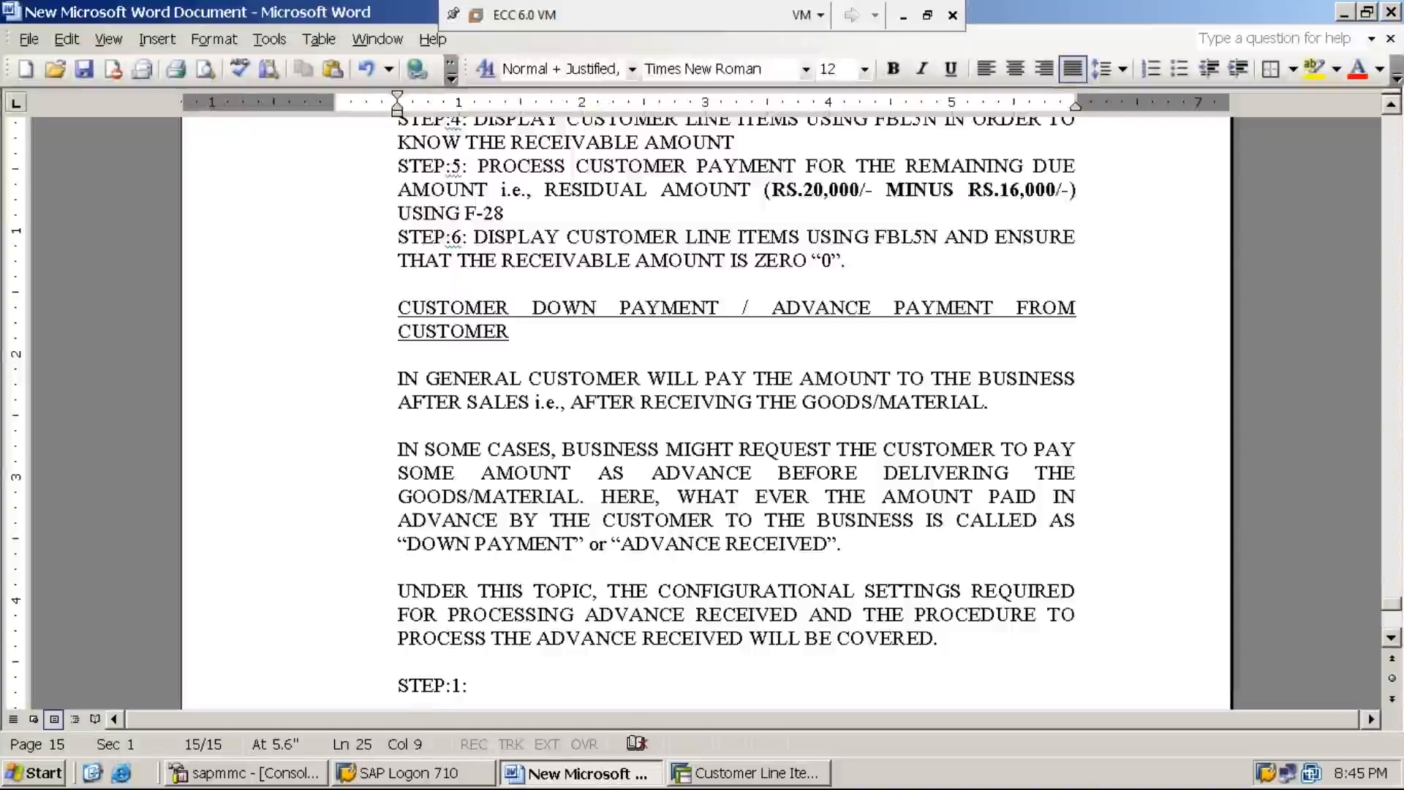
Step: Begin the STEP:1 description with CREATE ADVANCE RECEIVED
{"action": "type", "text": "C"}
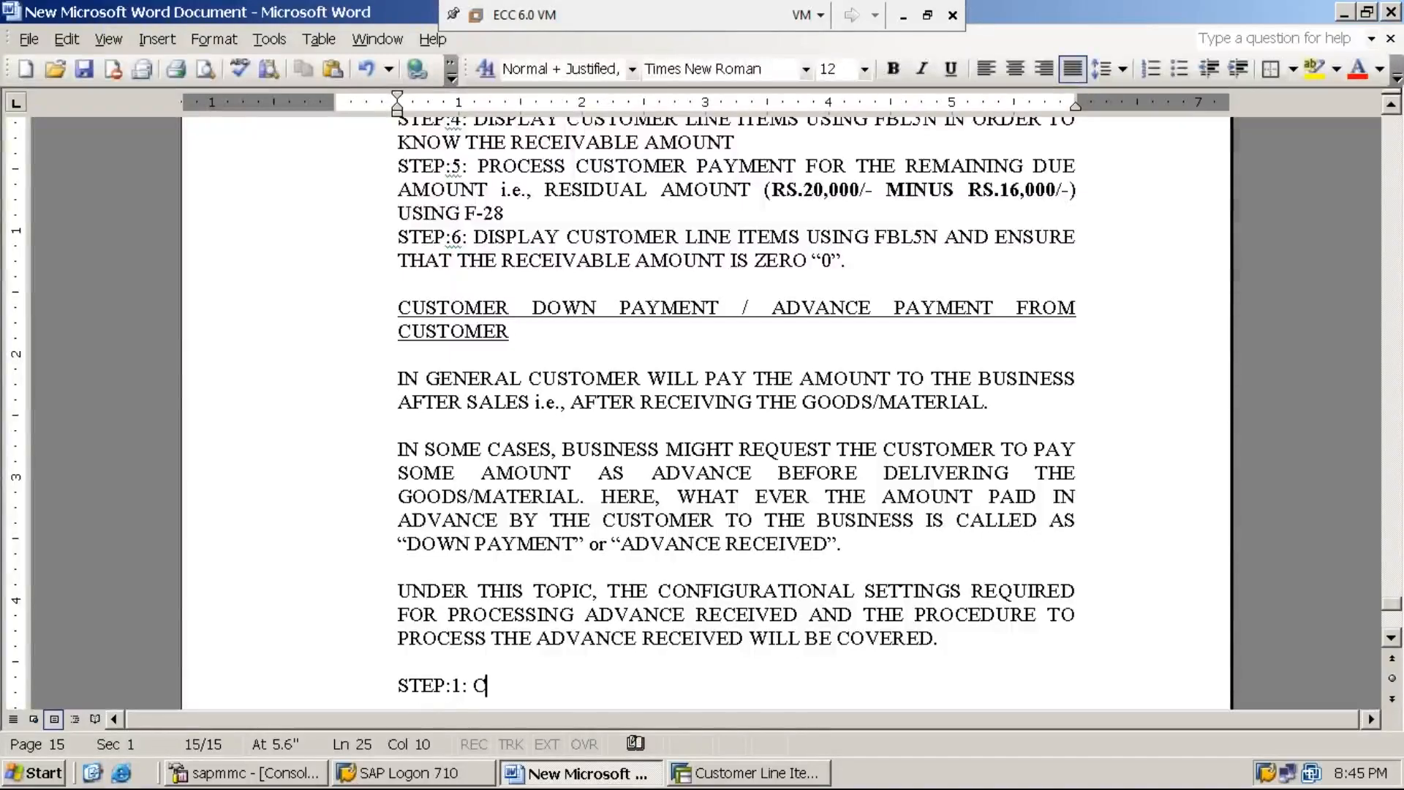
{"action": "type", "text": "REATE ADVANCE RECEIVED GL A"}
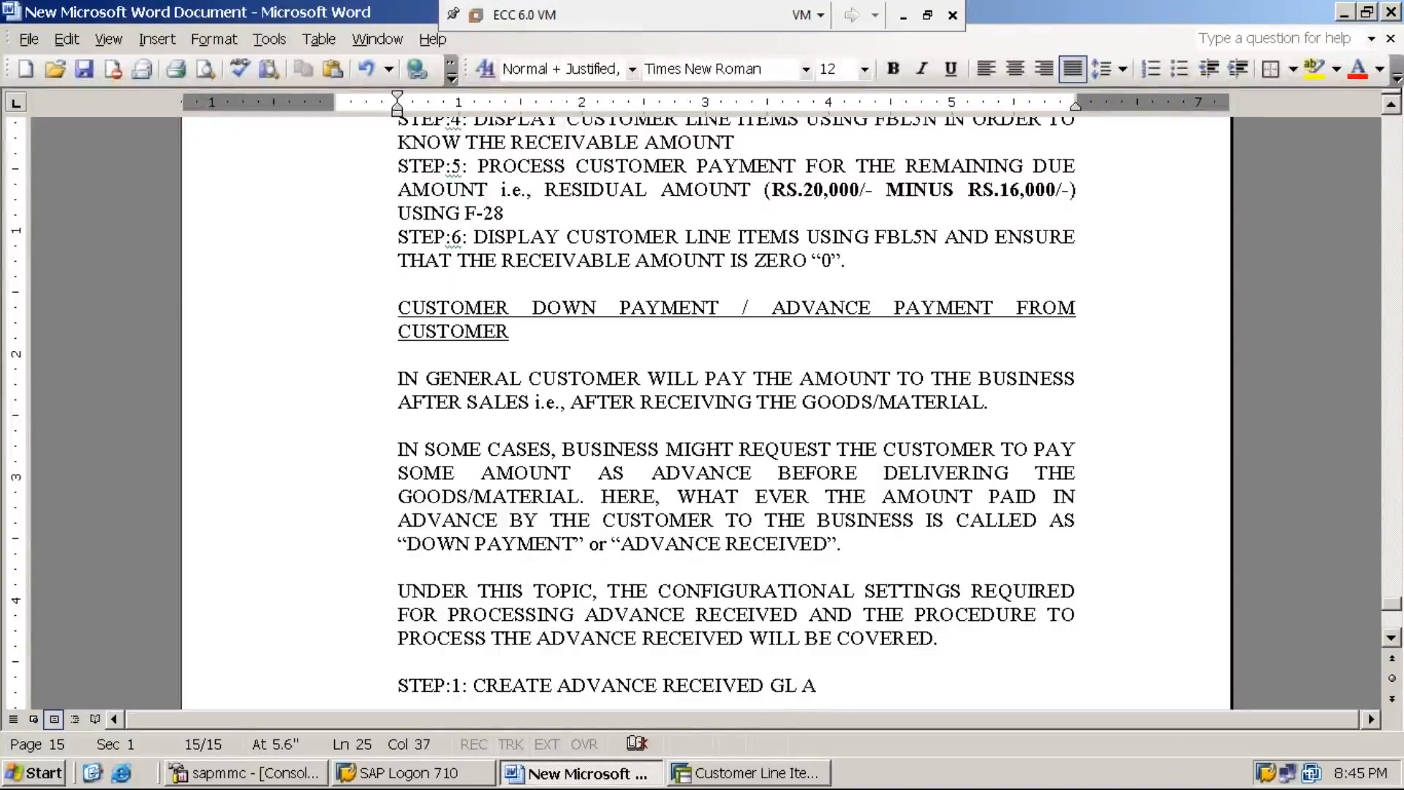
{"action": "key", "text": "BackSpace"}
{"action": "key", "text": "BackSpace"}
{"action": "key", "text": "BackSpace"}
{"action": "key", "text": "BackSpace"}
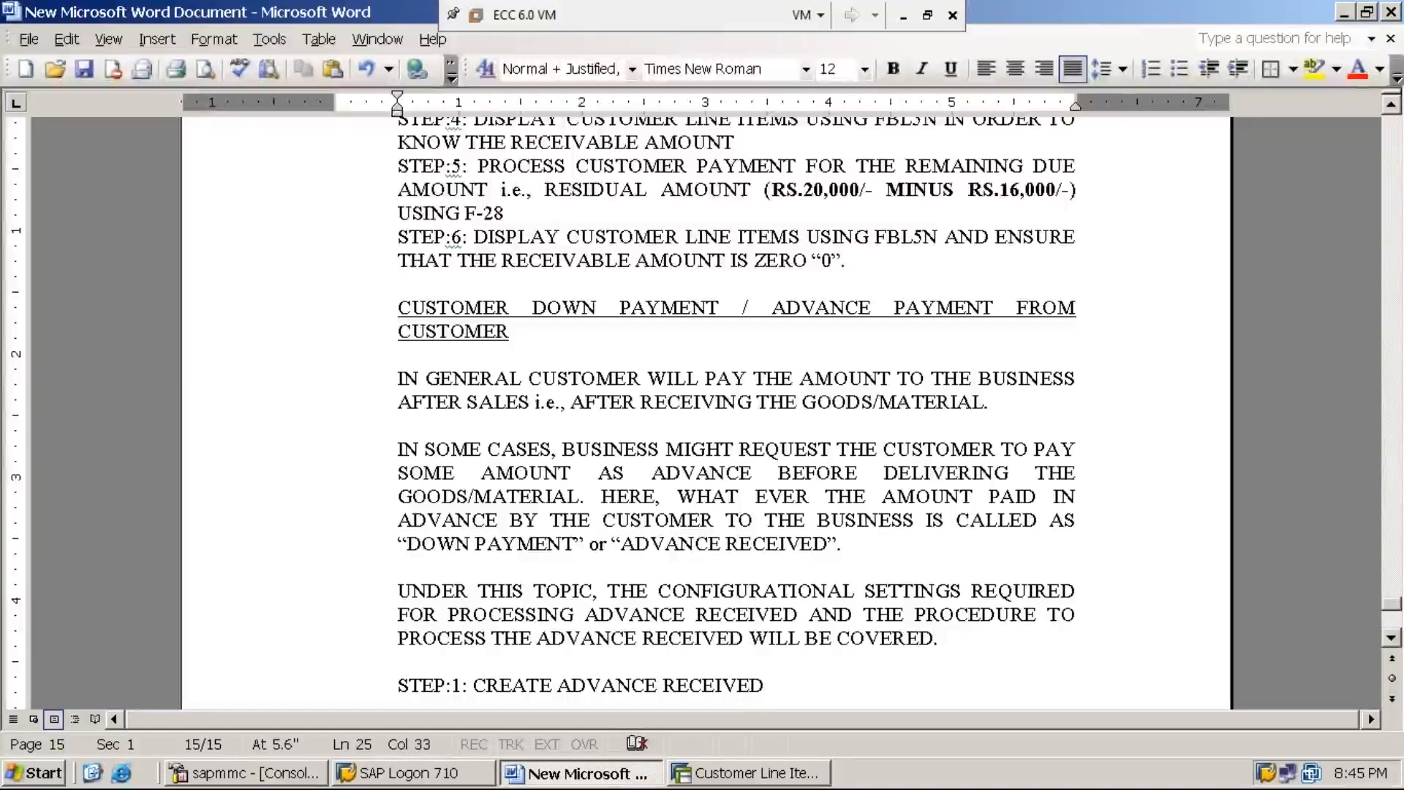
Step: Continue the STEP:1 description with RECONCILIATION GL ACCOUNT UNDER THE ACCOUNT GROUP LIABILITIES
{"action": "type", "text": "CONCIL"}
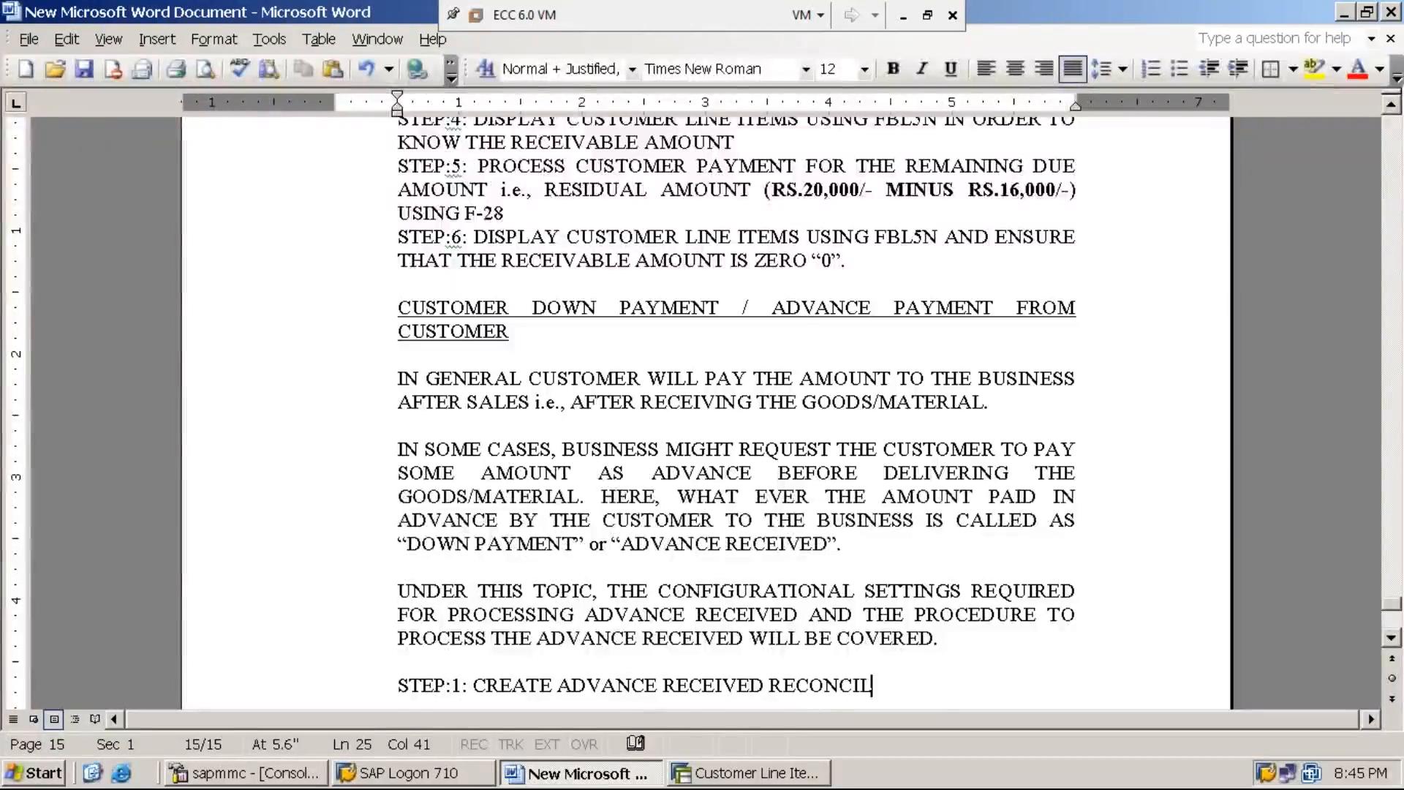
{"action": "type", "text": "IATIO"}
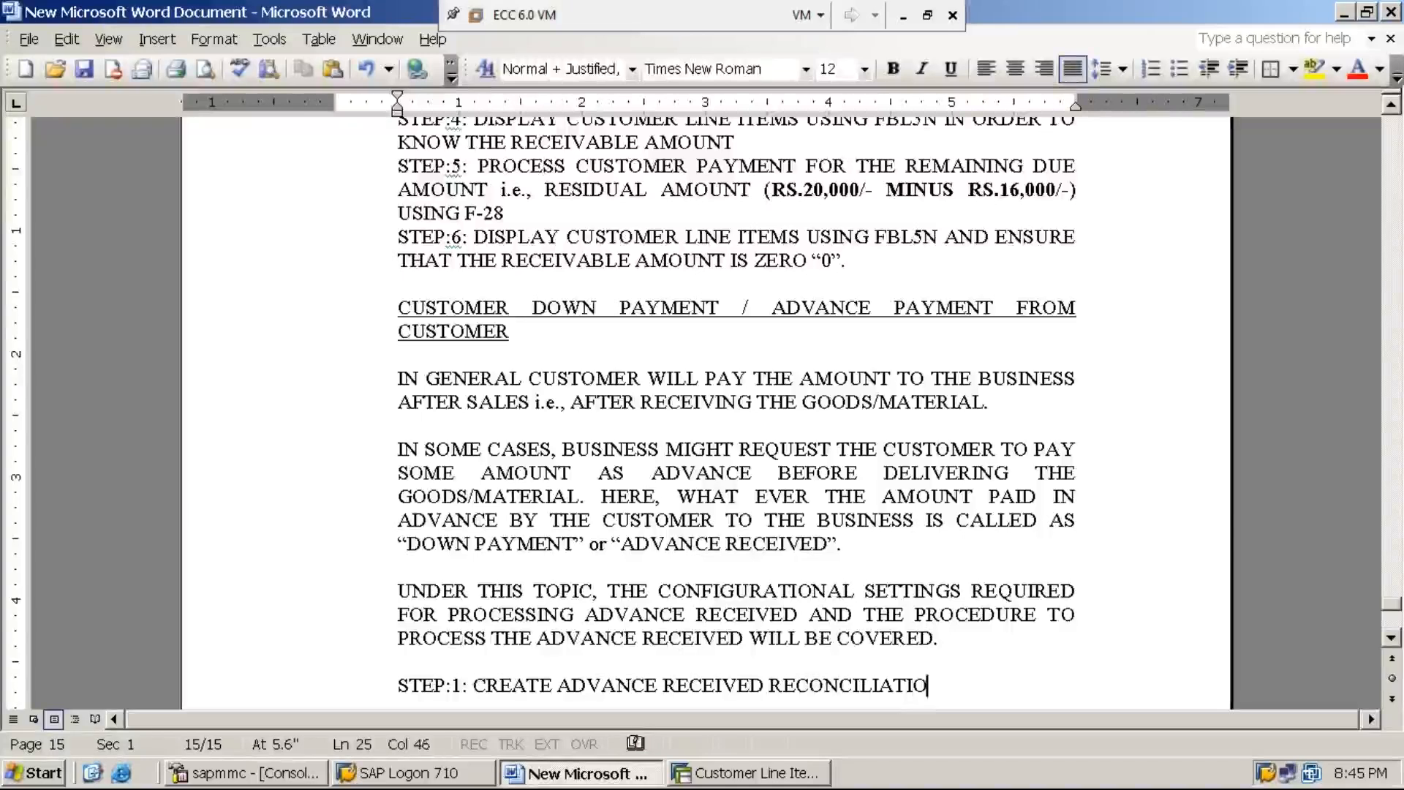
{"action": "type", "text": "N GL ACCO"}
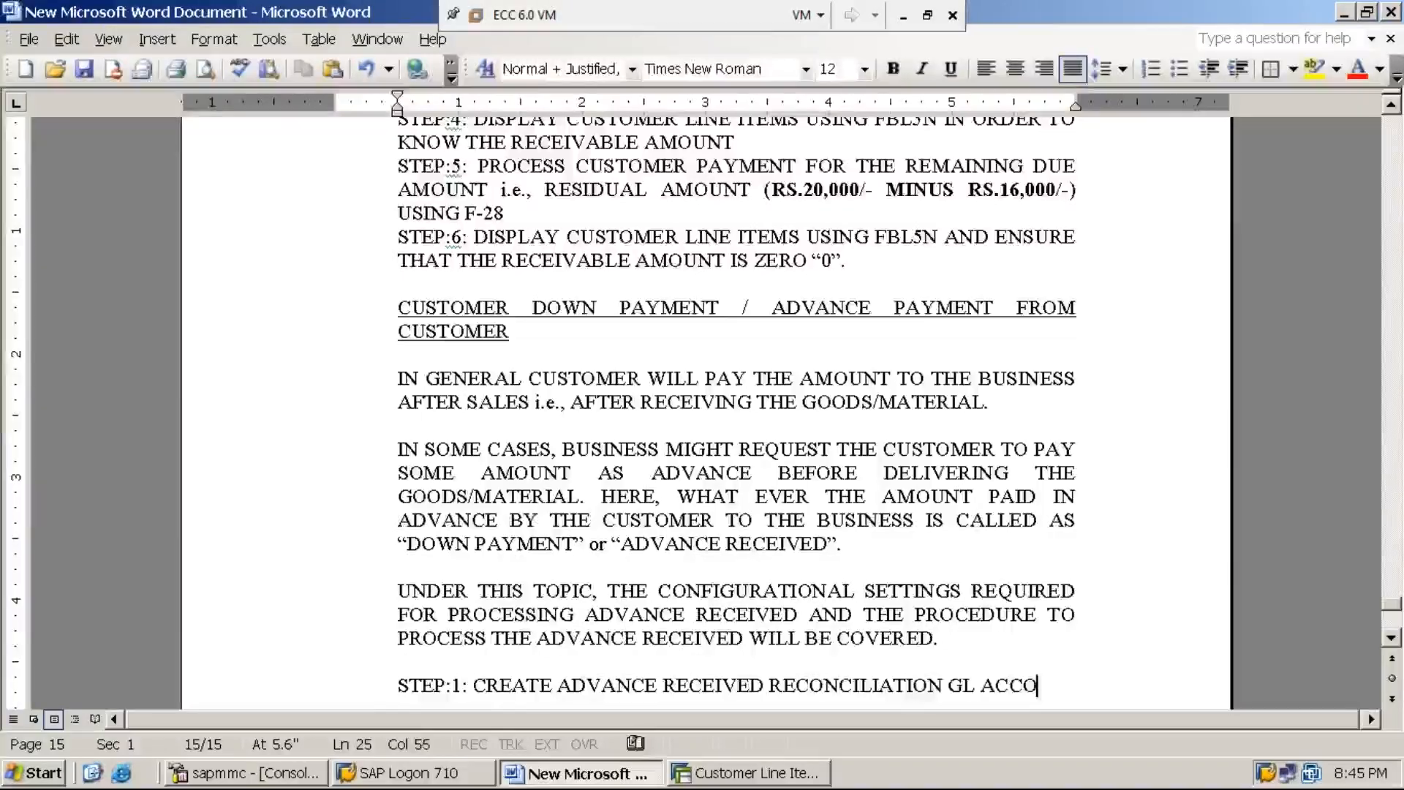
{"action": "type", "text": "UNT UN"}
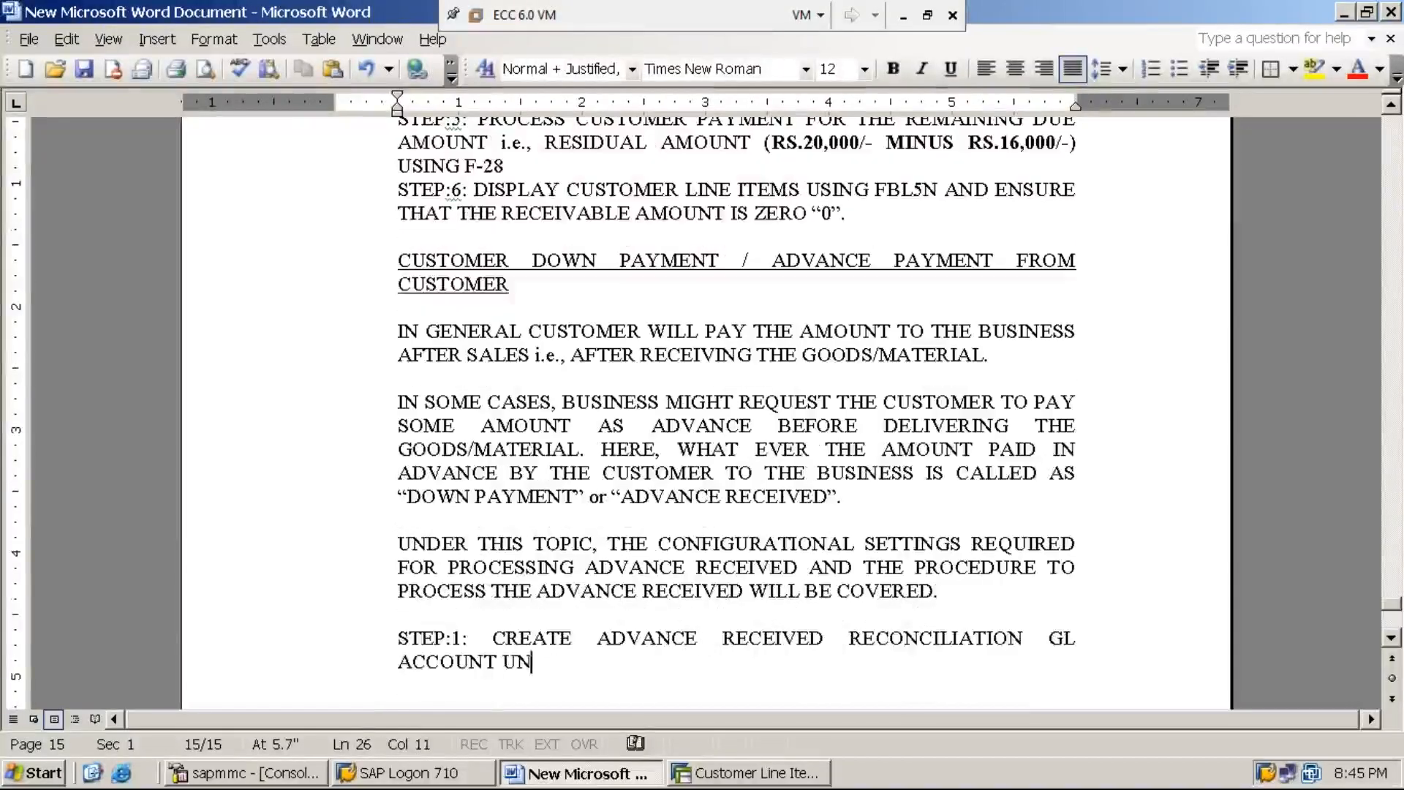
{"action": "type", "text": "DER THE ACCOU"}
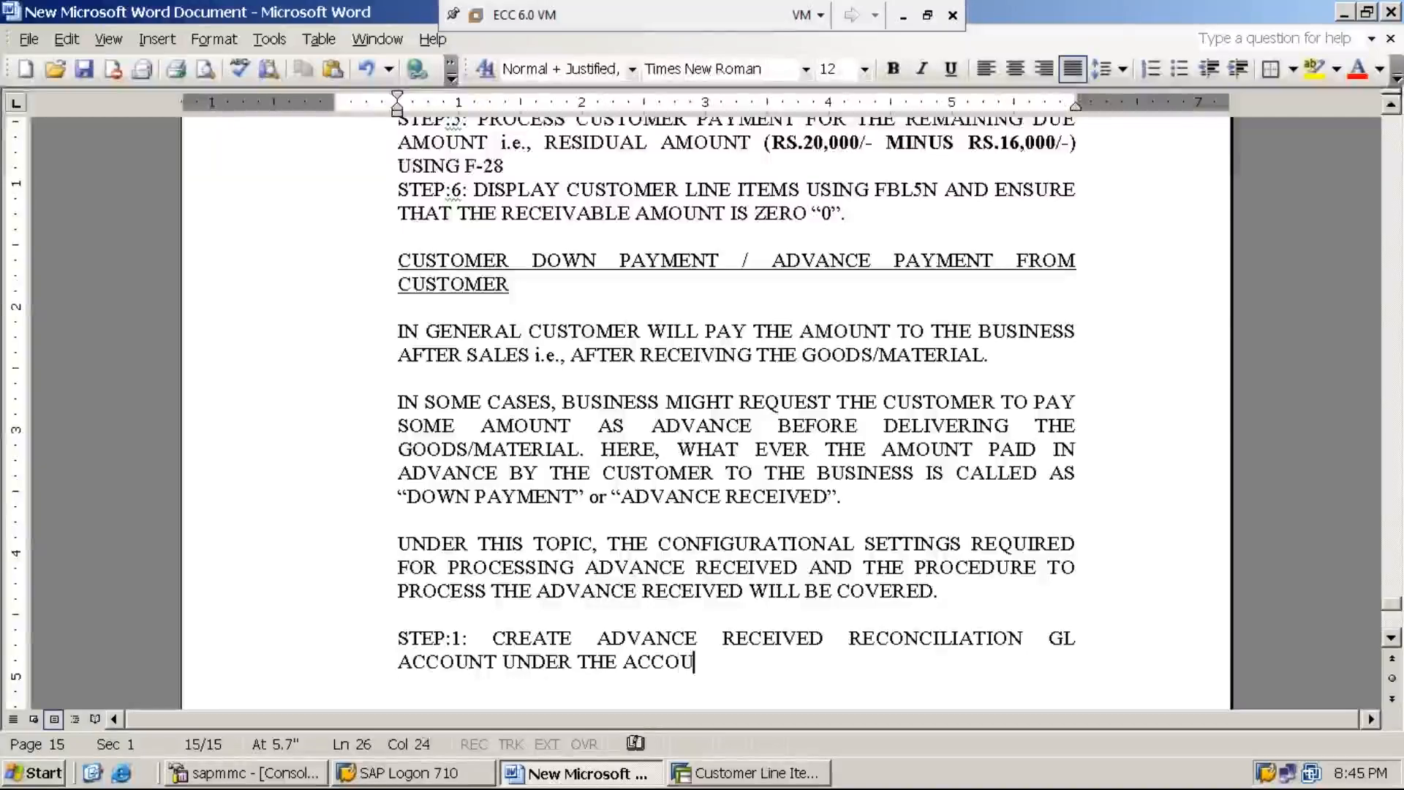
{"action": "type", "text": "NT GROUP "}
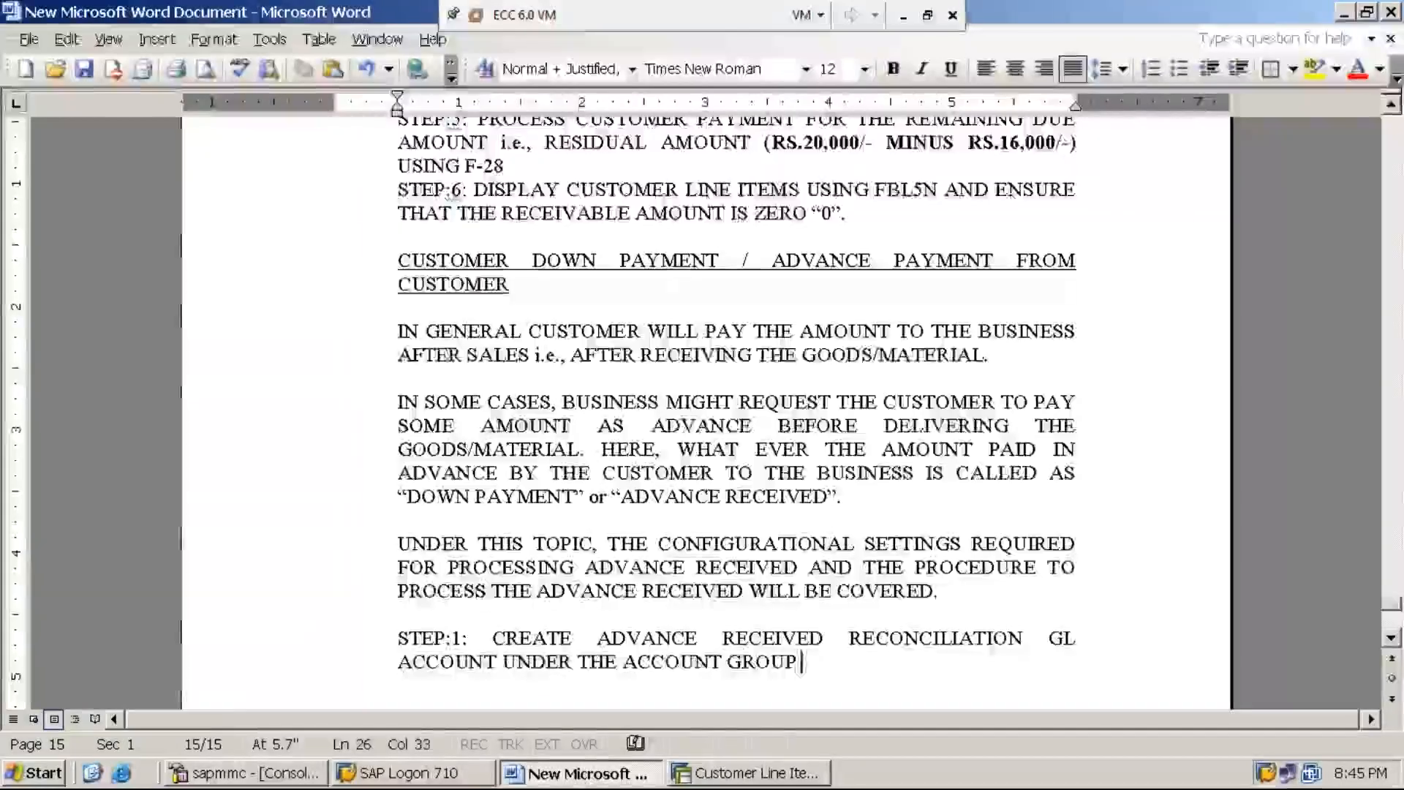
{"action": "type", "text": "LIA"}
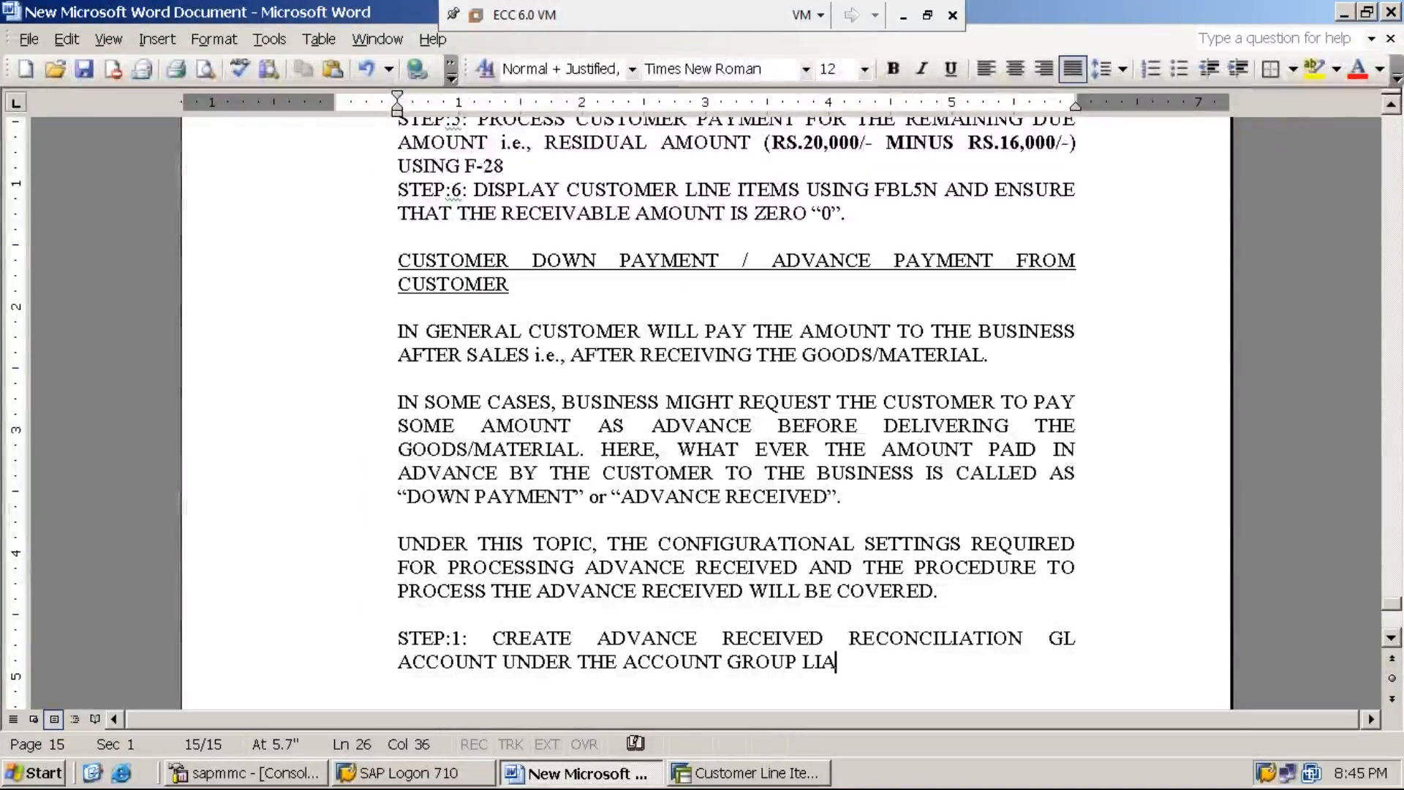
{"action": "type", "text": "BILITIES "}
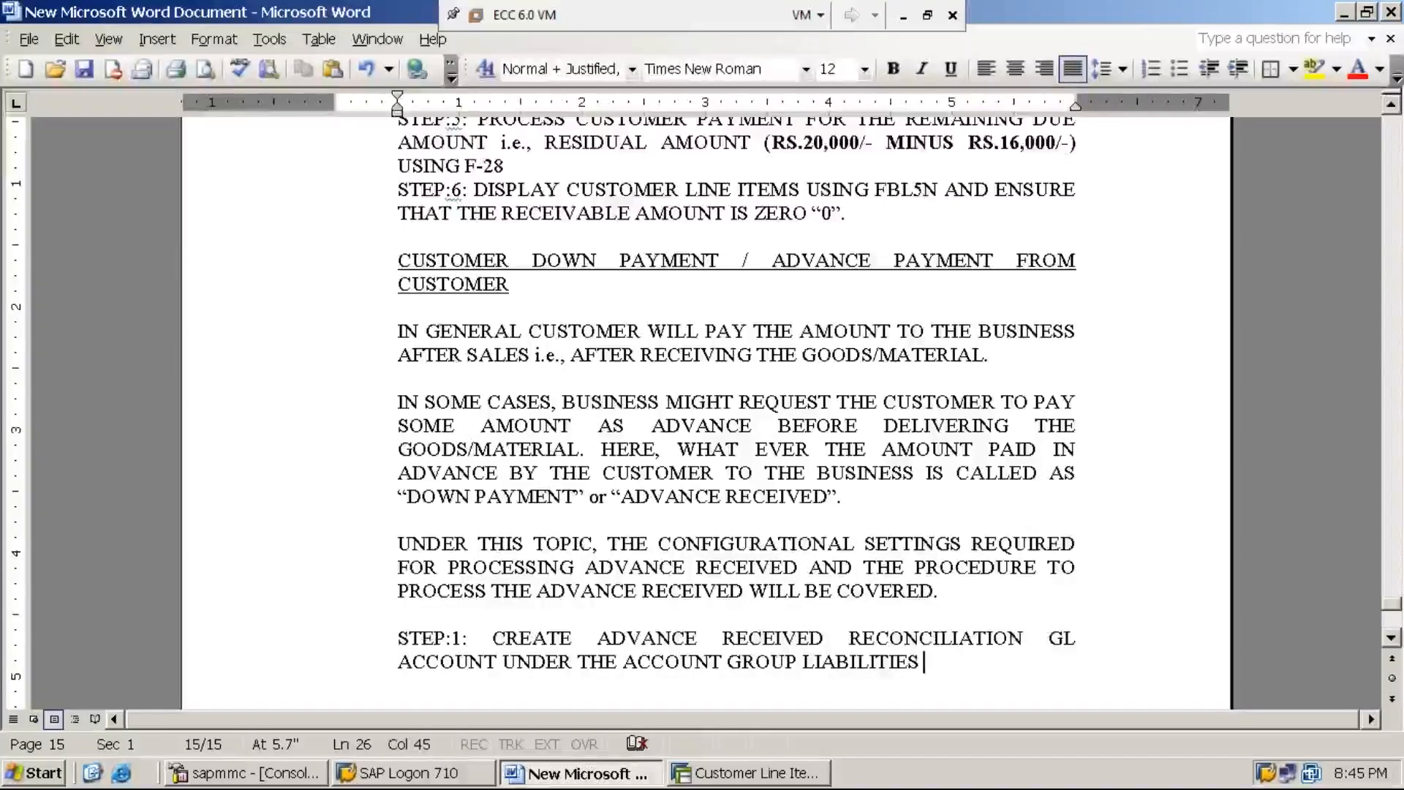
{"action": "type", "text": "USIN"}
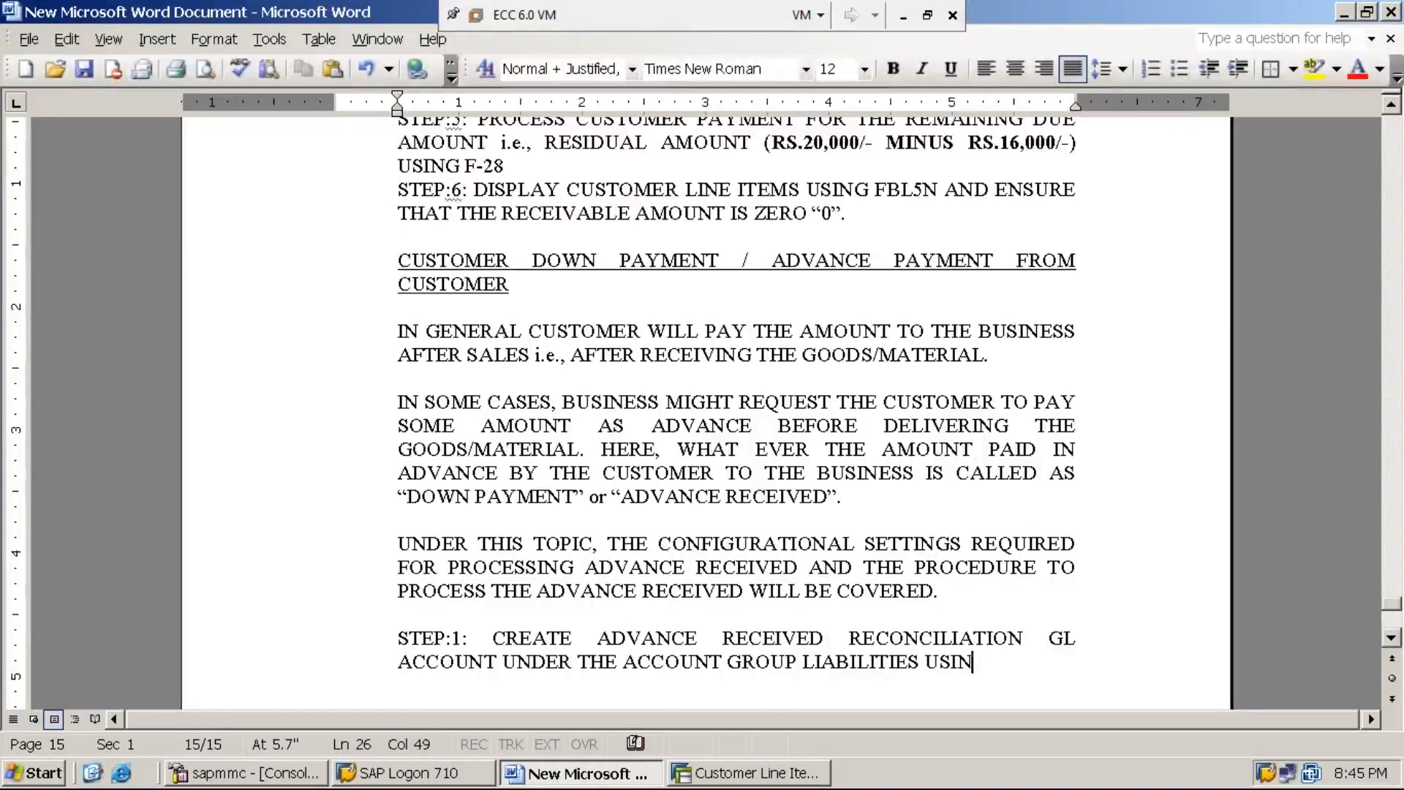
{"action": "type", "text": "G FS00"}
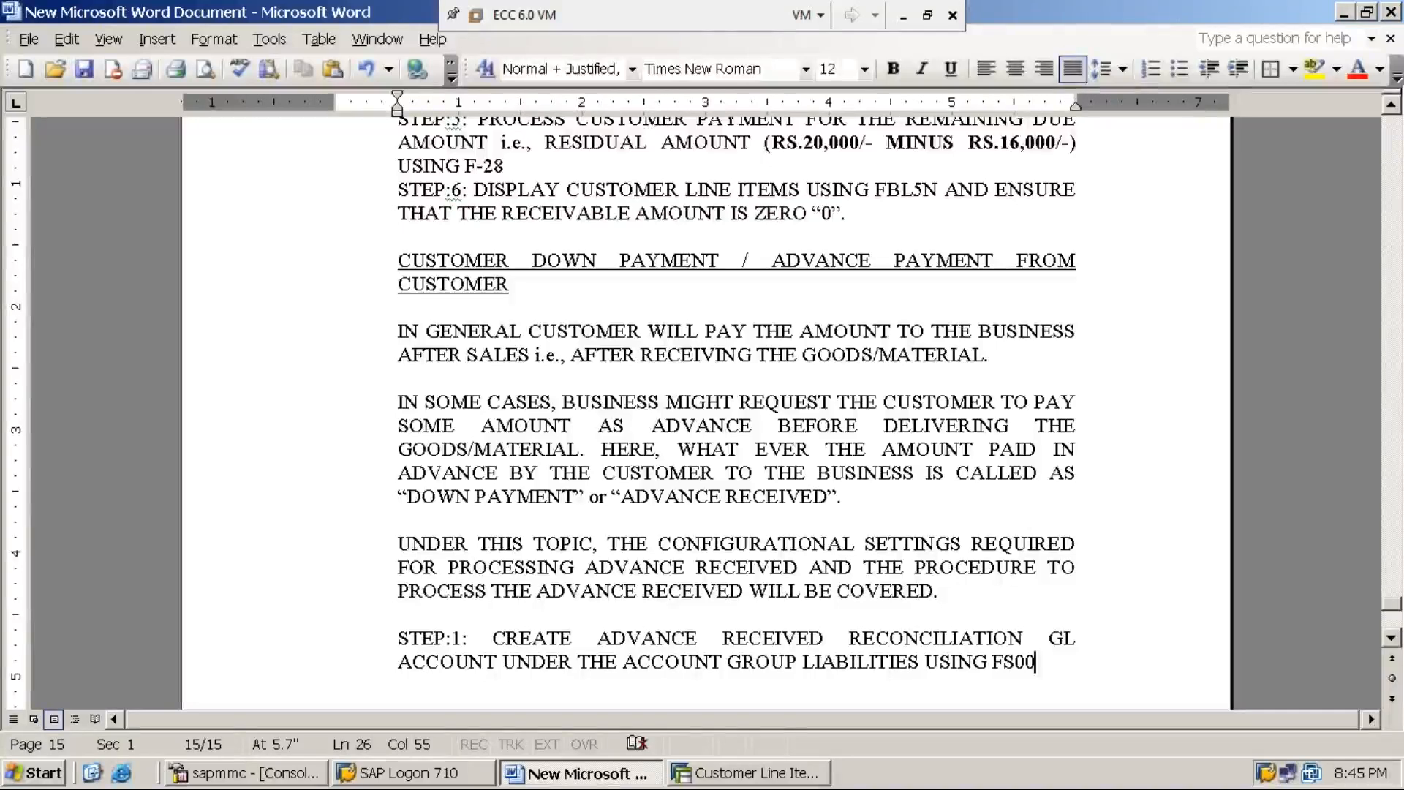
Step: Switch to the SAP session, leave the customer line item display and open transaction FS00
{"action": "left_click", "coordinate": [748, 776]}
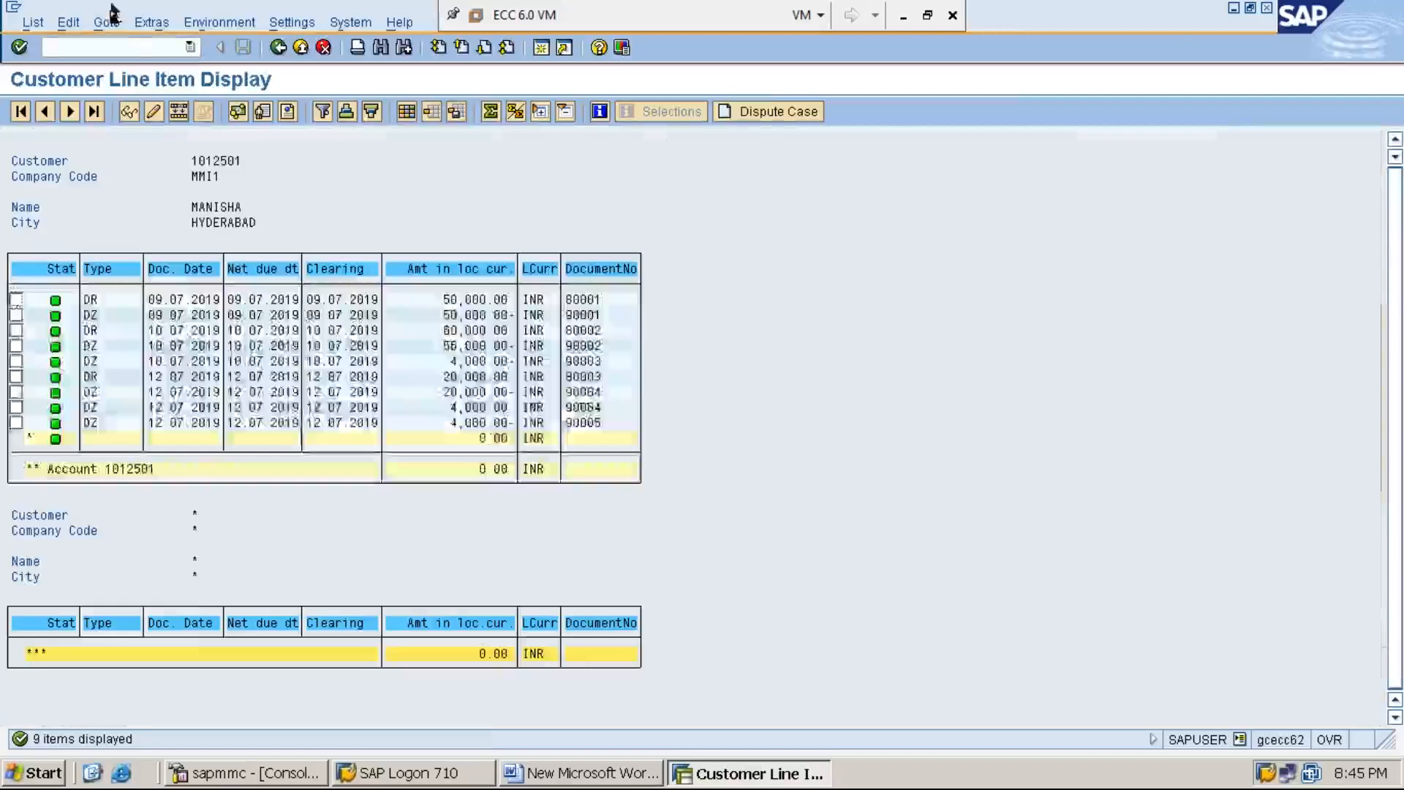
{"action": "left_click", "coordinate": [132, 49]}
{"action": "type", "text": "/n"}
{"action": "key", "text": "Return"}
{"action": "type", "text": "FS00"}
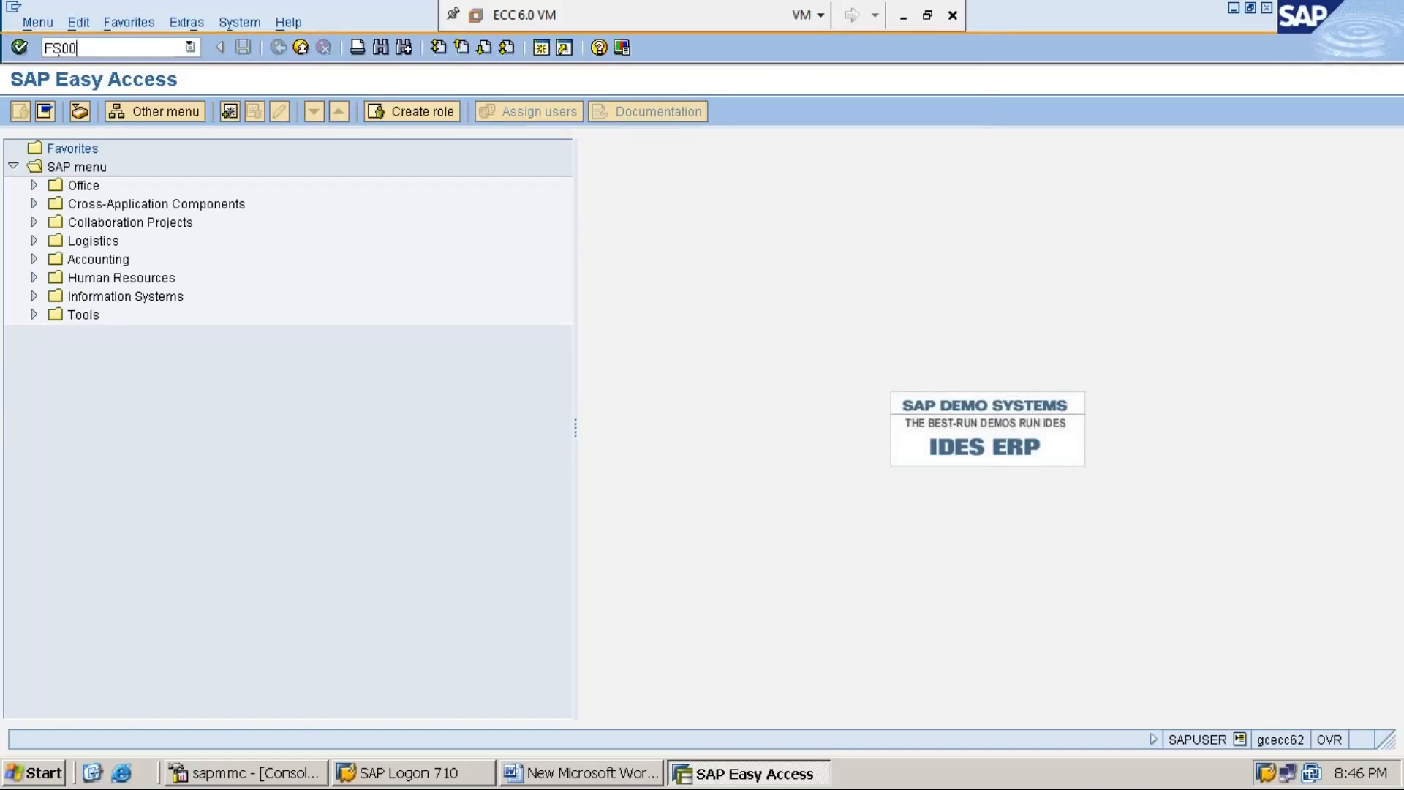
{"action": "key", "text": "Return"}
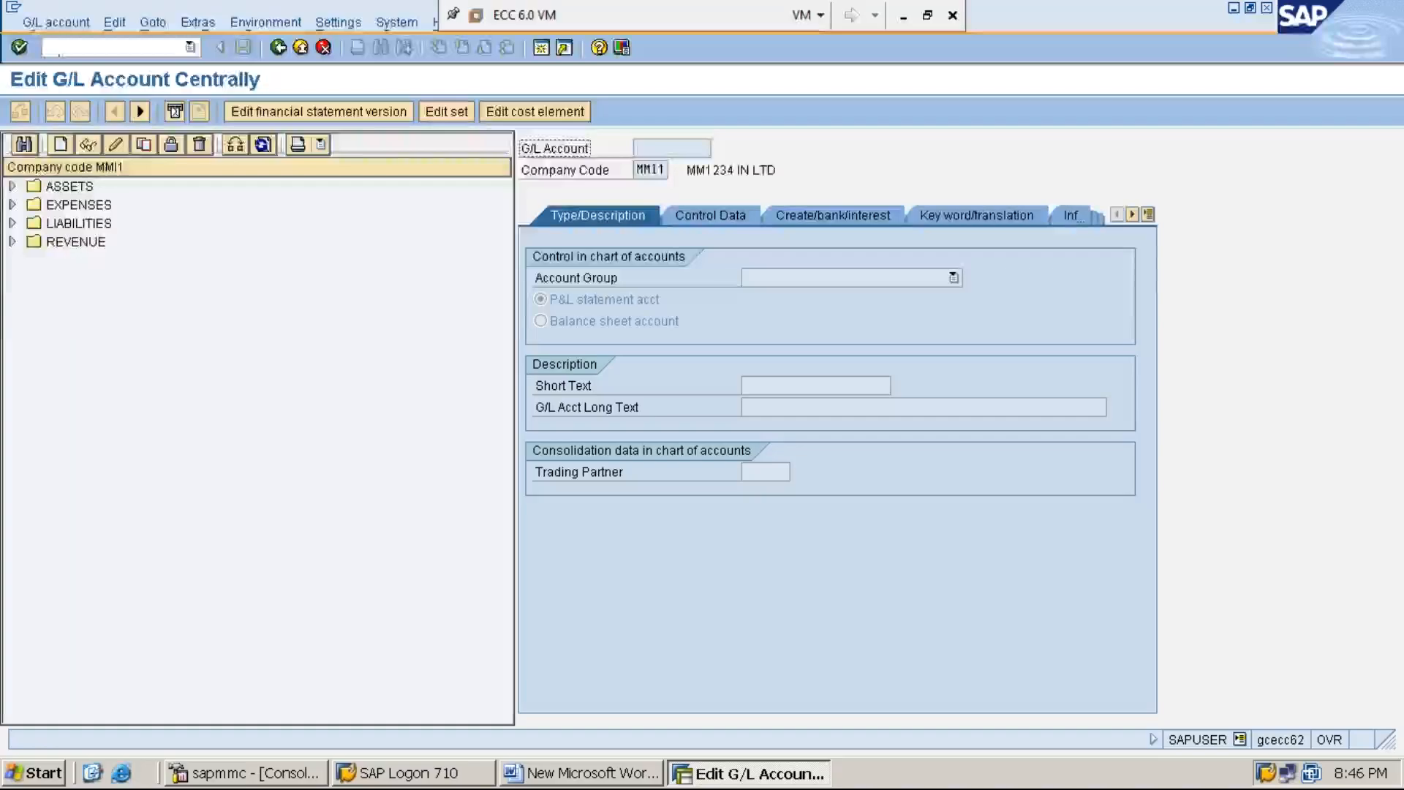
Step: Show the accounts in the LIABILITIES group and begin creating a new G/L account
{"action": "left_click", "coordinate": [12, 223]}
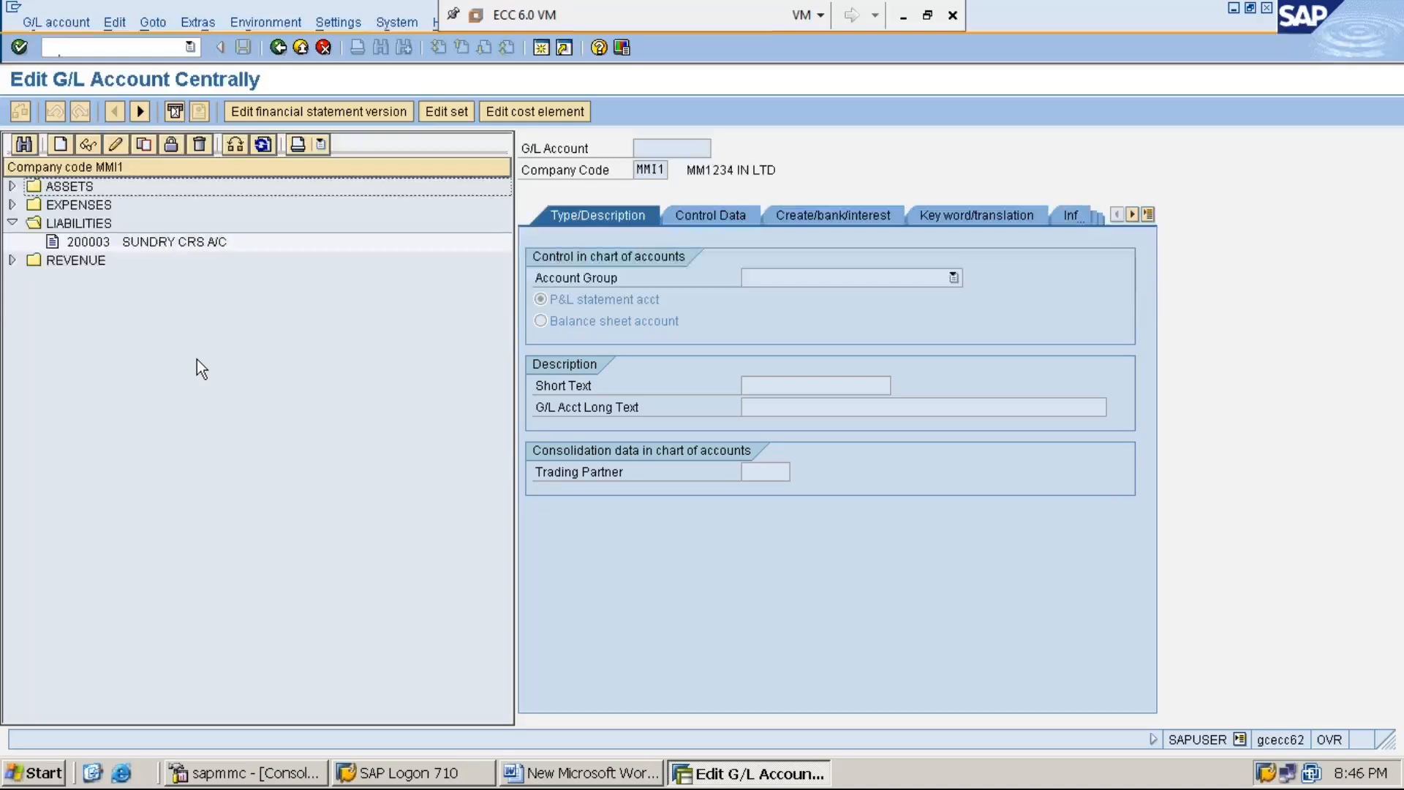
{"action": "left_click", "coordinate": [63, 146]}
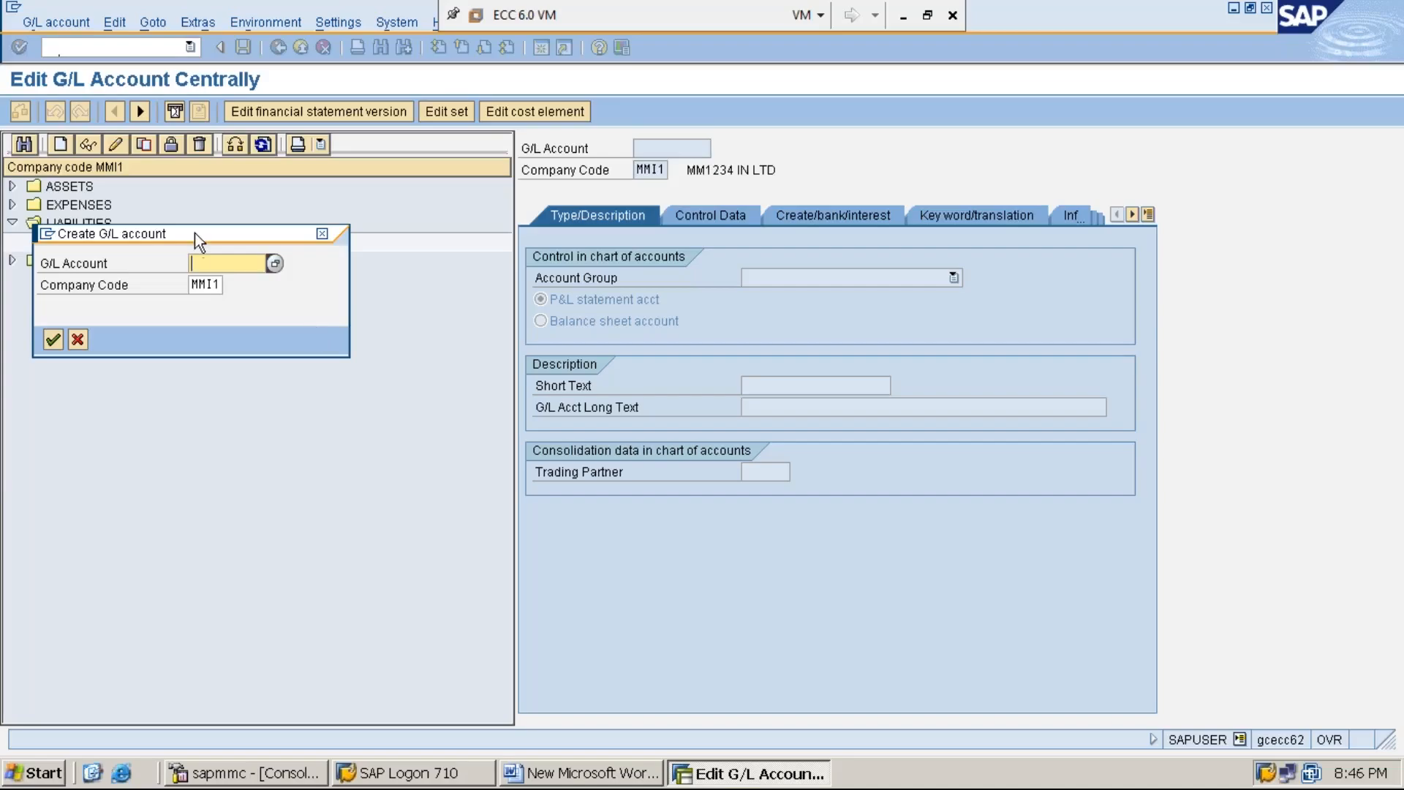
{"action": "type", "text": "CUSTOMER P"}
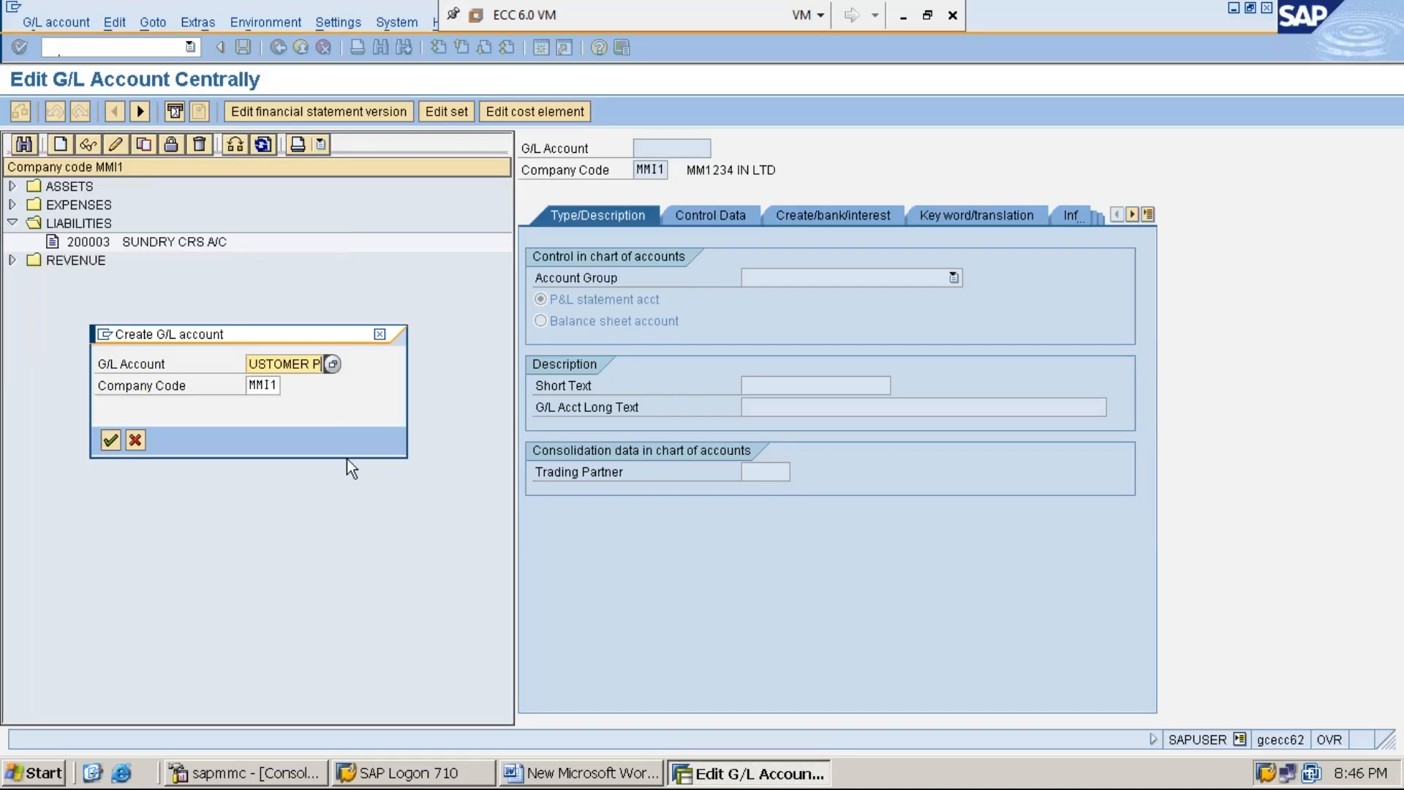
{"action": "key", "text": "BackSpace"}
Step: Enter 200004 as the new G/L account in company code MMI1 and confirm its creation
{"action": "key", "text": "BackSpace"}
{"action": "key", "text": "BackSpace"}
{"action": "key", "text": "BackSpace"}
{"action": "key", "text": "BackSpace"}
{"action": "key", "text": "BackSpace"}
{"action": "key", "text": "BackSpace"}
{"action": "key", "text": "BackSpace"}
{"action": "key", "text": "BackSpace"}
{"action": "key", "text": "BackSpace"}
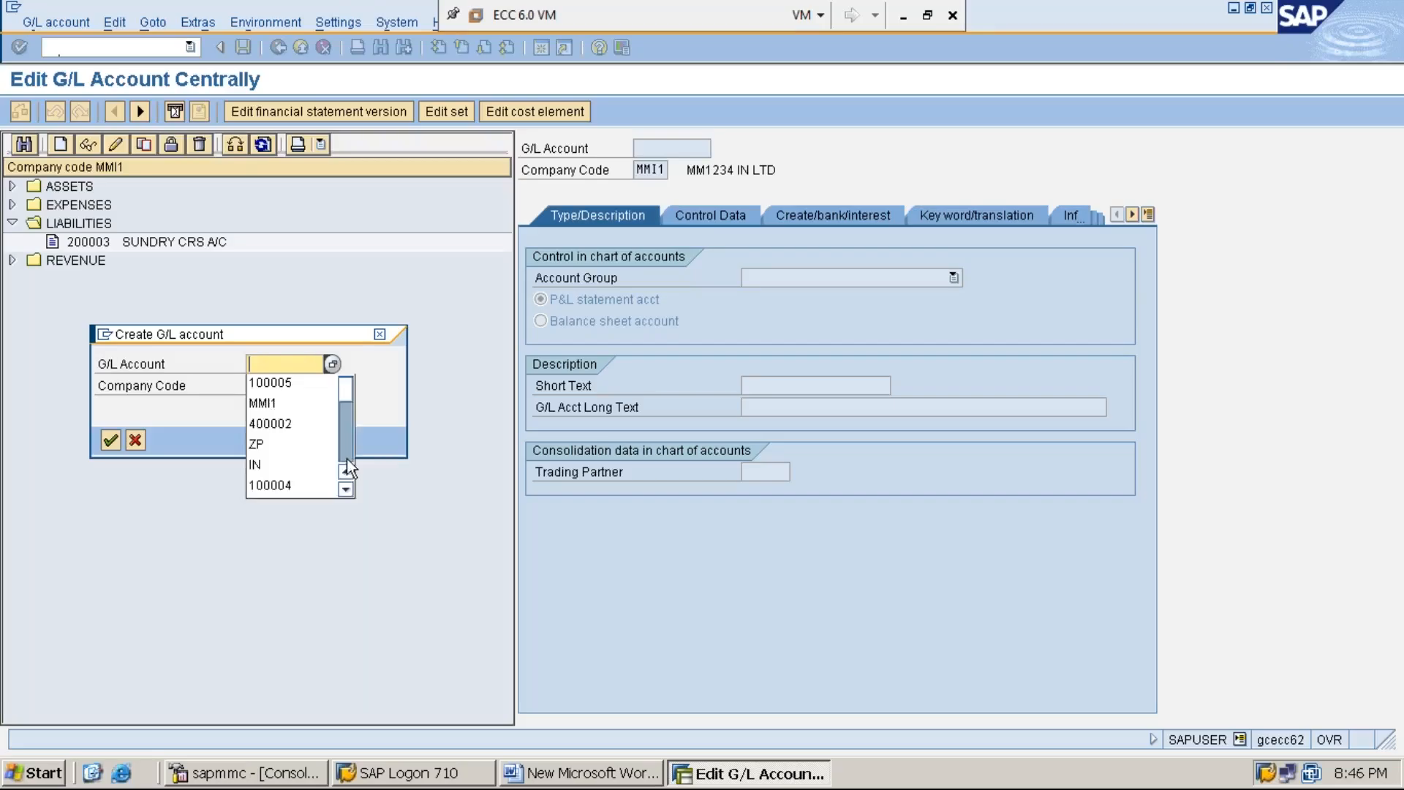
{"action": "type", "text": "2"}
{"action": "key", "text": "Down"}
{"action": "key", "text": "Return"}
{"action": "key", "text": "BackSpace"}
{"action": "type", "text": "4"}
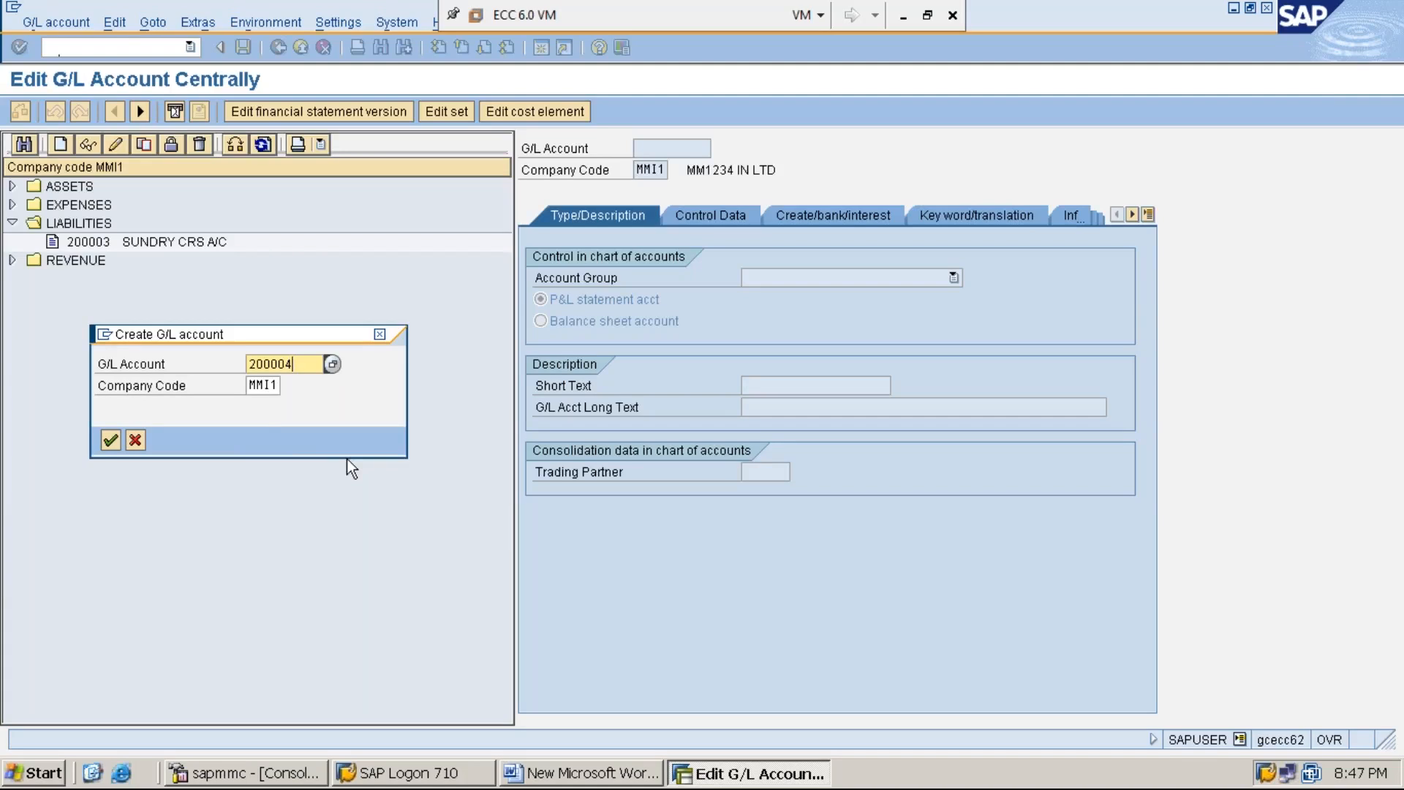
{"action": "left_click", "coordinate": [265, 387]}
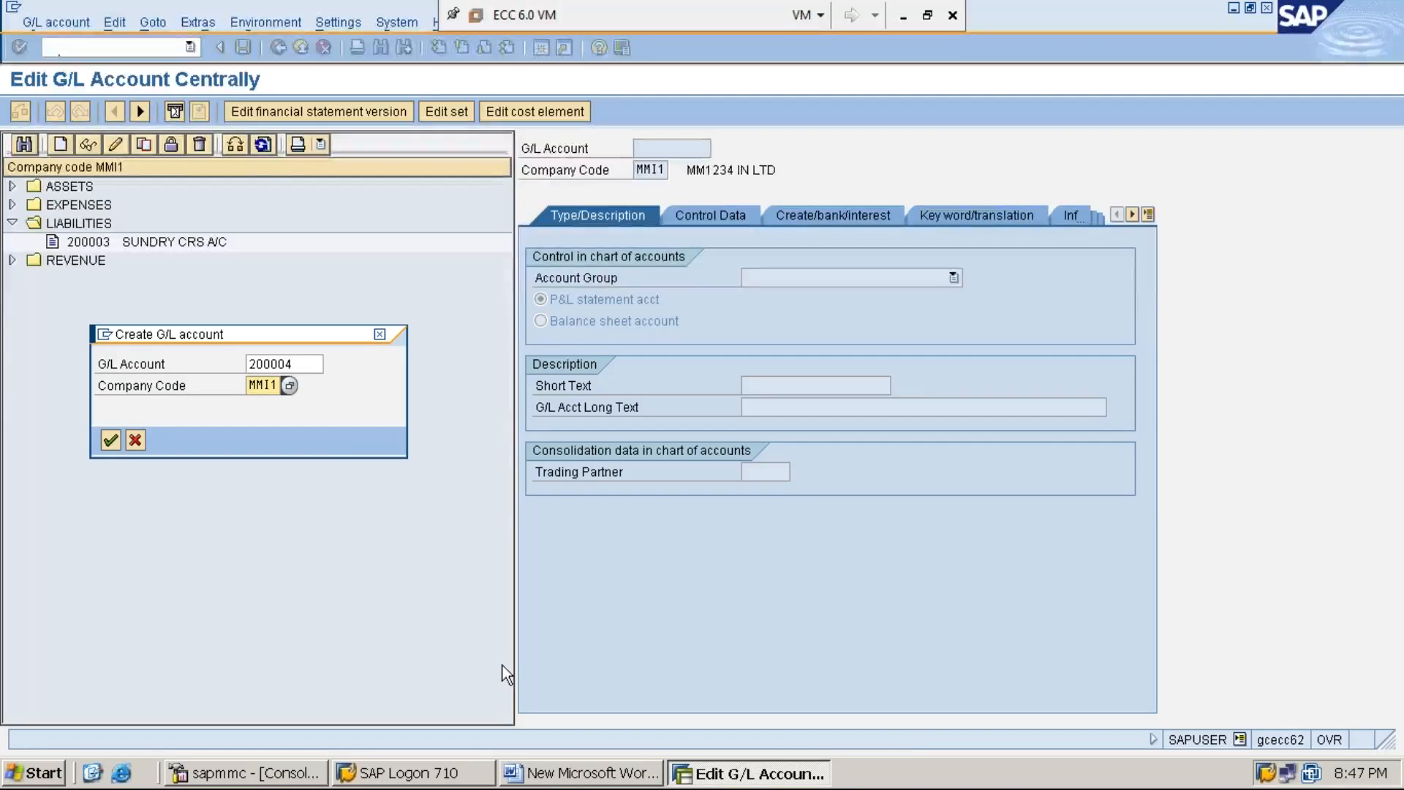
{"action": "left_click", "coordinate": [591, 776]}
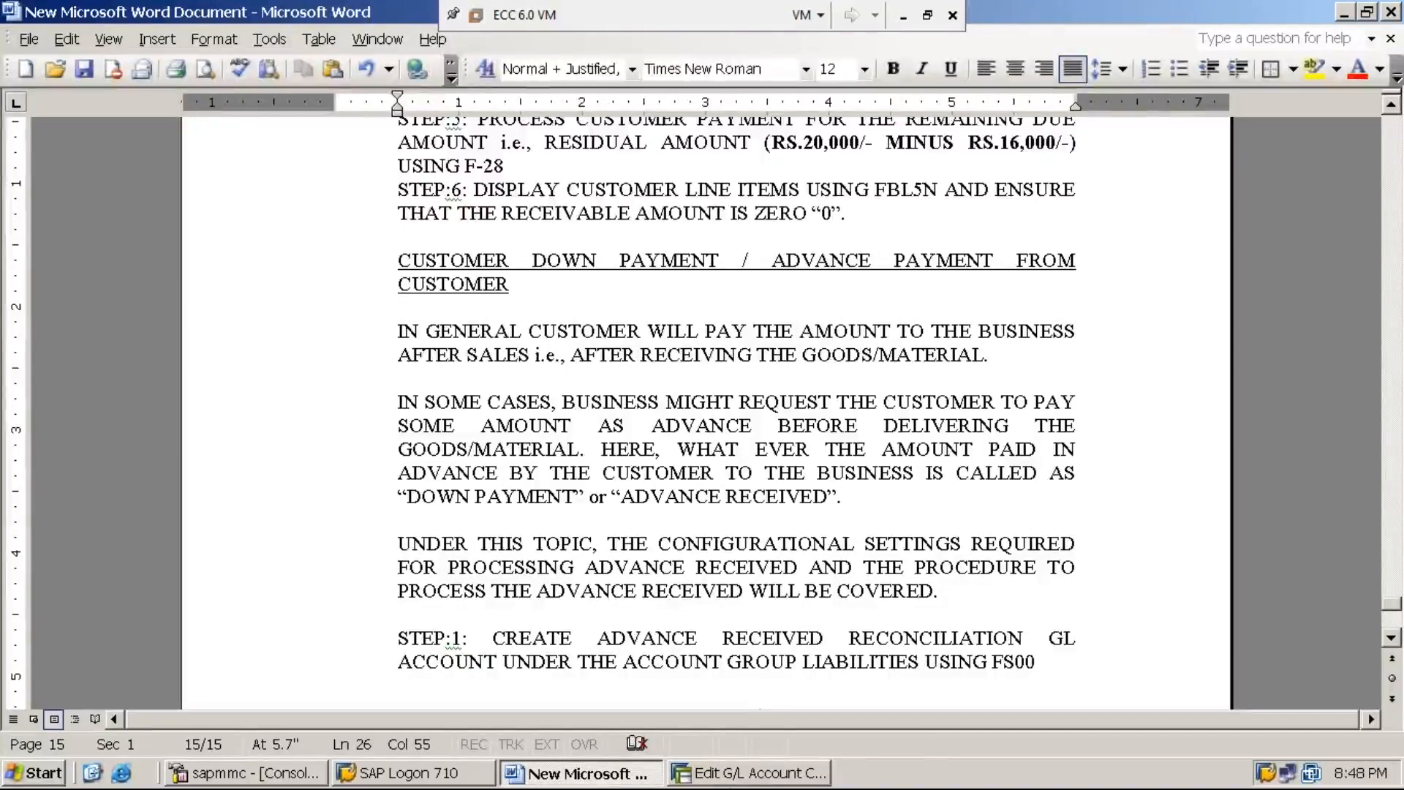
{"action": "left_click", "coordinate": [752, 774]}
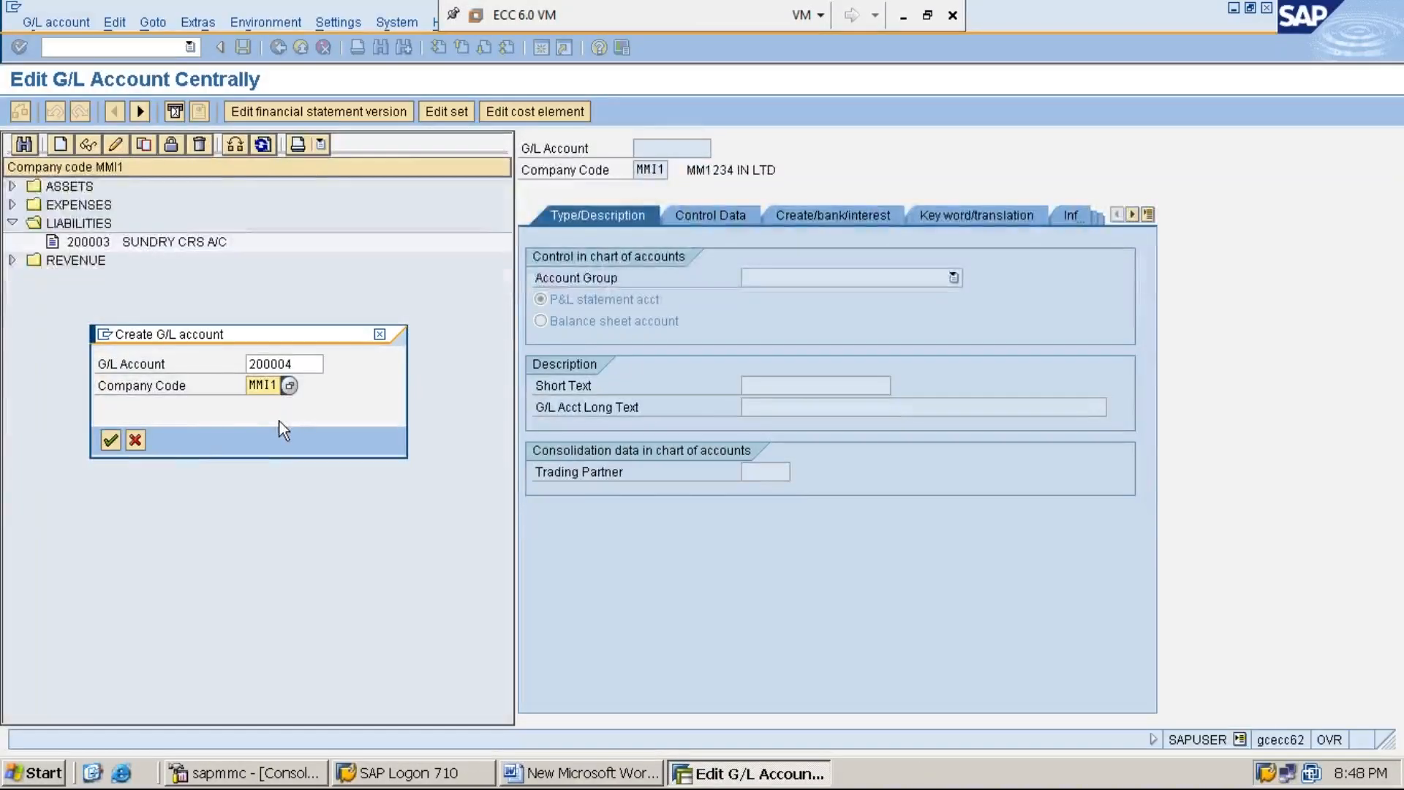
{"action": "left_click", "coordinate": [110, 440]}
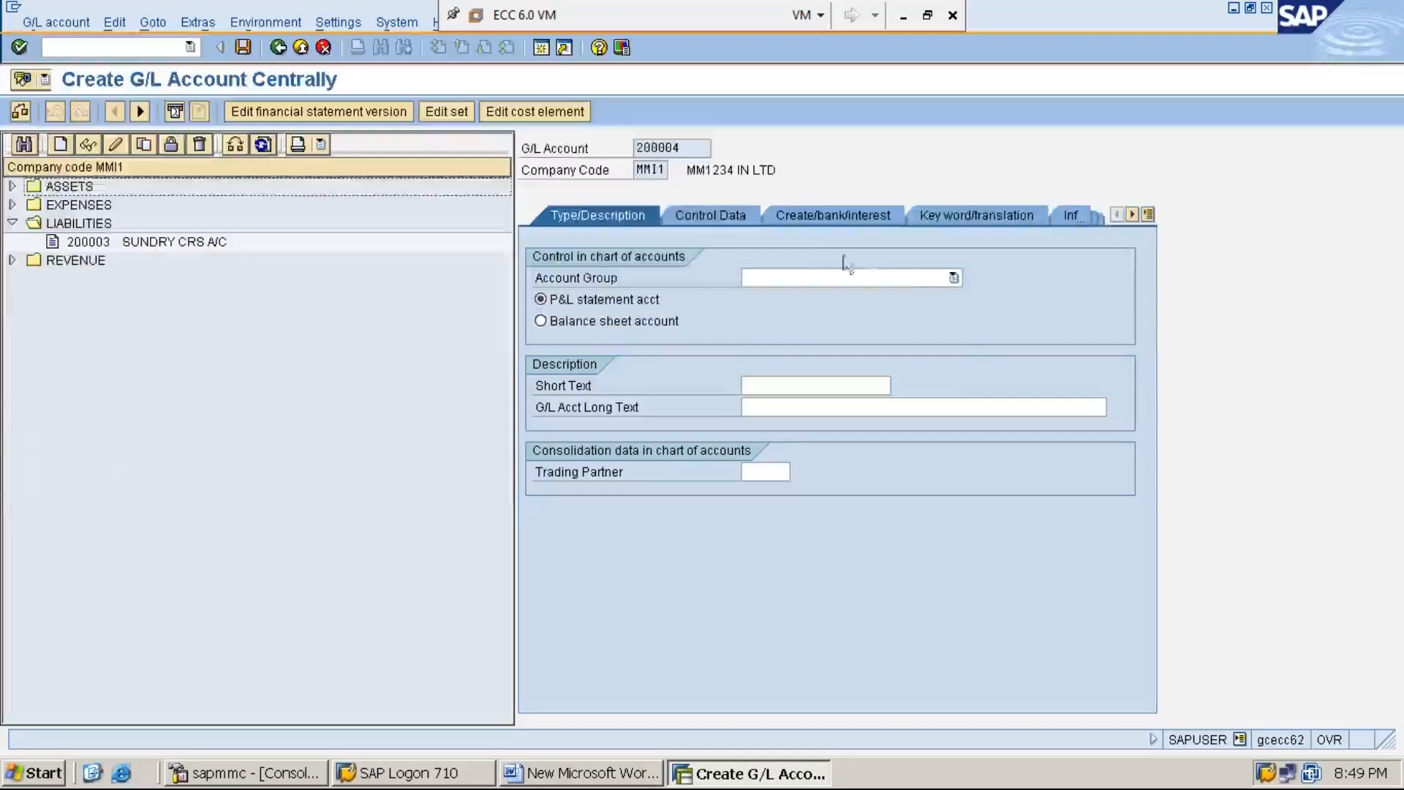
Step: Assign the new account to the LIABILITIES account group and make it a balance sheet account
{"action": "left_click", "coordinate": [957, 278]}
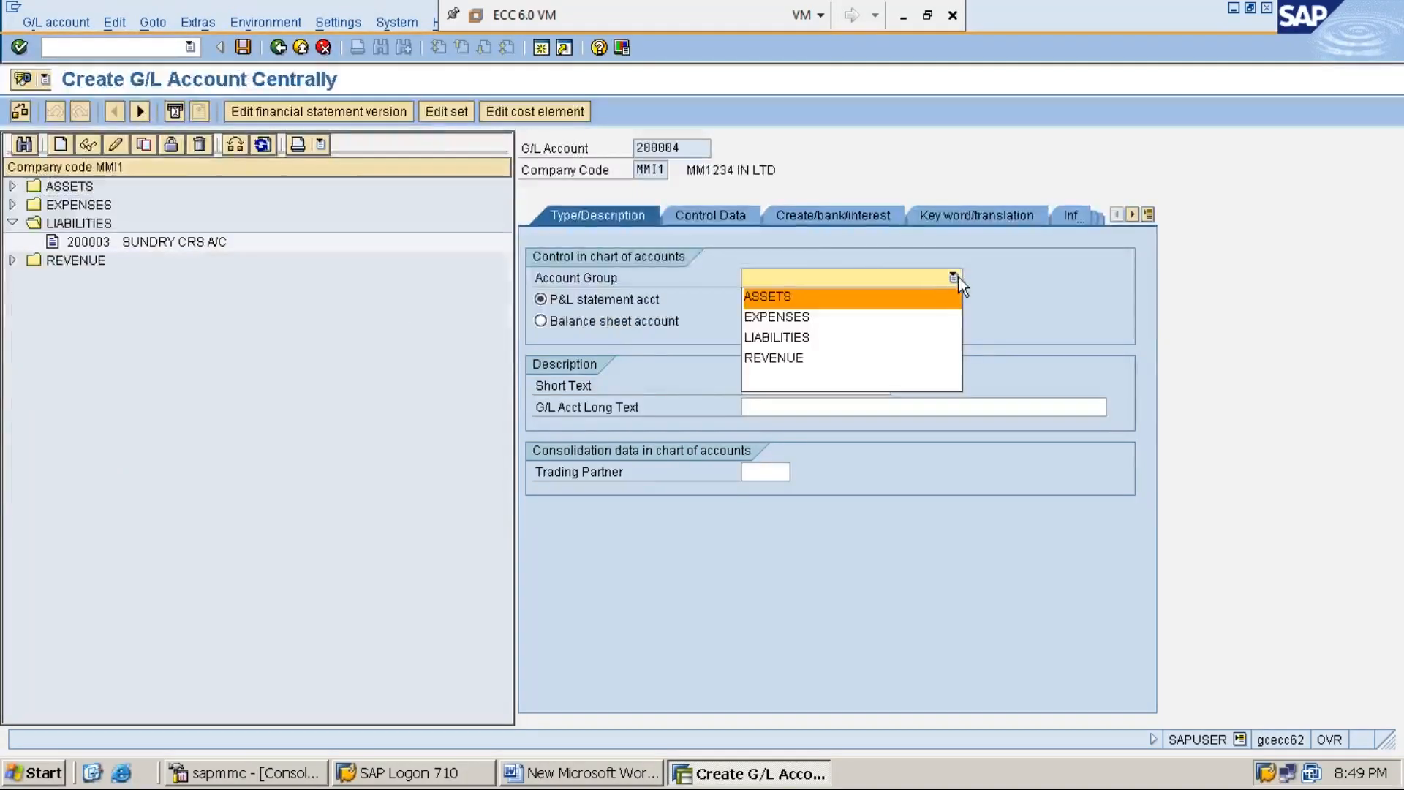
{"action": "left_click", "coordinate": [917, 340]}
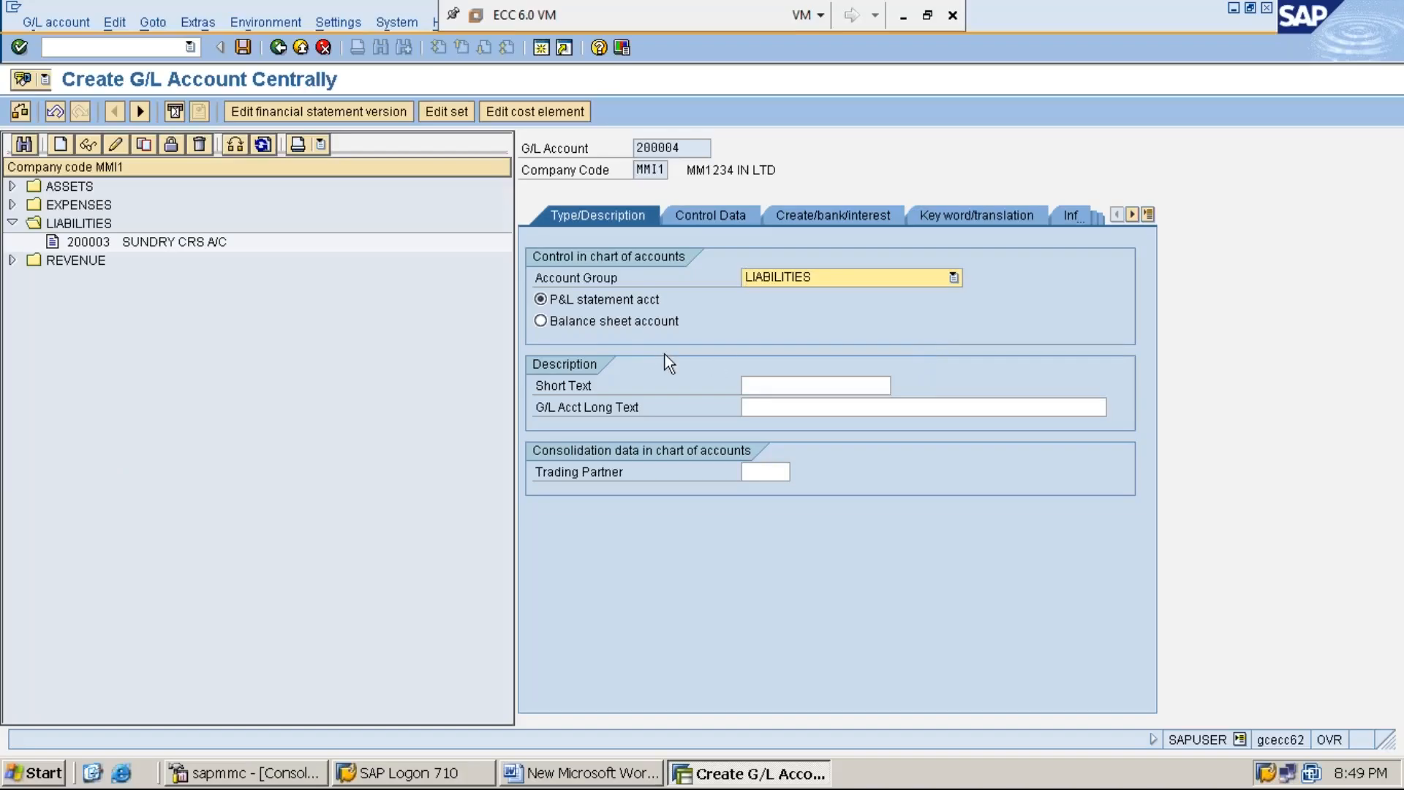
{"action": "left_click", "coordinate": [610, 324]}
Step: Enter the short text ADV. RECD A/C and the long text ADVANCE RECEIVED ACCOUNT for the new account
{"action": "left_click", "coordinate": [780, 382]}
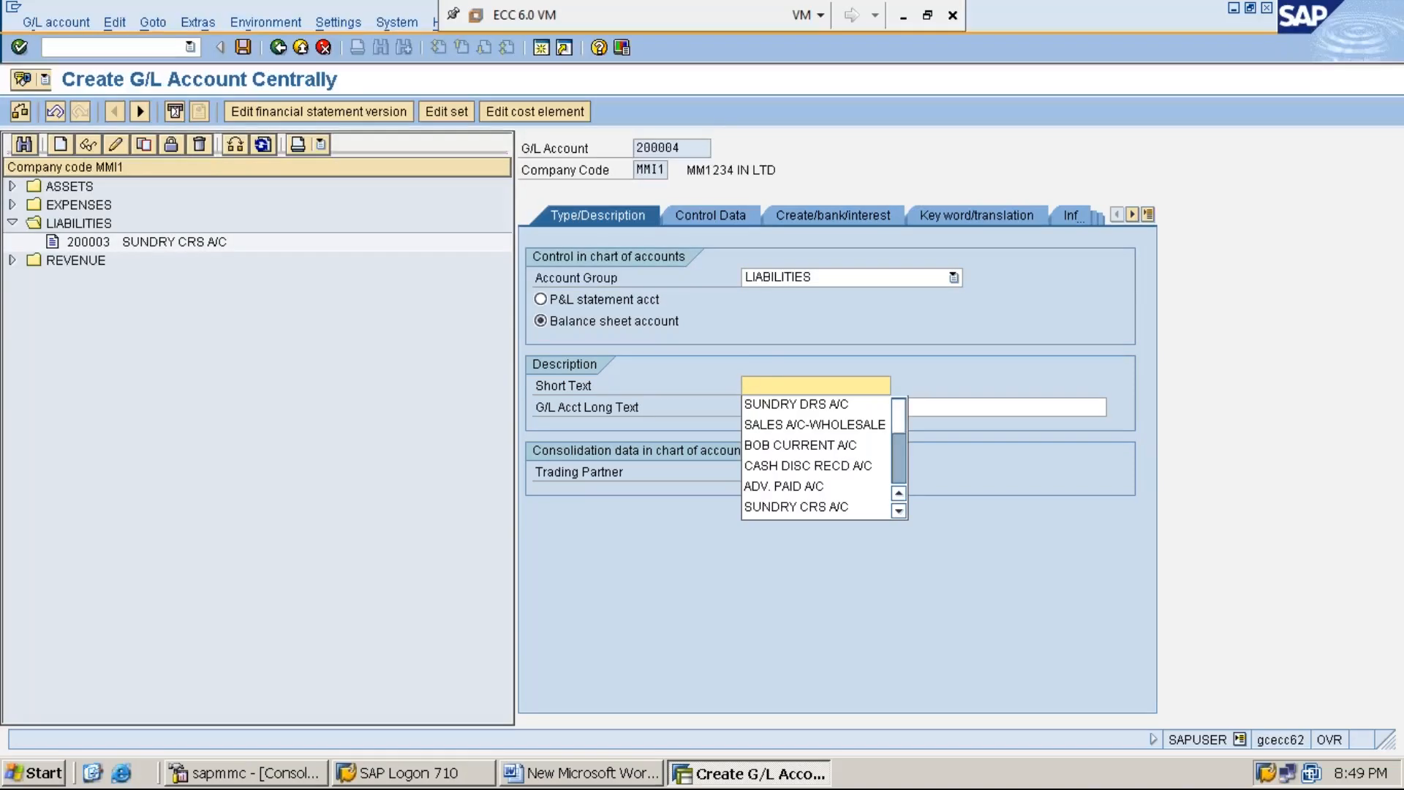
{"action": "type", "text": "ADV"}
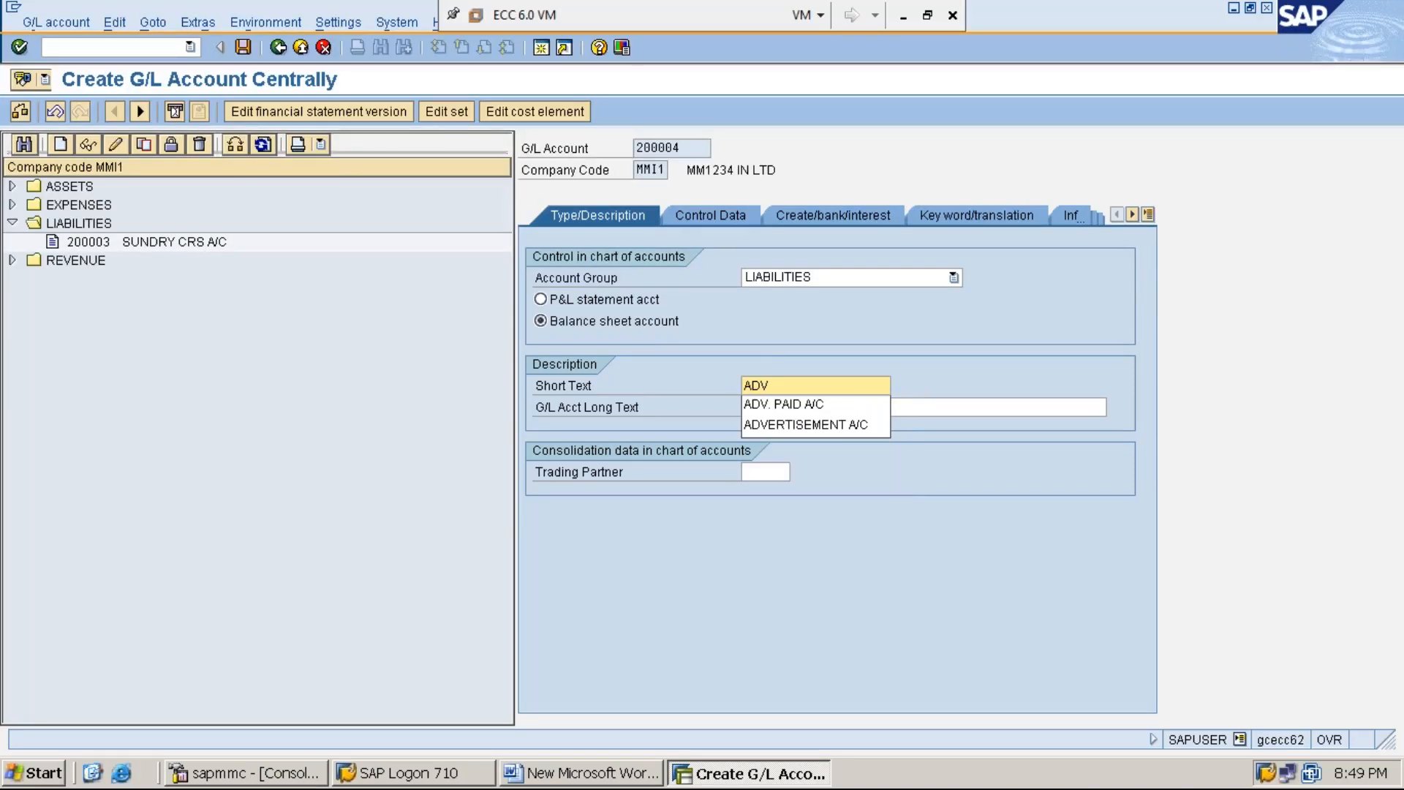
{"action": "type", "text": ". REC"}
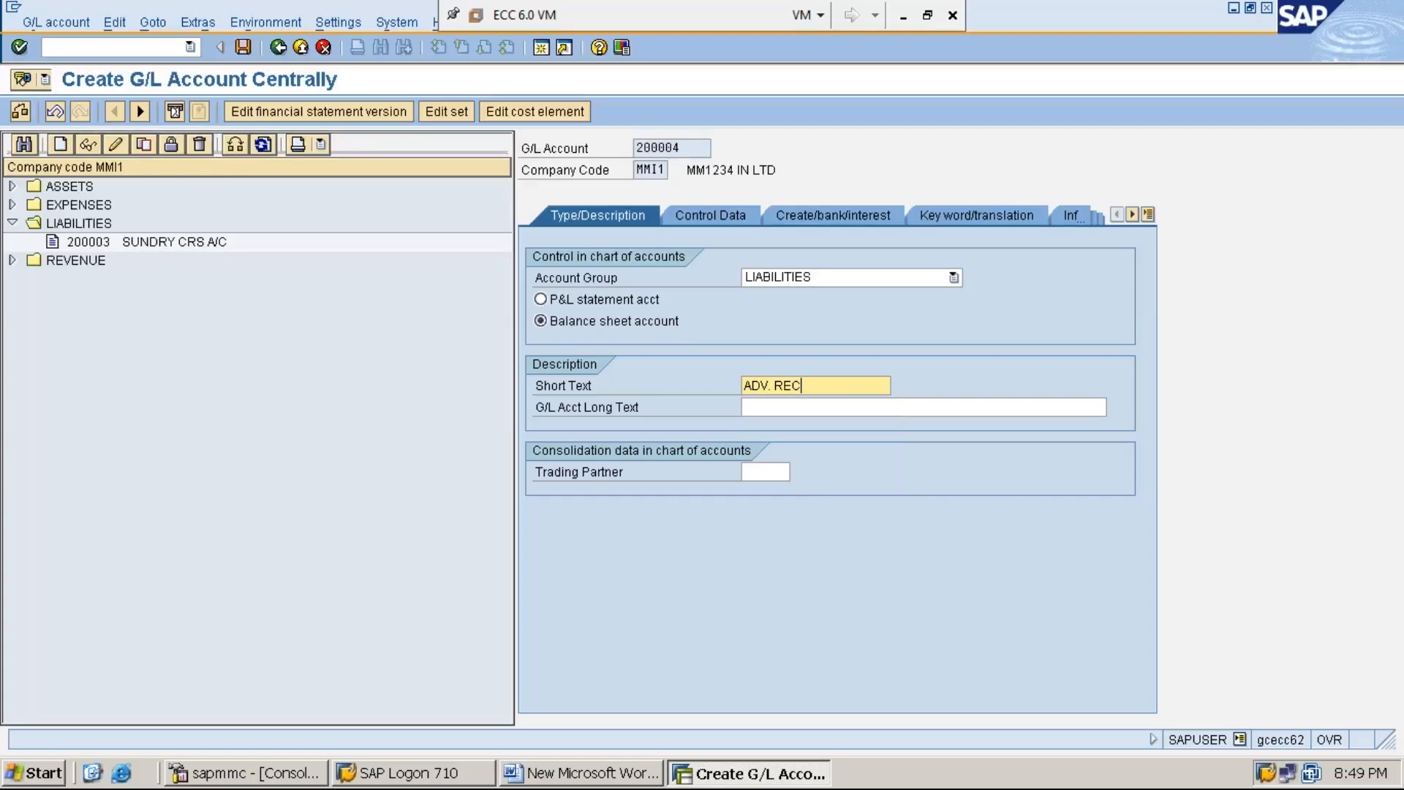
{"action": "type", "text": "D A/C"}
{"action": "left_click", "coordinate": [823, 407]}
{"action": "type", "text": "ADVANCE RECE"}
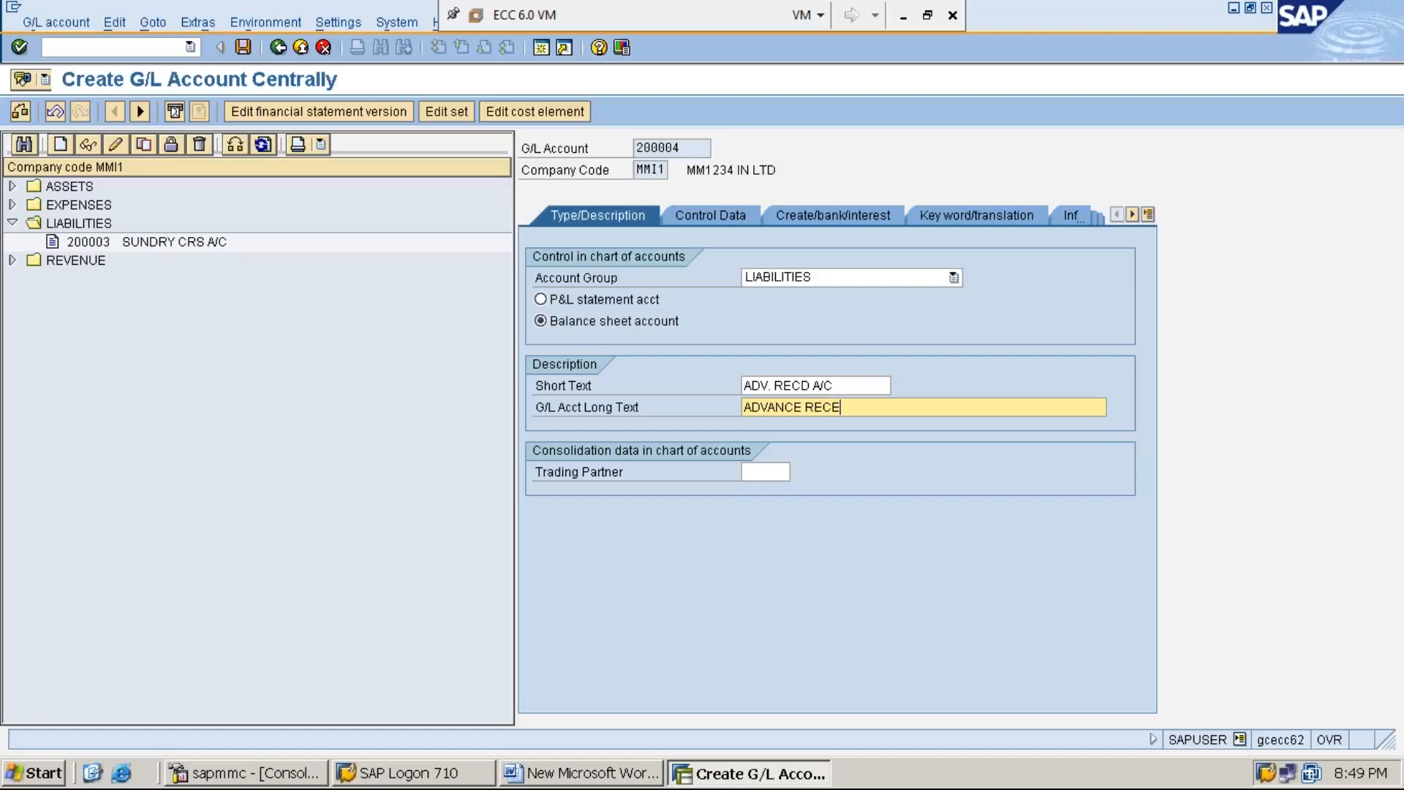
{"action": "type", "text": "IVED ACCOUNT"}
Step: In the account's control data, make it a reconciliation account for the account type Customers
{"action": "left_click", "coordinate": [714, 216]}
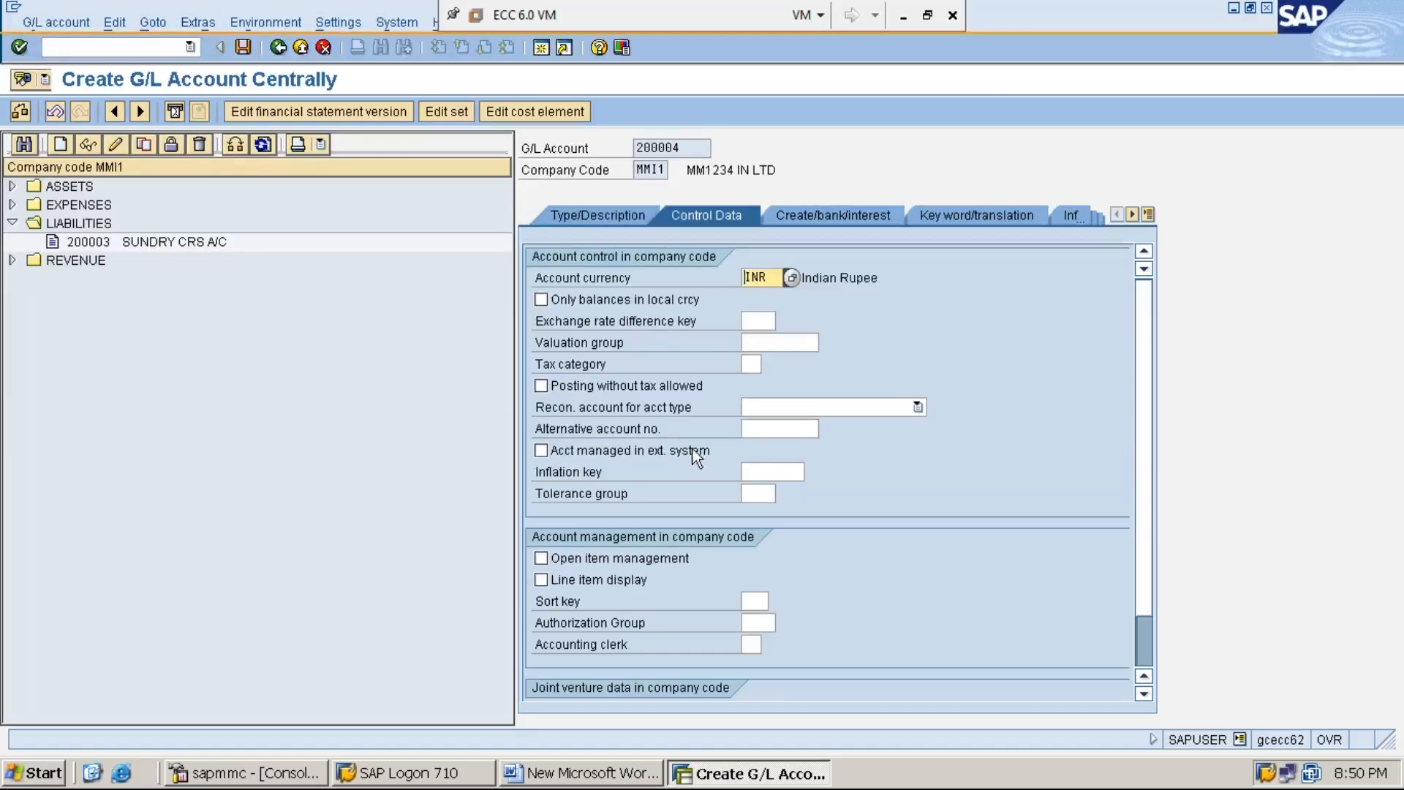
{"action": "left_click", "coordinate": [647, 411]}
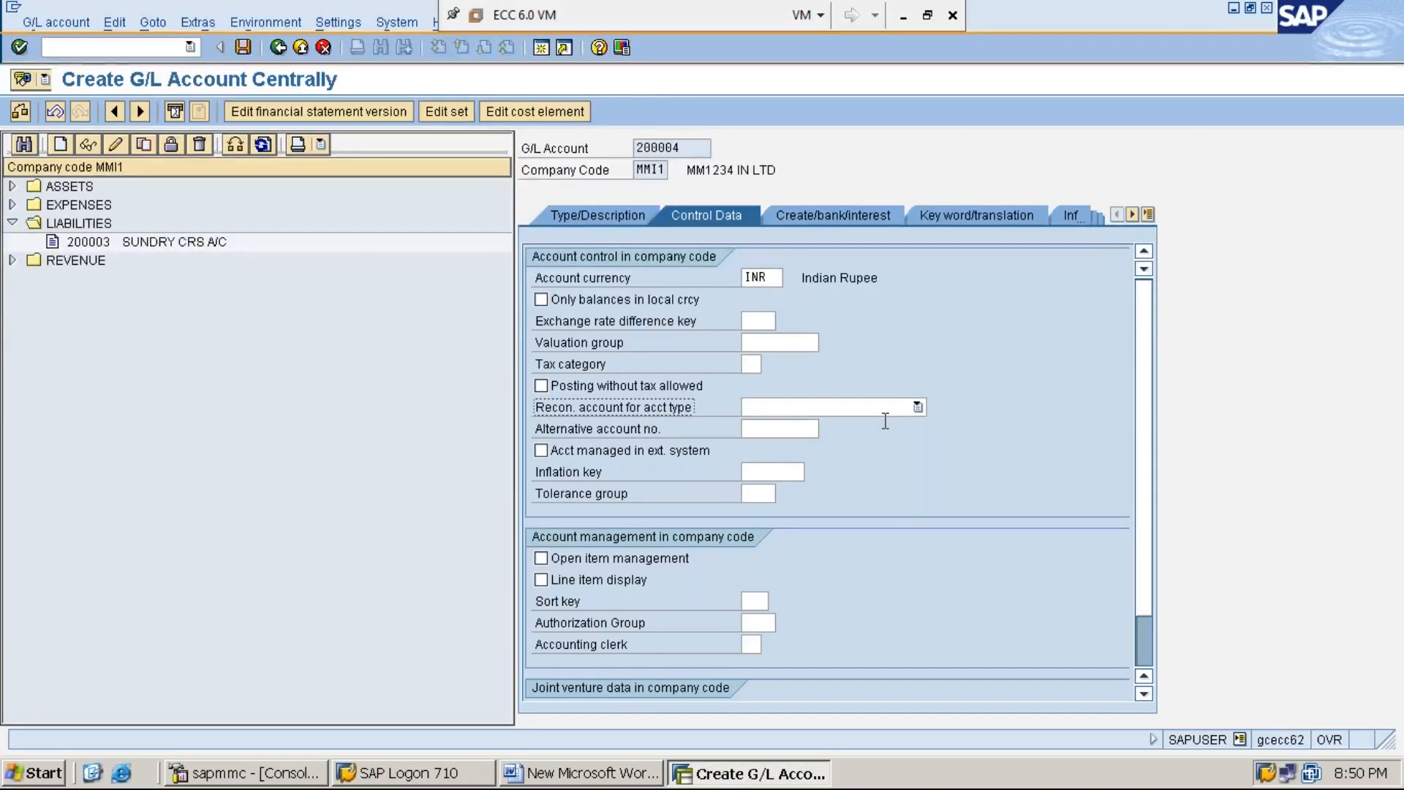
{"action": "left_click", "coordinate": [918, 408]}
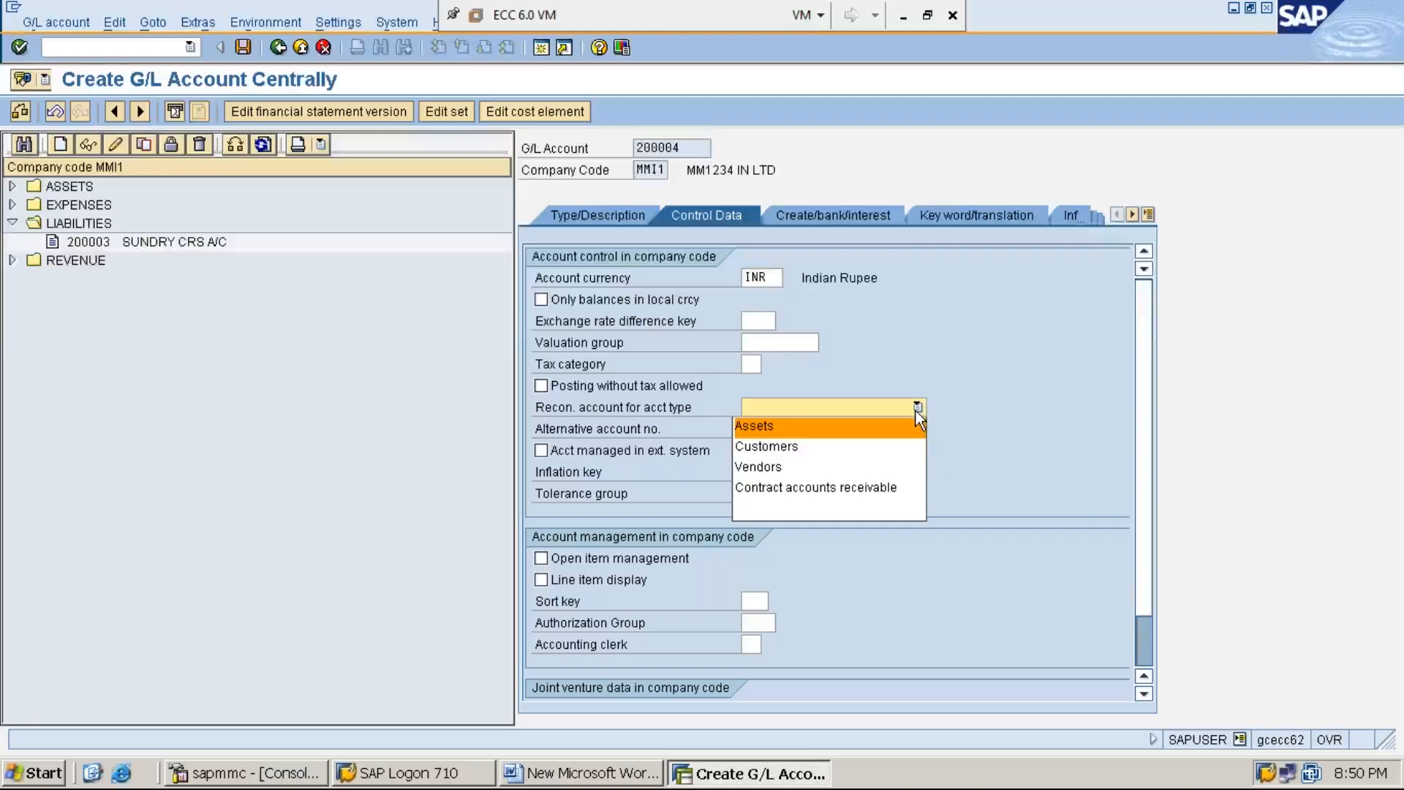
{"action": "left_click", "coordinate": [892, 445]}
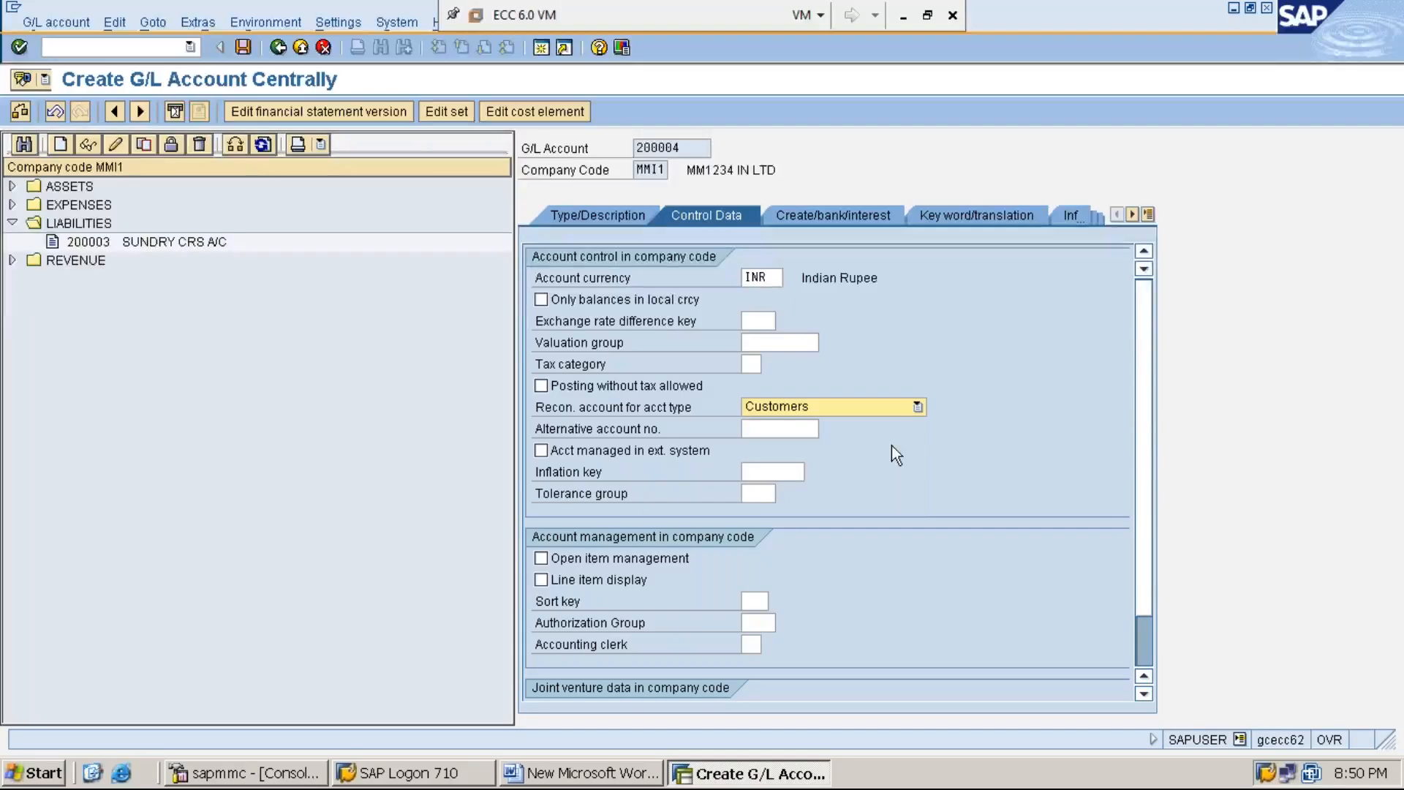
Step: Enable line item display for the account and set its sort key to 031
{"action": "left_click", "coordinate": [541, 580]}
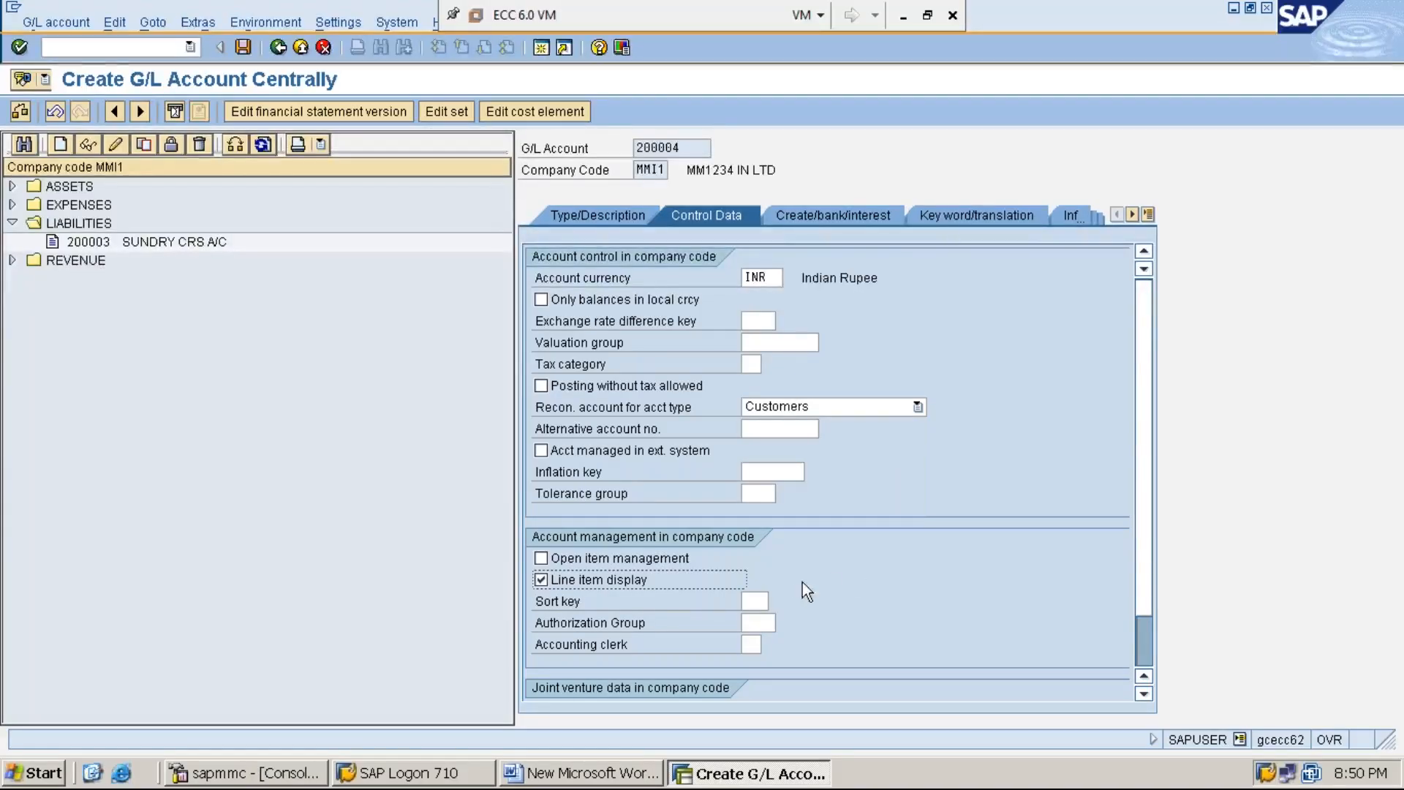
{"action": "left_click", "coordinate": [759, 600]}
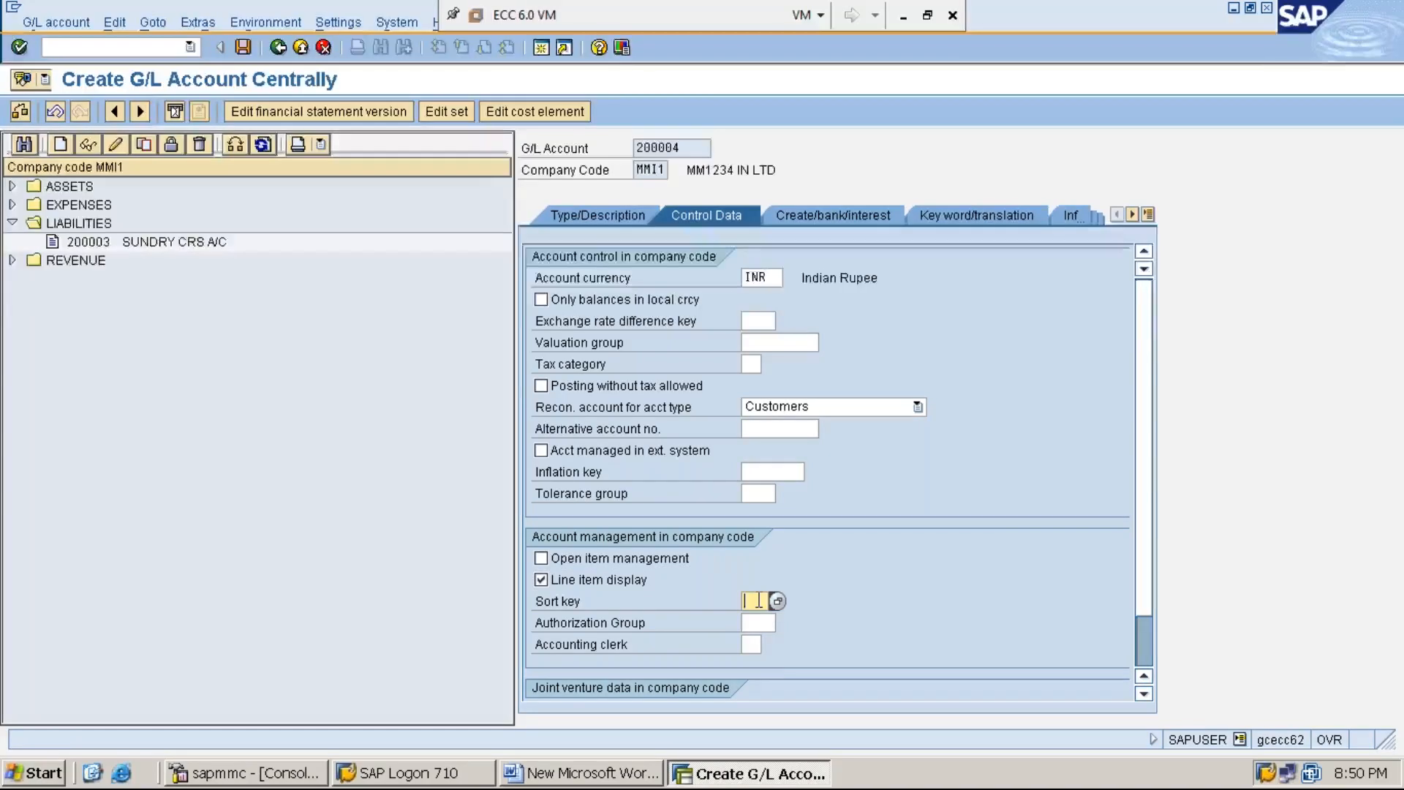
{"action": "type", "text": "0"}
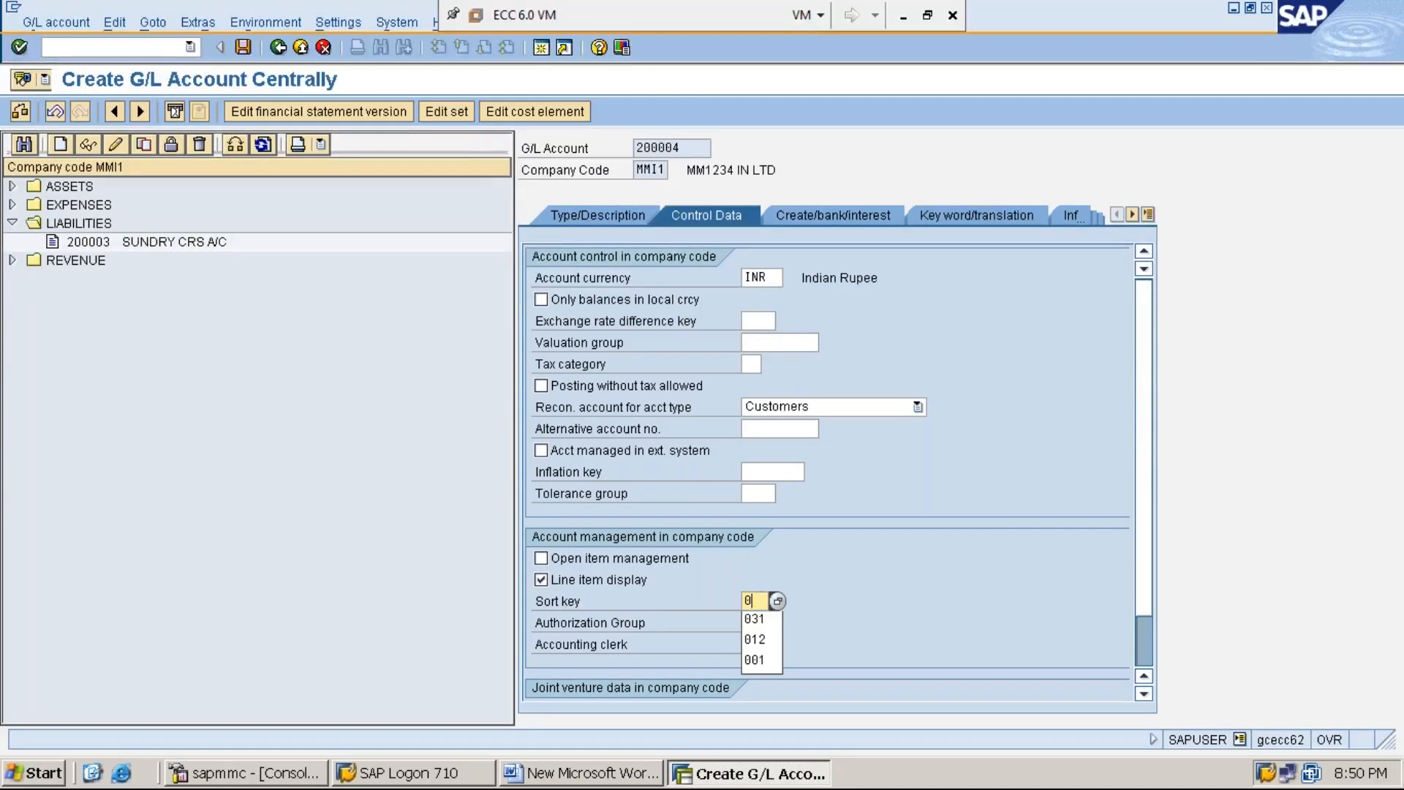
{"action": "key", "text": "Down"}
{"action": "key", "text": "Return"}
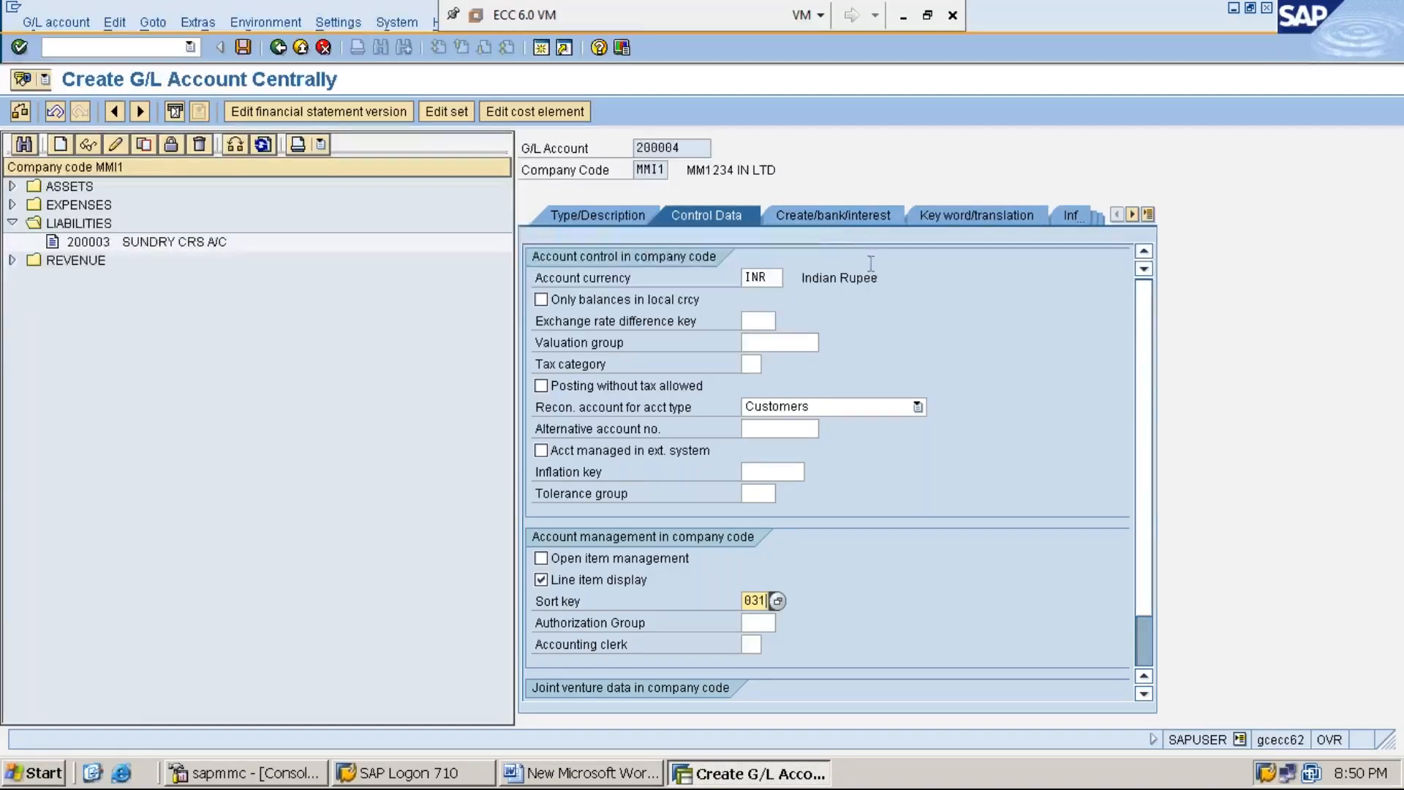
Step: Set the account's field status group to G067 and save the new G/L account
{"action": "left_click", "coordinate": [834, 220]}
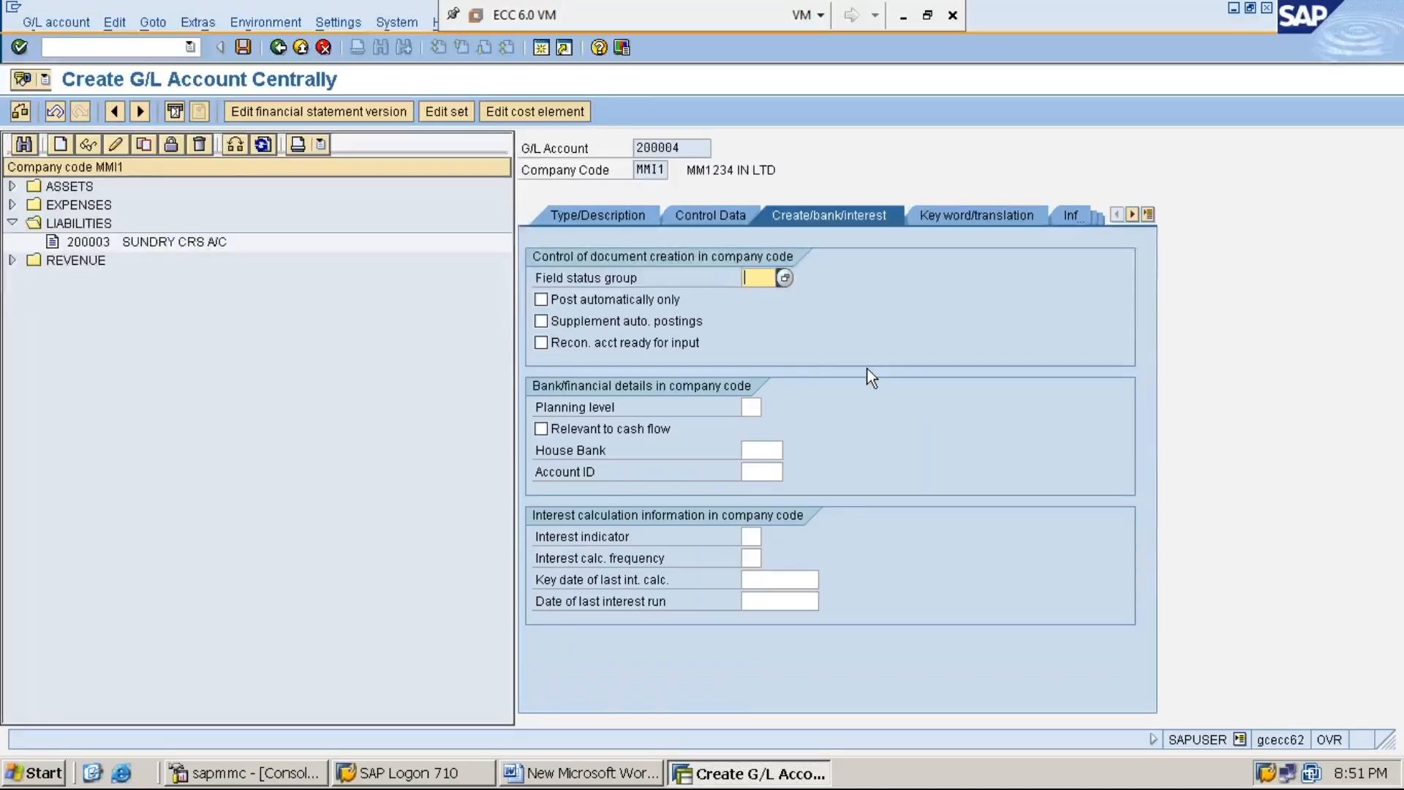
{"action": "type", "text": "G"}
{"action": "key", "text": "Down"}
{"action": "key", "text": "Return"}
{"action": "left_click", "coordinate": [245, 50]}
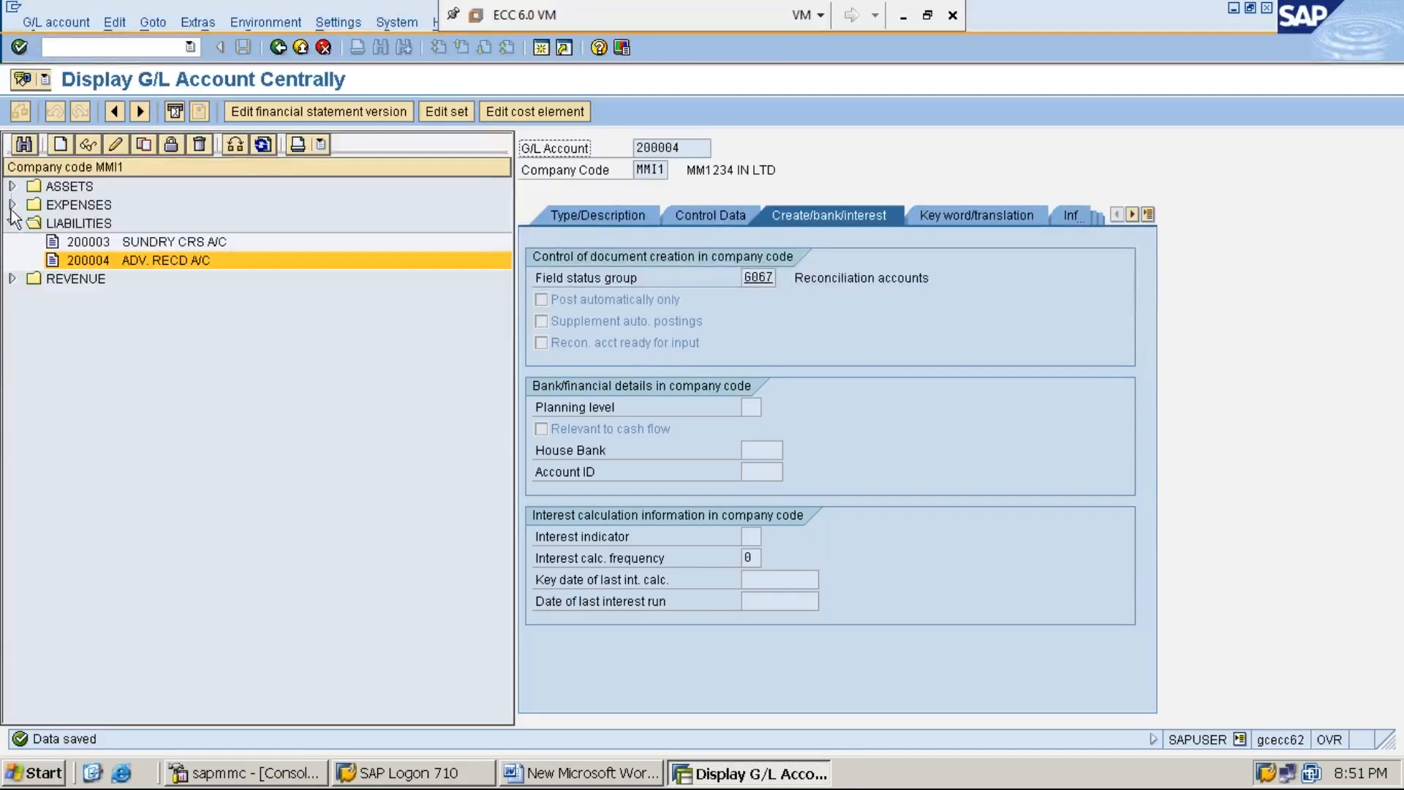
Step: Compare ADV. PAID A/C in the ASSETS group with ADV. RECD A/C in the LIABILITIES group
{"action": "left_click", "coordinate": [13, 187]}
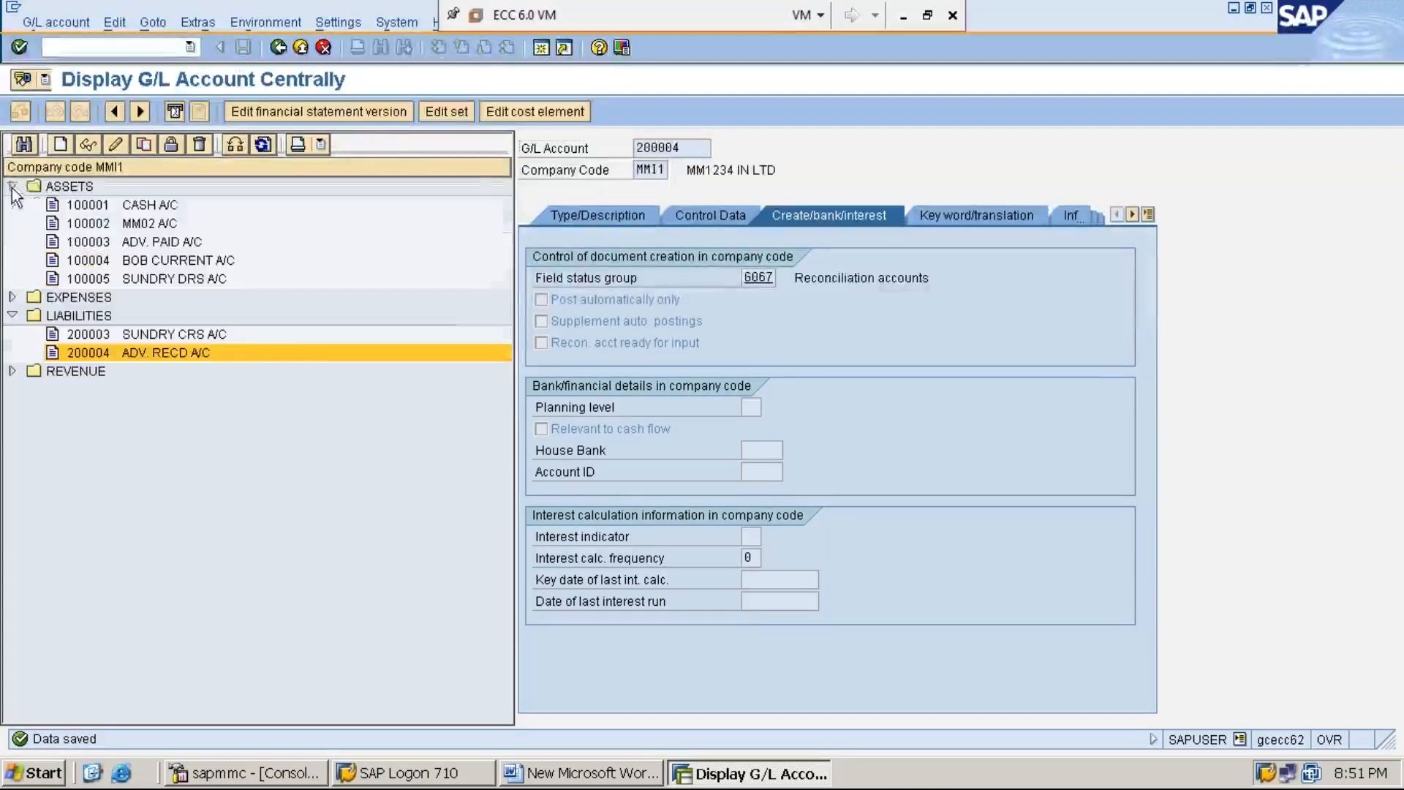
{"action": "left_click", "coordinate": [140, 248]}
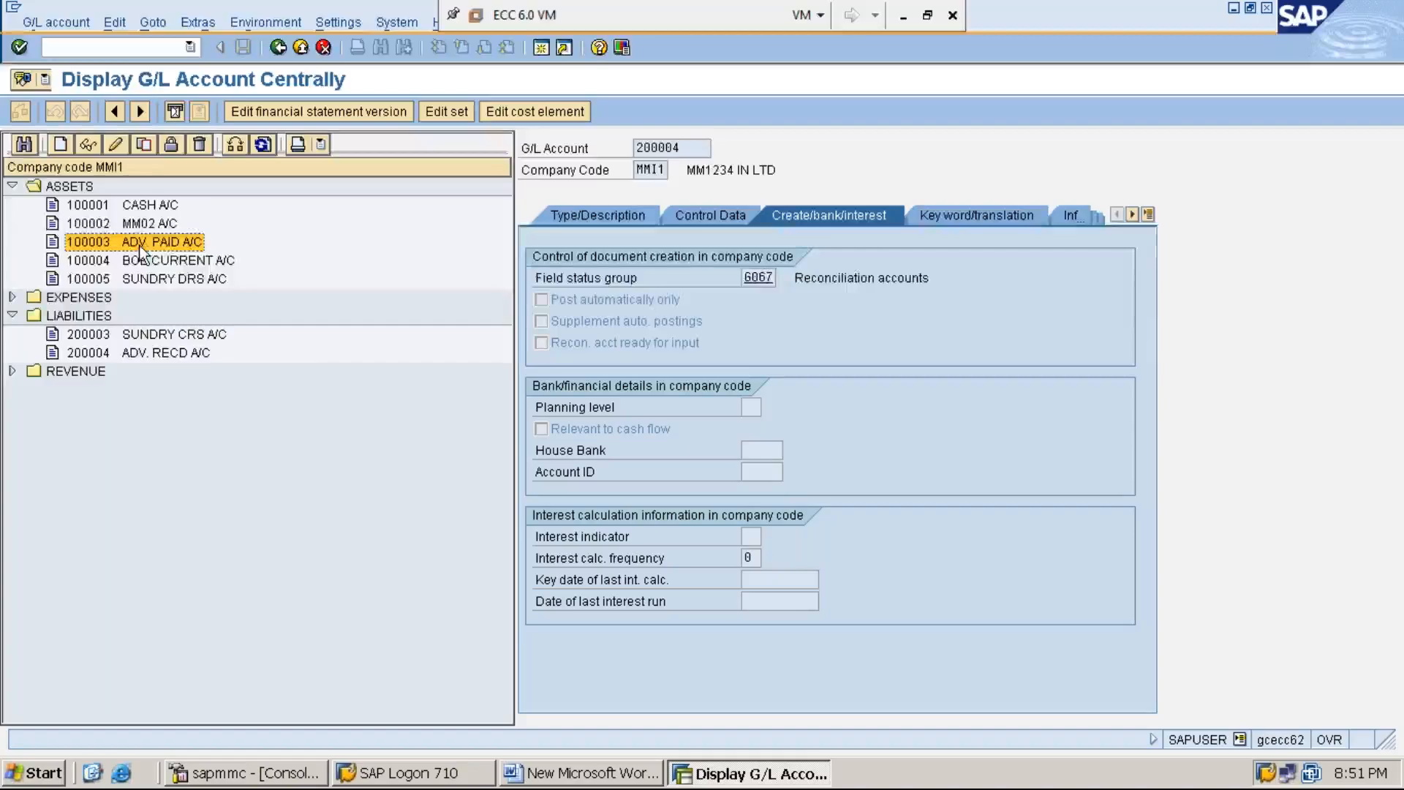
{"action": "left_click", "coordinate": [177, 355]}
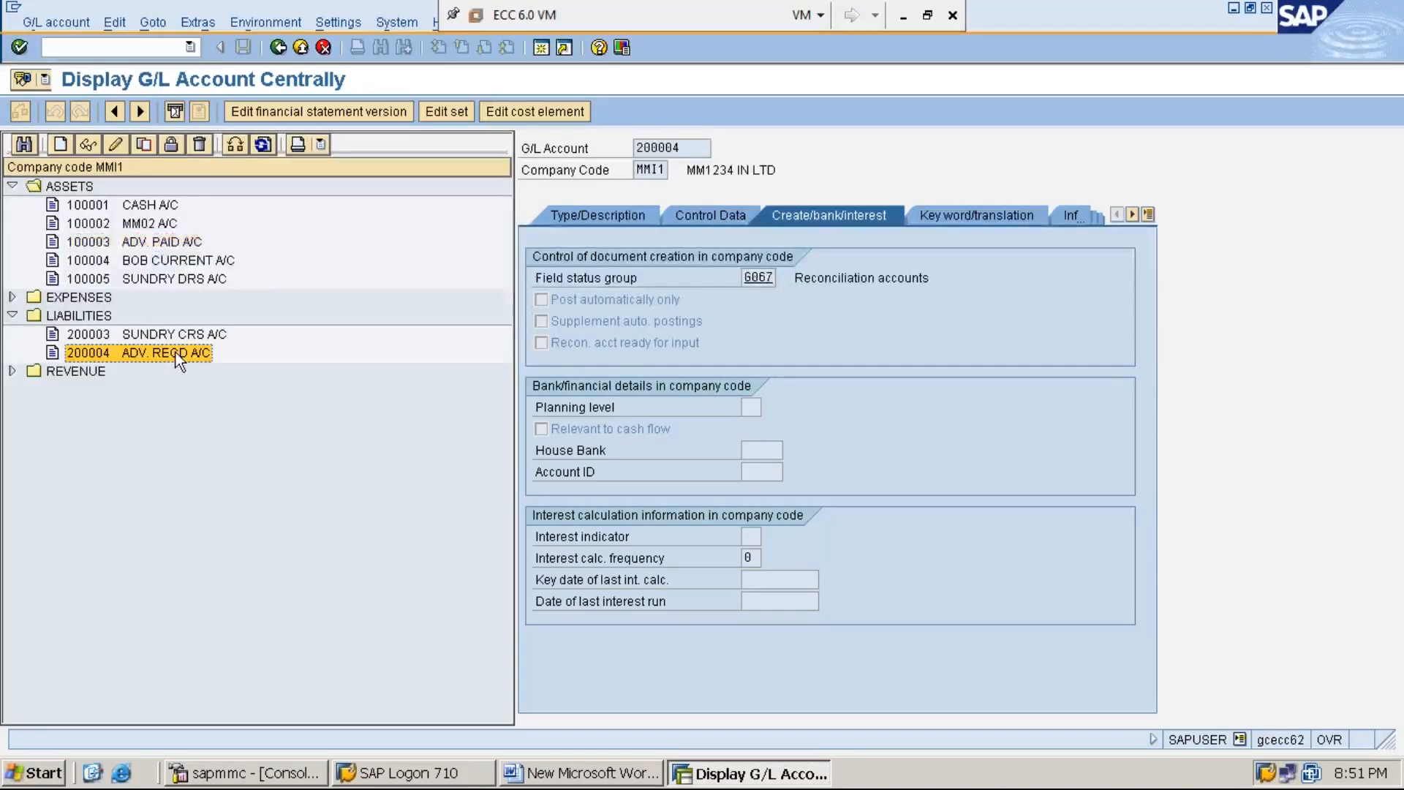
{"action": "left_click", "coordinate": [155, 243]}
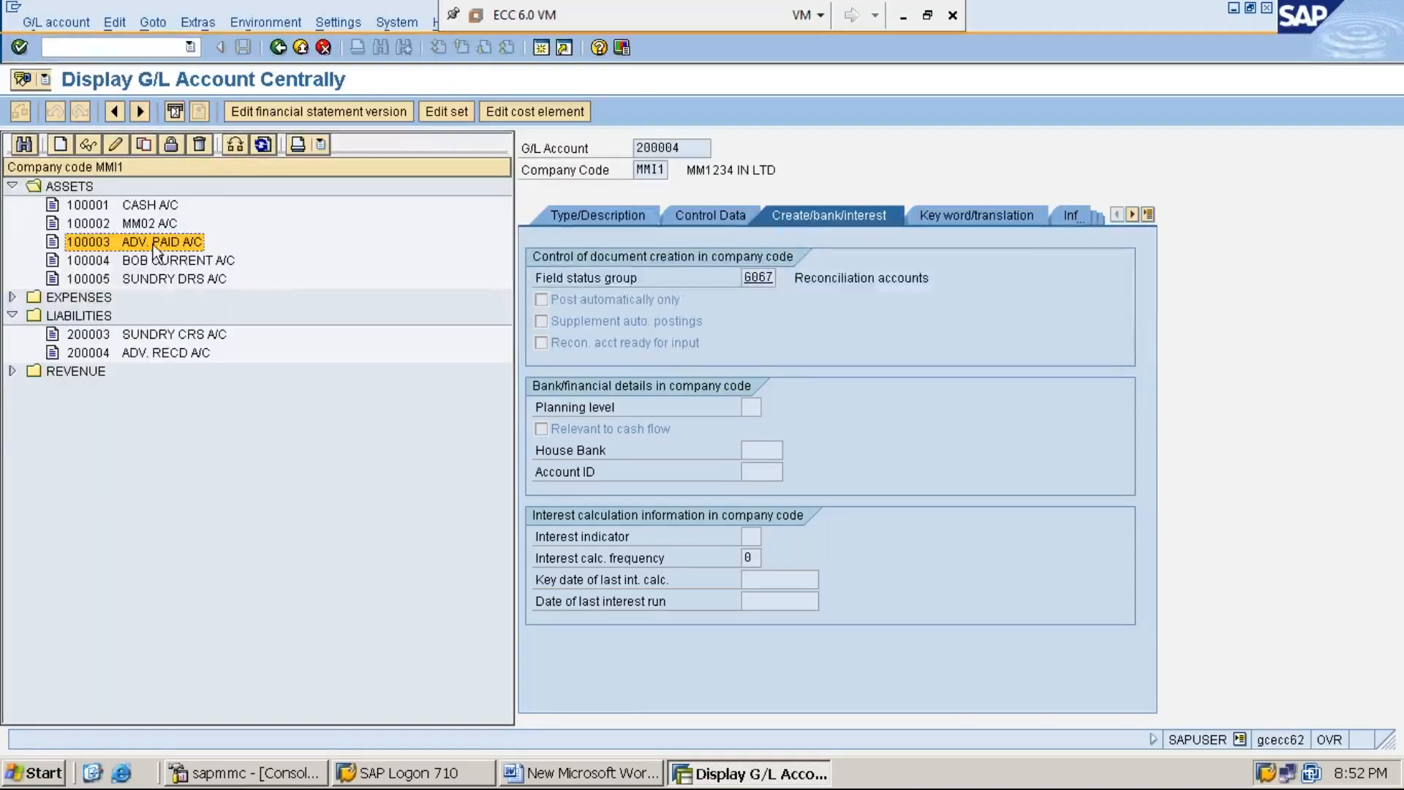
{"action": "left_click", "coordinate": [177, 354]}
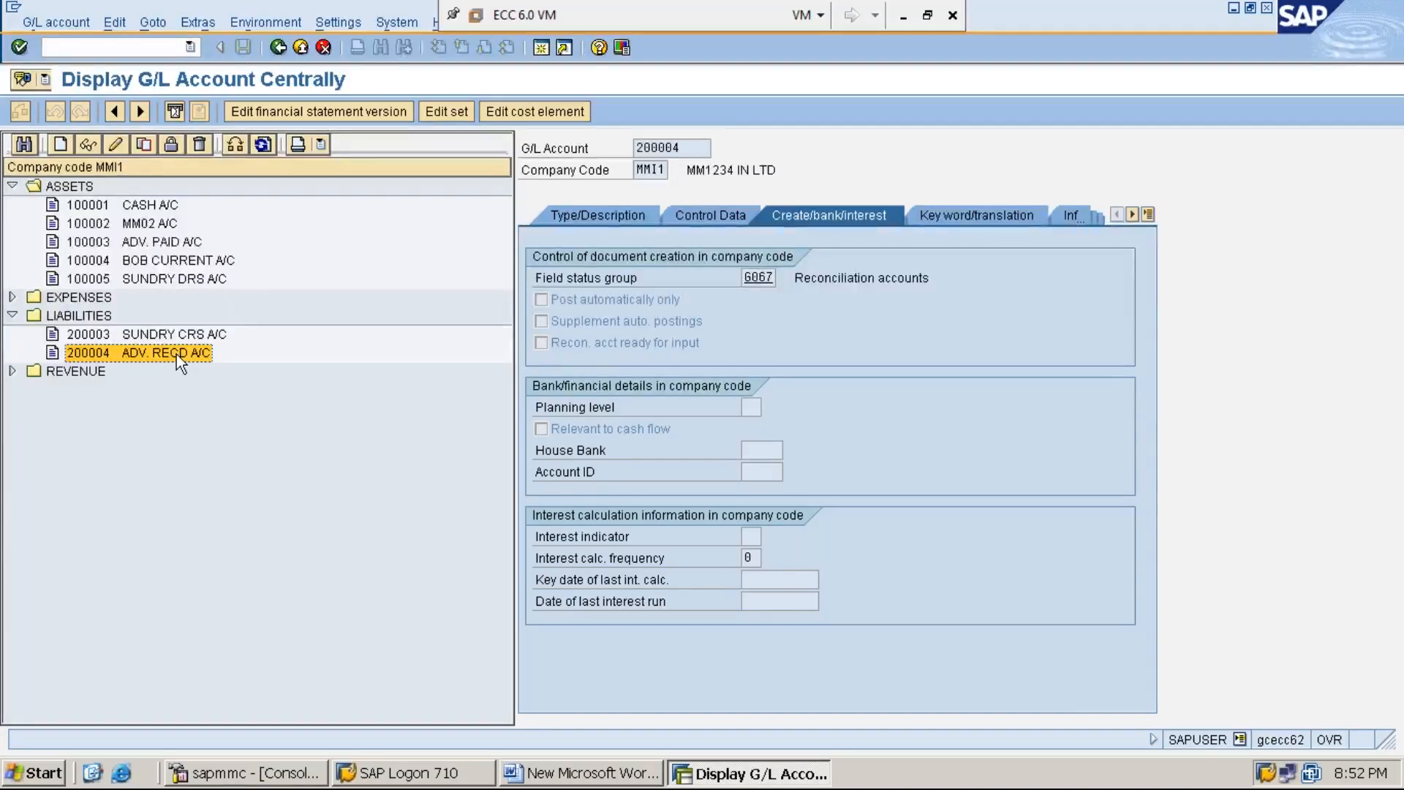
Step: Alternate between ADV. PAID A/C and ADV. RECD A/C in the account tree to contrast advances paid with advances received
{"action": "left_click", "coordinate": [164, 243]}
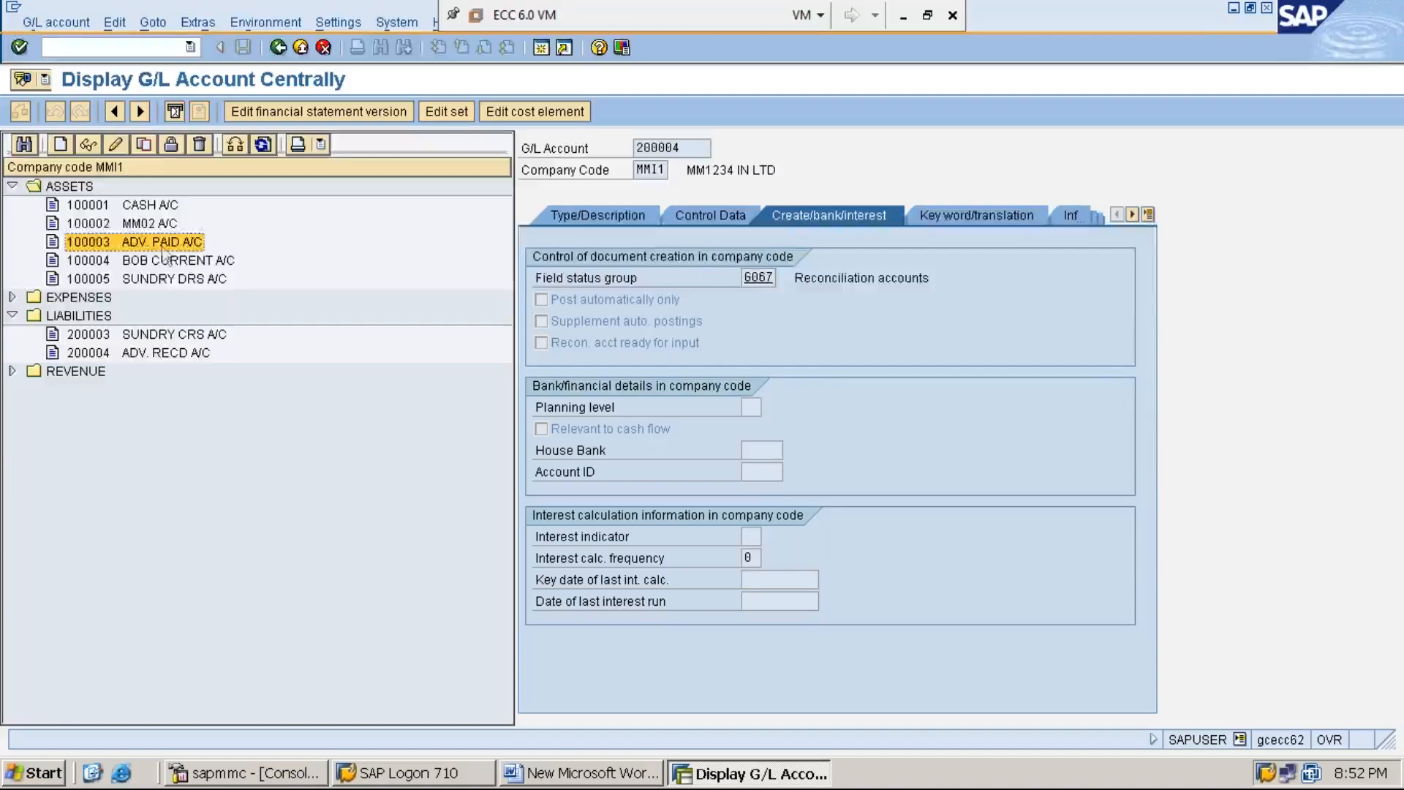
{"action": "left_click", "coordinate": [177, 354]}
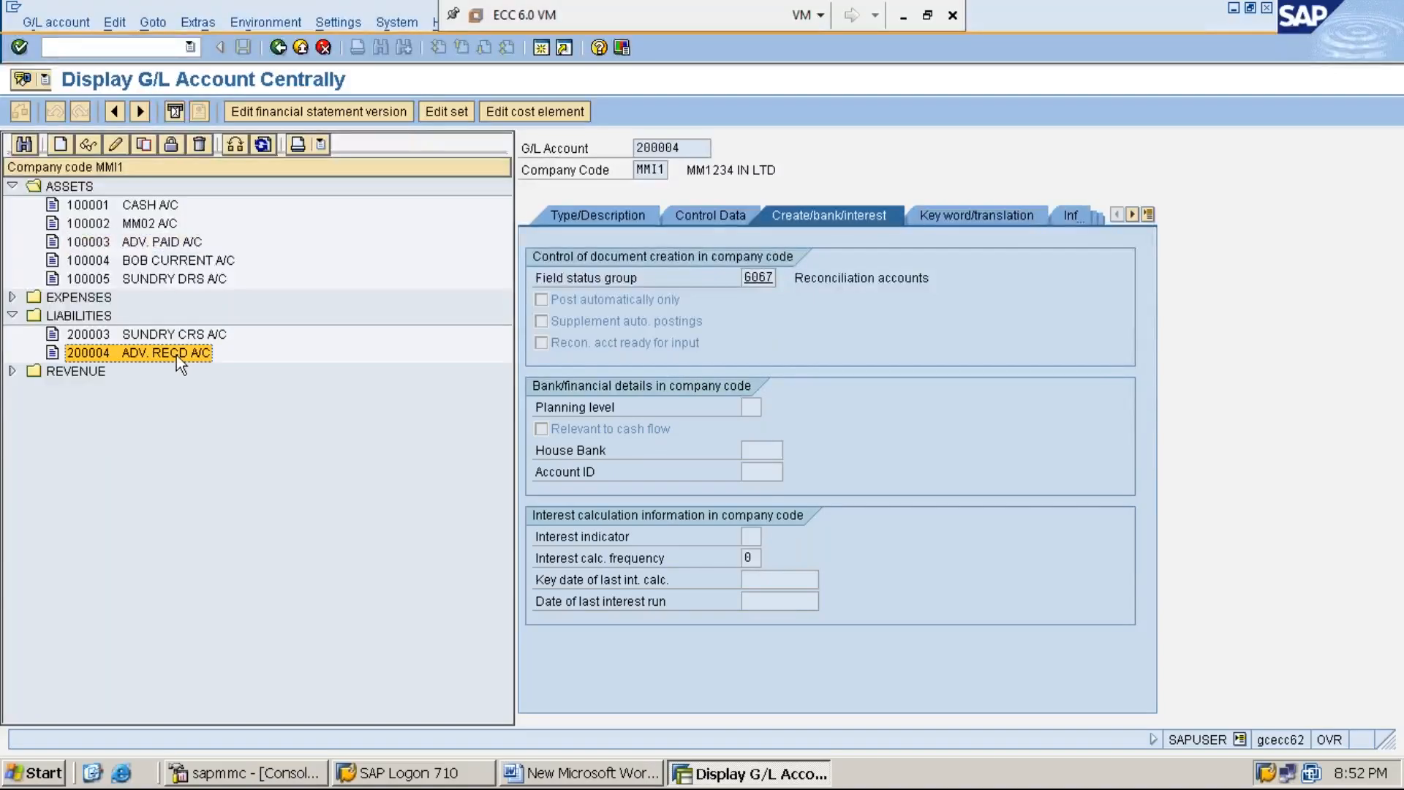
{"action": "left_click", "coordinate": [170, 243]}
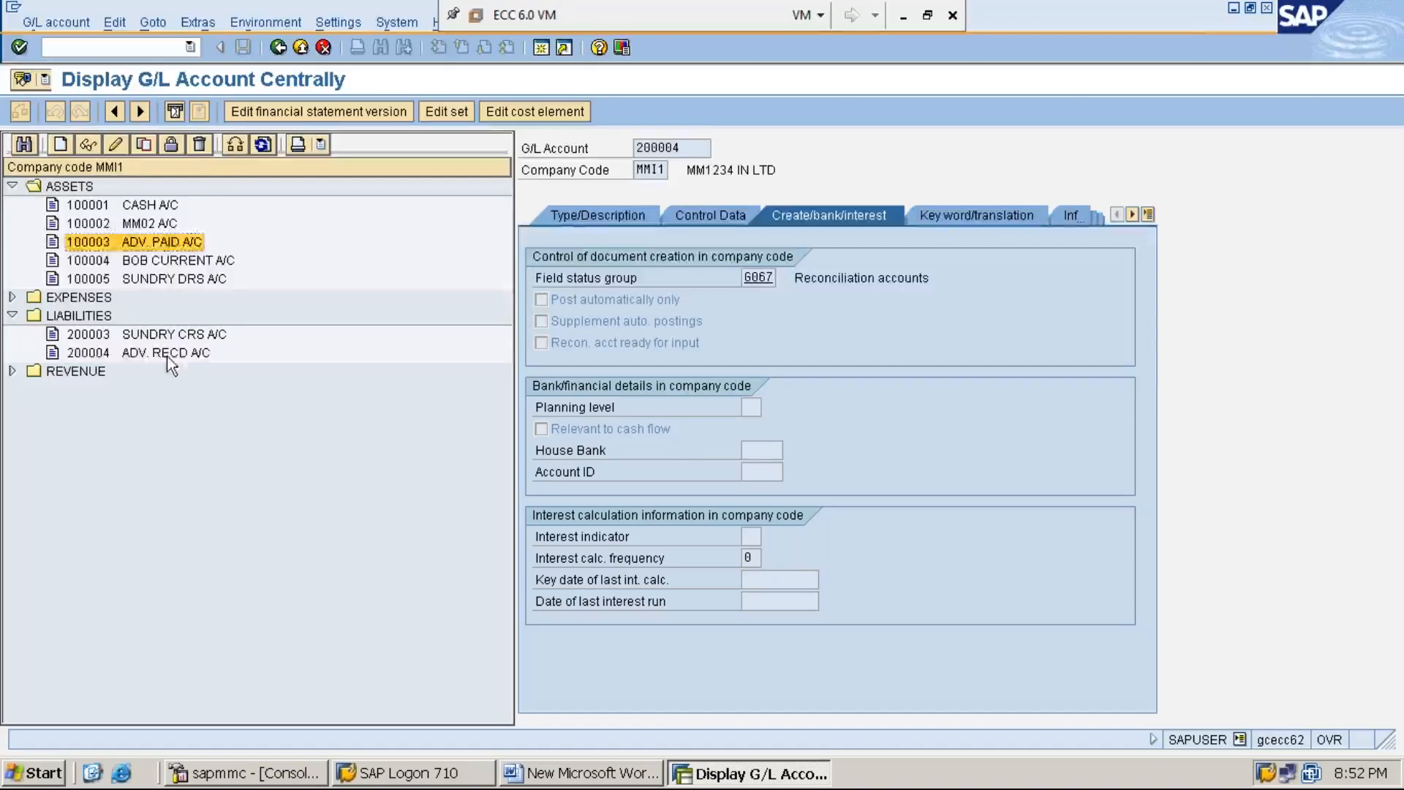
{"action": "left_click", "coordinate": [167, 357]}
{"action": "left_click", "coordinate": [146, 243]}
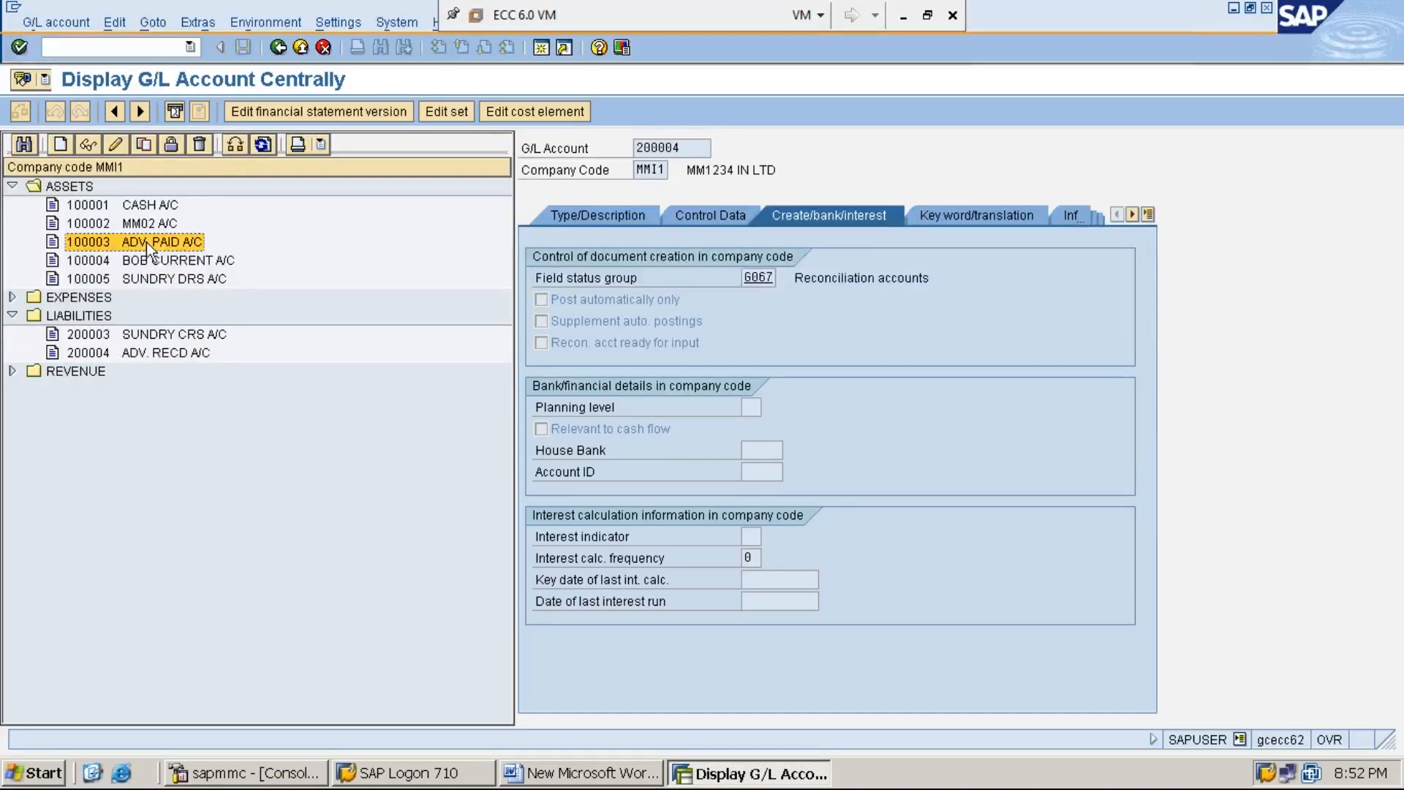
{"action": "left_click", "coordinate": [172, 358]}
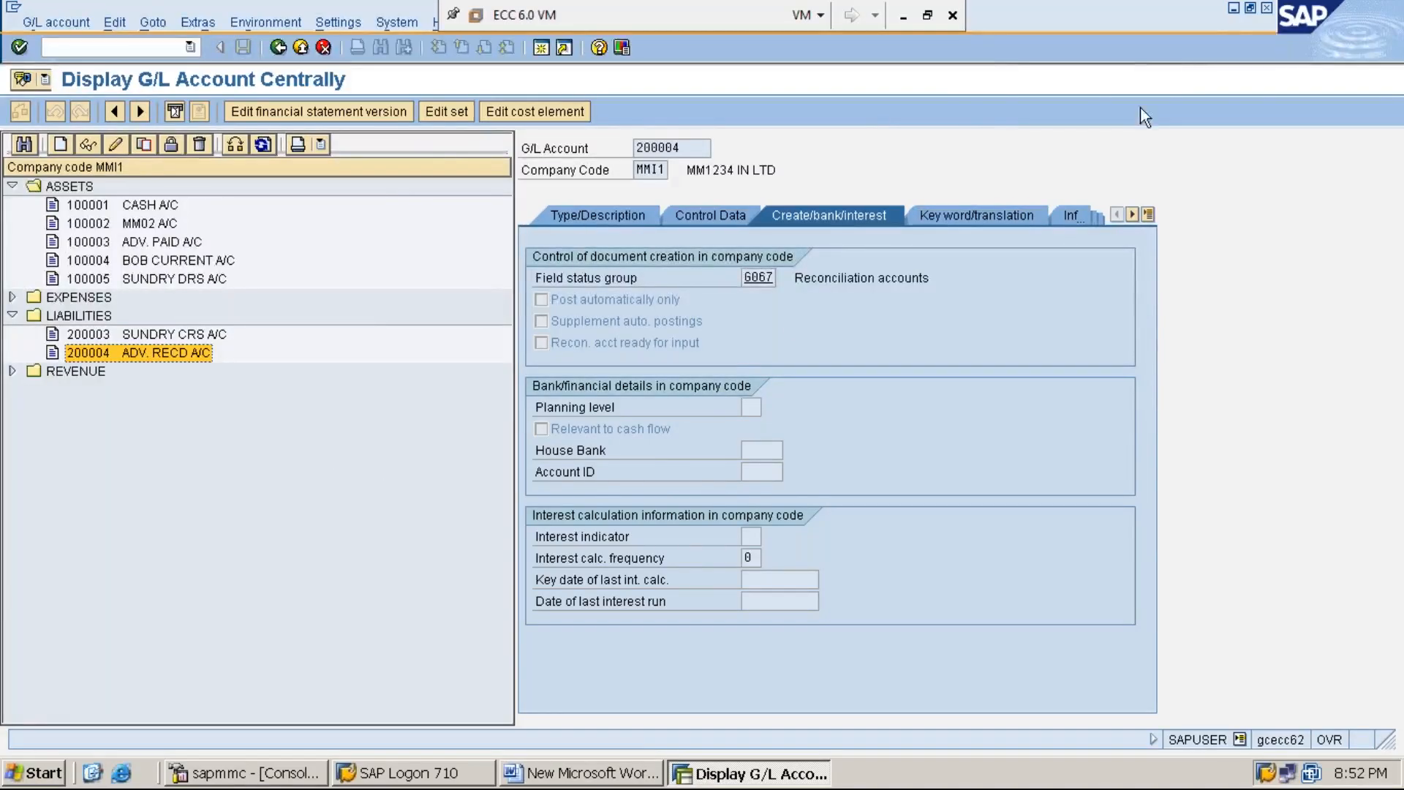
Step: Switch to the Word notes and start a new line below step 1 reading "*STEP:2:"
{"action": "left_click", "coordinate": [1234, 9]}
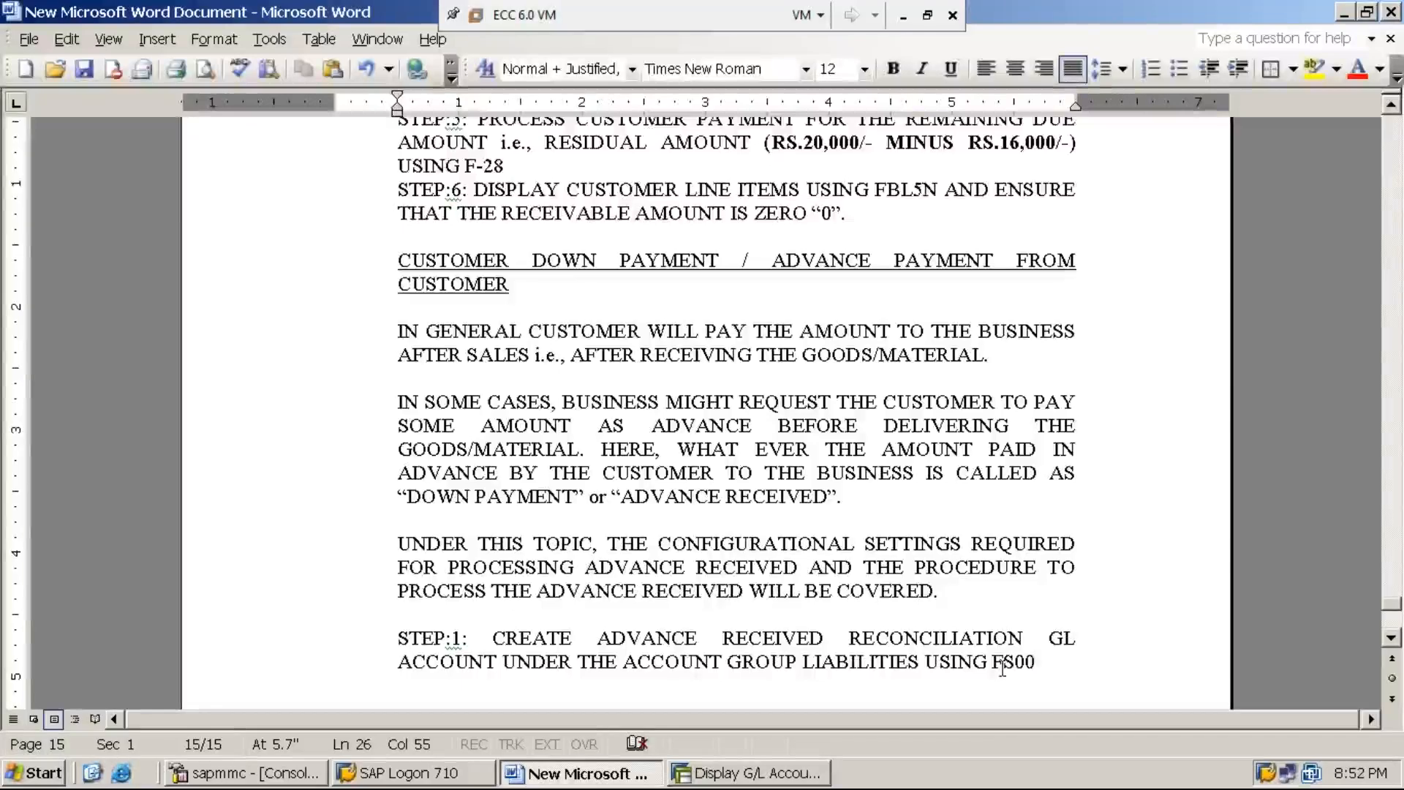
{"action": "key", "text": "Return"}
{"action": "type", "text": "STEP:"}
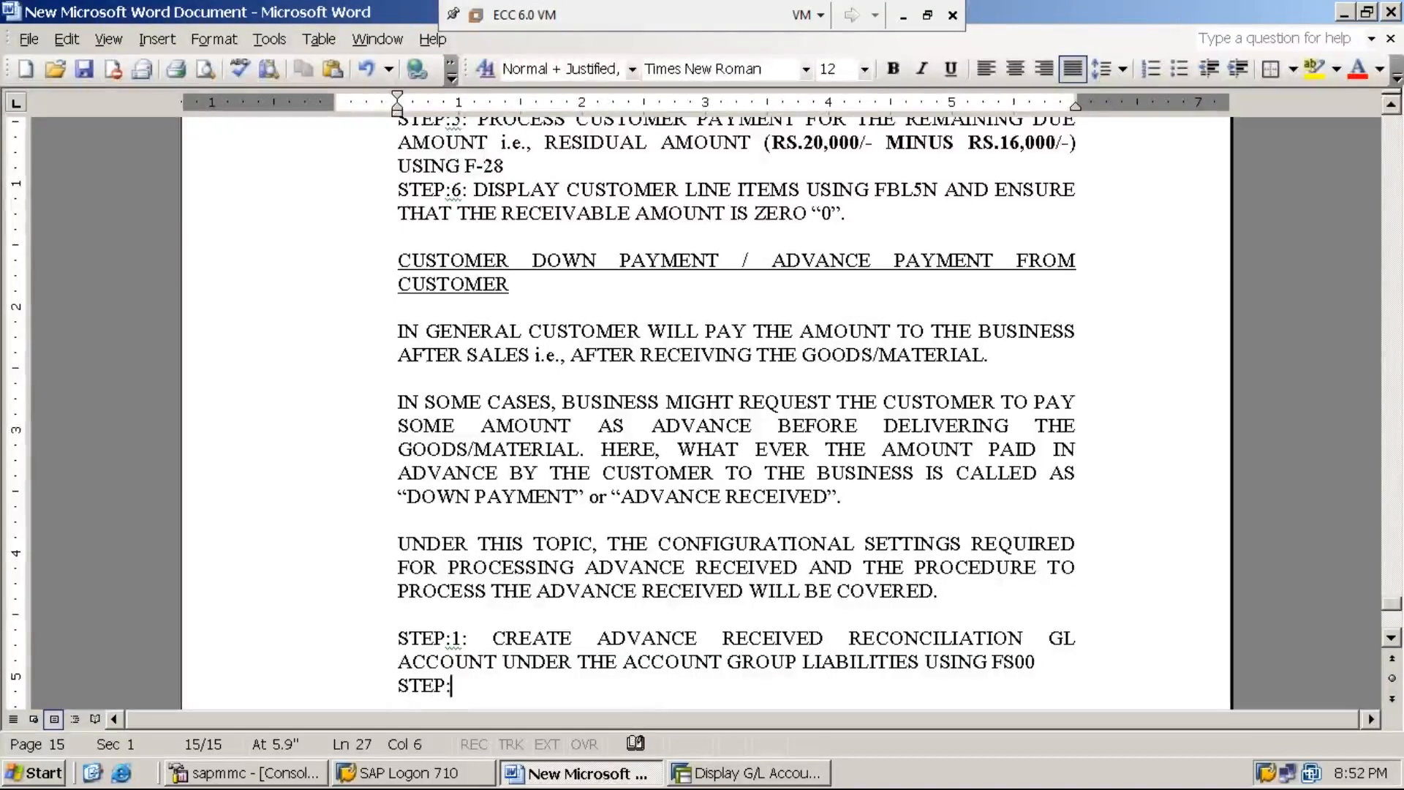
{"action": "type", "text": "2:"}
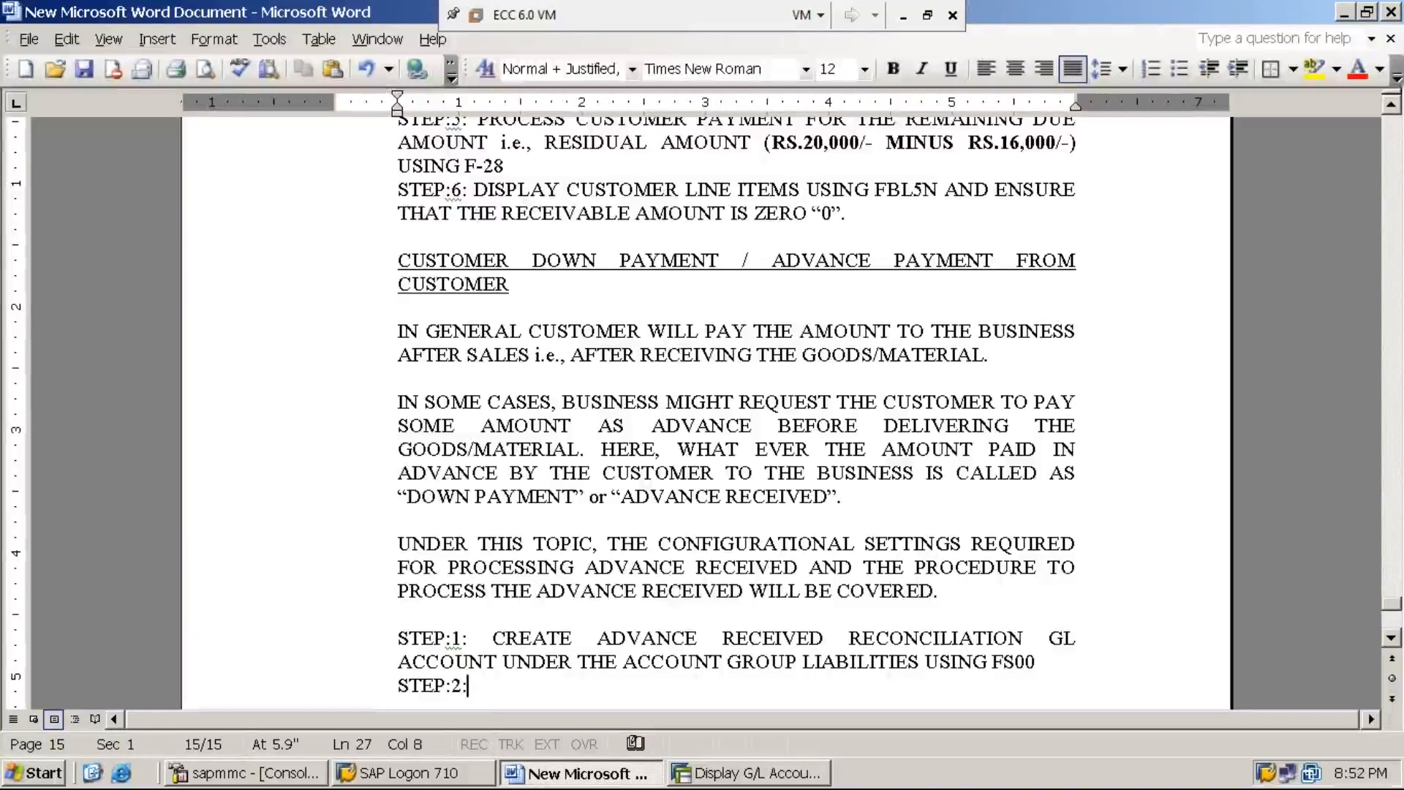
{"action": "key", "text": "Home"}
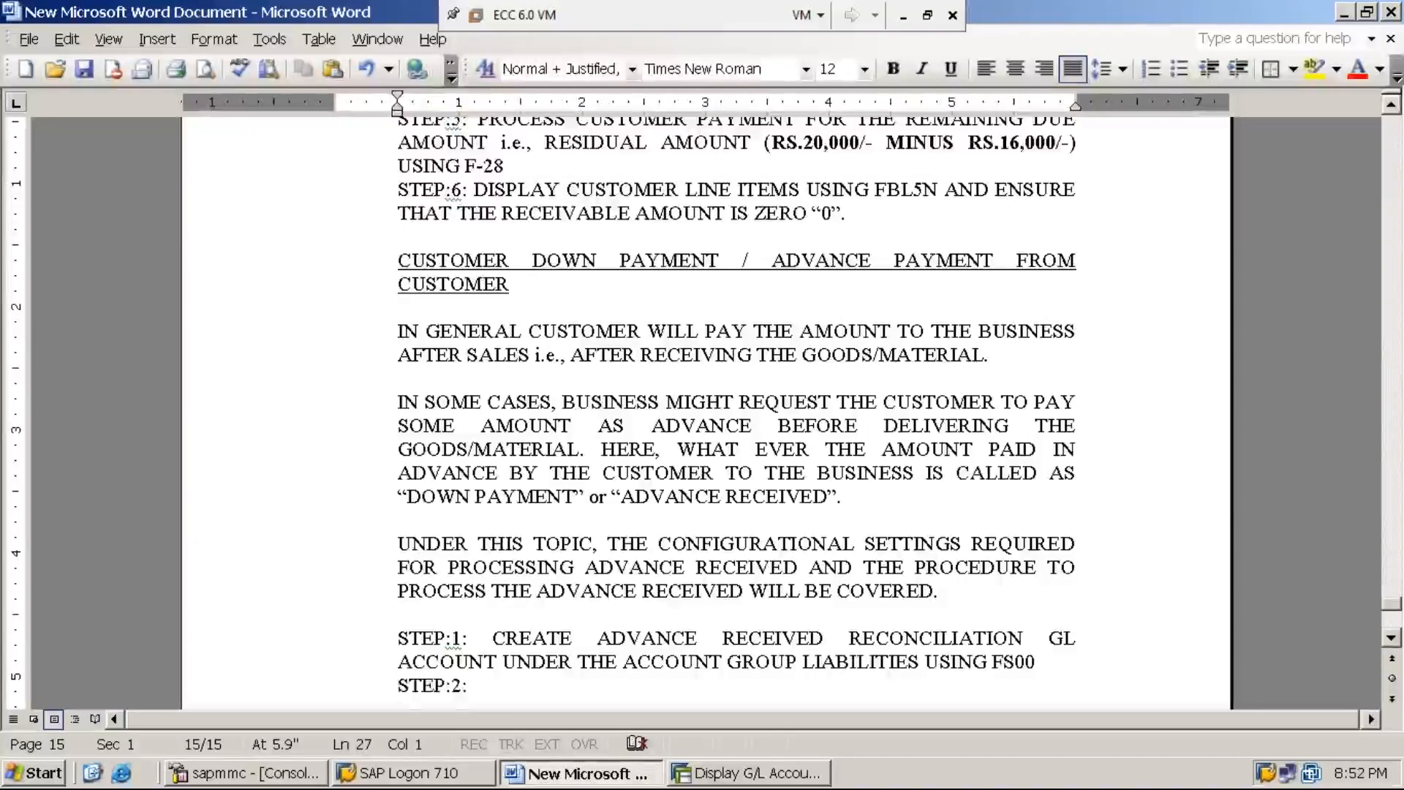
{"action": "type", "text": "*"}
{"action": "key", "text": "End"}
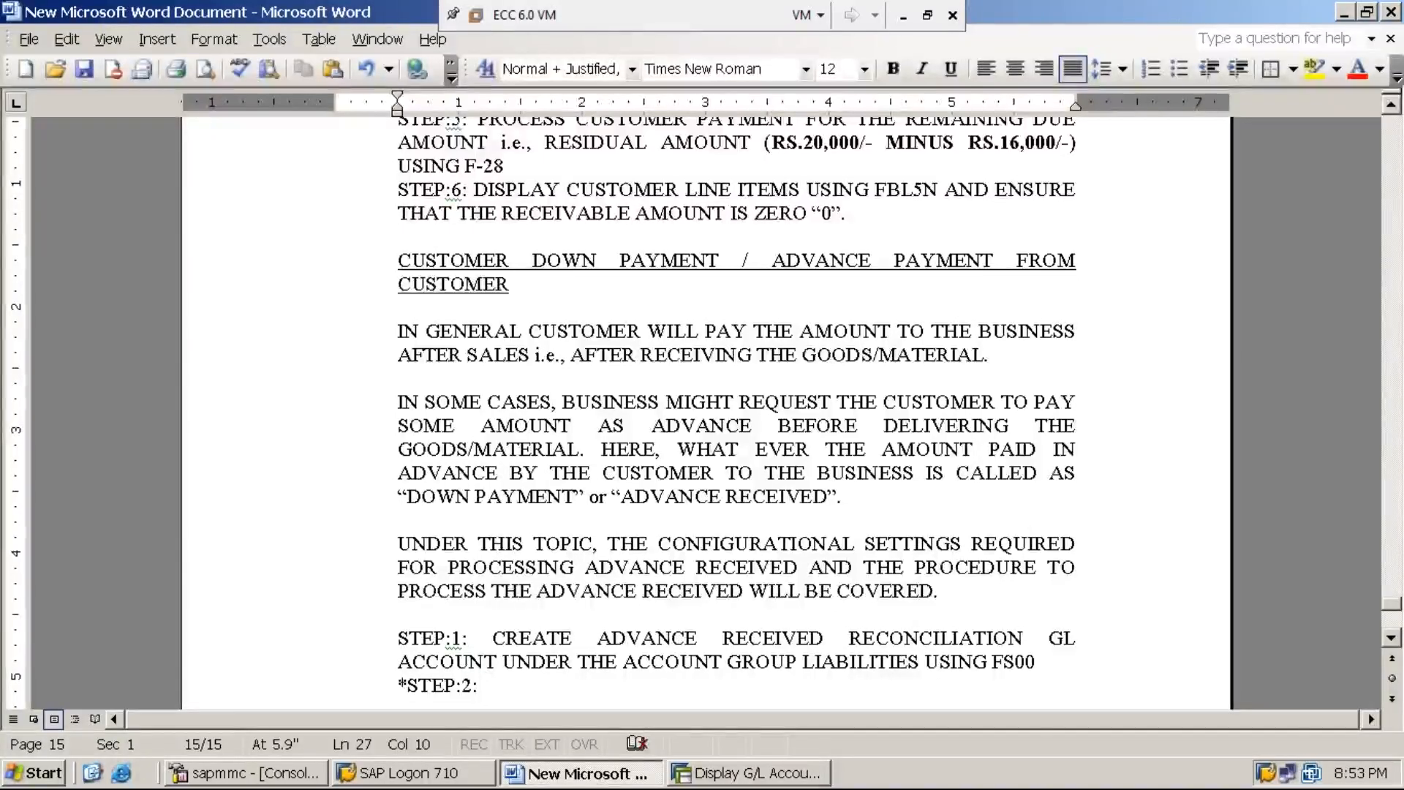
Step: Begin the step 2 text with "LINK BETWEEN ADVANCE RECEIVED GL ACCOUNT"
{"action": "type", "text": "LINK BE"}
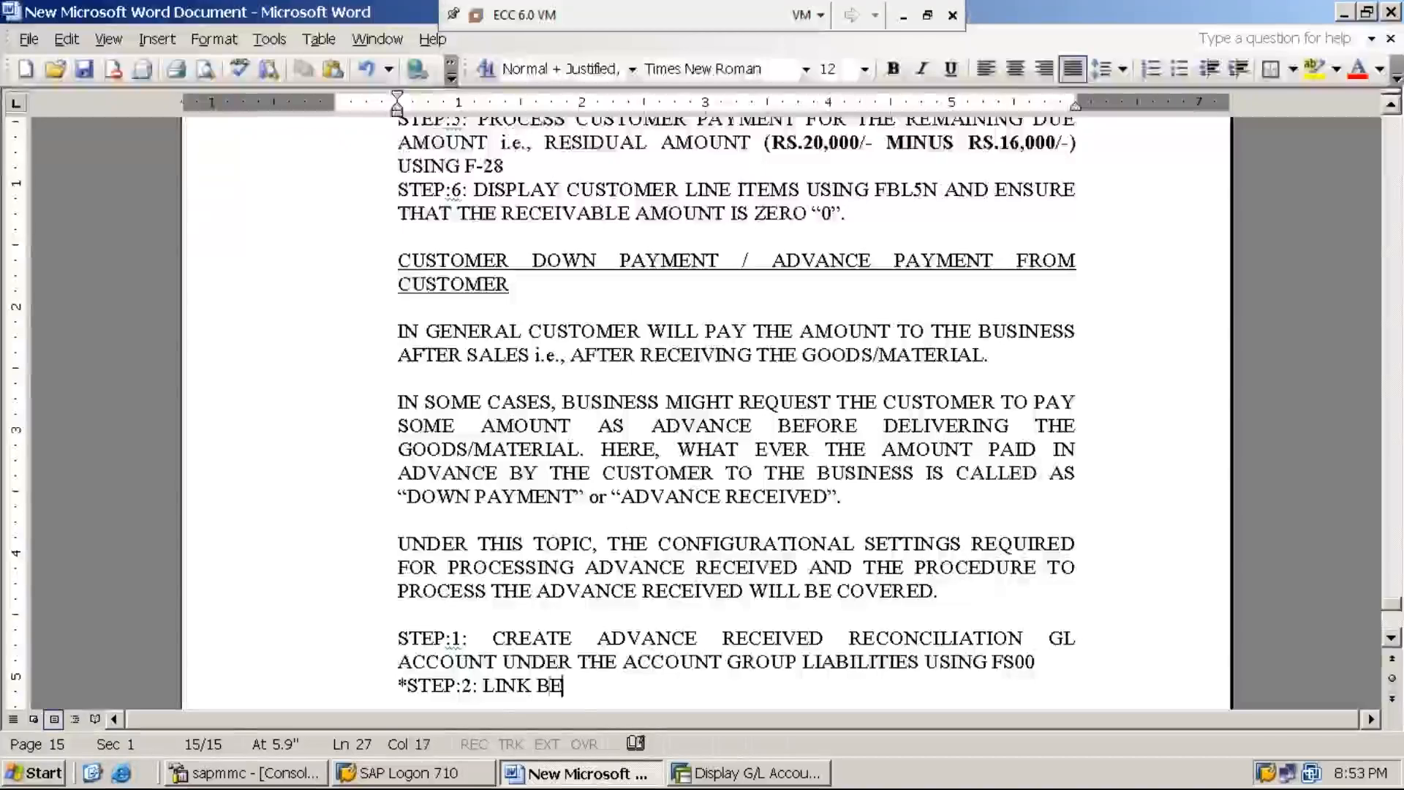
{"action": "type", "text": "TWEEN "}
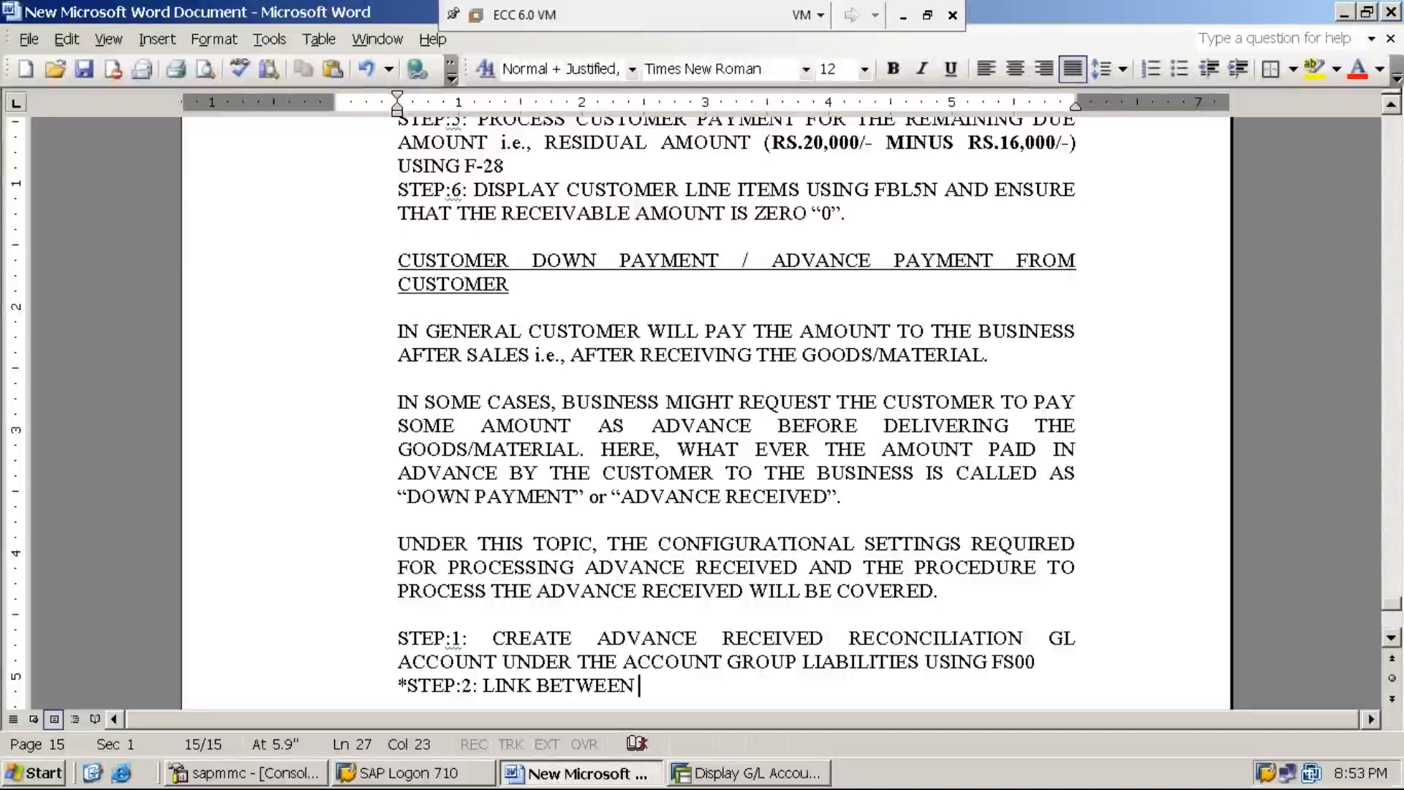
{"action": "type", "text": "ADVANCE "}
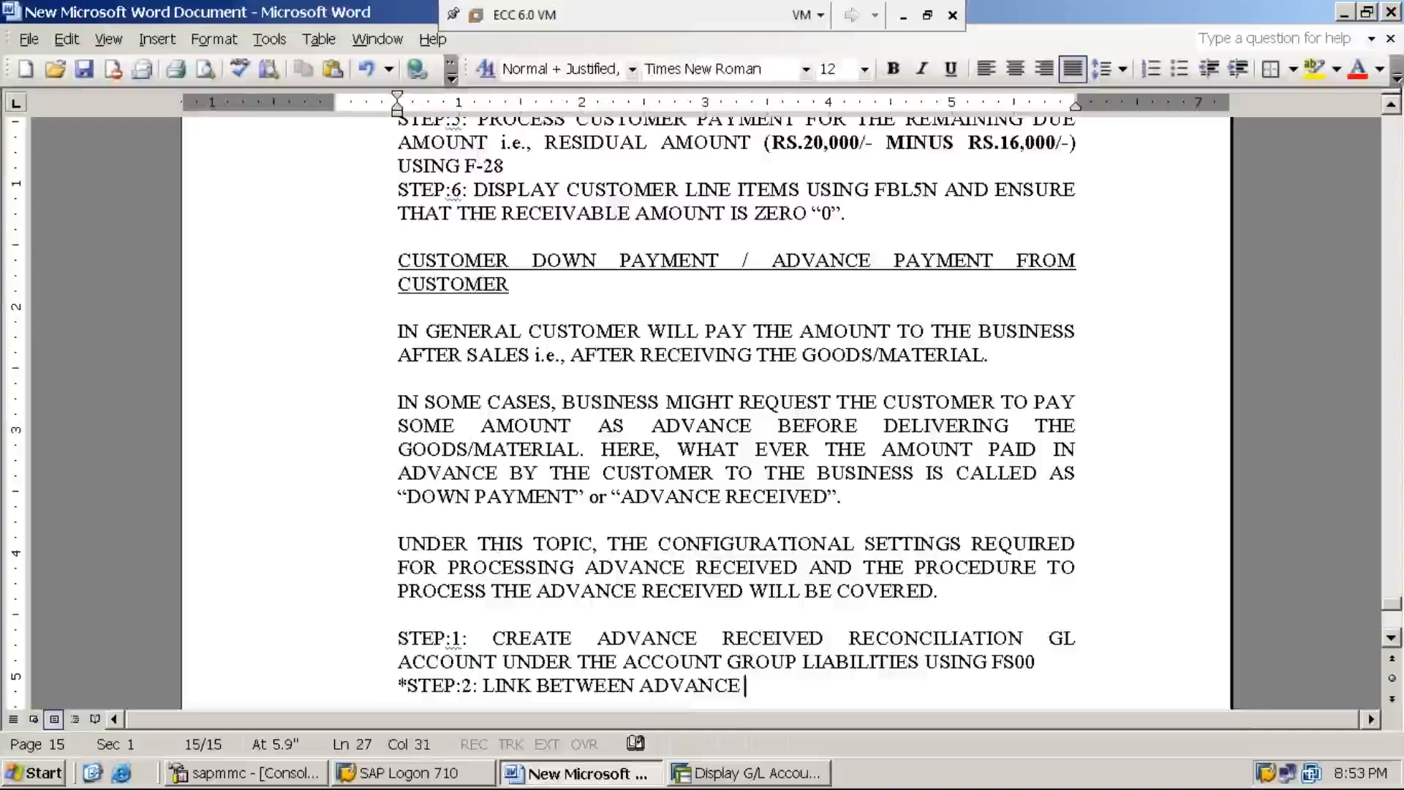
{"action": "type", "text": "RECEIVED"}
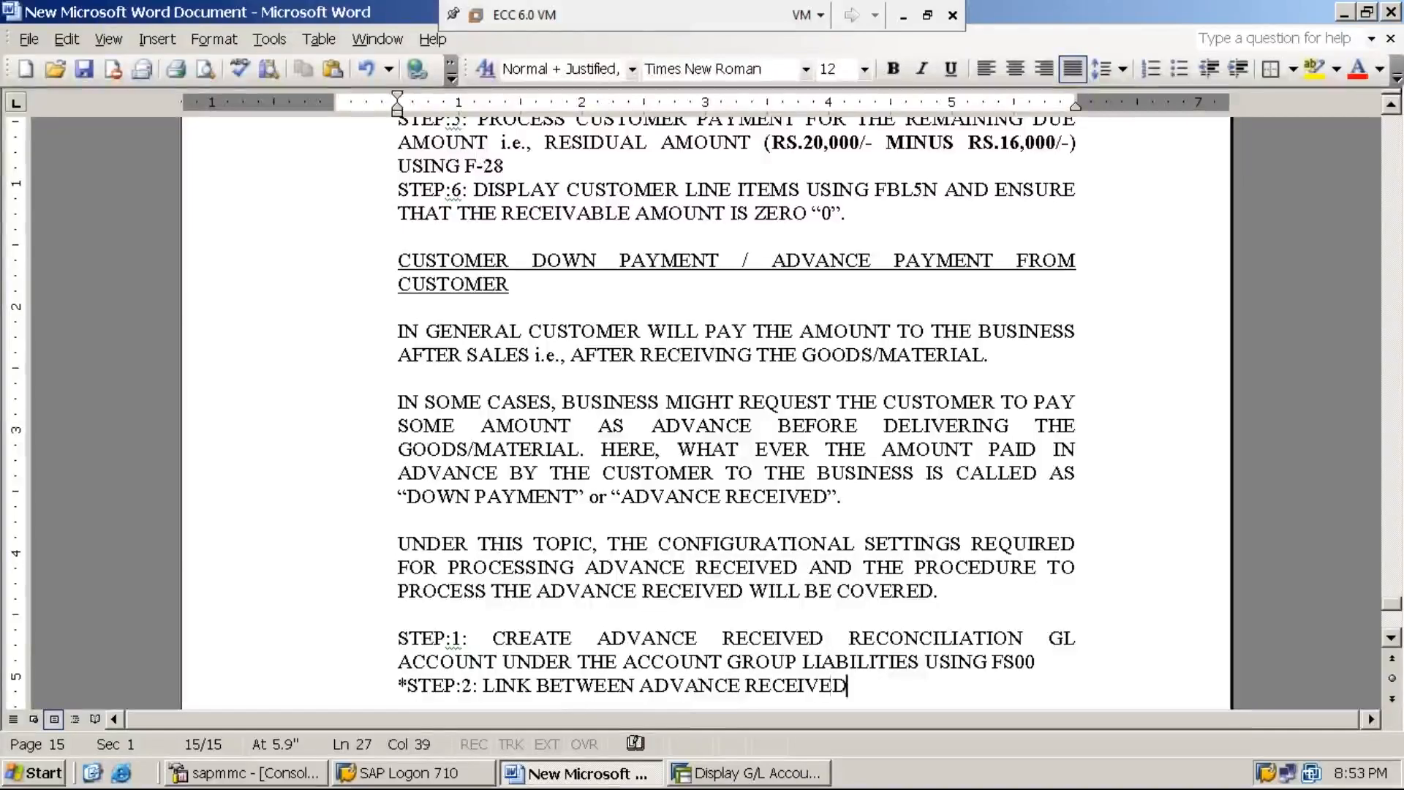
{"action": "type", "text": " GL AC"}
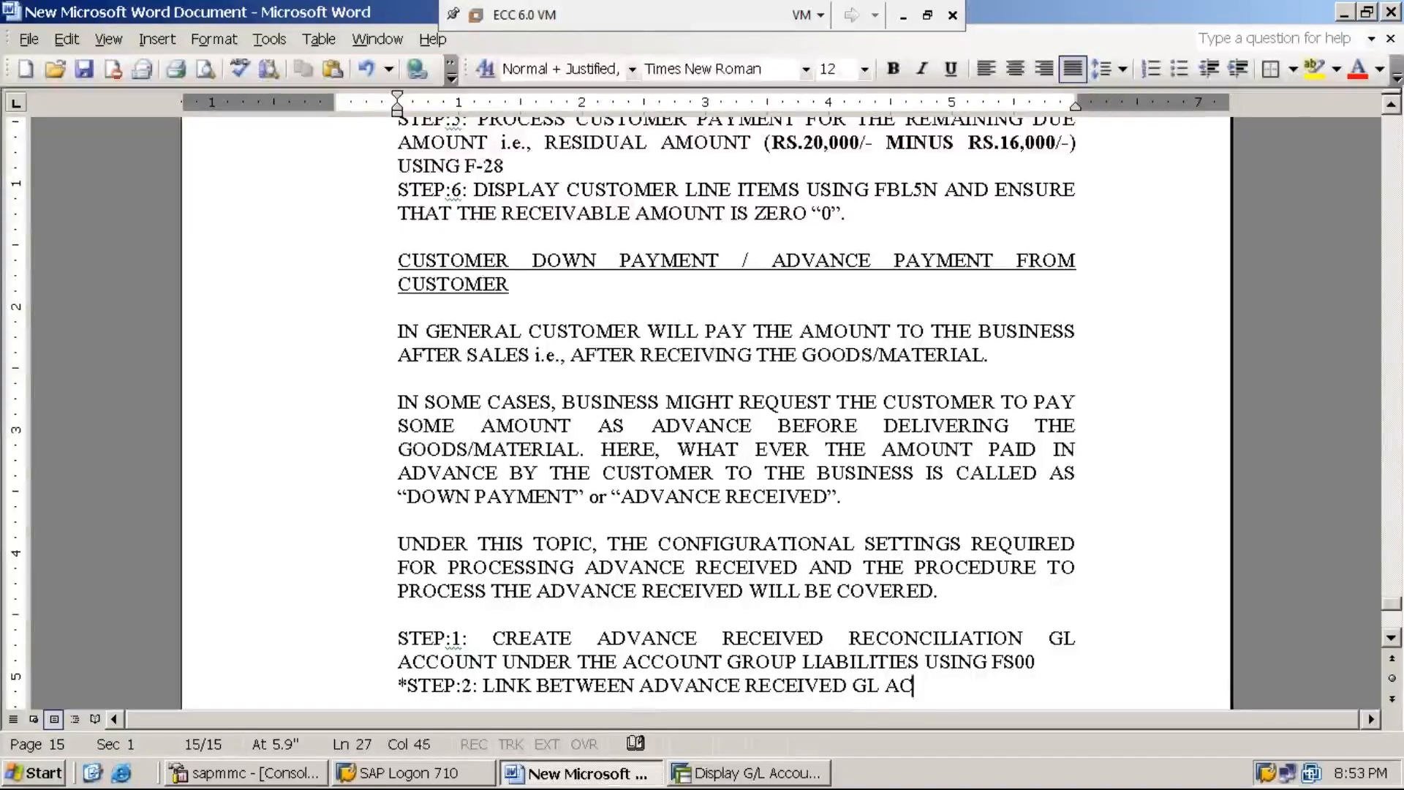
{"action": "type", "text": "COUNT"}
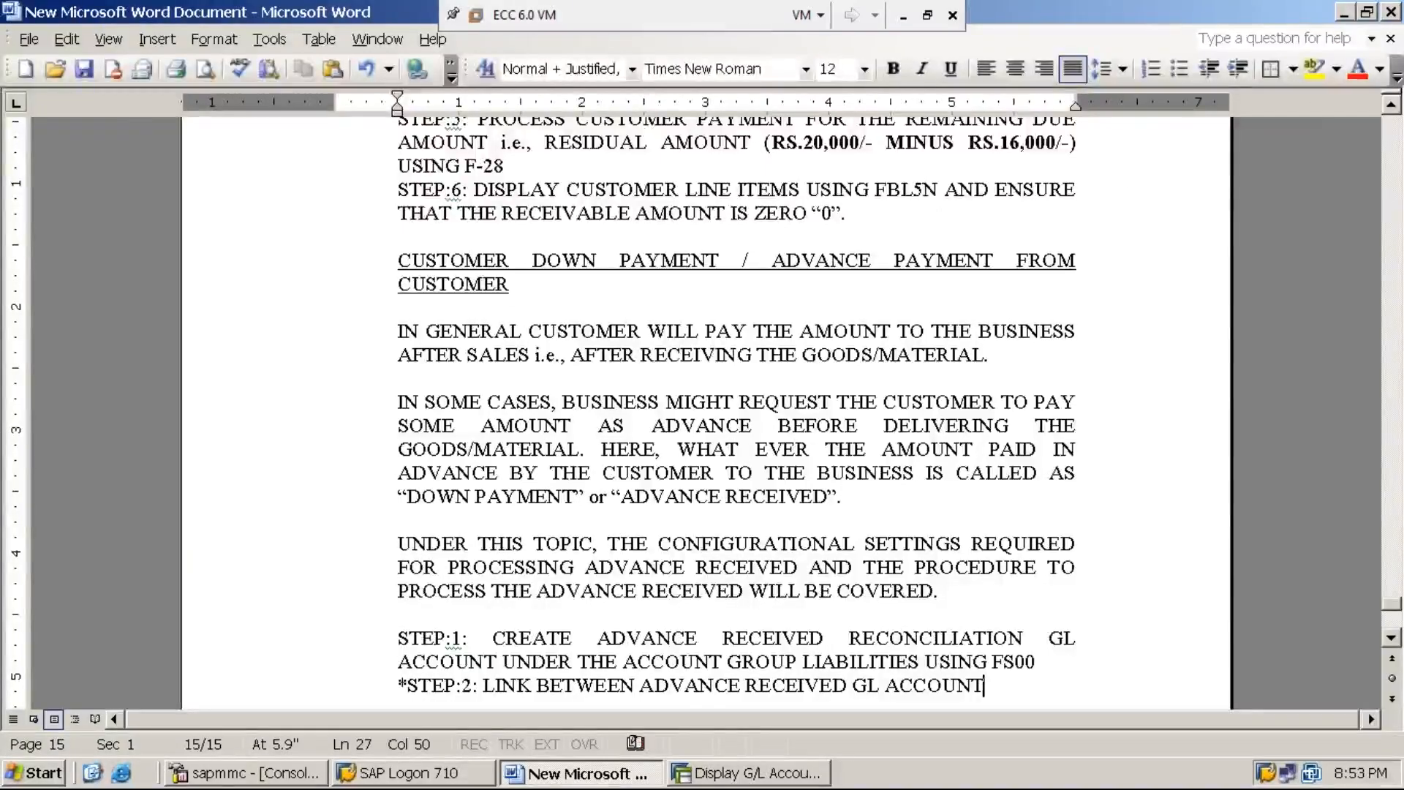
Step: Look up the G/L number of ADV. RECD A/C in SAP and append "(200004)" to step 2 in the Word notes
{"action": "left_click", "coordinate": [1343, 13]}
{"action": "left_click", "coordinate": [750, 773]}
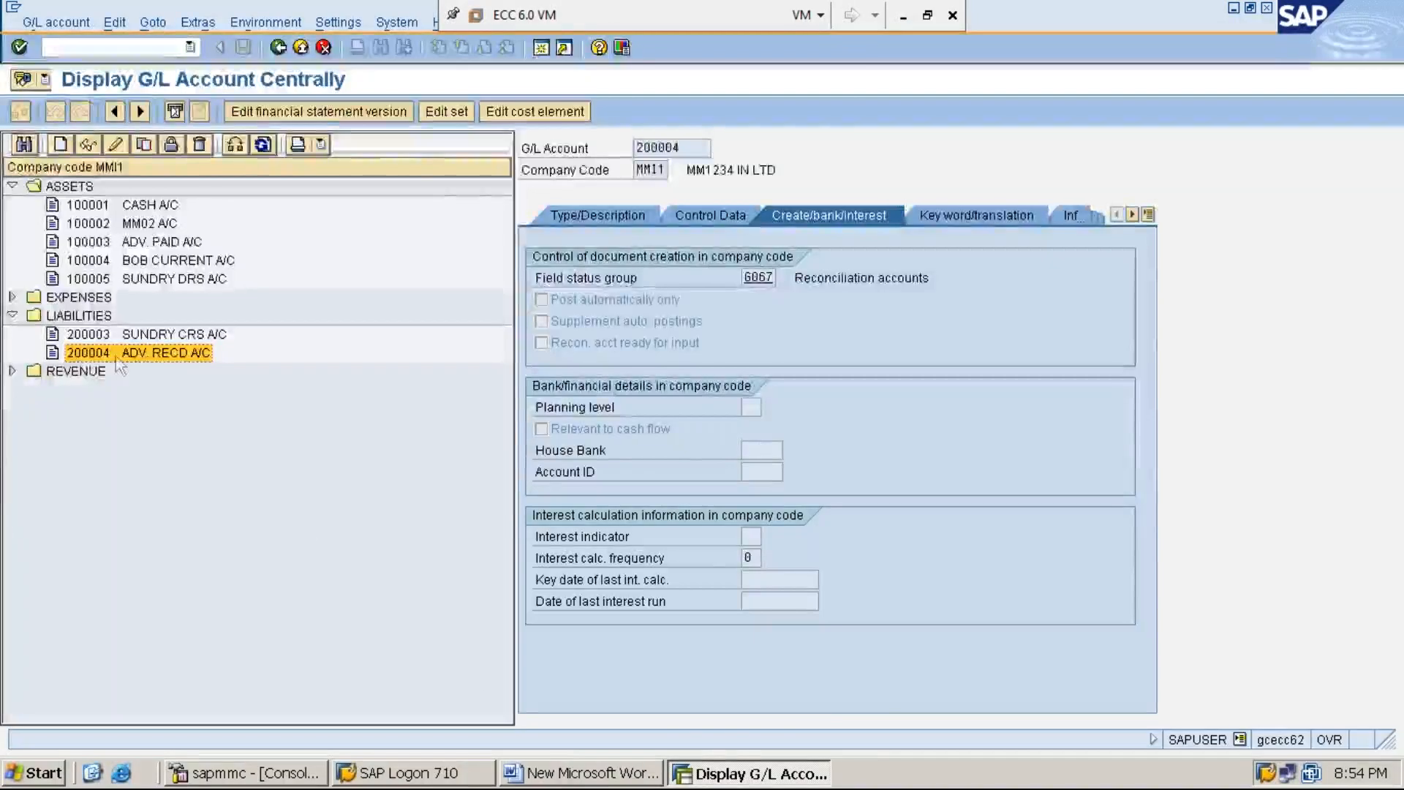
{"action": "left_click", "coordinate": [582, 779]}
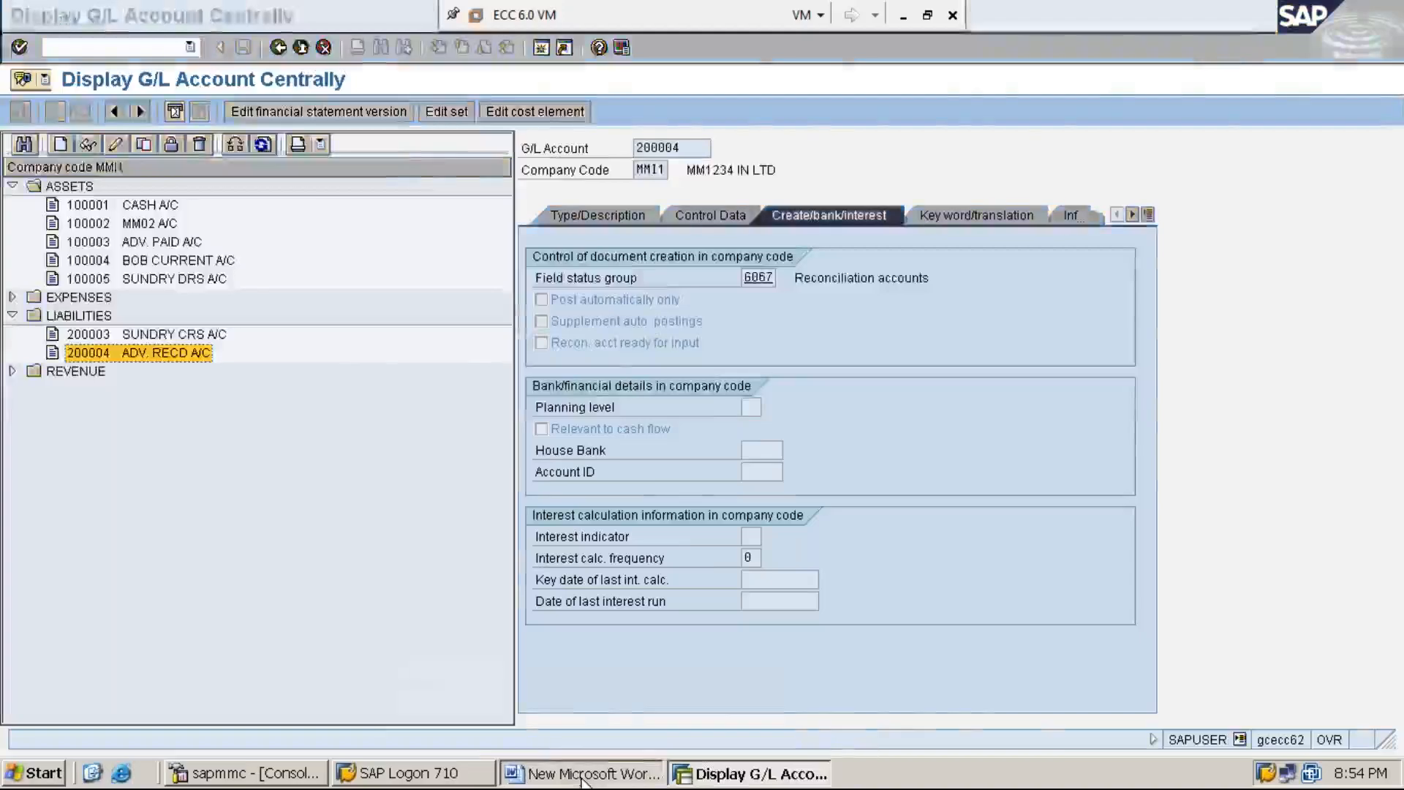
{"action": "type", "text": "(200004)"}
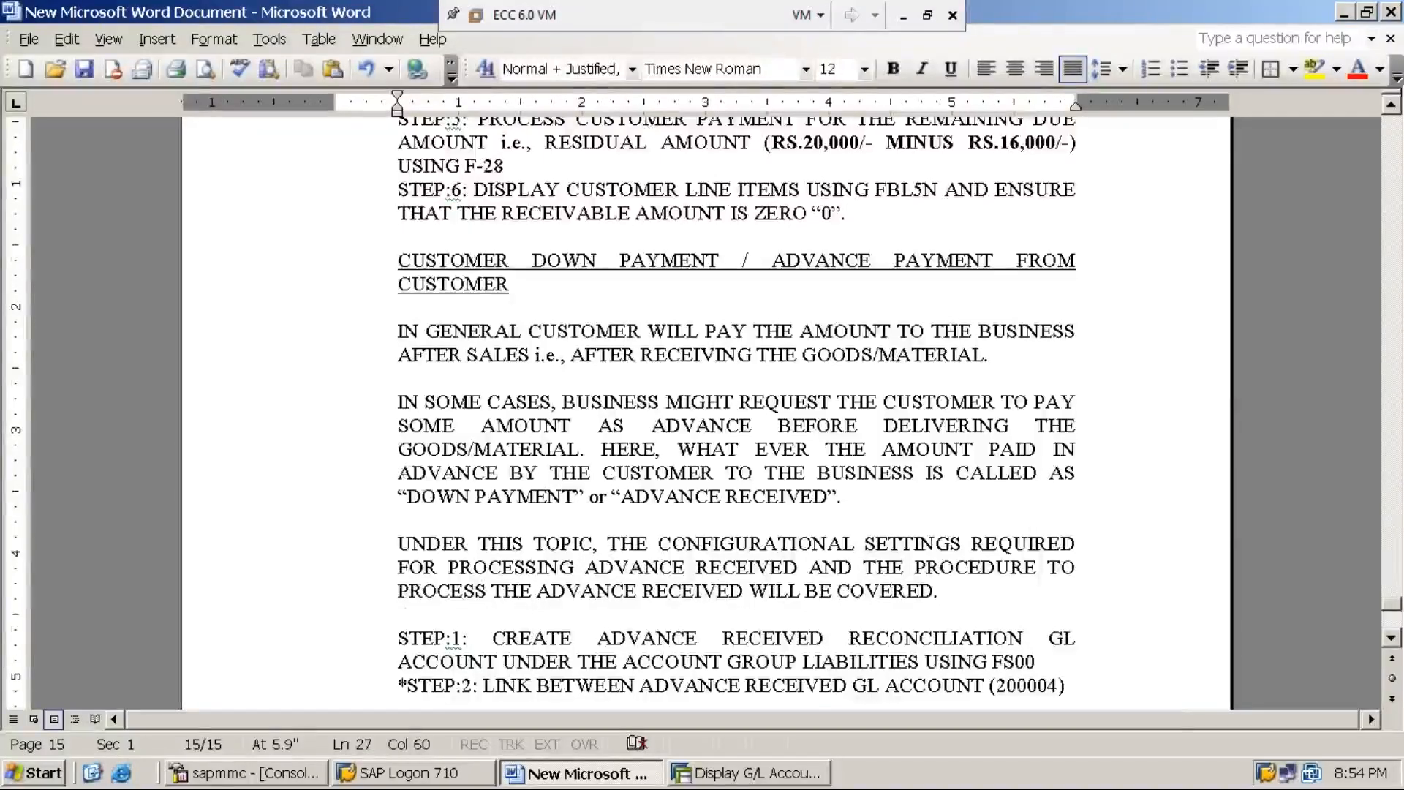
{"action": "type", "text": " AND "}
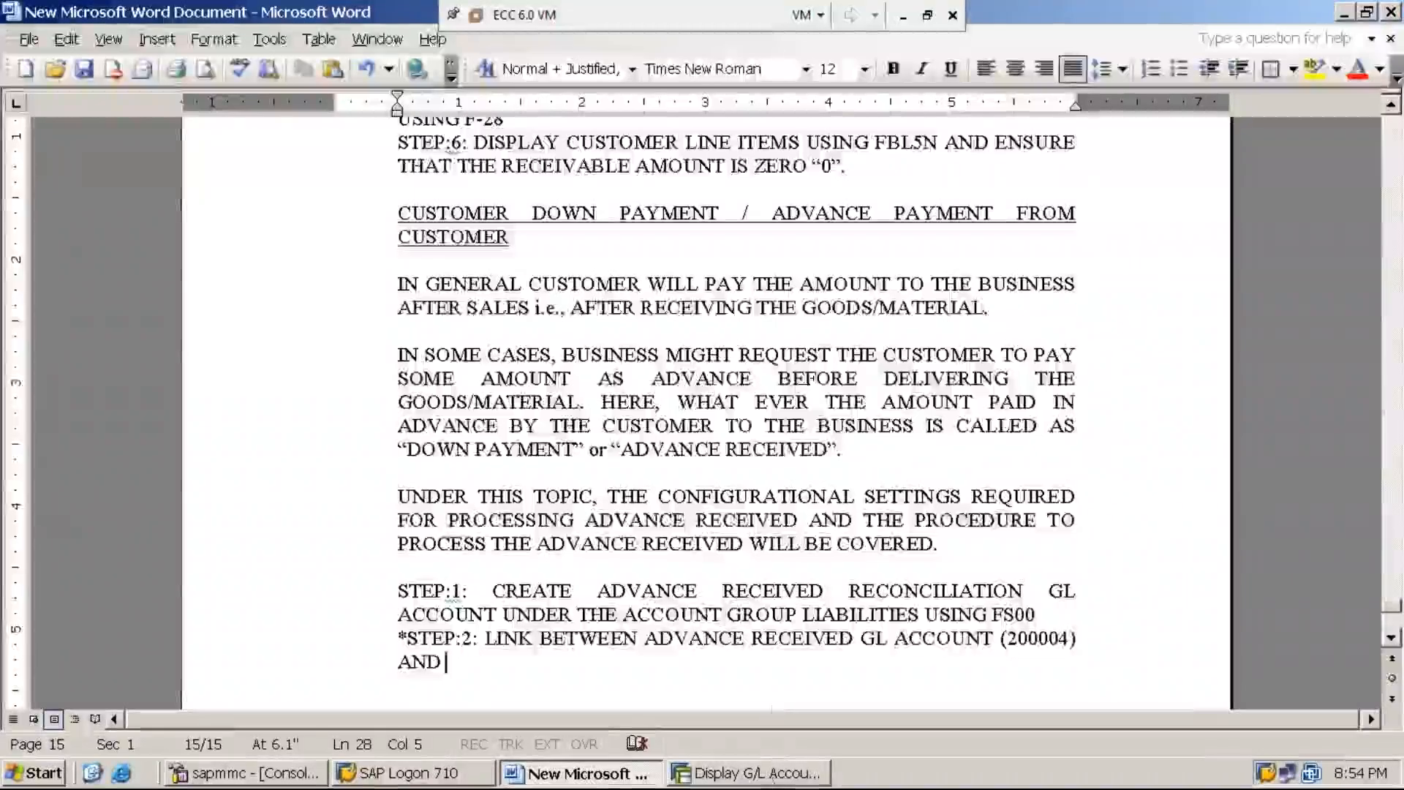
{"action": "type", "text": "SUNDRY DEBTORS REC"}
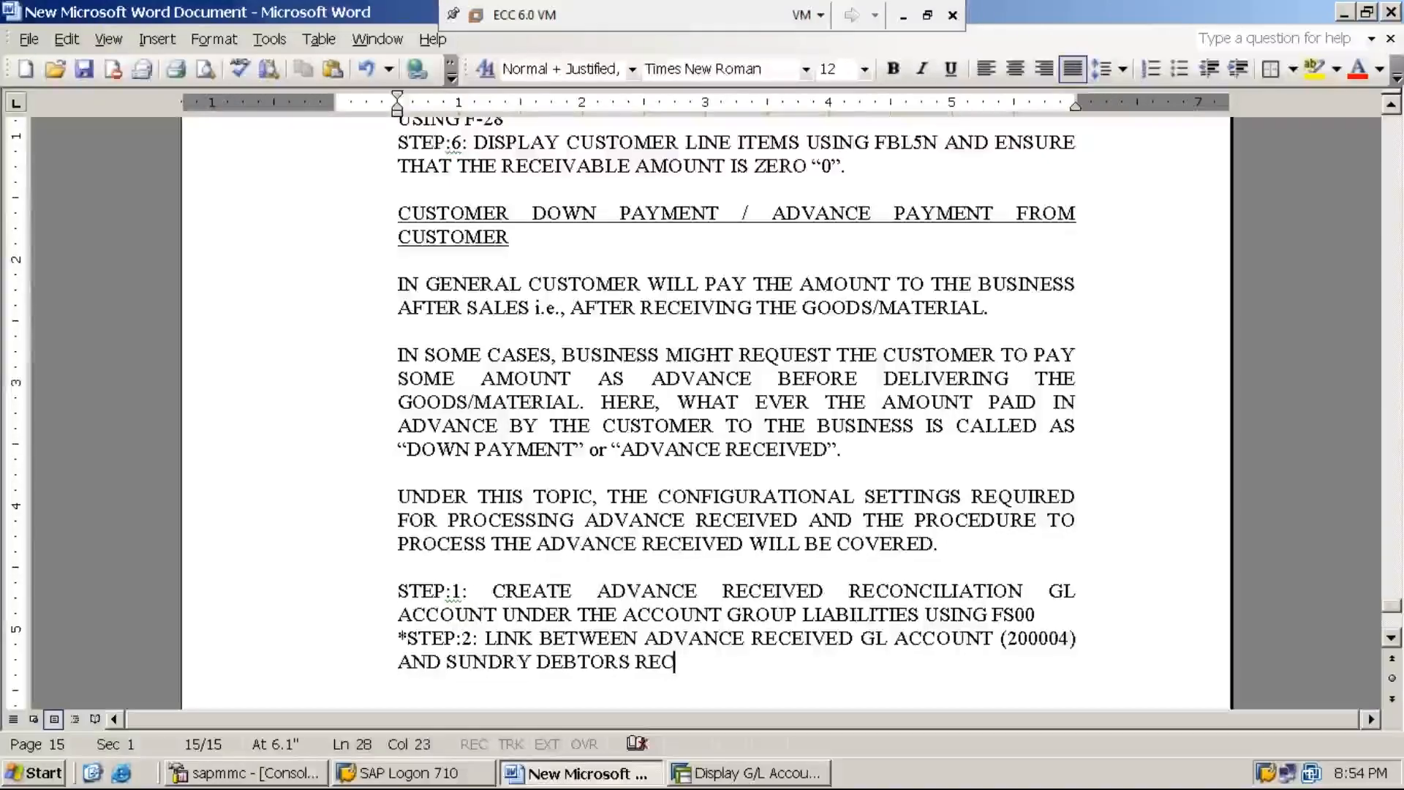
{"action": "type", "text": "ONCILIATION "}
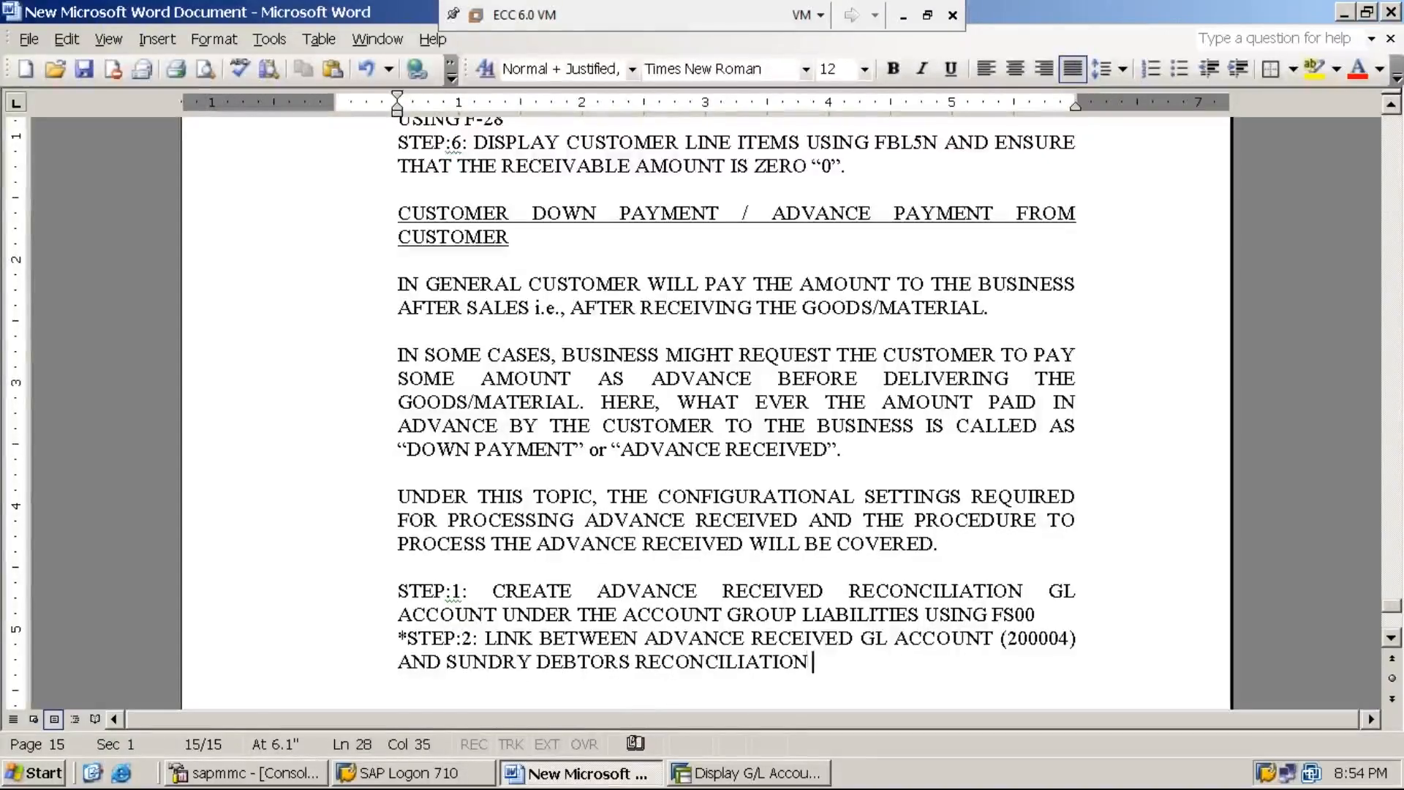
{"action": "type", "text": "GL ACCOUNT"}
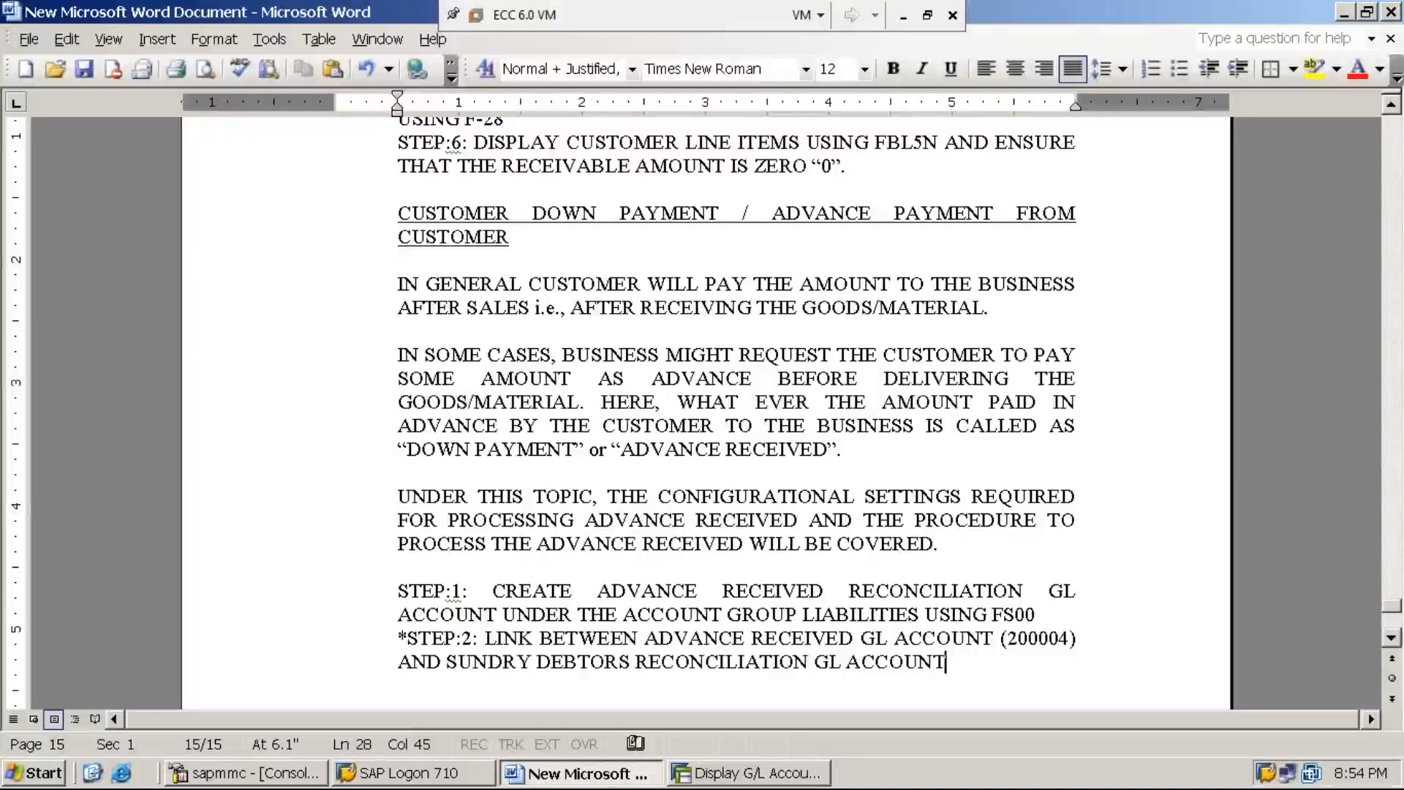
{"action": "type", "text": " ("}
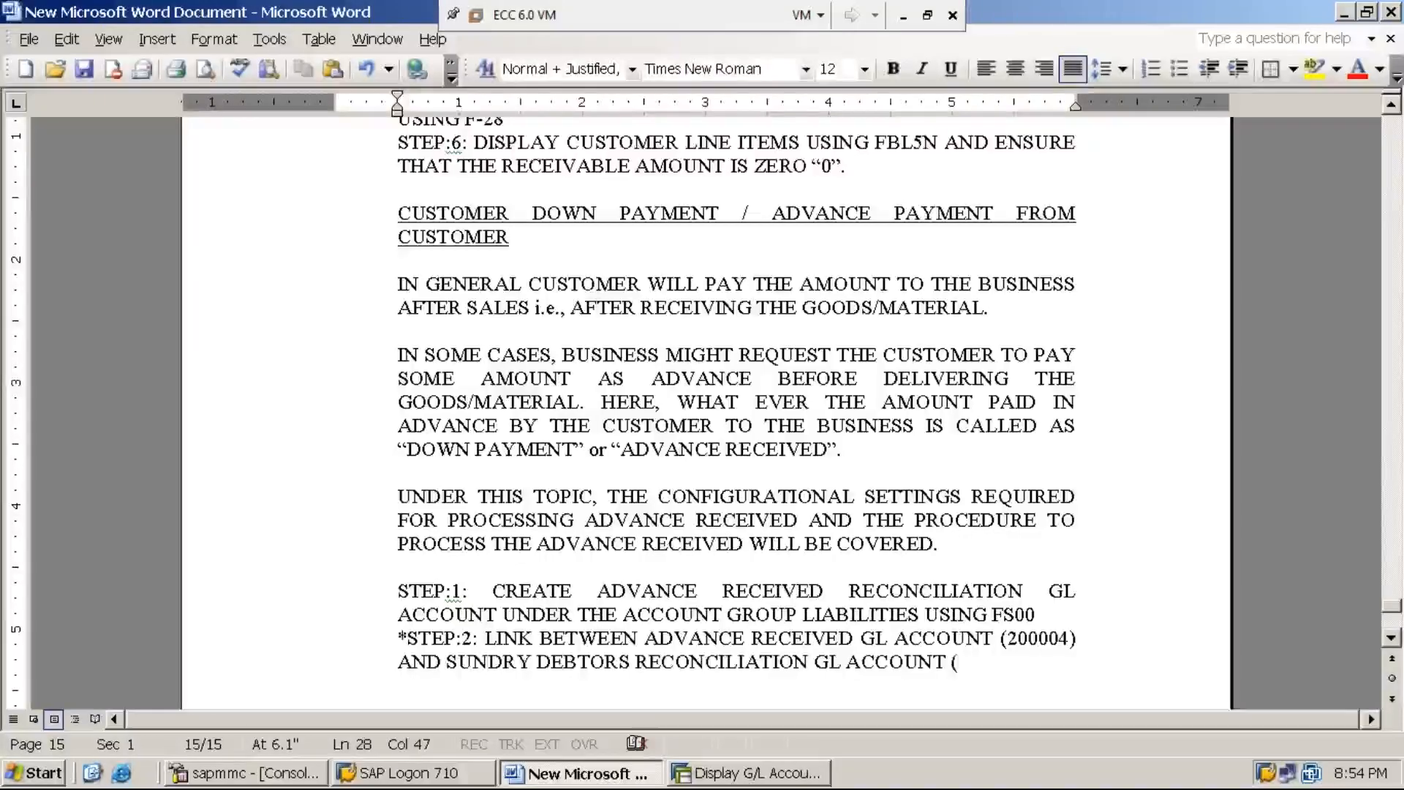
Step: Look up the G/L number of SUNDRY DRS A/C in SAP and continue step 2 in Word with "(100005) IN ORDER TO"
{"action": "left_click", "coordinate": [757, 778]}
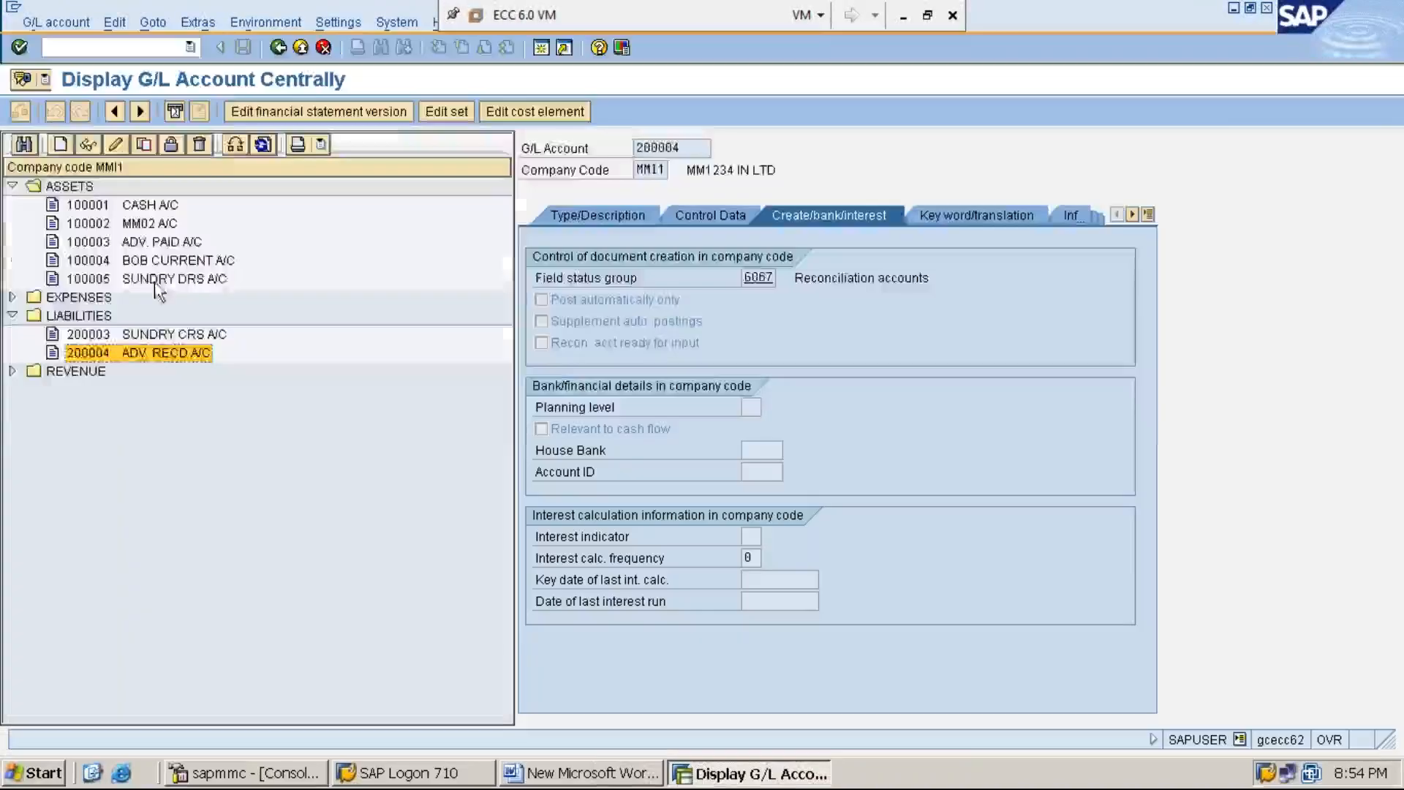
{"action": "left_click", "coordinate": [156, 282]}
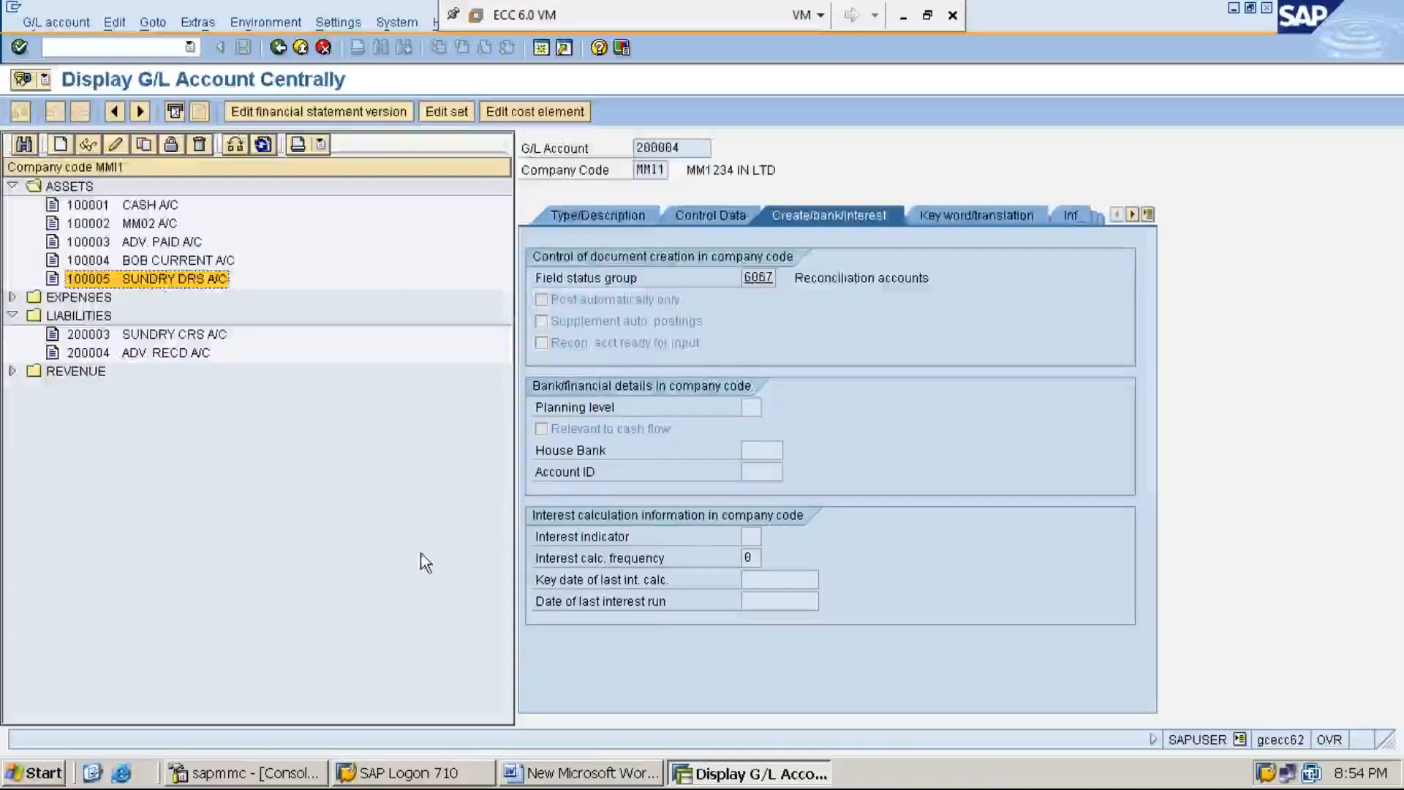
{"action": "left_click", "coordinate": [599, 780]}
{"action": "type", "text": "100005)"}
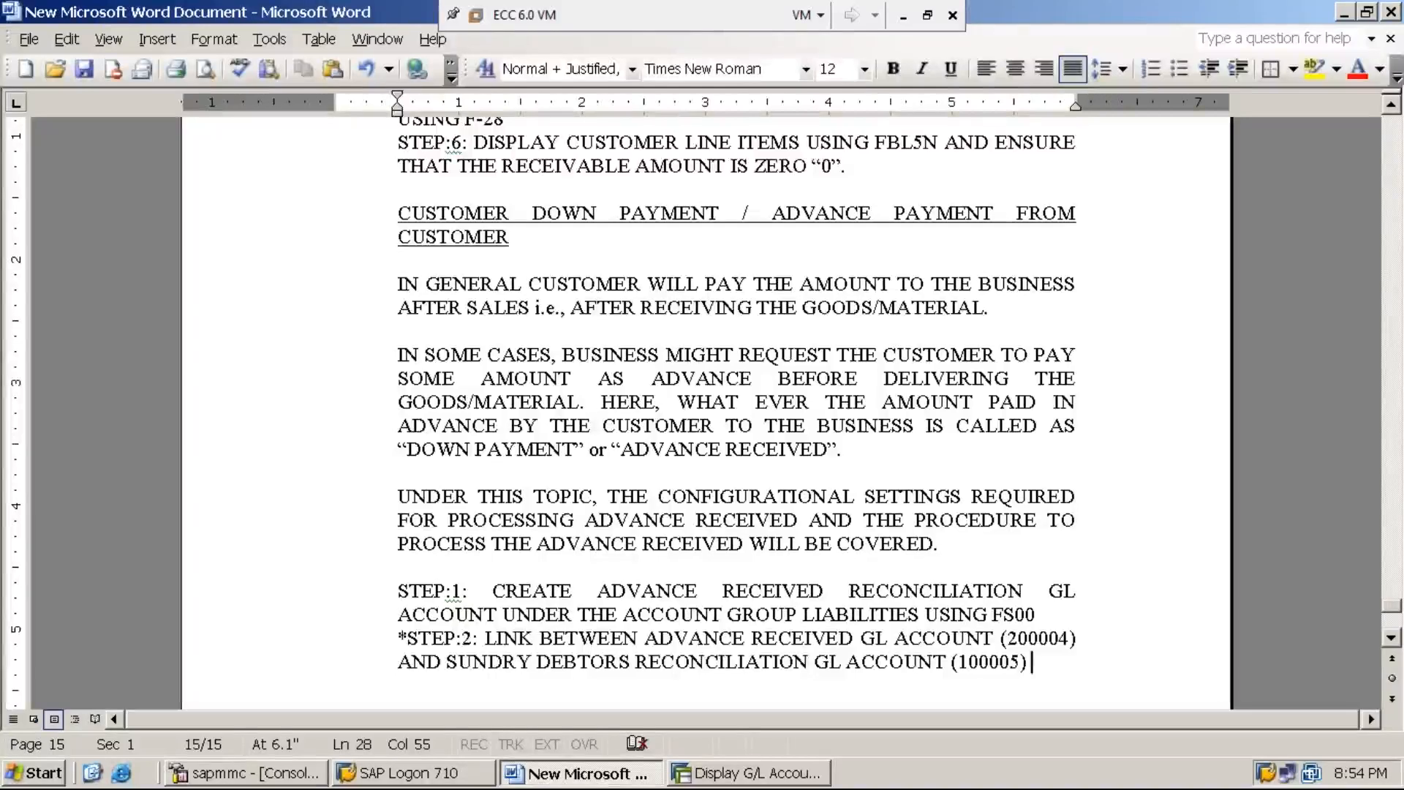
{"action": "type", "text": "IN ORDER TO "}
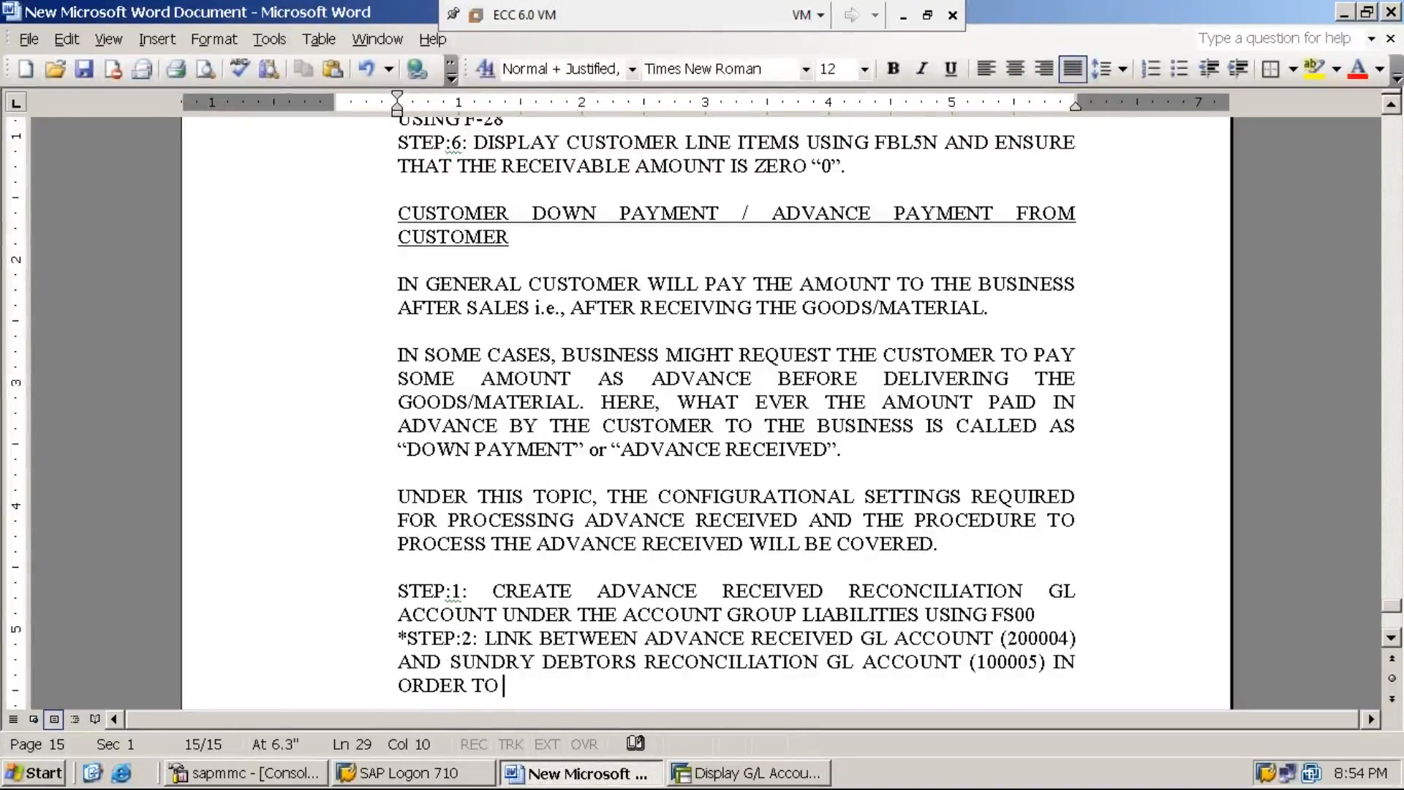
{"action": "type", "text": "ALLOW THE"}
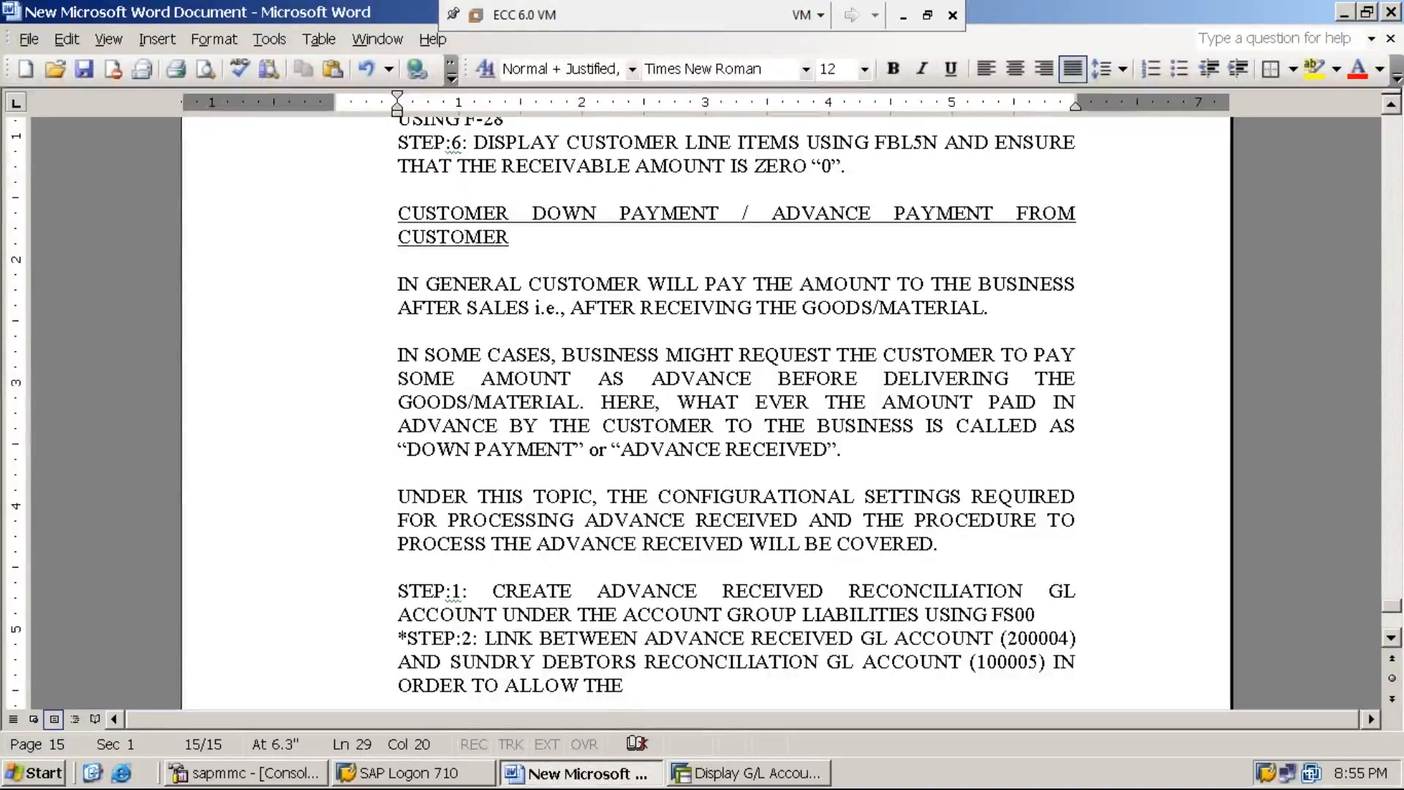
{"action": "type", "text": "PROCES"}
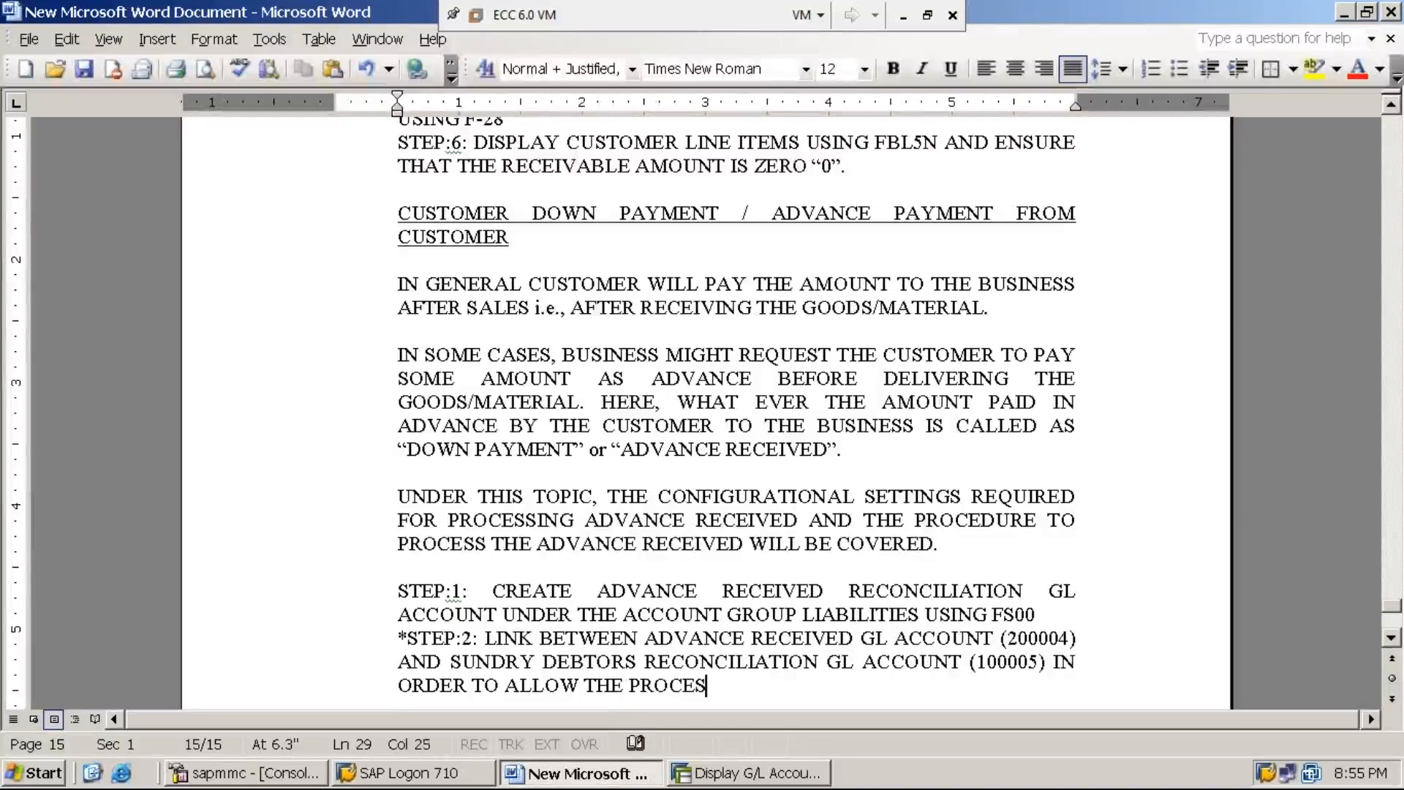
{"action": "type", "text": "SING"}
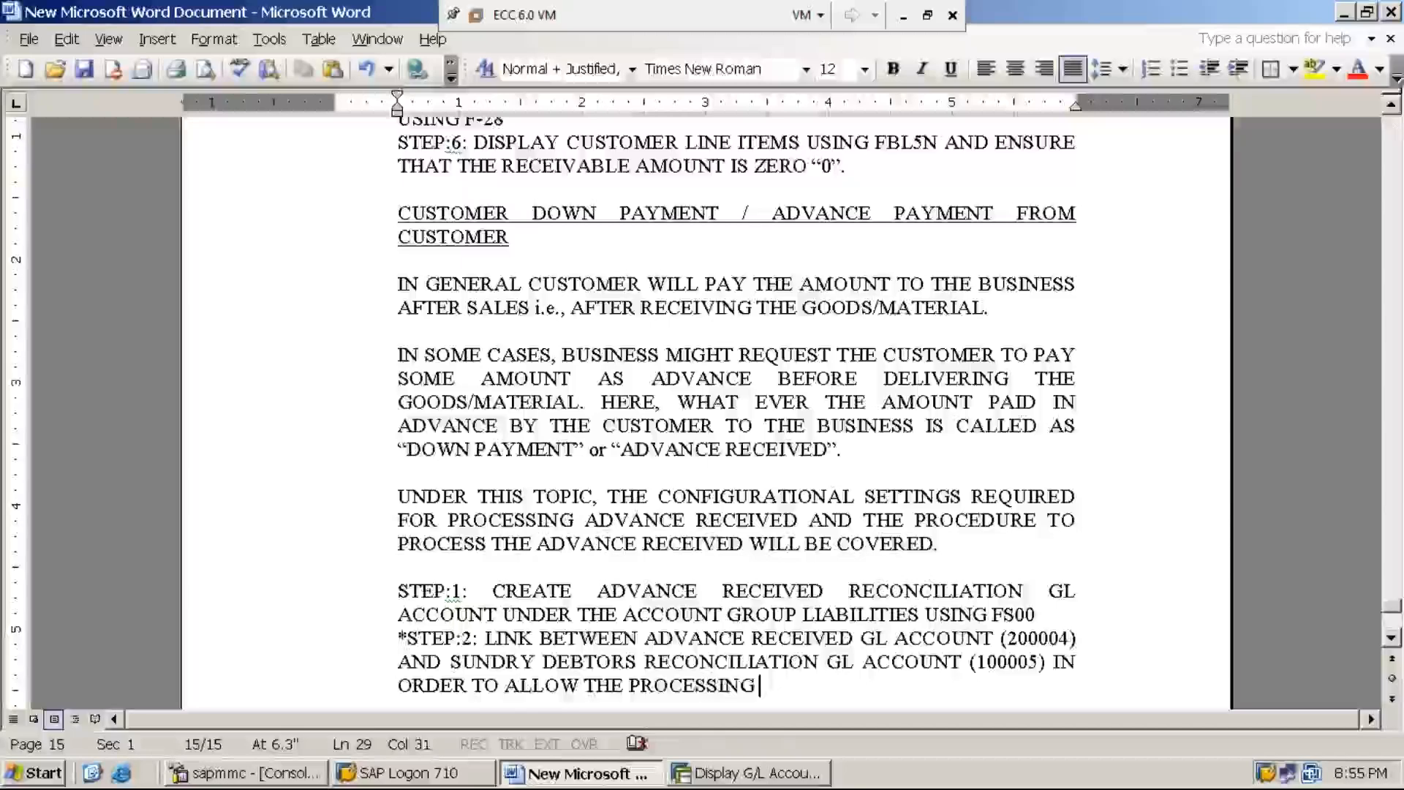
{"action": "key", "text": "BackSpace"}
{"action": "key", "text": "BackSpace"}
{"action": "key", "text": "BackSpace"}
{"action": "key", "text": "BackSpace"}
{"action": "key", "text": "BackSpace"}
{"action": "key", "text": "BackSpace"}
{"action": "key", "text": "BackSpace"}
{"action": "key", "text": "BackSpace"}
{"action": "key", "text": "BackSpace"}
{"action": "key", "text": "BackSpace"}
{"action": "key", "text": "BackSpace"}
{"action": "key", "text": "BackSpace"}
{"action": "key", "text": "BackSpace"}
{"action": "key", "text": "BackSpace"}
{"action": "key", "text": "BackSpace"}
{"action": "key", "text": "BackSpace"}
{"action": "key", "text": "BackSpace"}
{"action": "key", "text": "BackSpace"}
{"action": "key", "text": "BackSpace"}
{"action": "key", "text": "BackSpace"}
{"action": "key", "text": "BackSpace"}
Step: Replace the step 2 wording after "IN ORDER TO" with "FACILITATE THE PROCESSING OF DOWNPAYMENT RECEIVED"
{"action": "type", "text": "FA"}
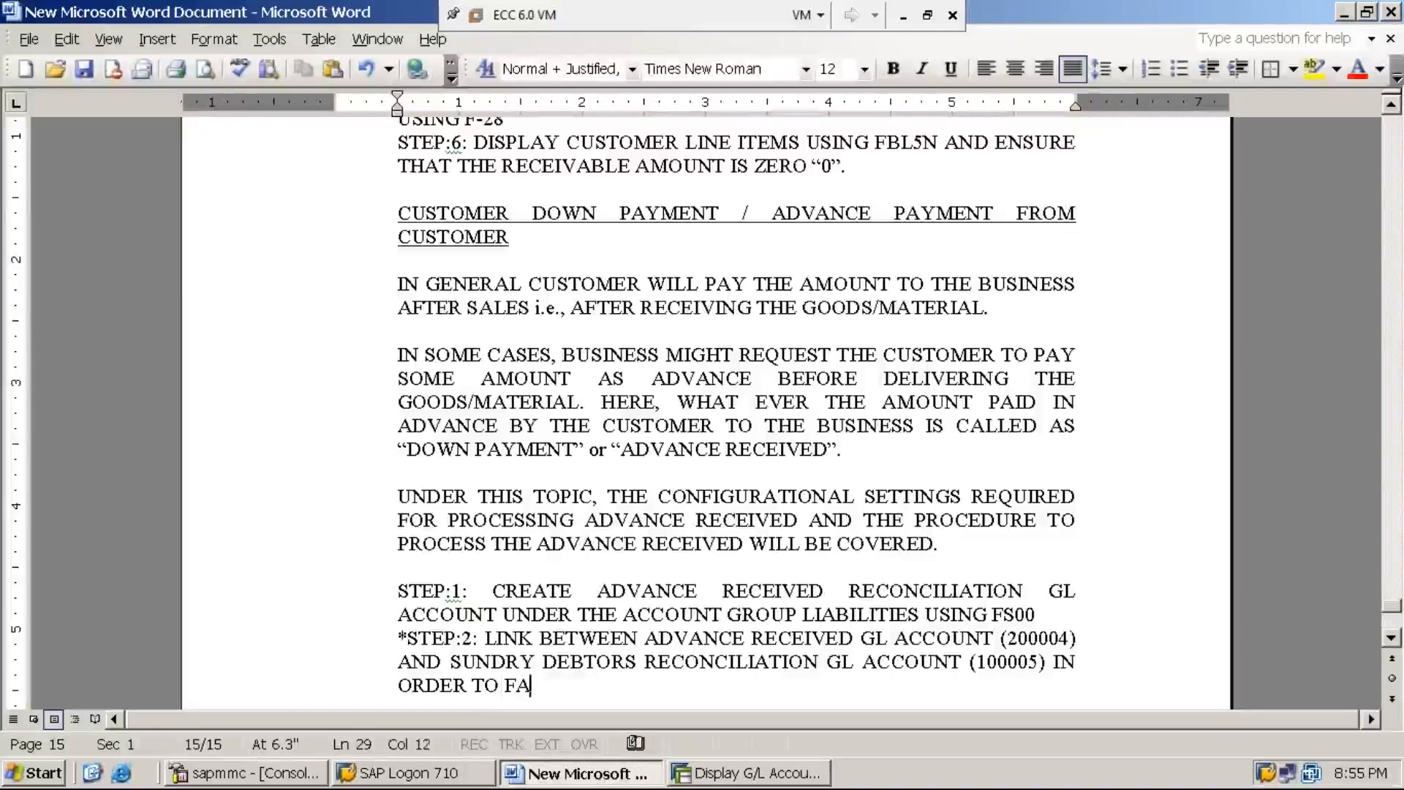
{"action": "type", "text": "CILITATE TH"}
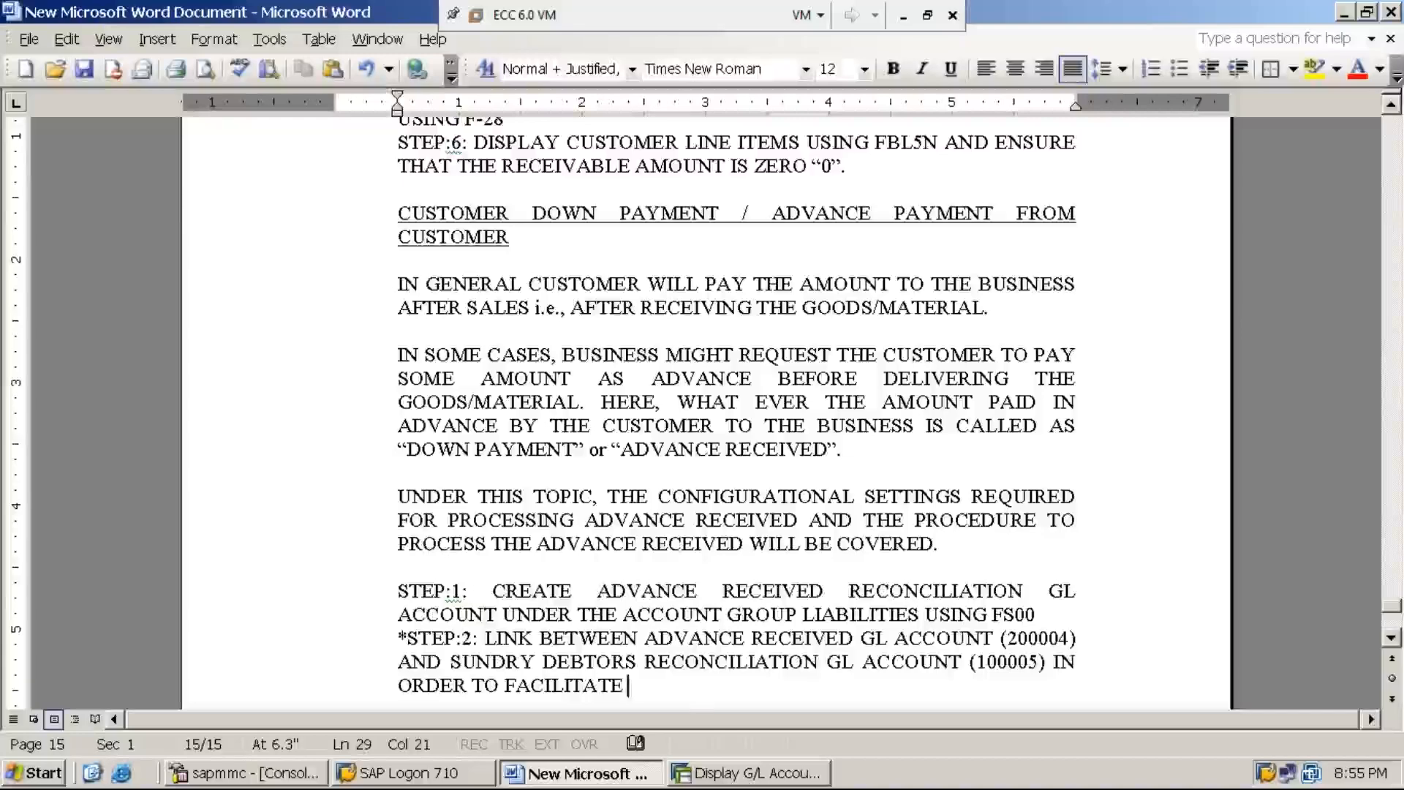
{"action": "type", "text": "CES"}
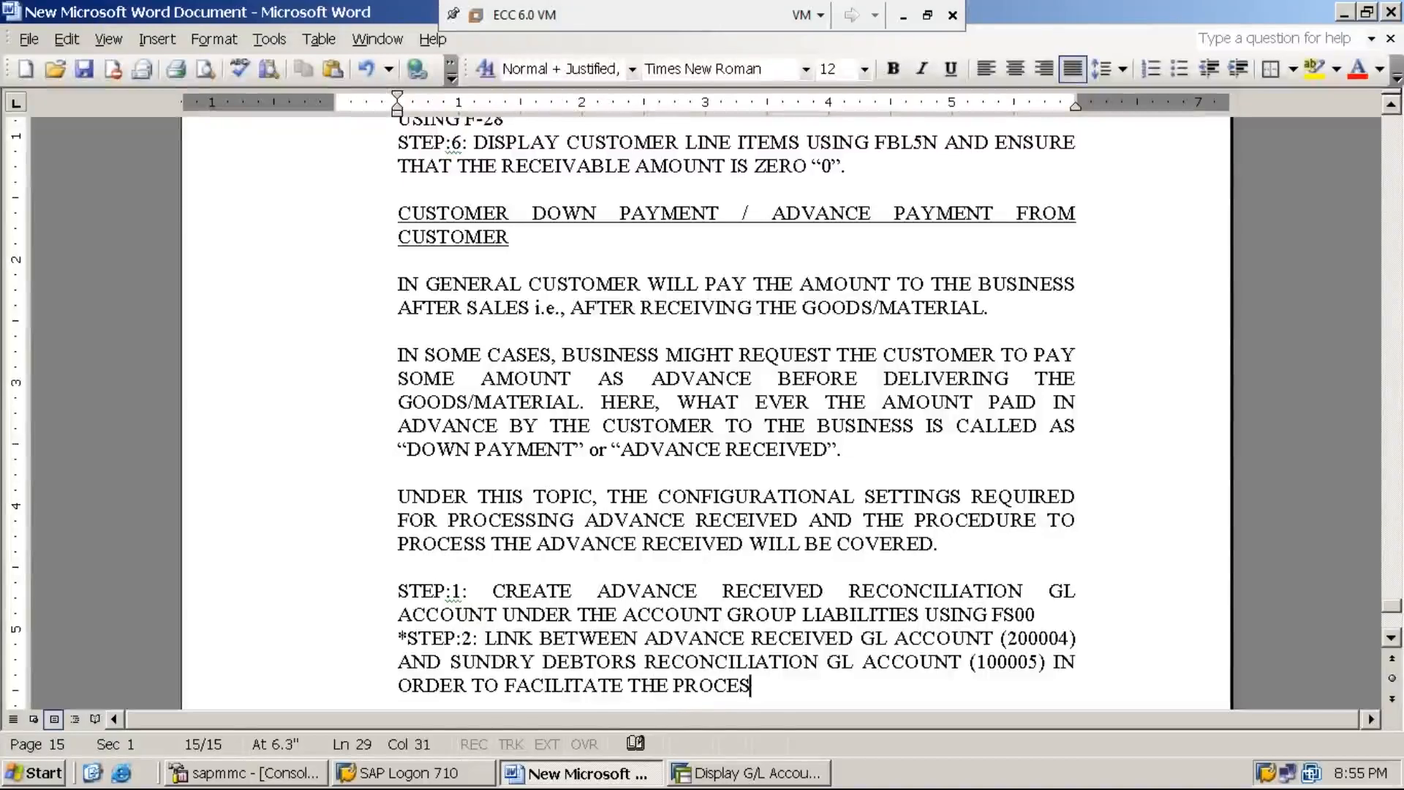
{"action": "type", "text": "SING OF DOW"}
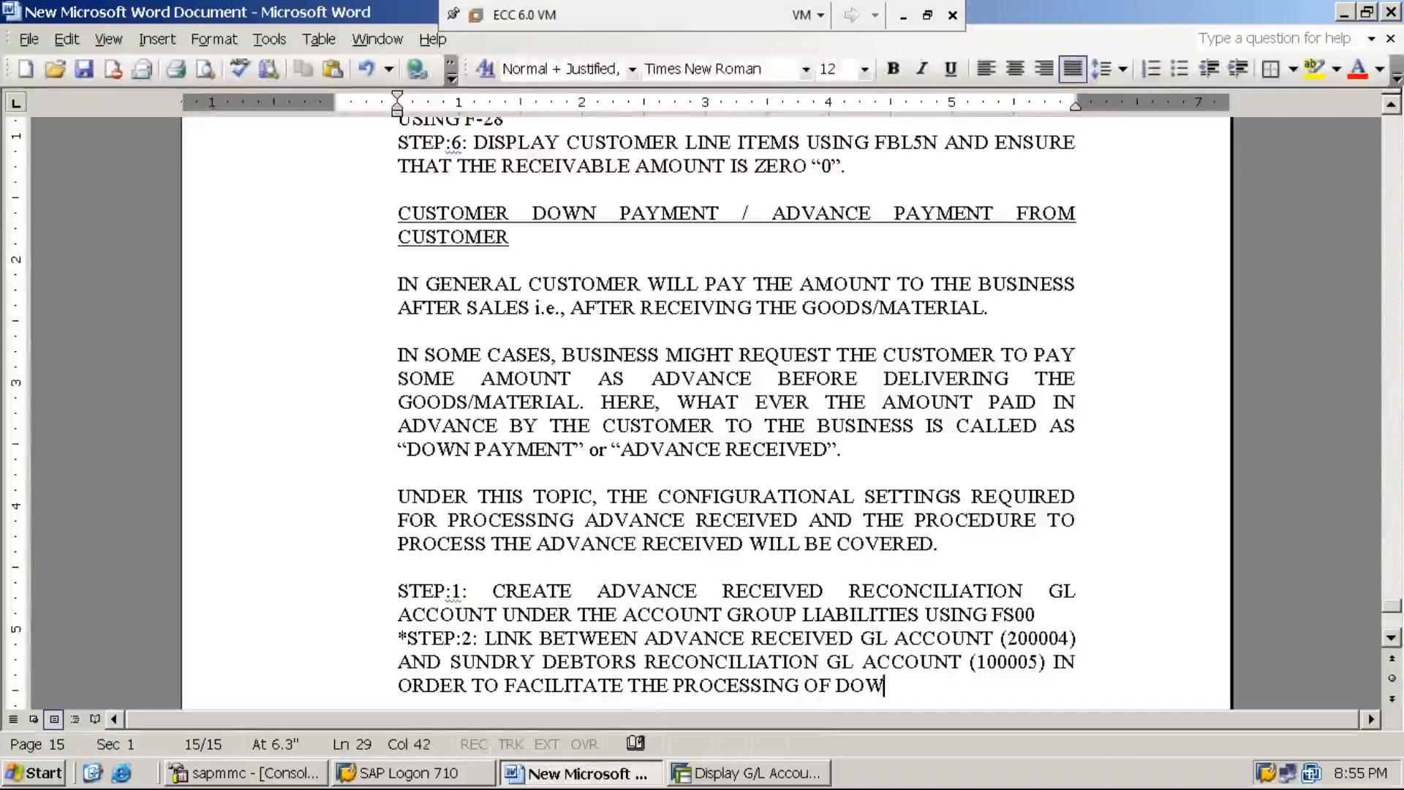
{"action": "type", "text": "NP"}
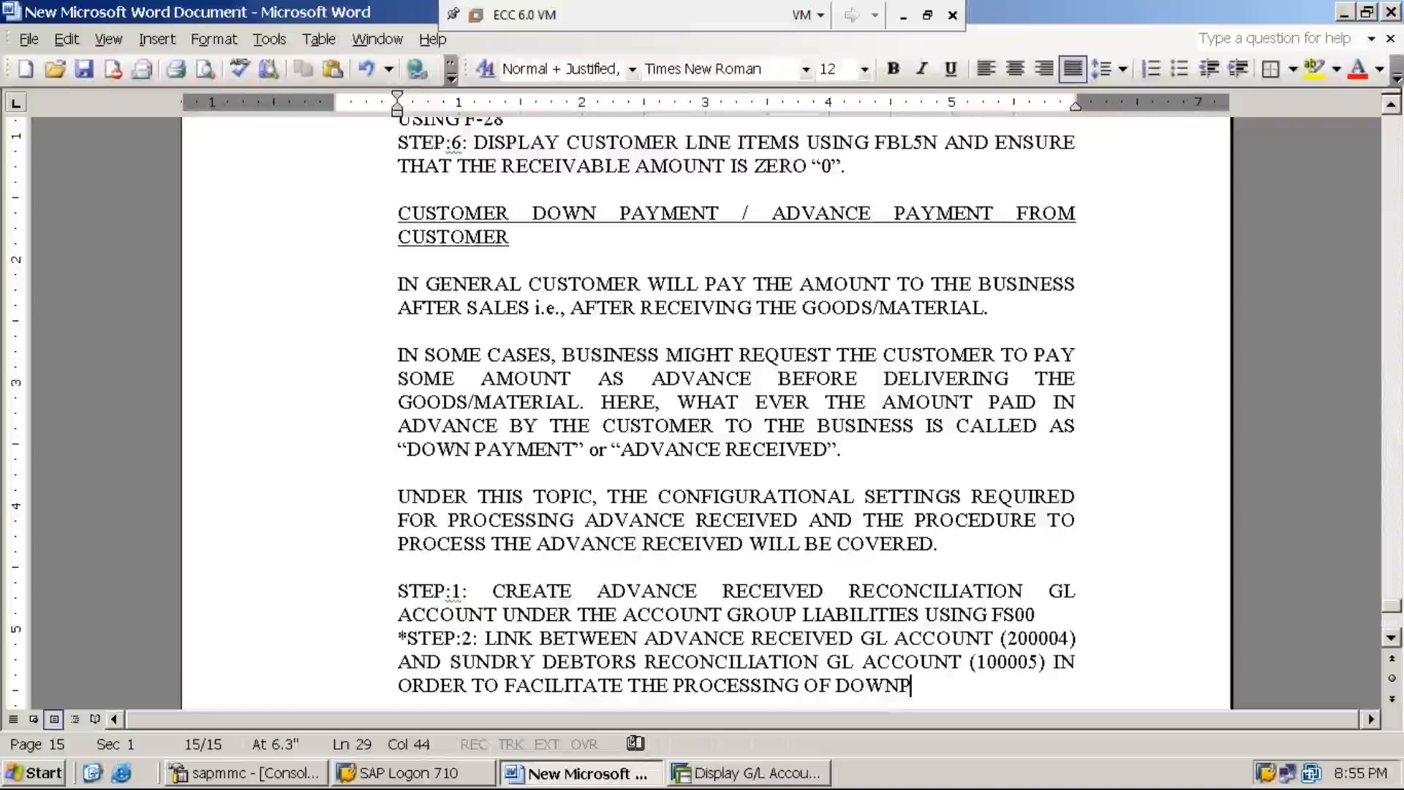
{"action": "type", "text": "AYME"}
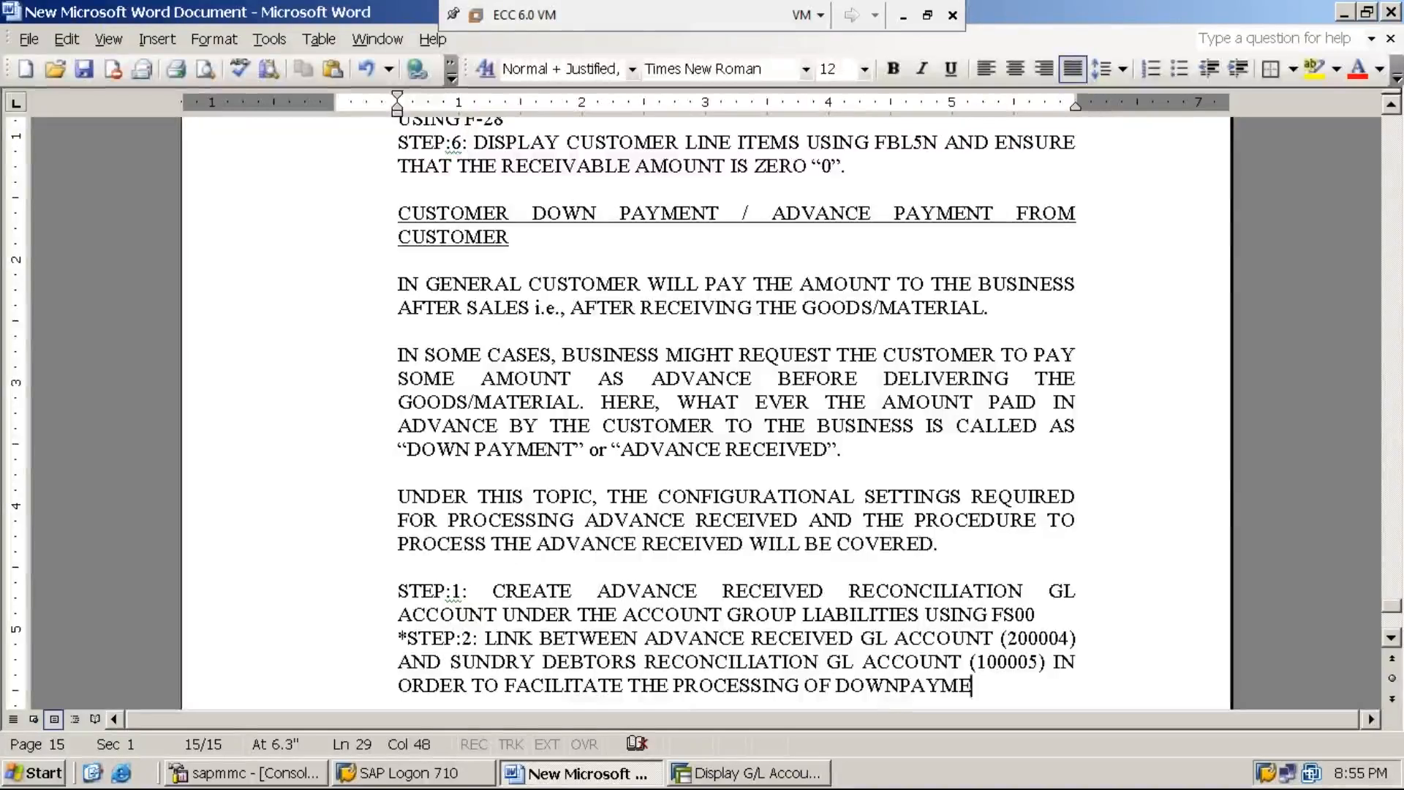
{"action": "type", "text": "NT RECEIVED"}
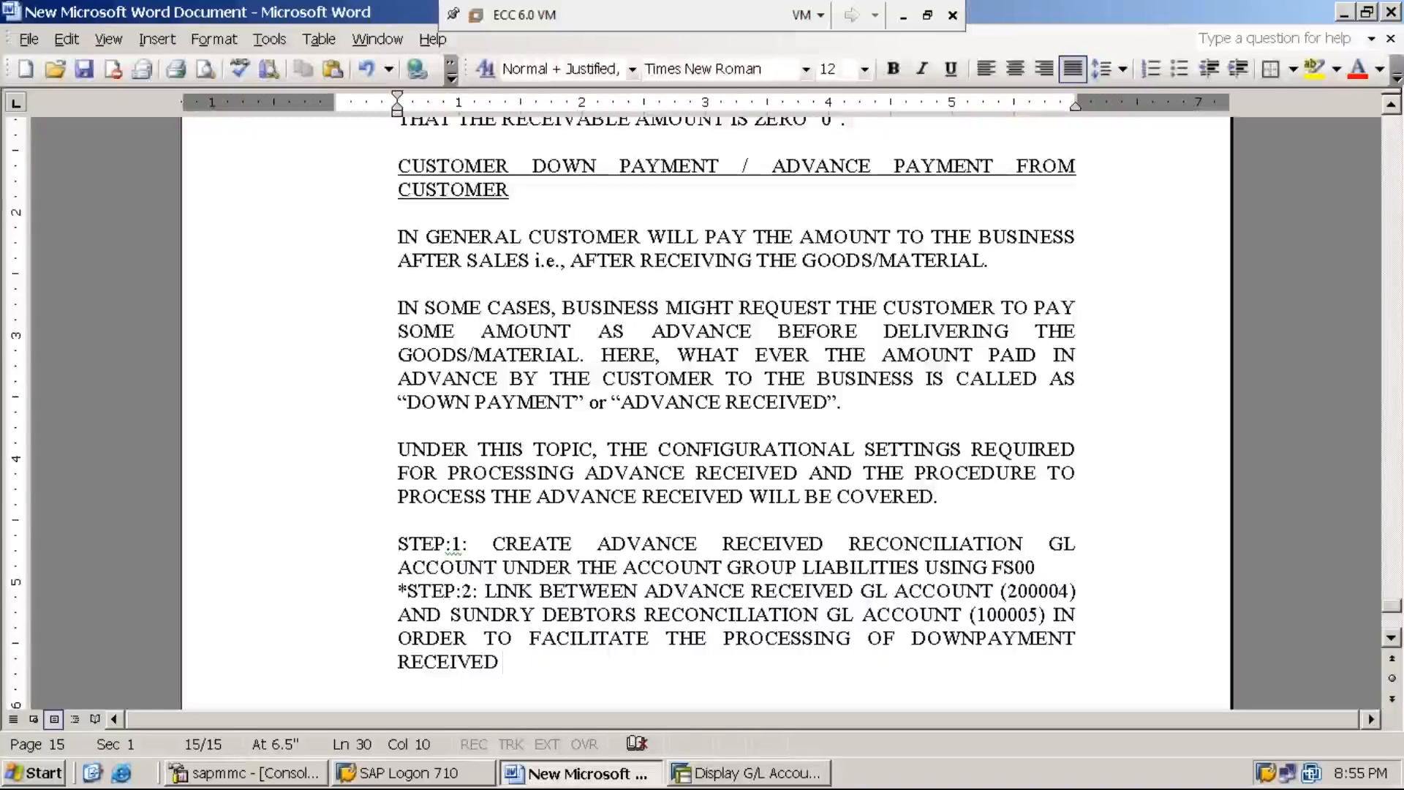
Step: Insert "USING OBXR" after "(100005)" in the step 2 sentence of the notes
{"action": "left_click", "coordinate": [1052, 614]}
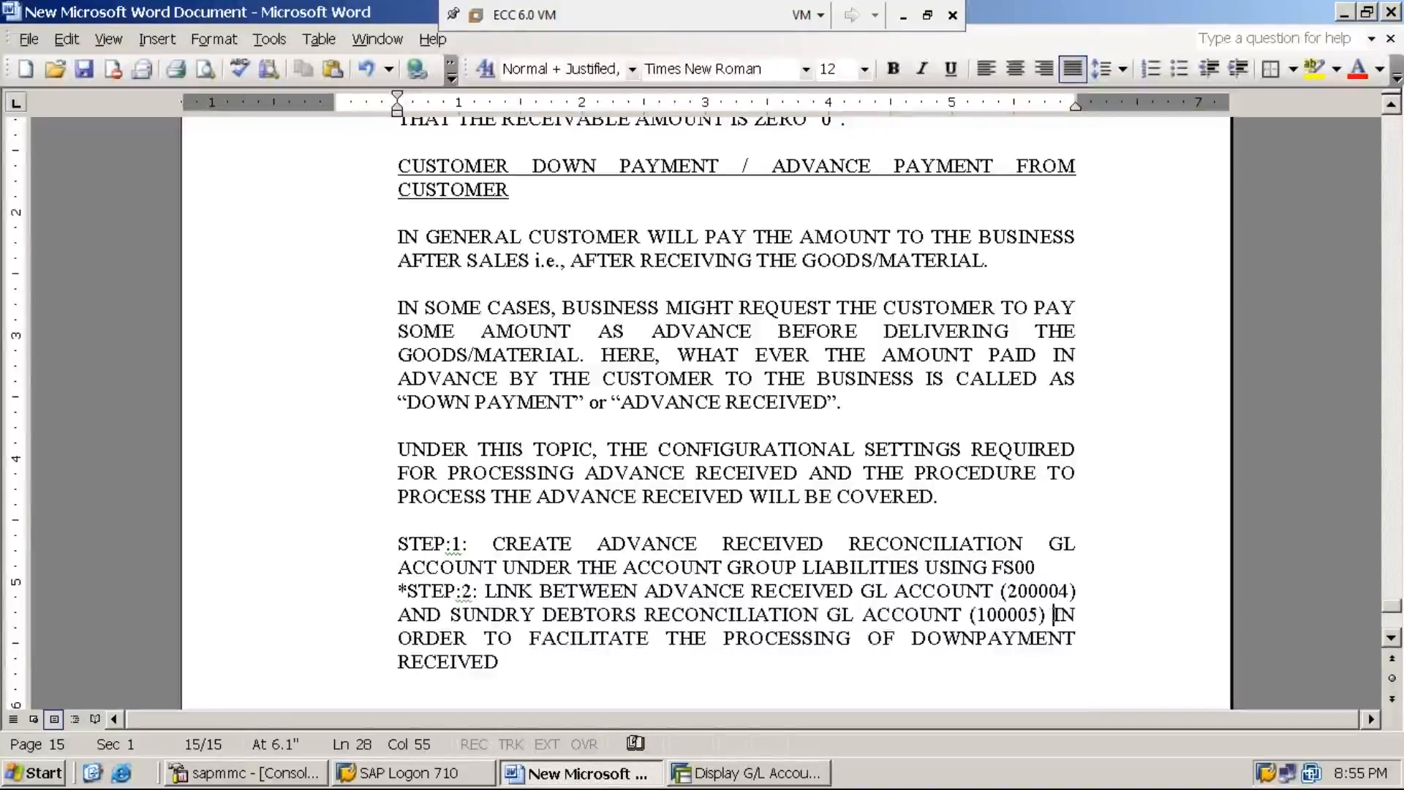
{"action": "type", "text": "USING "}
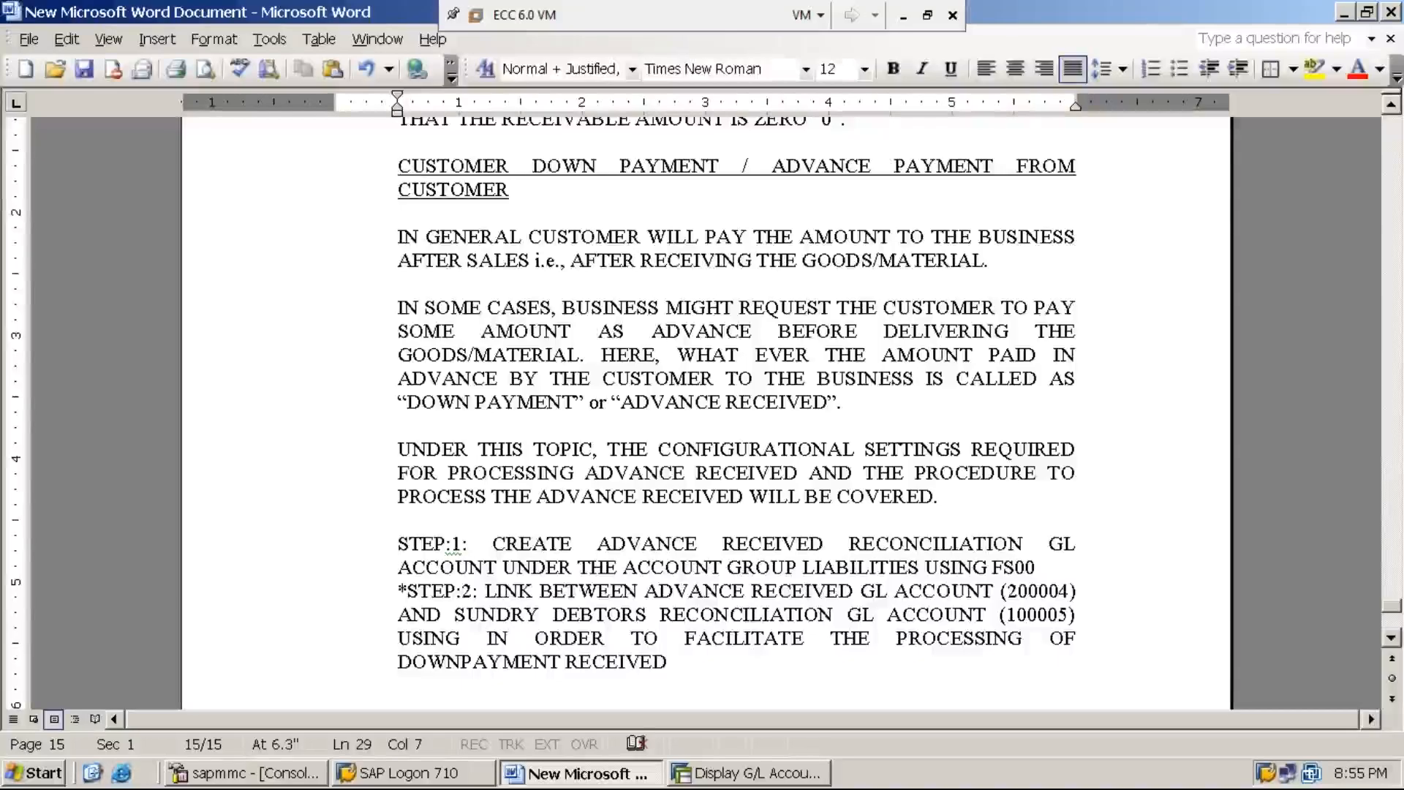
{"action": "type", "text": "OBXR"}
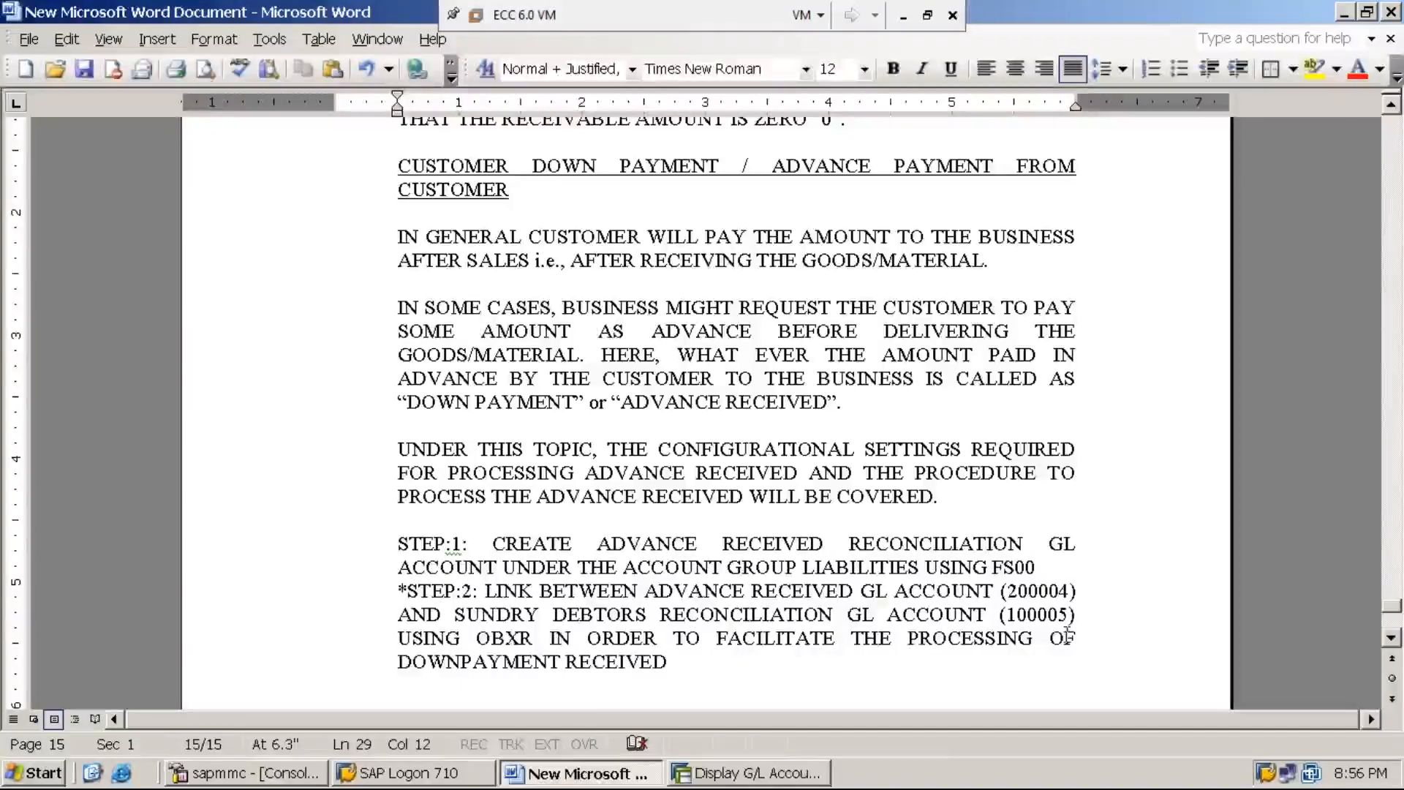
Step: Switch to the SAP G/L account display and minimize the ECC 6.0 virtual machine to reach the host desktop
{"action": "left_click", "coordinate": [761, 774]}
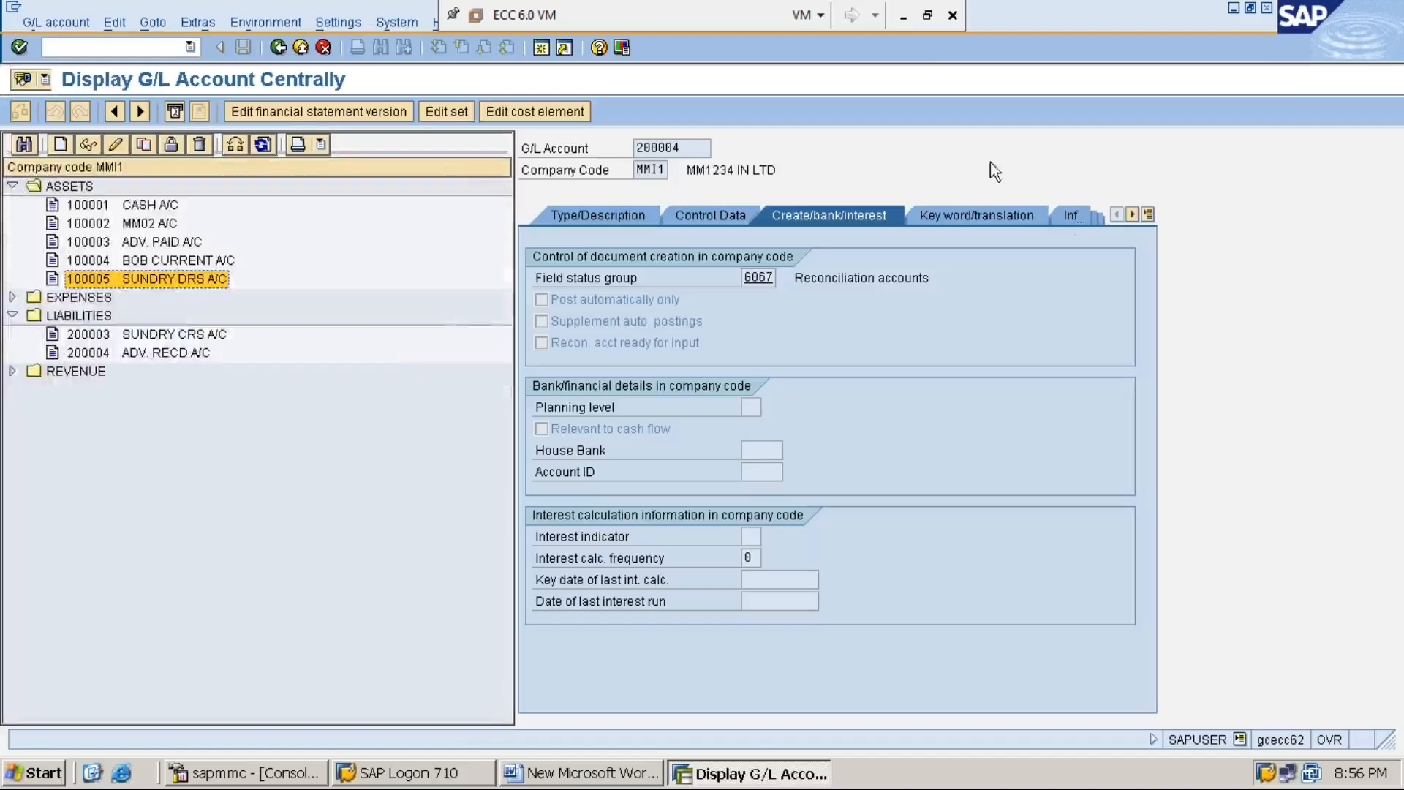
{"action": "left_click", "coordinate": [905, 15]}
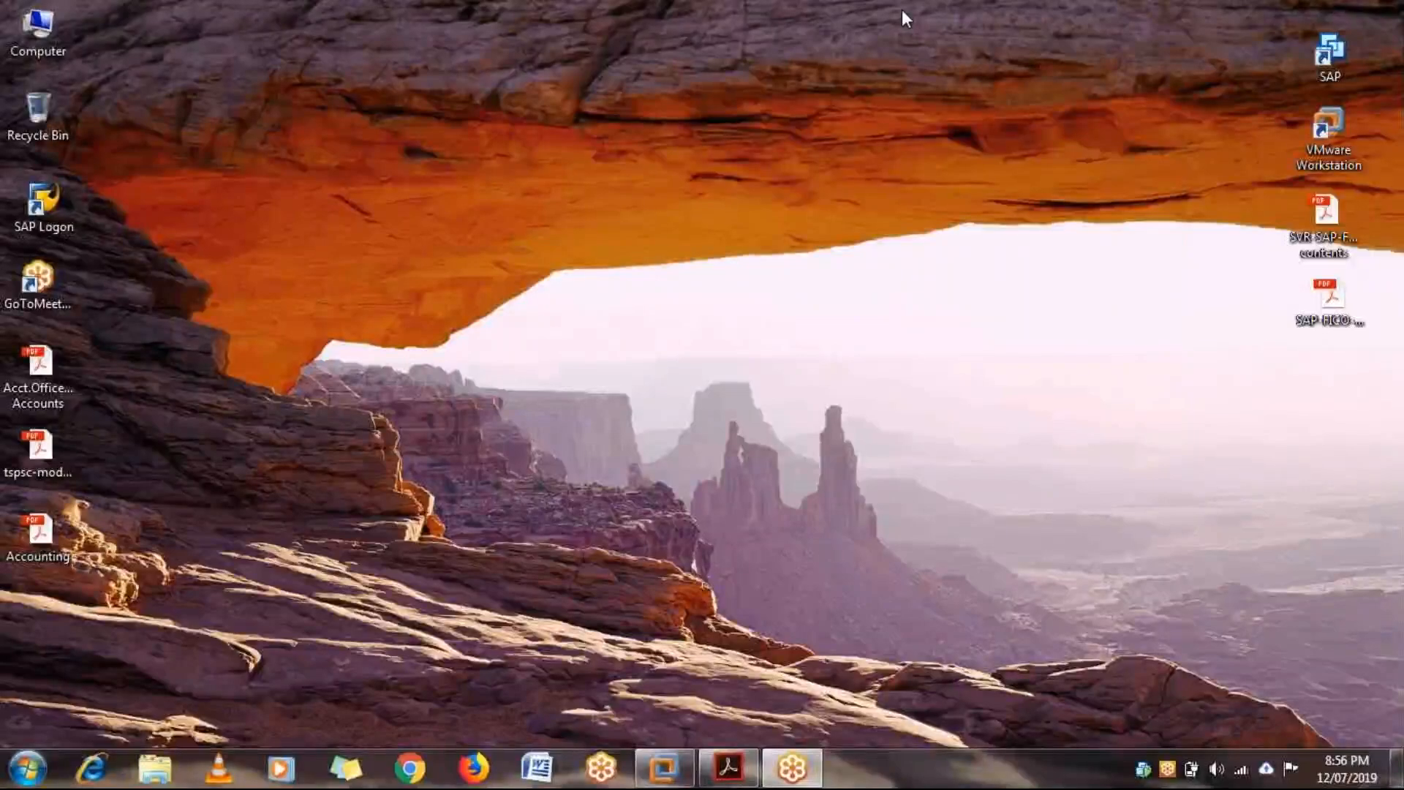
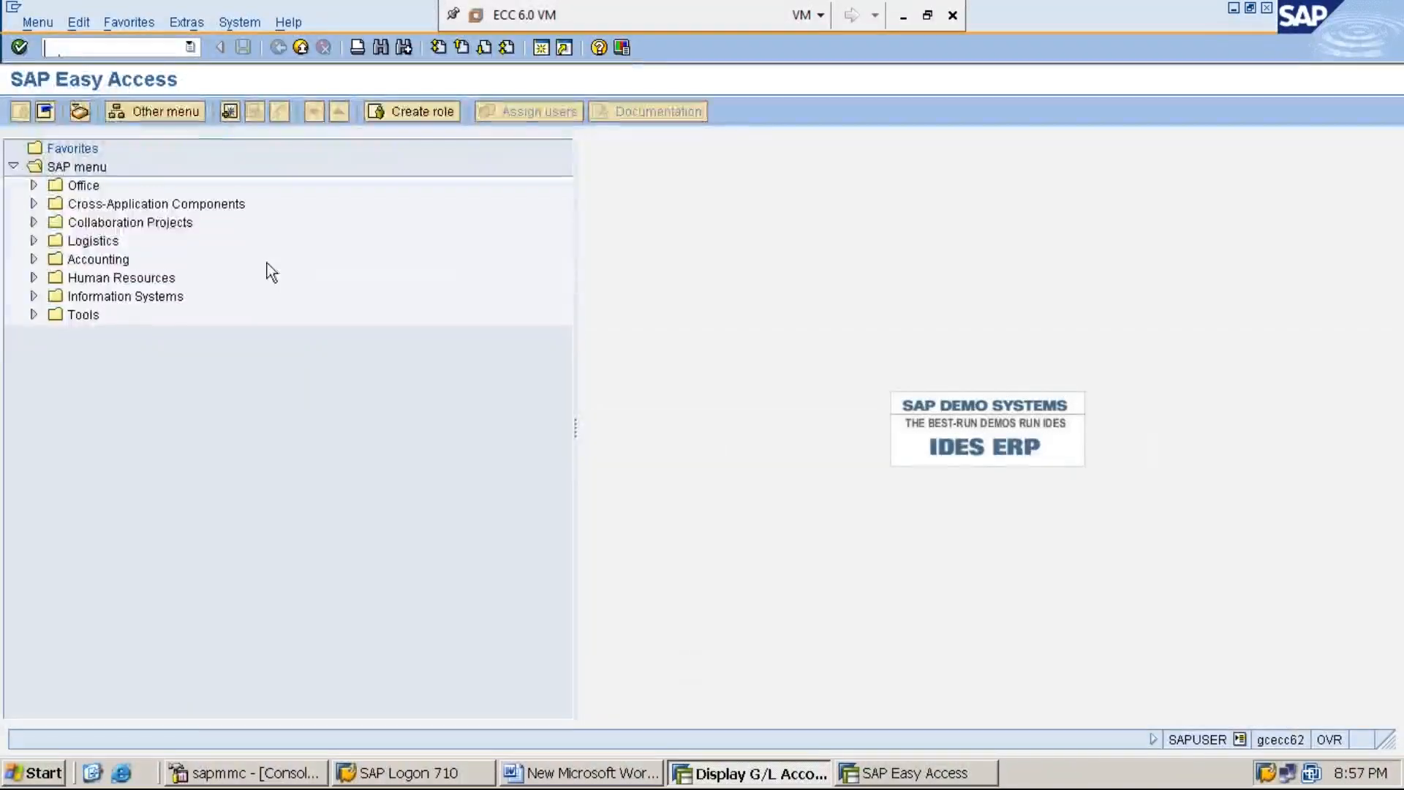
Step: Run transaction SPRO and open the SAP Reference IMG
{"action": "type", "text": "SPRP"}
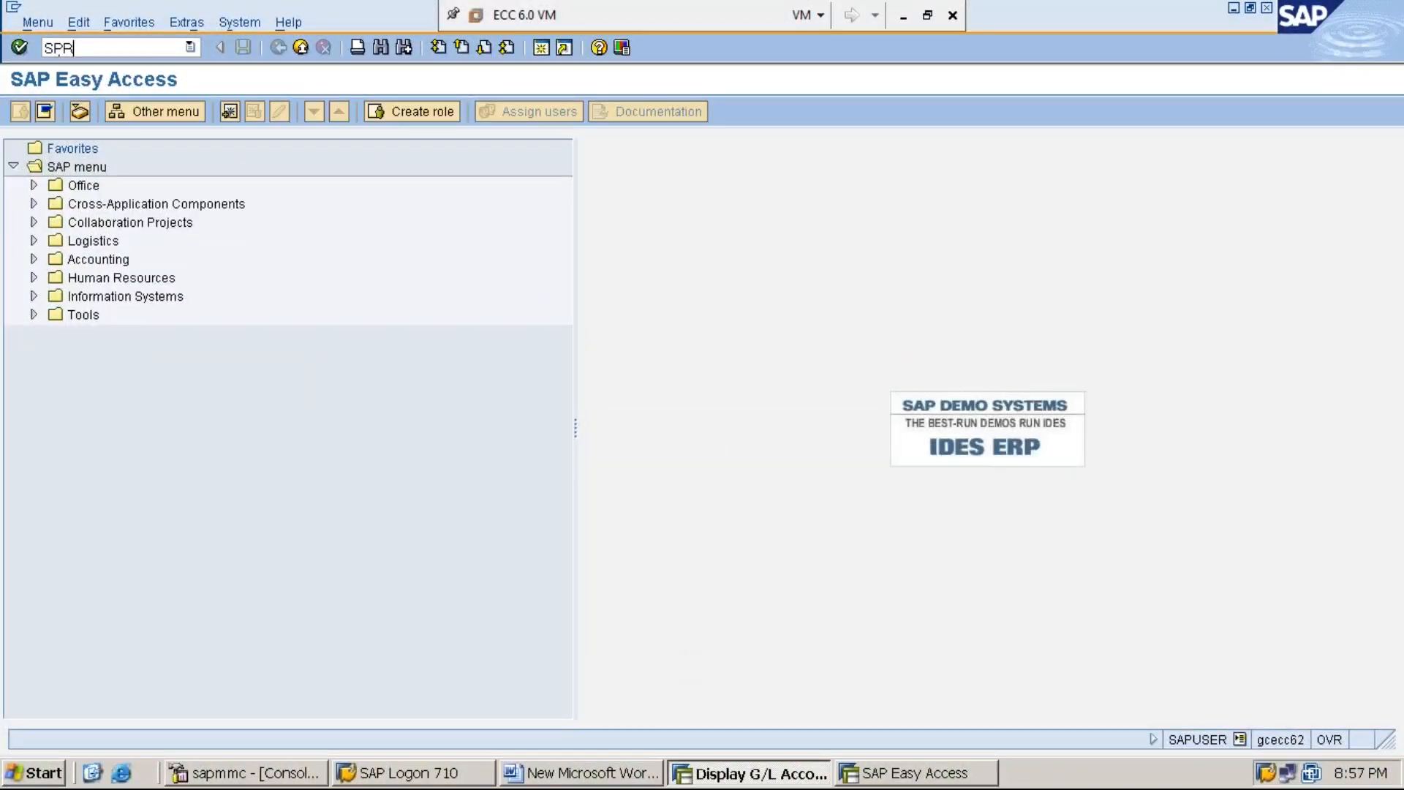
{"action": "key", "text": "BackSpace"}
{"action": "type", "text": "O"}
{"action": "key", "text": "Return"}
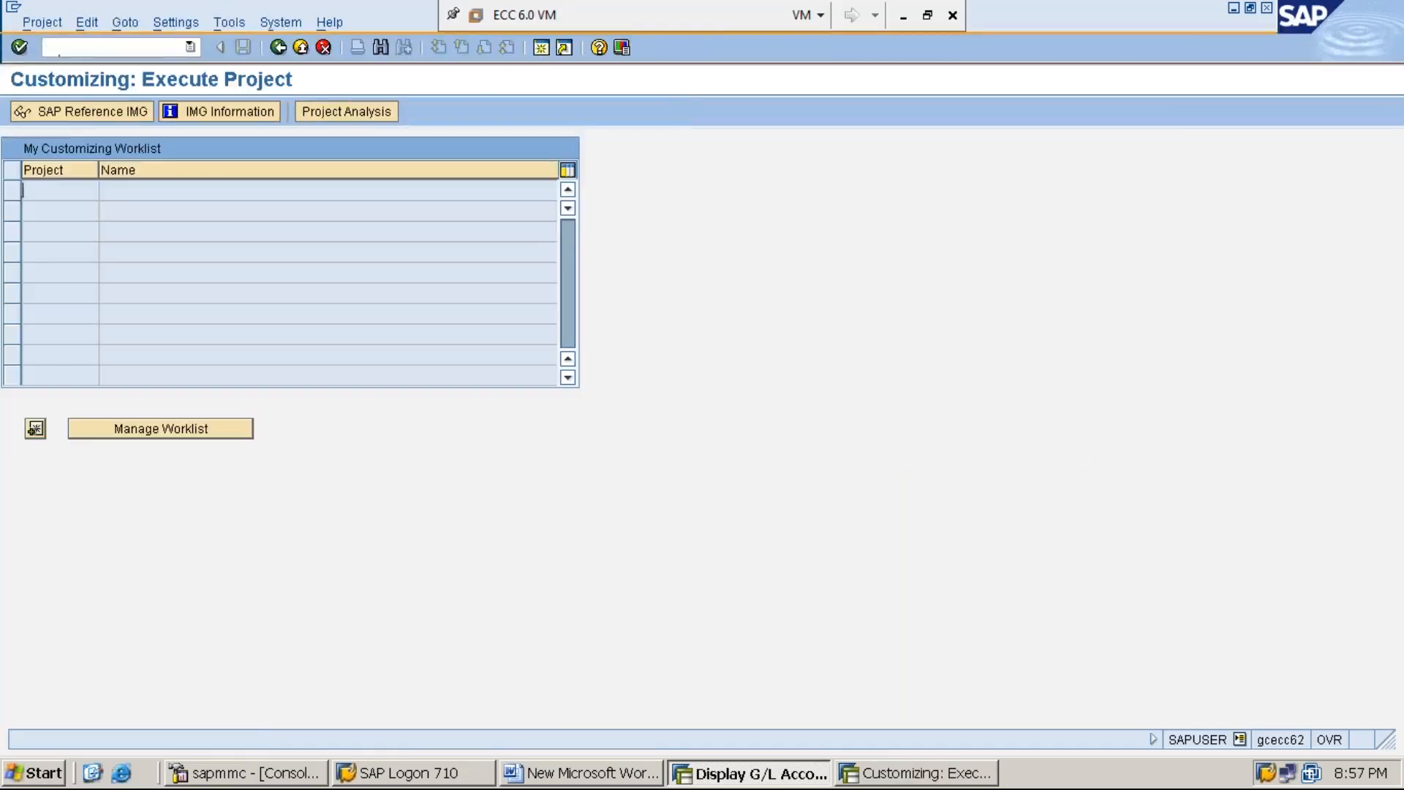
{"action": "left_click", "coordinate": [91, 113]}
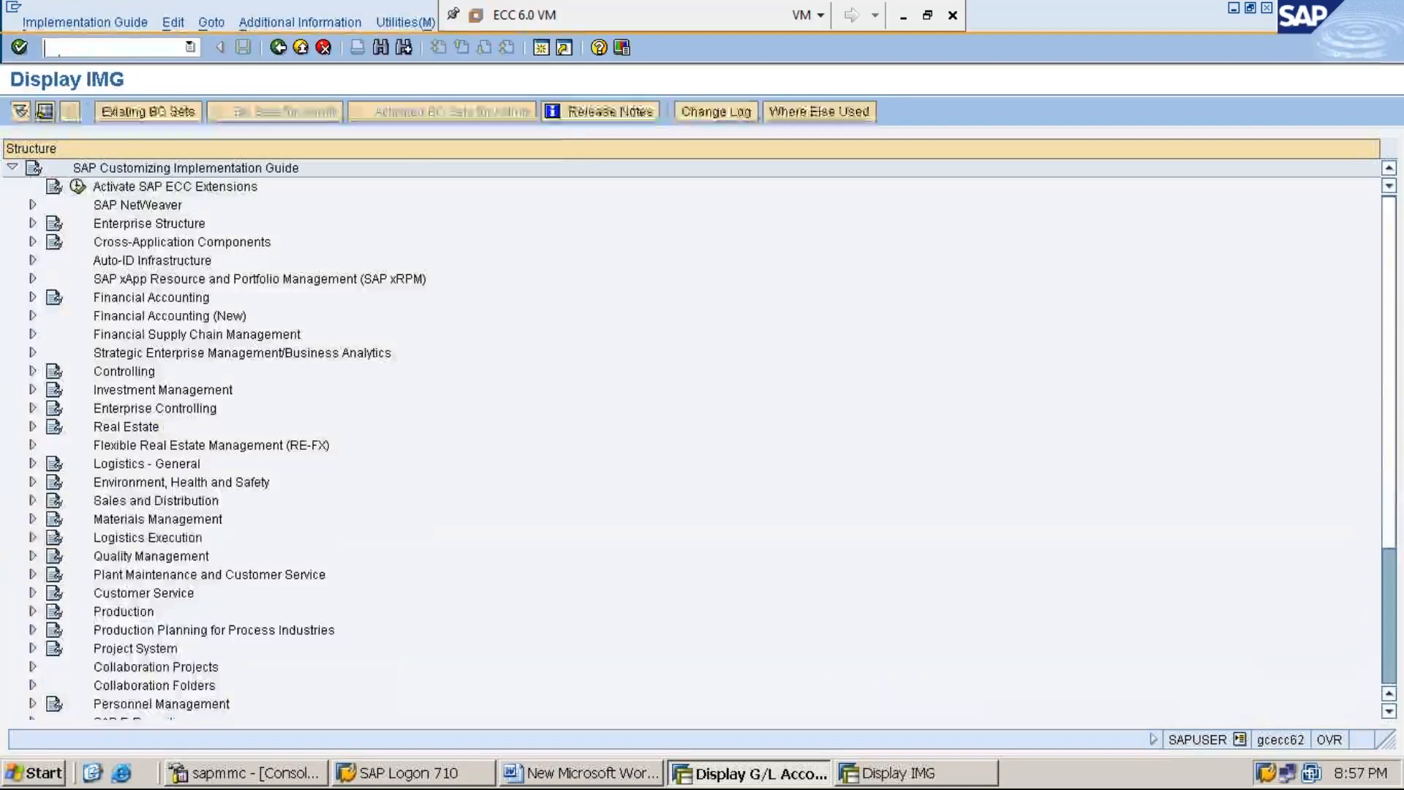
Step: Select Financial Accounting and show the Additional information column with the activity keys in the IMG structure
{"action": "left_click", "coordinate": [175, 297]}
{"action": "left_click", "coordinate": [327, 23]}
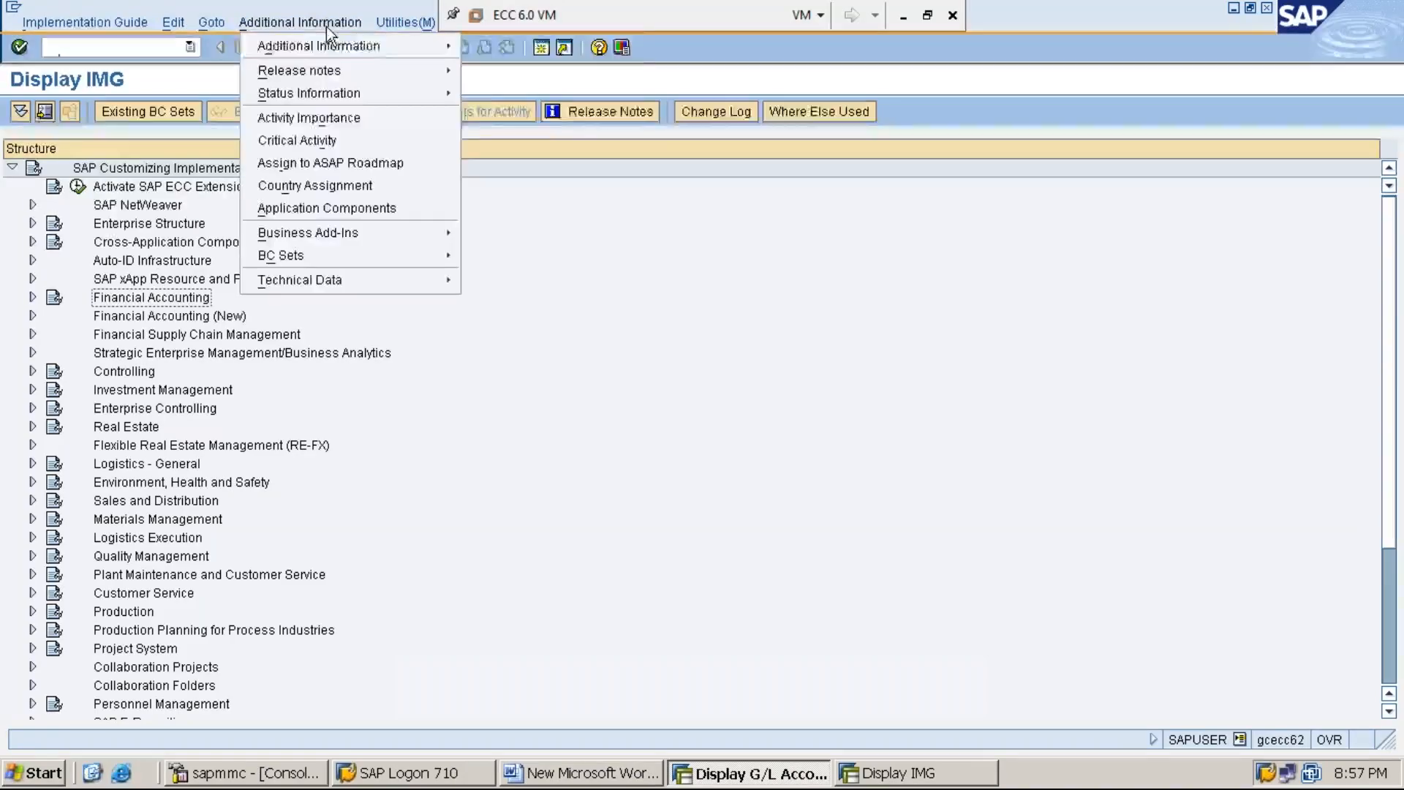
{"action": "key", "text": "Down"}
{"action": "key", "text": "Right"}
{"action": "key", "text": "Down"}
{"action": "key", "text": "Return"}
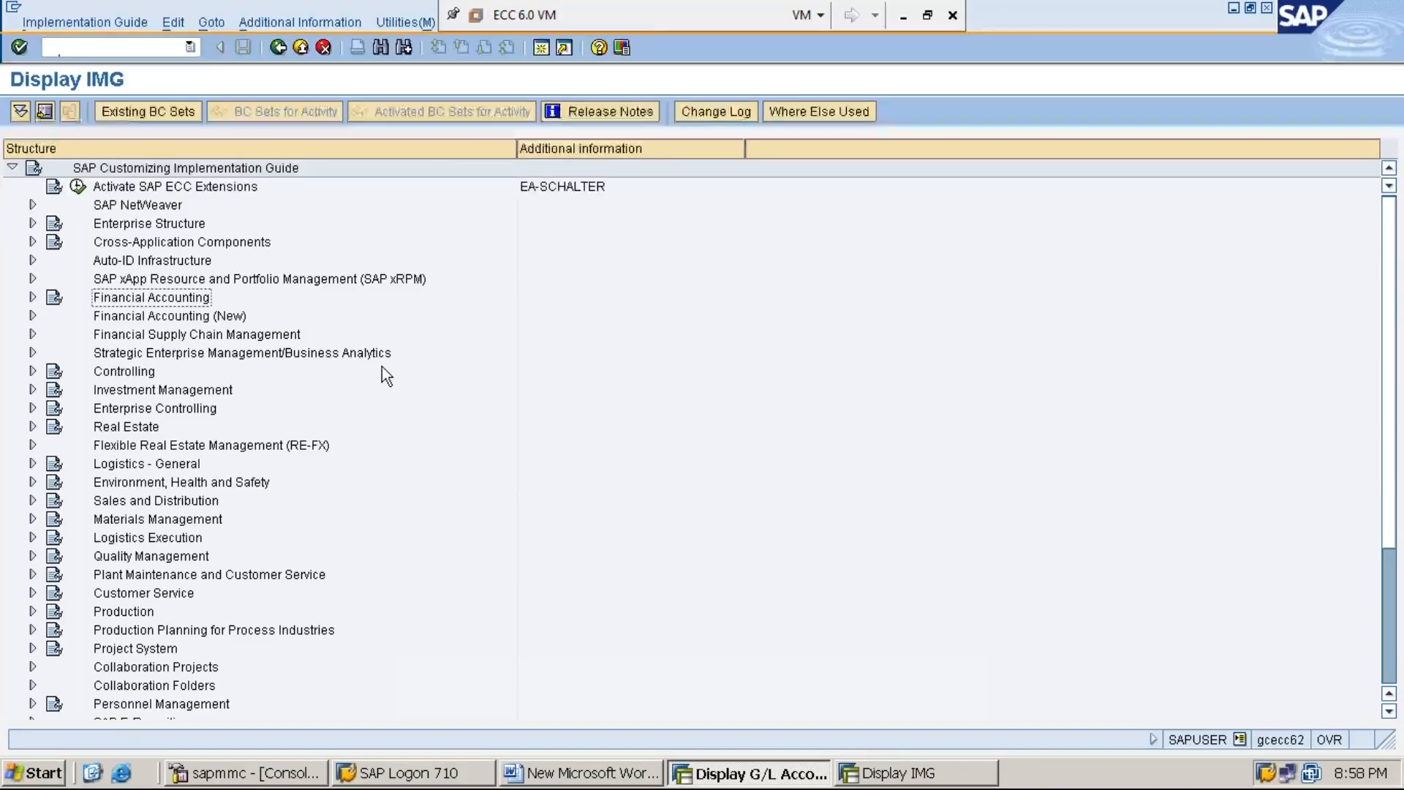
Step: Expand Financial Accounting and its Accounts Receivable and Accounts Payable node in the IMG
{"action": "key", "text": "Right"}
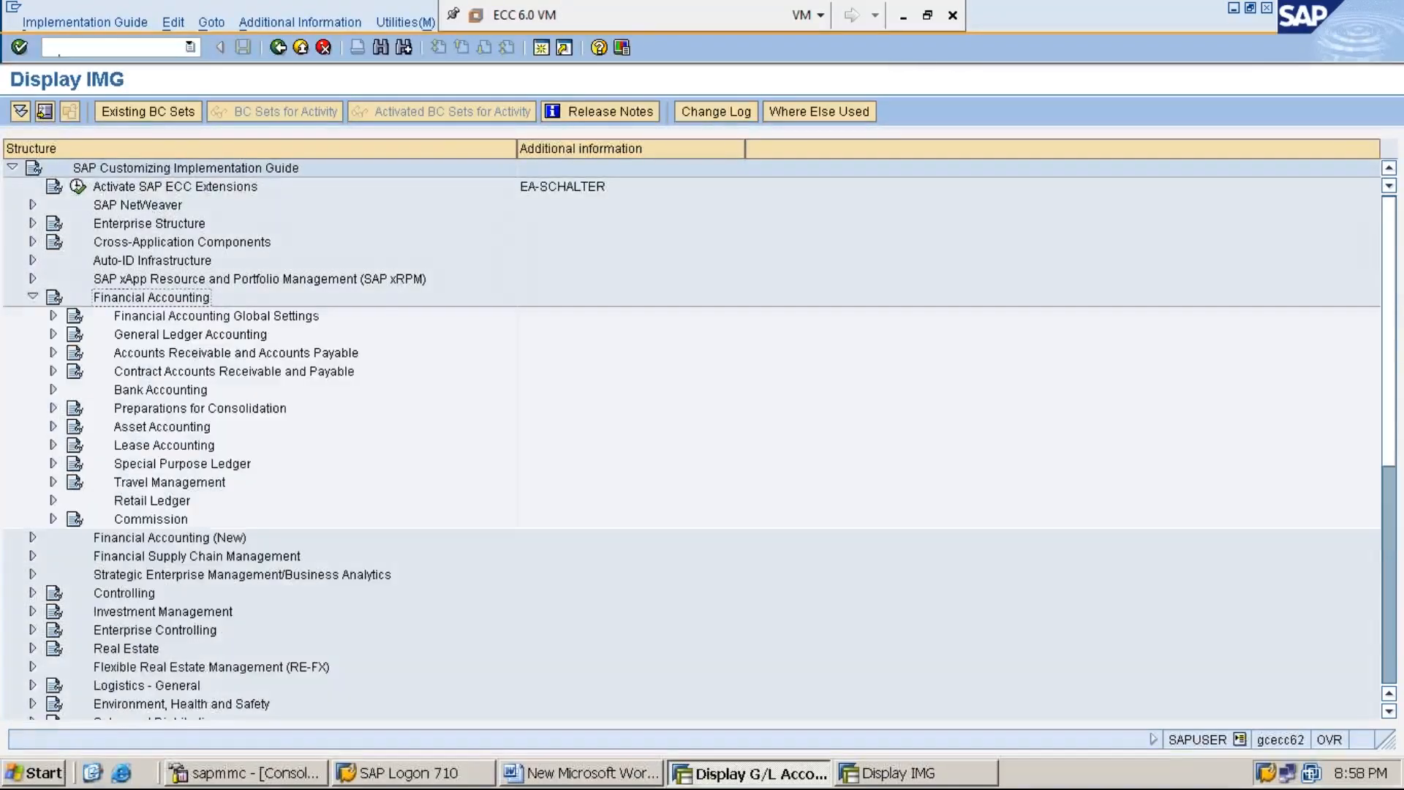
{"action": "key", "text": "Down"}
{"action": "key", "text": "Down"}
{"action": "key", "text": "Down"}
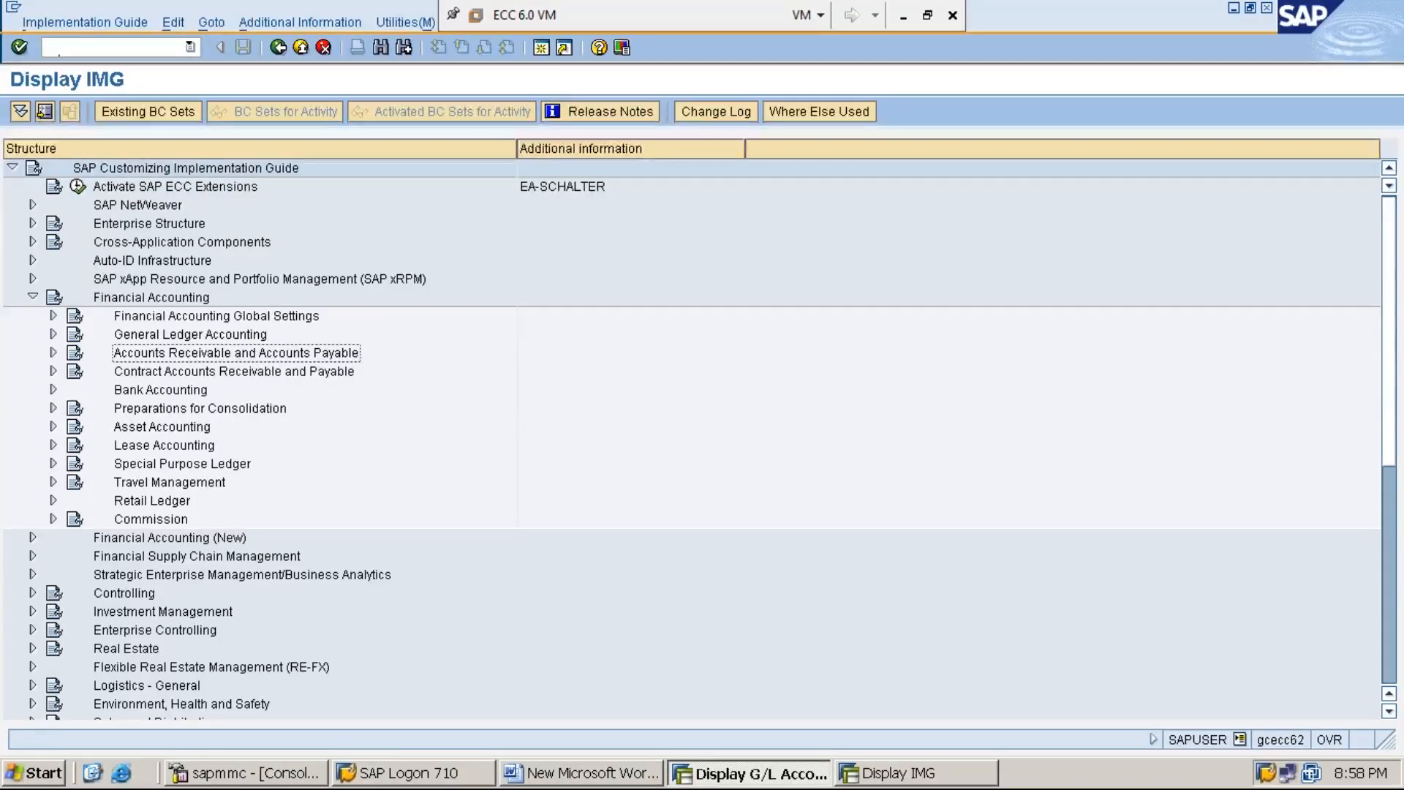
{"action": "key", "text": "Right"}
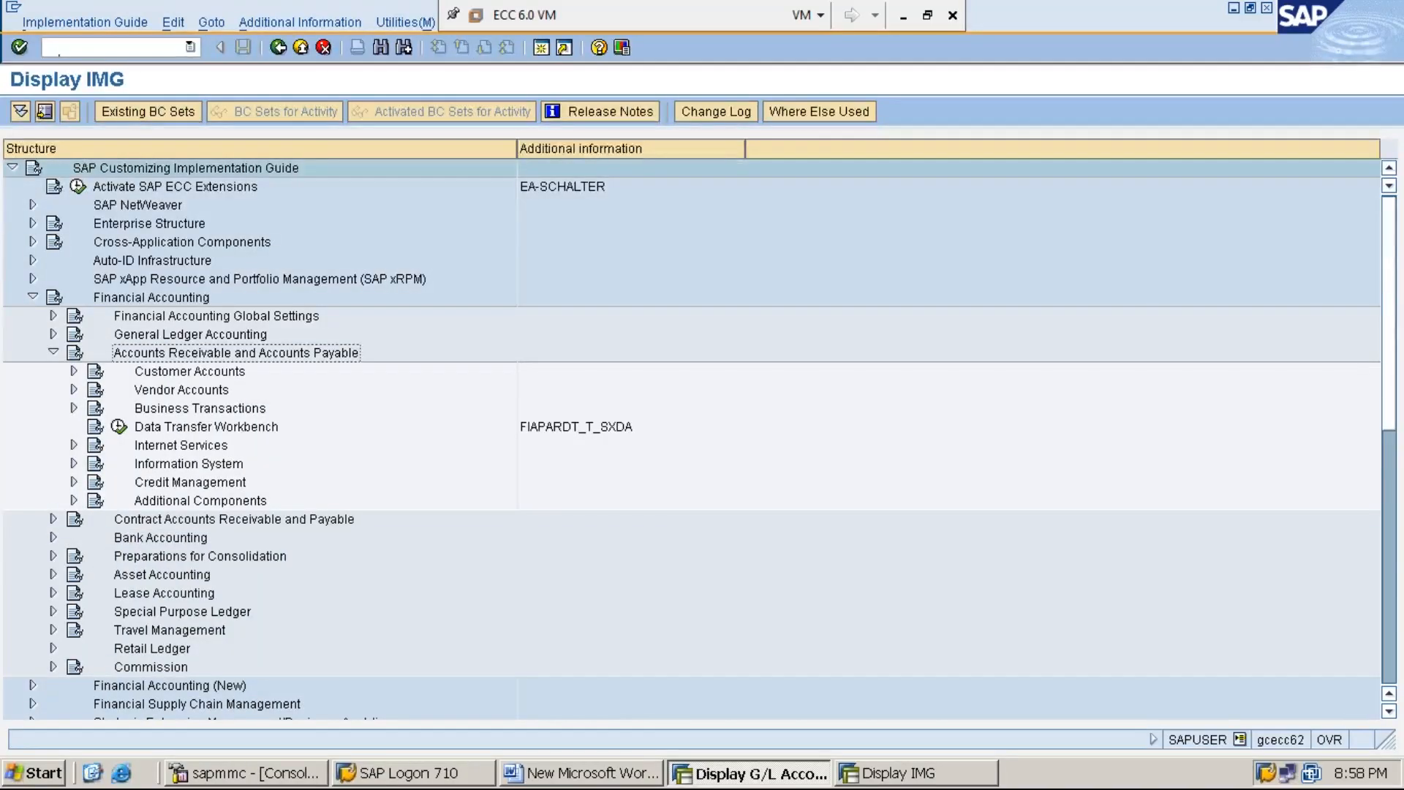
Step: Expand Business Transactions and its Down Payment Received node under Accounts Receivable and Accounts Payable
{"action": "key", "text": "Down"}
{"action": "key", "text": "Down"}
{"action": "key", "text": "Down"}
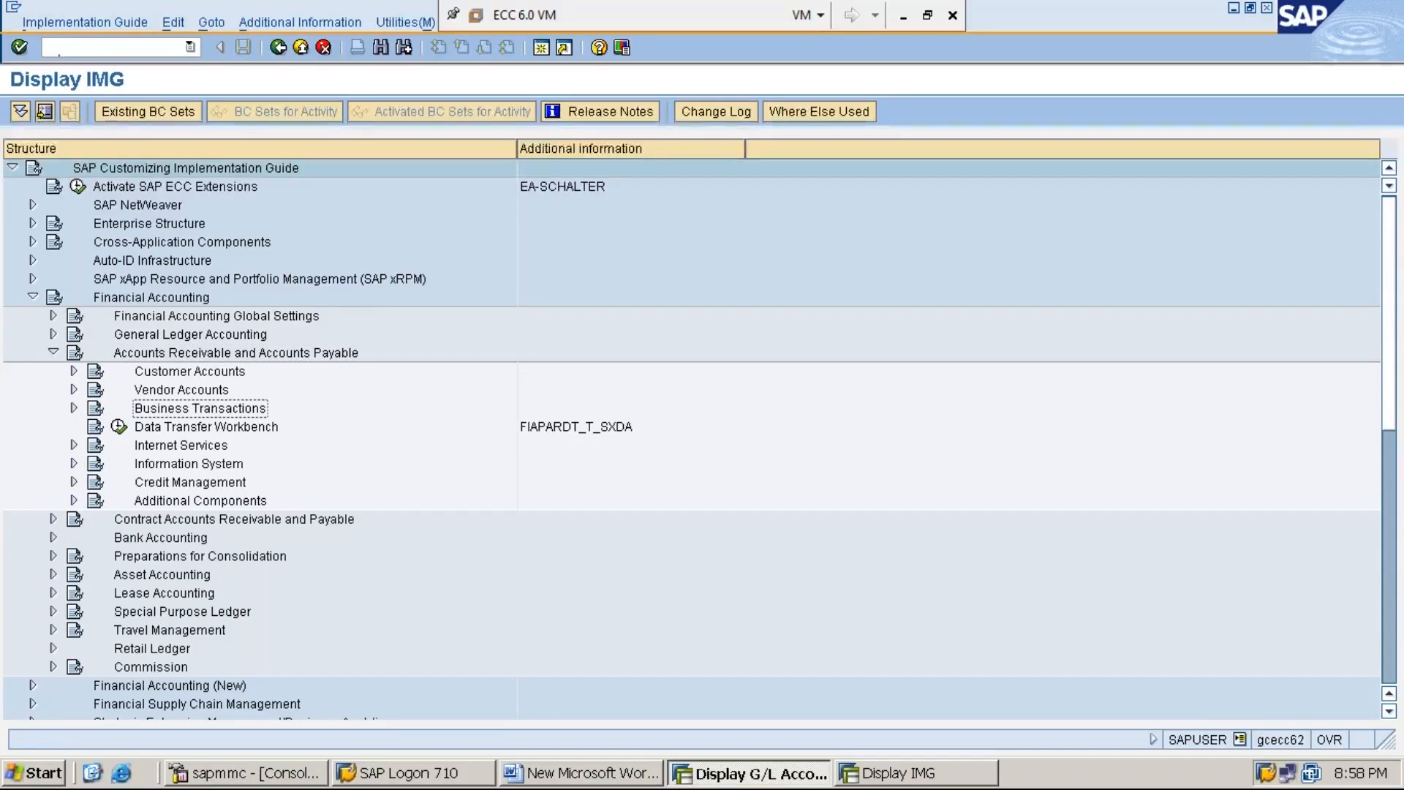
{"action": "key", "text": "Right"}
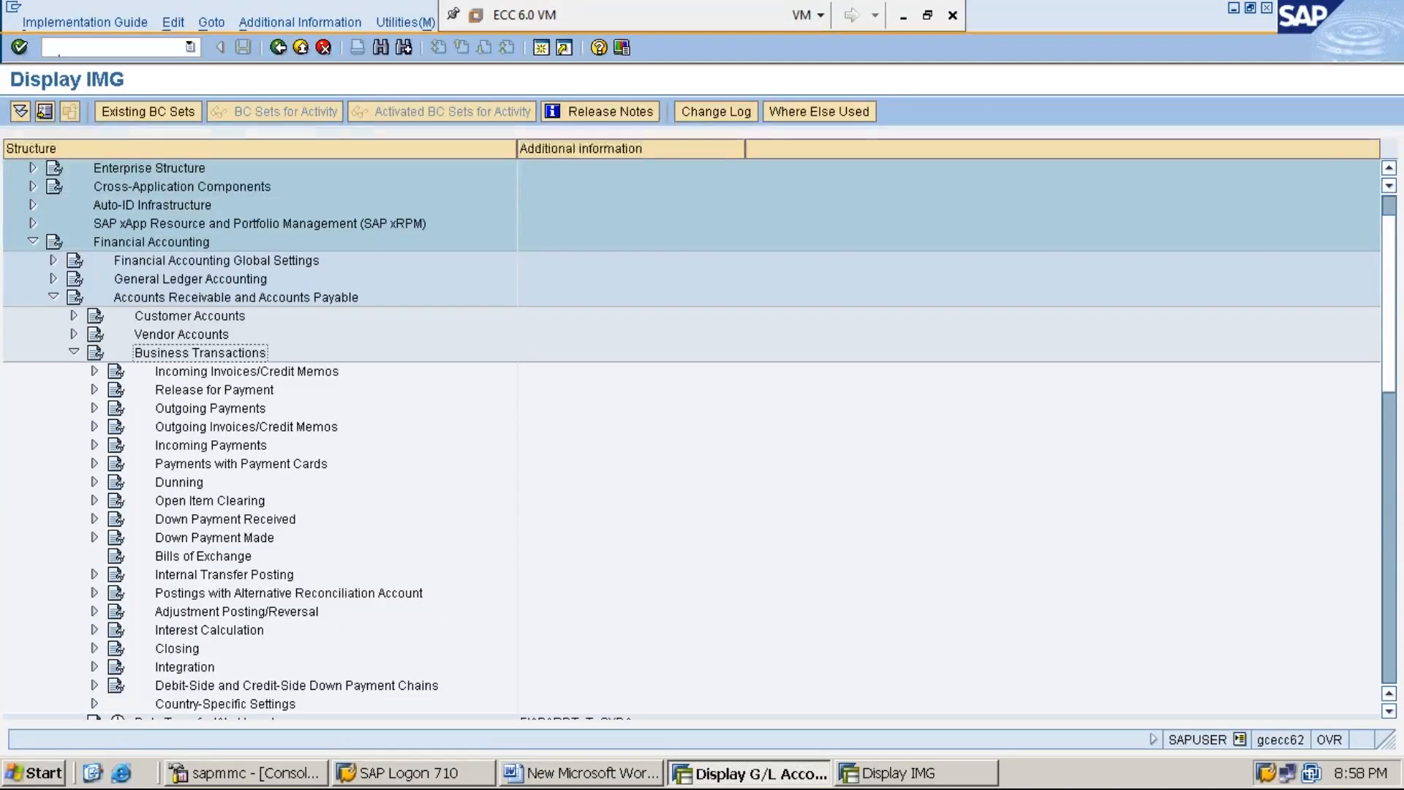
{"action": "key", "text": "Down"}
{"action": "key", "text": "Down"}
{"action": "key", "text": "Down"}
{"action": "key", "text": "Down"}
{"action": "key", "text": "Down"}
{"action": "key", "text": "Down"}
{"action": "key", "text": "Down"}
{"action": "key", "text": "Down"}
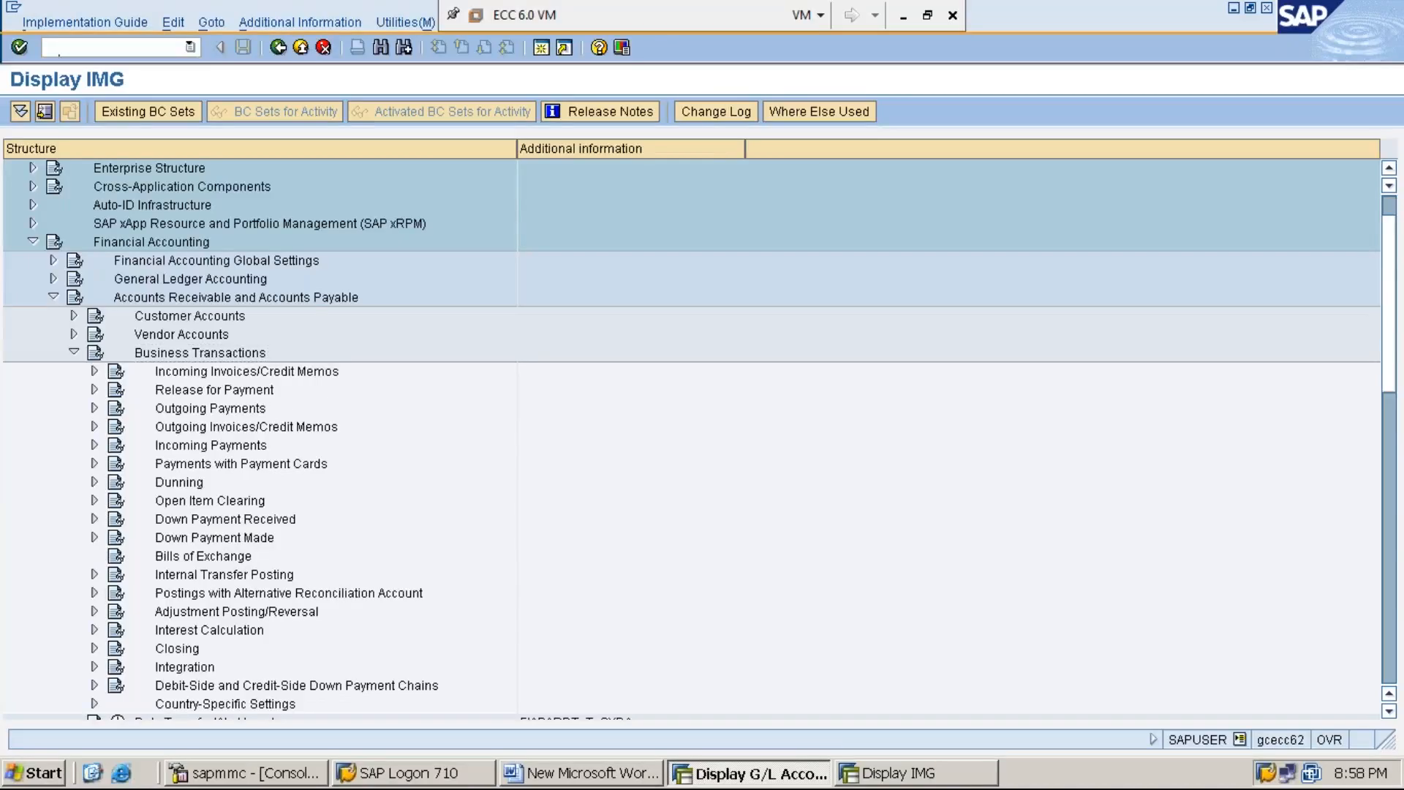
{"action": "key", "text": "Down"}
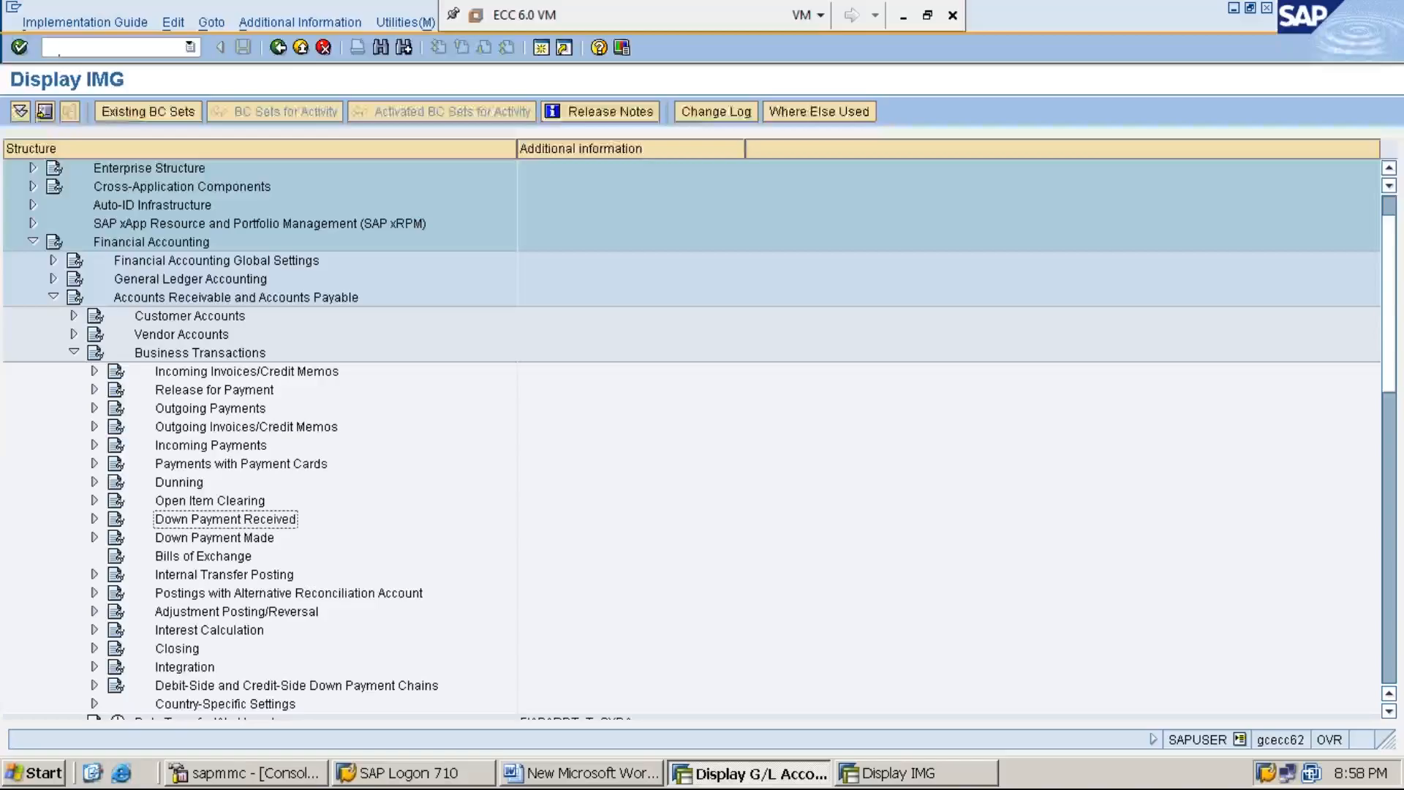
{"action": "key", "text": "Right"}
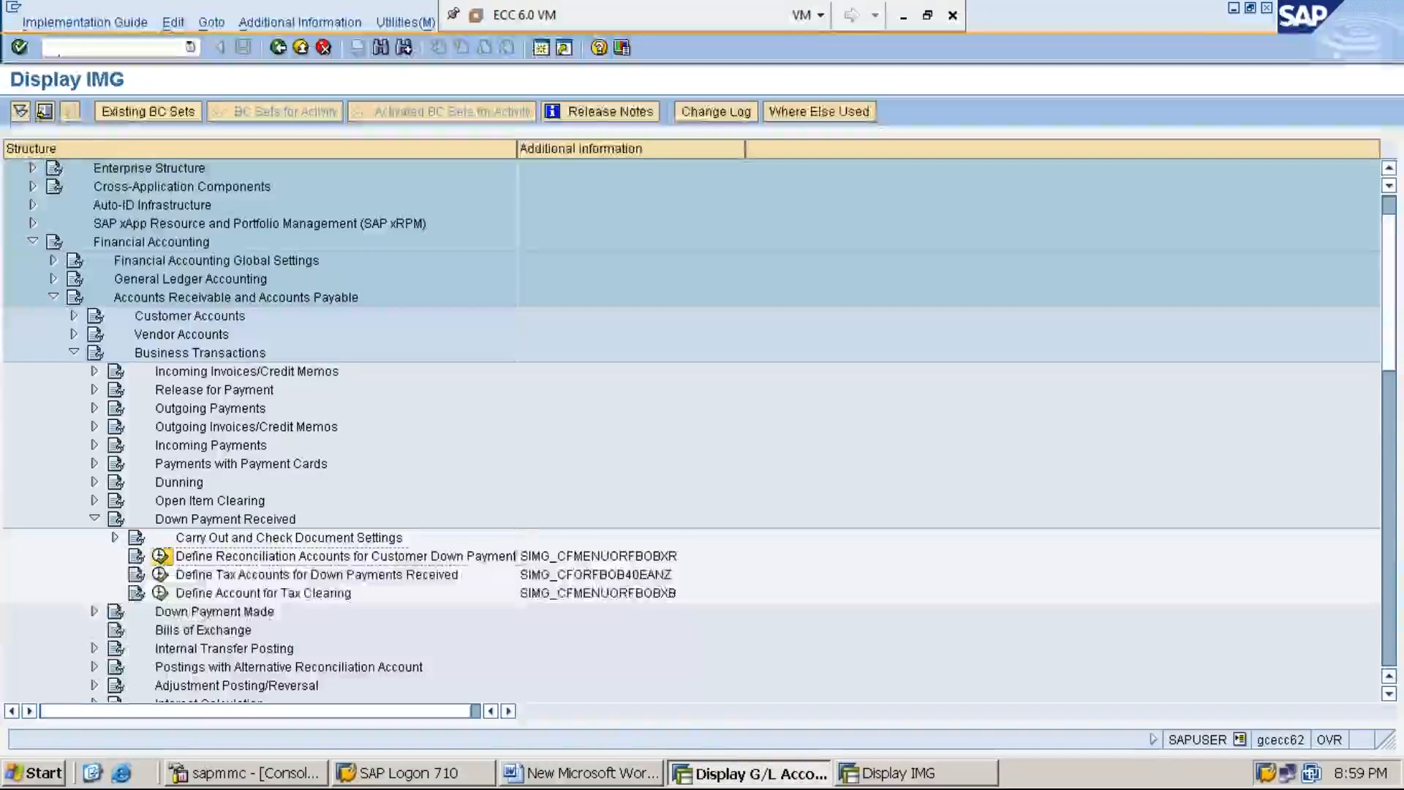
Step: Examine the name and activity key of Define Reconciliation Accounts for Customer Down Payments to identify its transaction code
{"action": "left_click", "coordinate": [598, 556]}
{"action": "key", "text": "Left"}
{"action": "key", "text": "Left"}
{"action": "key", "text": "Left"}
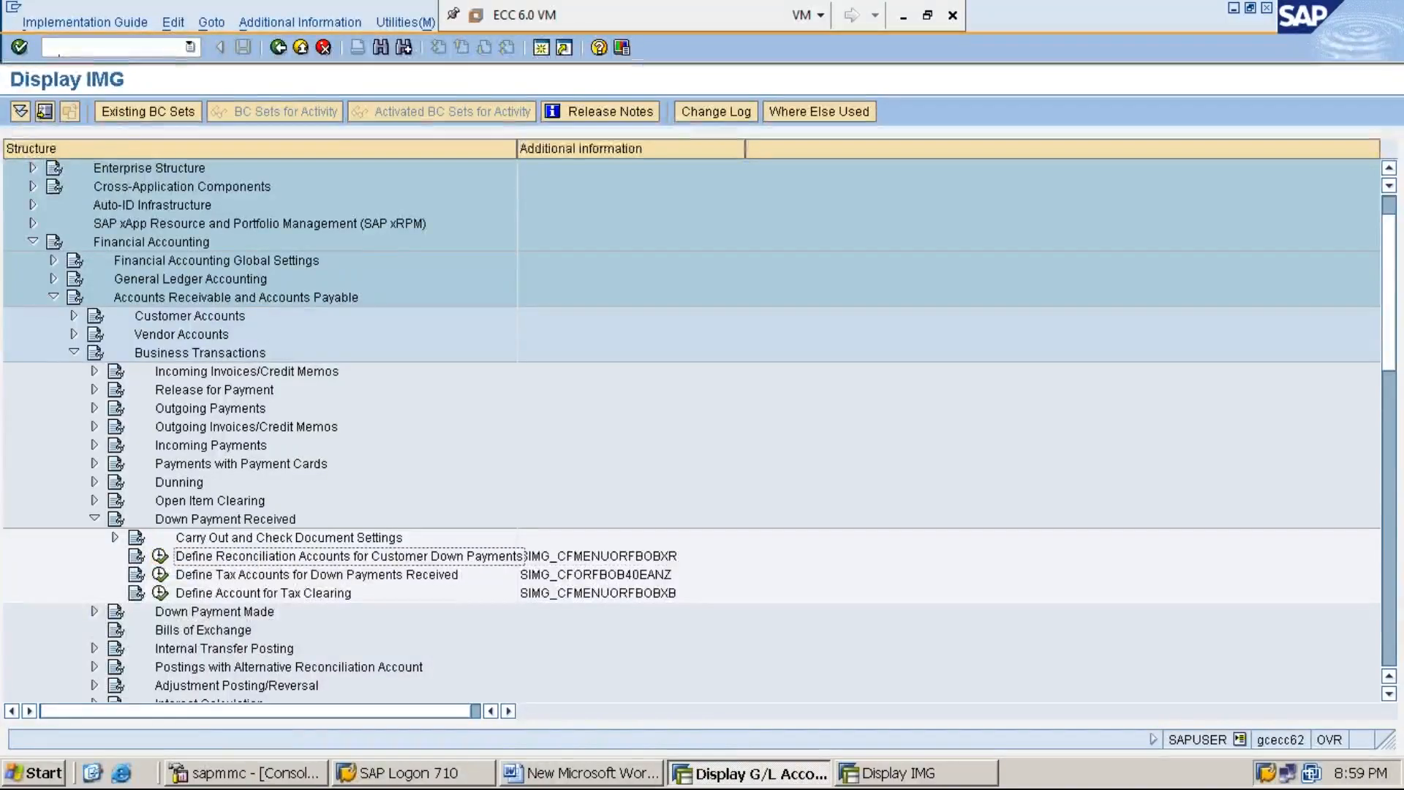
{"action": "key", "text": "Right"}
{"action": "key", "text": "Right"}
{"action": "key", "text": "Right"}
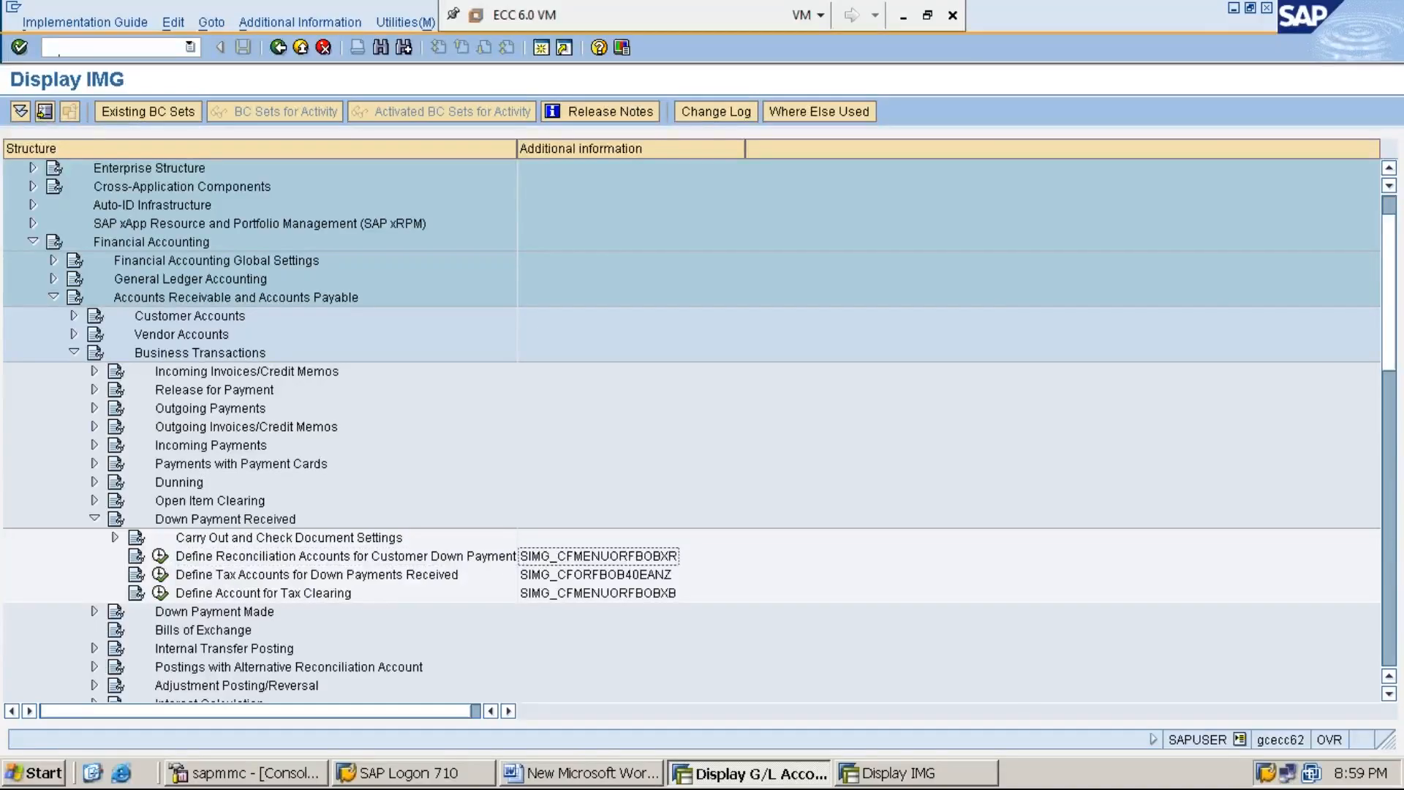
{"action": "key", "text": "Left"}
{"action": "key", "text": "Left"}
{"action": "key", "text": "Left"}
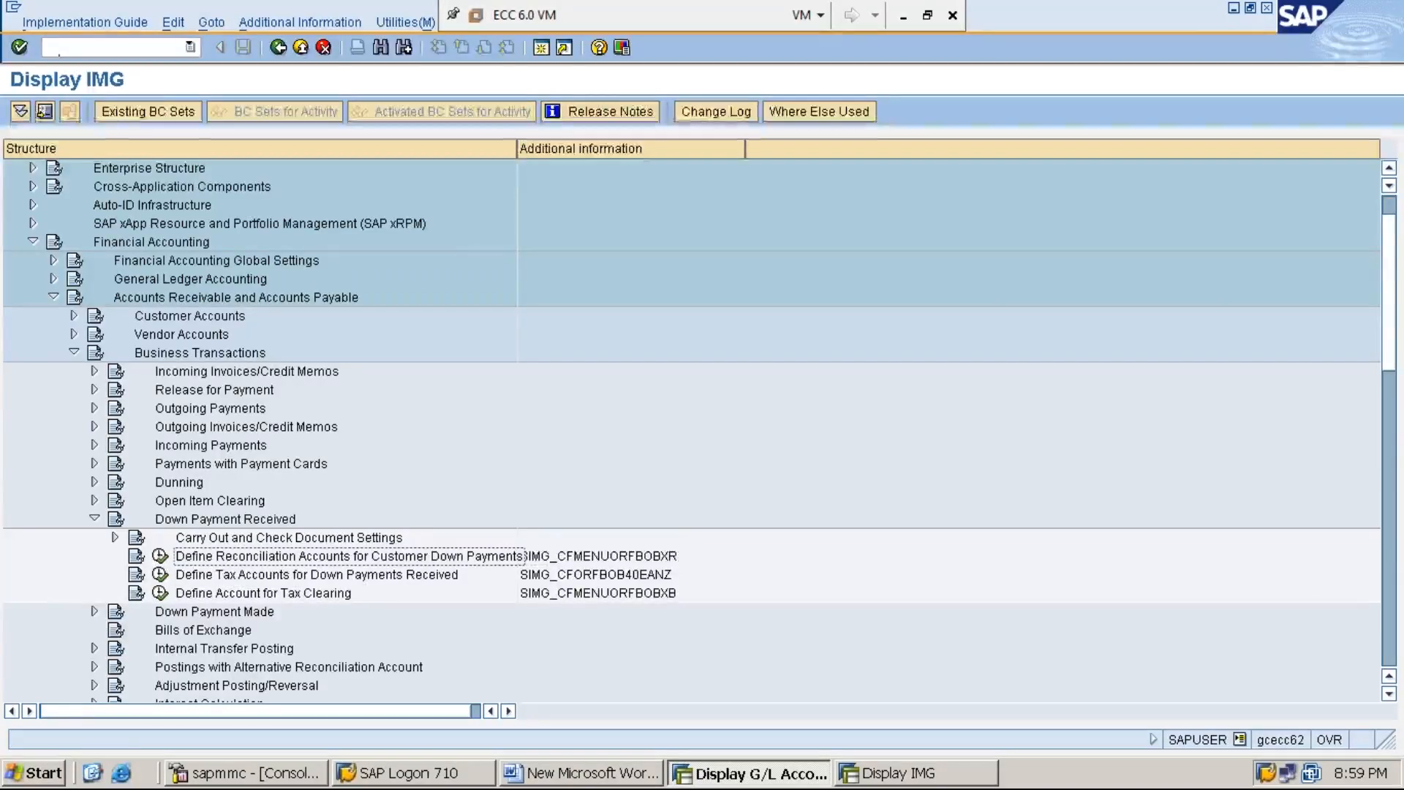
{"action": "key", "text": "Right"}
{"action": "key", "text": "Right"}
{"action": "key", "text": "Right"}
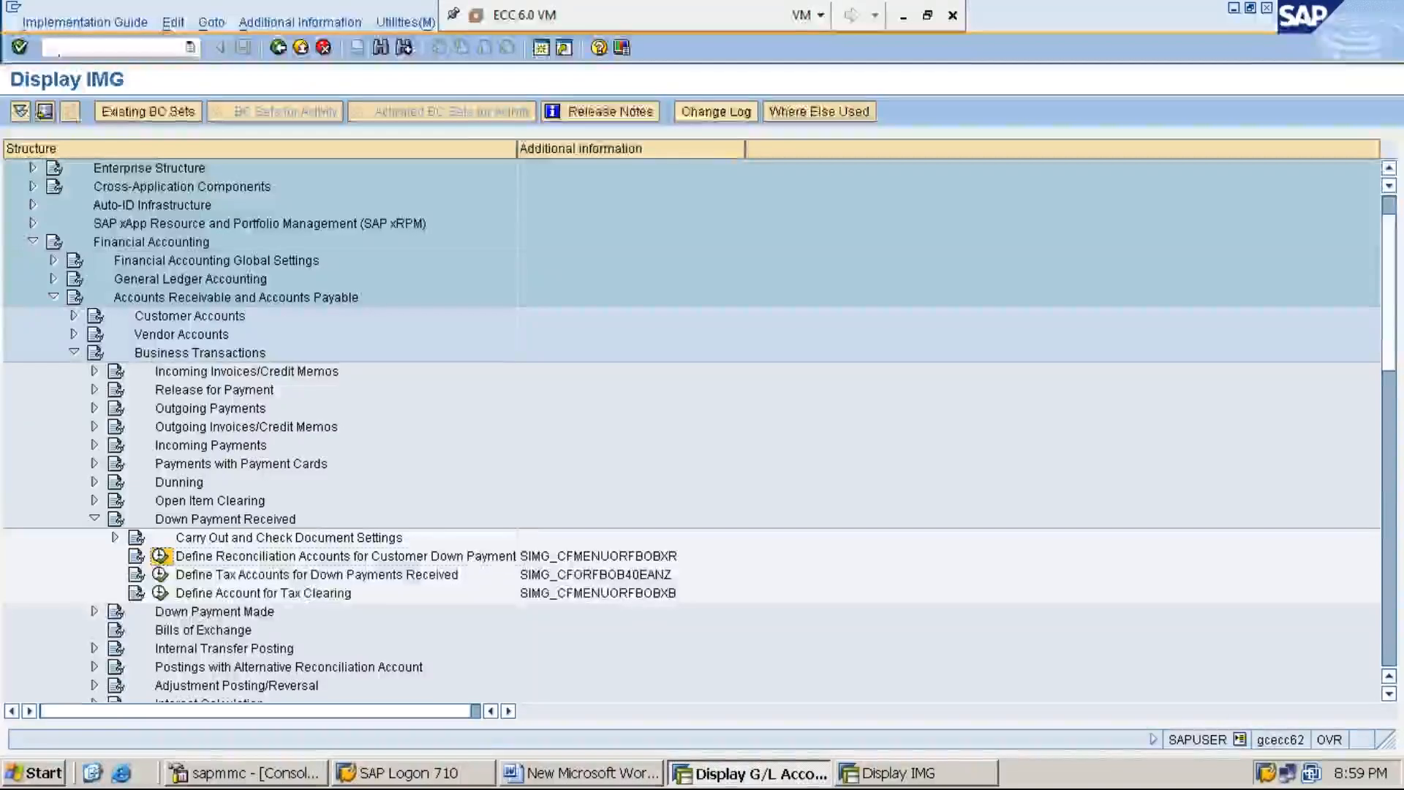
{"action": "key", "text": "Left"}
{"action": "key", "text": "Left"}
{"action": "key", "text": "Left"}
{"action": "key", "text": "Right"}
{"action": "key", "text": "Right"}
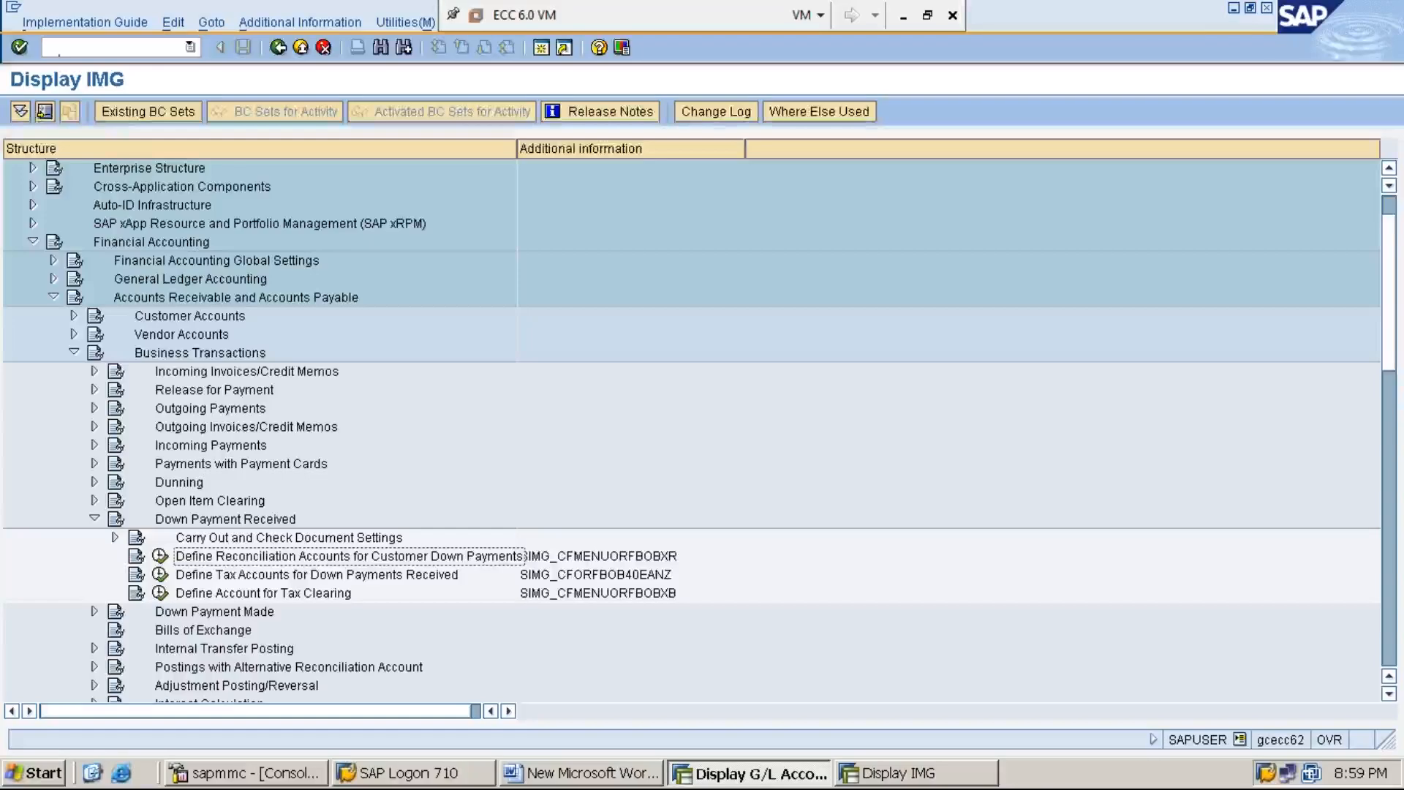
Step: Execute Define Reconciliation Accounts for Customer Down Payments and open special G/L indicator A (Down payment) for chart of accounts MMI1
{"action": "left_click", "coordinate": [160, 559]}
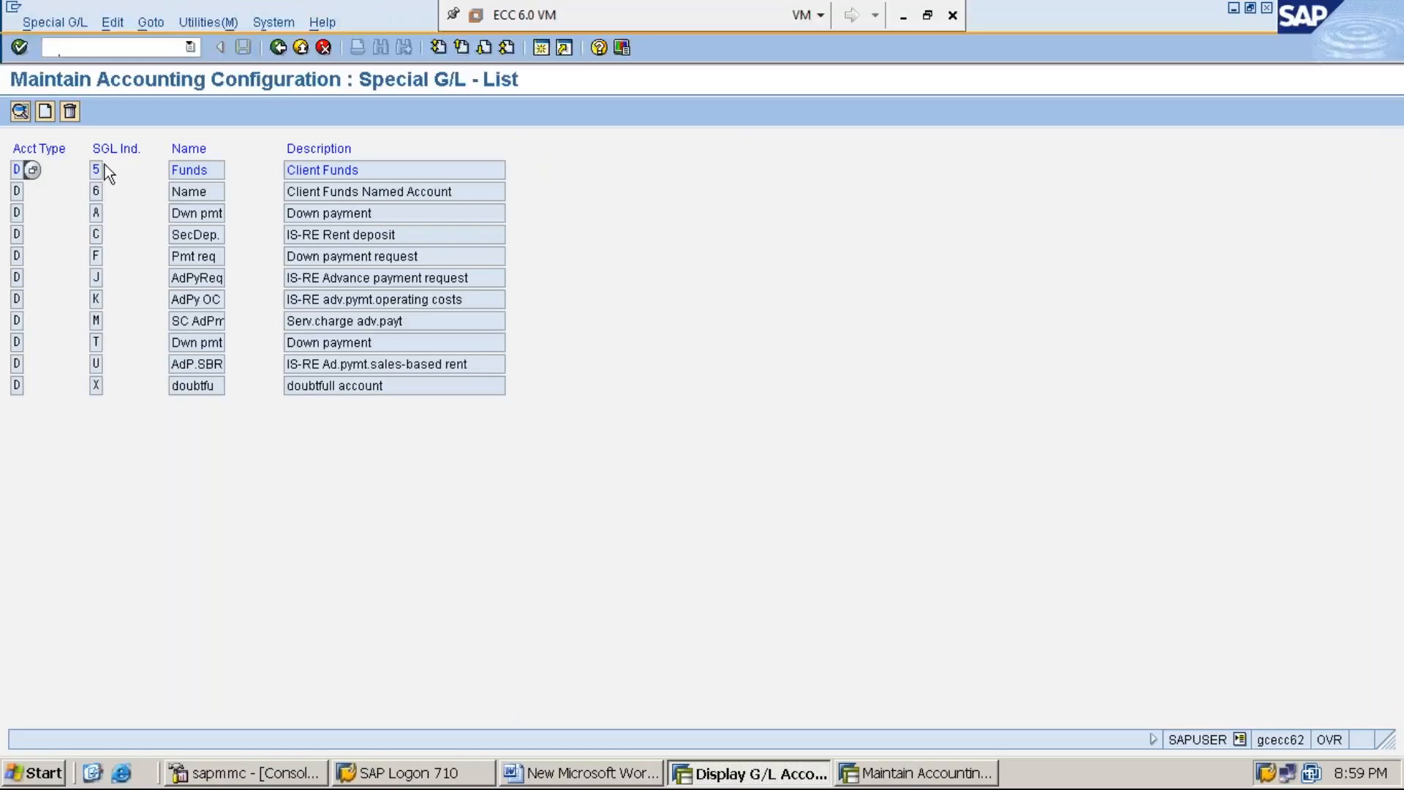
{"action": "left_click", "coordinate": [95, 213]}
{"action": "double_click", "coordinate": [96, 213]}
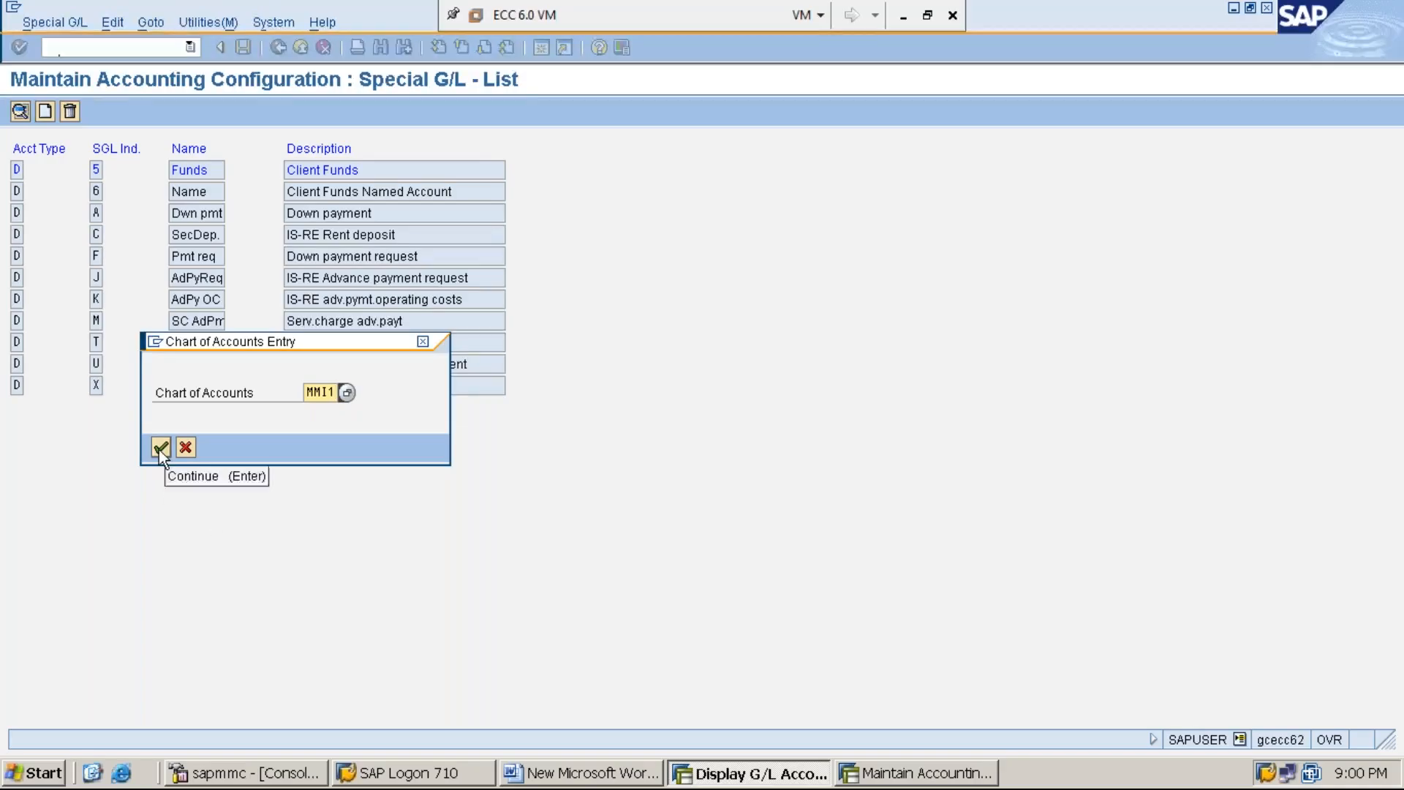
{"action": "key", "text": "Return"}
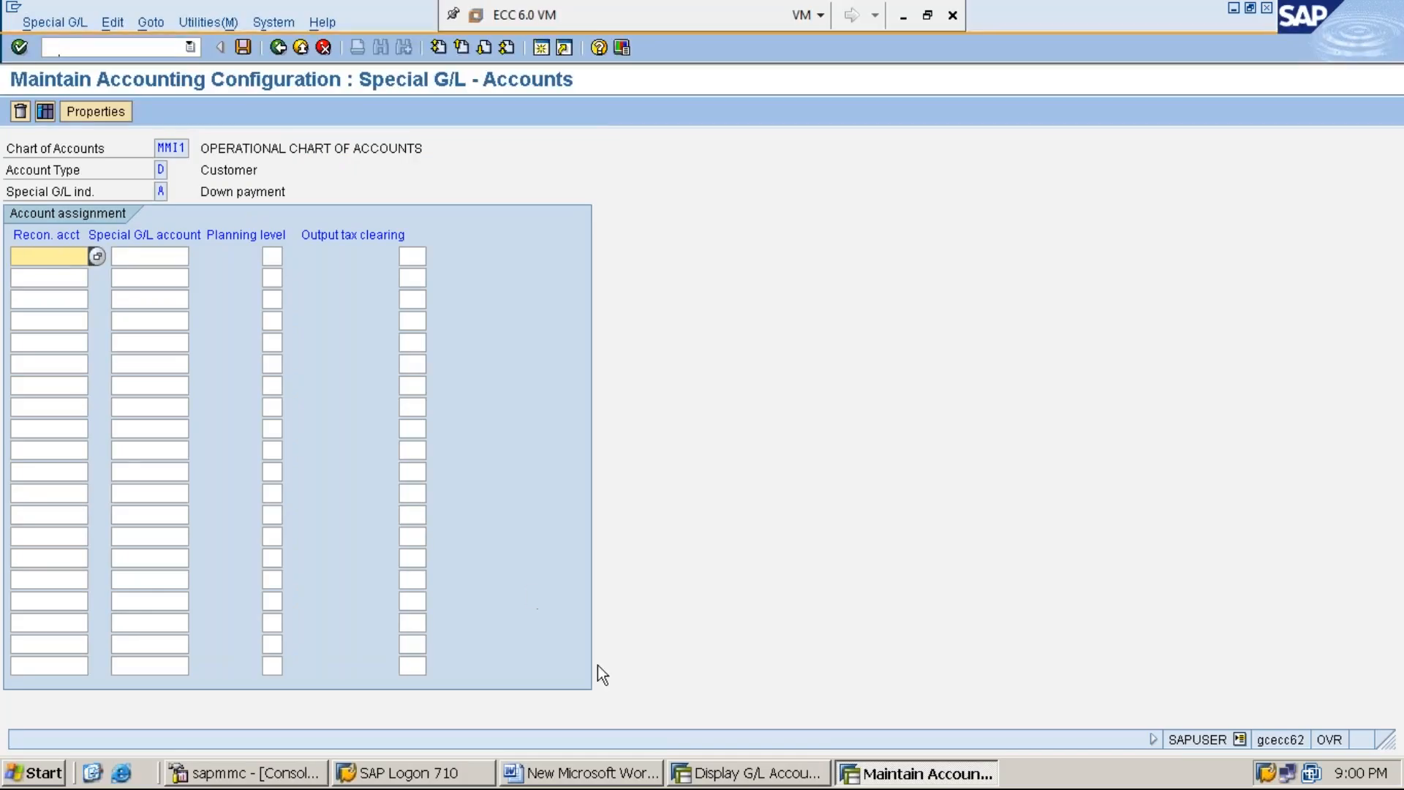
Step: Check the sundry debtors account number in the Word notes and enter 100005 as the reconciliation account in SAP
{"action": "left_click", "coordinate": [583, 774]}
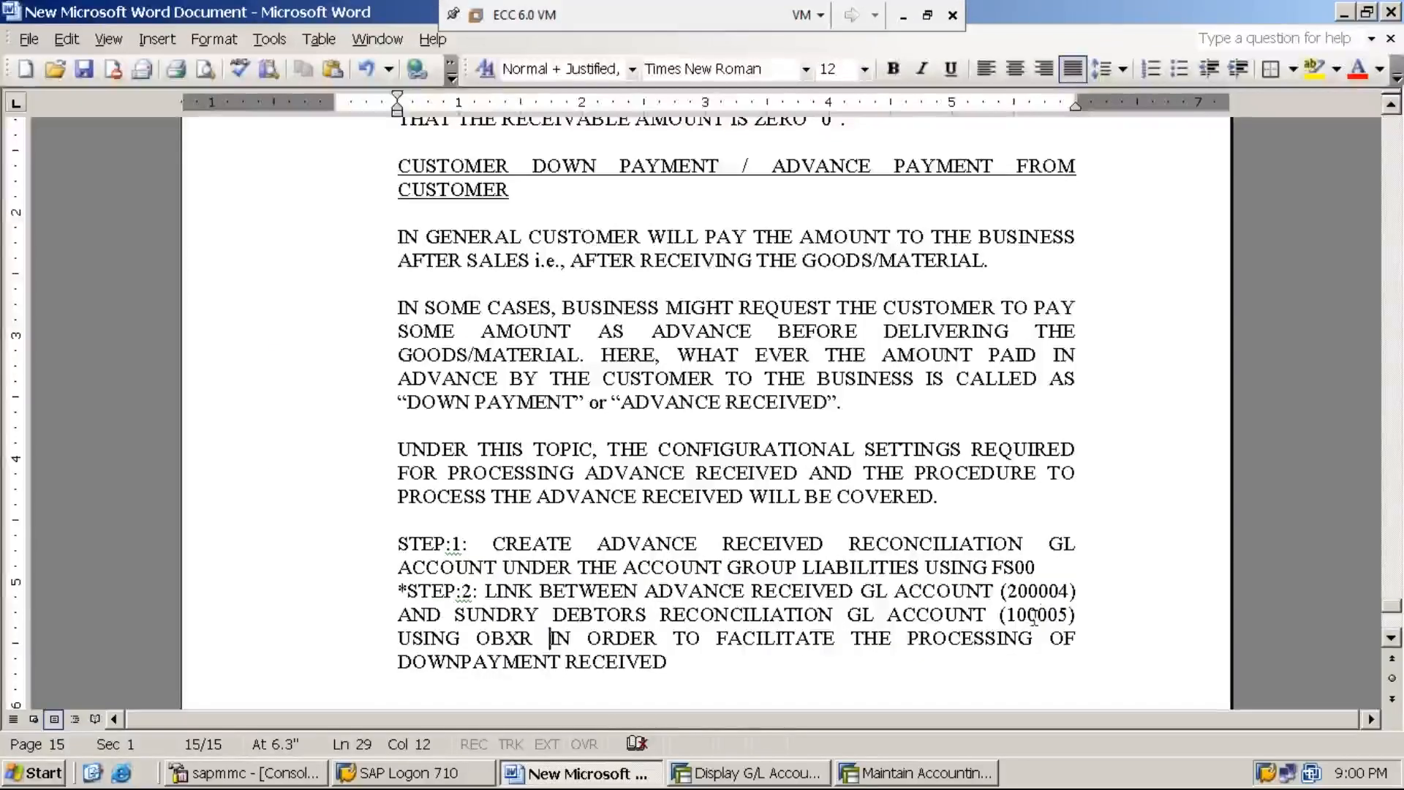
{"action": "left_click", "coordinate": [872, 774]}
{"action": "type", "text": "100005"}
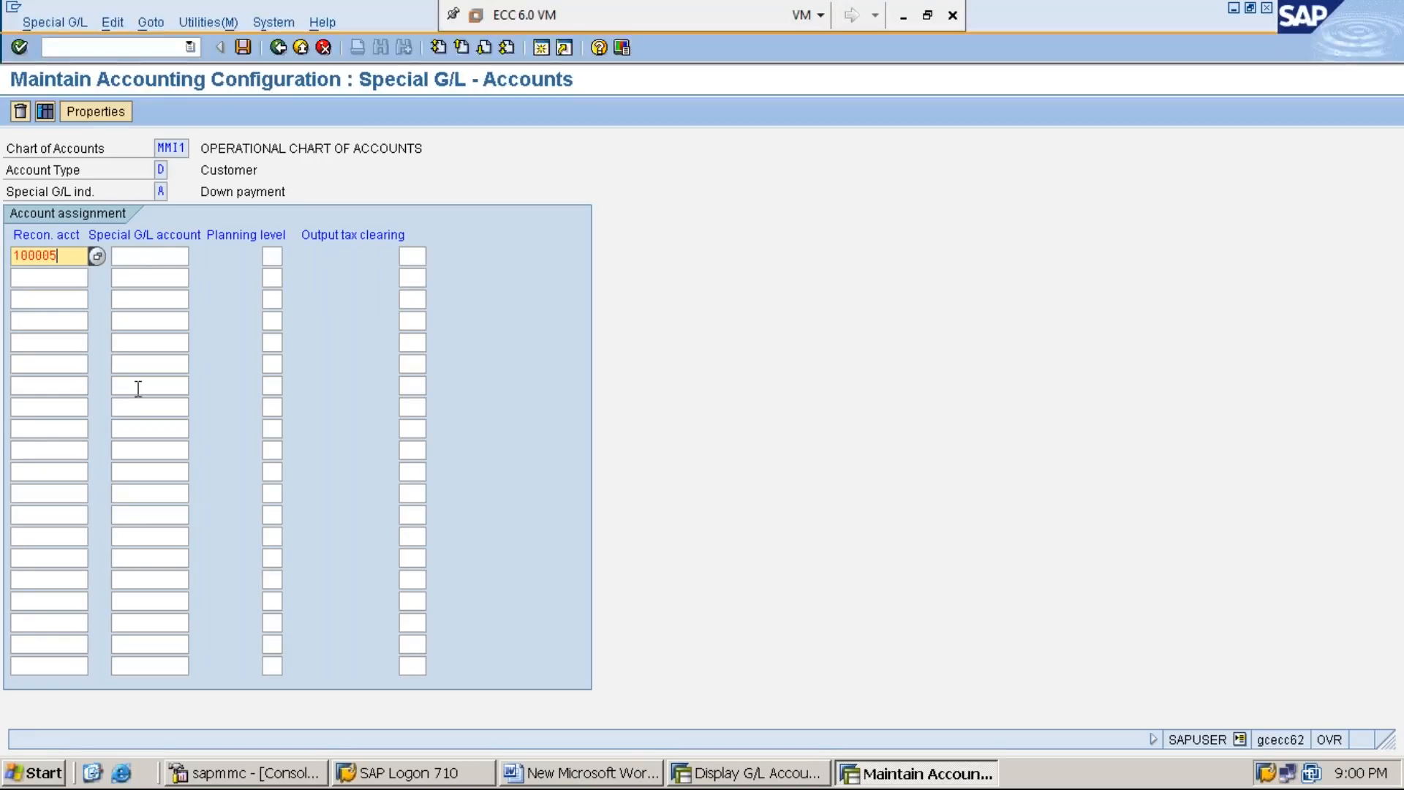
Step: Look up the ADV. RECD A/C number in the G/L account display and enter 200004 as the special G/L account for reconciliation account 100005
{"action": "left_click", "coordinate": [163, 256]}
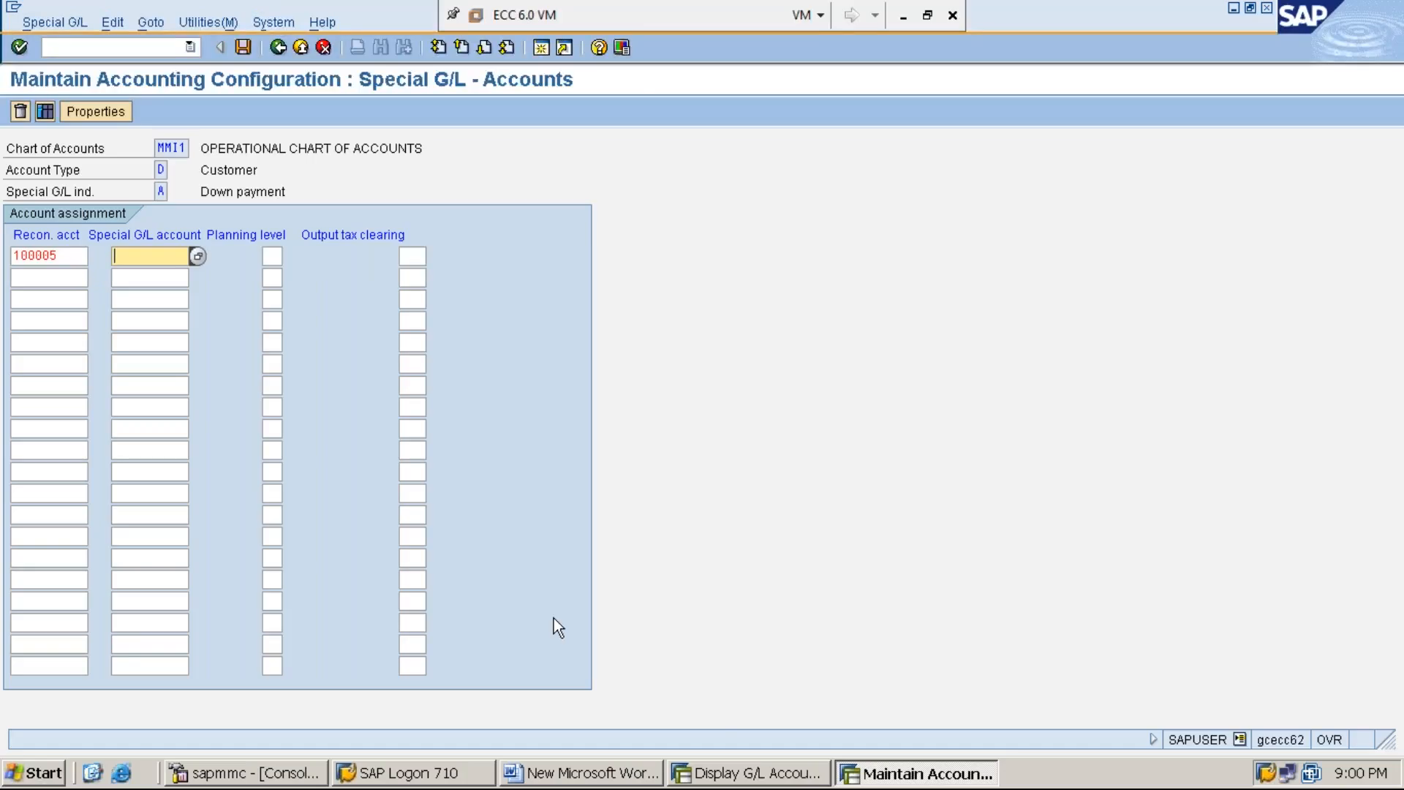
{"action": "left_click", "coordinate": [756, 779]}
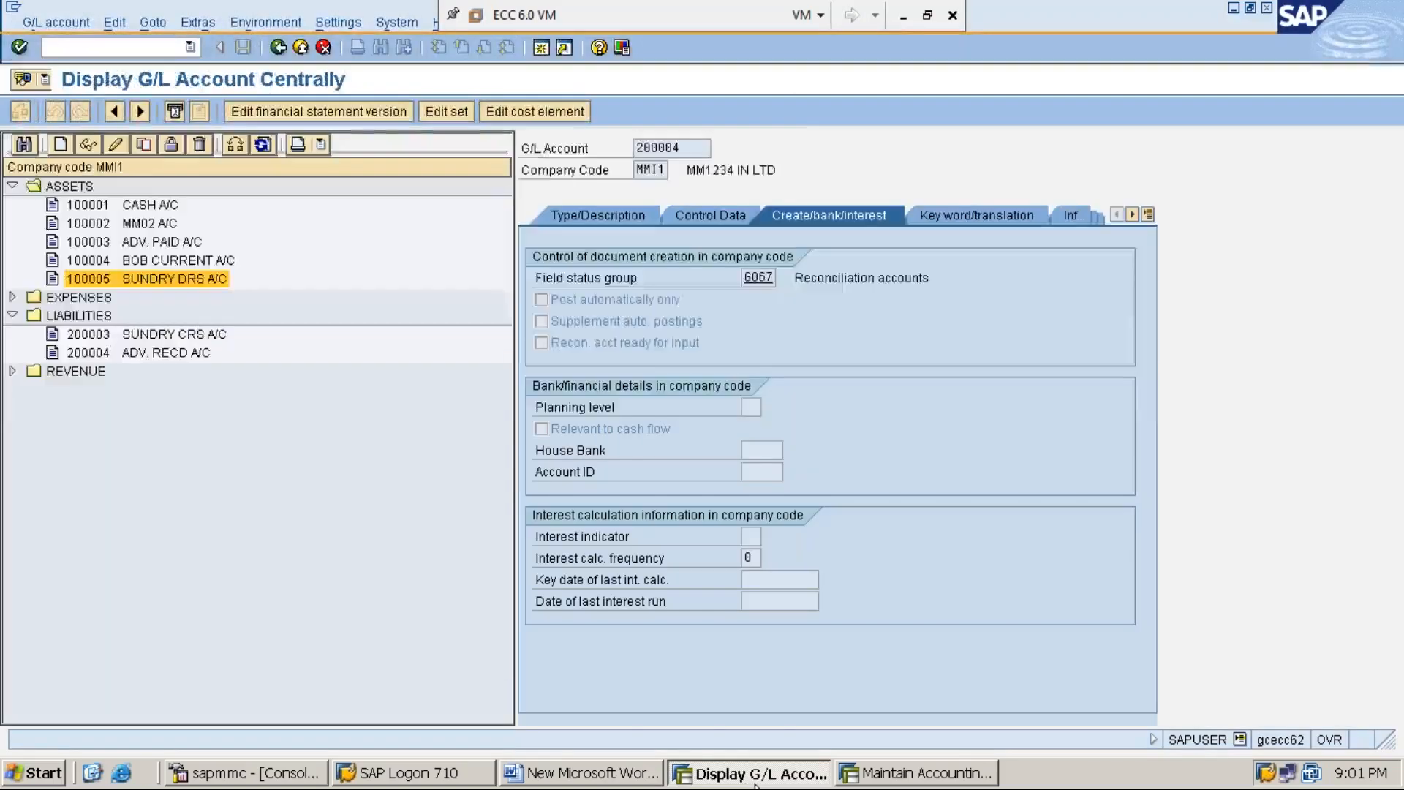
{"action": "left_click", "coordinate": [581, 773]}
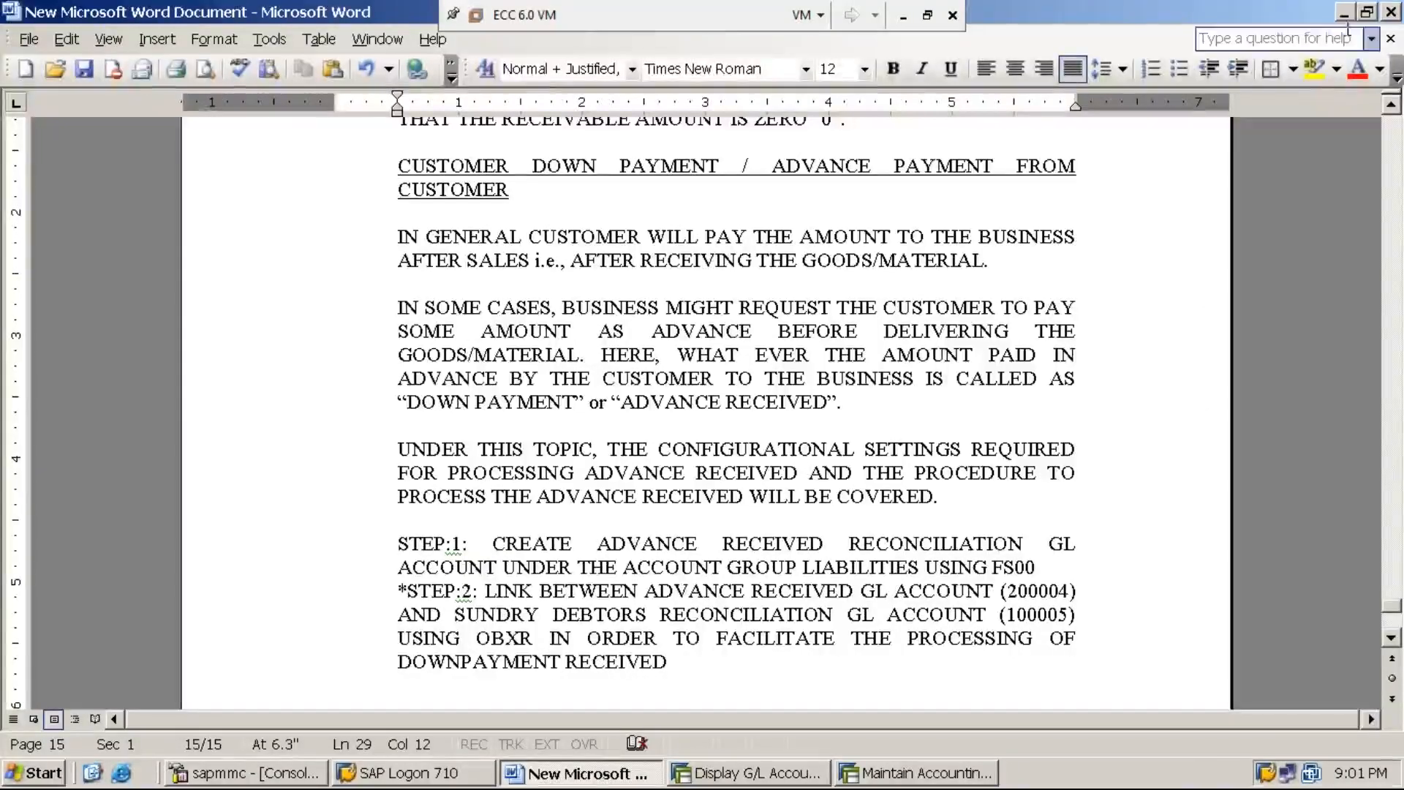
{"action": "left_click", "coordinate": [1345, 13]}
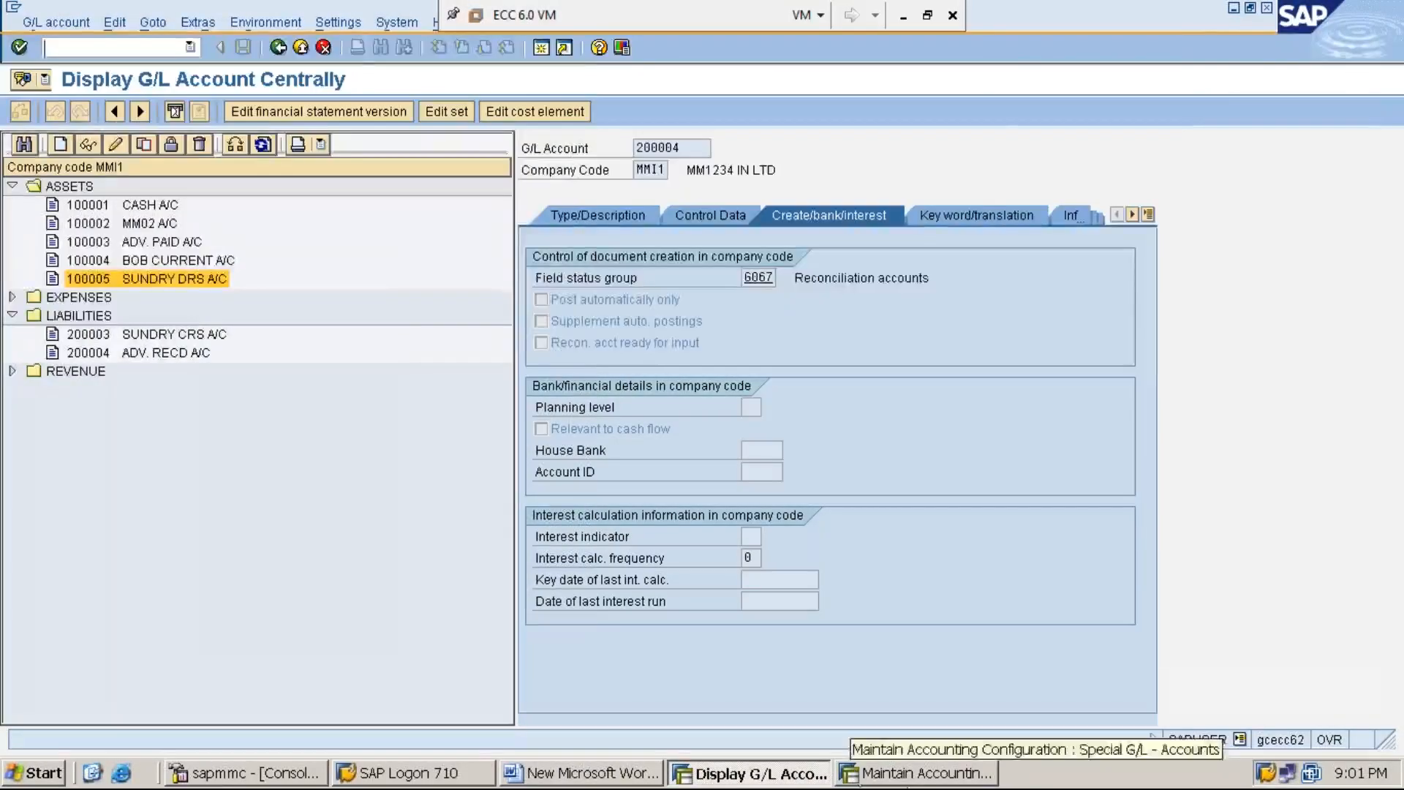
{"action": "left_click", "coordinate": [182, 355]}
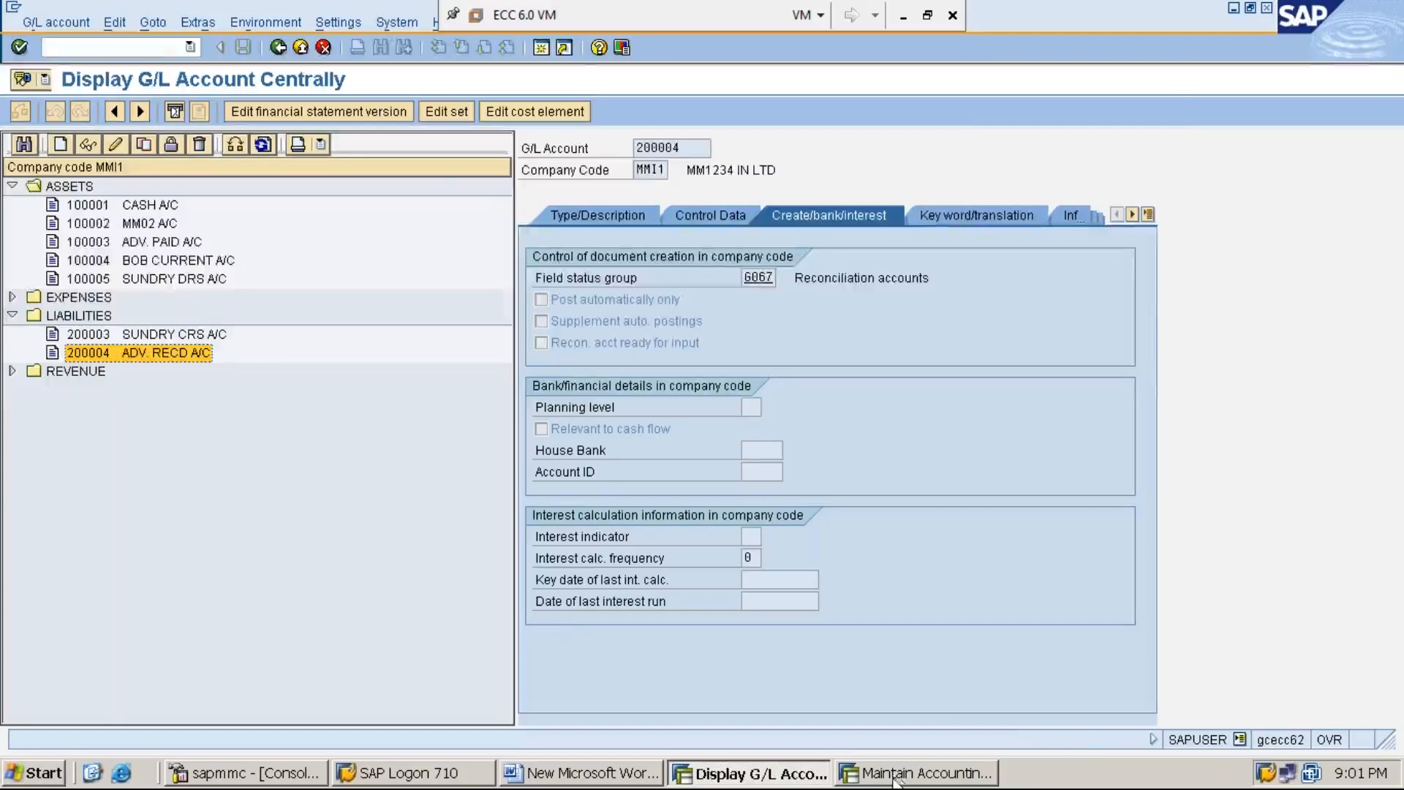
{"action": "left_click", "coordinate": [914, 773]}
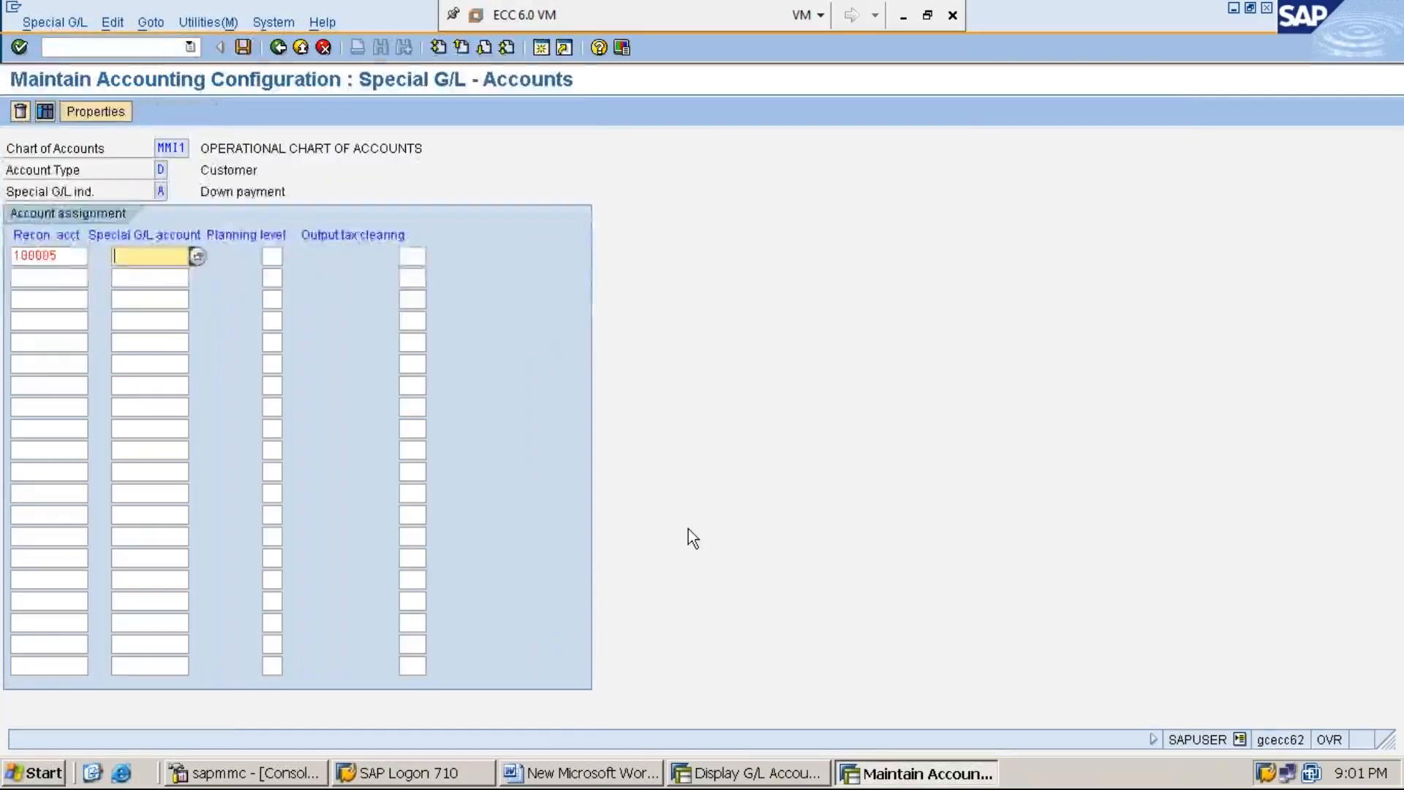
{"action": "type", "text": "2000"}
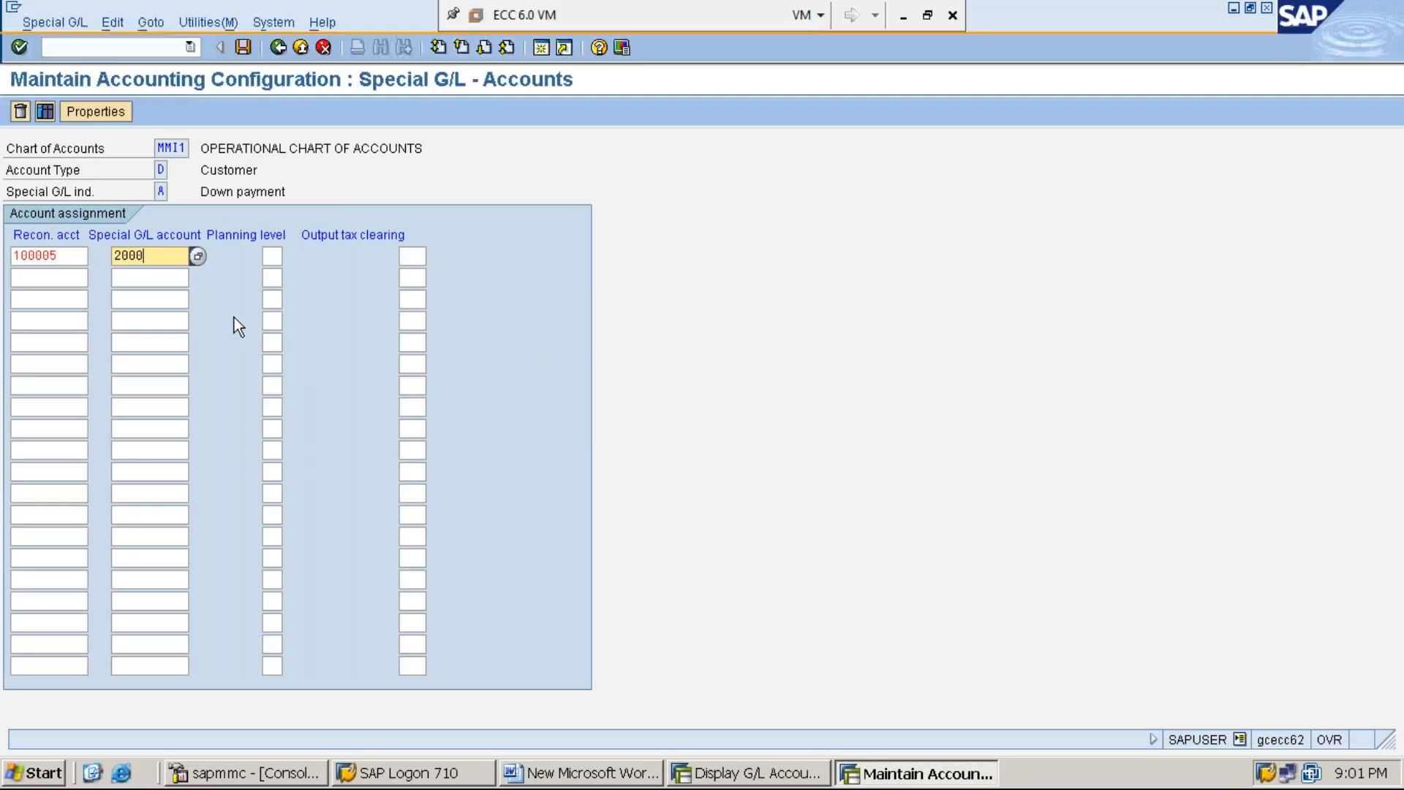
{"action": "type", "text": "04"}
Step: Save the special G/L account assignment to customizing request ECCK900148
{"action": "left_click", "coordinate": [243, 47]}
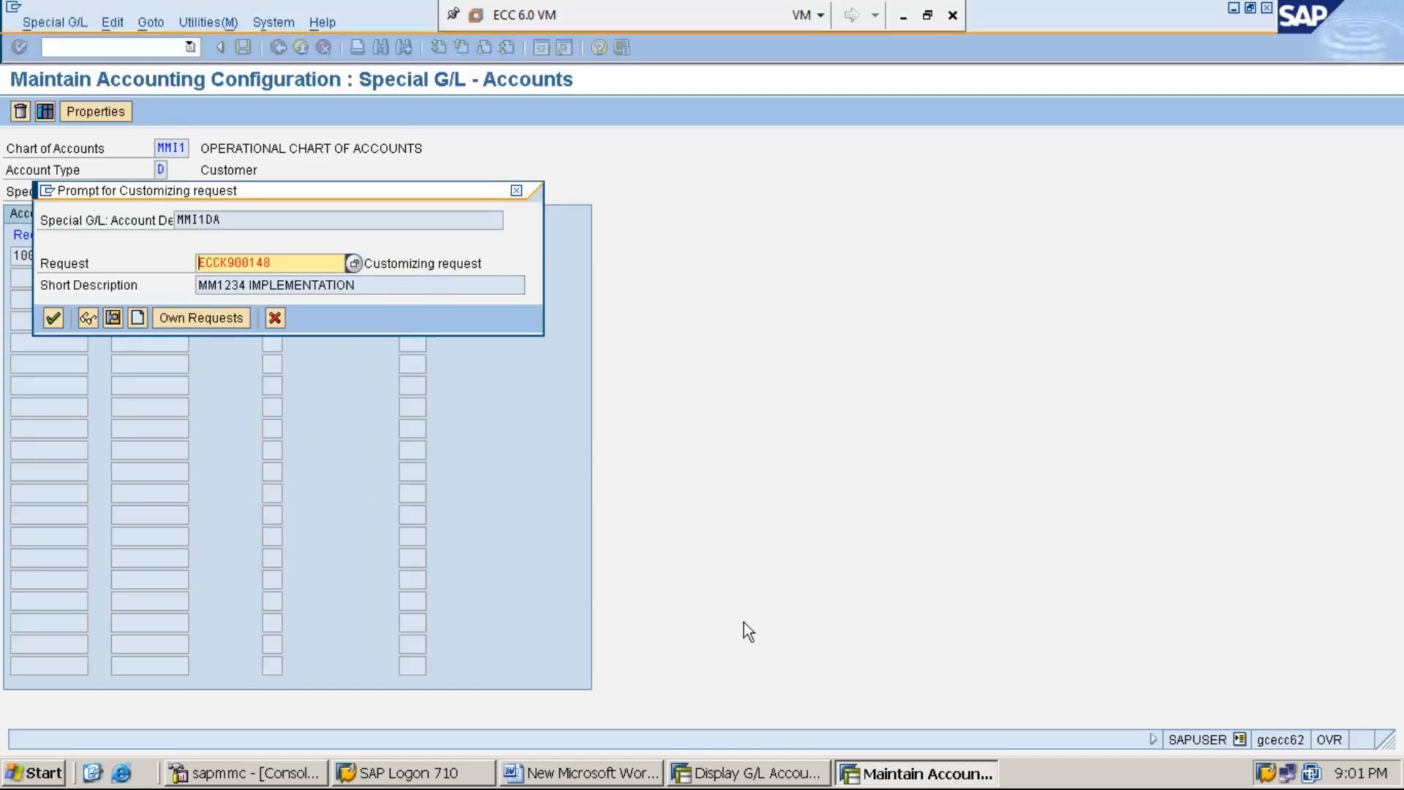
{"action": "key", "text": "Return"}
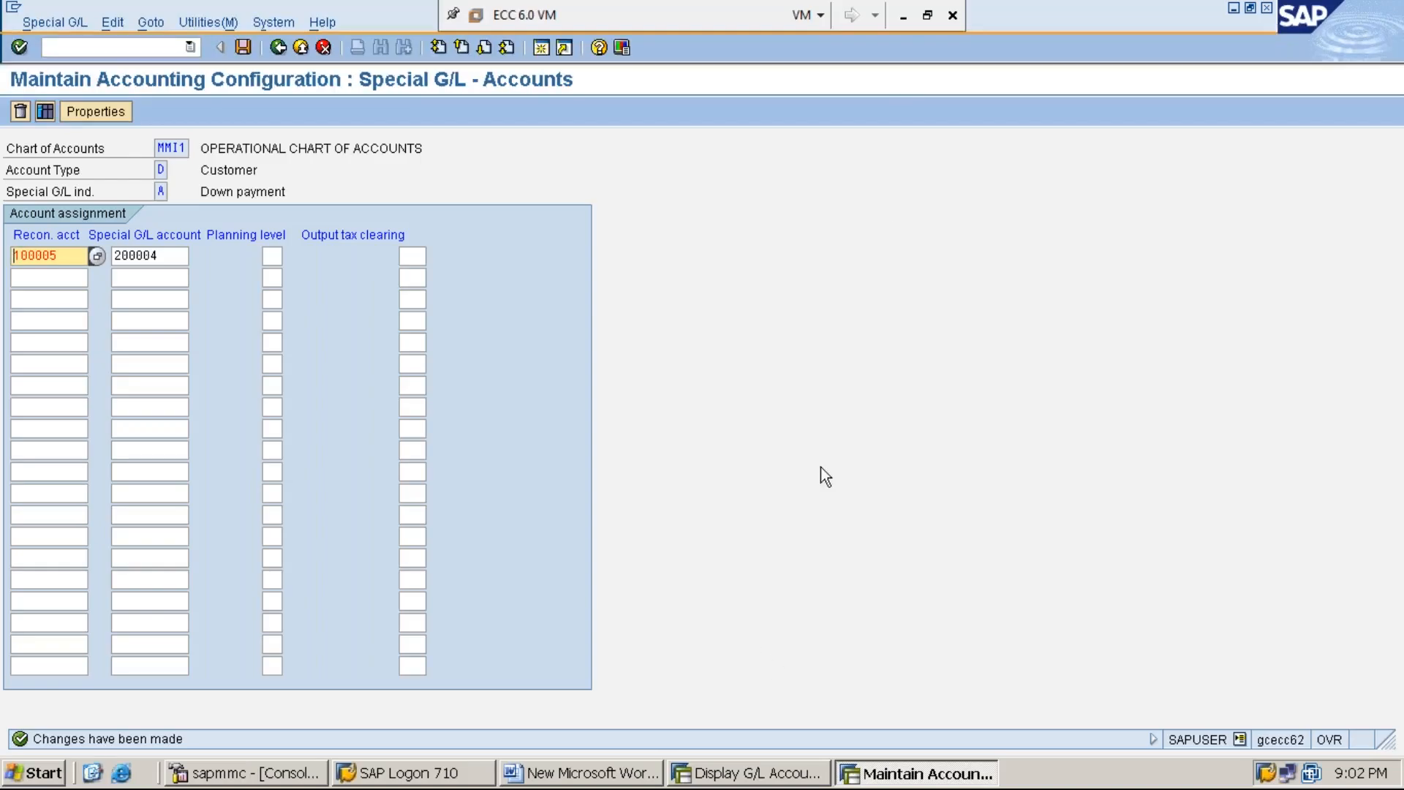
{"action": "left_click", "coordinate": [904, 22]}
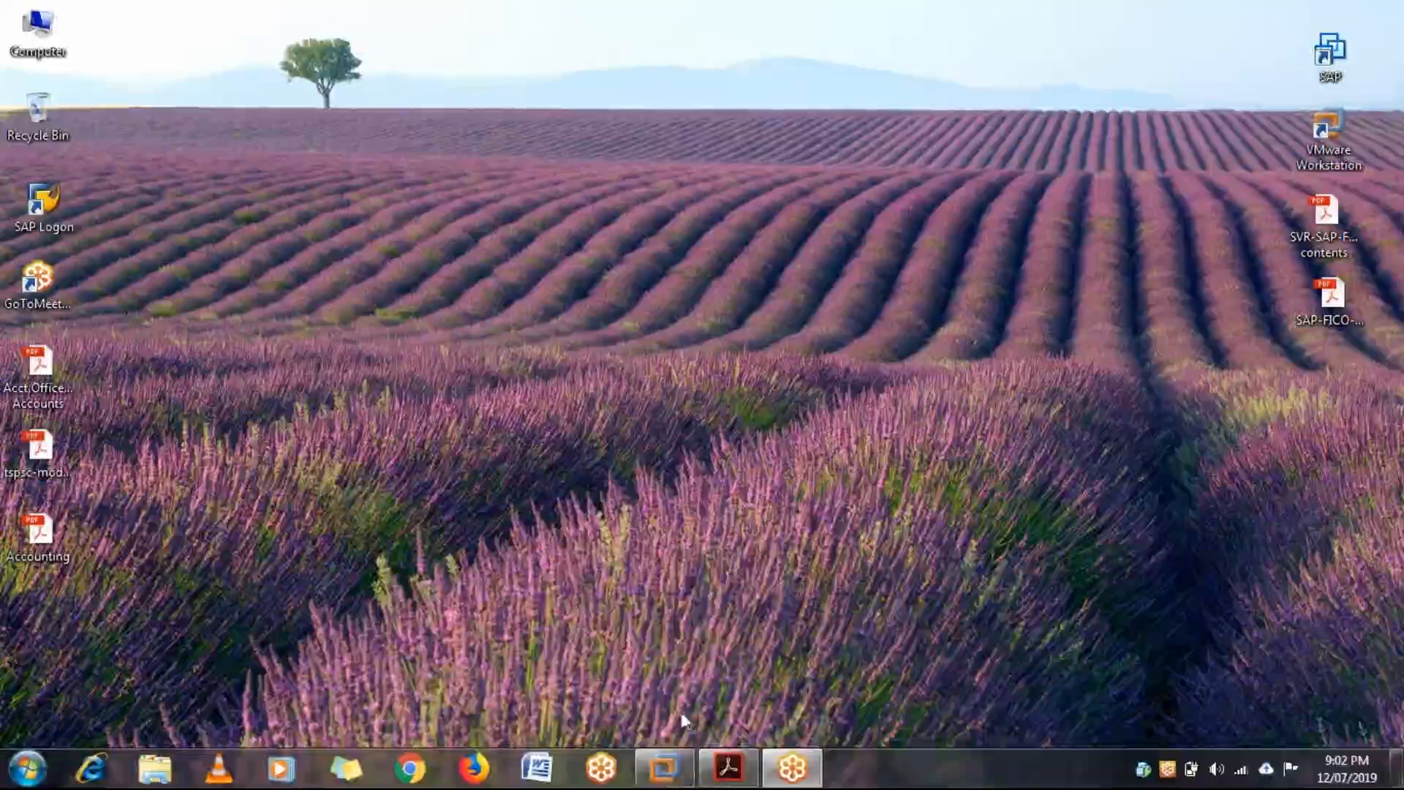
{"action": "mouse_move", "coordinate": [671, 781]}
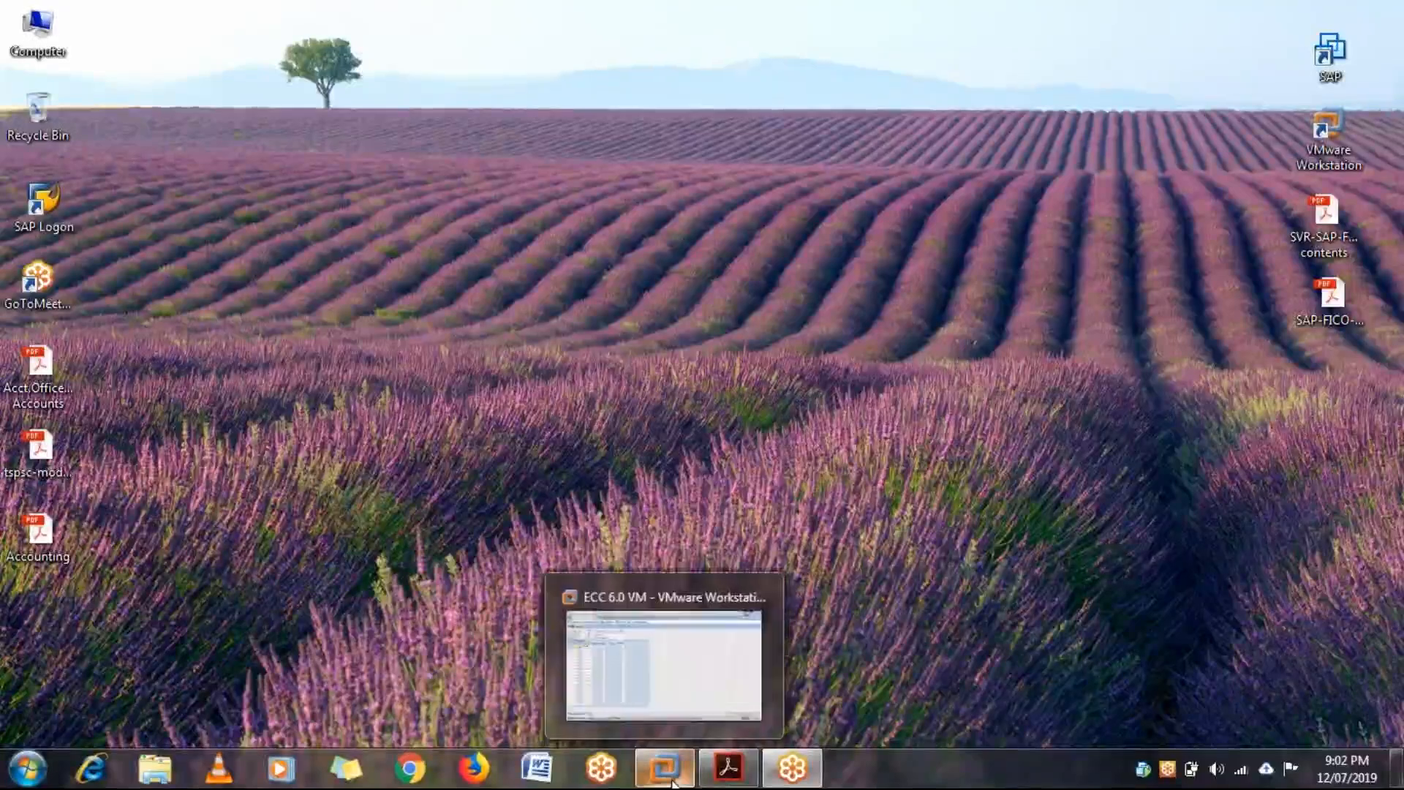
Step: Switch to the Word notes in the ECC 6.0 VM and add the line "STEP:3: PROCESS ADVANCE RECEIVED (or) DOWN PAYMENT RECEIVED" below STEP:2
{"action": "left_click", "coordinate": [696, 687]}
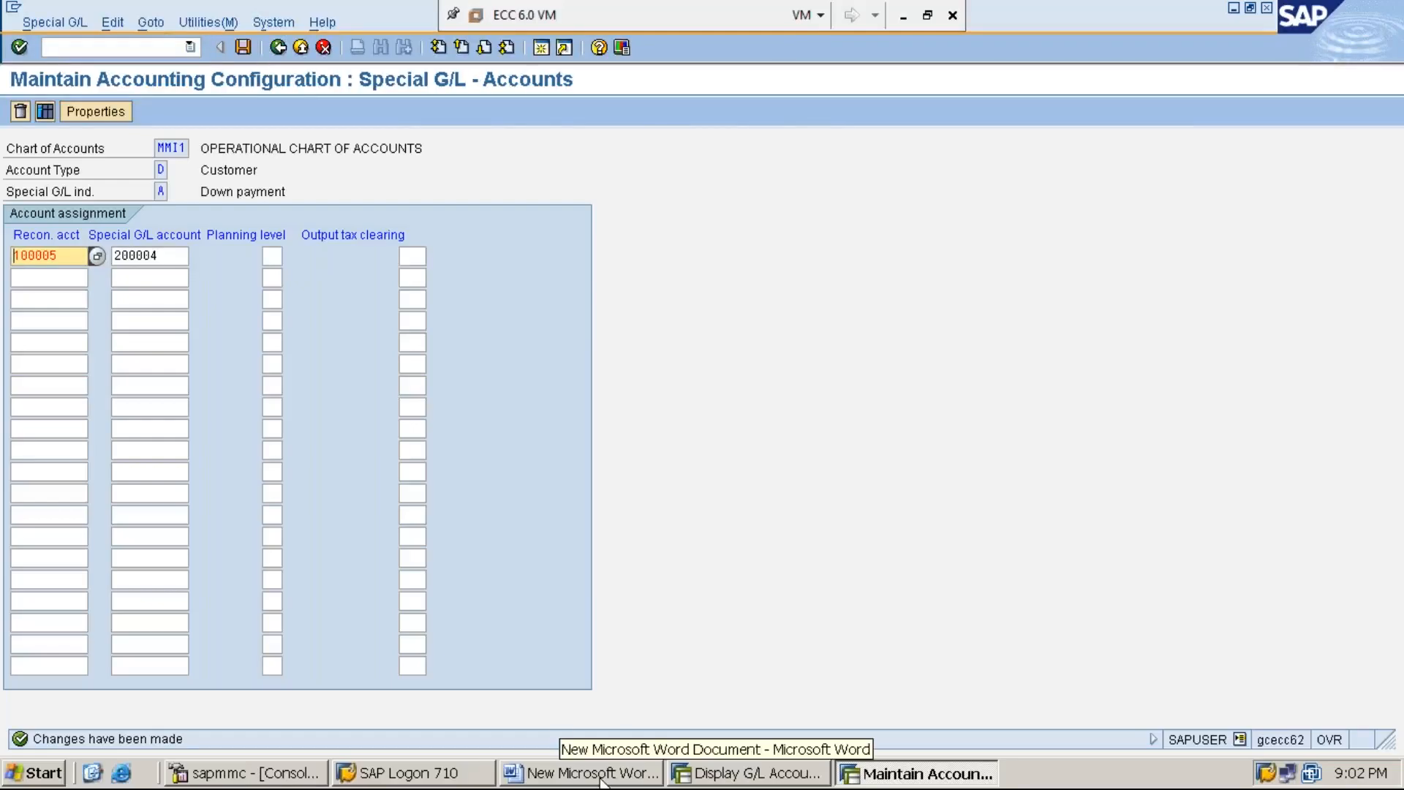
{"action": "left_click", "coordinate": [578, 773]}
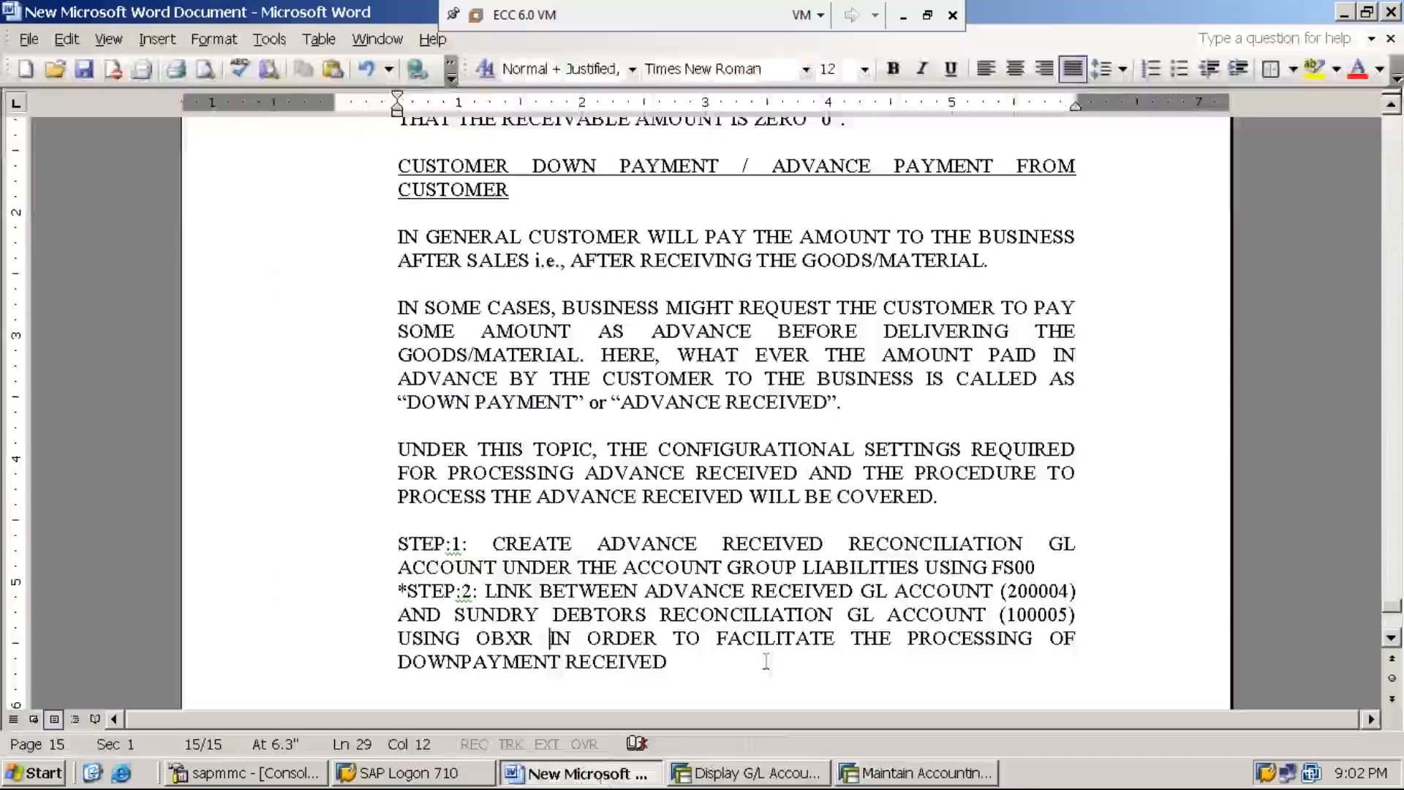
{"action": "left_click", "coordinate": [668, 661]}
{"action": "key", "text": "Return"}
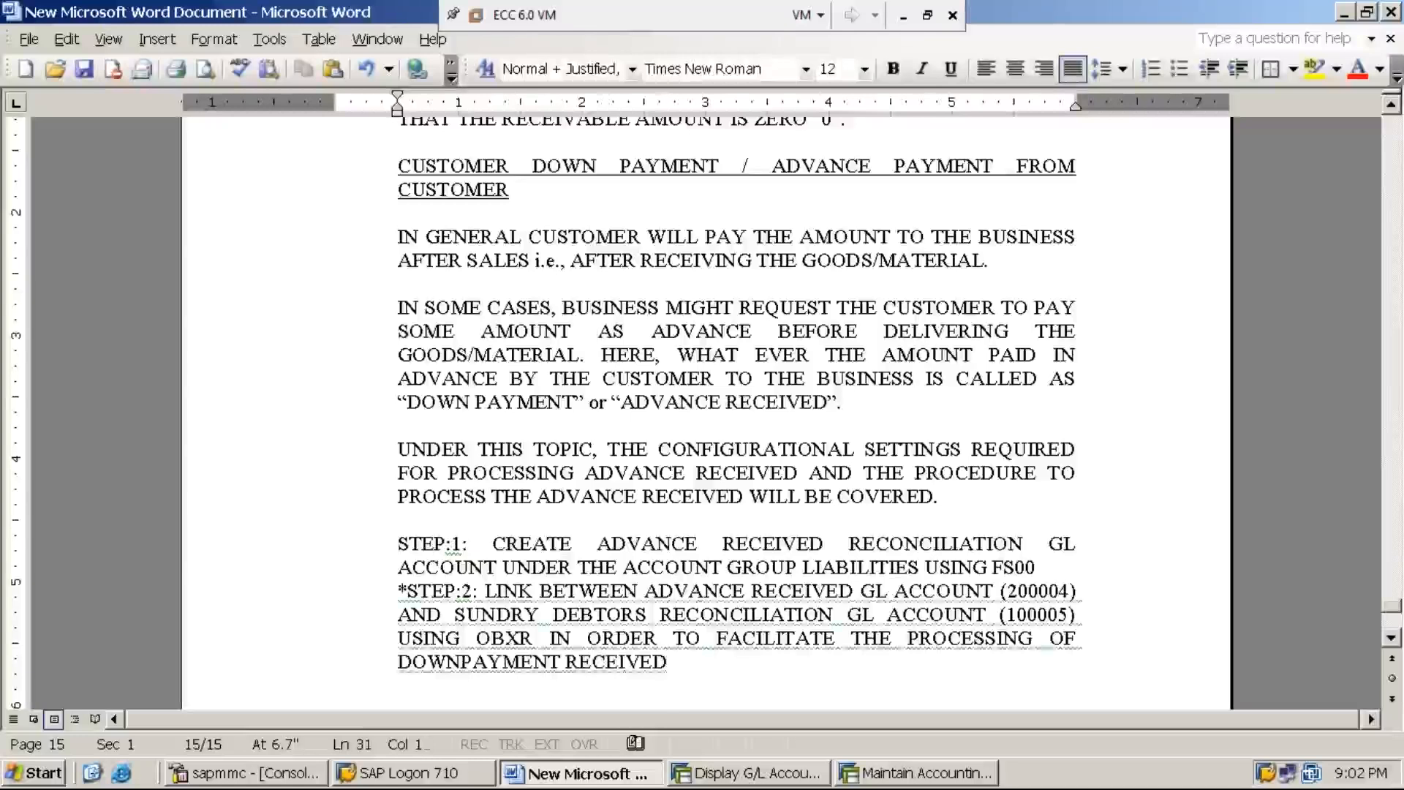
{"action": "type", "text": "STE"}
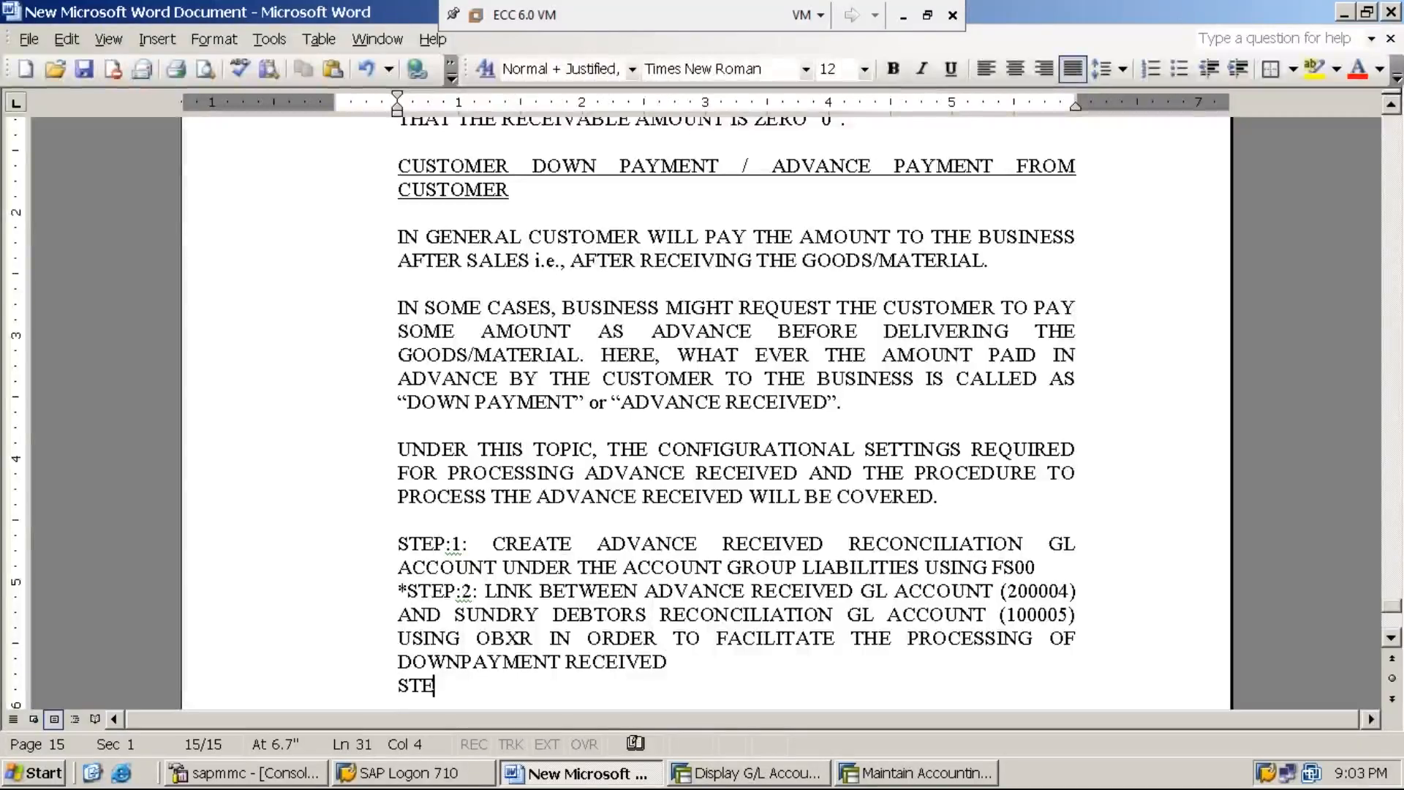
{"action": "type", "text": "P:3: PROCESS ADVANCE RECEIVED ("}
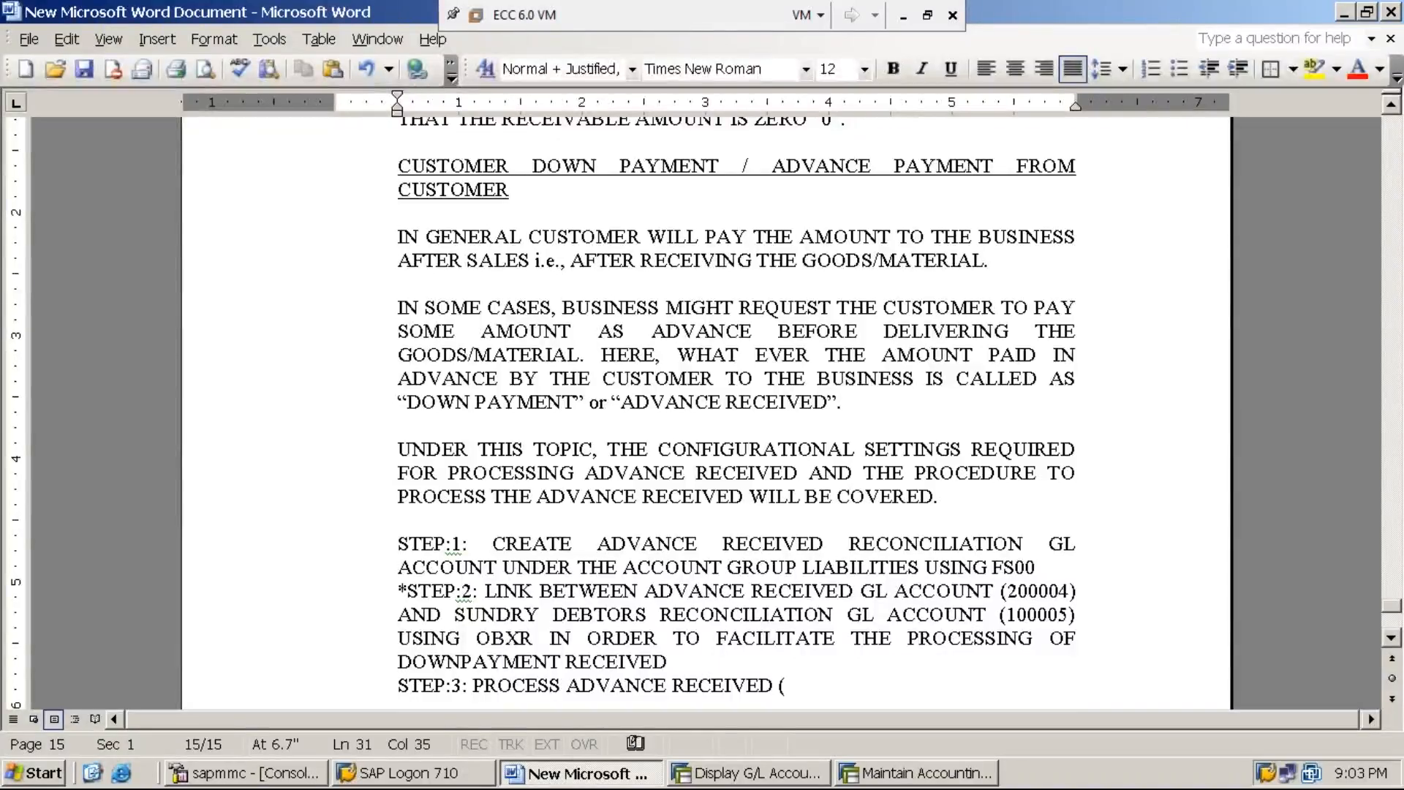
{"action": "type", "text": "or)"}
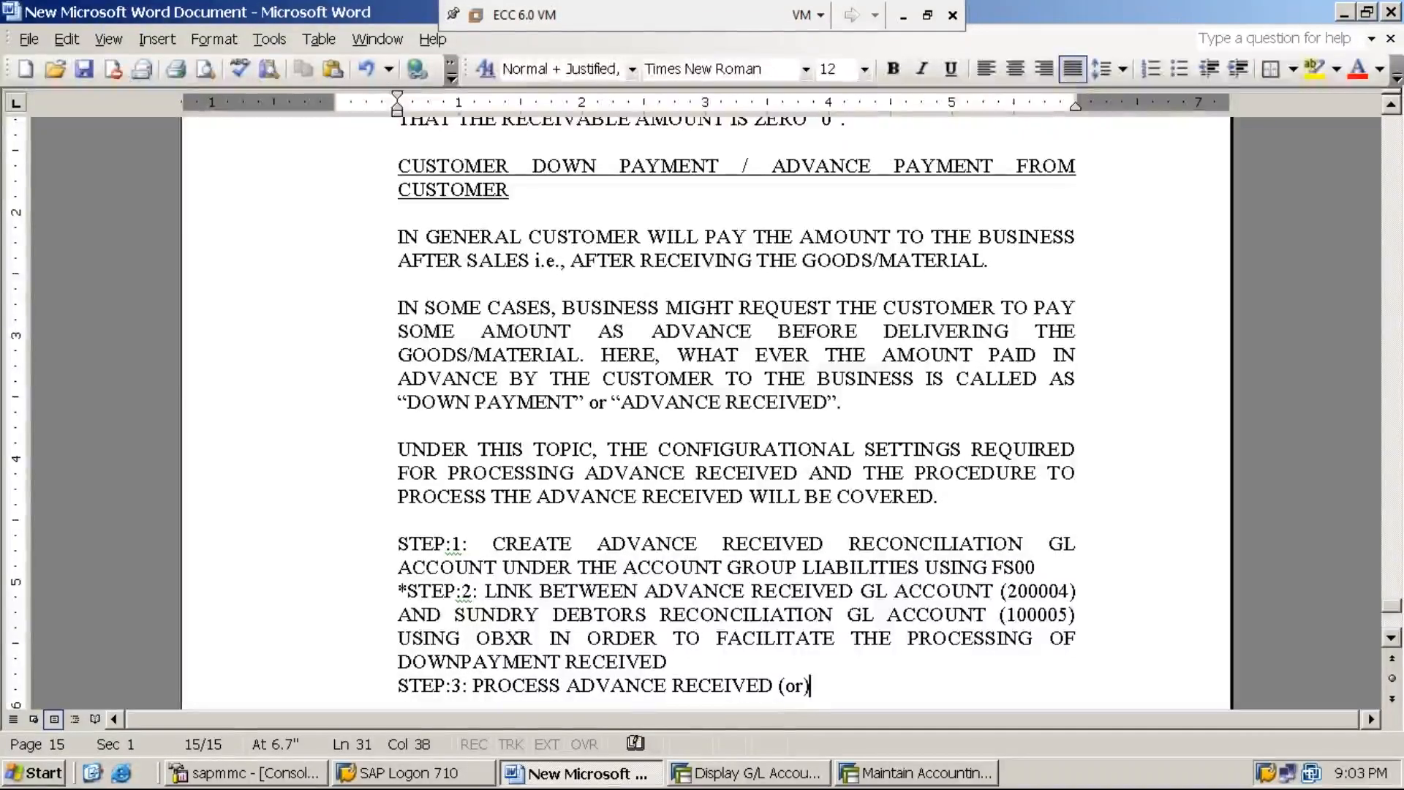
{"action": "type", "text": " DOWN PAU"}
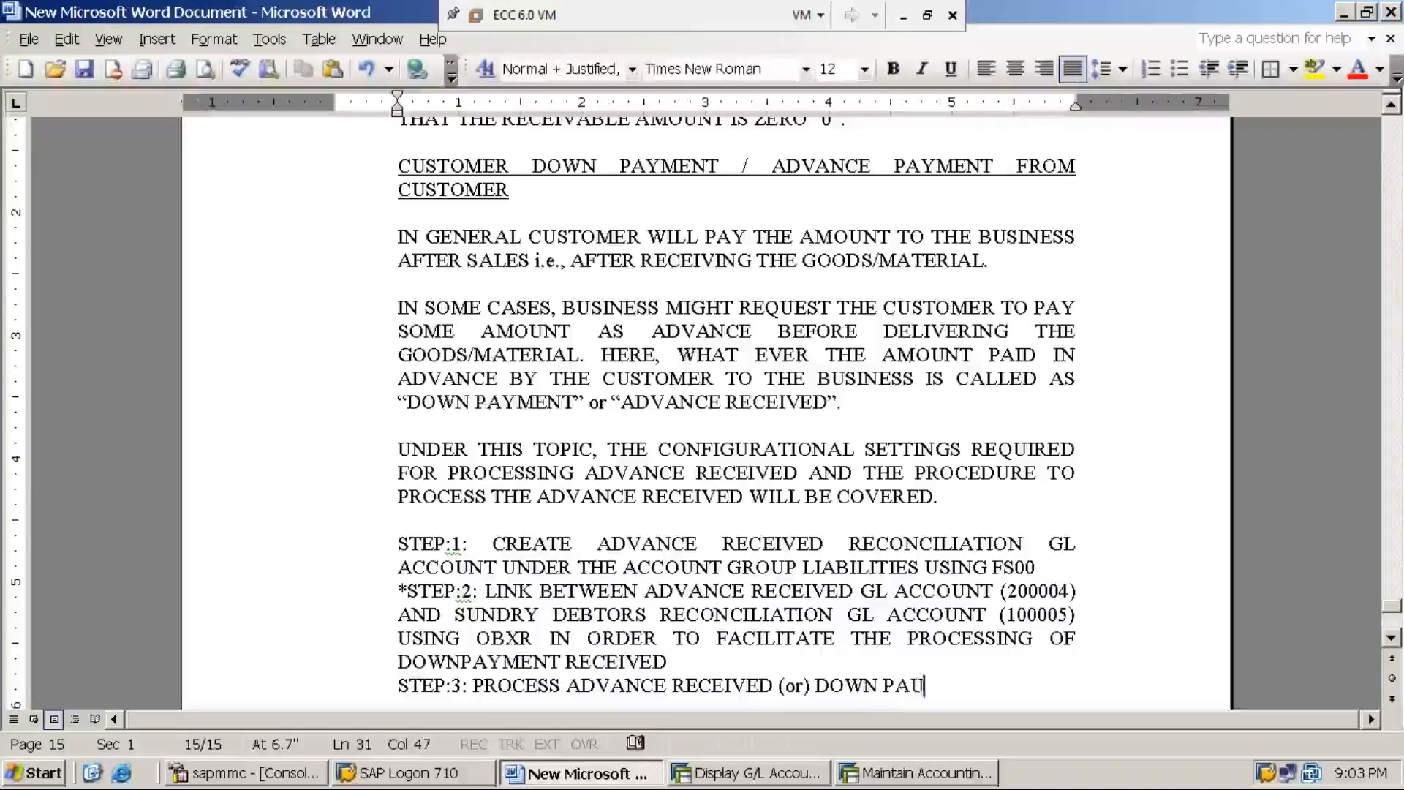
{"action": "key", "text": "BackSpace"}
{"action": "type", "text": "YMENT "}
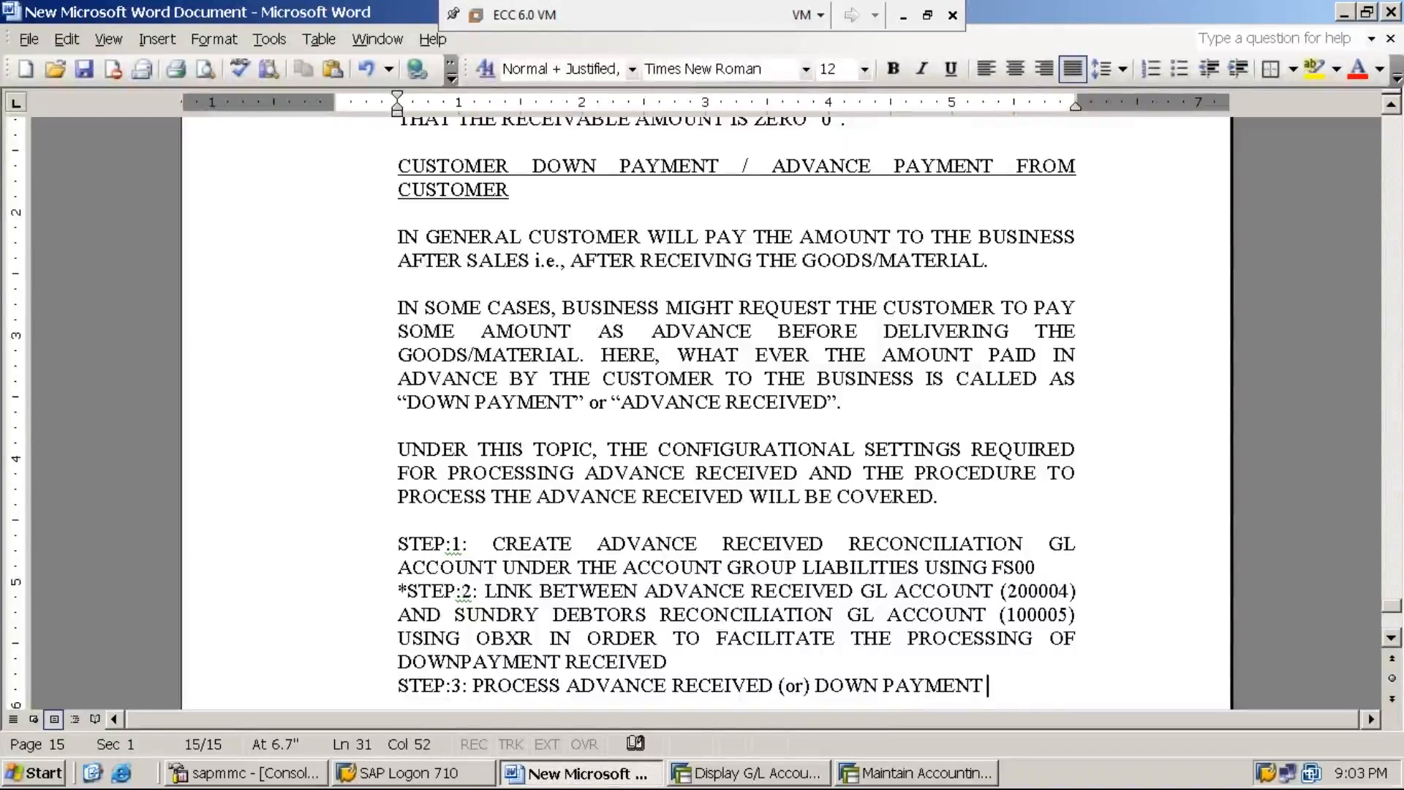
{"action": "type", "text": "RECEIVE"}
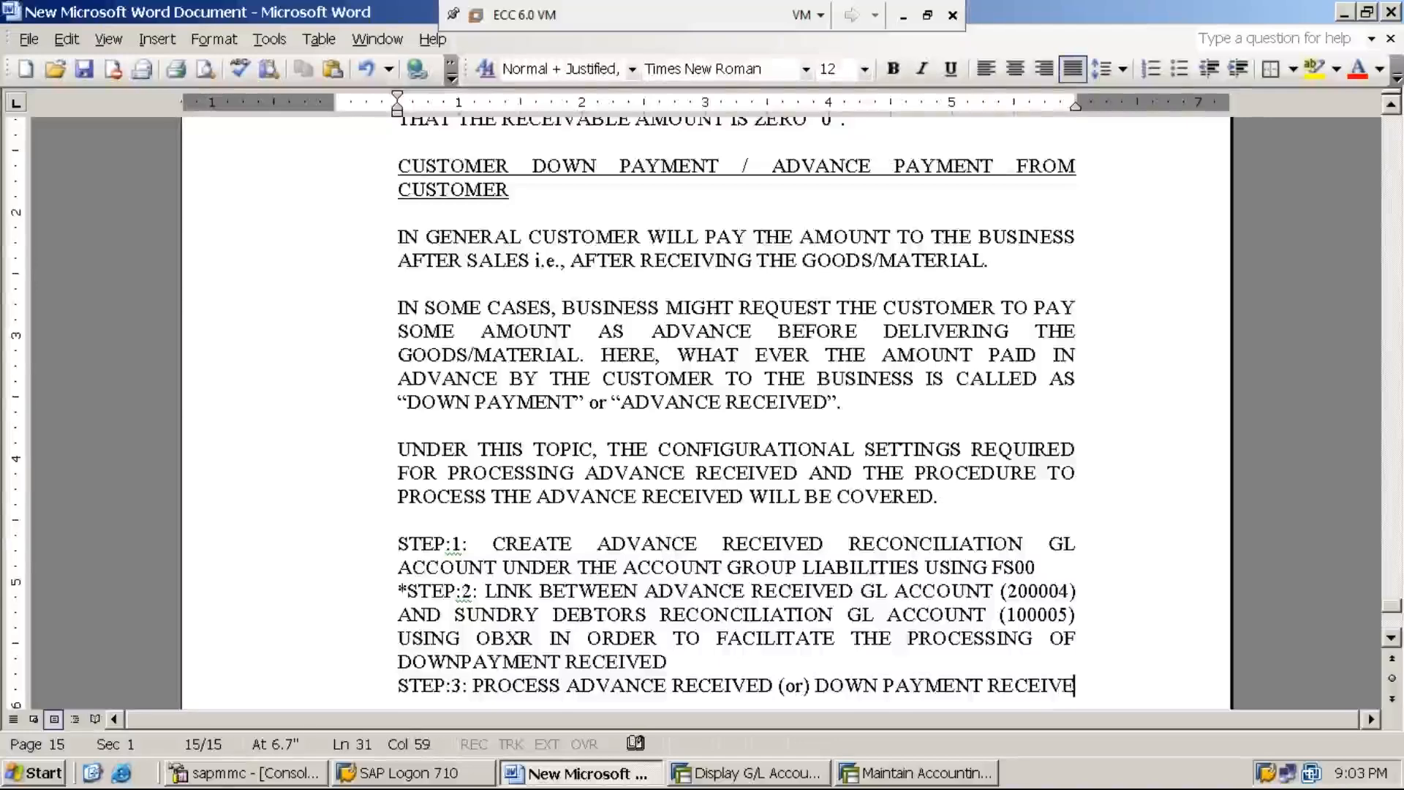
{"action": "type", "text": "D"}
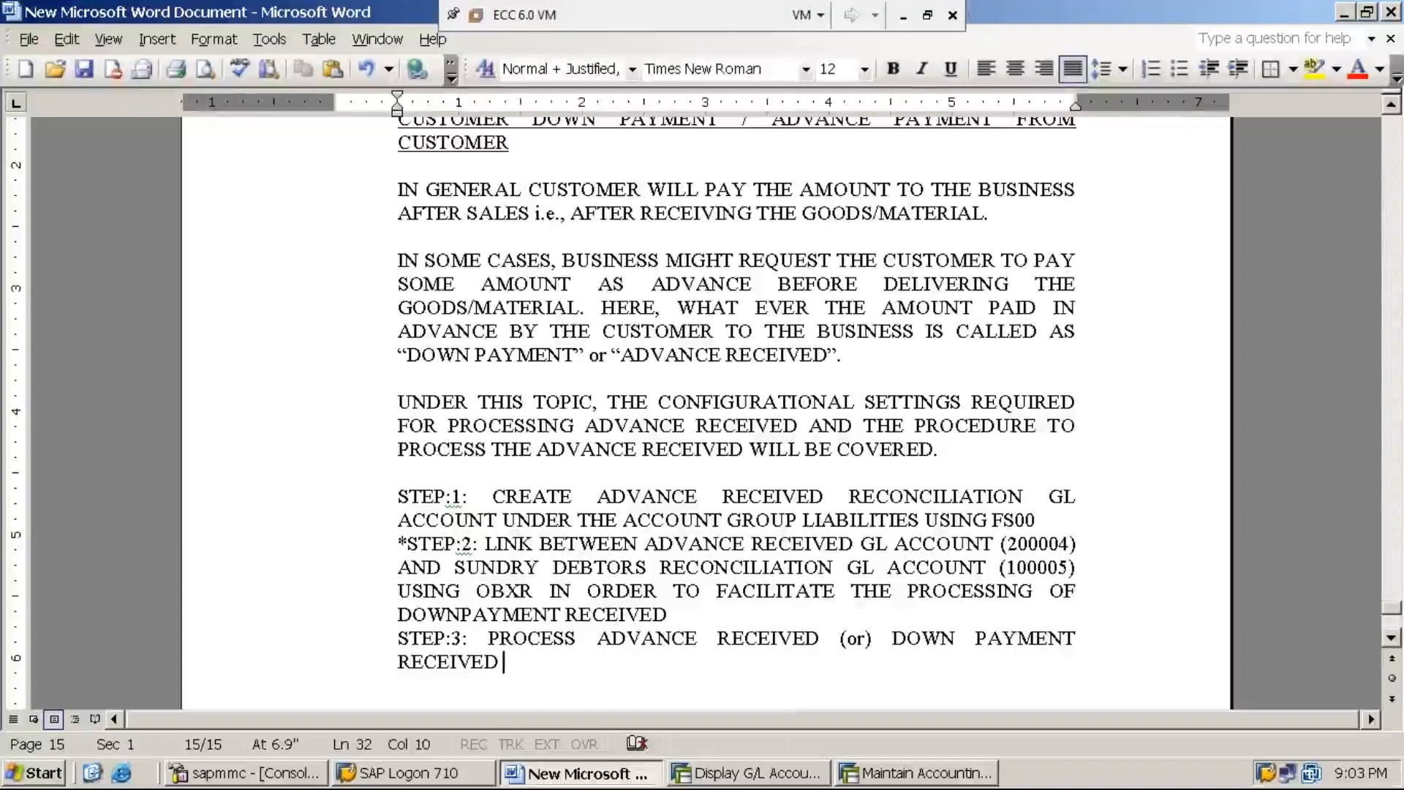
{"action": "type", "text": " OF RS."}
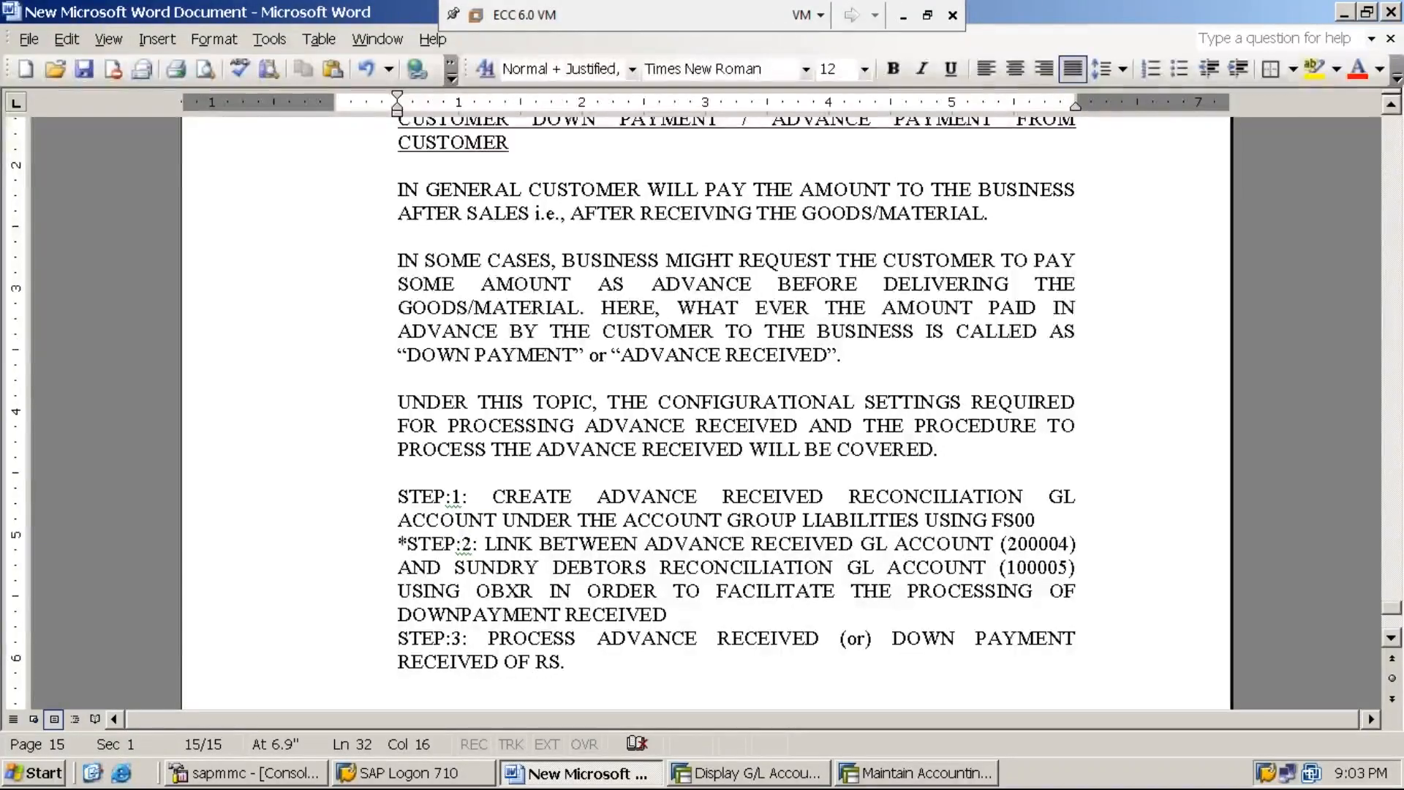
{"action": "type", "text": "6,"}
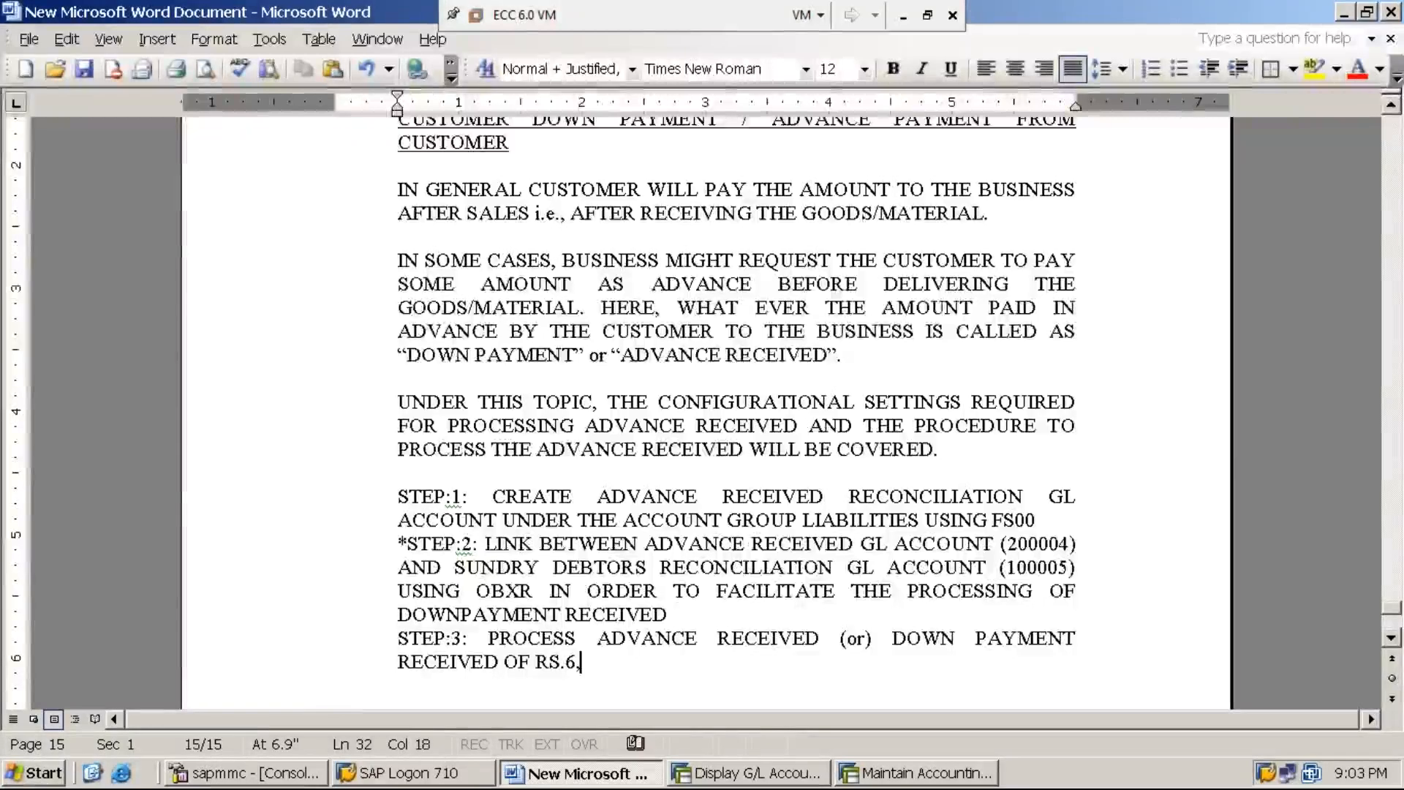
{"action": "type", "text": "000"}
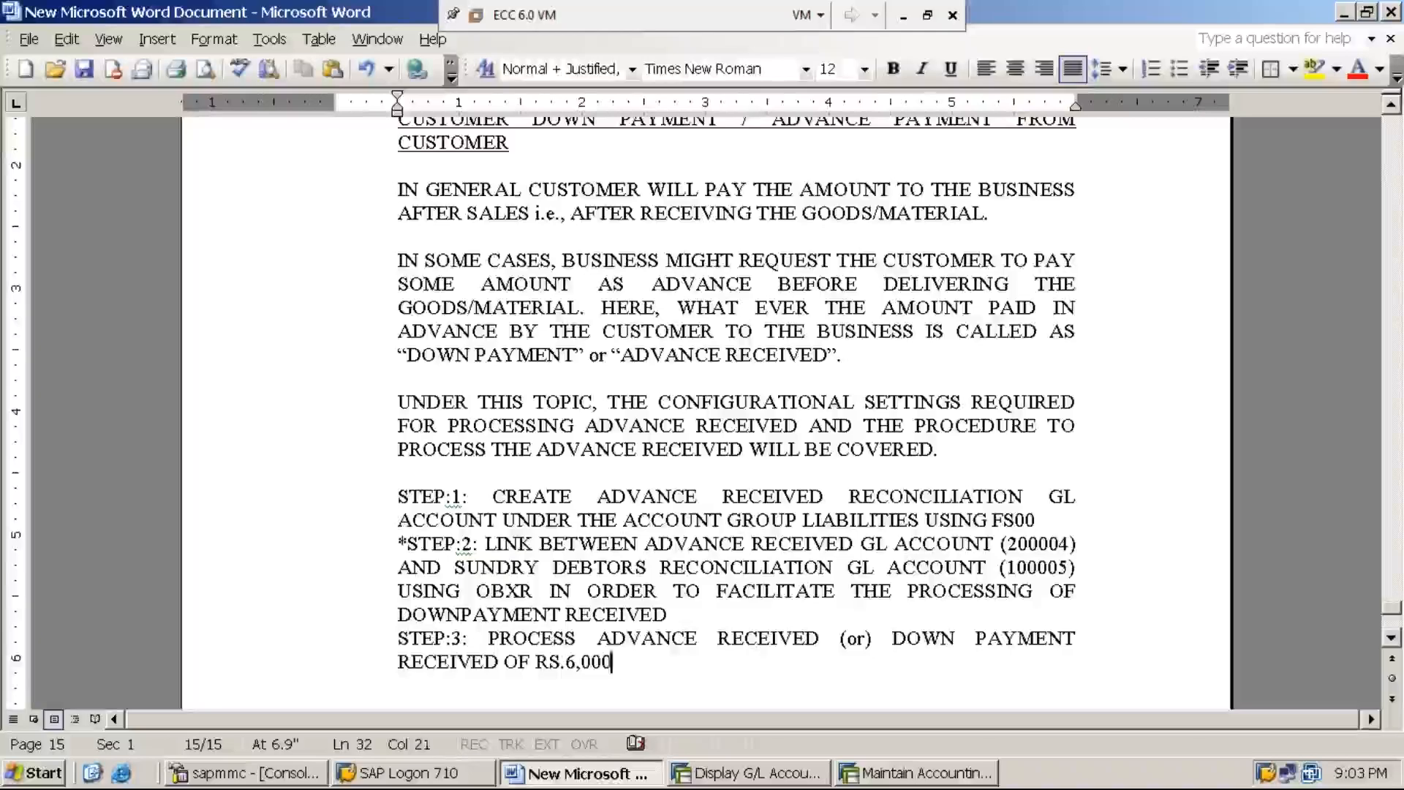
{"action": "type", "text": "/- "}
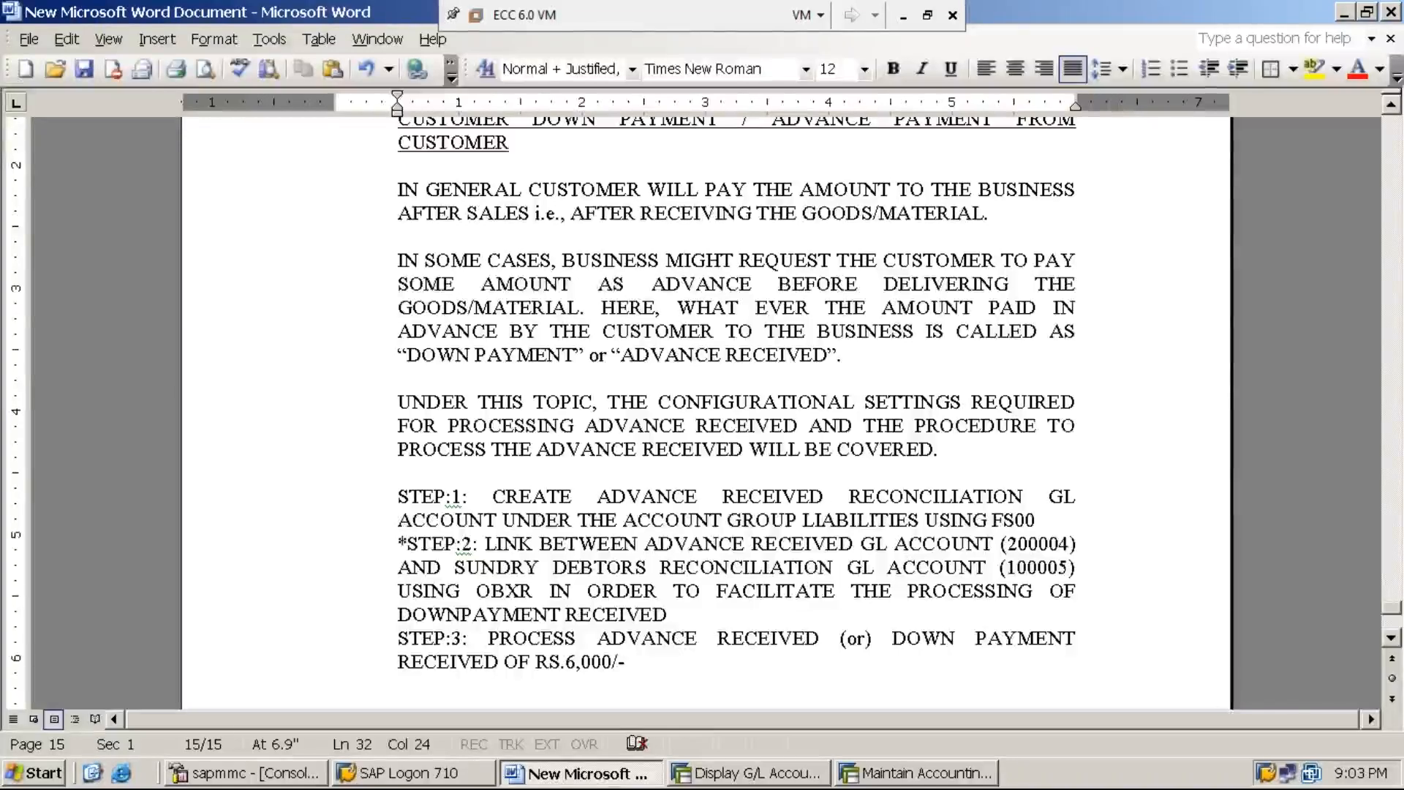
{"action": "type", "text": "FROM THE CUST"}
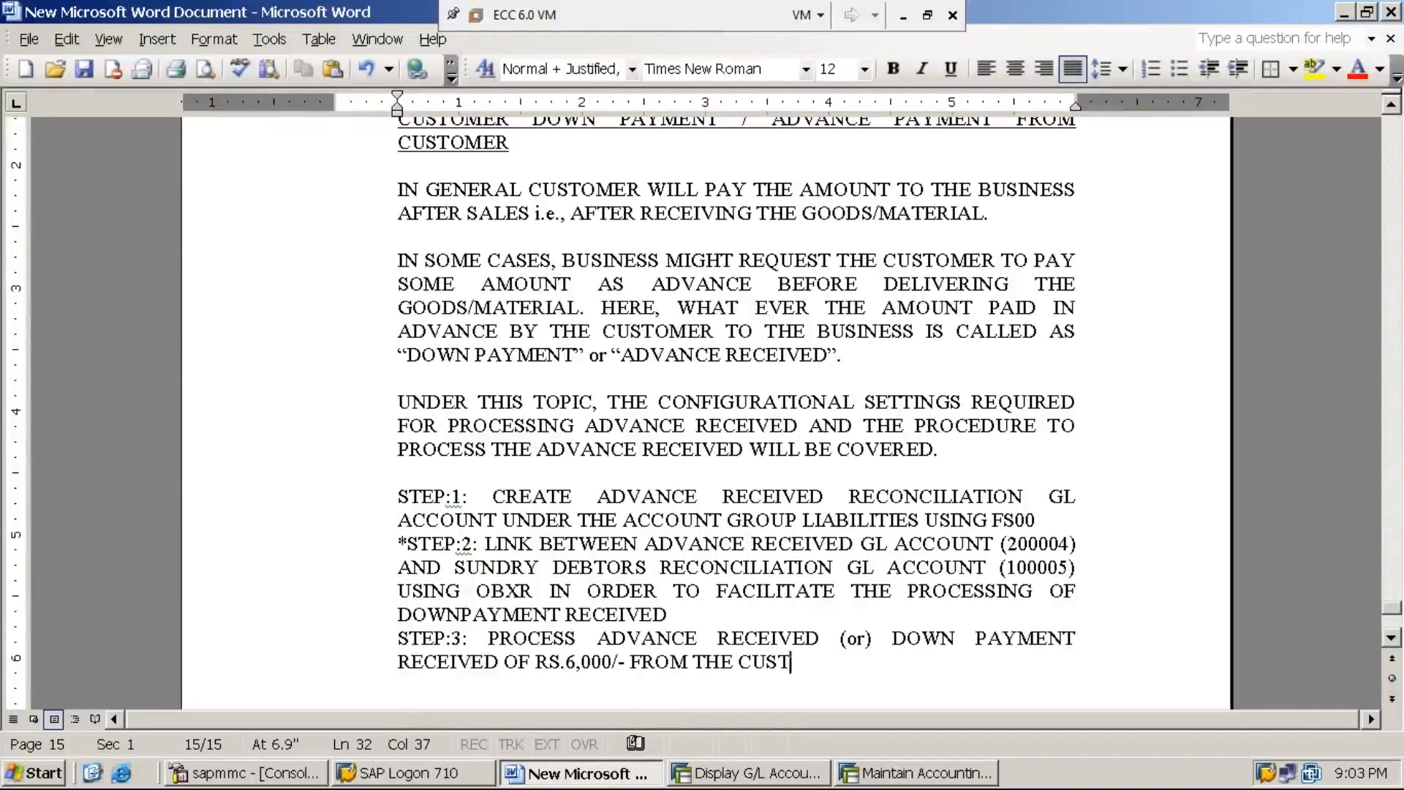
{"action": "type", "text": "OMER USING "}
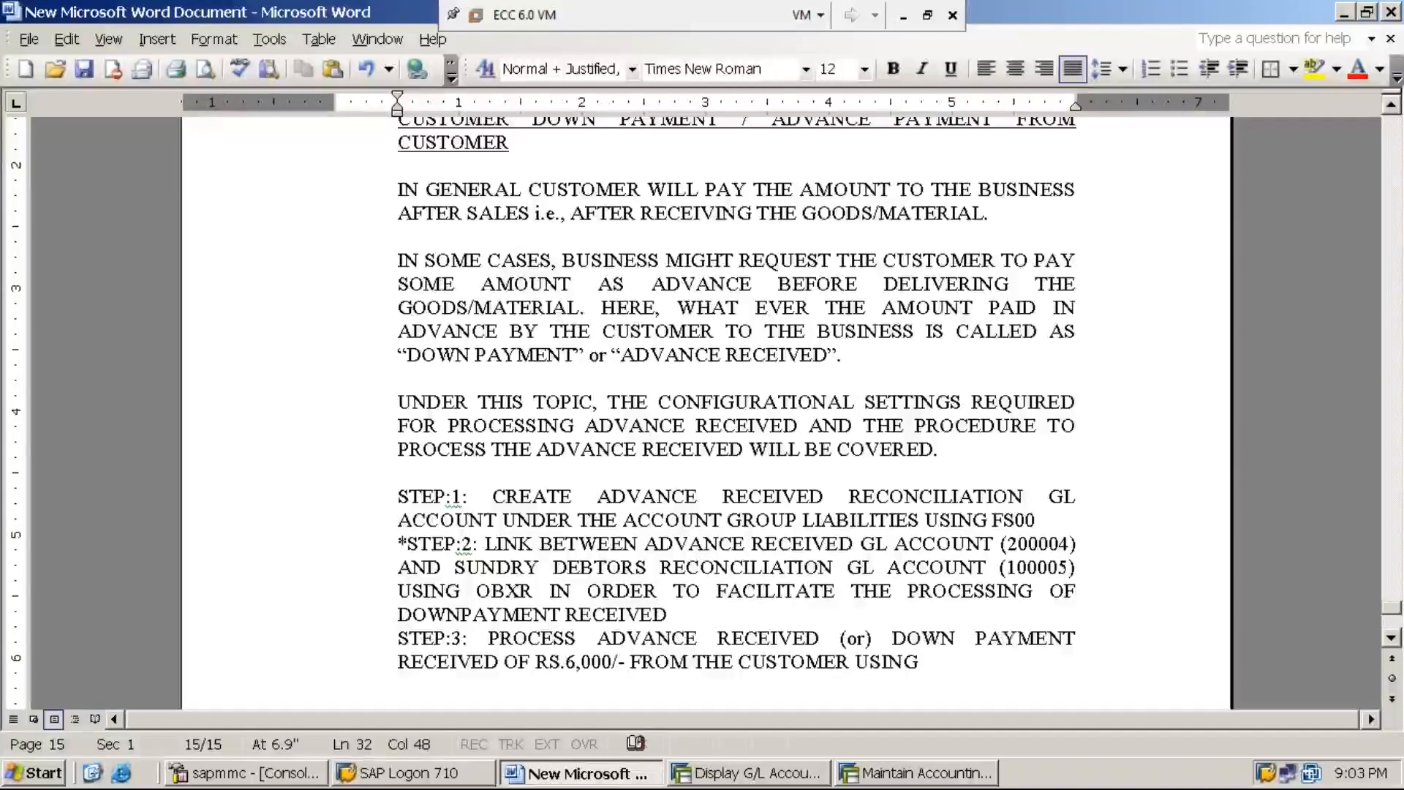
{"action": "type", "text": "F-29"}
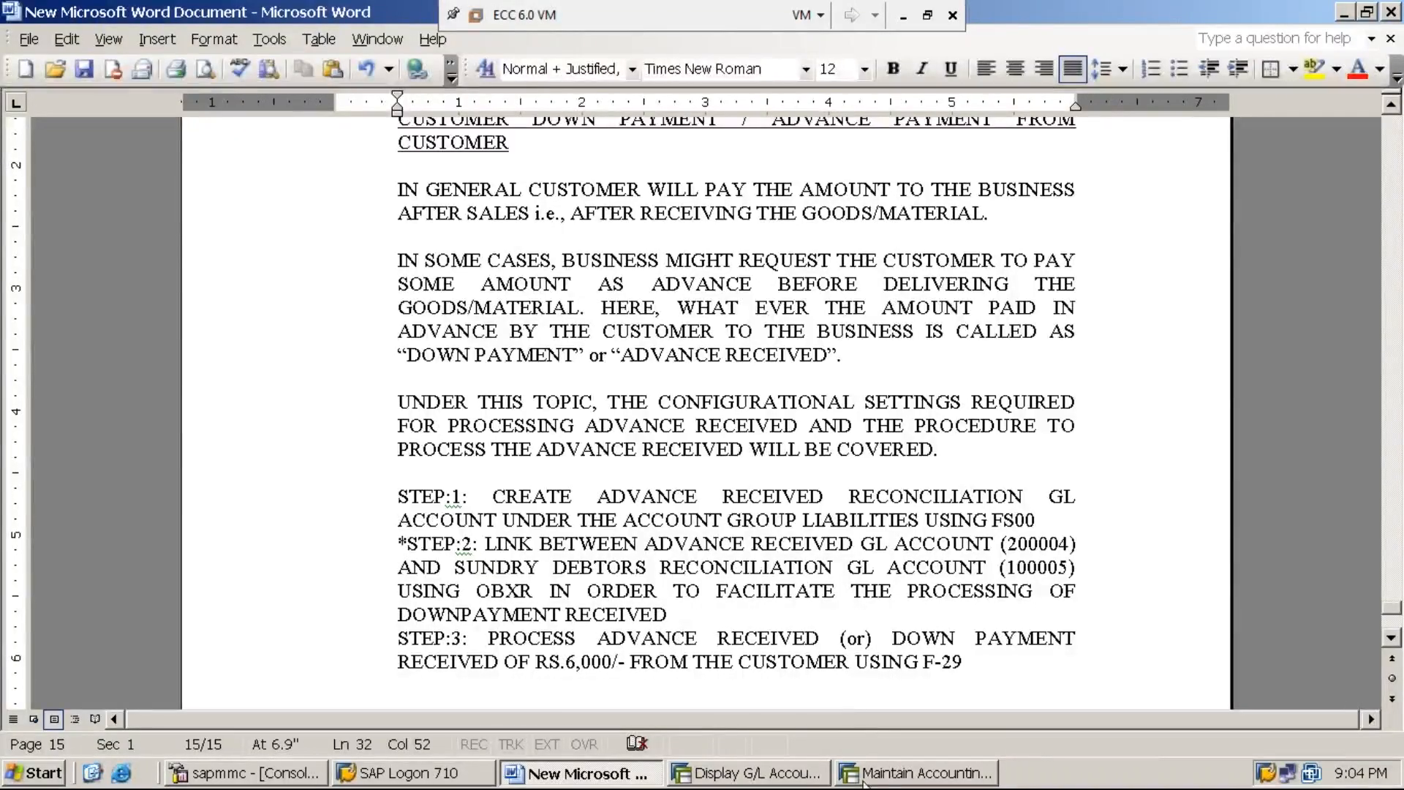
Step: Switch to SAP and leave the special G/L accounts configuration for the SAP Easy Access screen
{"action": "left_click", "coordinate": [915, 772]}
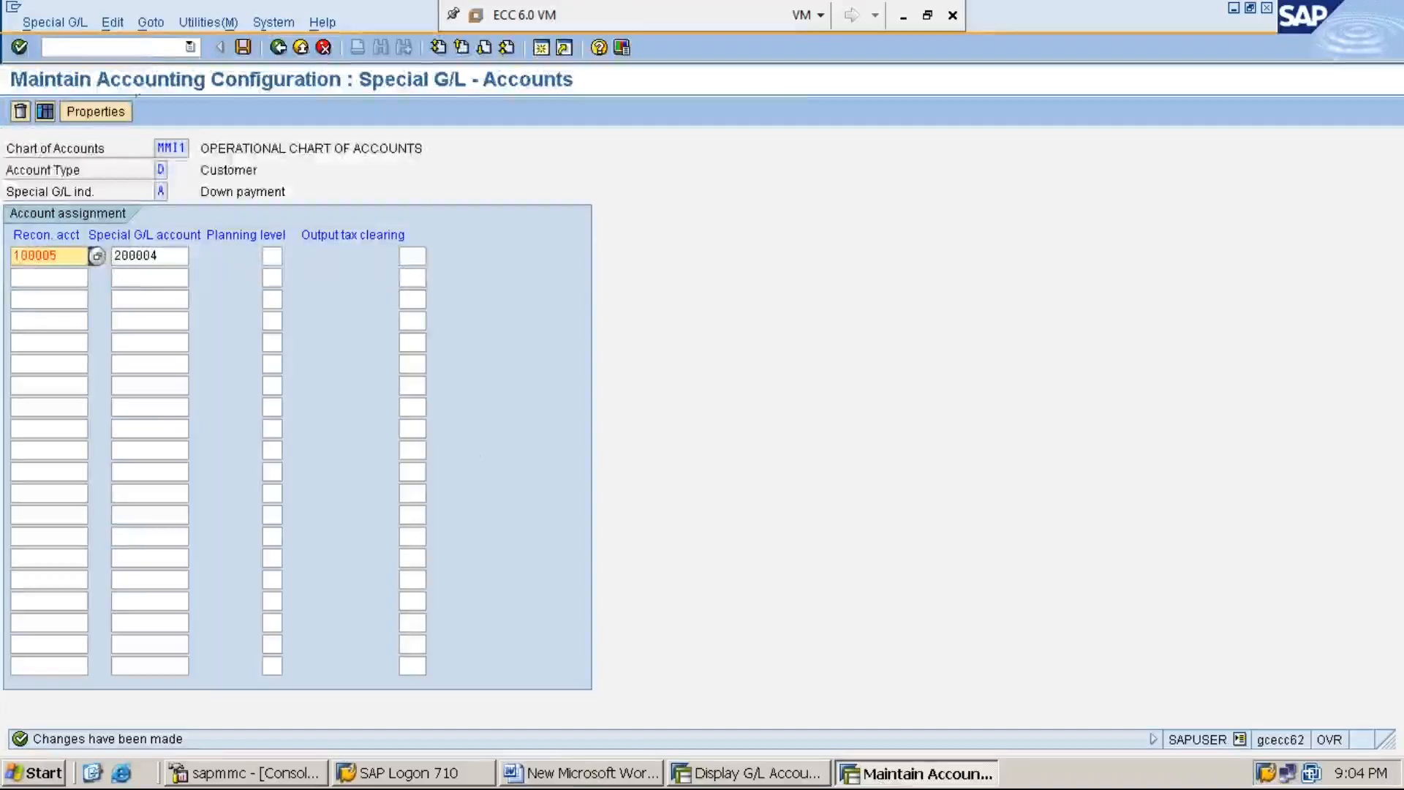
{"action": "left_click", "coordinate": [150, 49]}
{"action": "type", "text": "/n"}
{"action": "key", "text": "Return"}
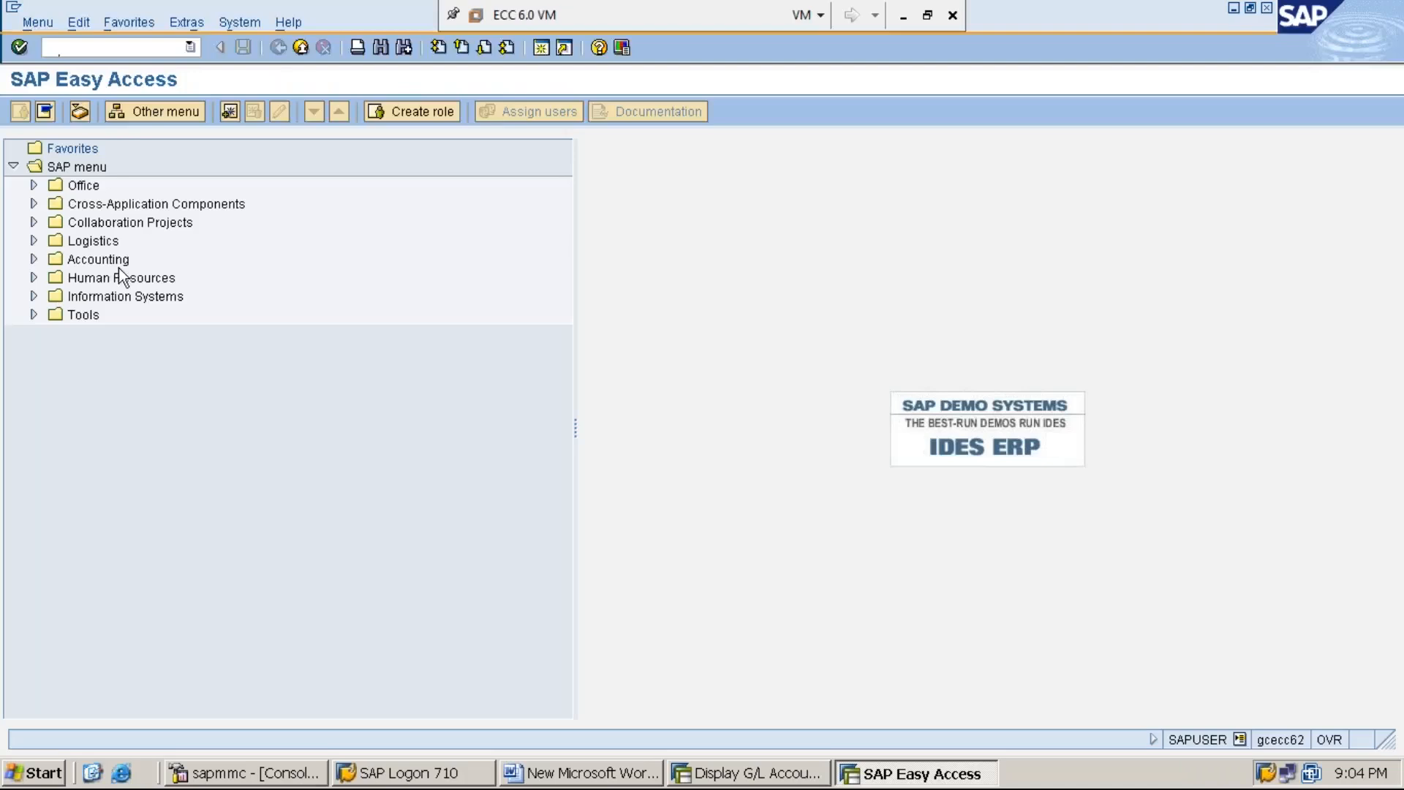
Step: Expand the SAP menu through Accounting, Financial Accounting and Accounts Receivable to Document Entry
{"action": "left_click", "coordinate": [109, 259]}
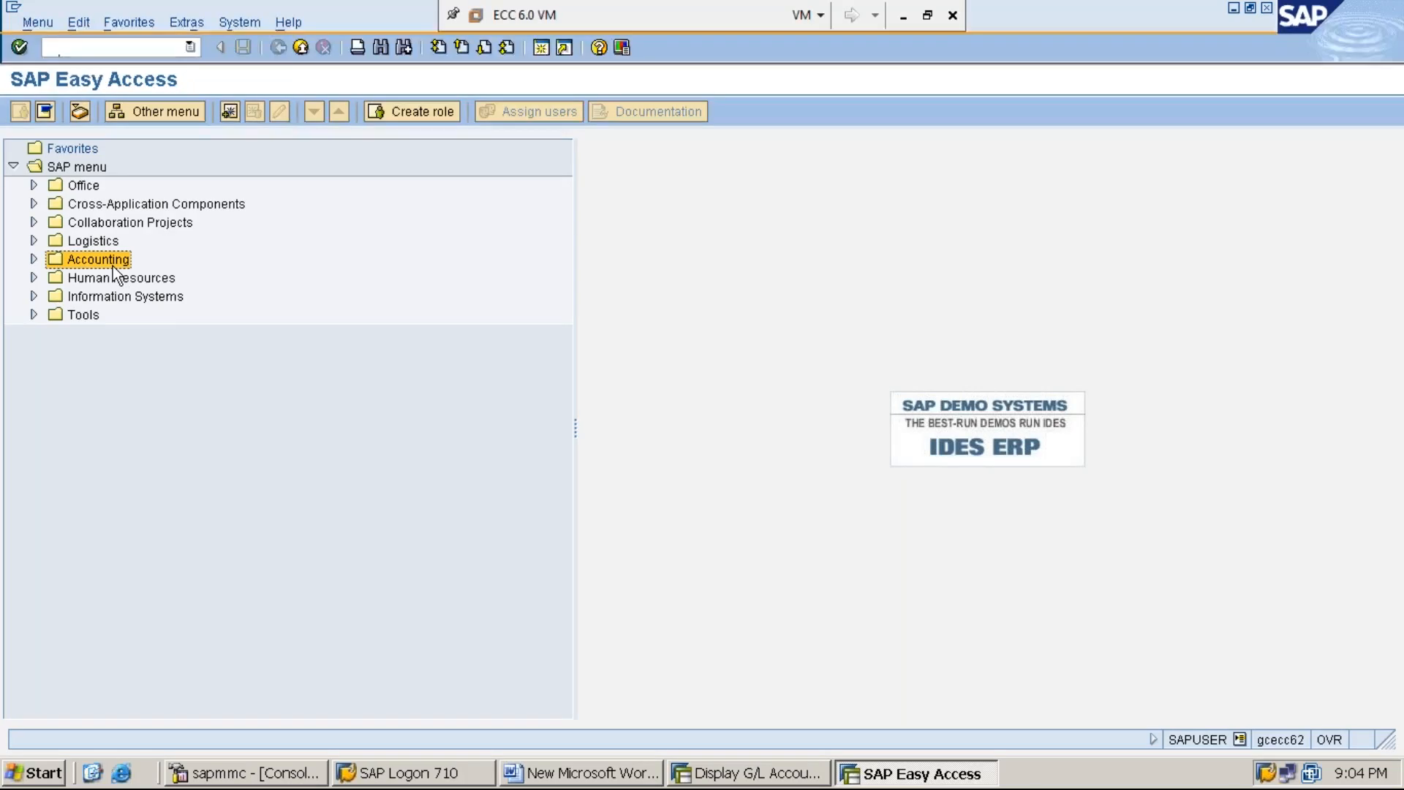
{"action": "double_click", "coordinate": [114, 269]}
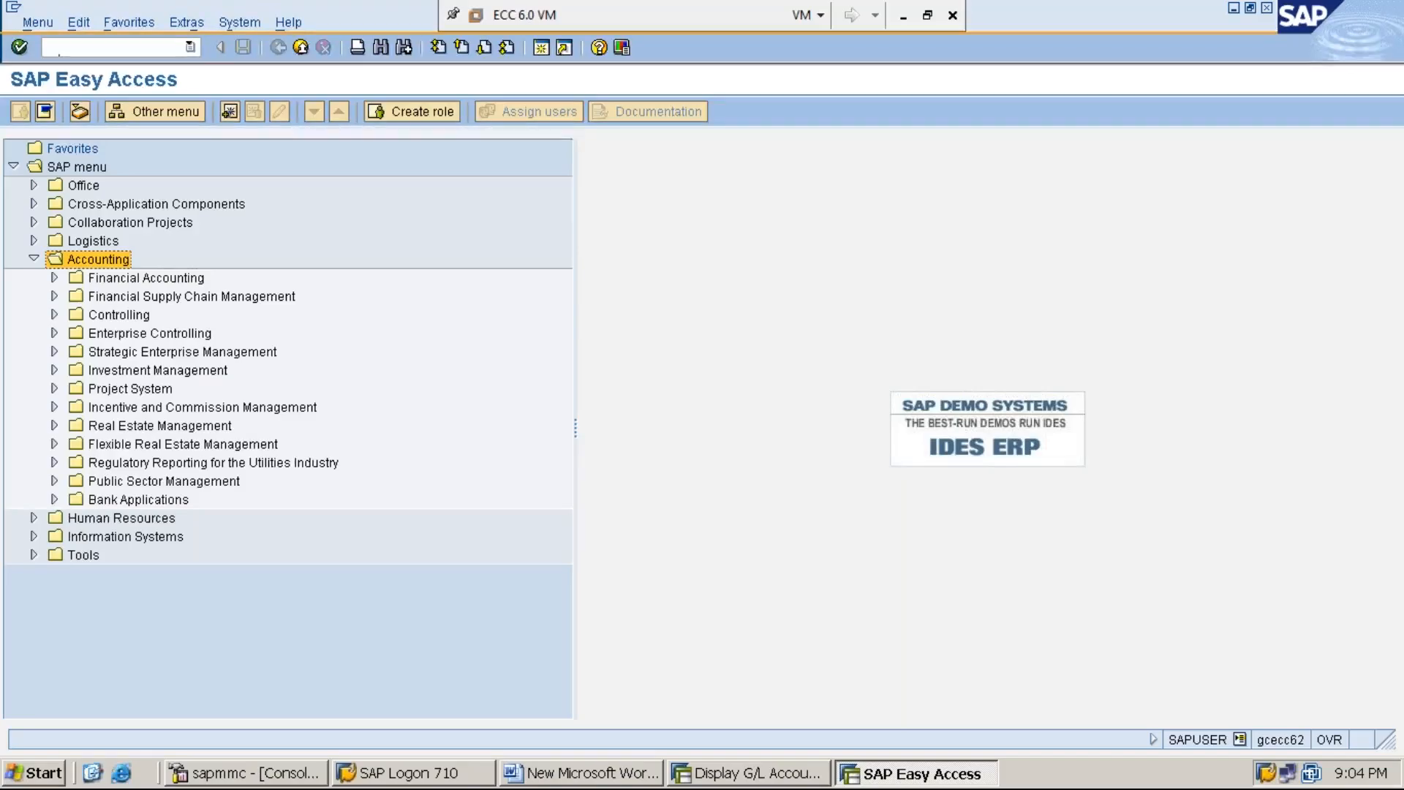
{"action": "left_click", "coordinate": [146, 278]}
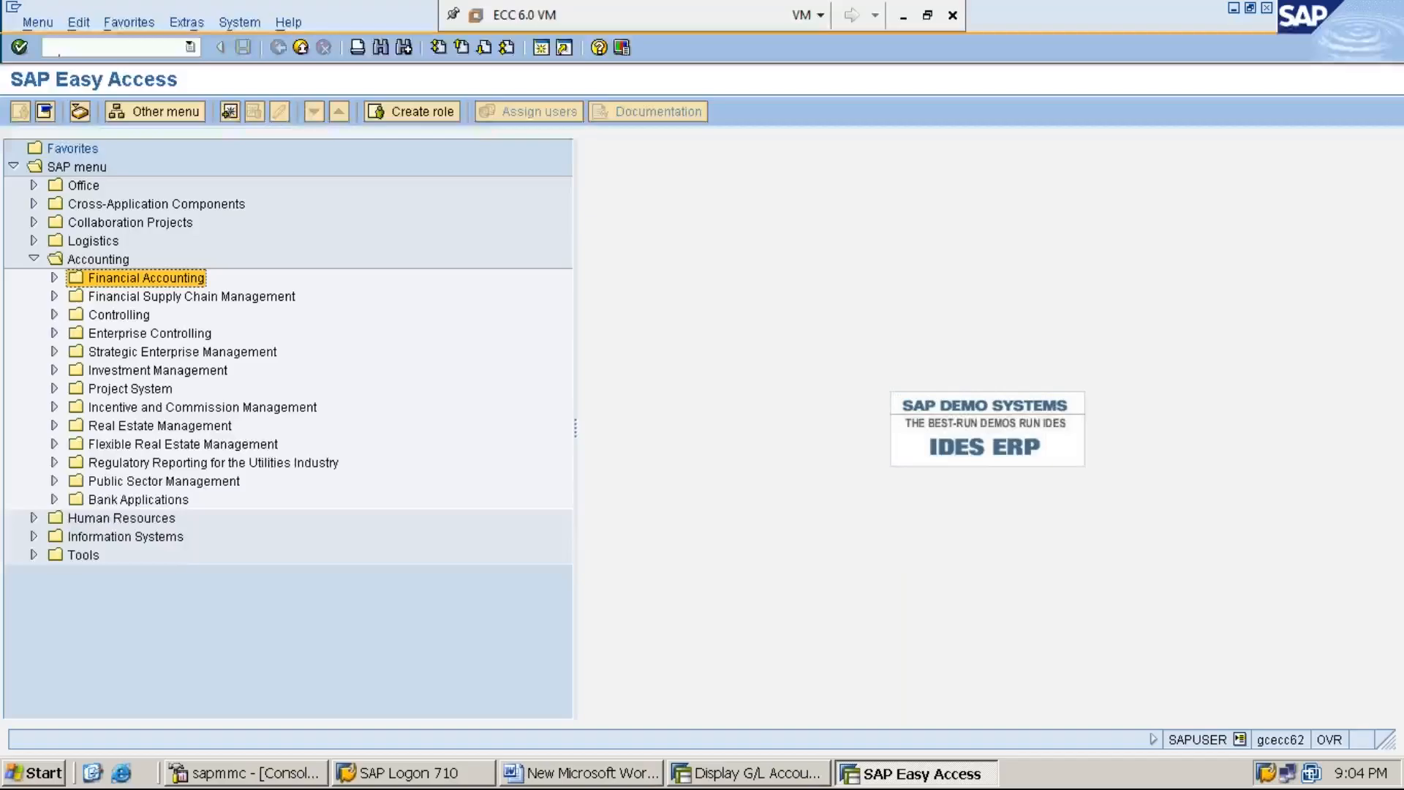
{"action": "key", "text": "Right"}
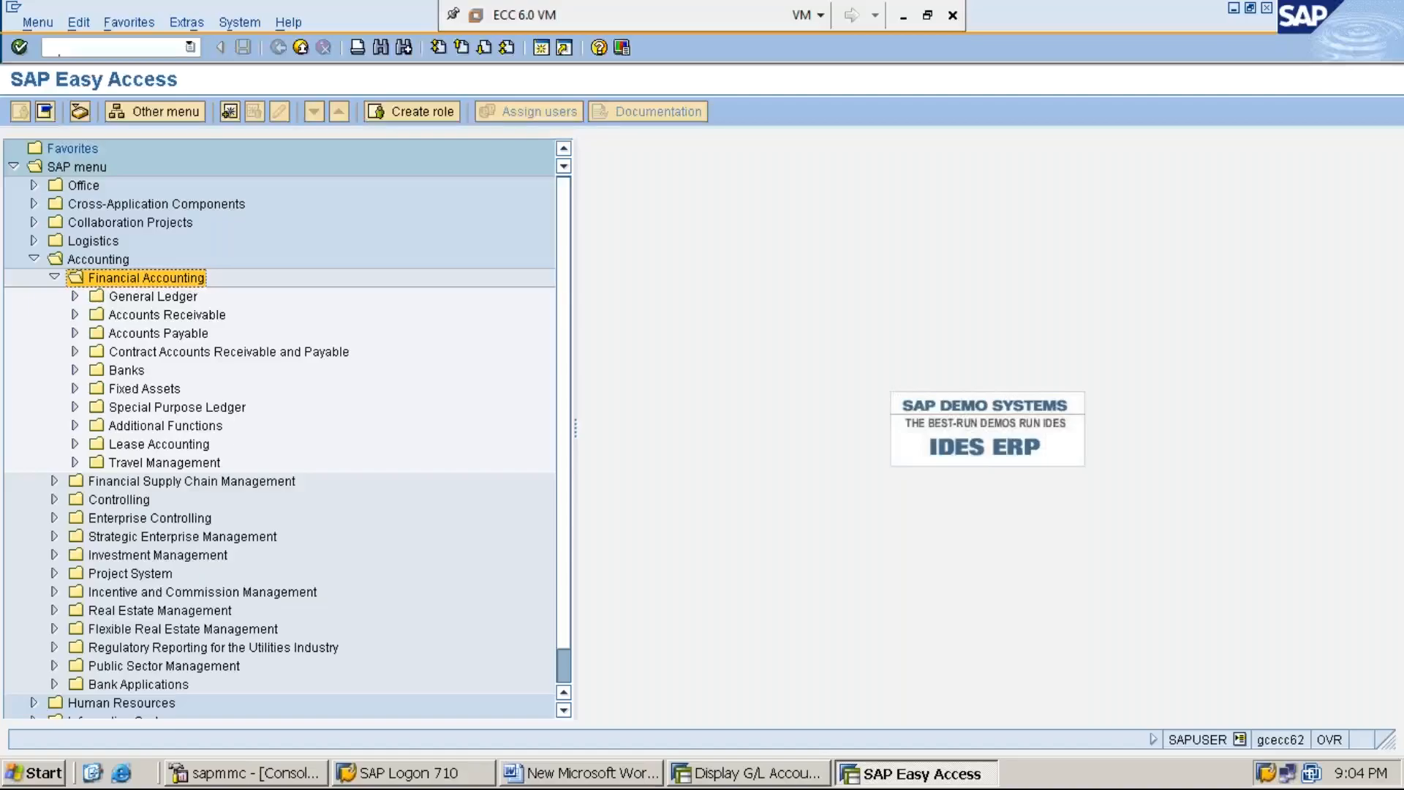
{"action": "key", "text": "Down"}
{"action": "key", "text": "Down"}
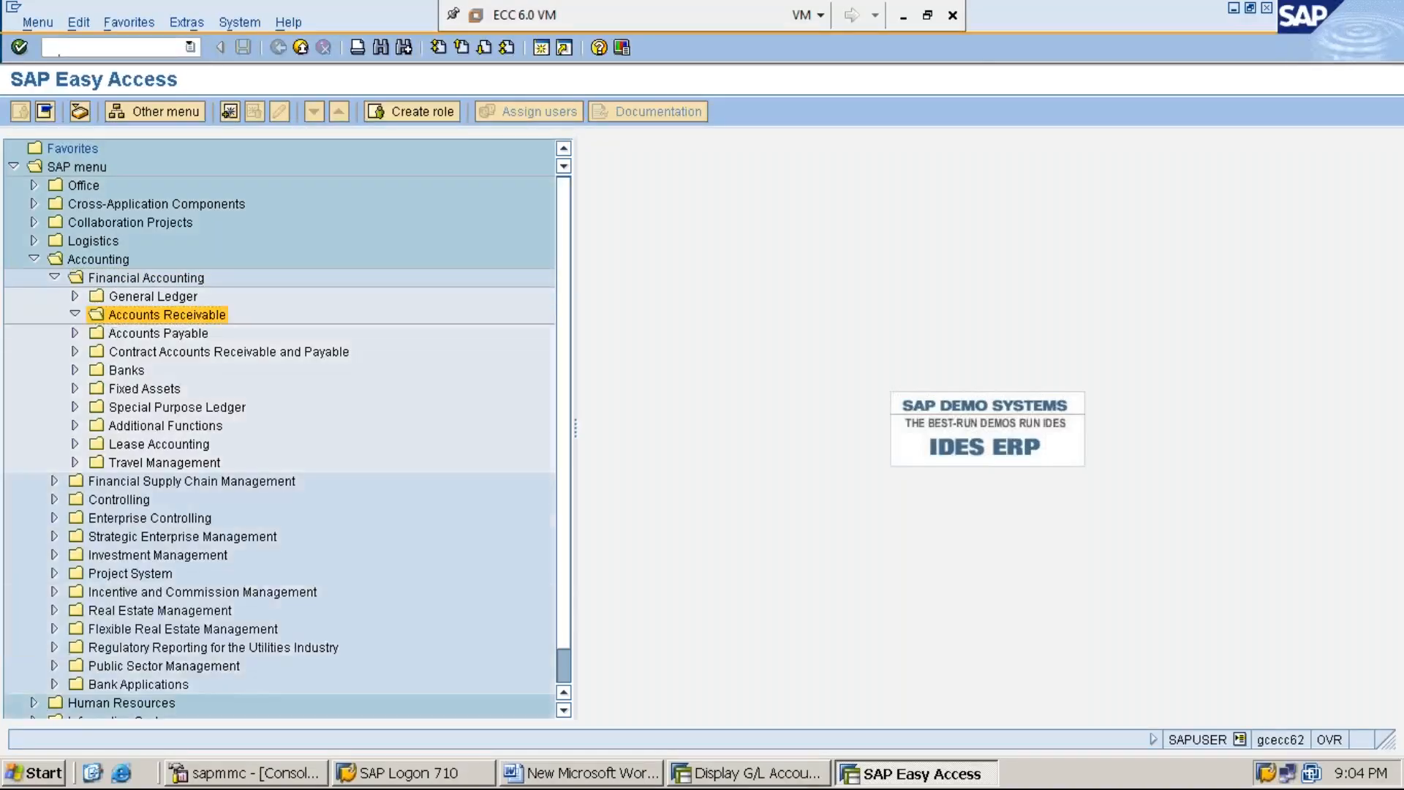
{"action": "key", "text": "Right"}
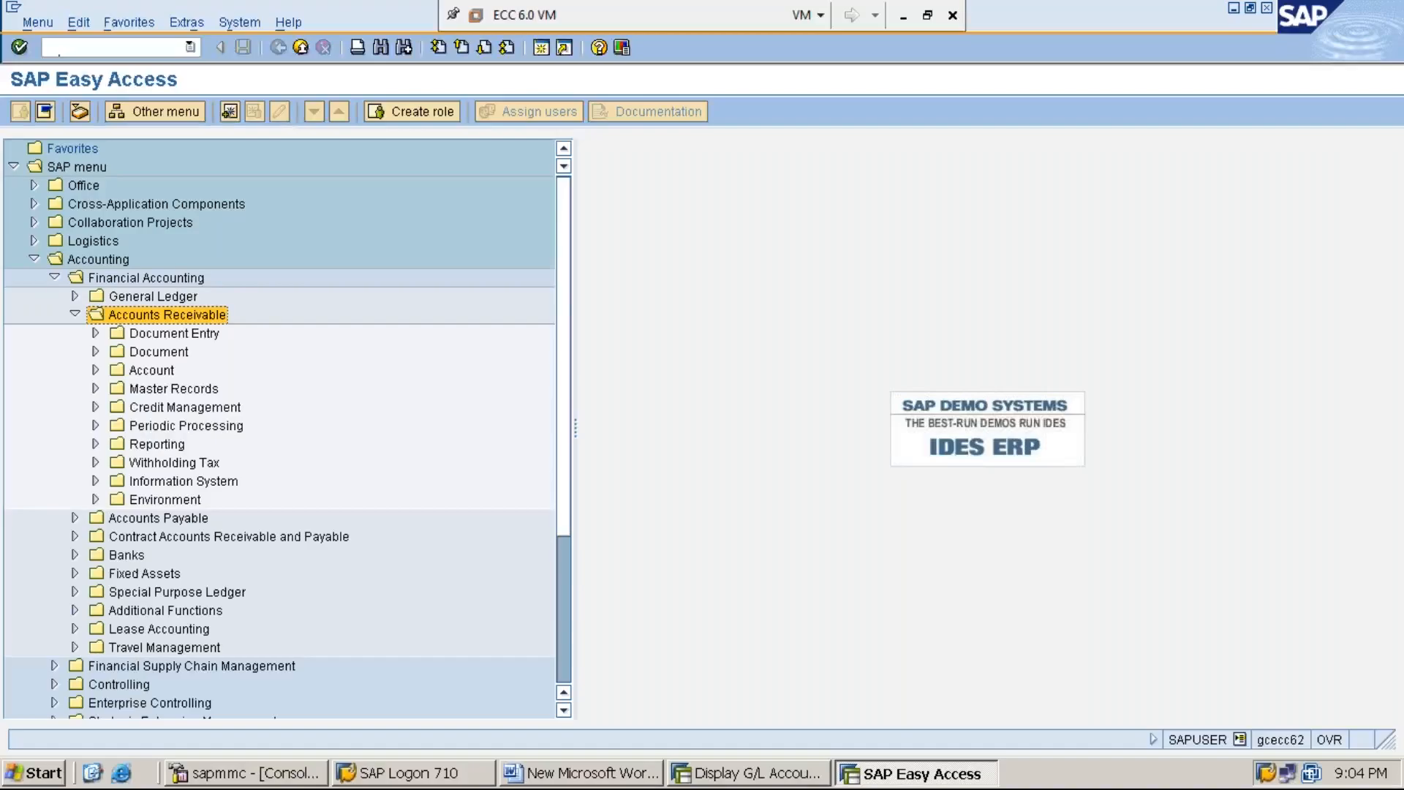
{"action": "key", "text": "Down"}
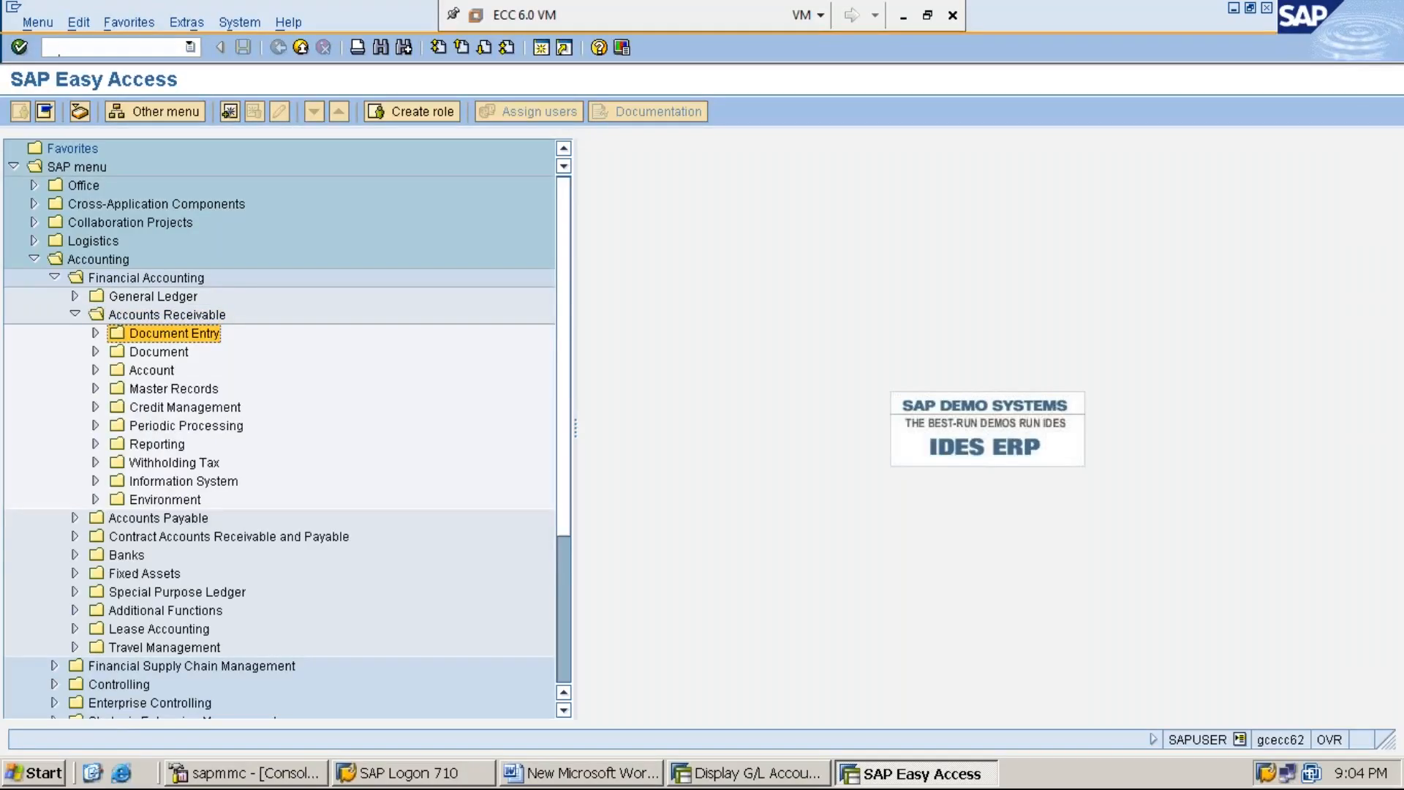
{"action": "key", "text": "Right"}
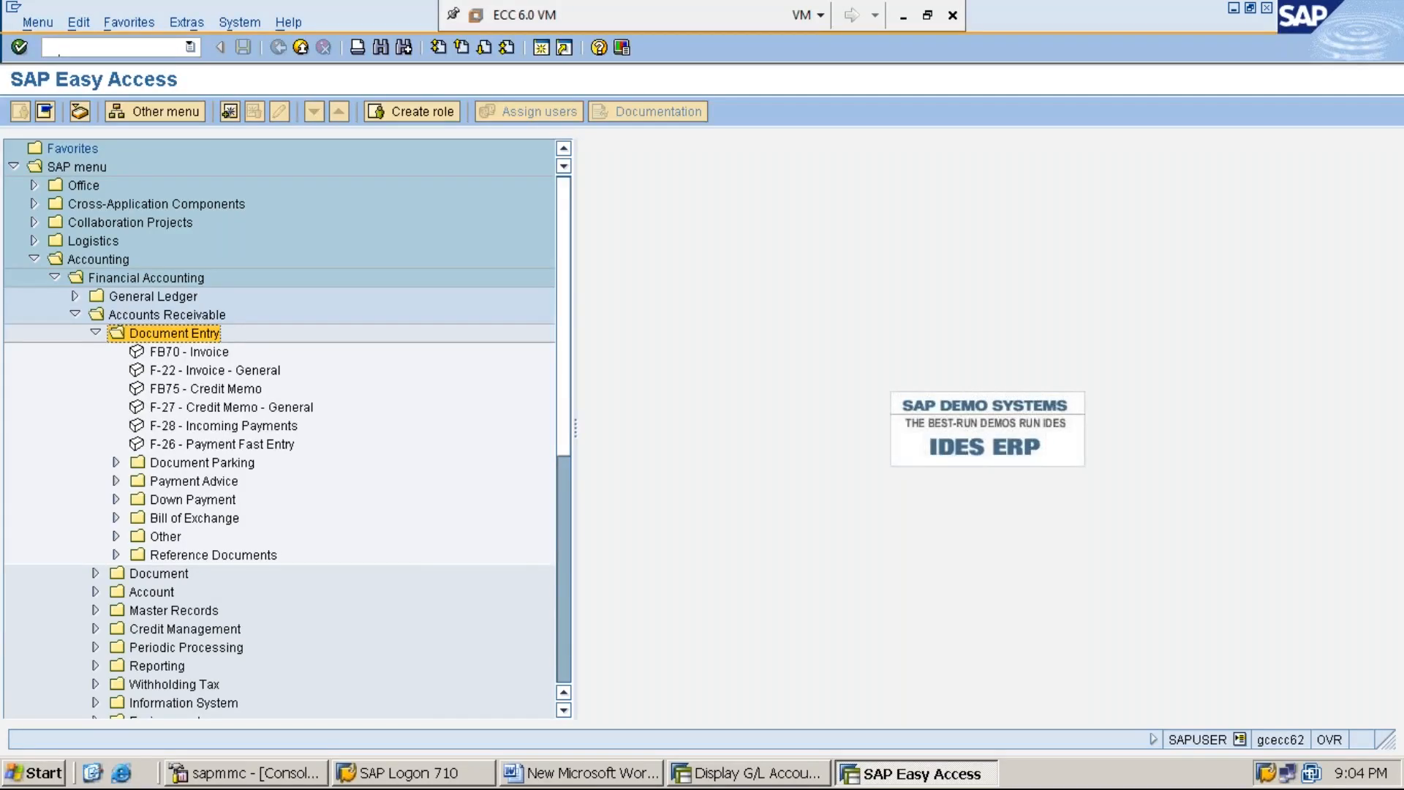
Step: Expand the Down Payment folder under Document Entry and select the F-29 - Down Payment transaction
{"action": "key", "text": "Down"}
{"action": "key", "text": "Down"}
{"action": "key", "text": "Down"}
{"action": "key", "text": "Down"}
{"action": "key", "text": "Down"}
{"action": "key", "text": "Down"}
{"action": "key", "text": "Down"}
{"action": "key", "text": "Down"}
{"action": "key", "text": "Down"}
{"action": "key", "text": "Return"}
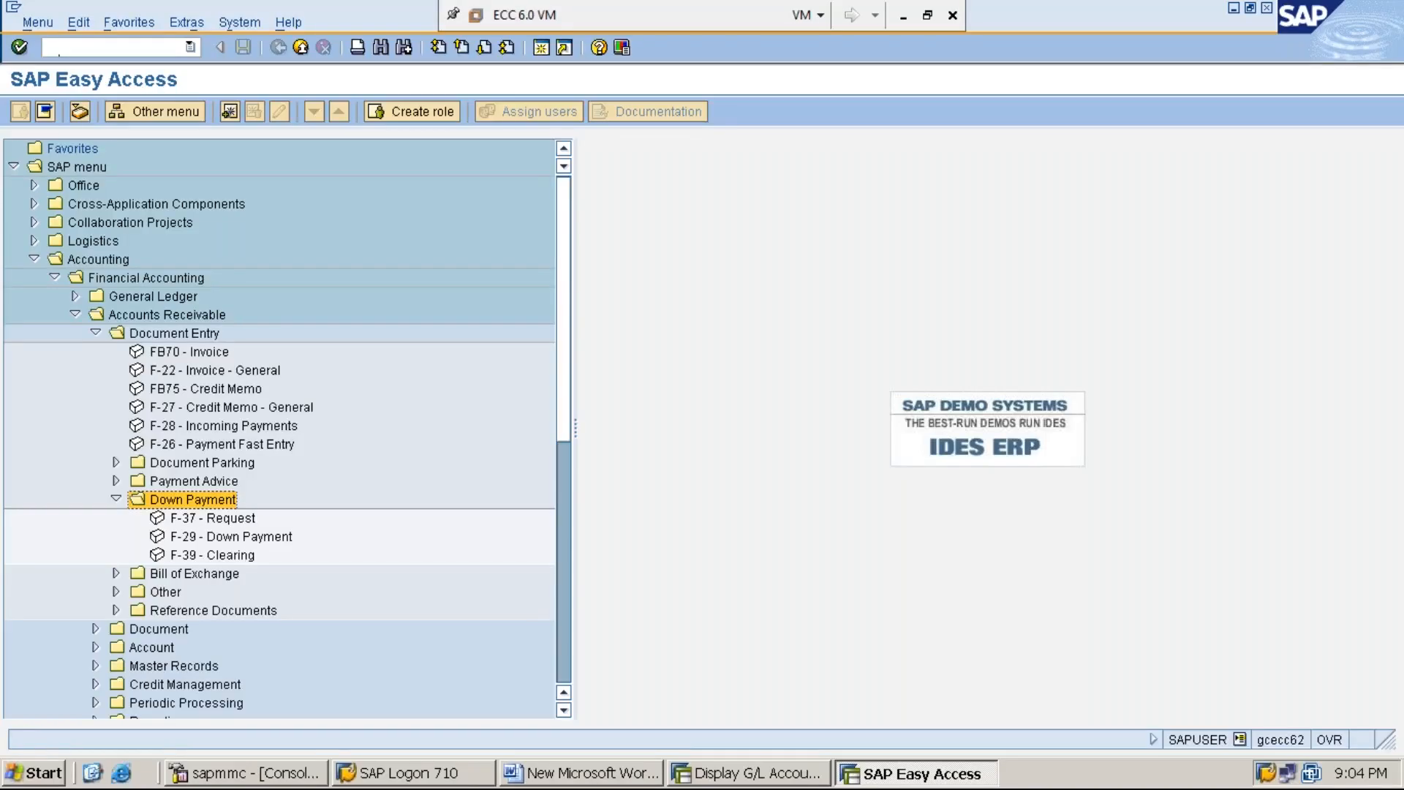
{"action": "key", "text": "Down"}
{"action": "key", "text": "Down"}
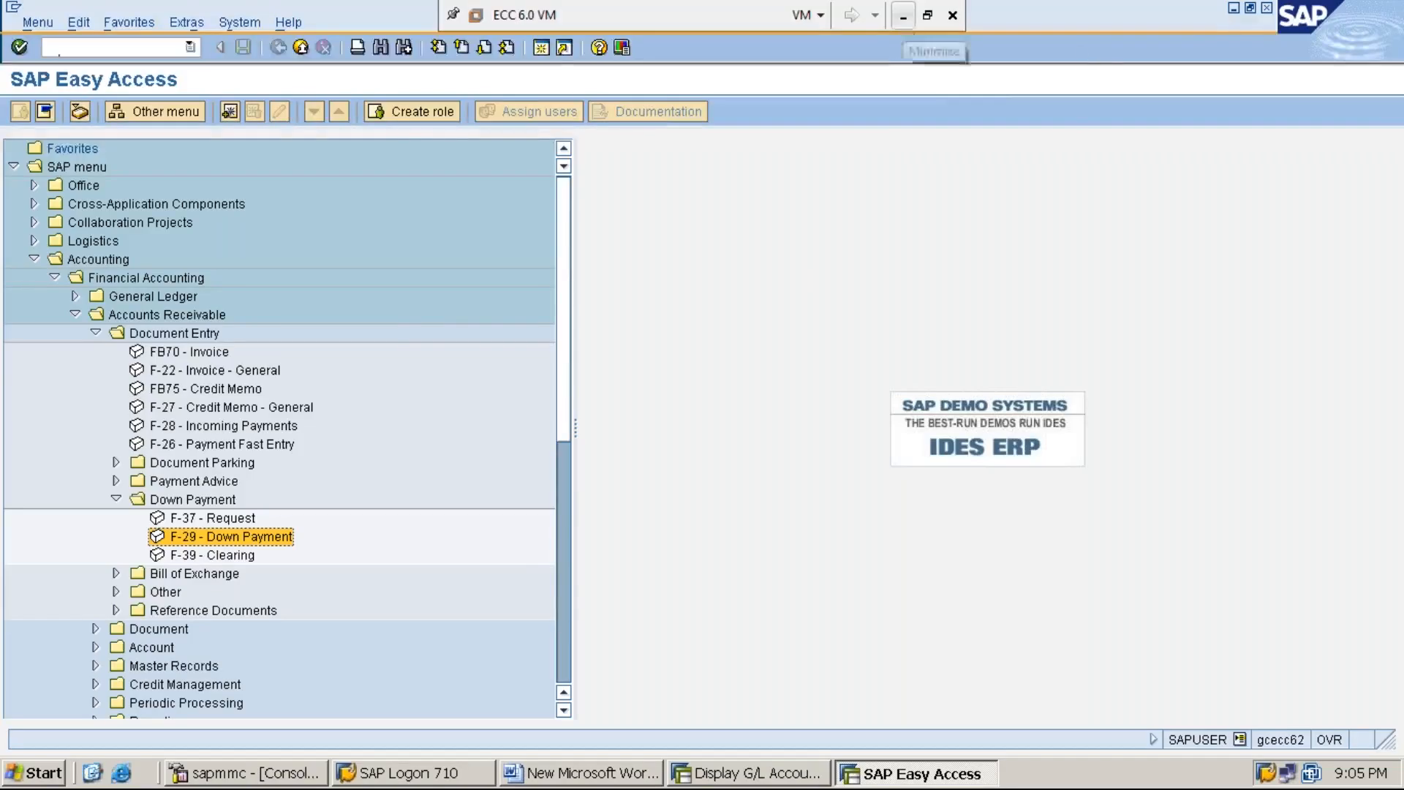
Step: Minimize the SAP session and the ECC 6.0 virtual machine to return to the host desktop
{"action": "left_click", "coordinate": [1235, 11]}
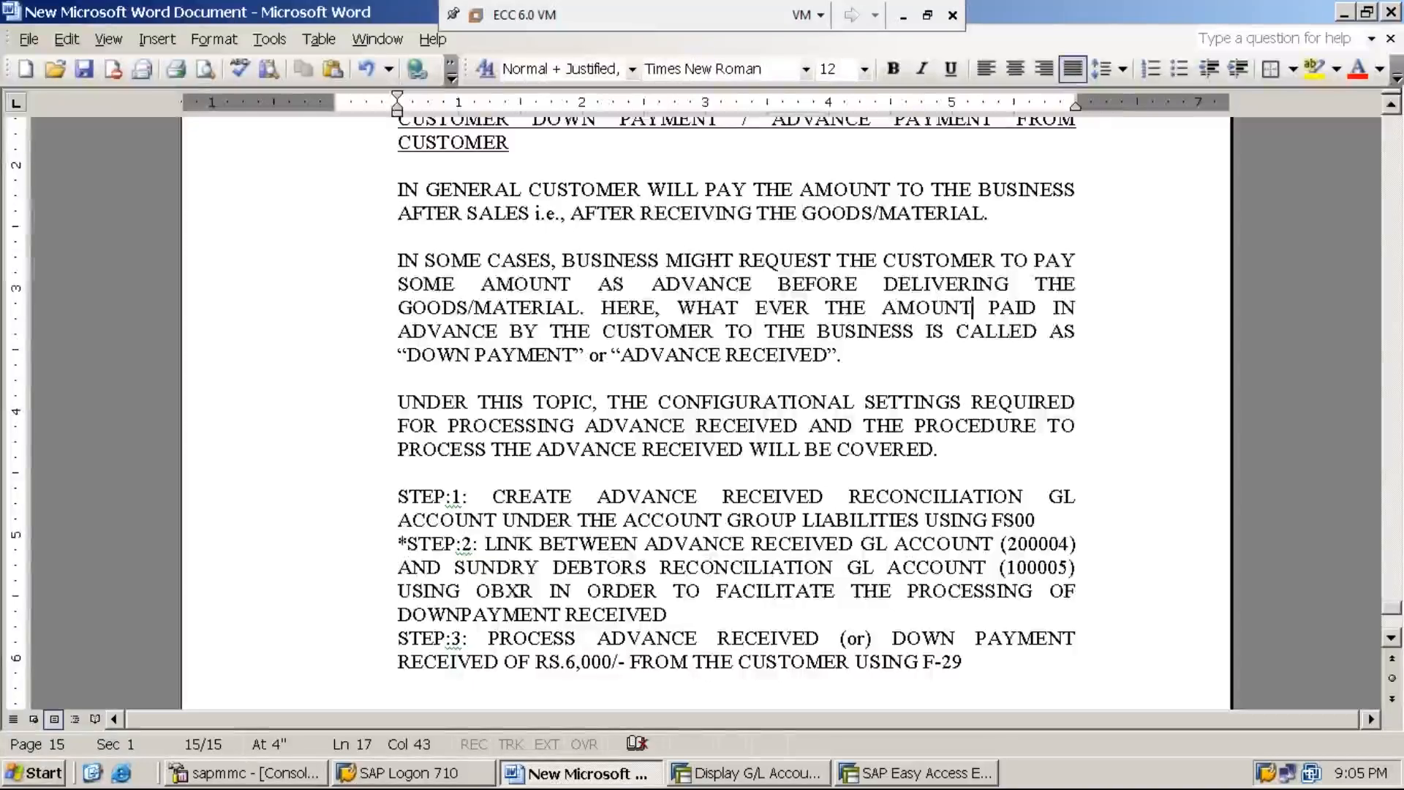
{"action": "left_click", "coordinate": [903, 15]}
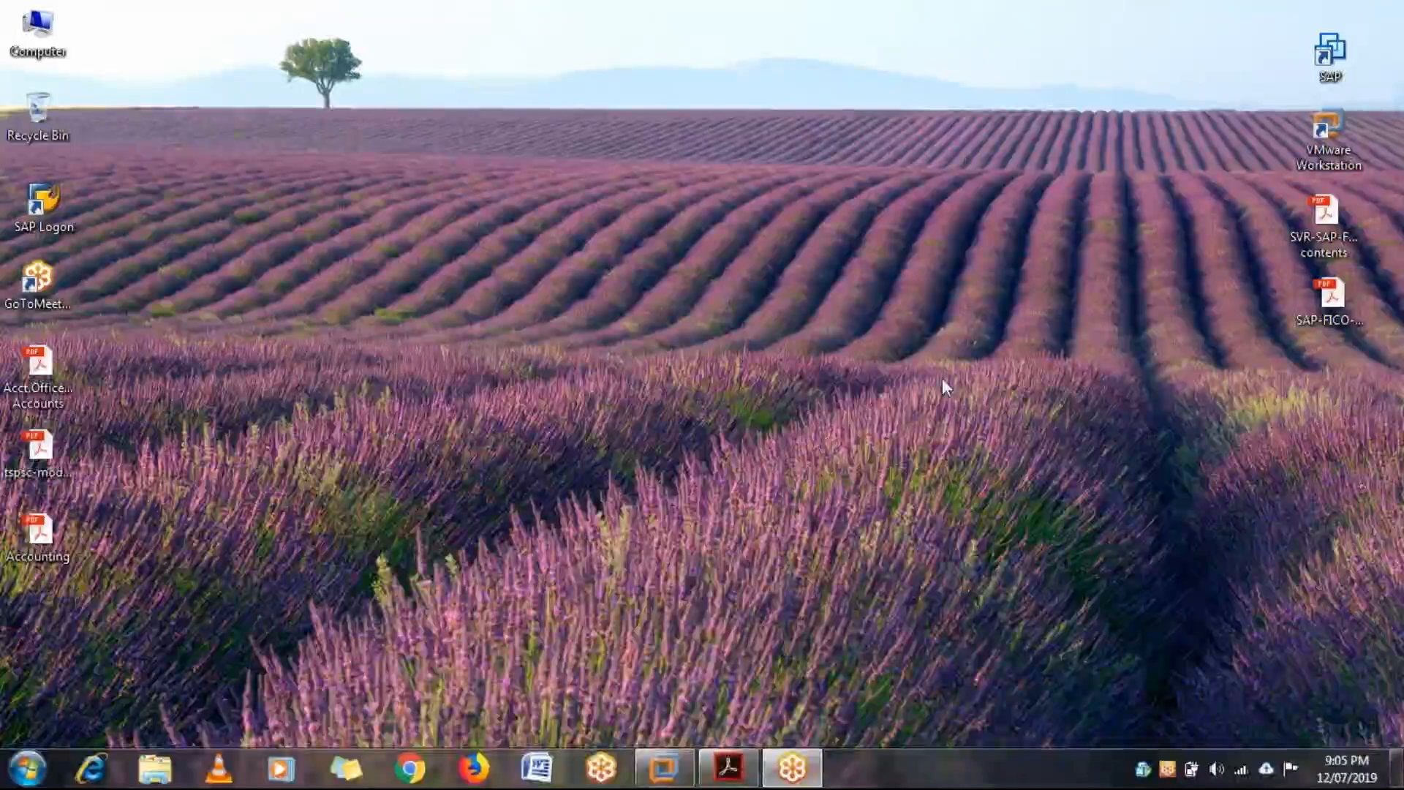